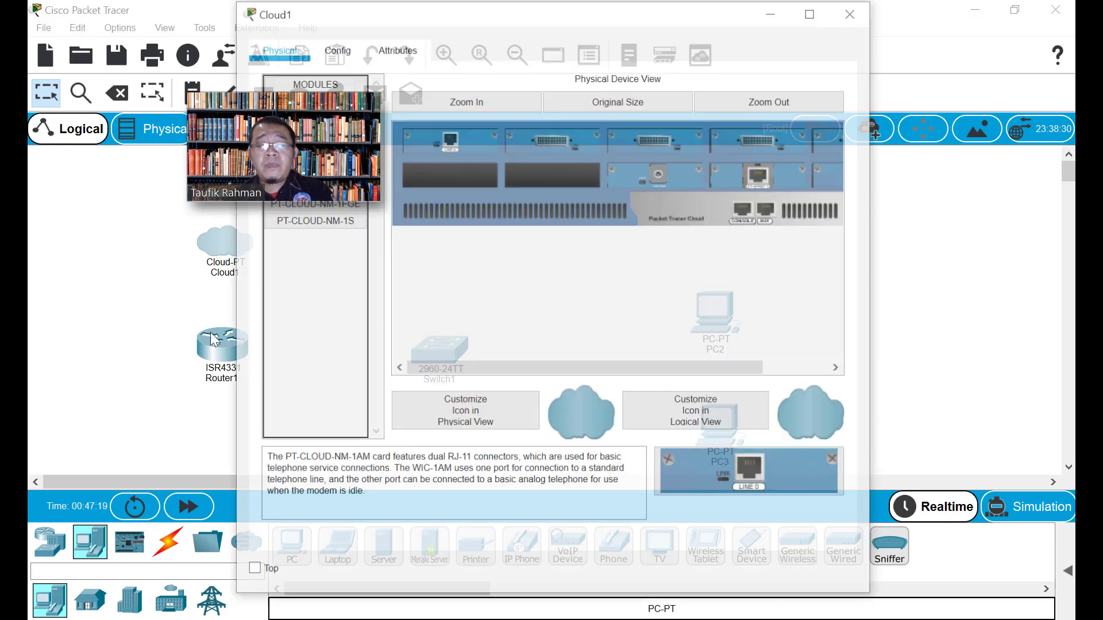
Assign Router1's GigabitEthernet0/0/0 IP 192.168.137.254, mask 255.255.255.0, and switch the port on
left_click(850, 13)
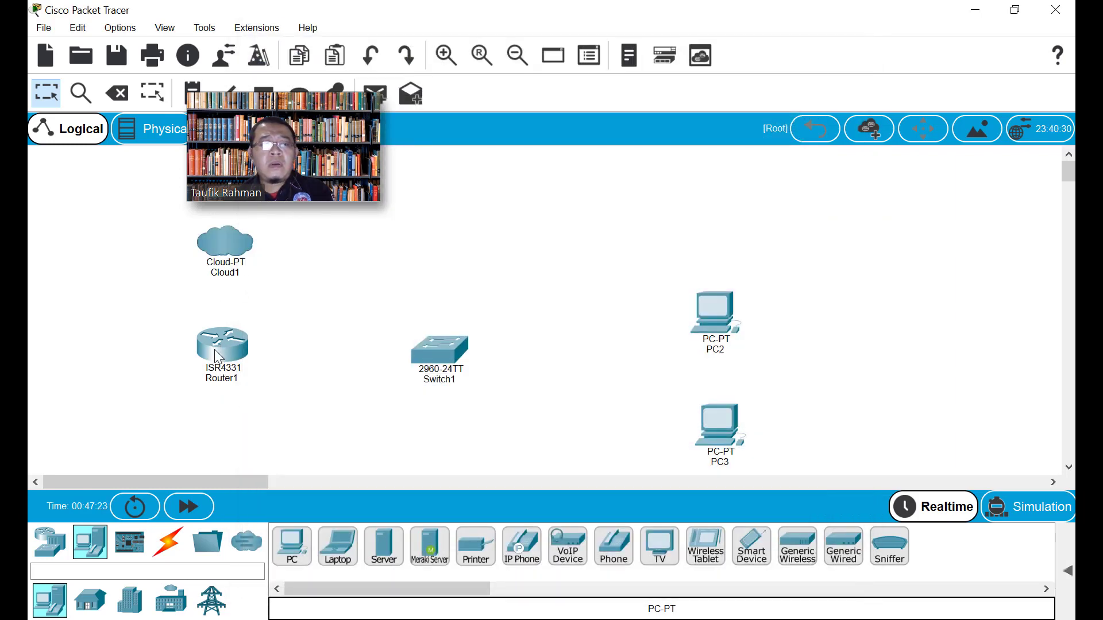
left_click(226, 359)
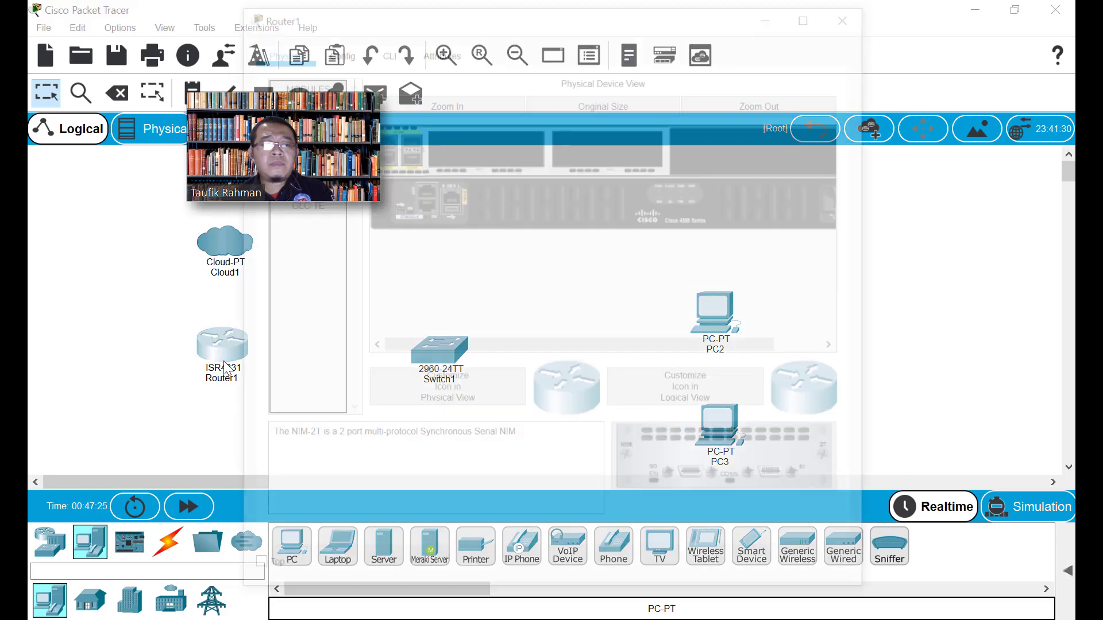
left_click(335, 49)
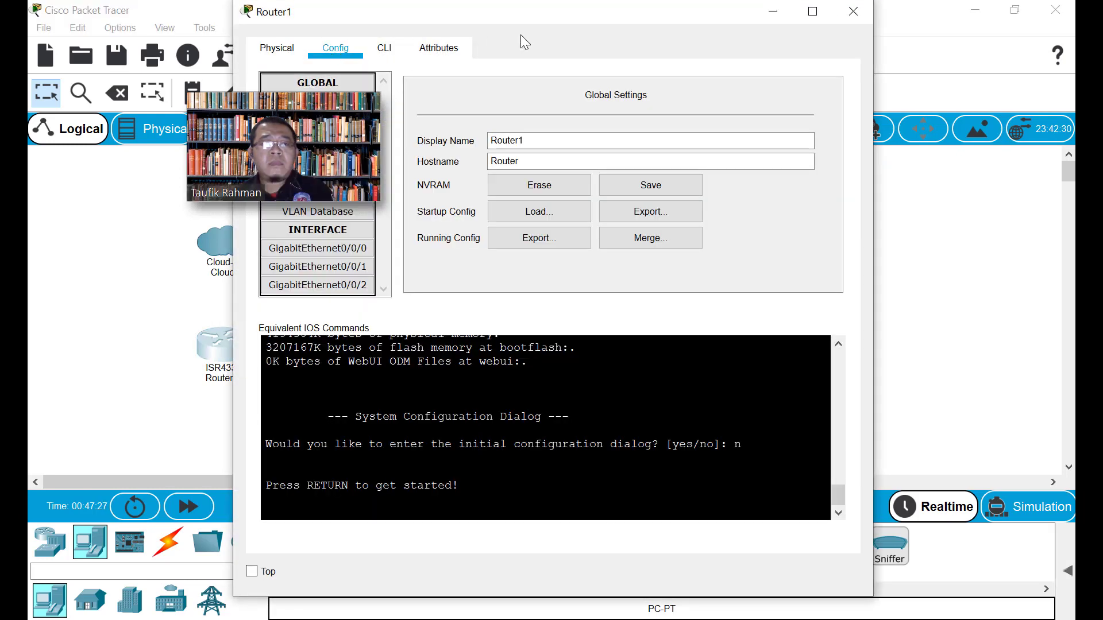
left_click_drag(538, 13, 674, 22)
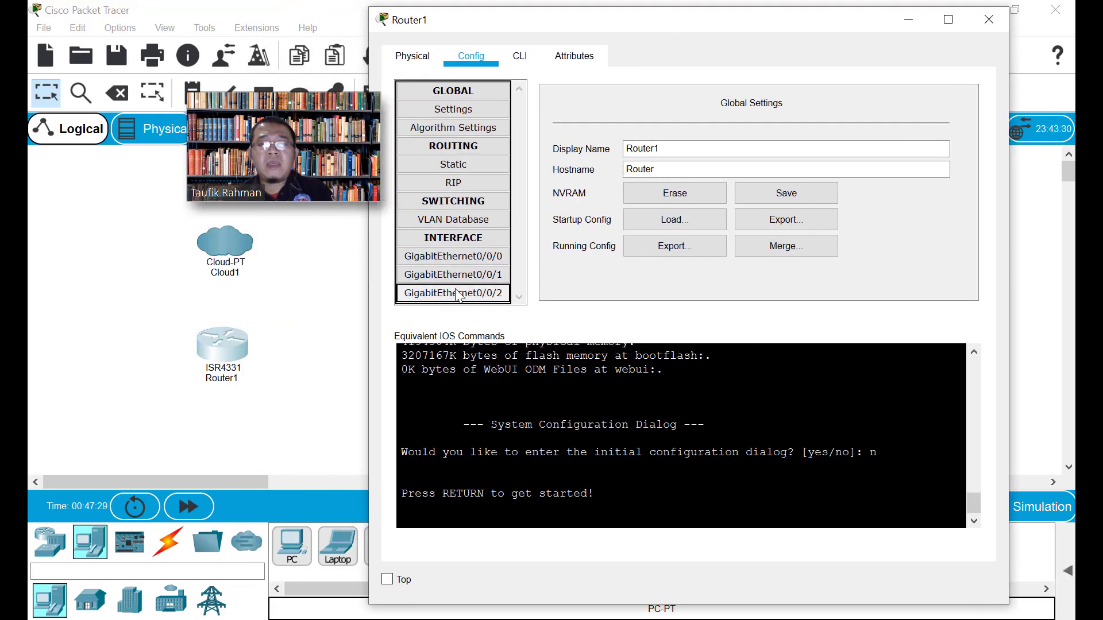
left_click(473, 257)
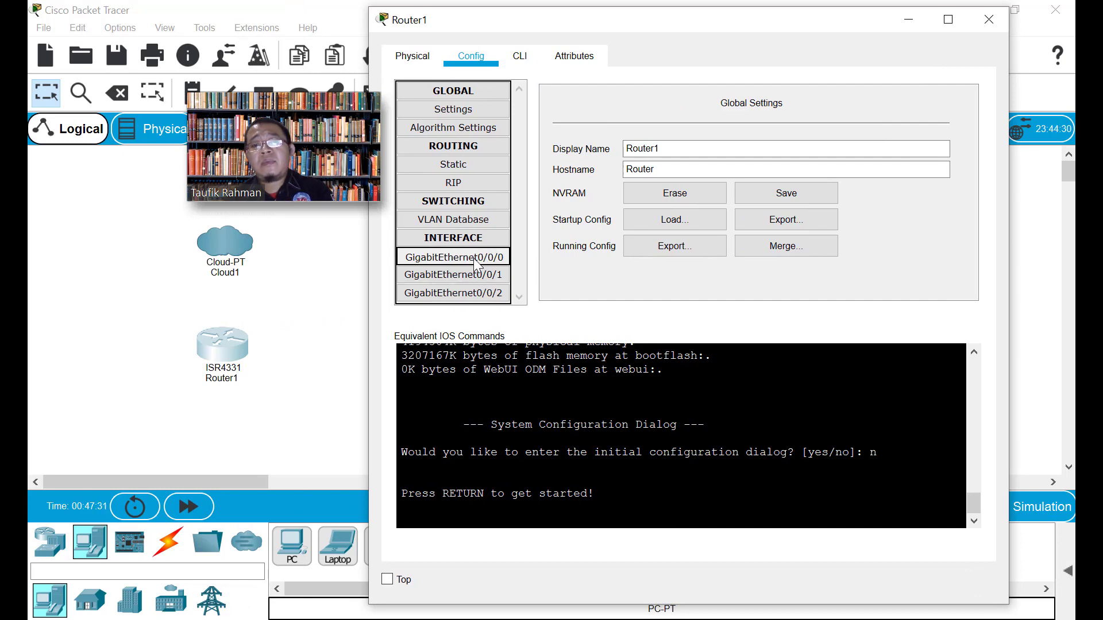
left_click(776, 211)
type("192.168")
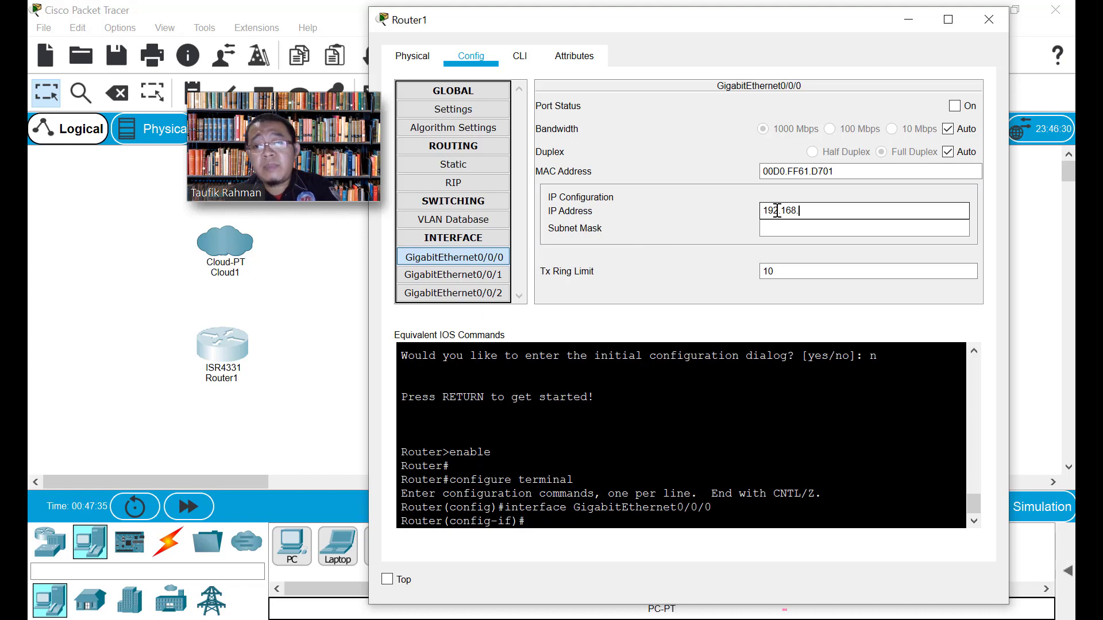
type(".137")
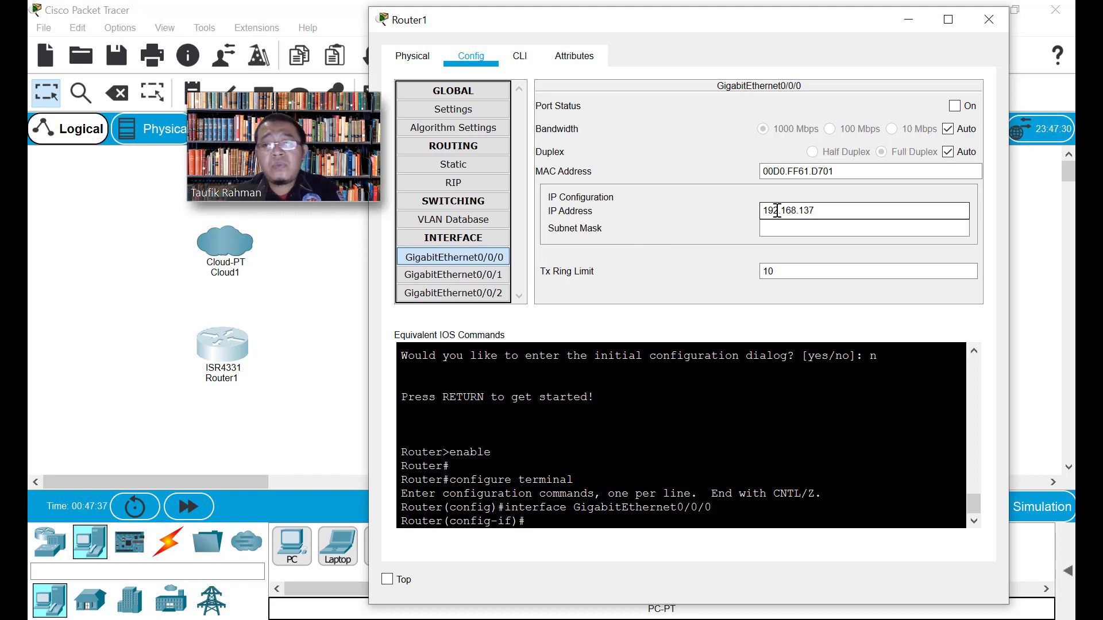
type(".")
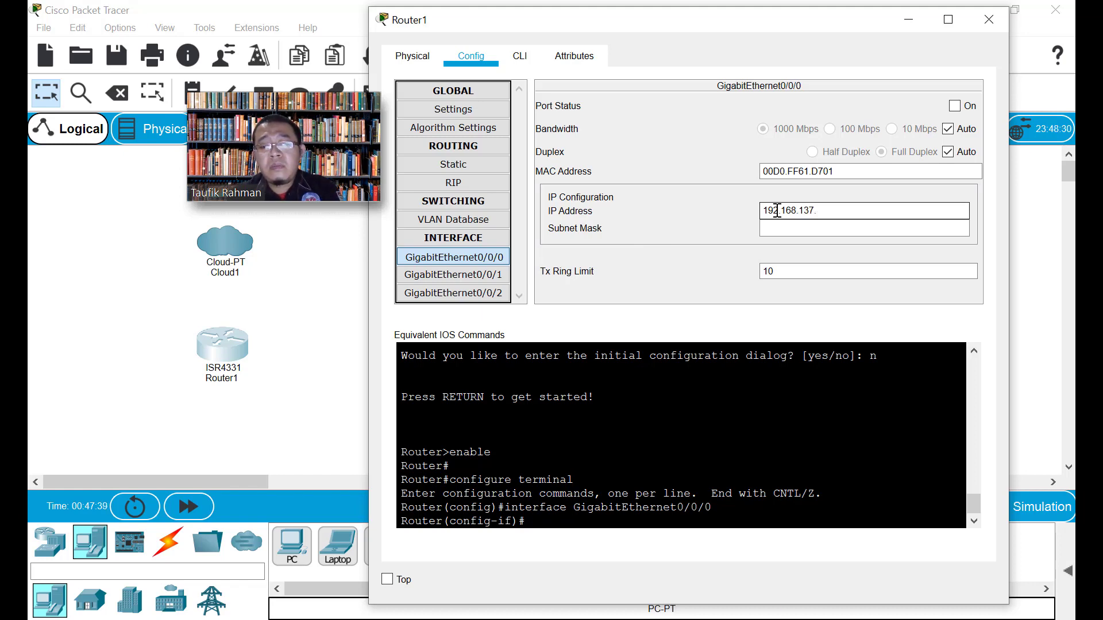
type("254")
left_click(805, 228)
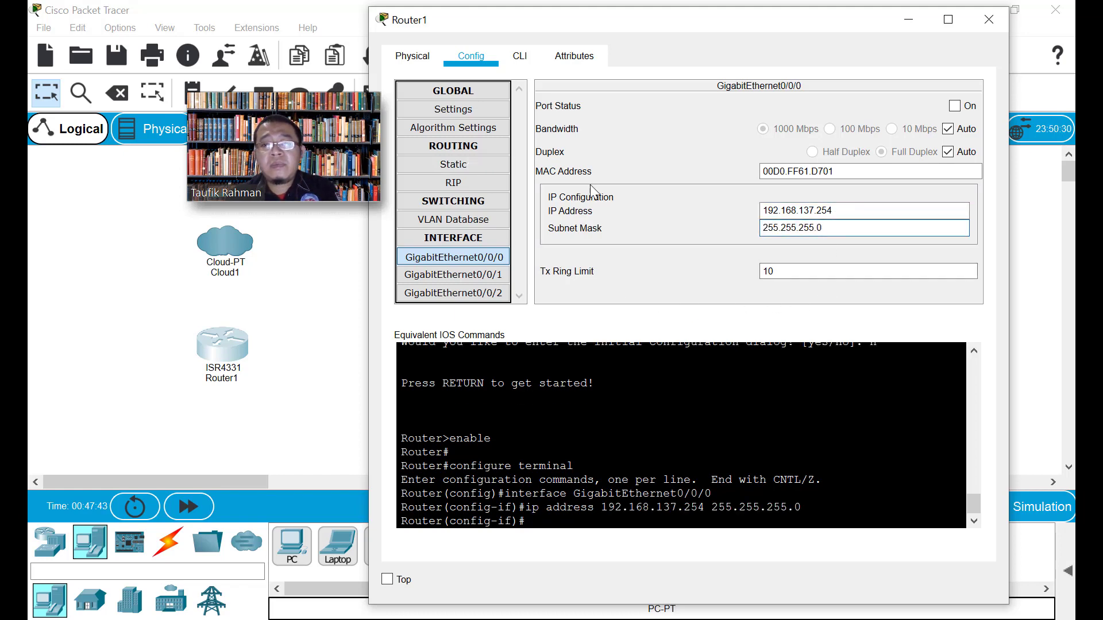
left_click(954, 106)
left_click(986, 20)
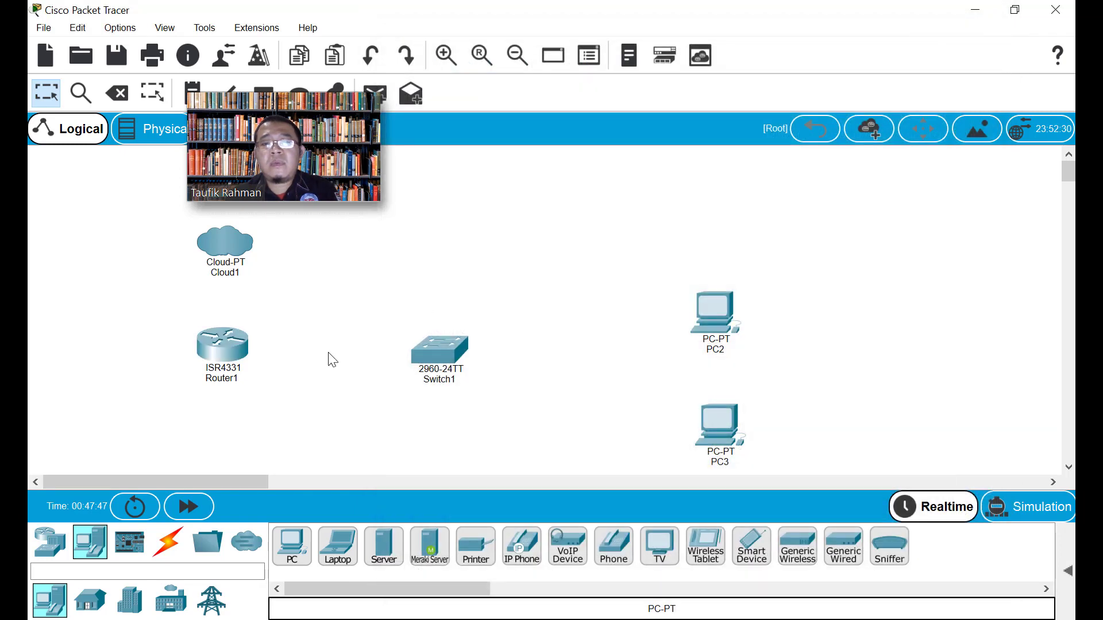
left_click(171, 555)
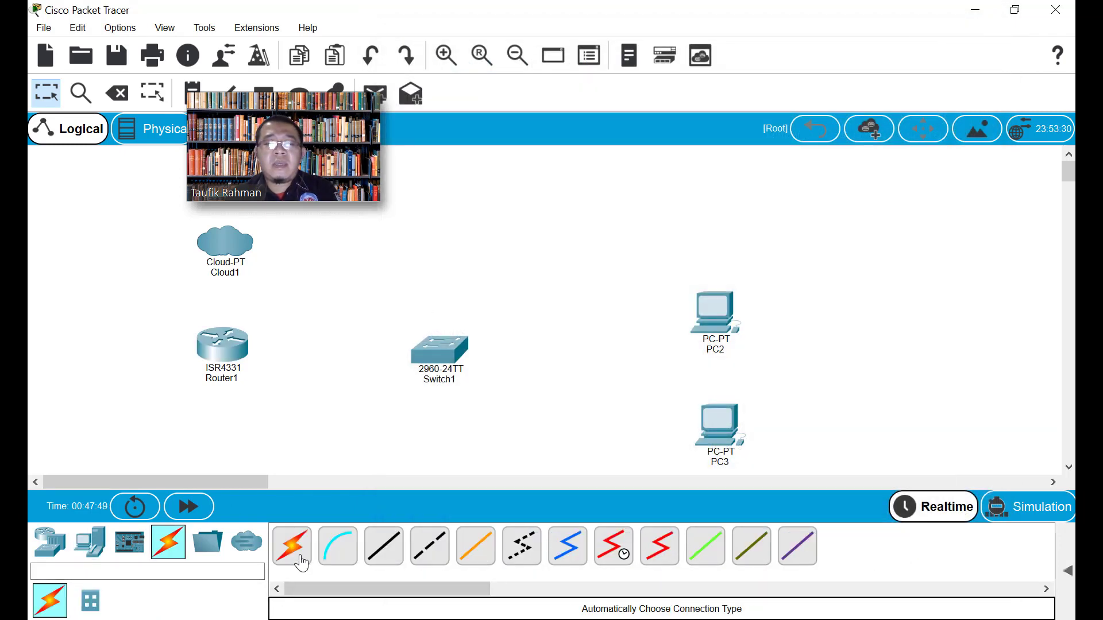
left_click(291, 545)
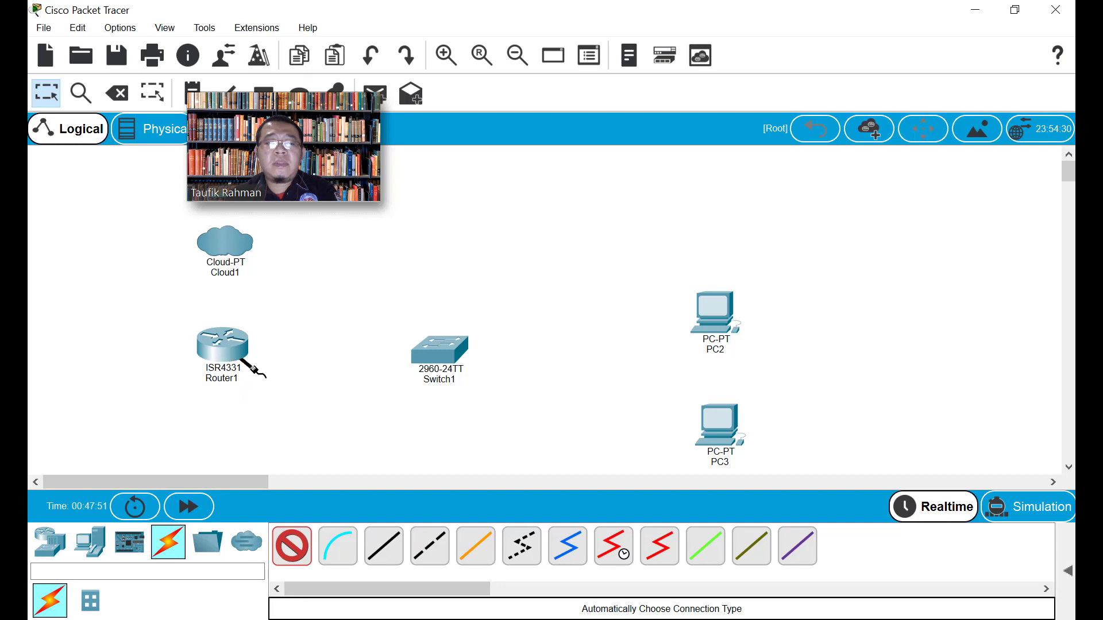
left_click(232, 345)
left_click(434, 352)
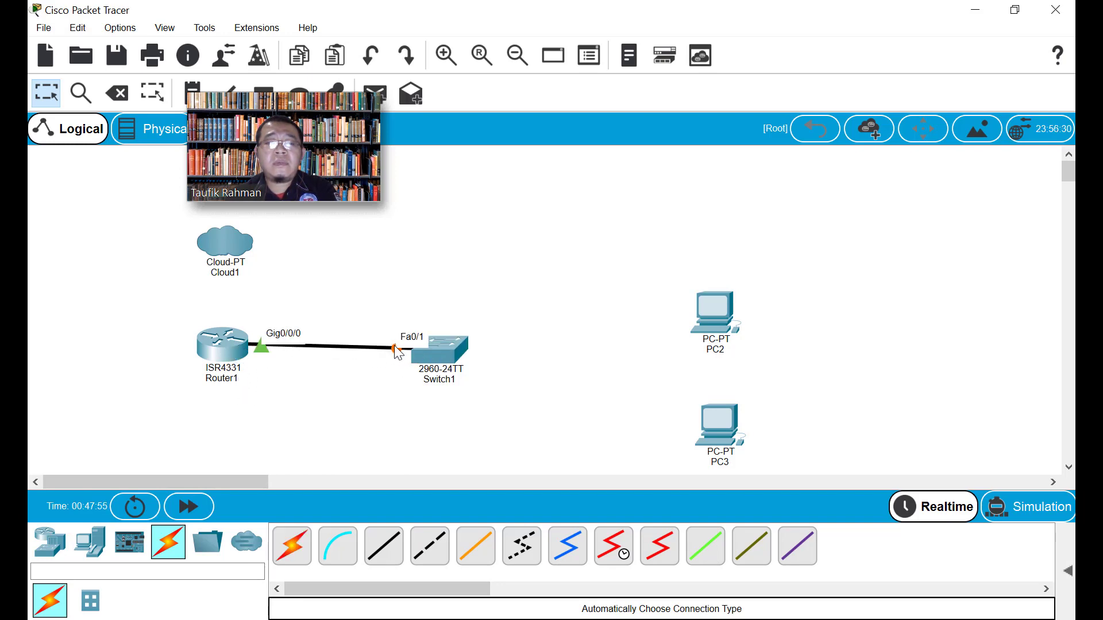
left_click(425, 353)
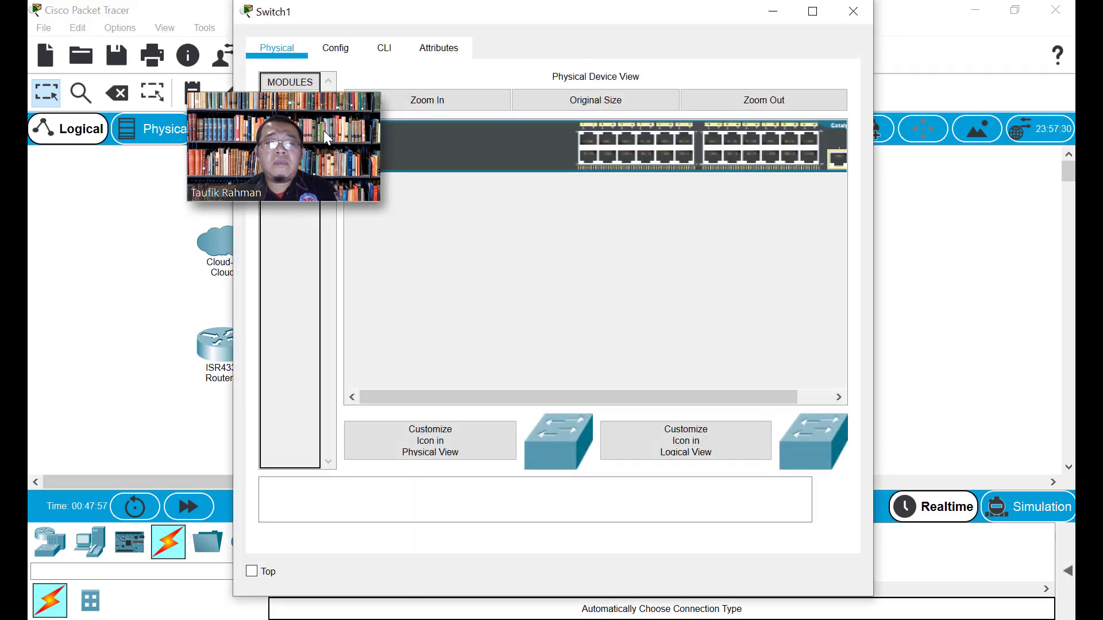
left_click(853, 11)
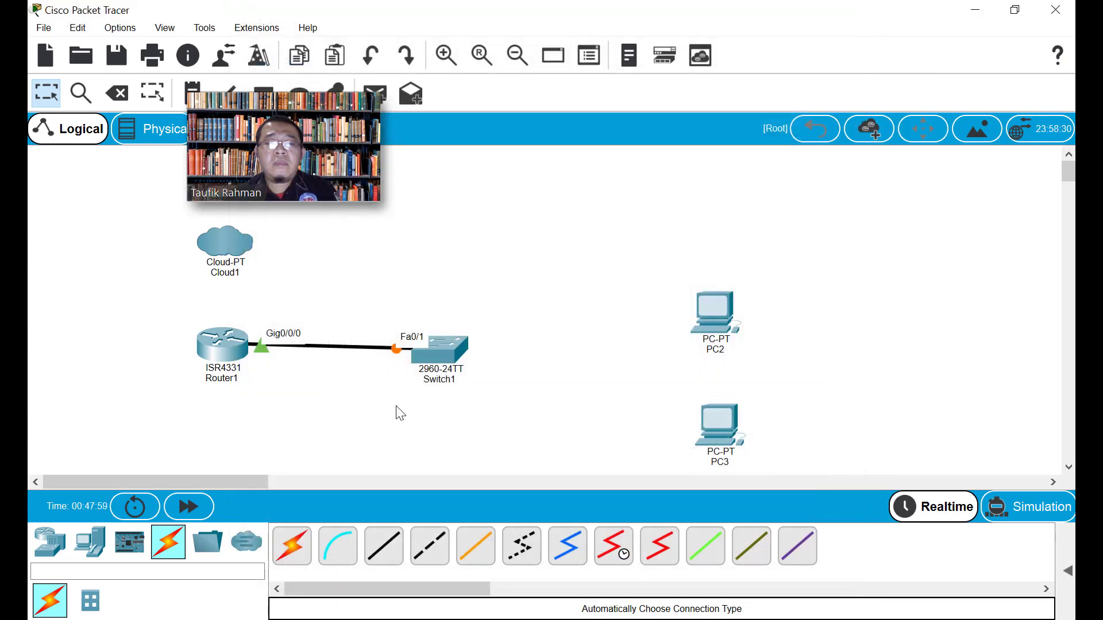
left_click(117, 93)
Replace the Router1–Switch1 cable with a straight-through link from Gig0/0/0 to Gig0/1
left_click(328, 346)
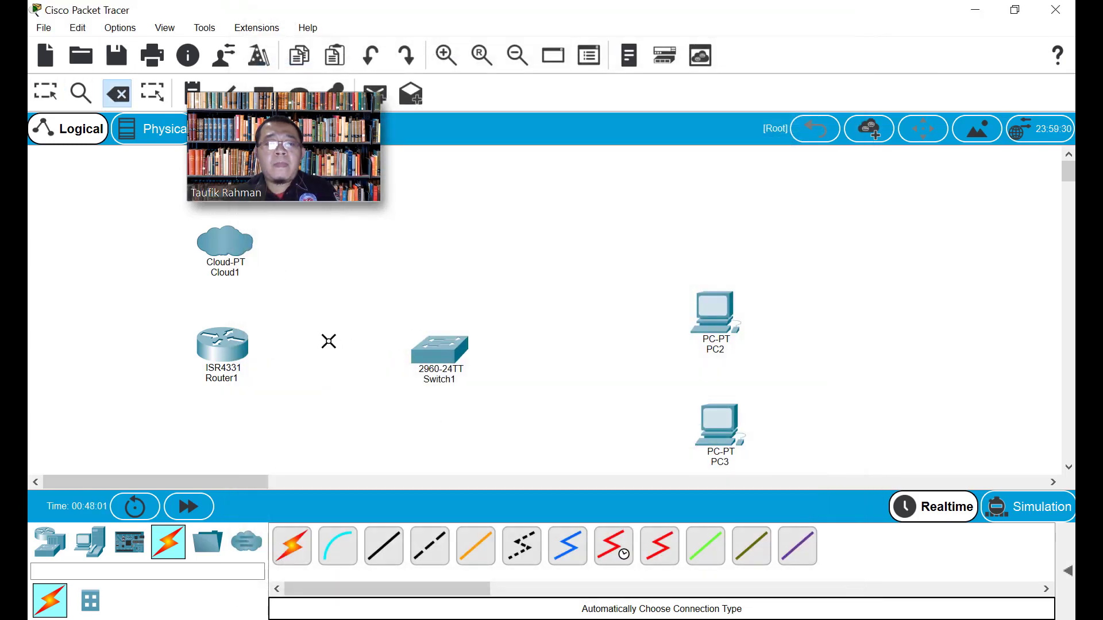
left_click(391, 558)
left_click(230, 359)
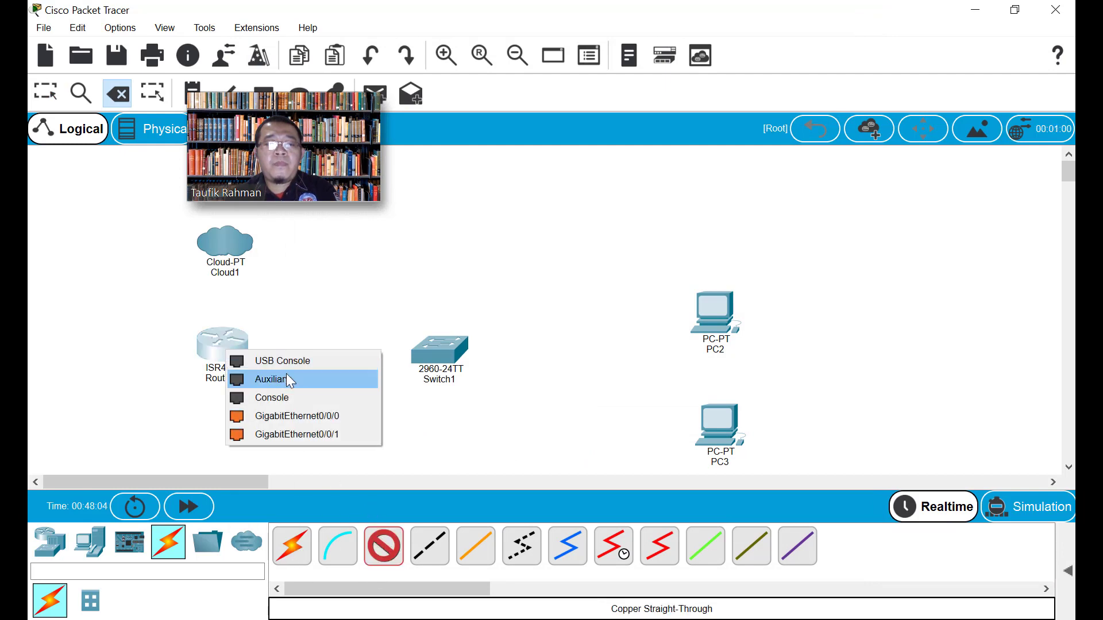
left_click(330, 415)
left_click(424, 350)
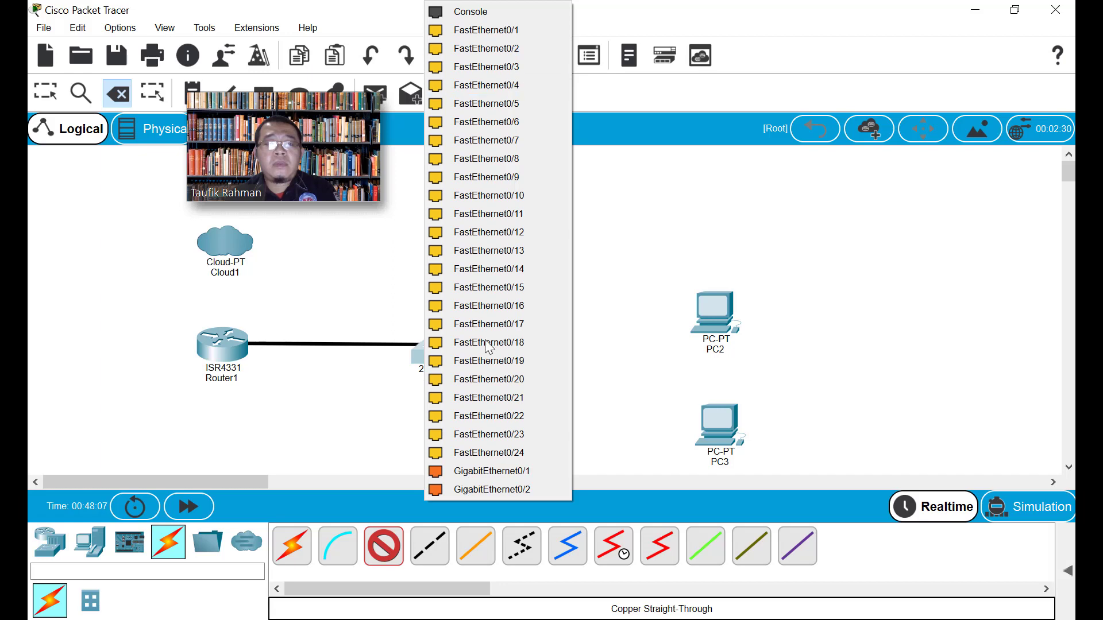
left_click(512, 472)
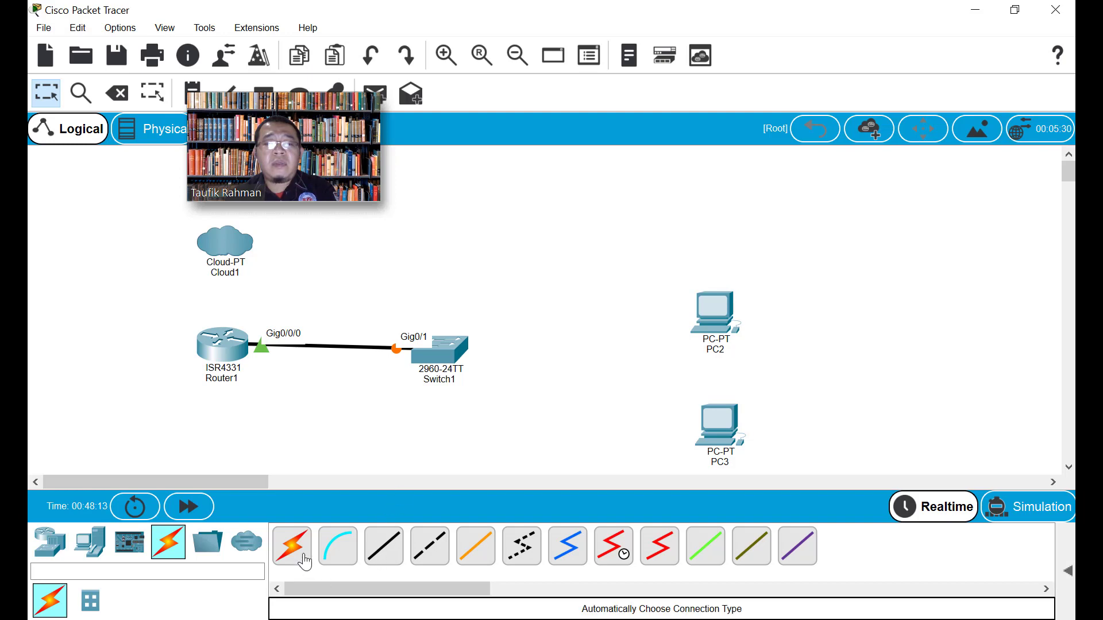
Cable Switch1 FastEthernet0/1 to PC2's FastEthernet0 with copper straight-through
left_click(396, 552)
left_click(445, 353)
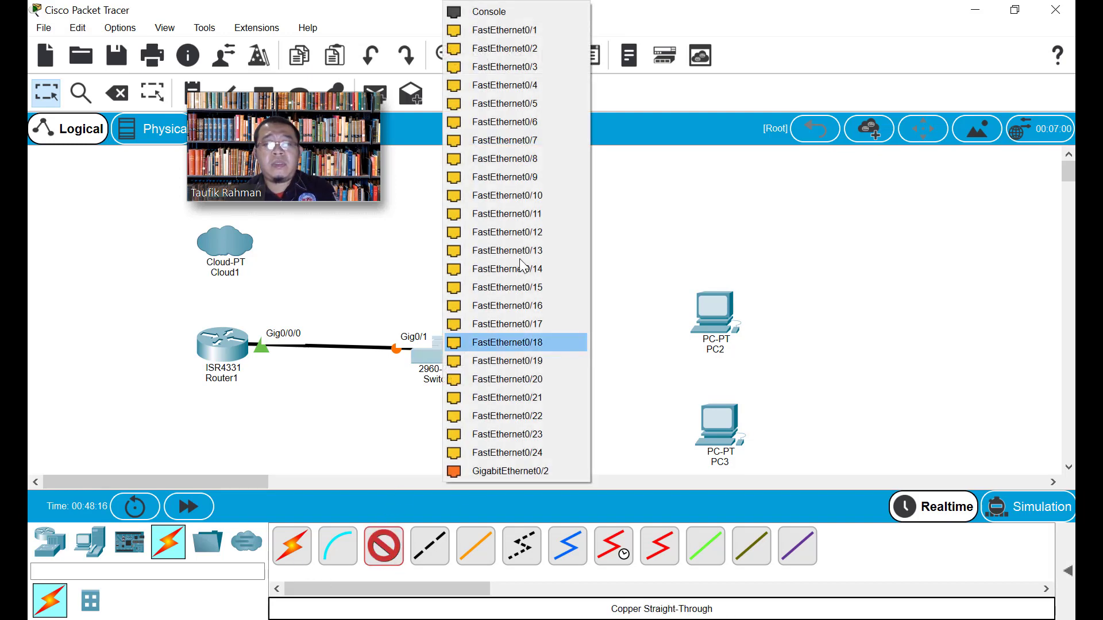
left_click(522, 47)
left_click(713, 310)
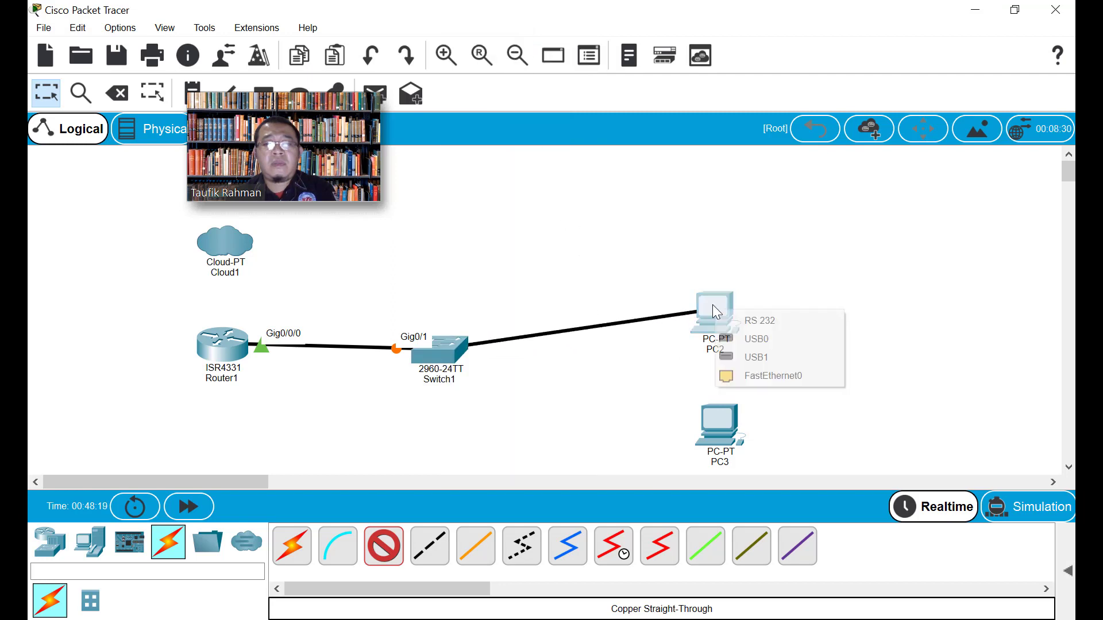
left_click(760, 374)
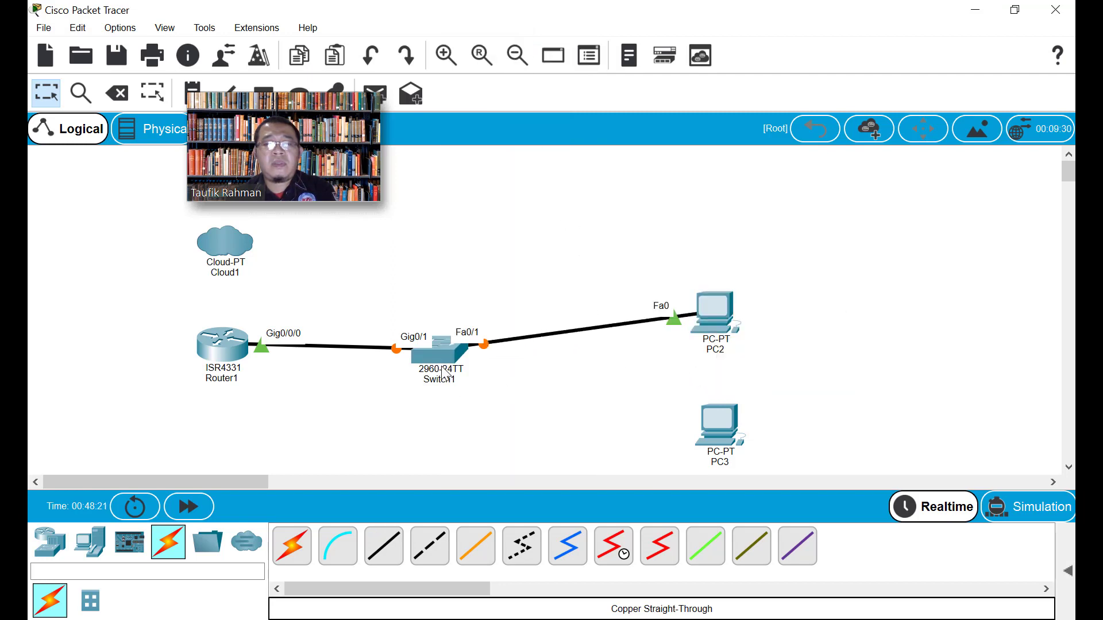
Cable Switch1 FastEthernet0/2 to PC3's FastEthernet0 with copper straight-through
left_click(384, 545)
left_click(442, 355)
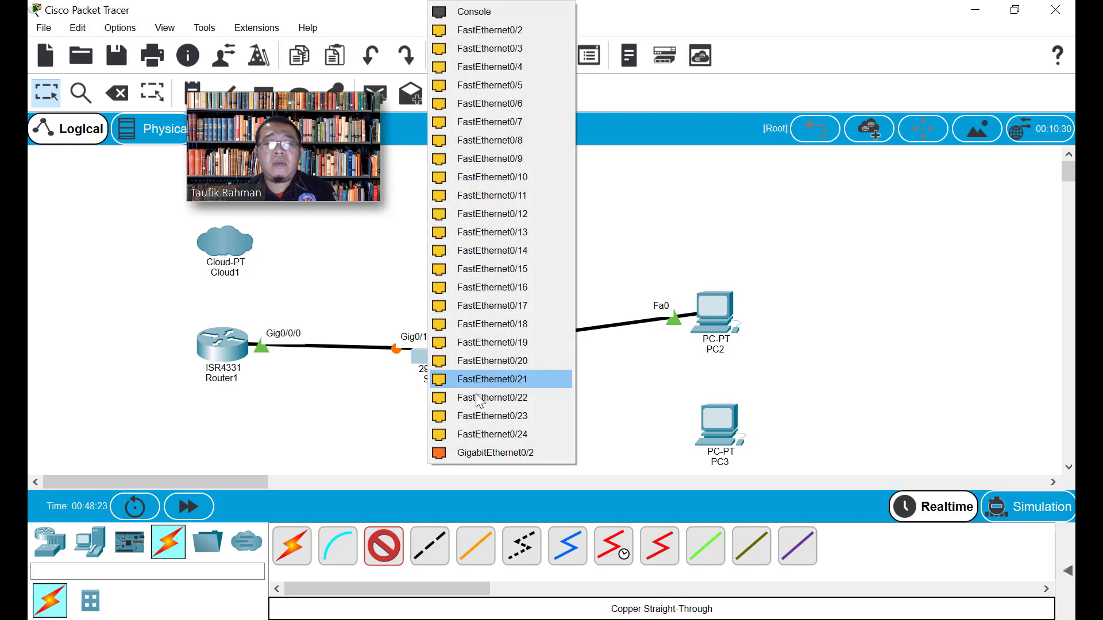
left_click(498, 29)
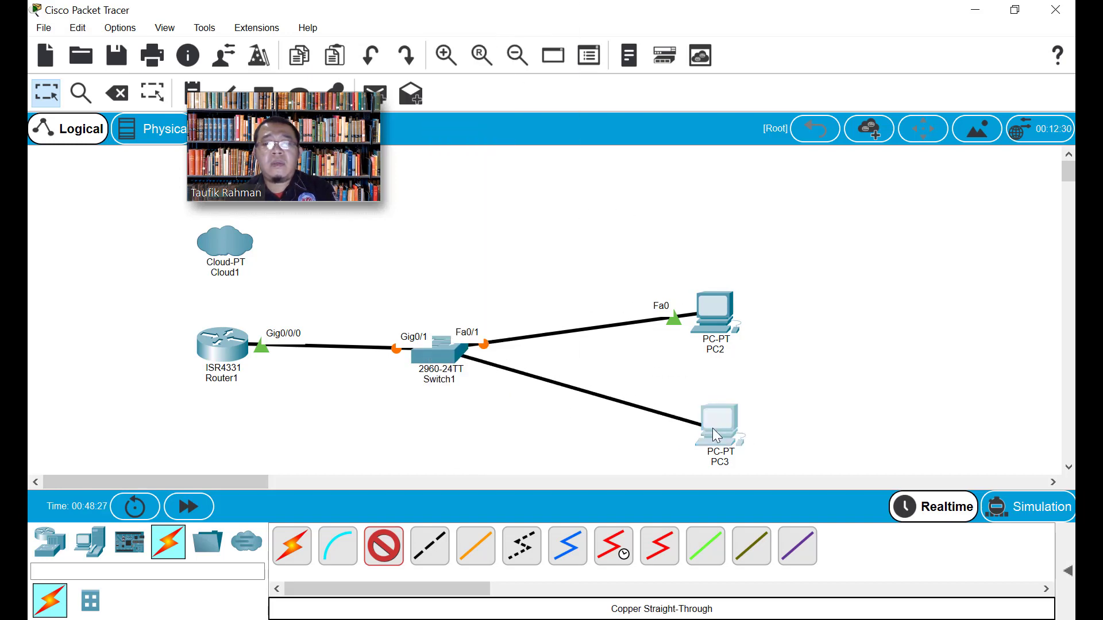
left_click(718, 428)
left_click(740, 497)
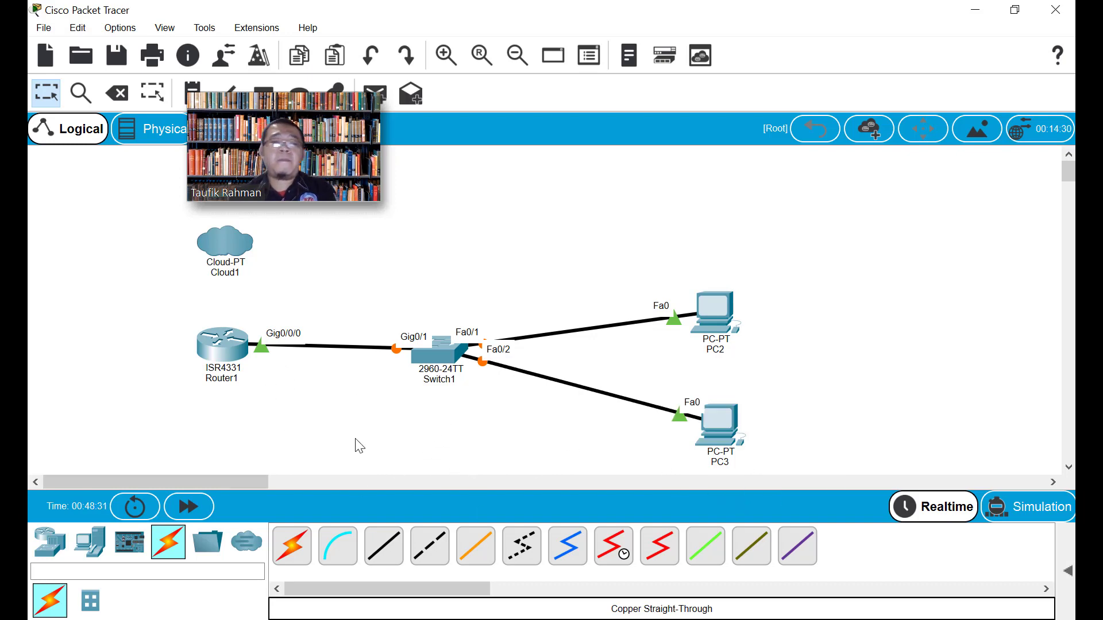
left_click(223, 362)
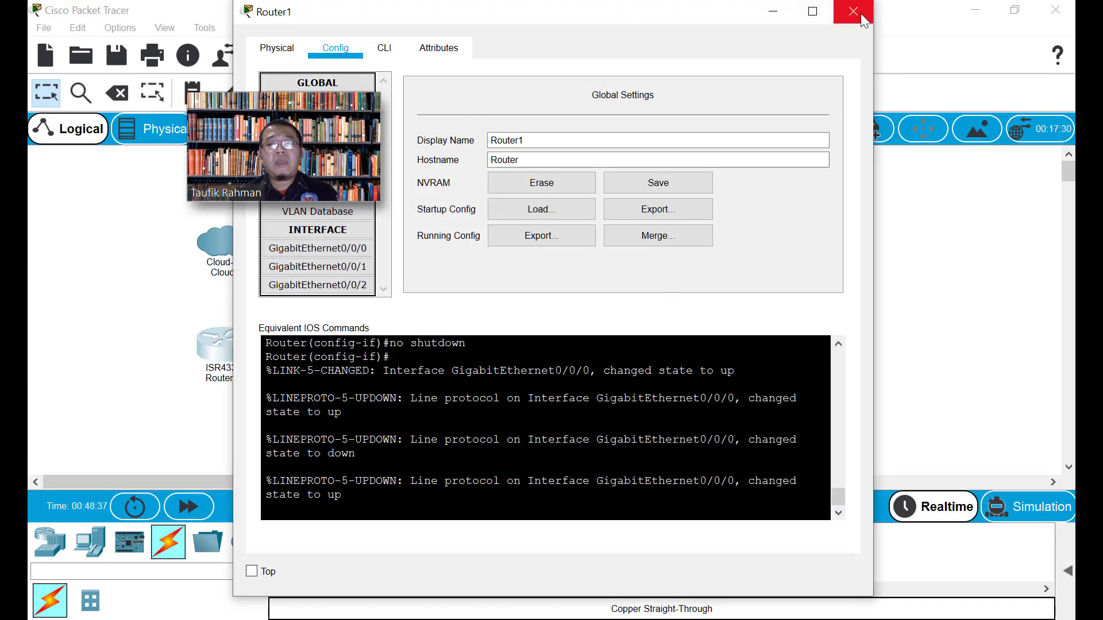
left_click(853, 11)
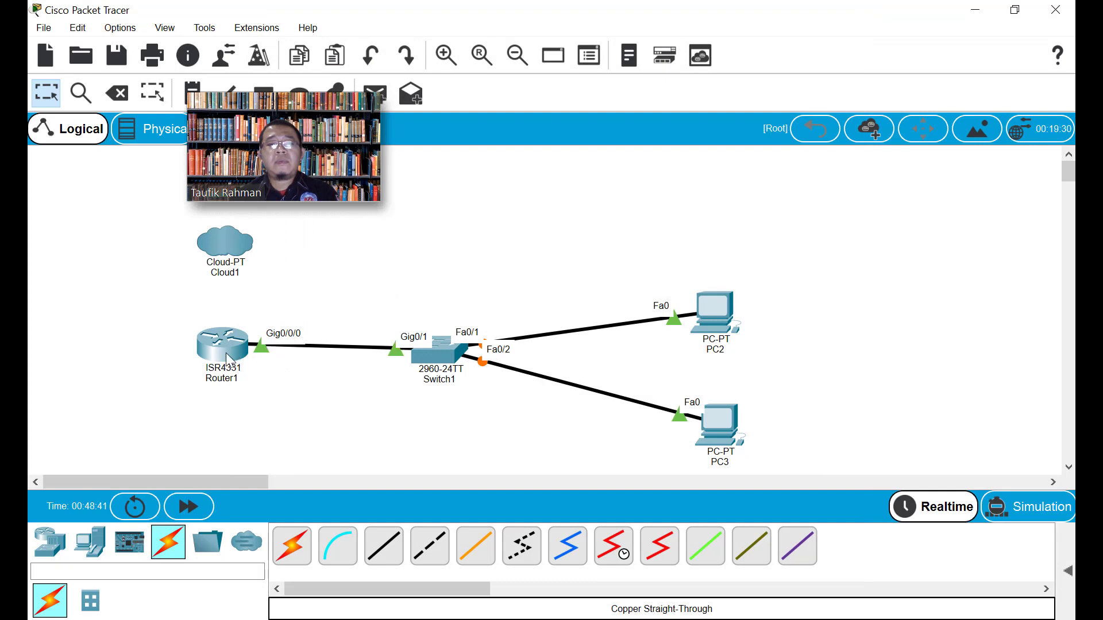
mouse_move(229, 359)
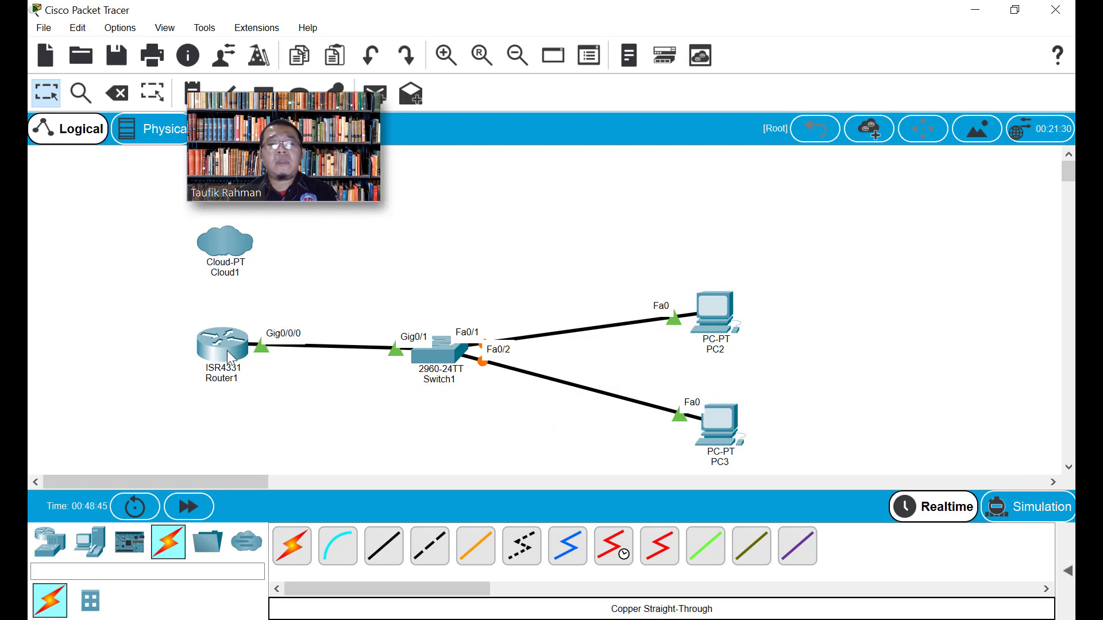
left_click(226, 351)
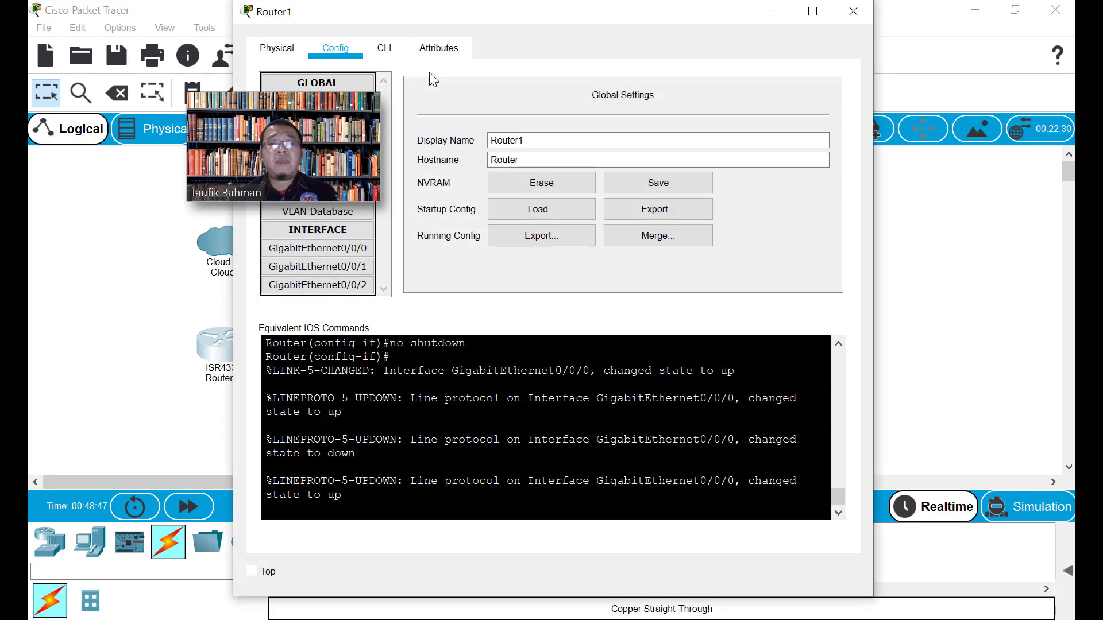
left_click_drag(353, 11, 536, 16)
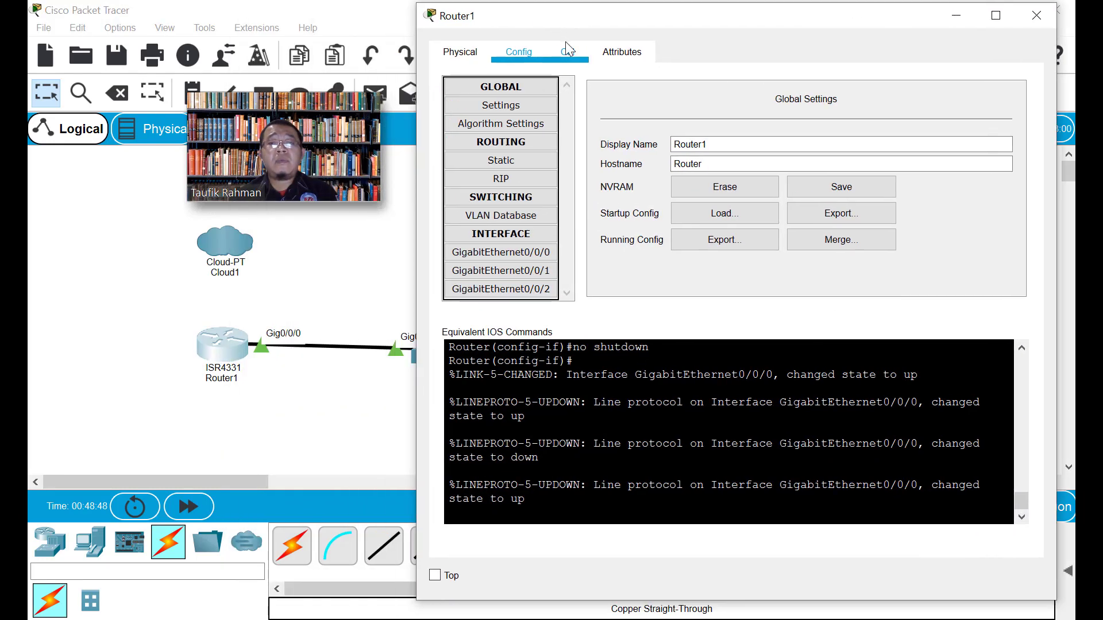
left_click(533, 270)
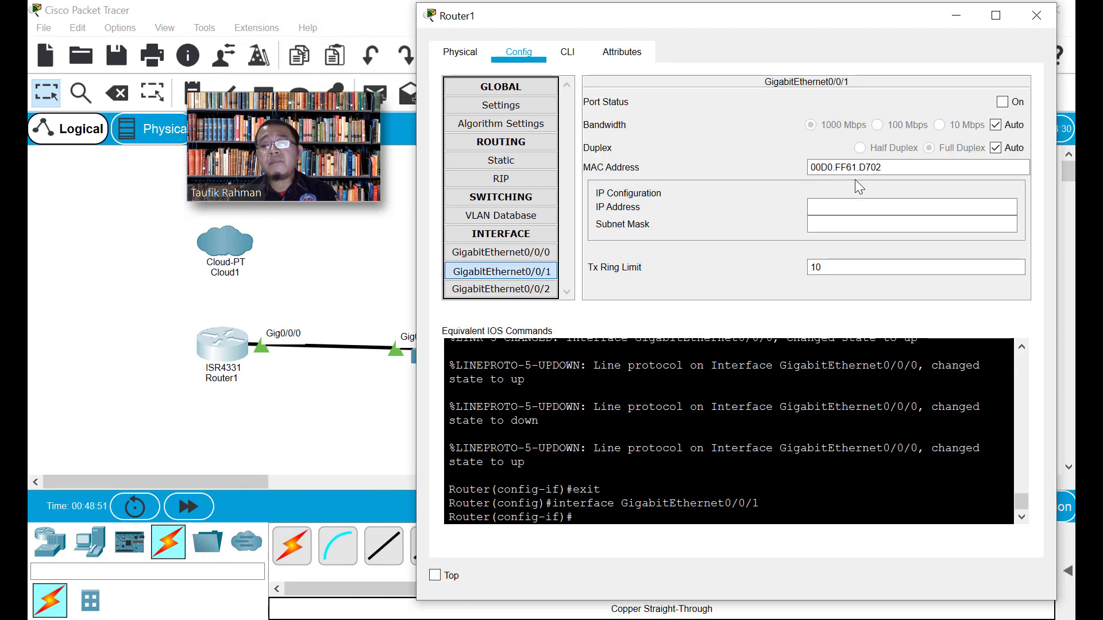
left_click(533, 253)
left_click_drag(893, 206, 803, 212)
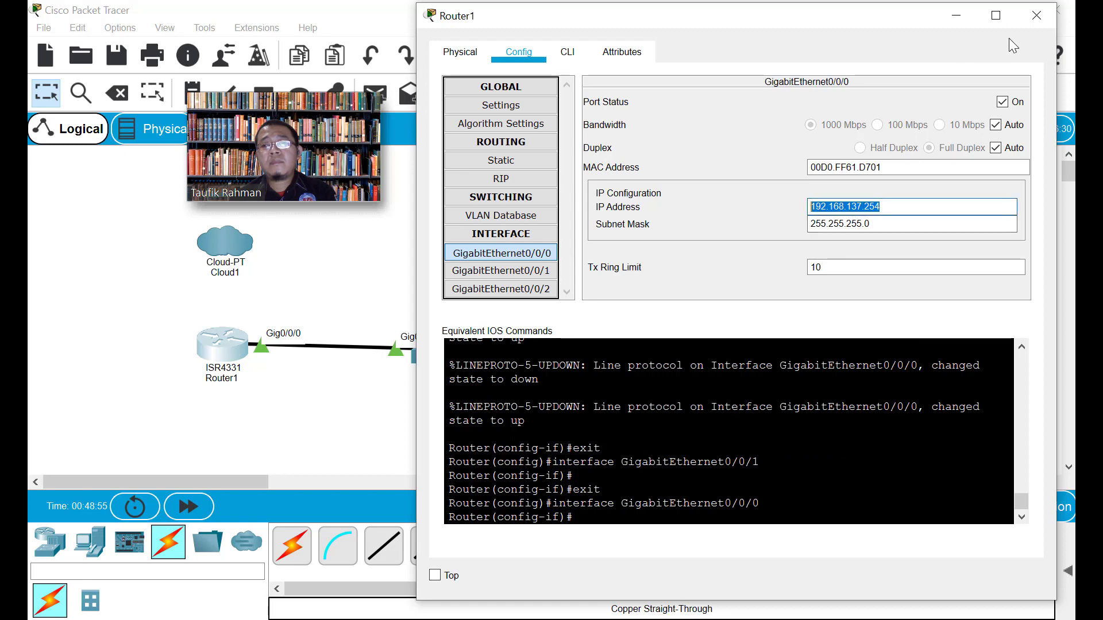
left_click(1041, 18)
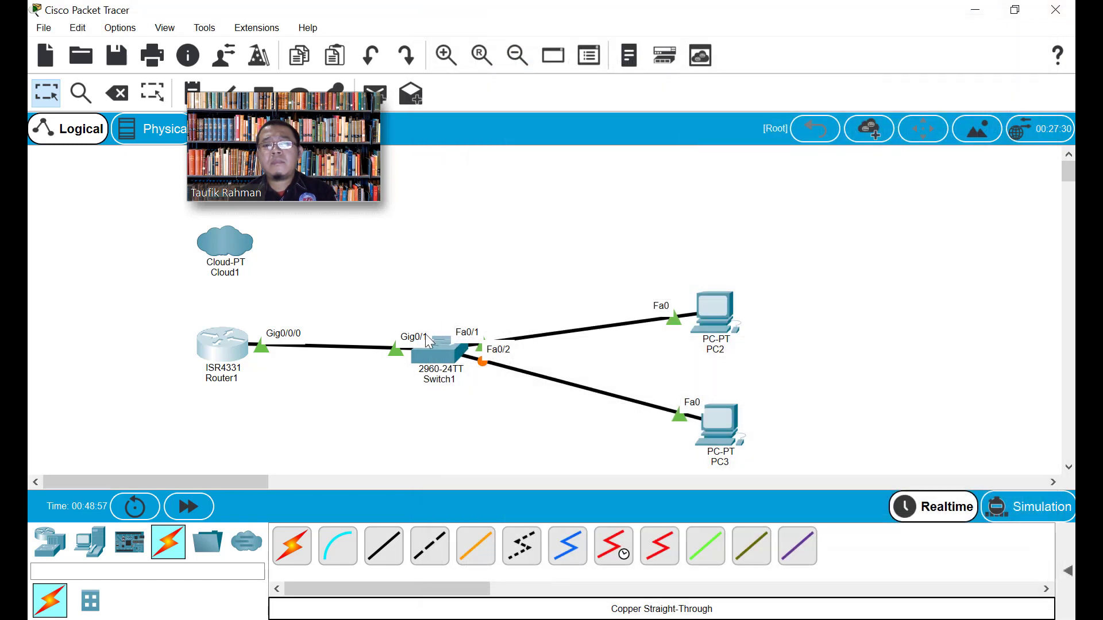
Delete the Router1–Switch1 cable and re-cable Router1 Gig0/0/1 to Switch1 Gig0/1 with straight-through copper
left_click(118, 94)
left_click(338, 347)
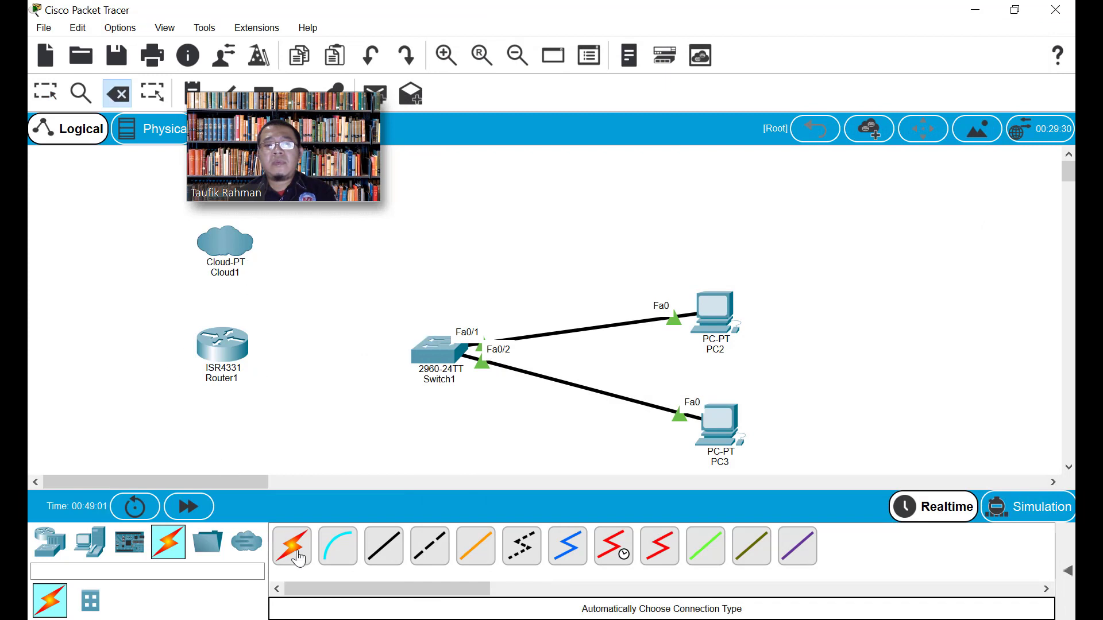
left_click(384, 548)
left_click(232, 345)
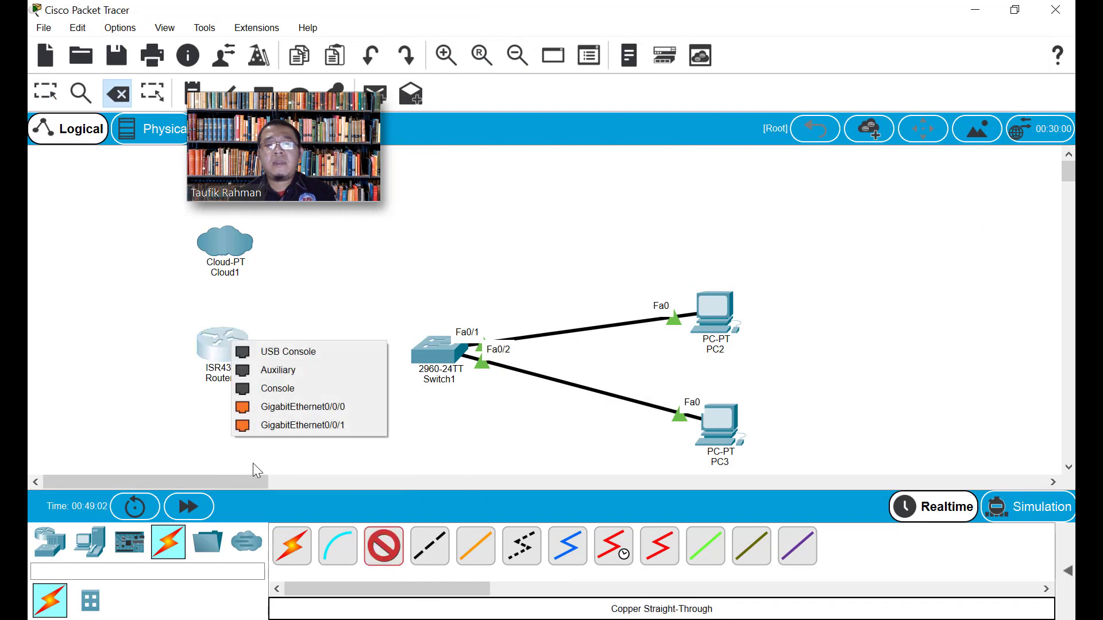
left_click(336, 425)
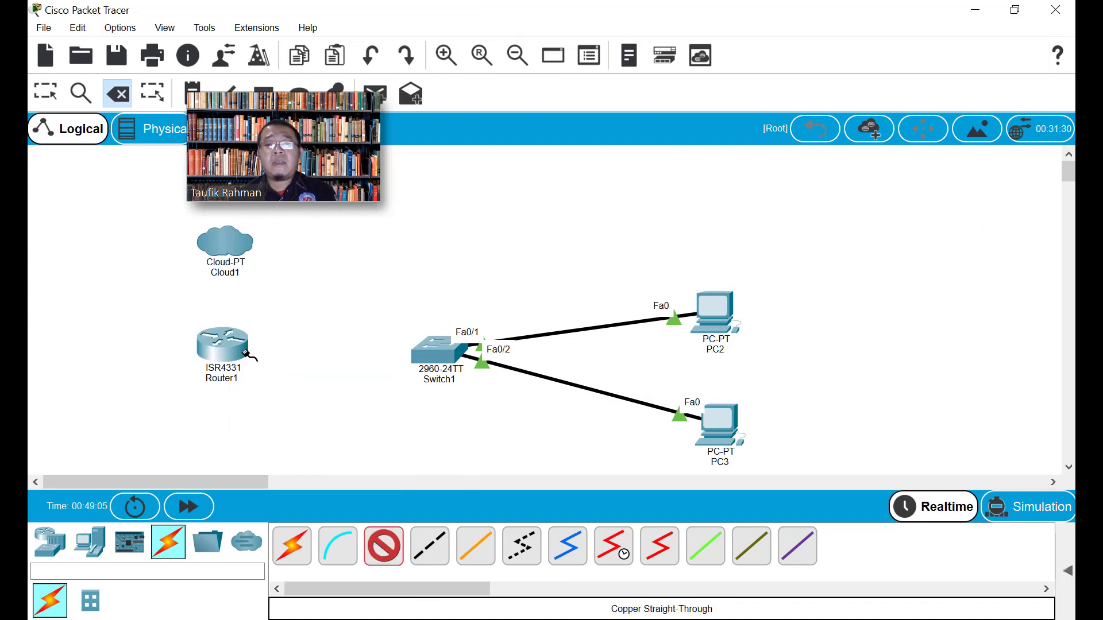
left_click(436, 351)
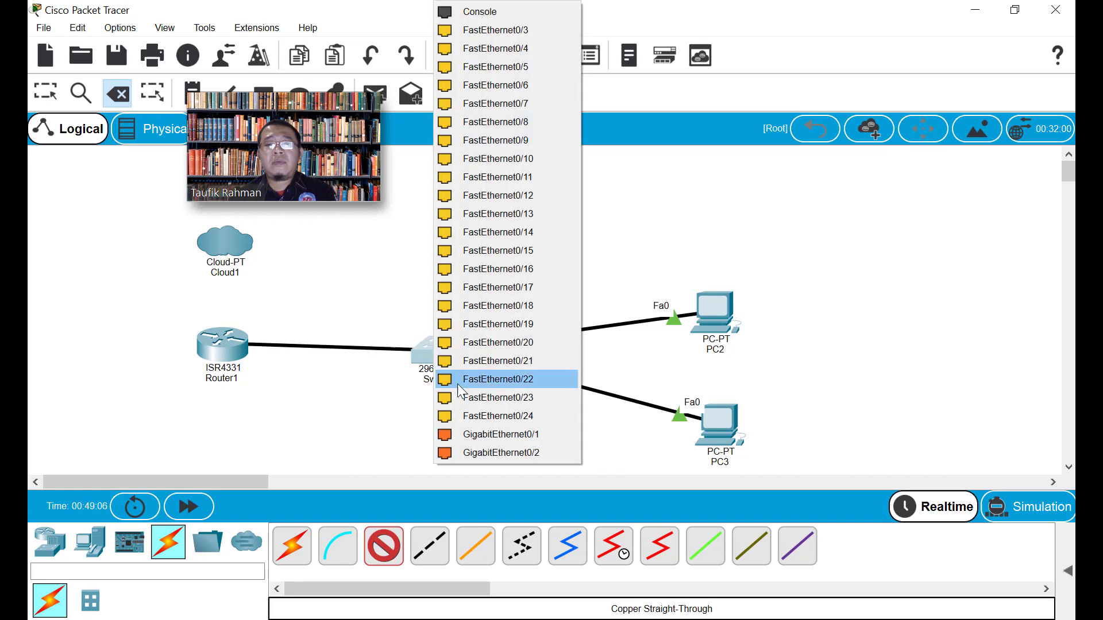
left_click(517, 435)
left_click(228, 354)
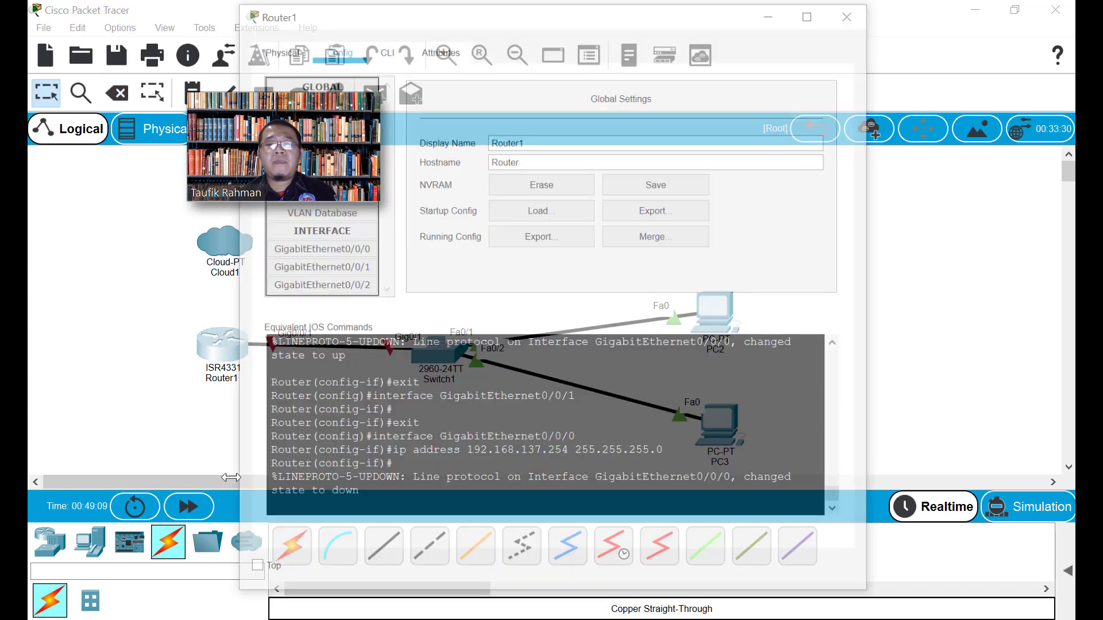
Set Port Status On for Router1's GigabitEthernet0/0/1 interface
left_click_drag(389, 14, 553, 28)
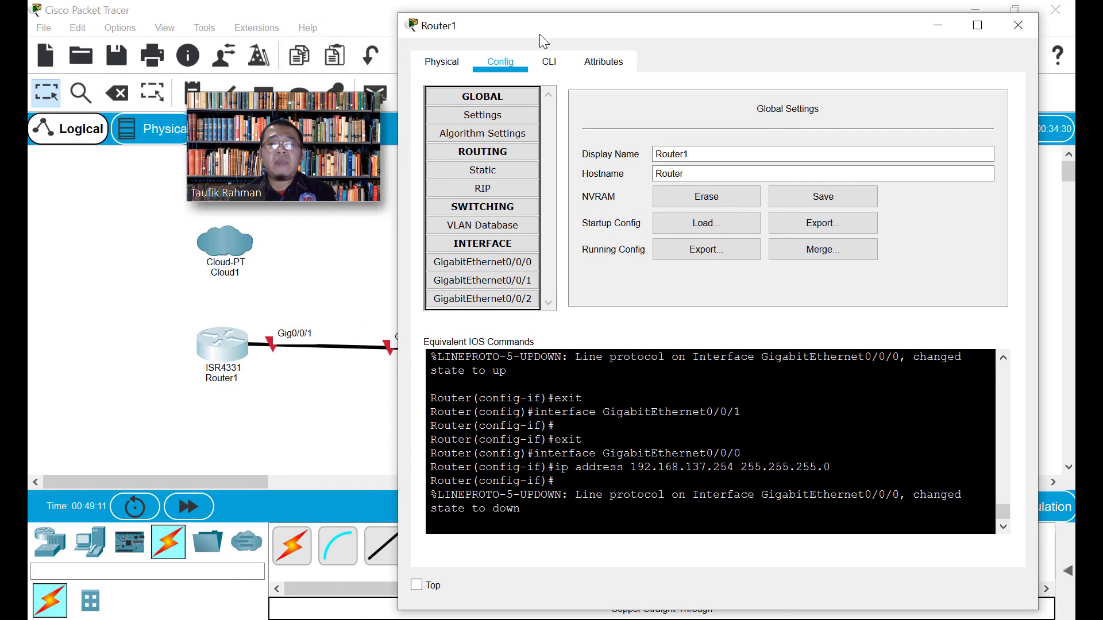
left_click(505, 265)
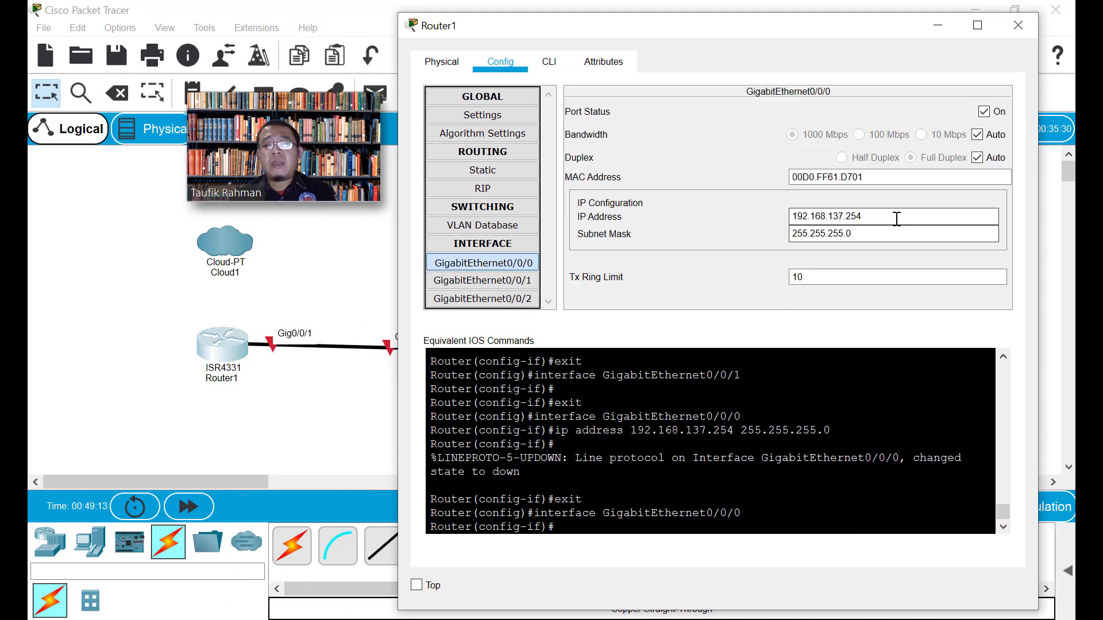
left_click(526, 281)
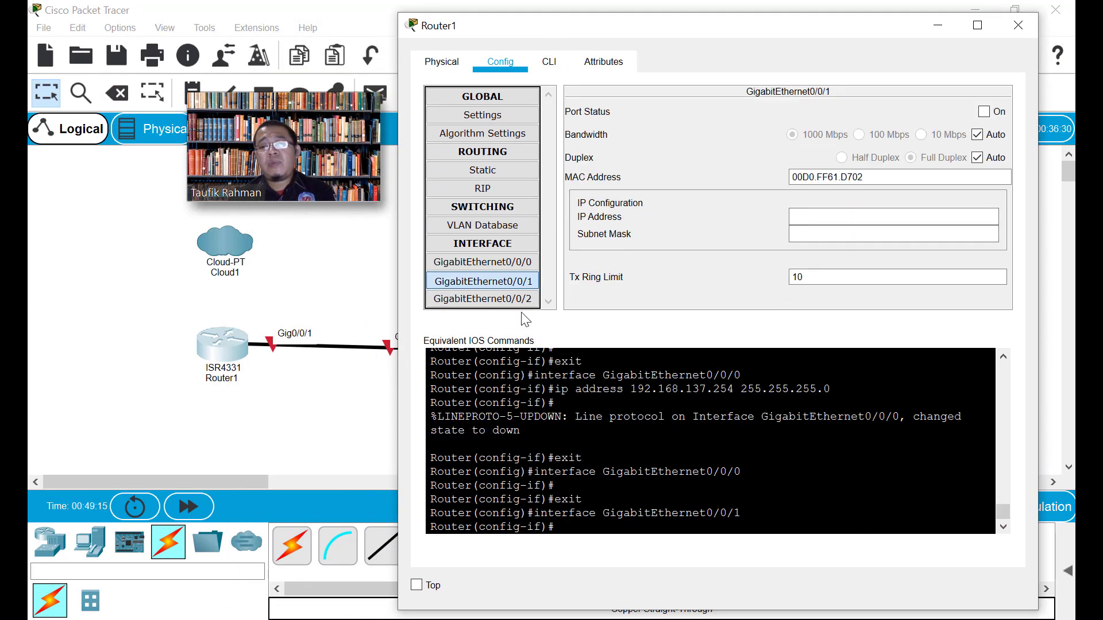
left_click(983, 112)
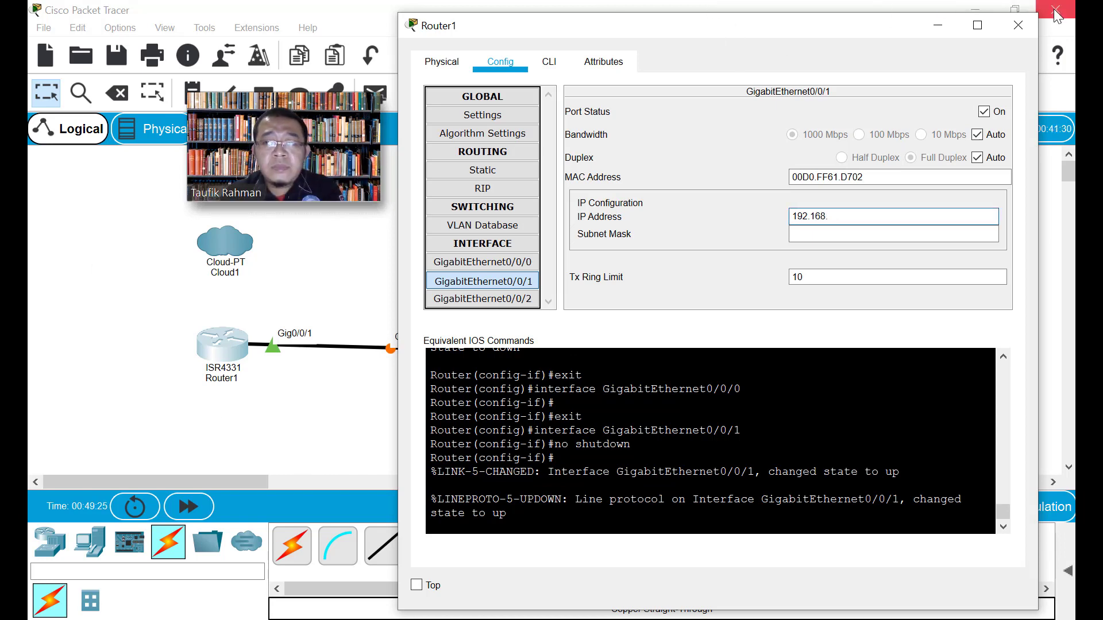
left_click(975, 10)
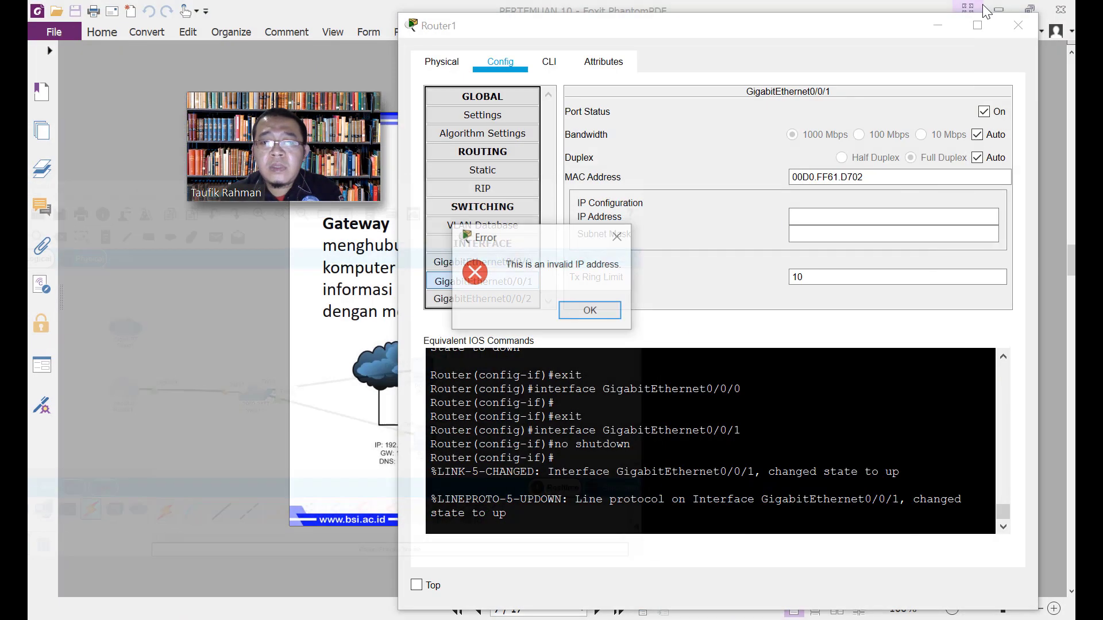
Dismiss the invalid IP error, check the GATEWAY slide's addressing, and return to Router1's settings
left_click(591, 310)
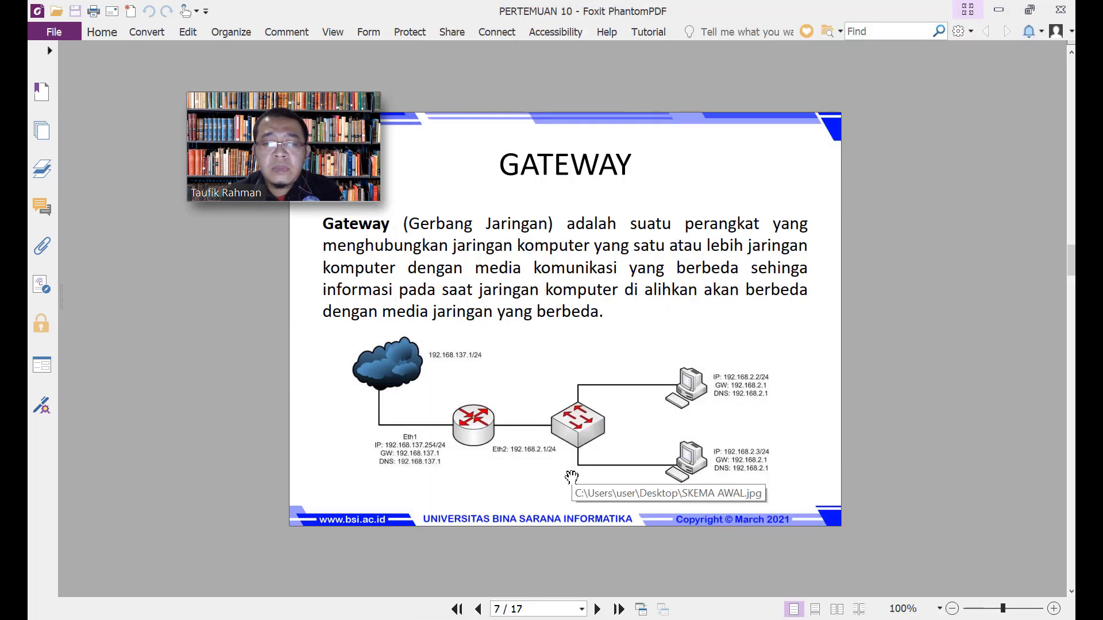
left_click(14, 375)
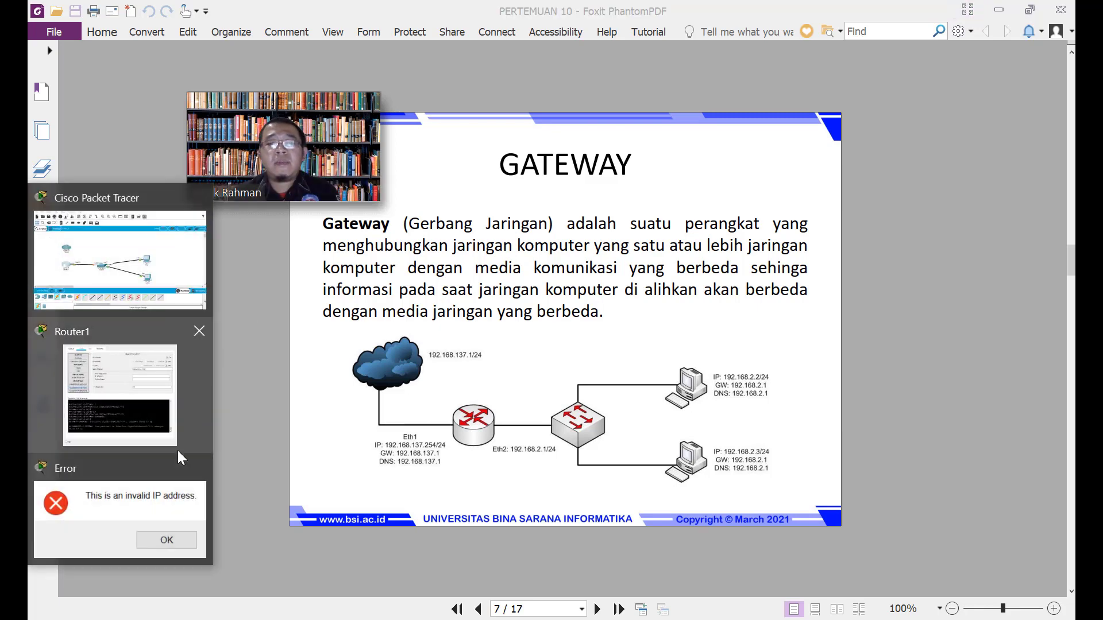
left_click(178, 460)
left_click(117, 410)
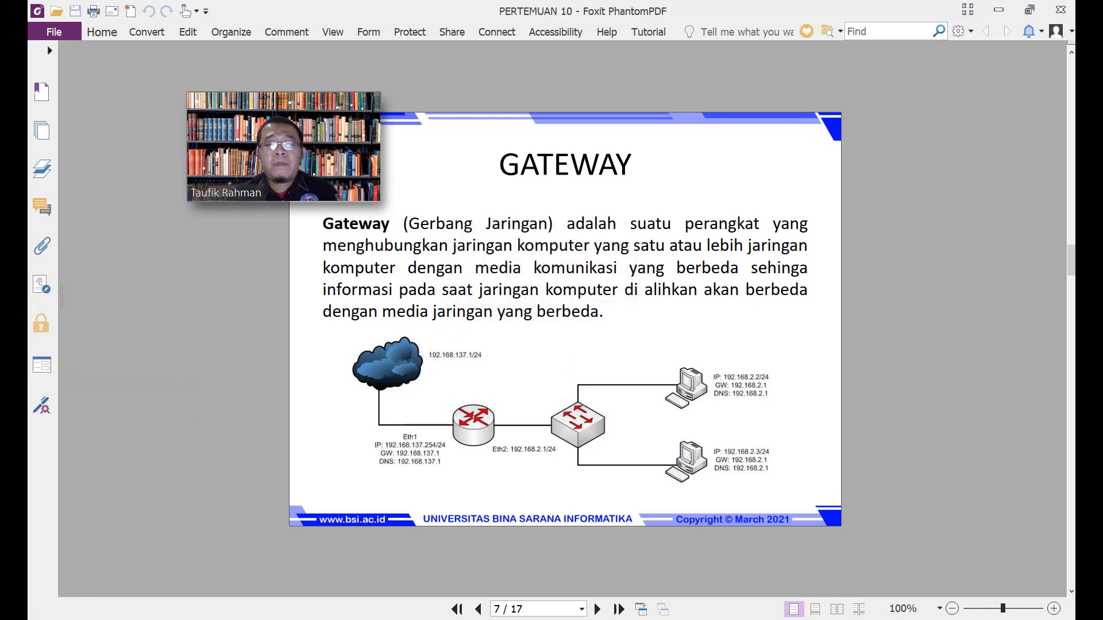
left_click(14, 374)
left_click(78, 446)
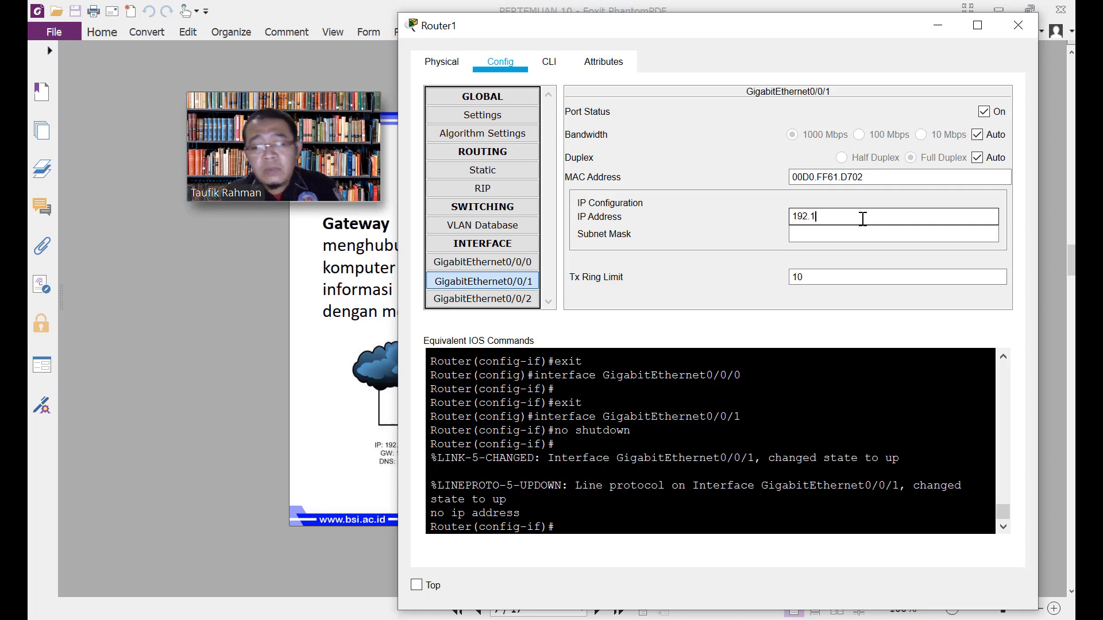
Finish Router1 Gig0/0/1 as 192.168.2.1 with mask 255.255.255.0 and close its window
type("1")
key("Tab")
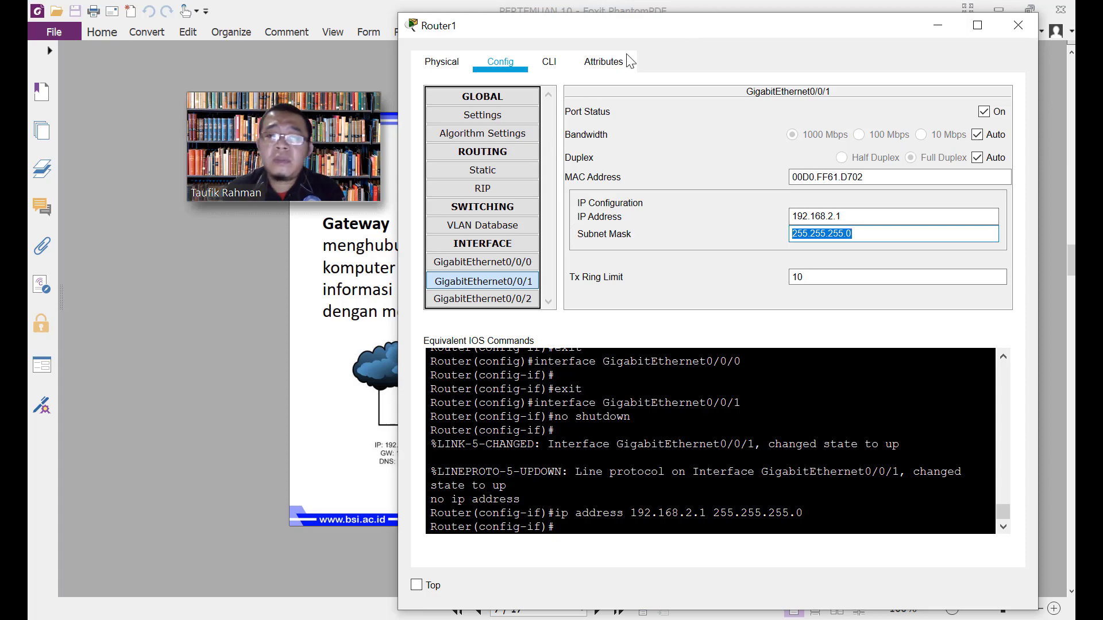
left_click(1018, 25)
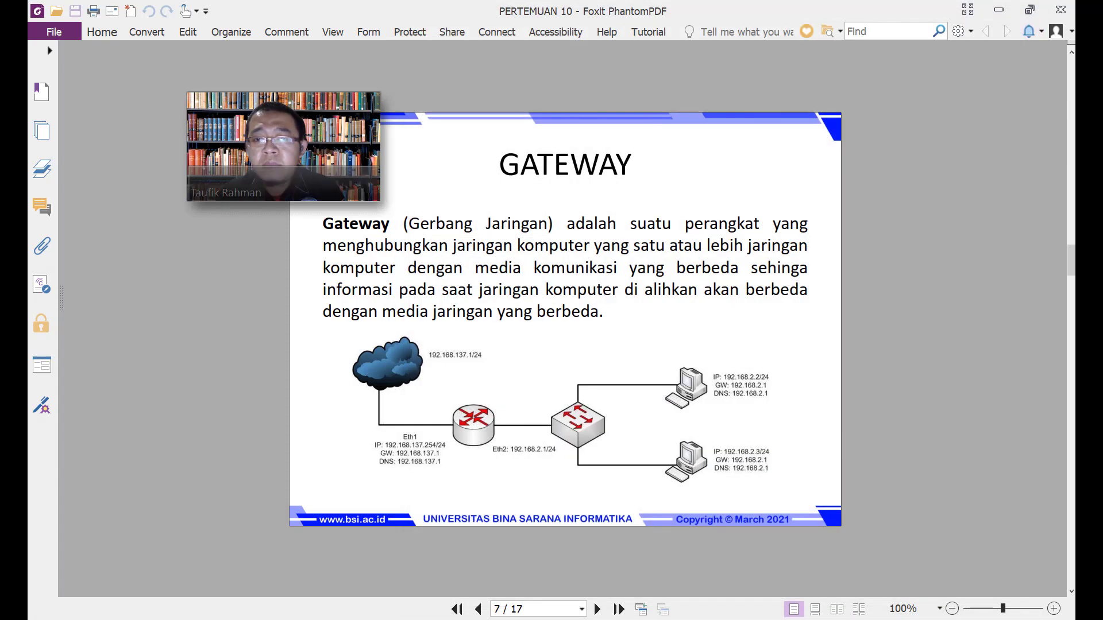
key("alt+Tab")
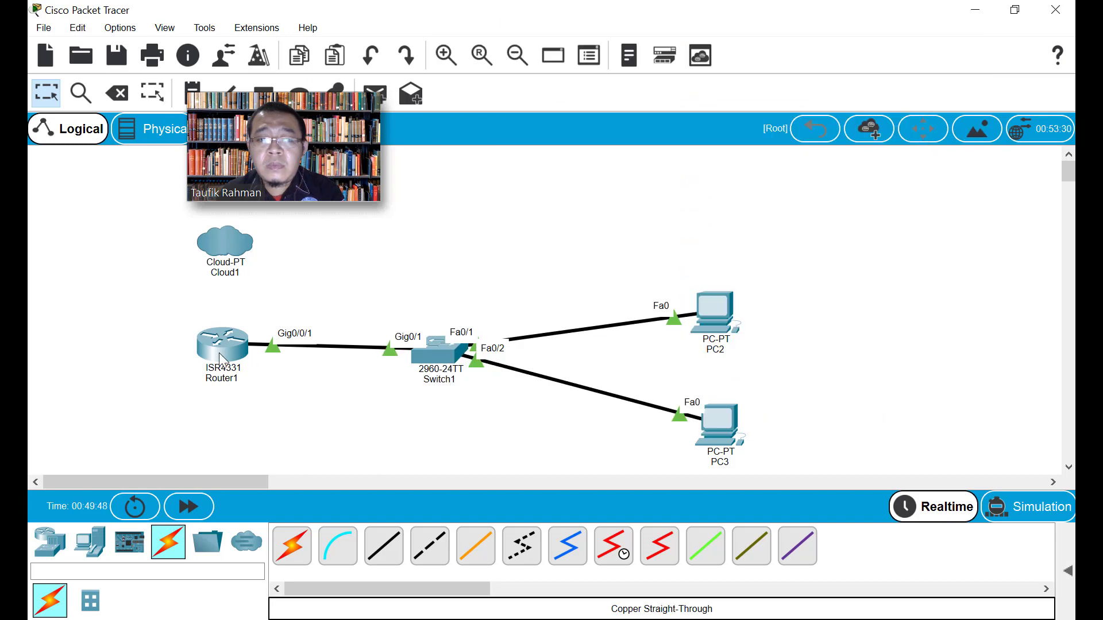
Briefly check Router1's and Switch1's settings windows, then open PC2's device window
mouse_move(220, 357)
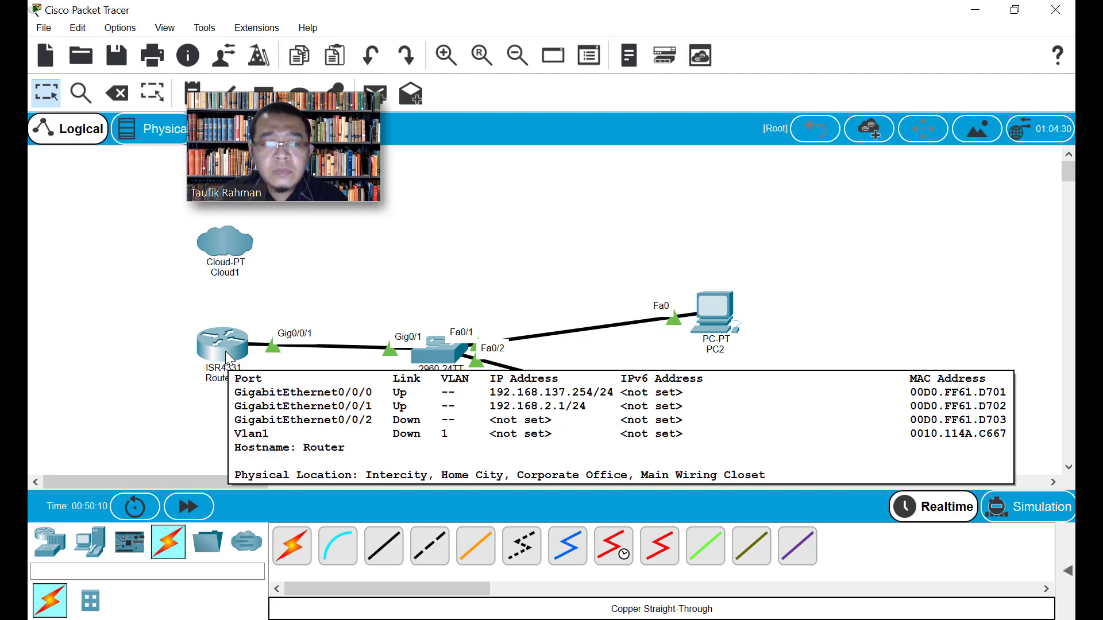
key("alt+Tab")
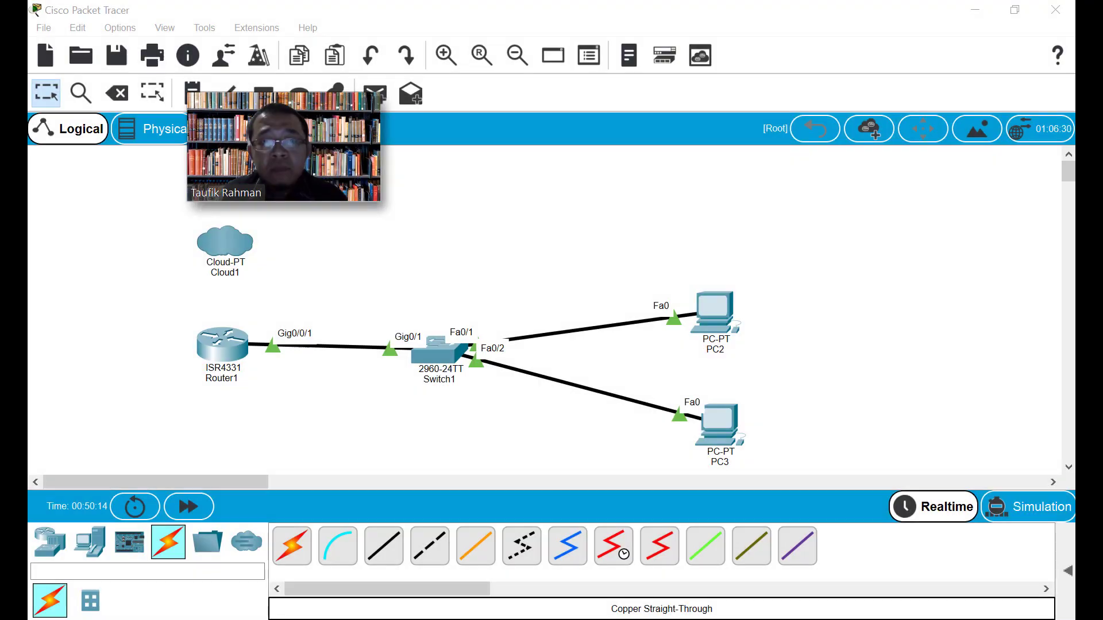
left_click(435, 431)
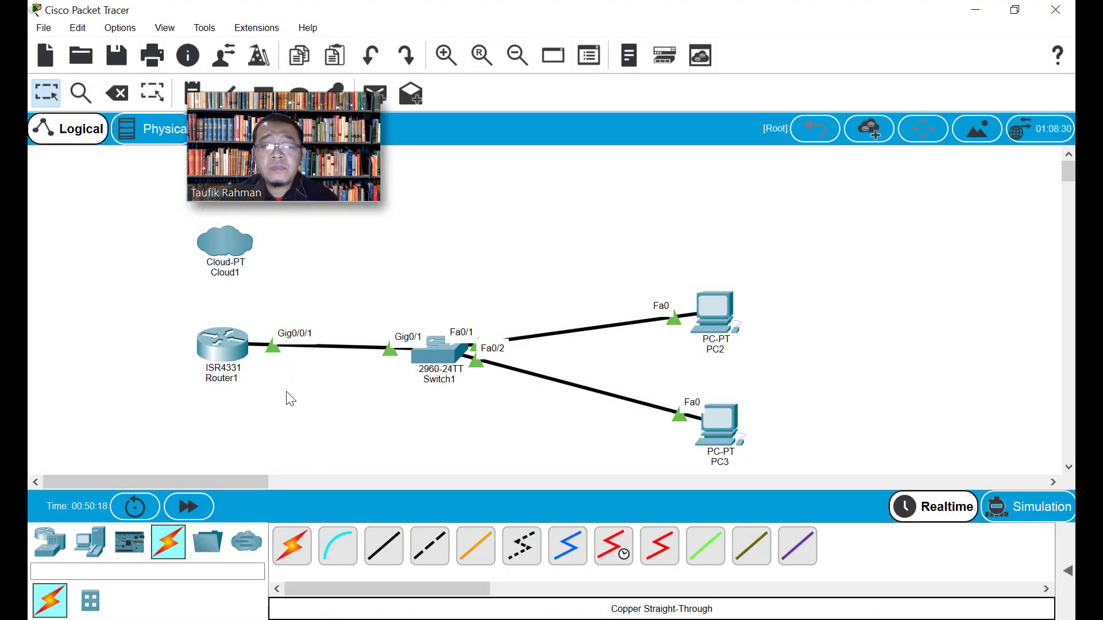
left_click(239, 346)
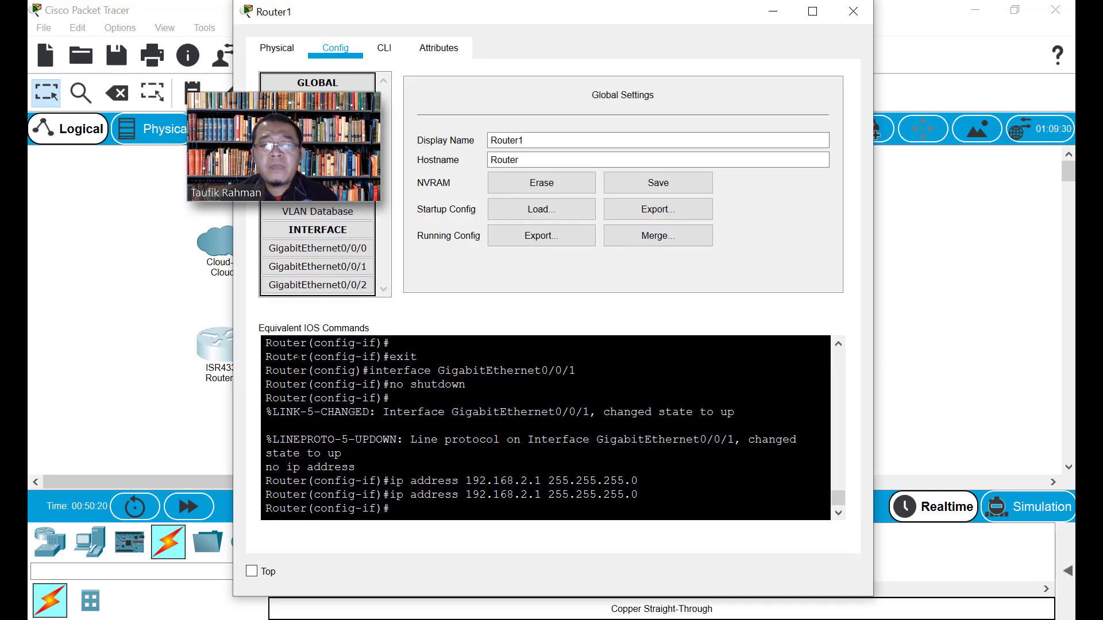
left_click(854, 11)
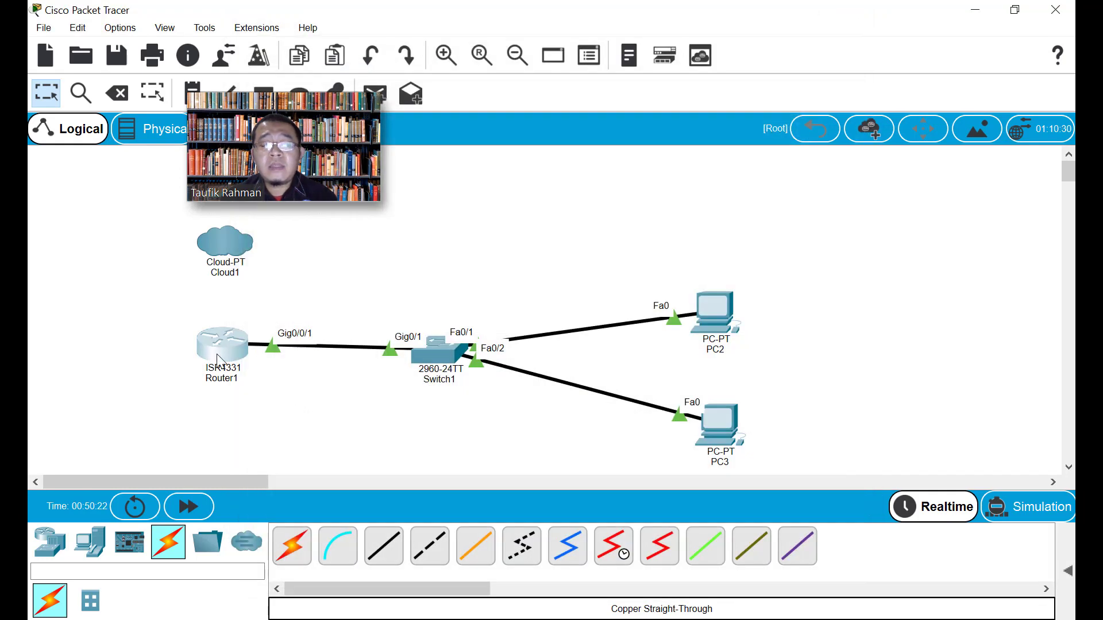
mouse_move(217, 357)
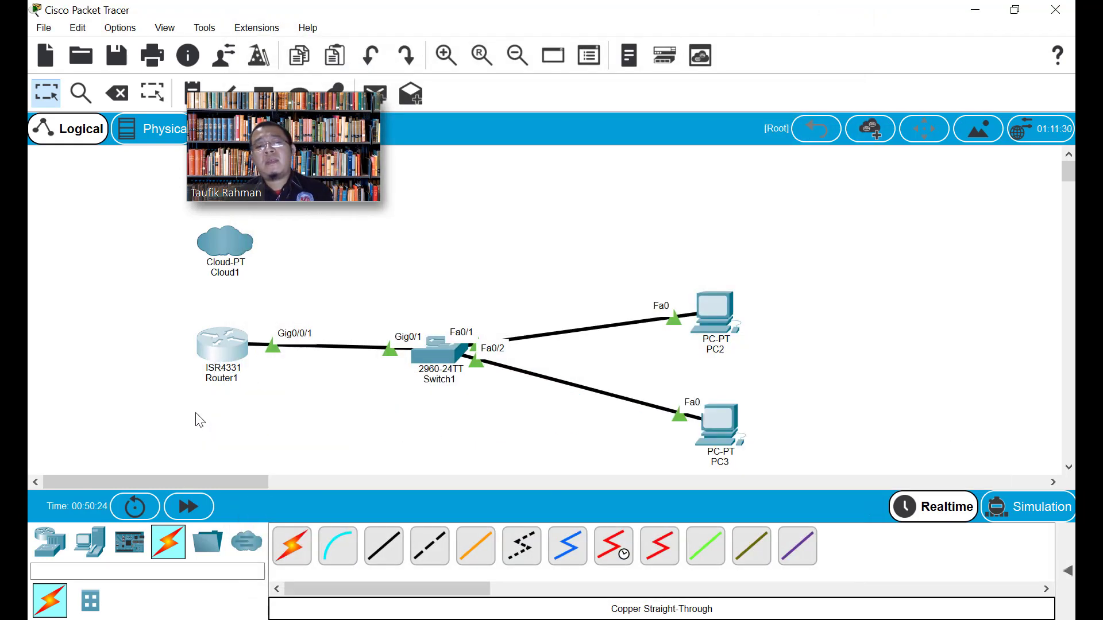
left_click(437, 348)
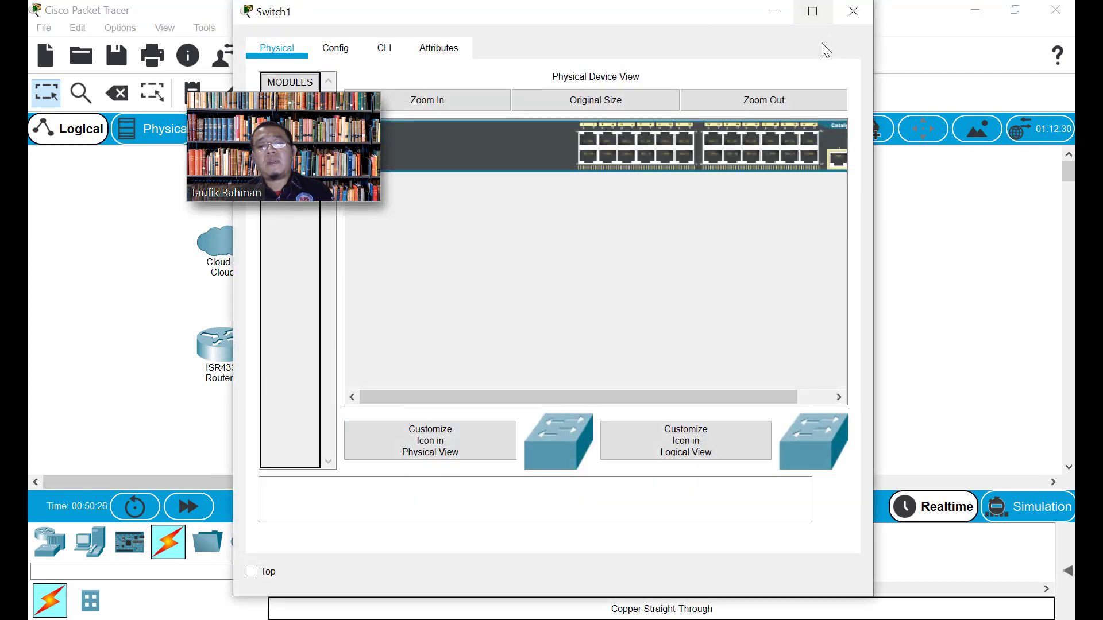
left_click(853, 13)
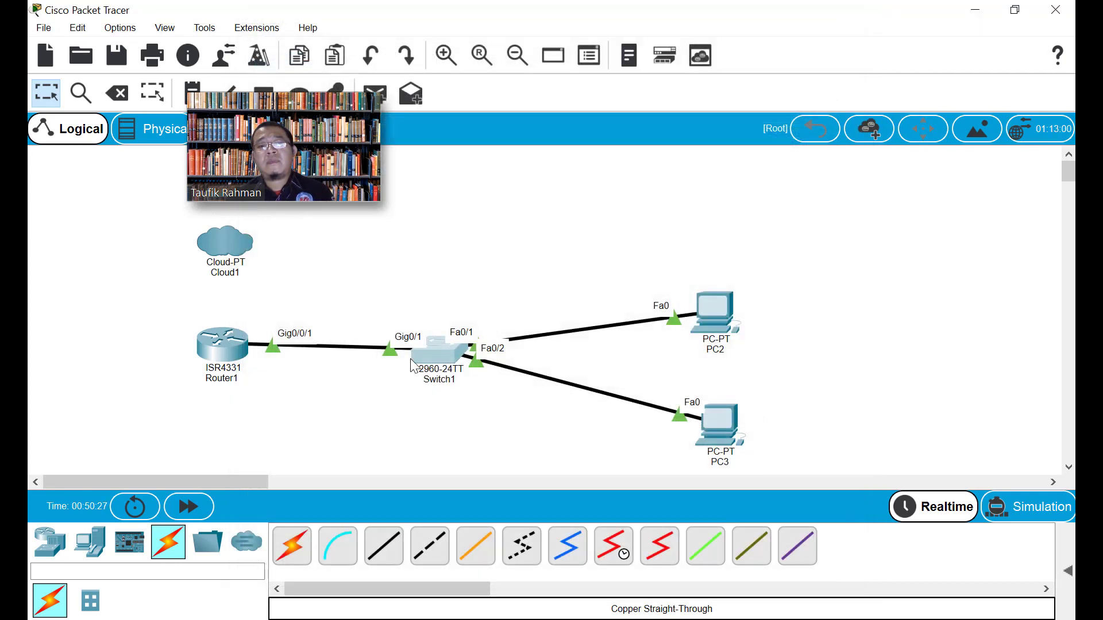
left_click(709, 322)
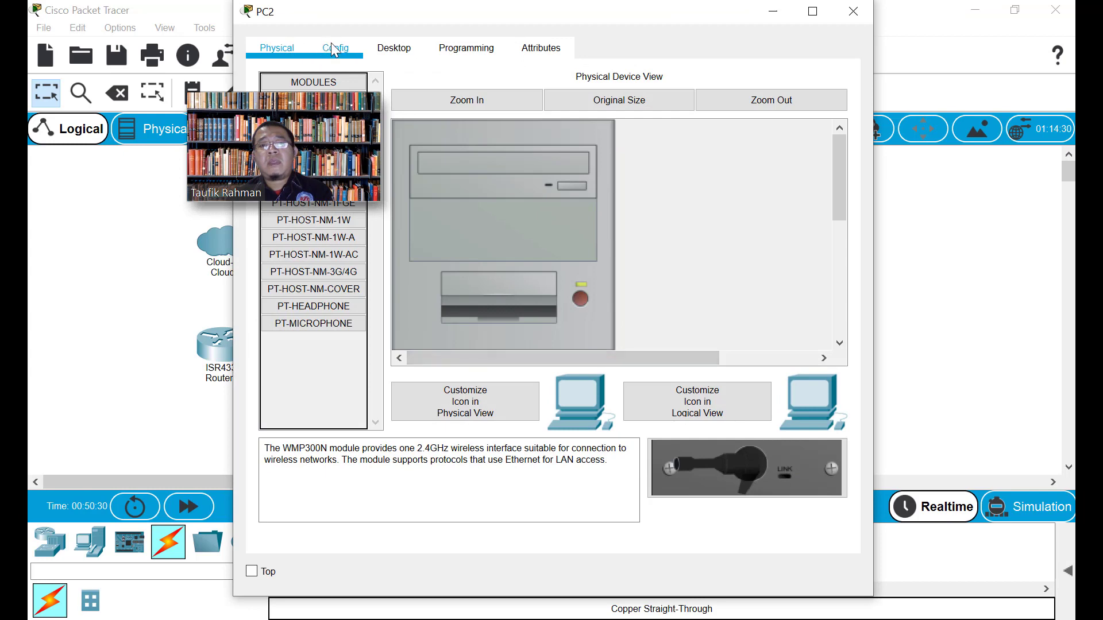
Give PC2's FastEthernet0 IP 192.168.2.2 with subnet mask 255.255.255.0
left_click_drag(331, 43, 575, 56)
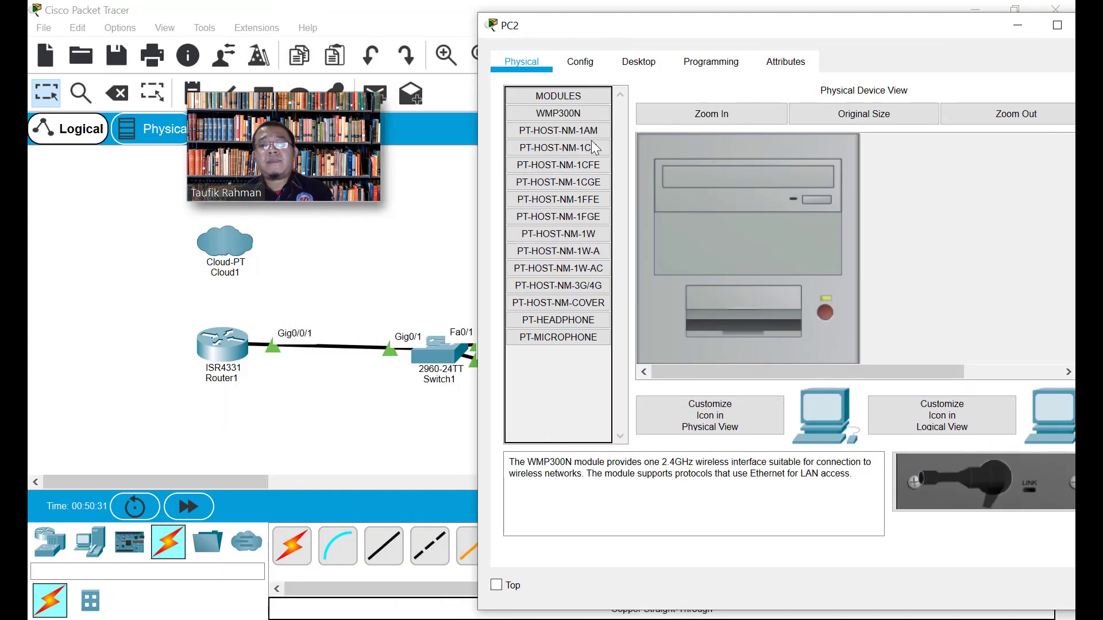
left_click(585, 58)
left_click(581, 171)
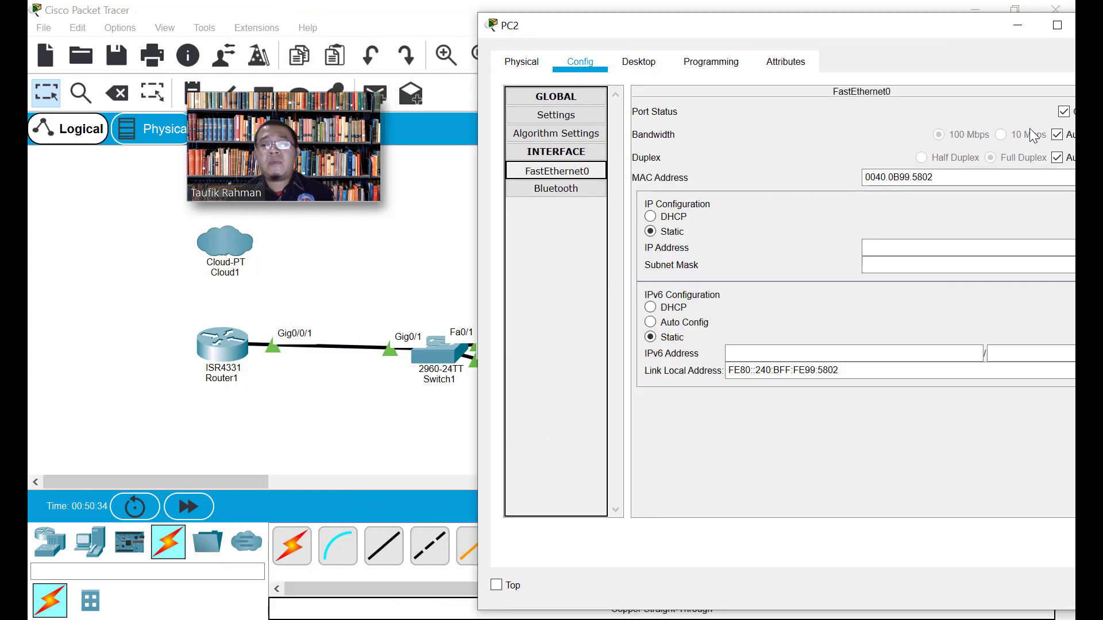
left_click_drag(973, 24, 921, 25)
left_click(857, 247)
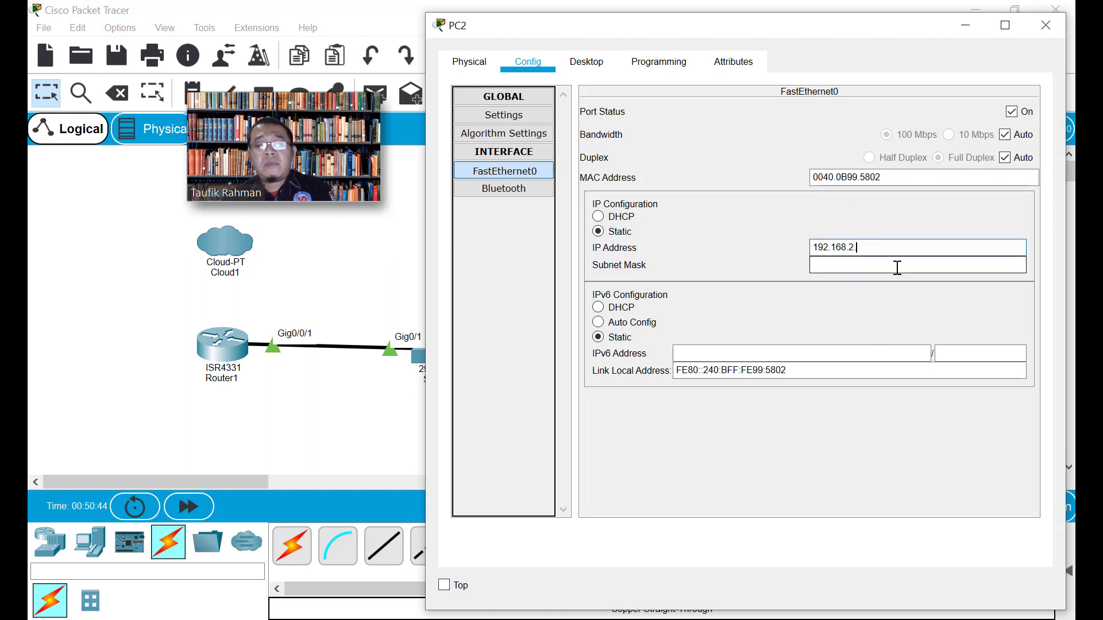
type("2")
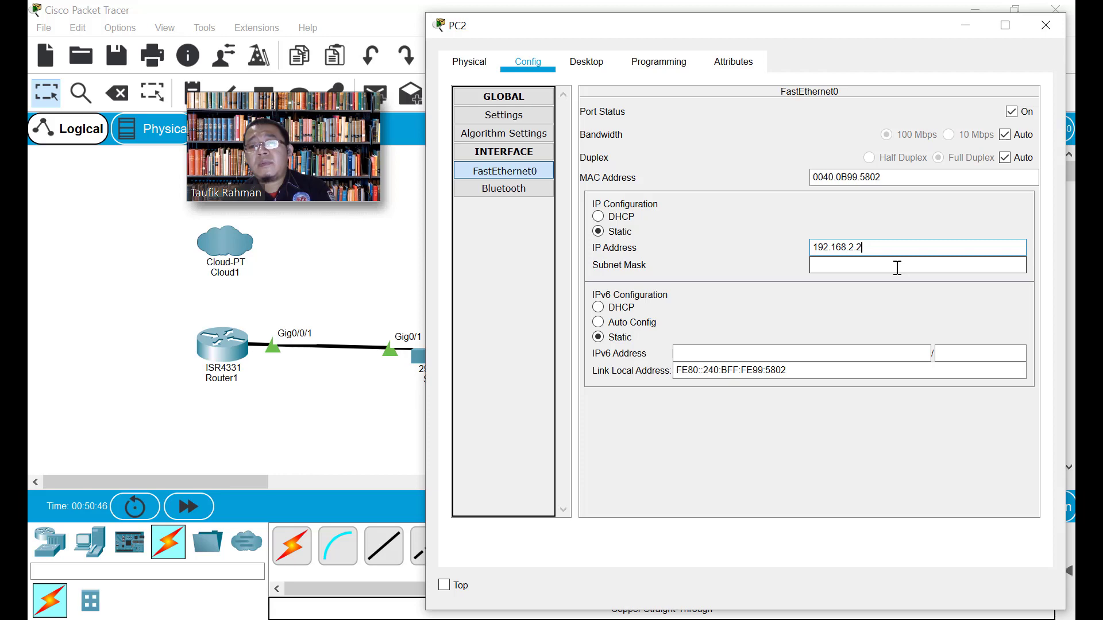
left_click(897, 268)
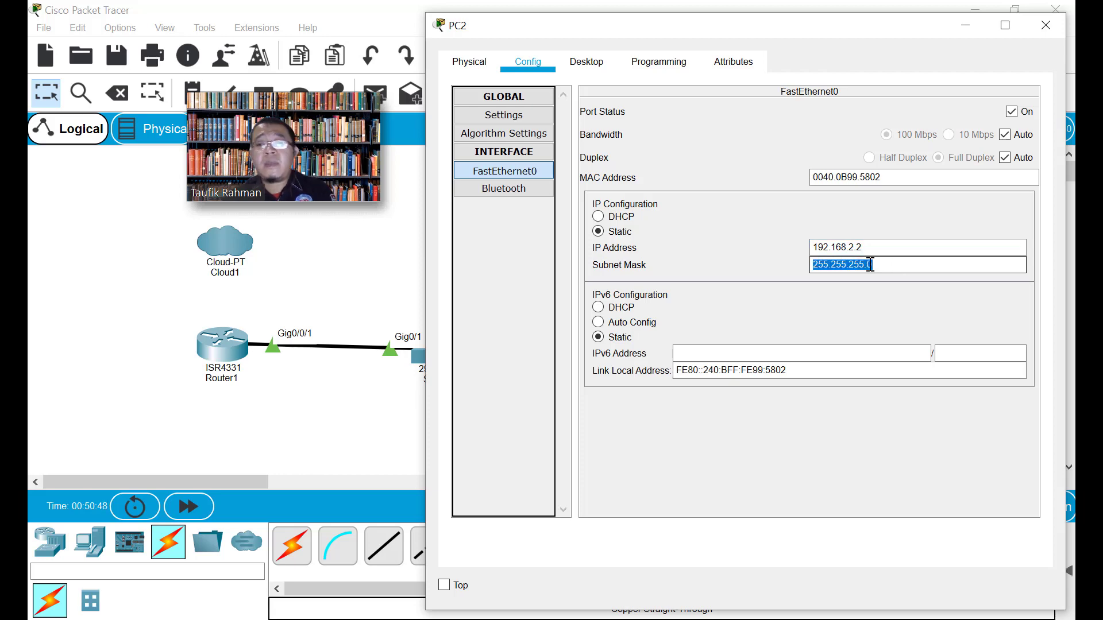
Set PC2's default gateway and DNS server both to 192.168.2.1
left_click(503, 117)
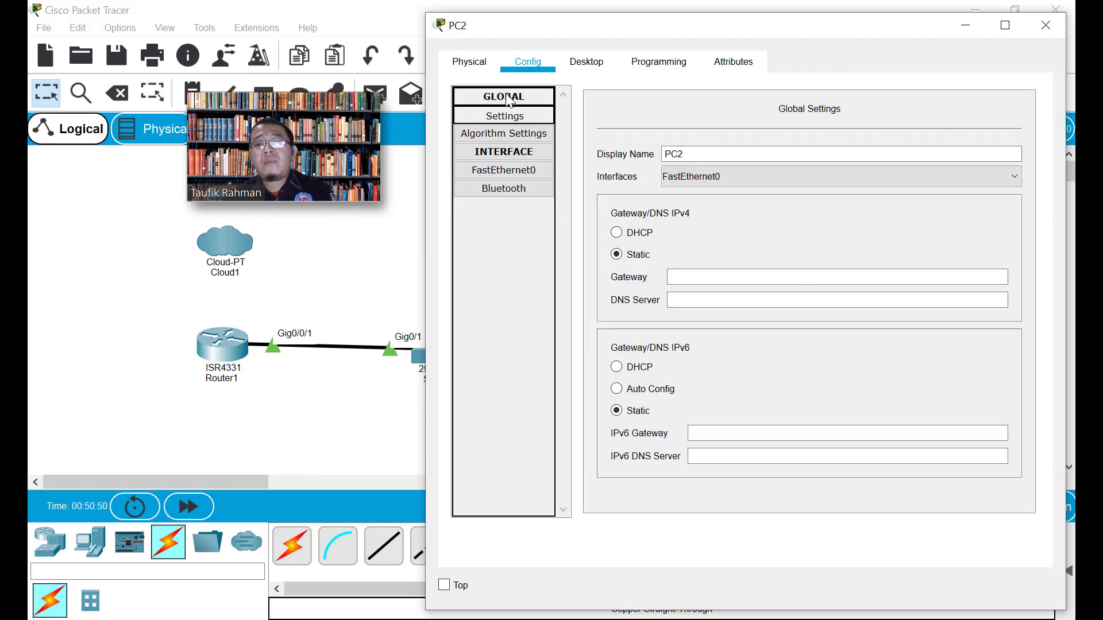
left_click(714, 271)
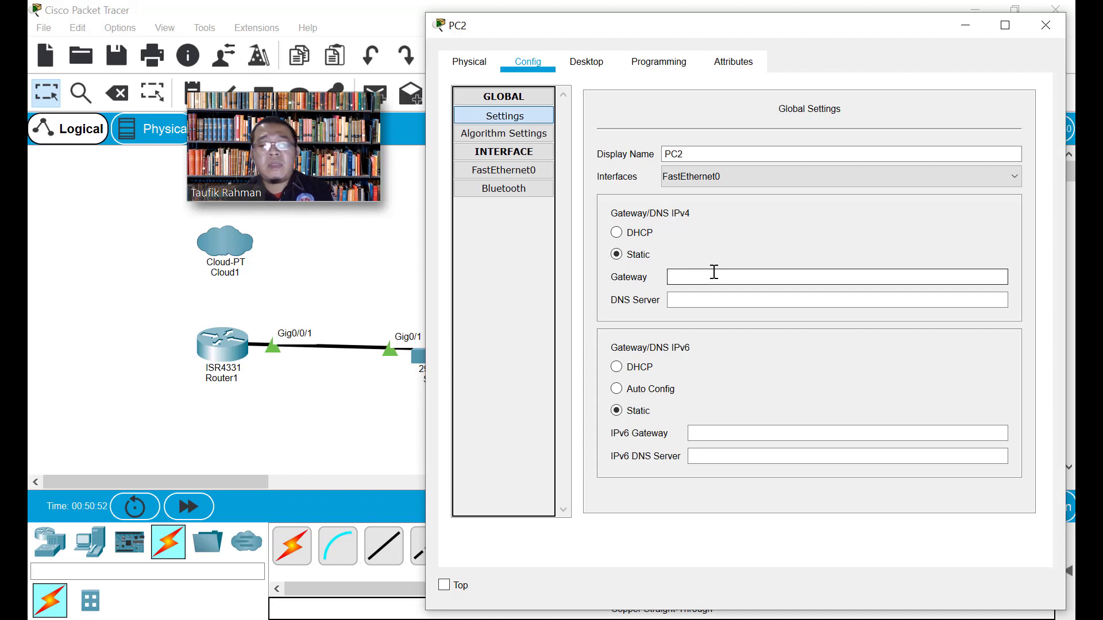
type("192.168.")
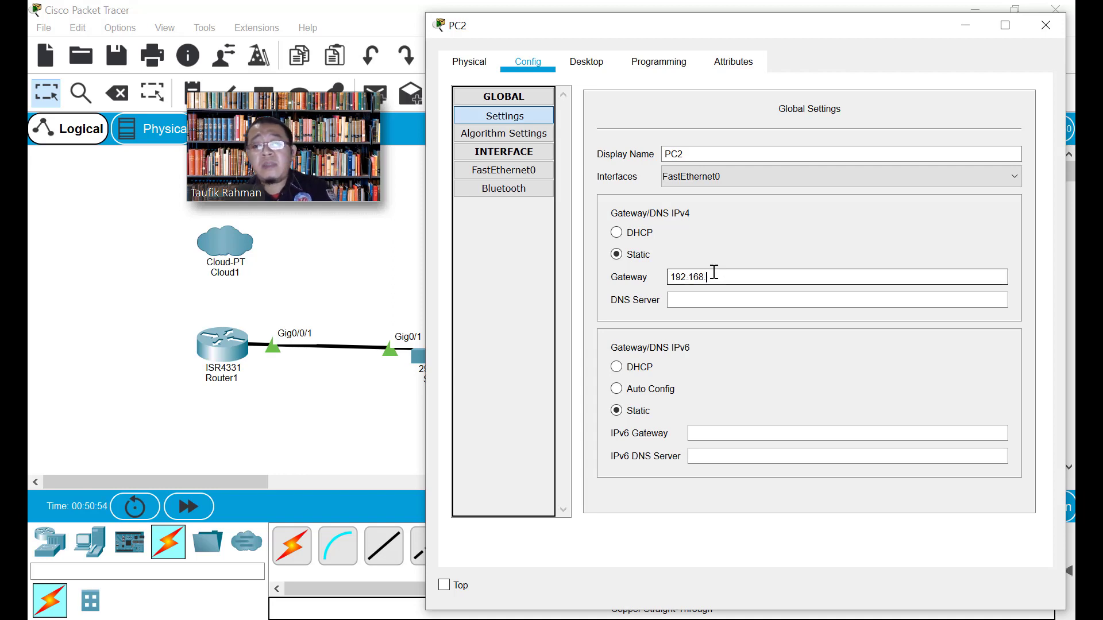
type("2.1")
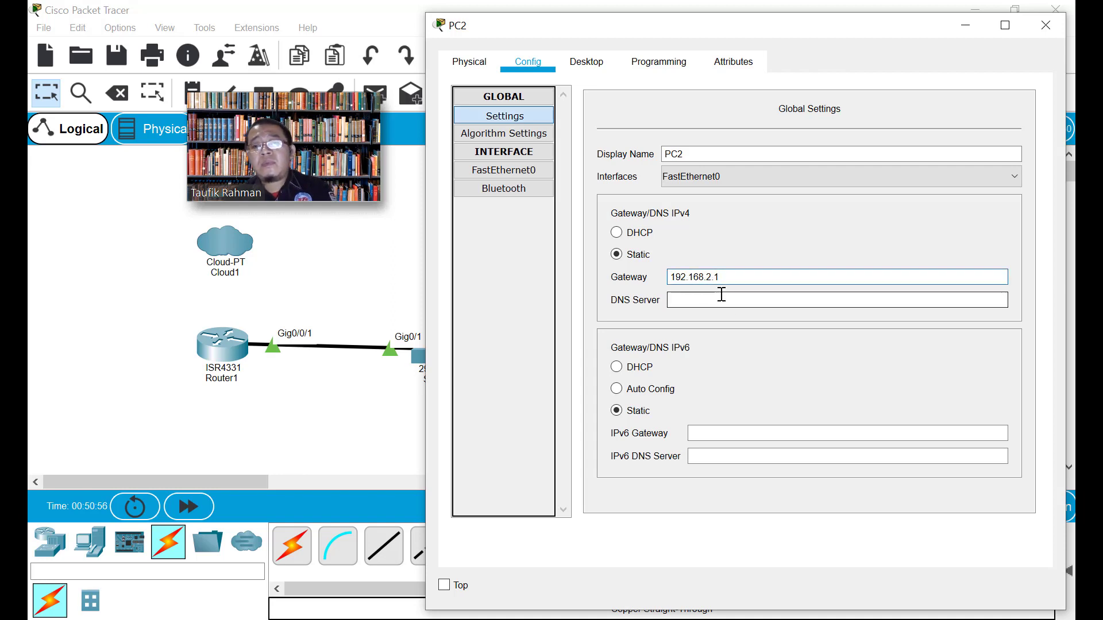
left_click_drag(725, 272, 580, 278)
key("ctrl+c")
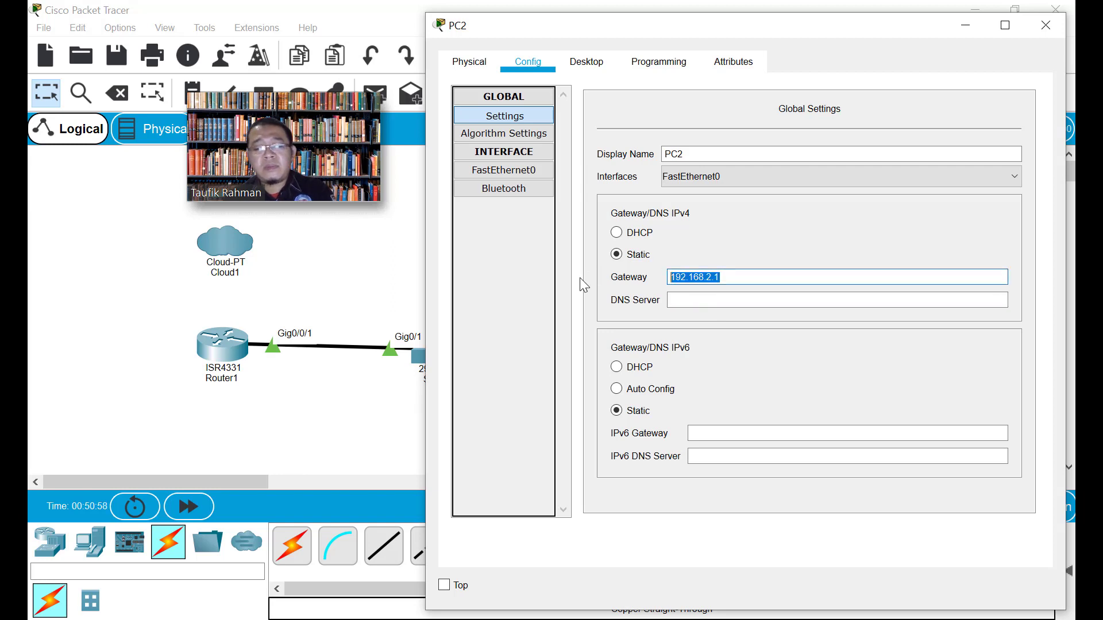
left_click(685, 301)
key("ctrl+v")
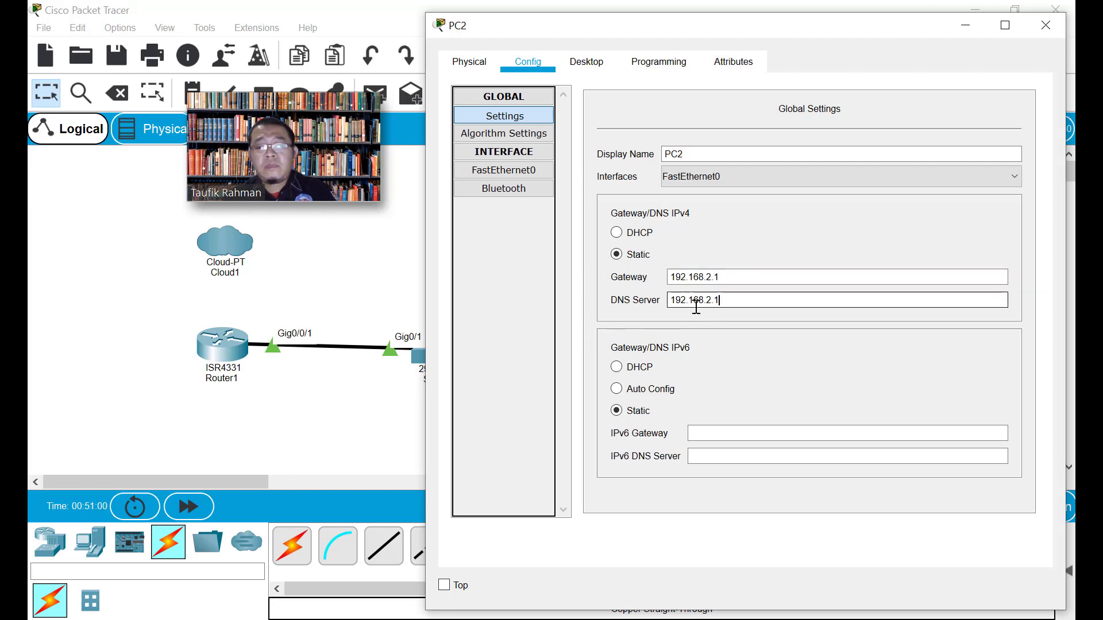
left_click(504, 170)
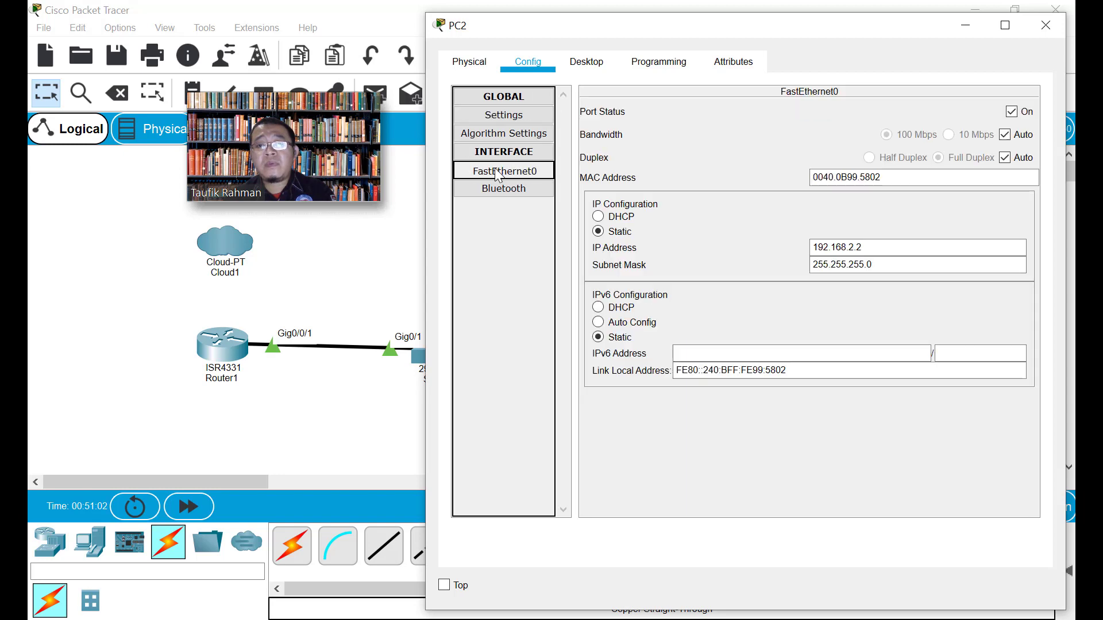
left_click(1054, 28)
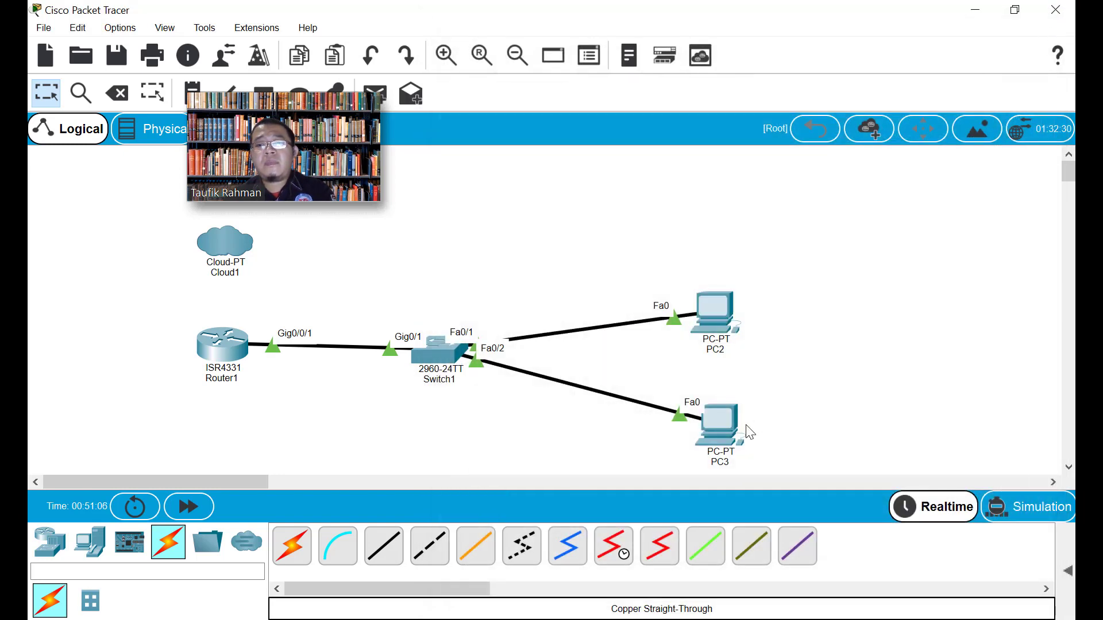
Give PC3's FastEthernet0 IP 192.168.2.3 with subnet mask 255.255.255.0
left_click(722, 429)
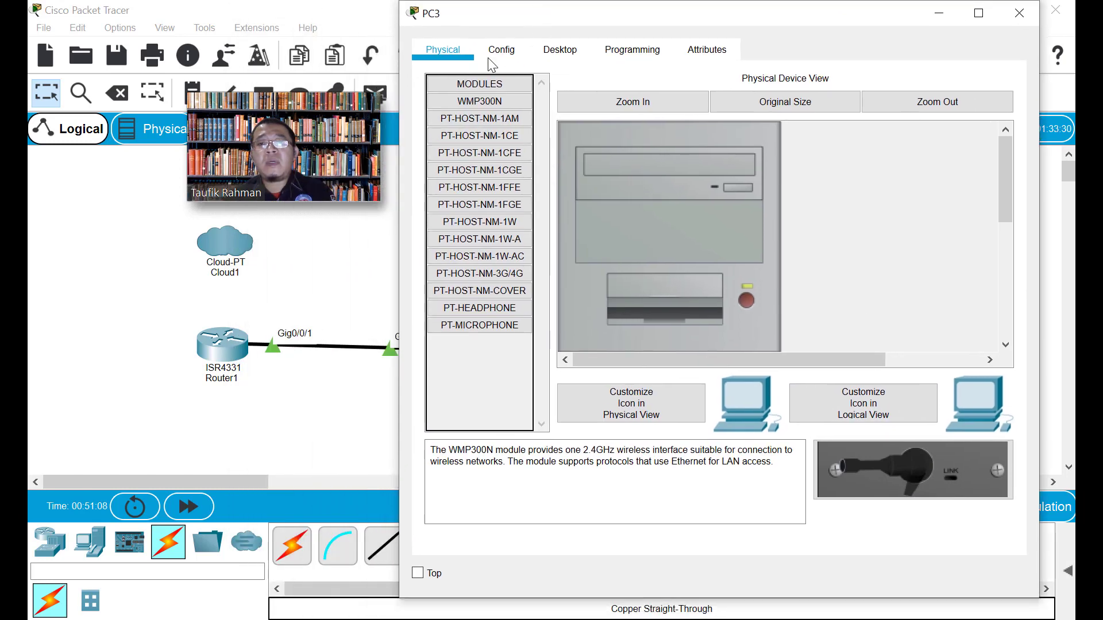
left_click(502, 49)
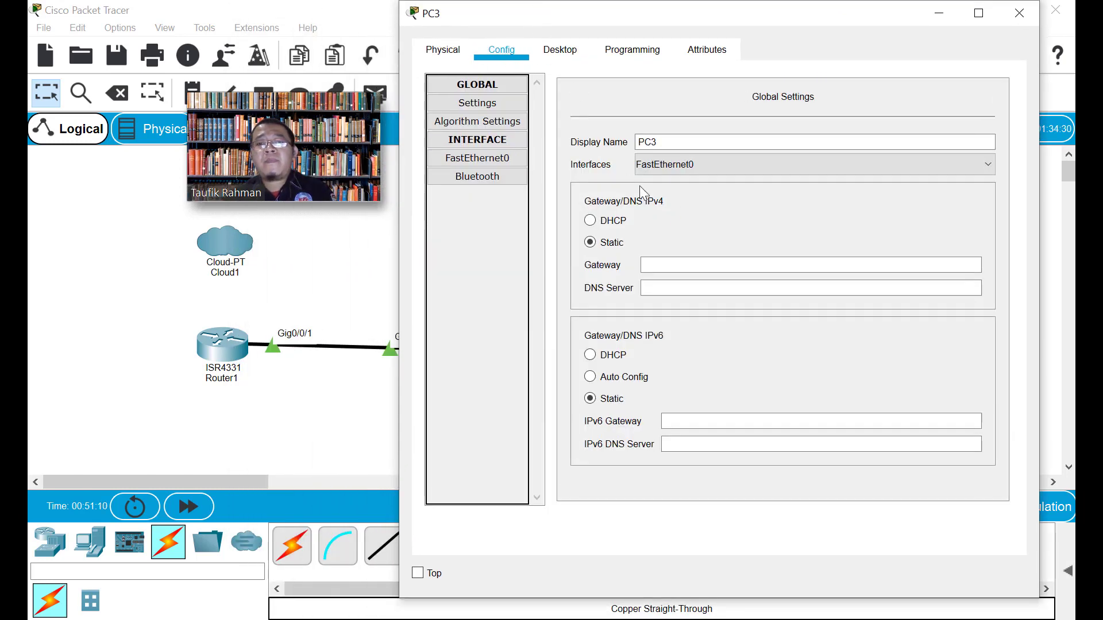
left_click(492, 158)
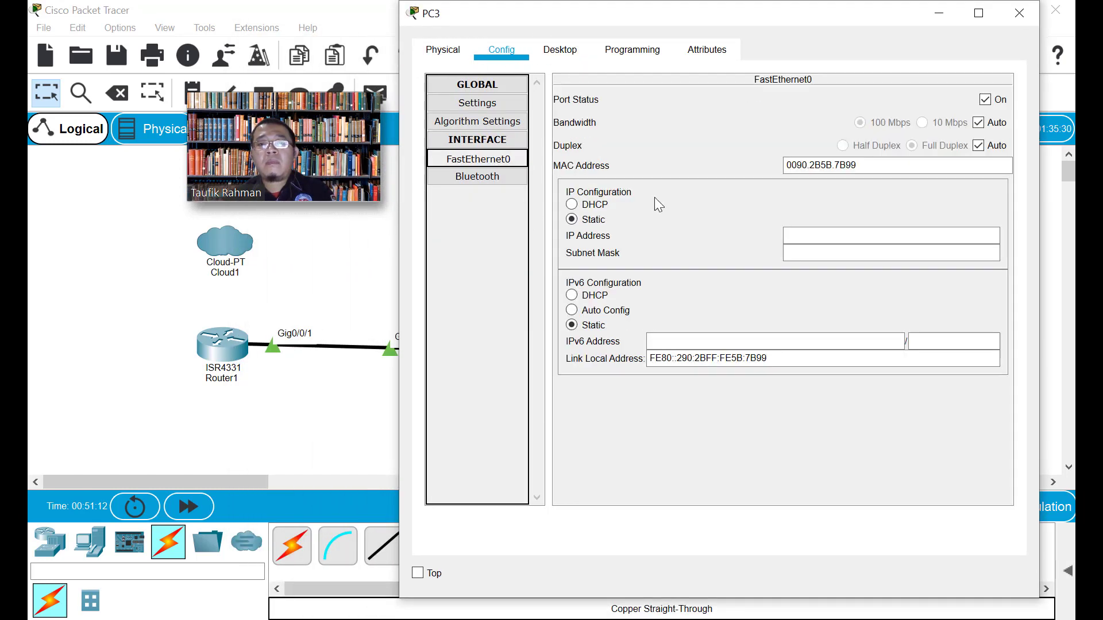
left_click(815, 240)
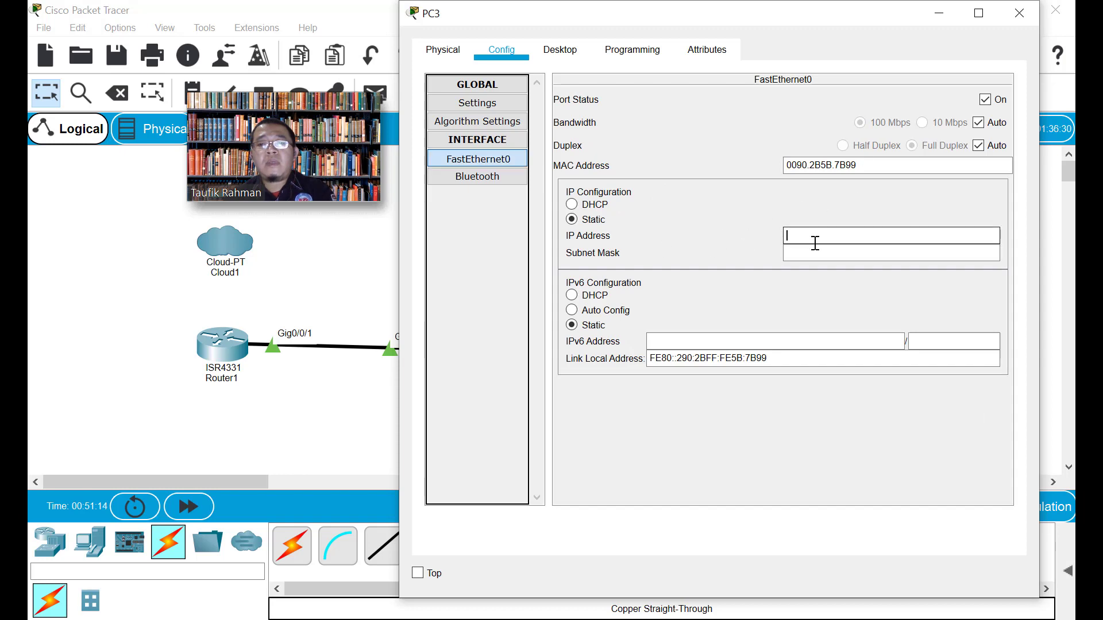
type("192.16")
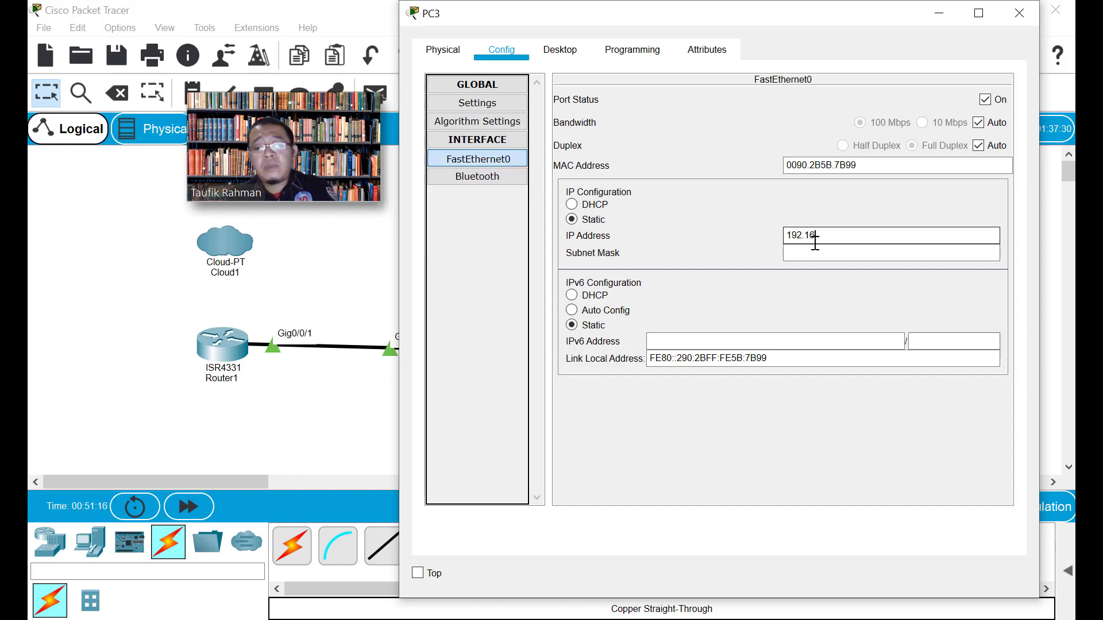
type("8.2.3")
key("Tab")
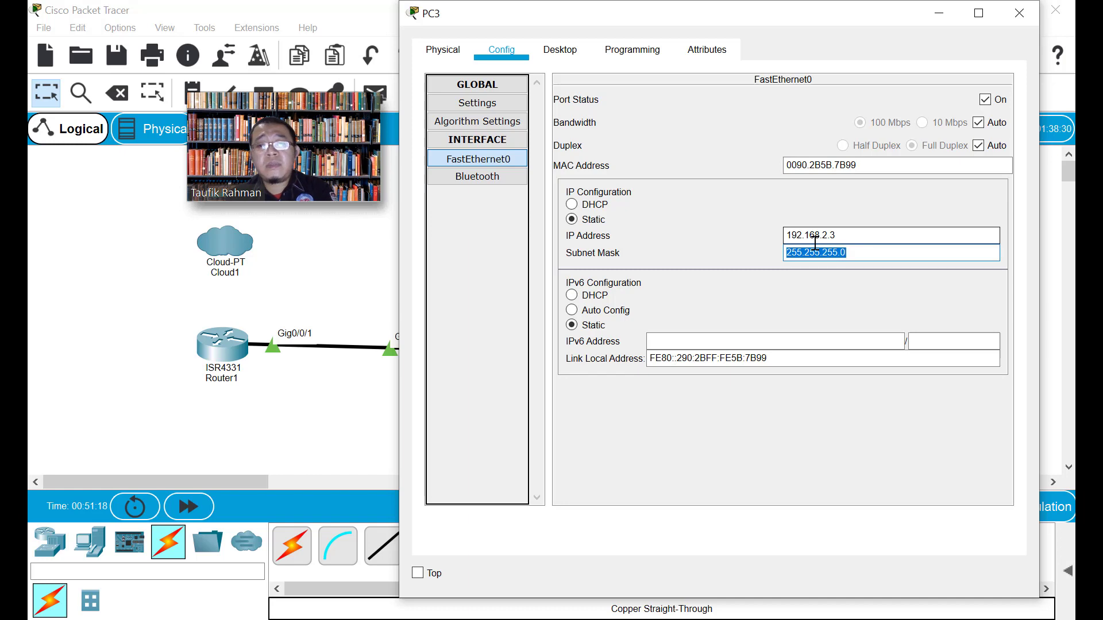
Set PC3's default gateway and DNS server both to 192.168.2.1
left_click(492, 82)
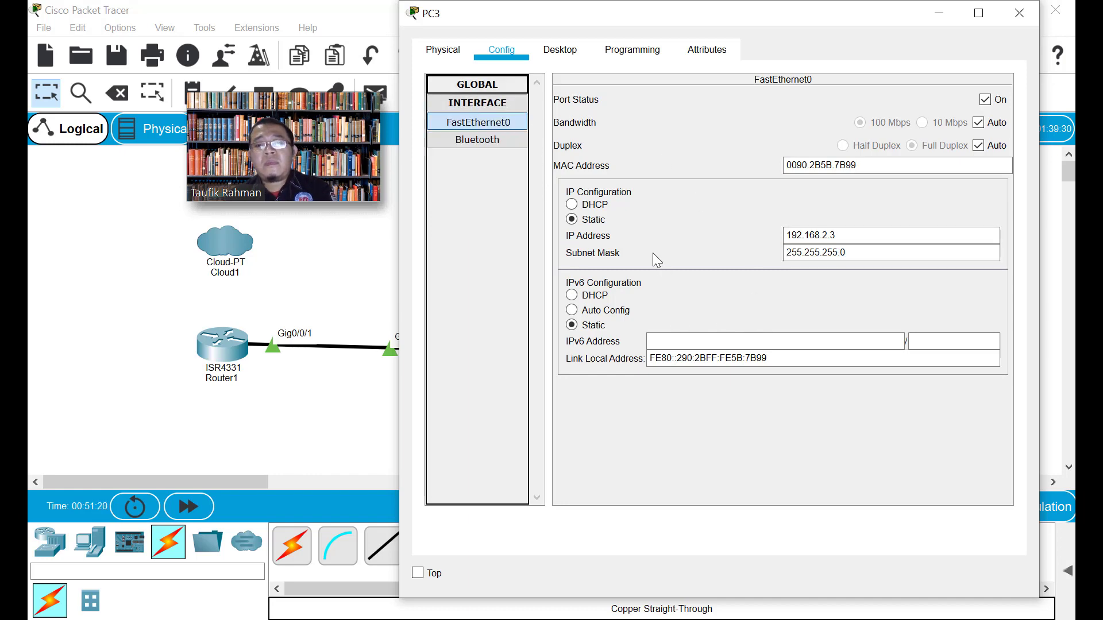
left_click(486, 105)
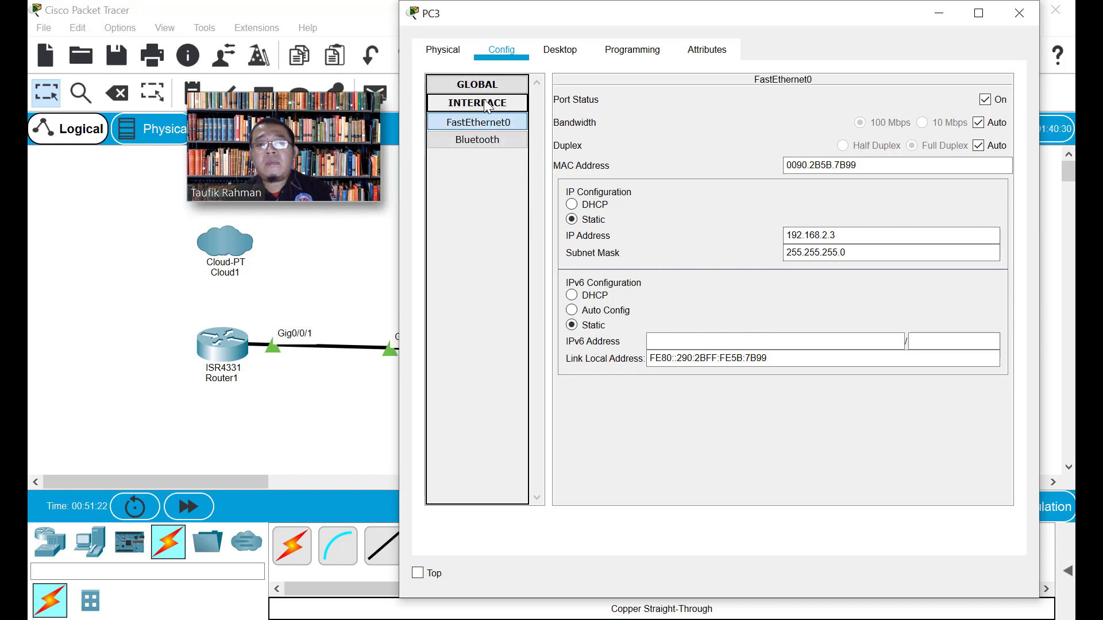
left_click(486, 104)
left_click(483, 86)
left_click(490, 118)
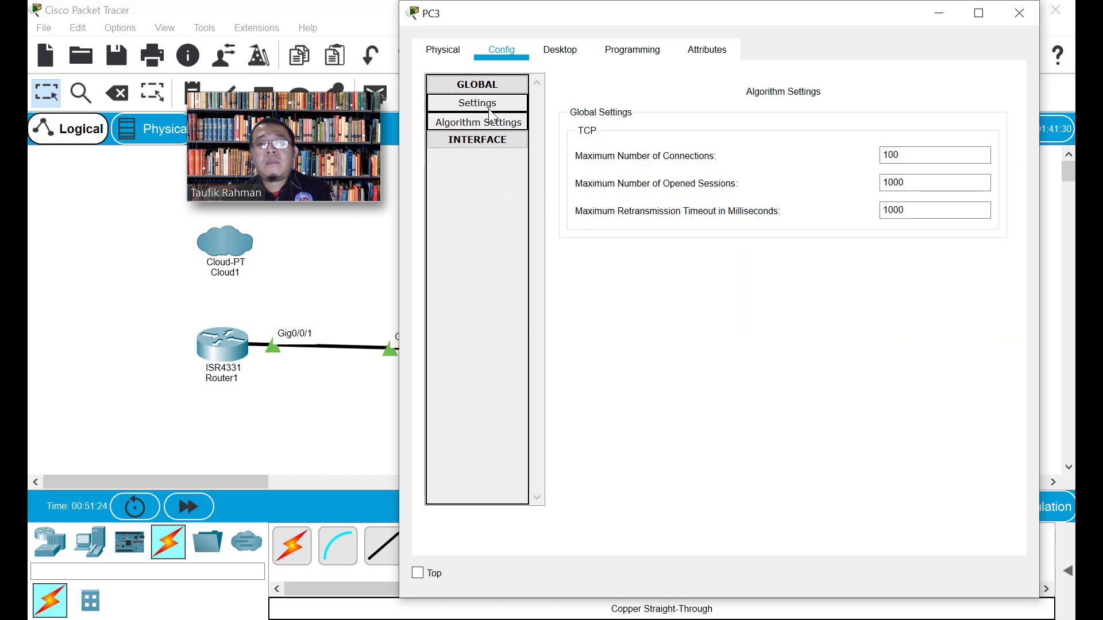
left_click(489, 106)
left_click(702, 266)
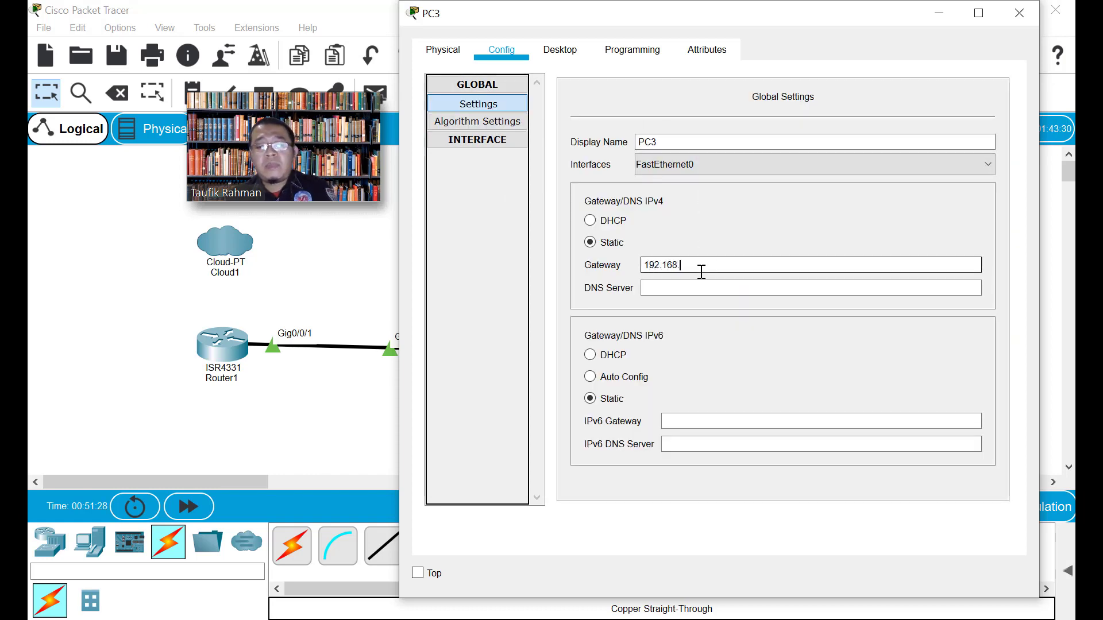
key("Tab")
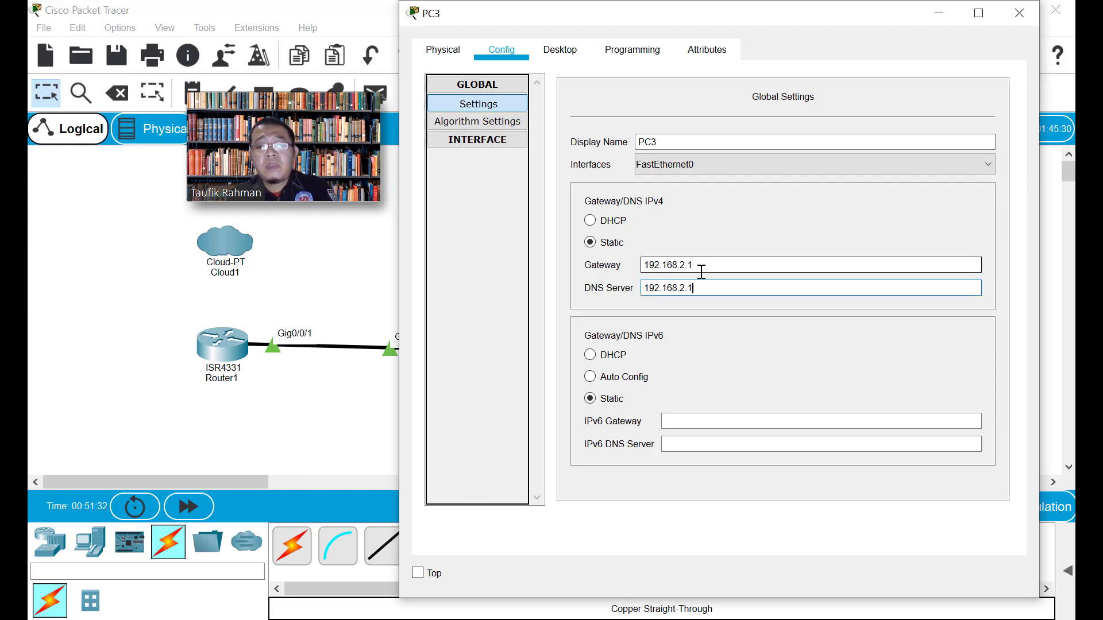
type("192.168.2.1")
left_click(463, 139)
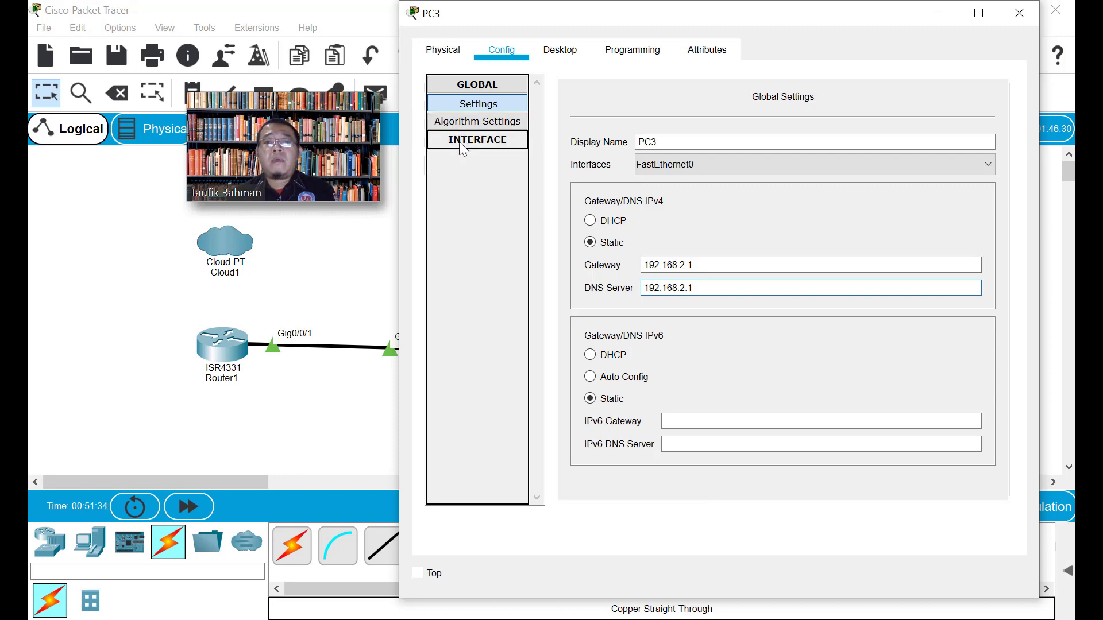
left_click(1019, 13)
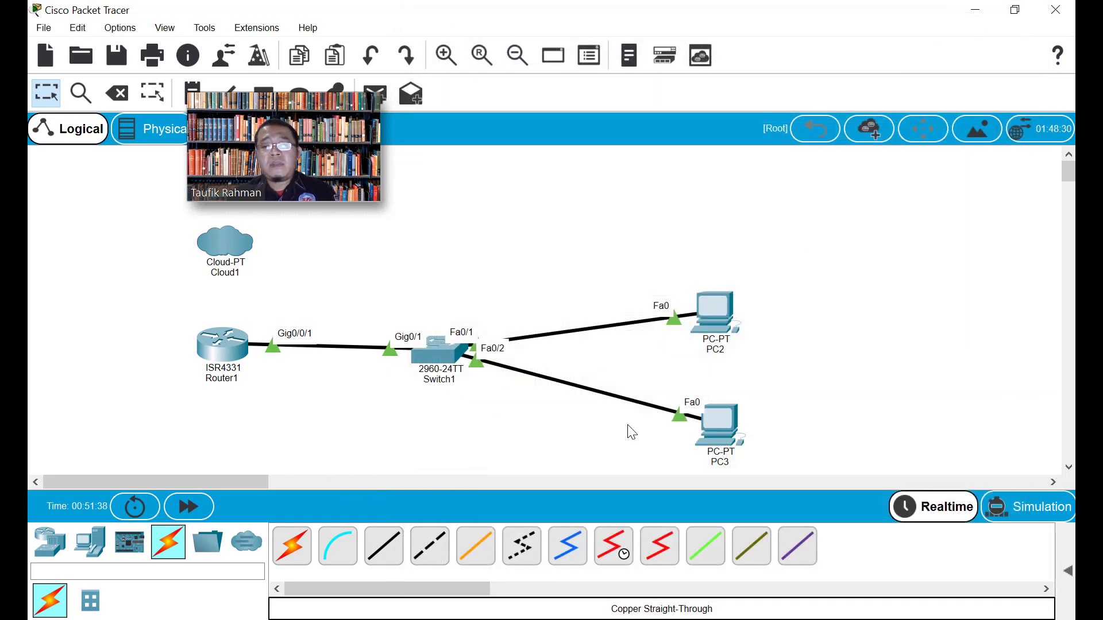
In Router1's CLI, enter exit twice to return to the privileged prompt
left_click(229, 348)
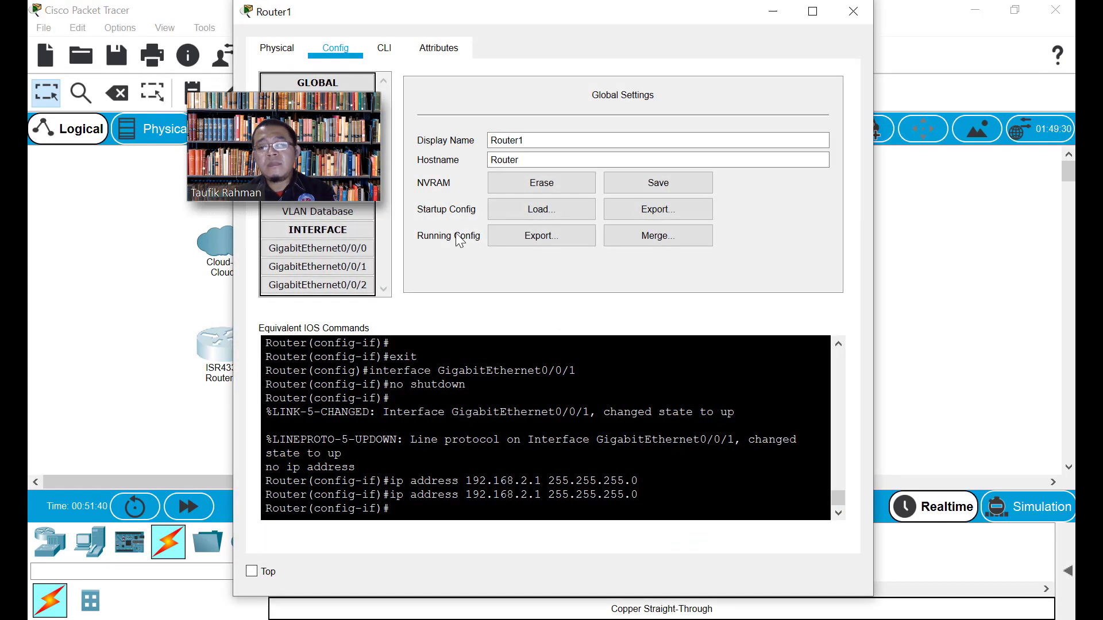
left_click_drag(463, 14, 605, 23)
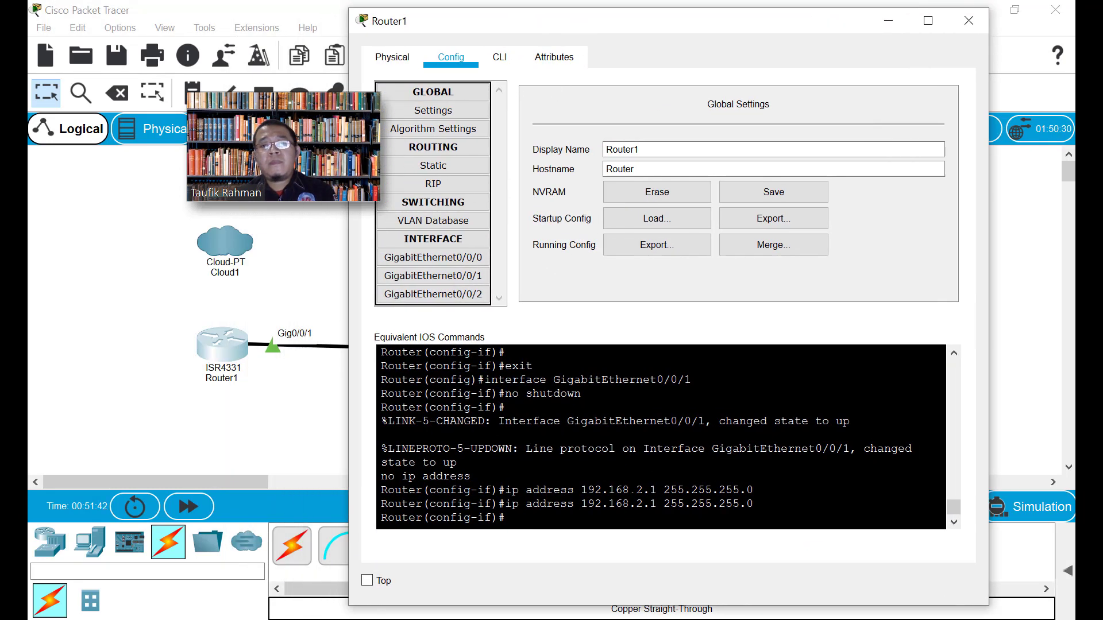
left_click(498, 64)
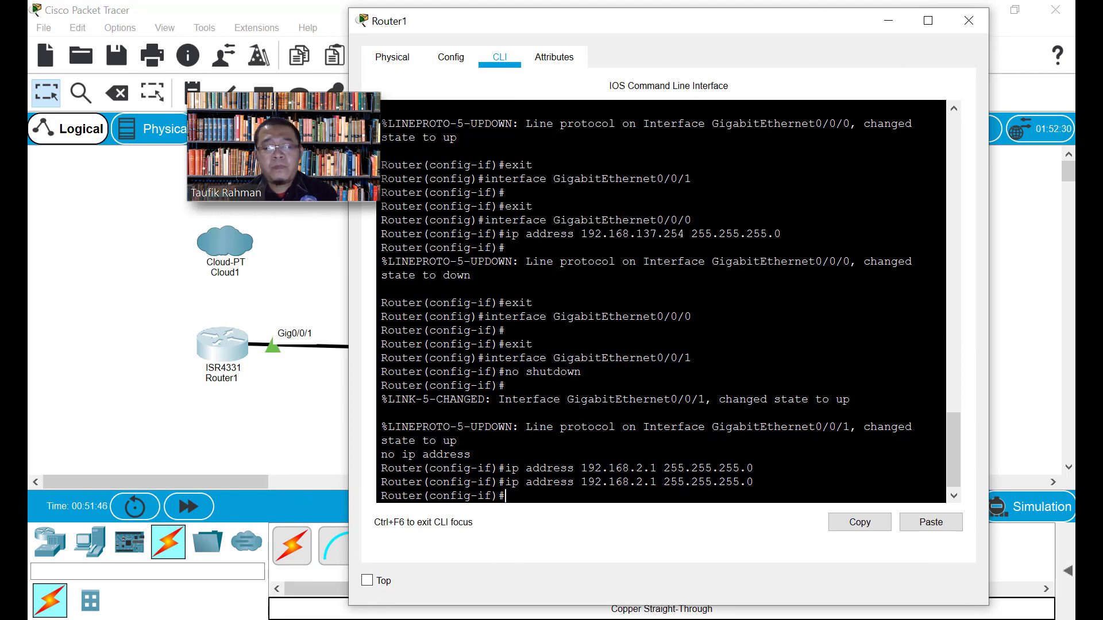
type("exit")
key("Return")
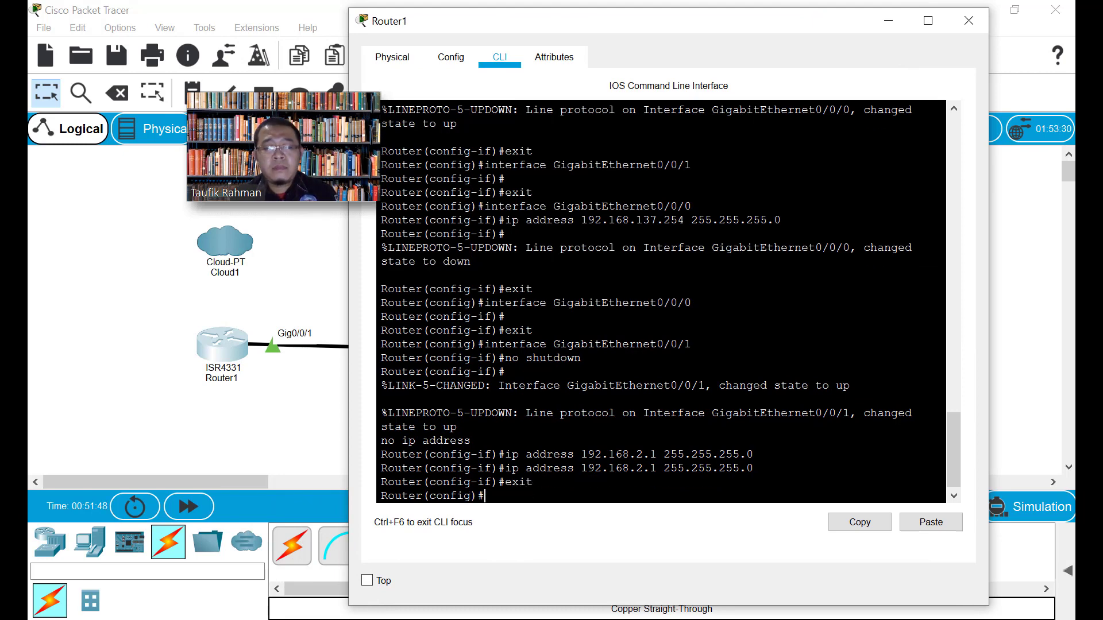
type("exit")
key("Return")
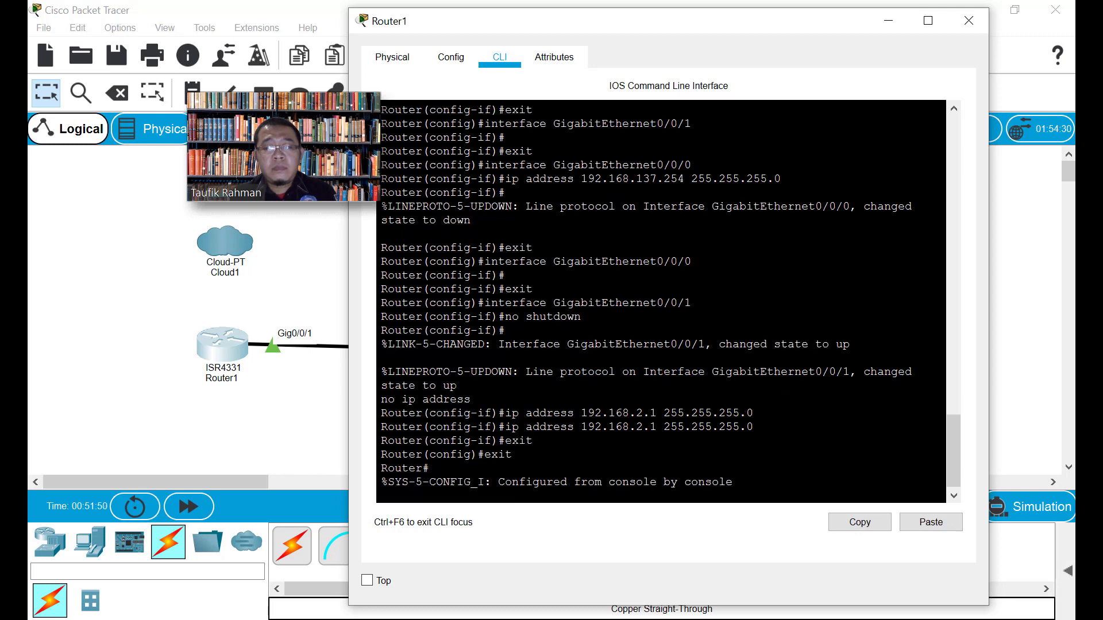
key("Return")
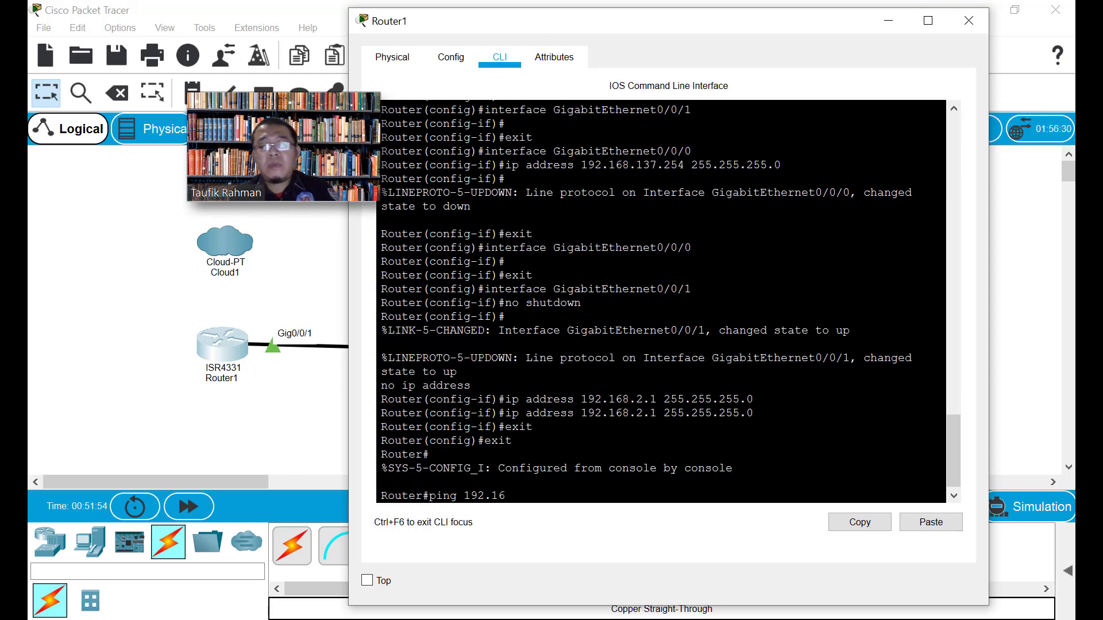
Ping 192.168.2.2 and 192.168.2.3 repeatedly until both reach 100 percent success
key("Return")
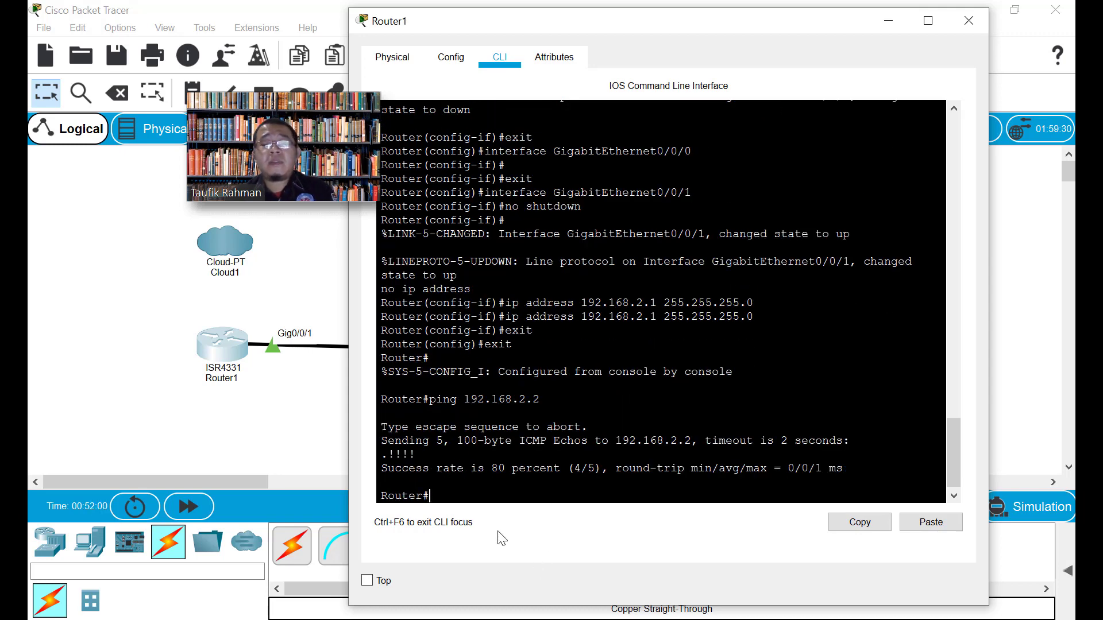
key("Up")
key("Return")
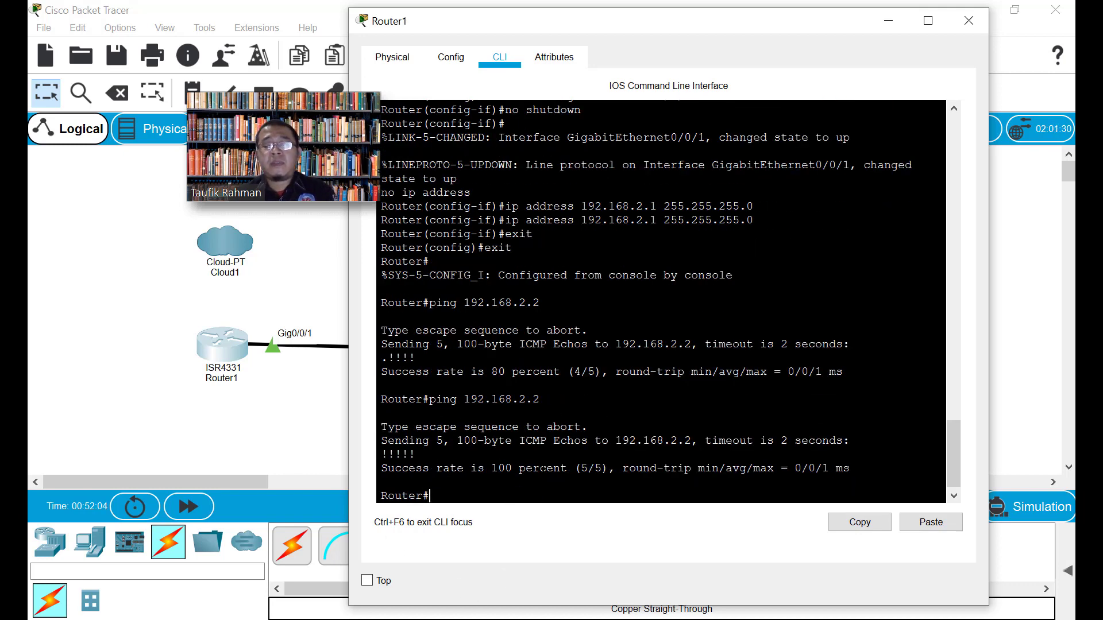
key("Up")
key("Return")
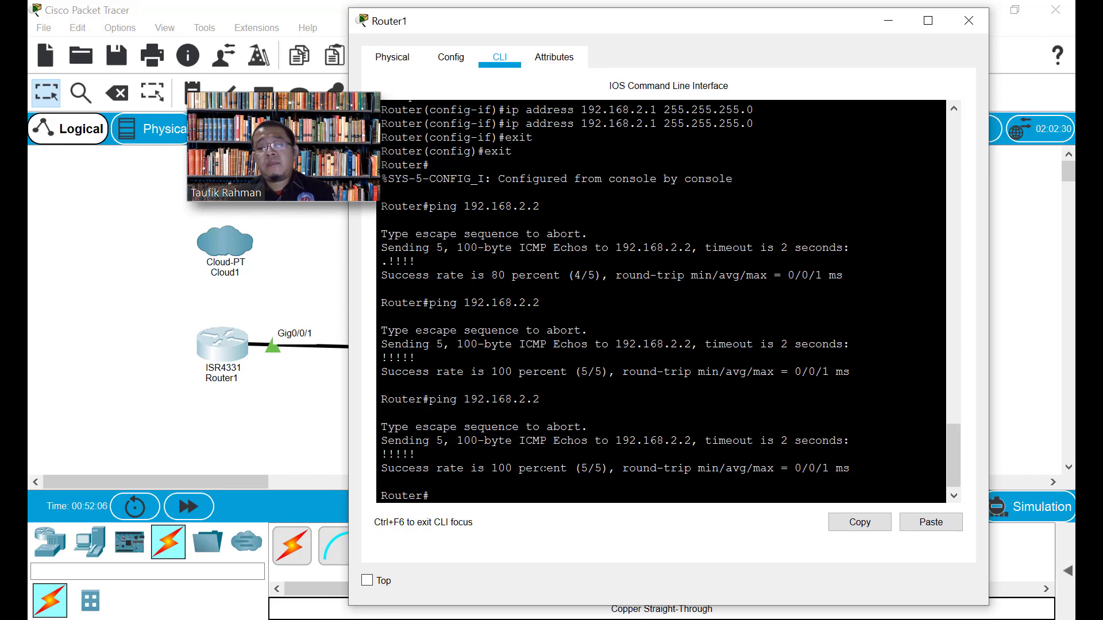
key("Up")
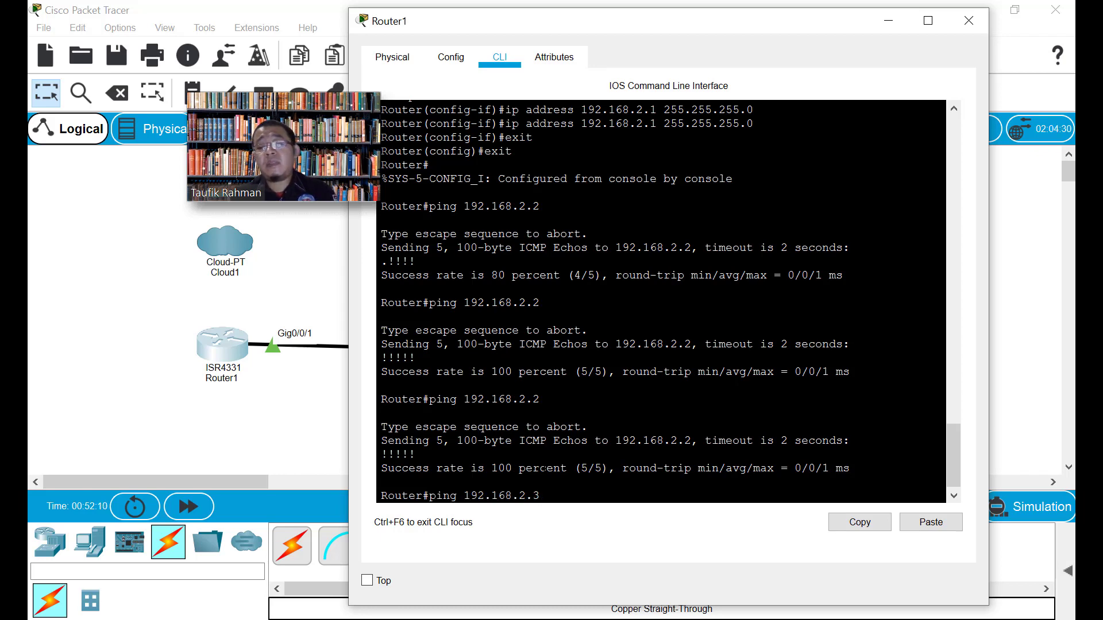
key("Return")
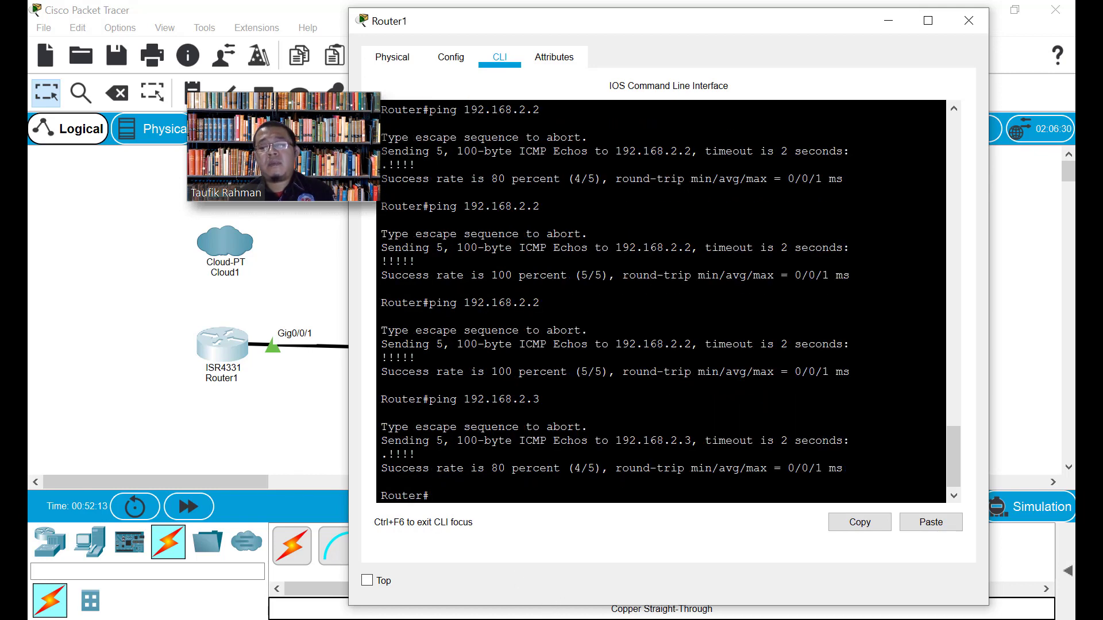
key("Up")
key("Return")
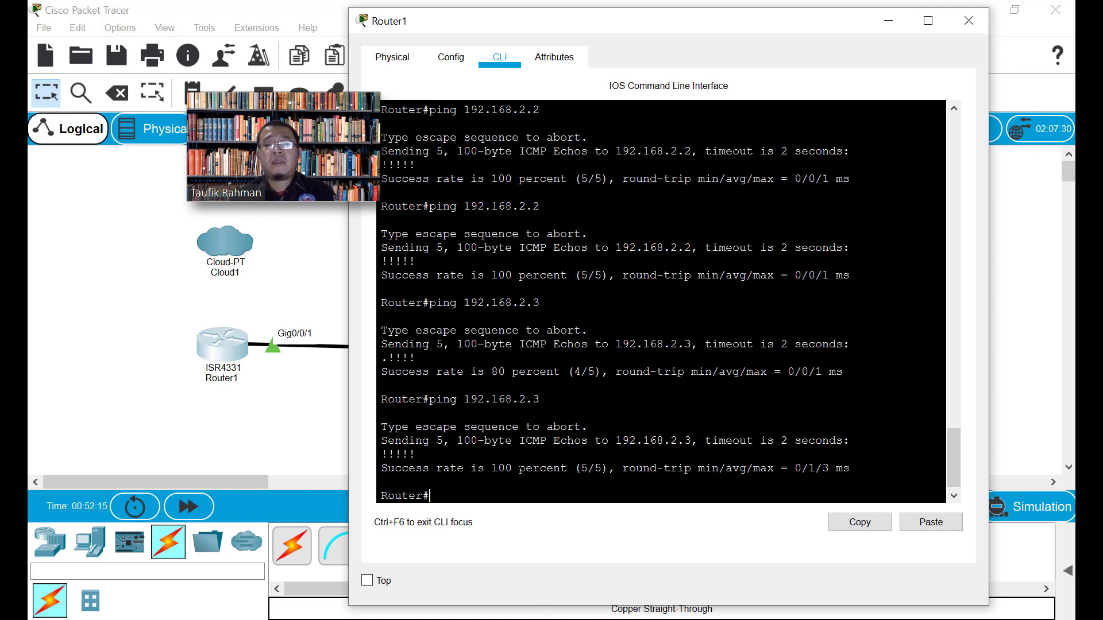
left_click_drag(636, 27, 669, 31)
left_click_drag(582, 34, 599, 24)
Close Router1's window and glance at the gateway diagram on the slide
left_click(1015, 22)
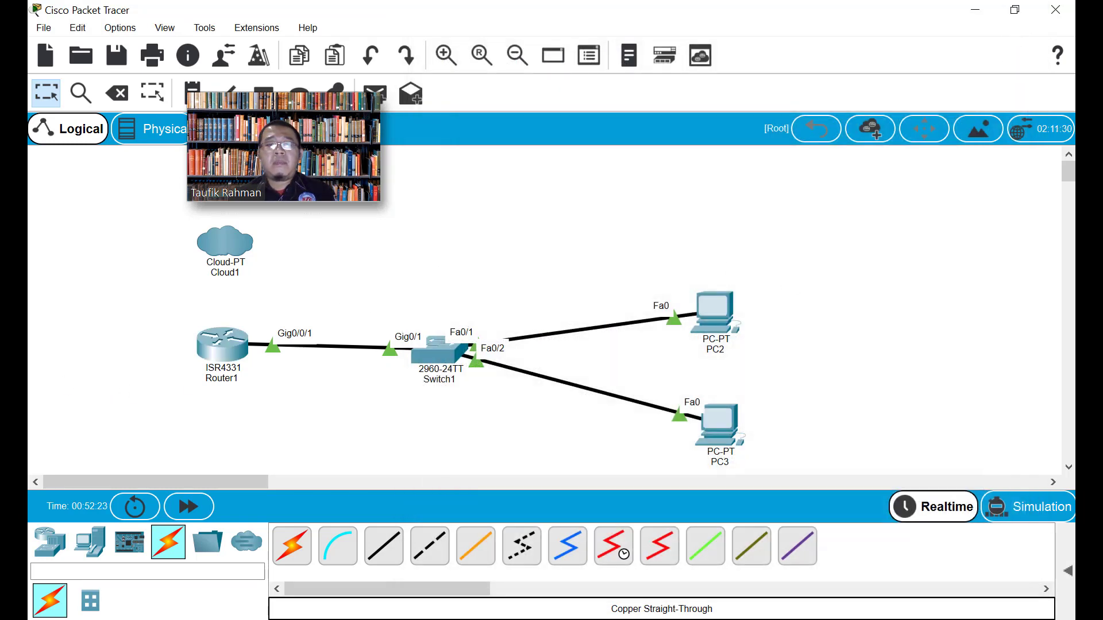
key("alt+Tab")
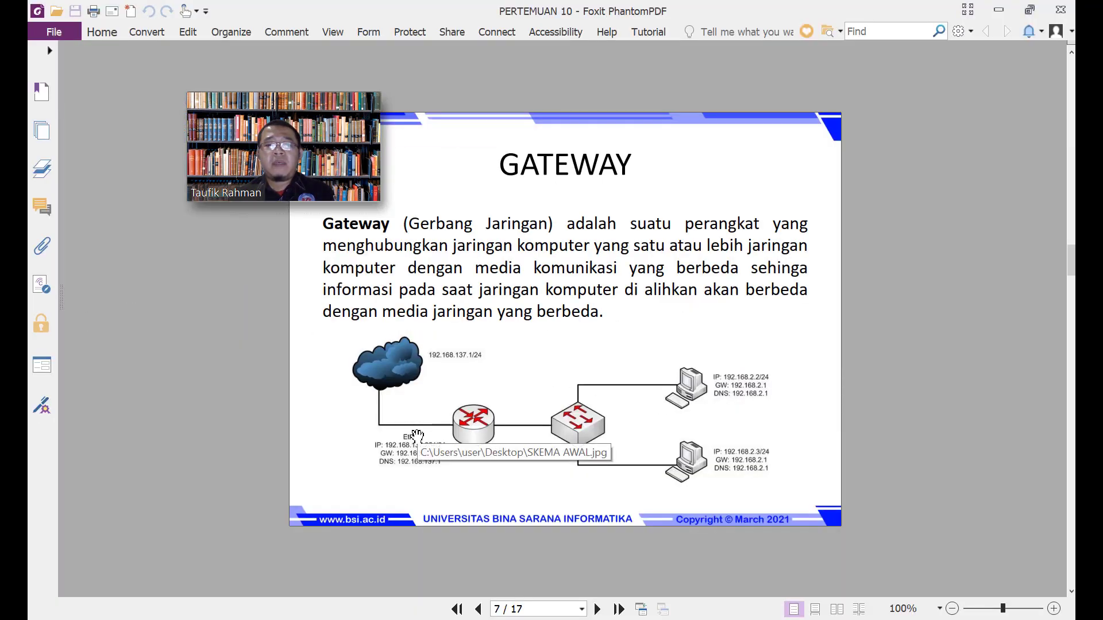
key("alt+Tab")
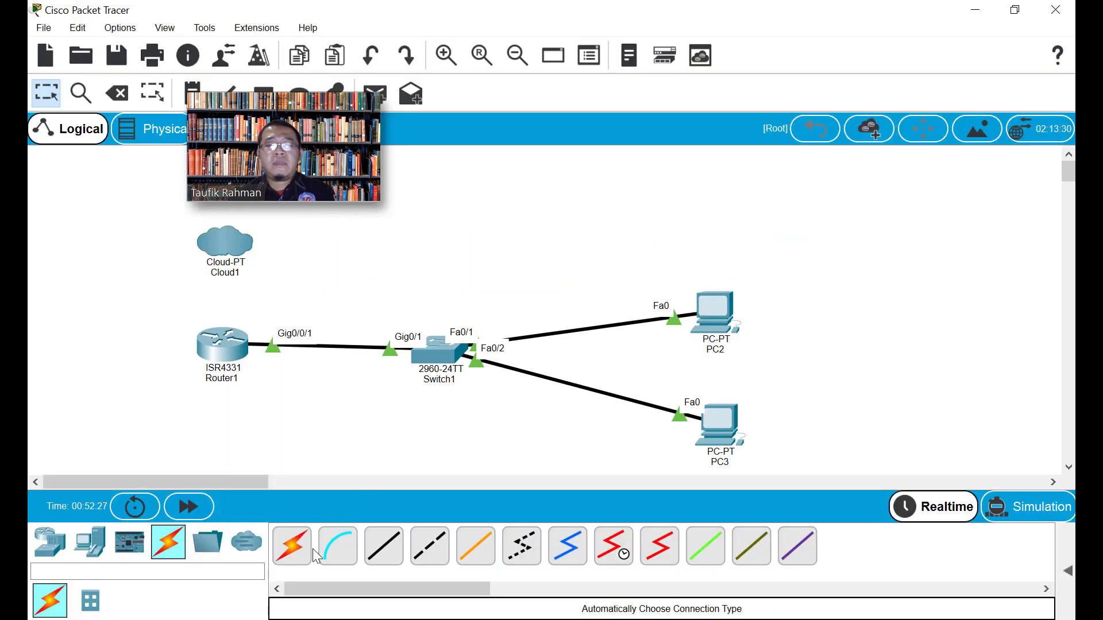
Cable Cloud1's Eth6 to Router1's Gig0/0/0 using an automatic connection
left_click(383, 546)
left_click(217, 246)
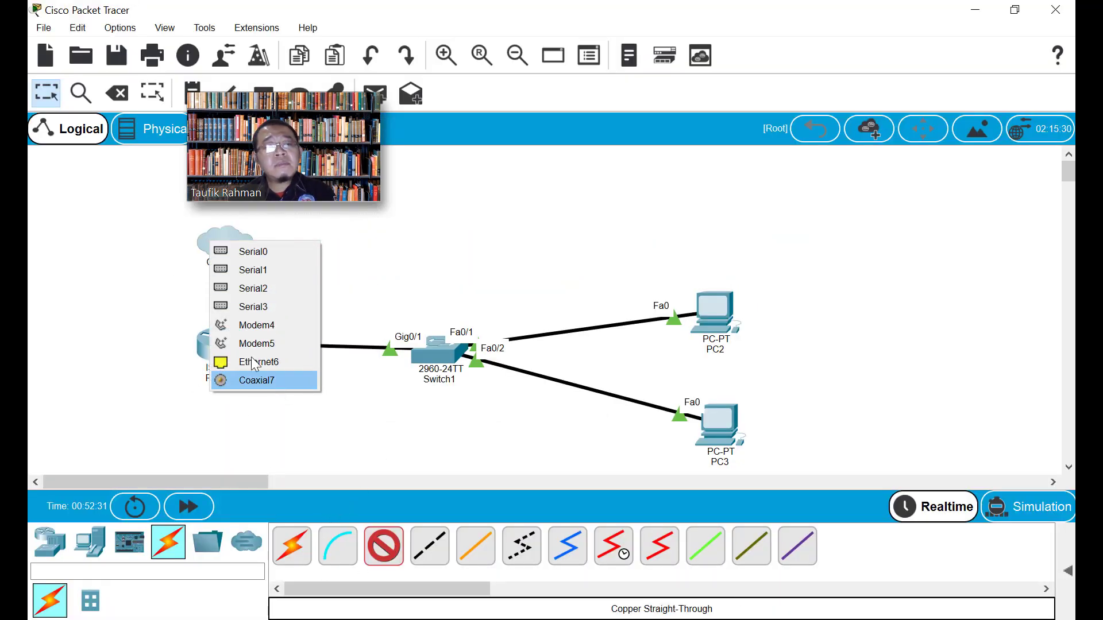
left_click(274, 254)
left_click(618, 320)
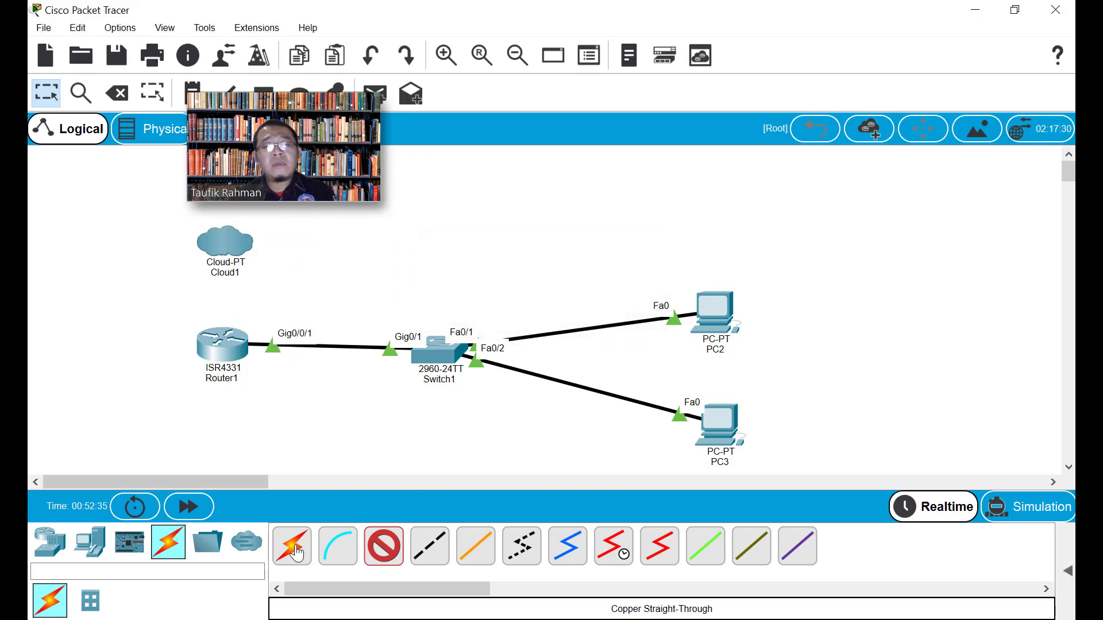
left_click(292, 545)
left_click(223, 254)
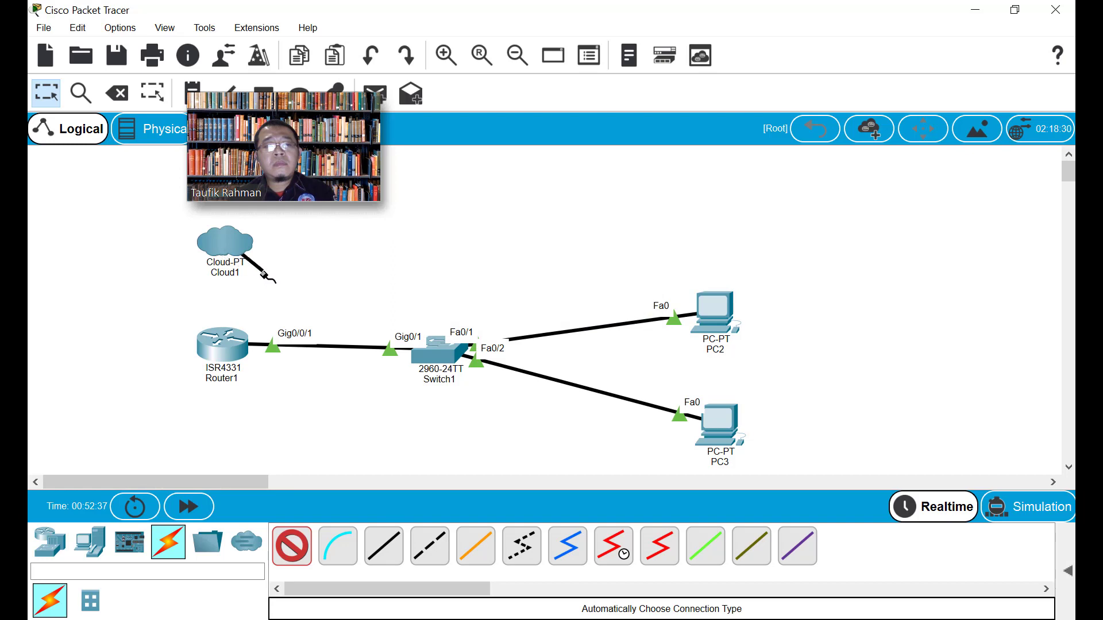
left_click(225, 347)
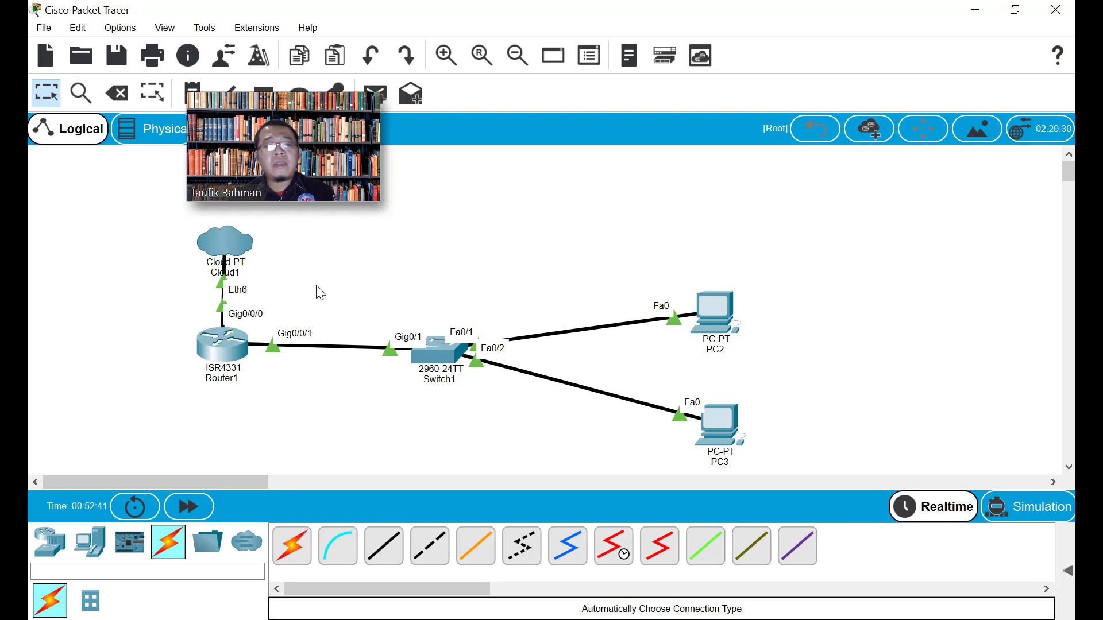
mouse_move(235, 367)
Open Cloud1's settings maximised to view its Config page
left_click(218, 243)
double_click(352, 12)
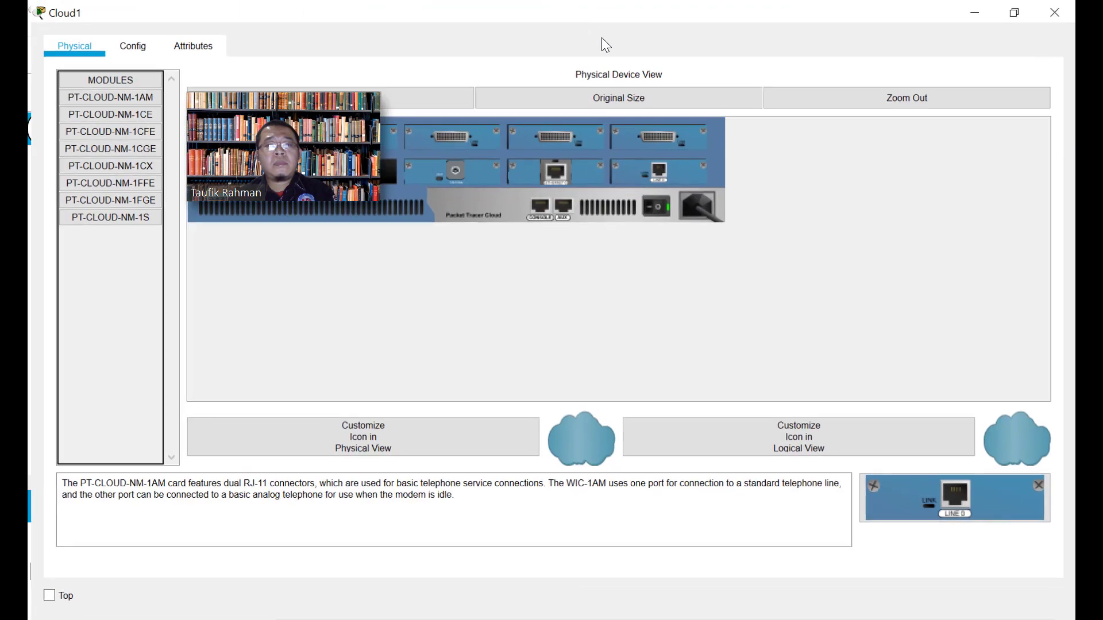
left_click(119, 43)
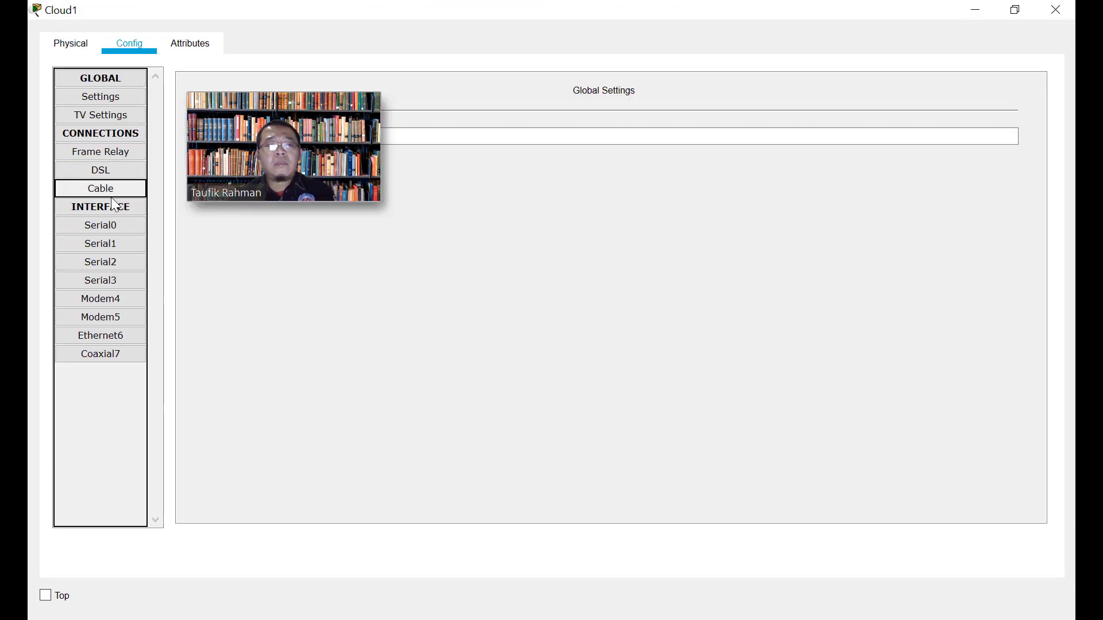
left_click(1055, 9)
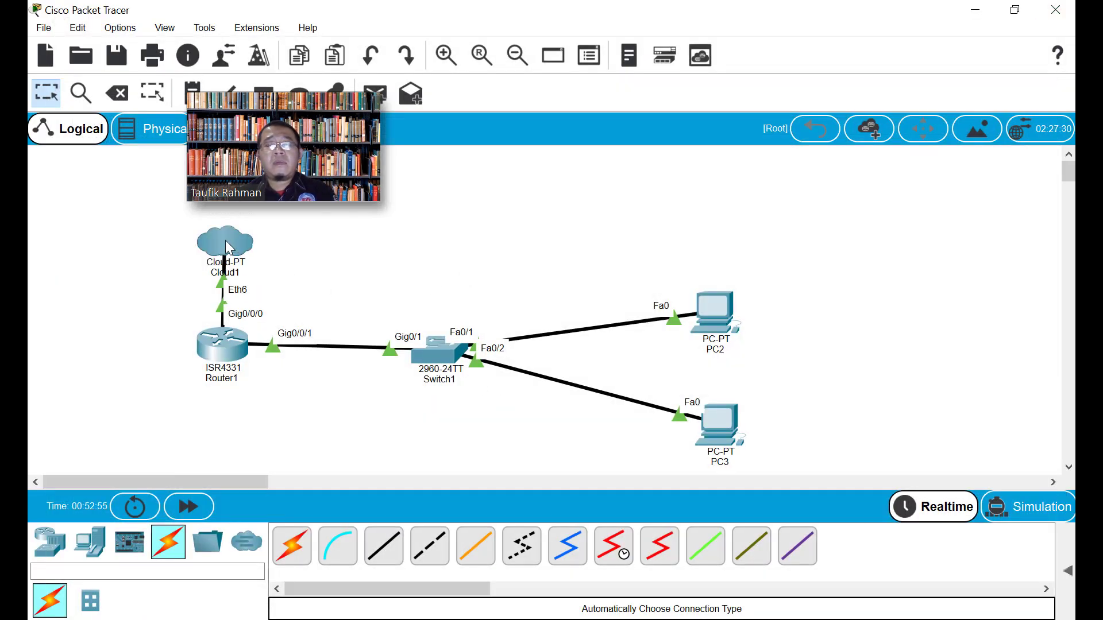
Choose Cable as the provider network for Cloud1's Ethernet6 interface
left_click(222, 240)
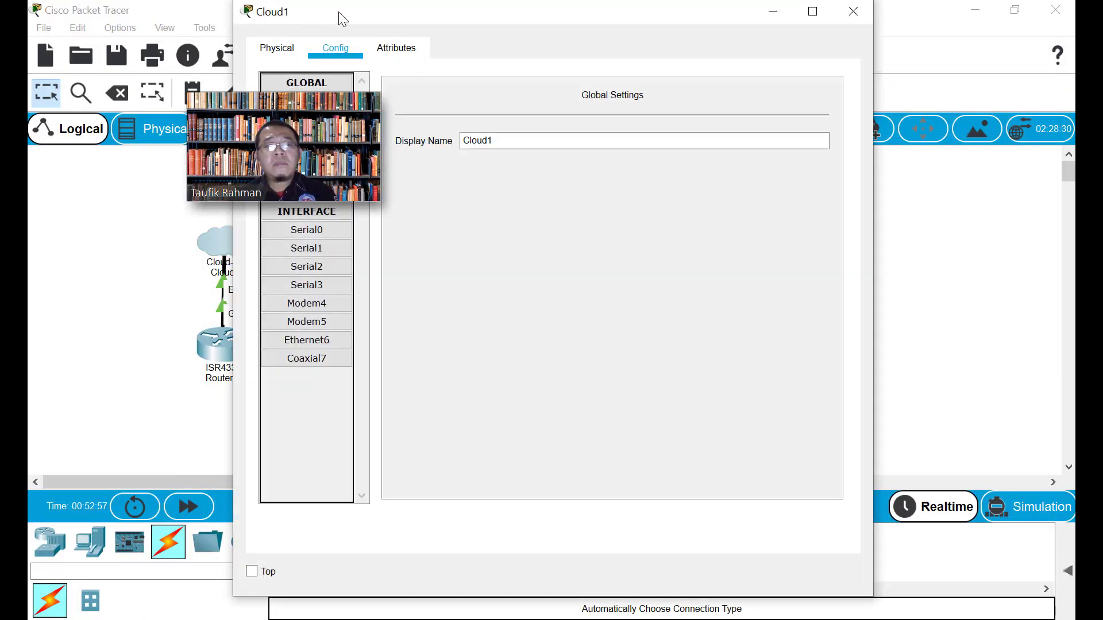
left_click_drag(339, 11, 598, 12)
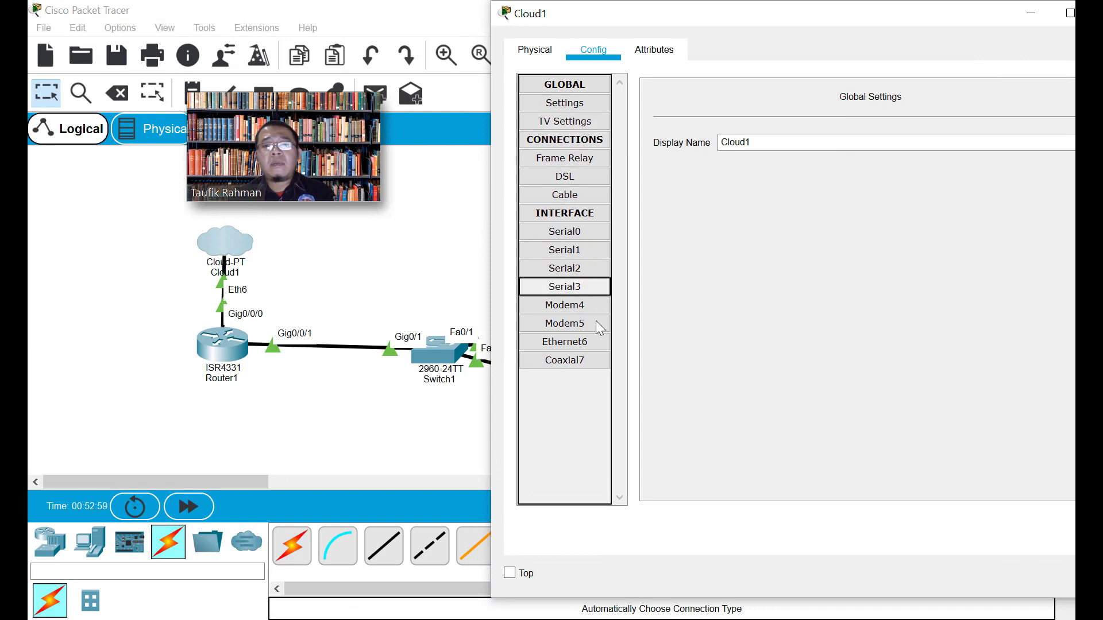
left_click(578, 346)
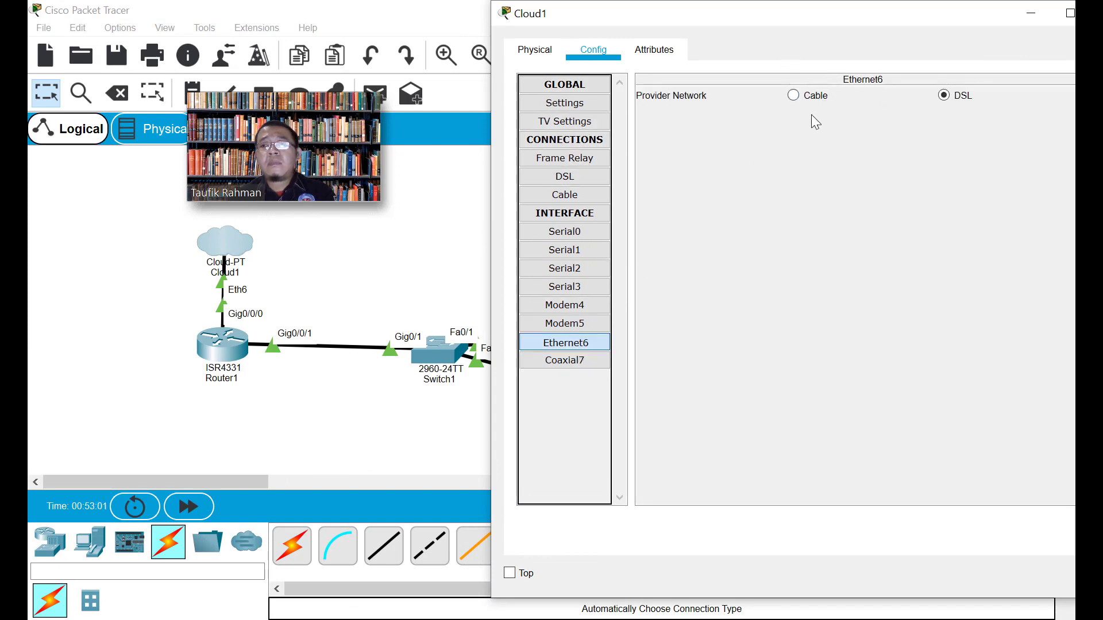
left_click(794, 95)
left_click_drag(813, 27, 771, 27)
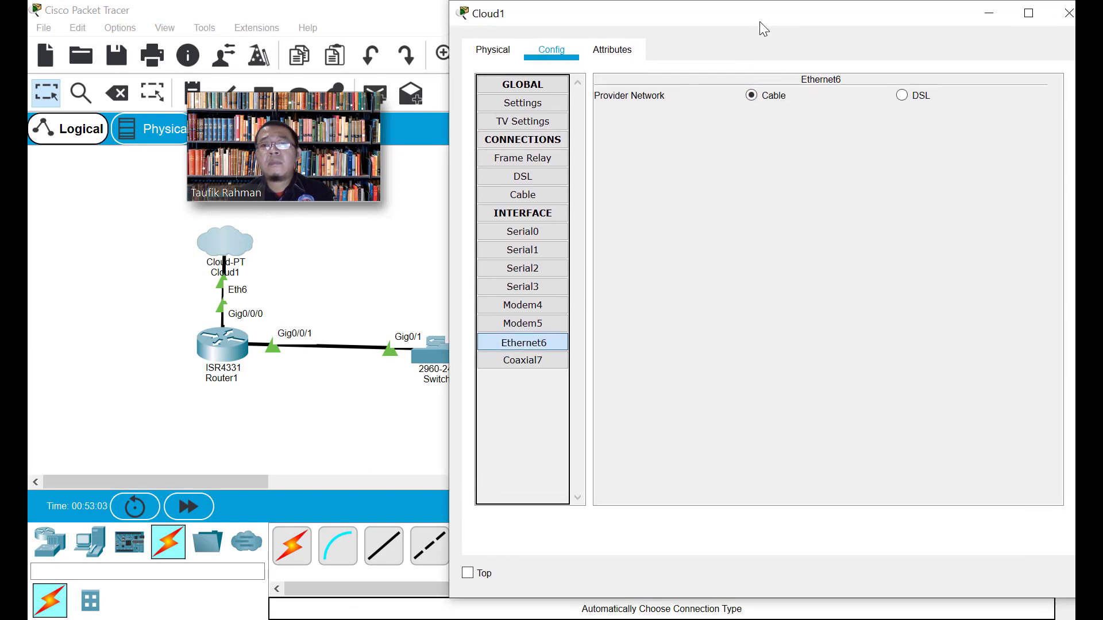
left_click(498, 48)
left_click(548, 53)
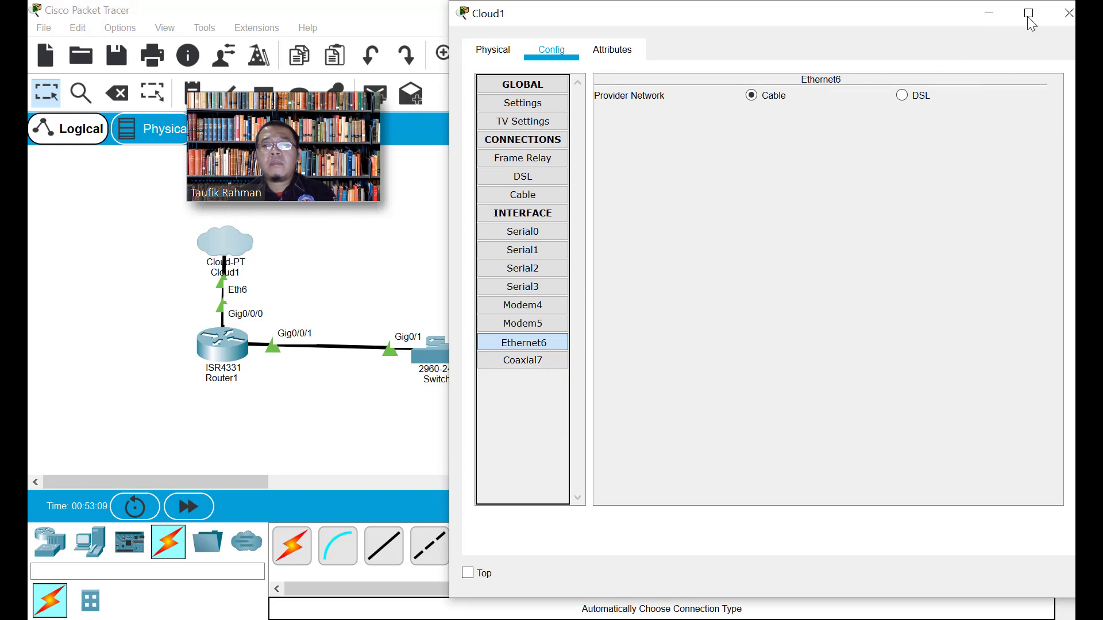
left_click(1069, 13)
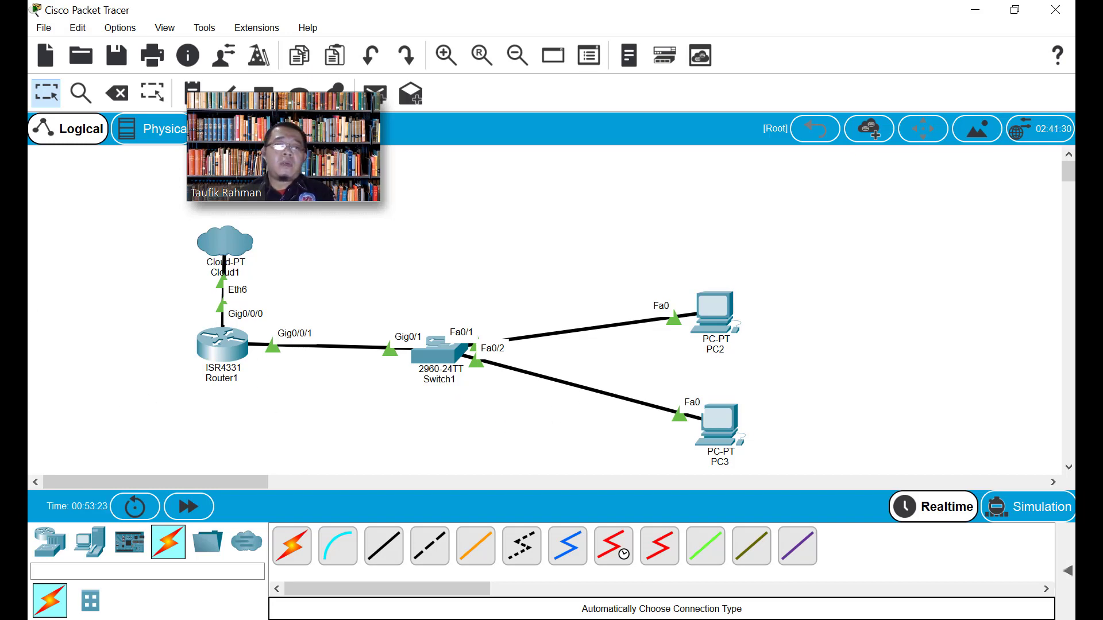
Scroll the lecture PDF to slide 8, 'Konfigurasi Default Gateway'
key("alt+Tab")
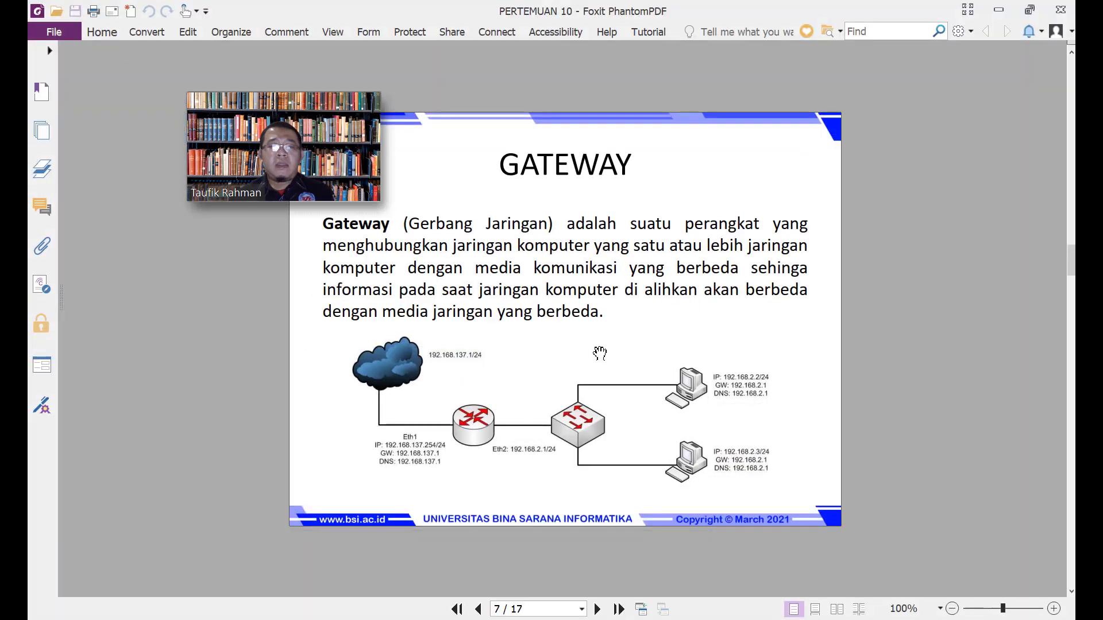
scroll(856, 378, "down", 1)
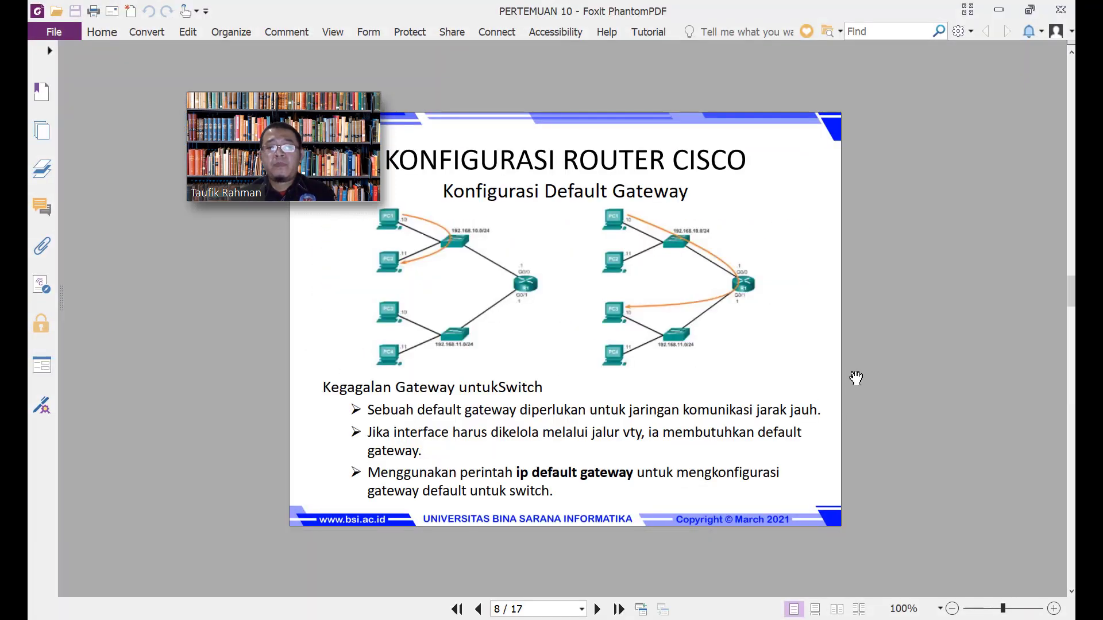
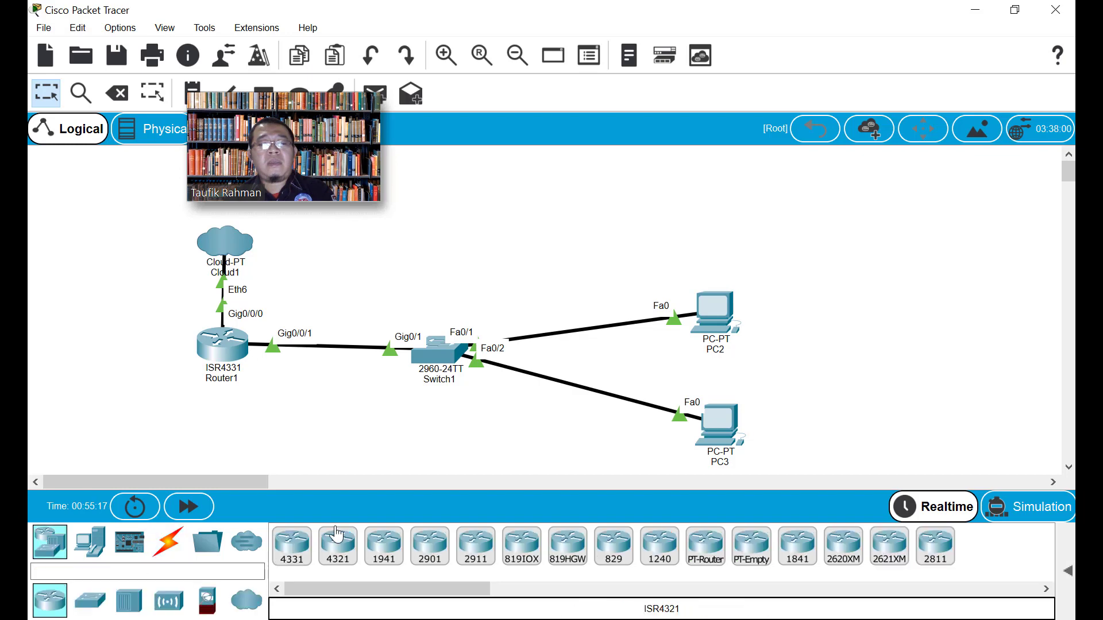
Place a new ISR4331 router and a PC on the canvas
left_click_drag(293, 552, 870, 249)
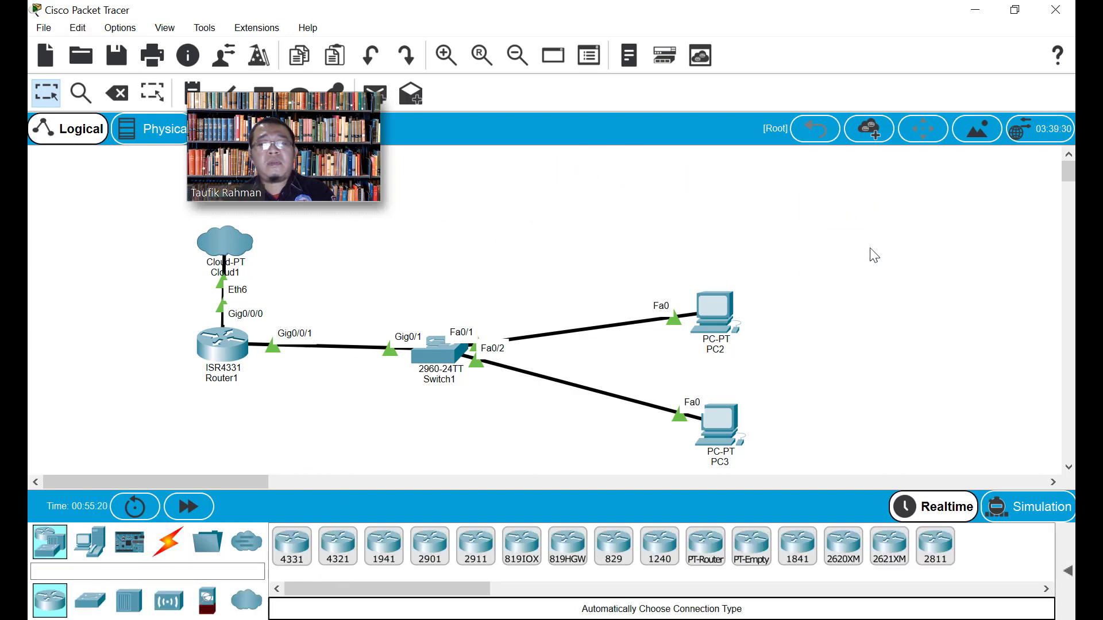
left_click(92, 546)
left_click_drag(290, 554, 886, 379)
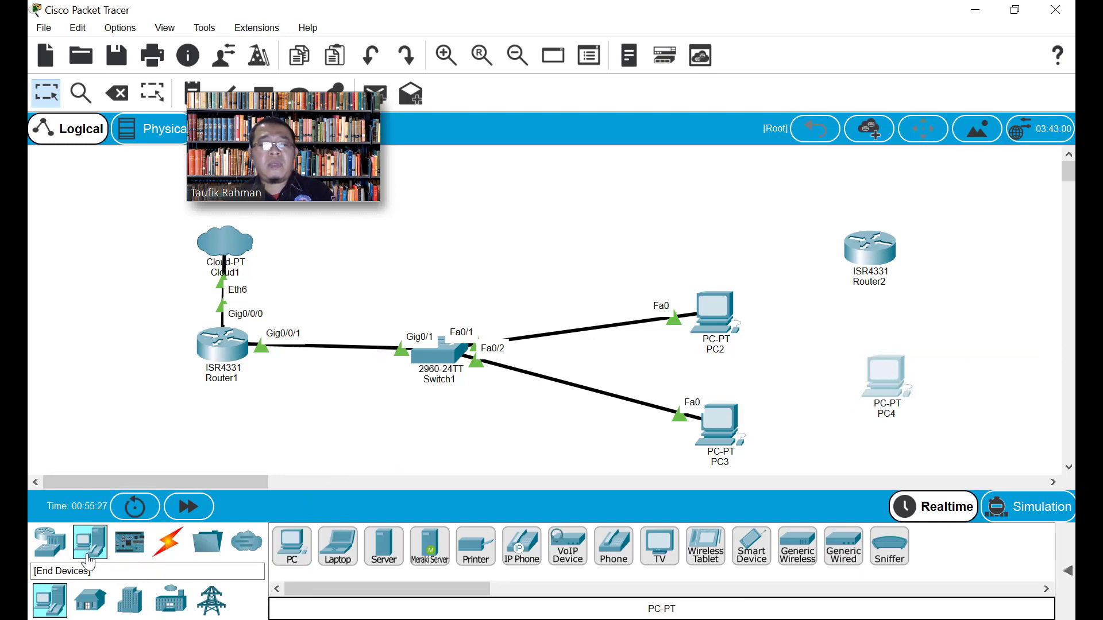
Link PC4's RS 232 port to Router2's console port with a console cable
left_click(166, 543)
left_click(337, 546)
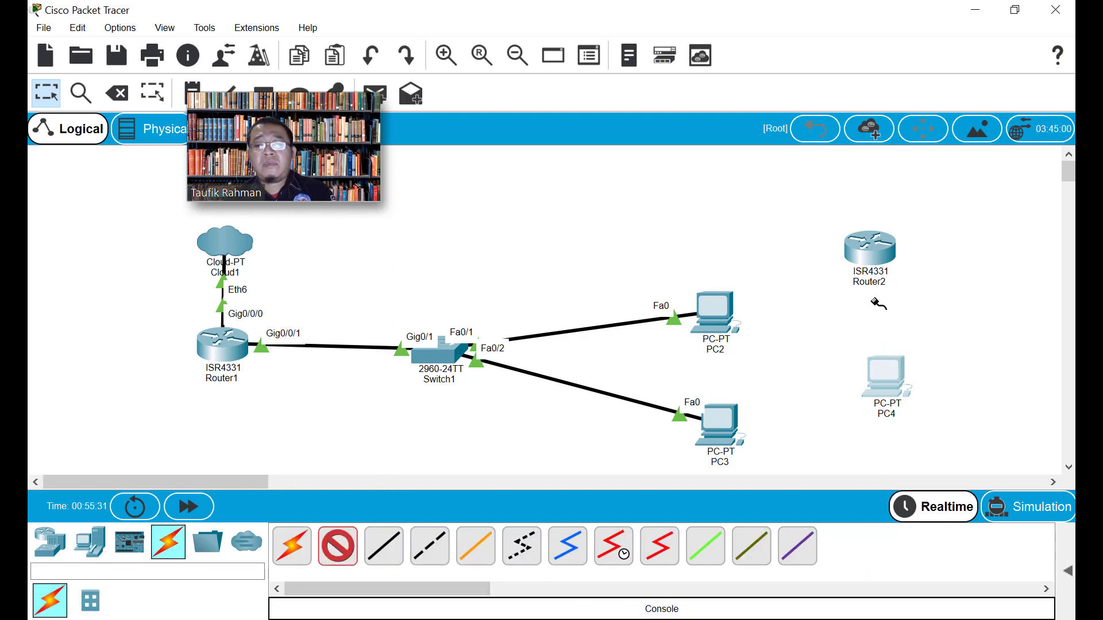
left_click(884, 374)
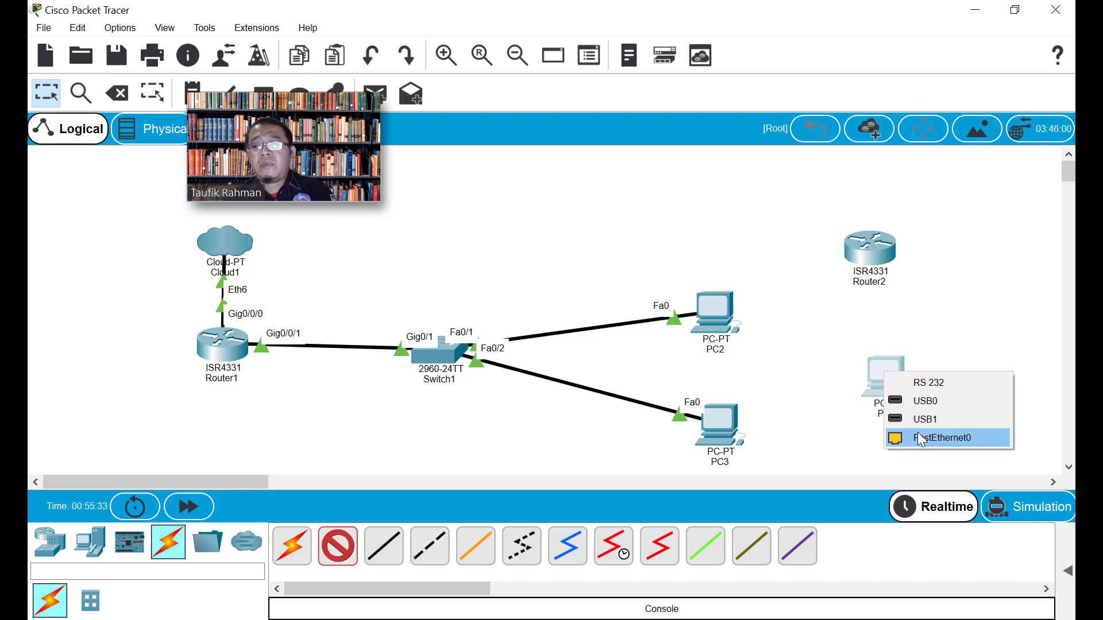
left_click(922, 383)
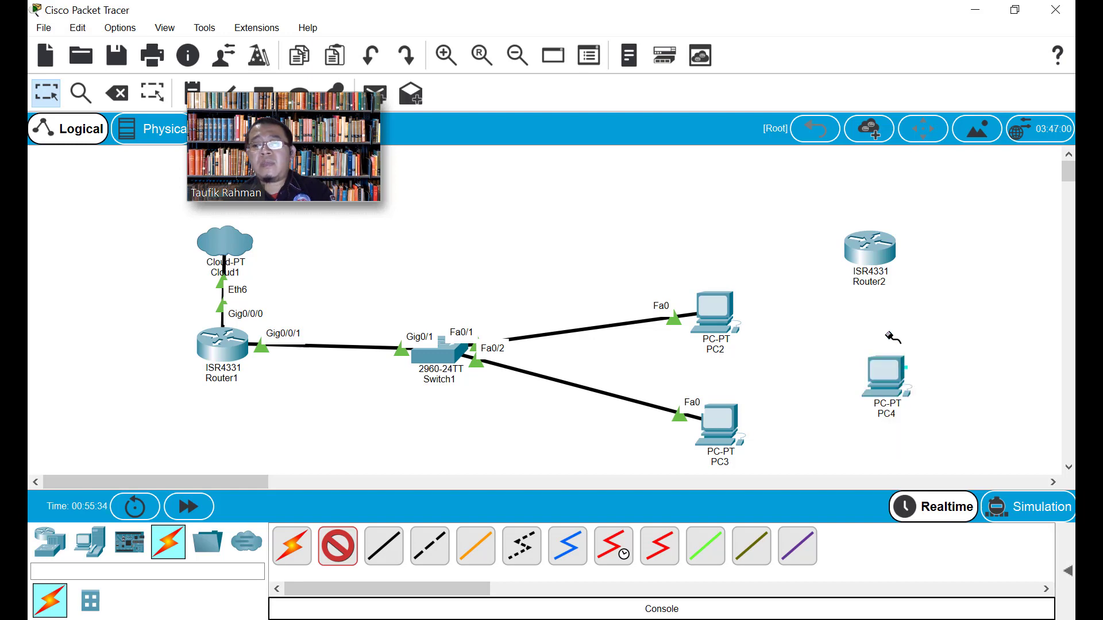
left_click(870, 247)
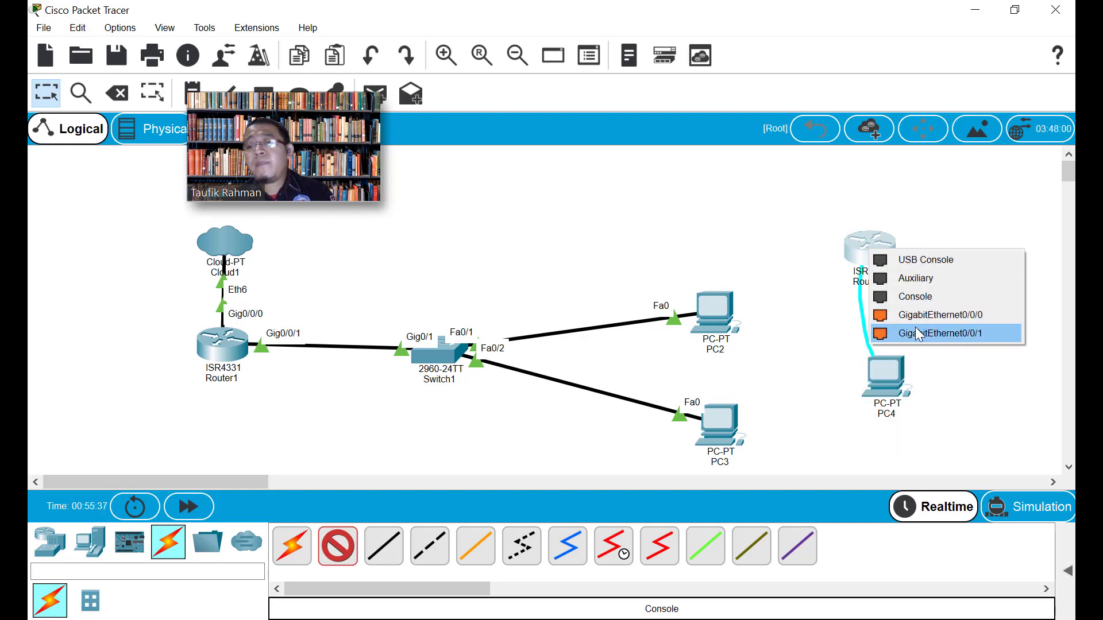
left_click(913, 297)
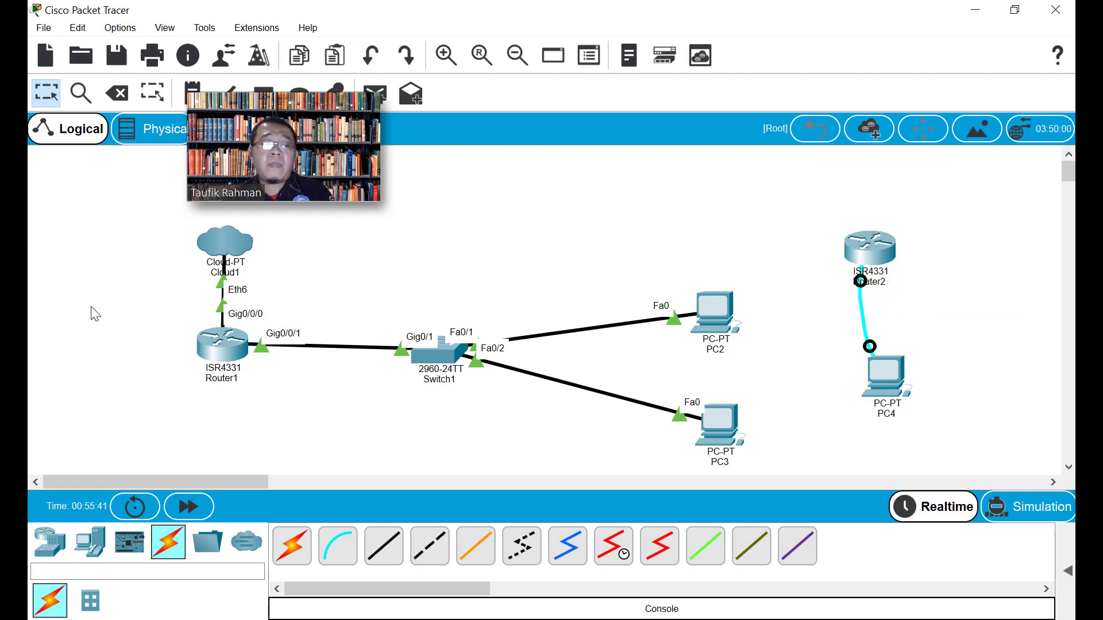
key("alt+Tab")
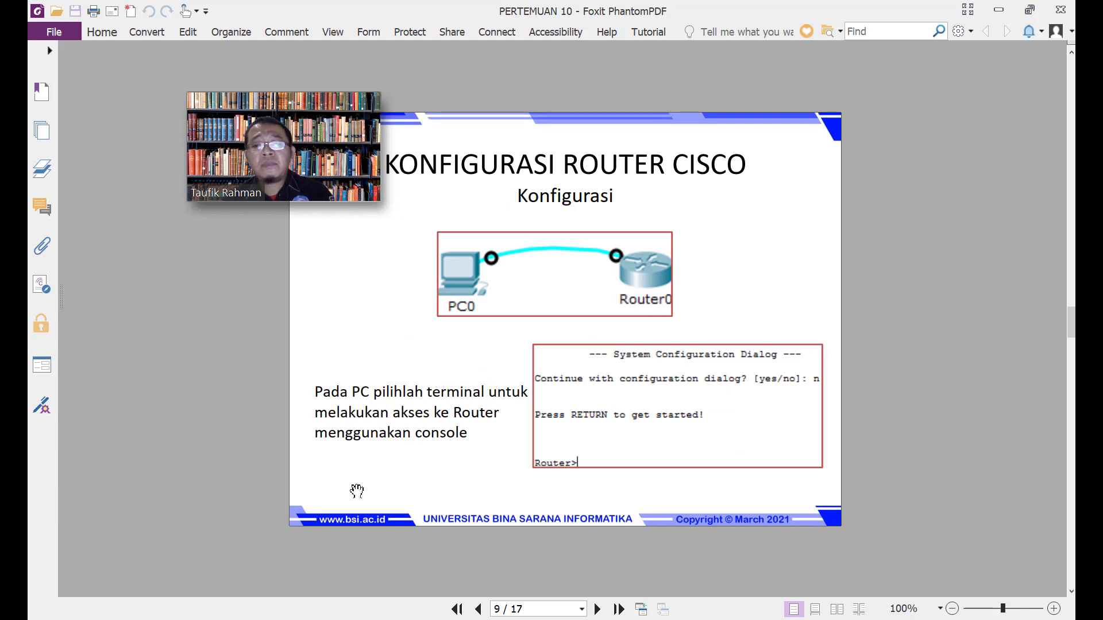
key("alt+Tab")
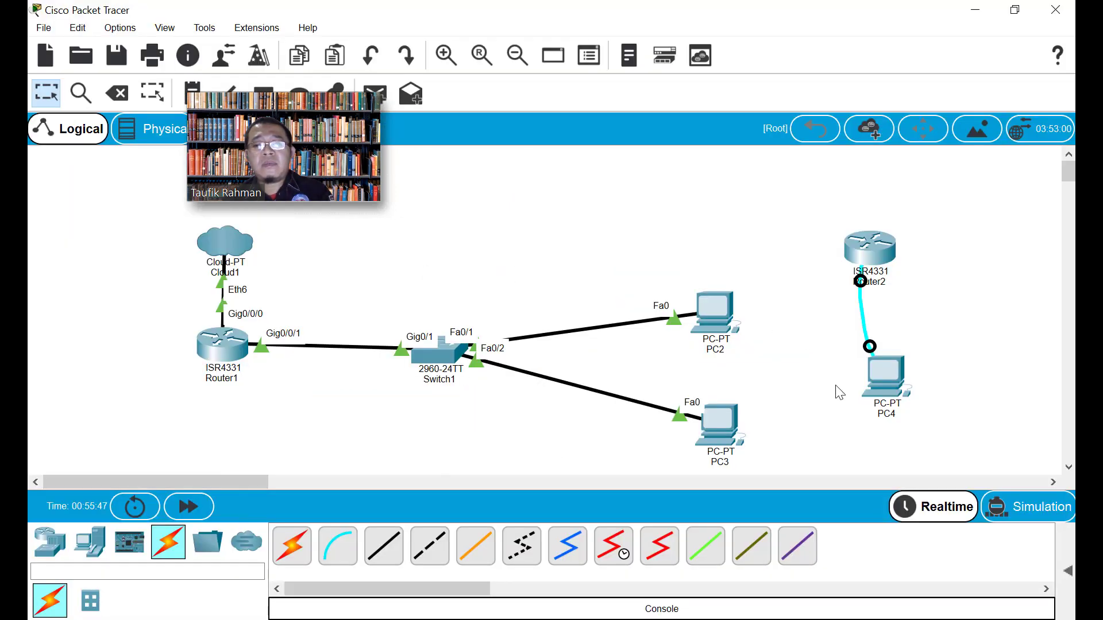
left_click(887, 378)
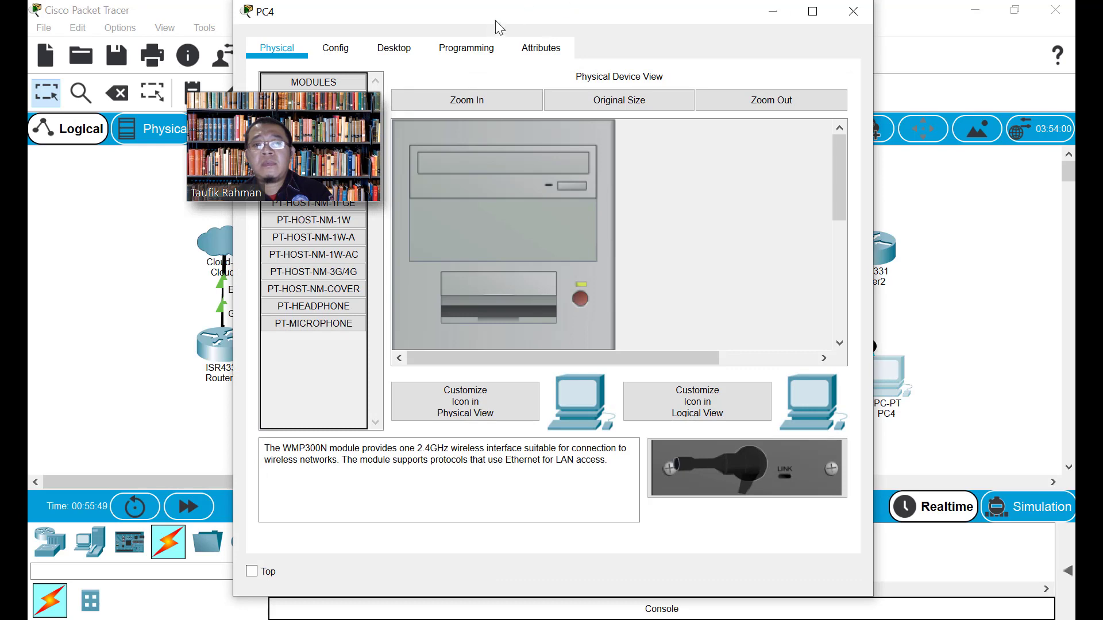
left_click_drag(486, 16, 627, 25)
left_click(474, 60)
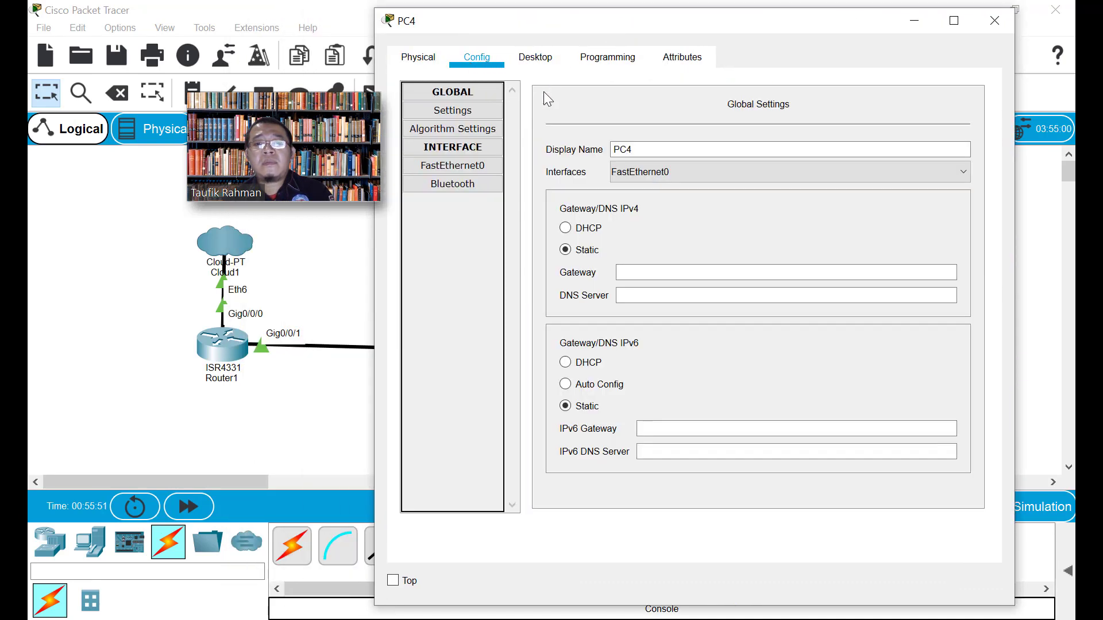
left_click(540, 60)
left_click(902, 144)
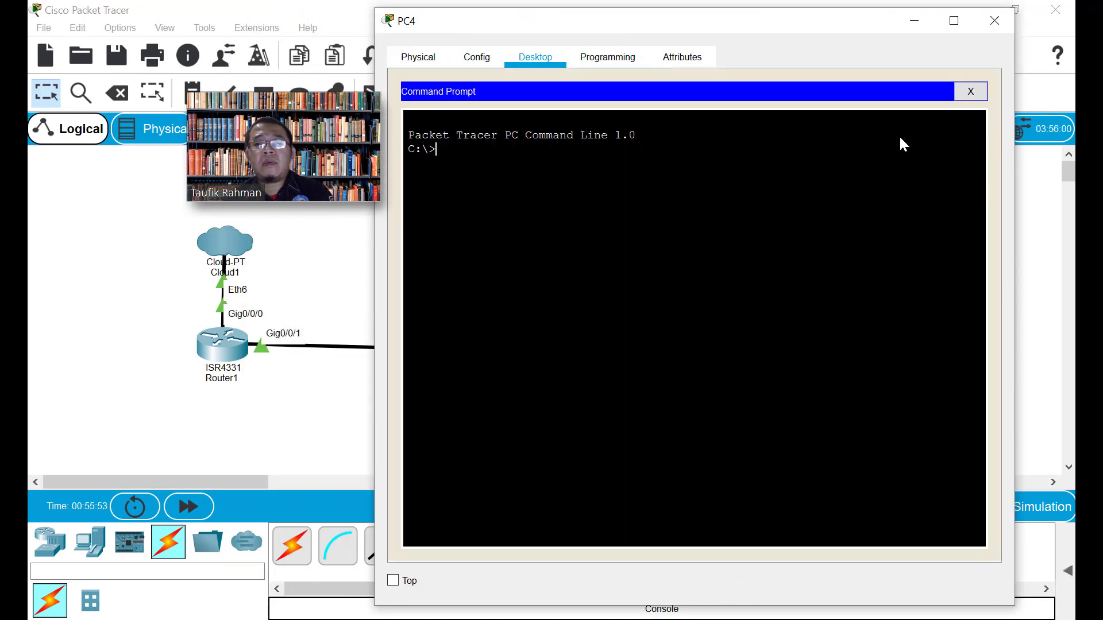
left_click(971, 92)
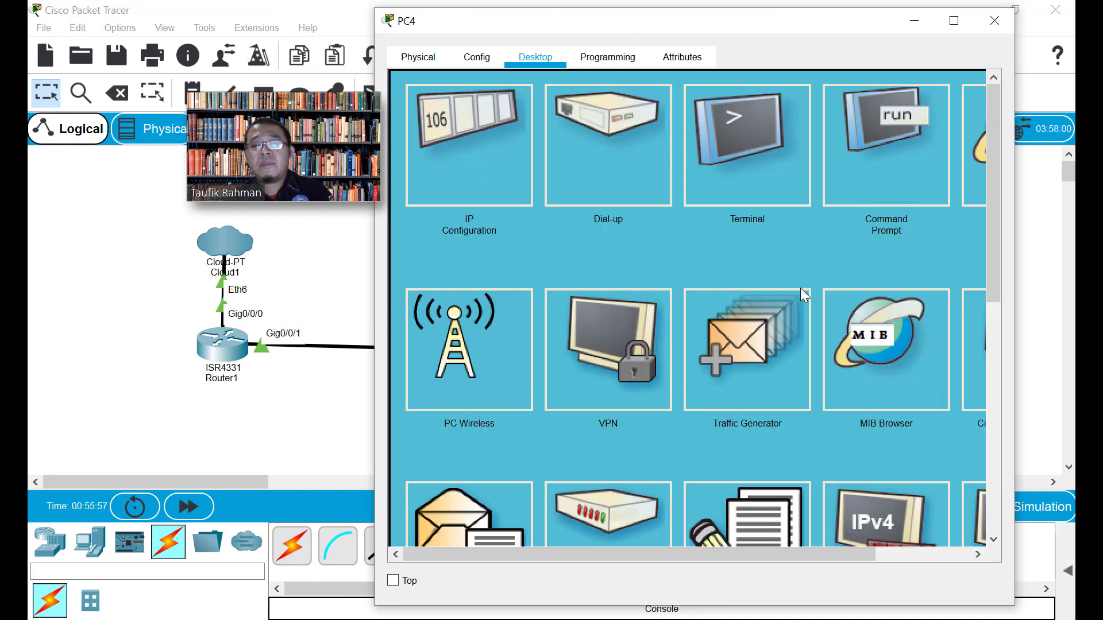
scroll(801, 288, "down", 2)
scroll(788, 295, "down", 1)
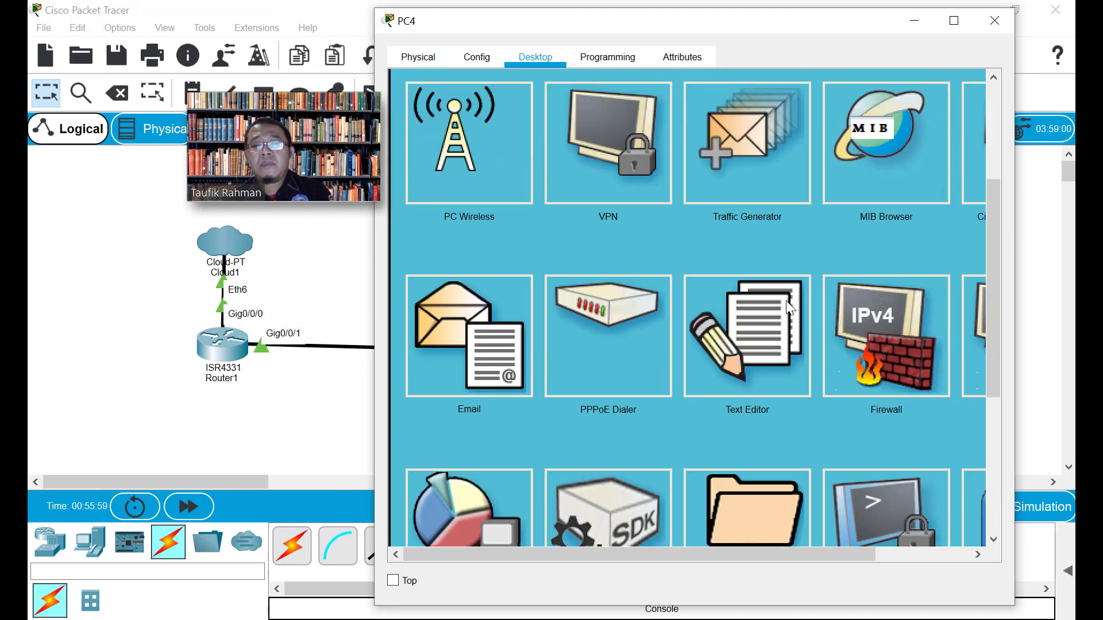
scroll(787, 298, "up", 1)
scroll(786, 301, "down", 2)
scroll(784, 303, "down", 2)
left_click(853, 385)
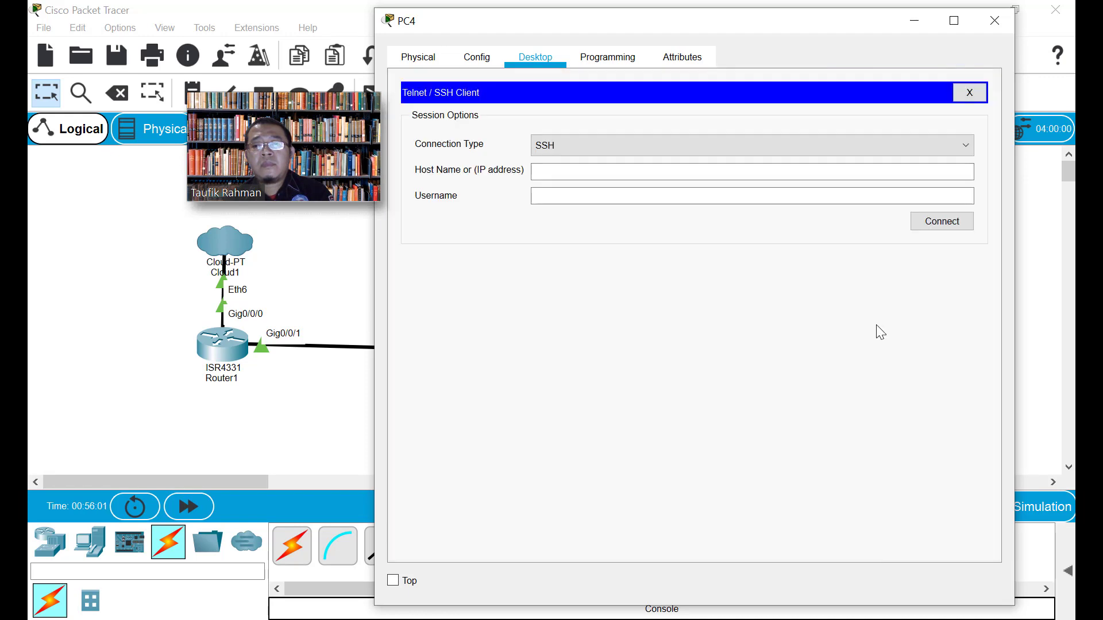
left_click(567, 147)
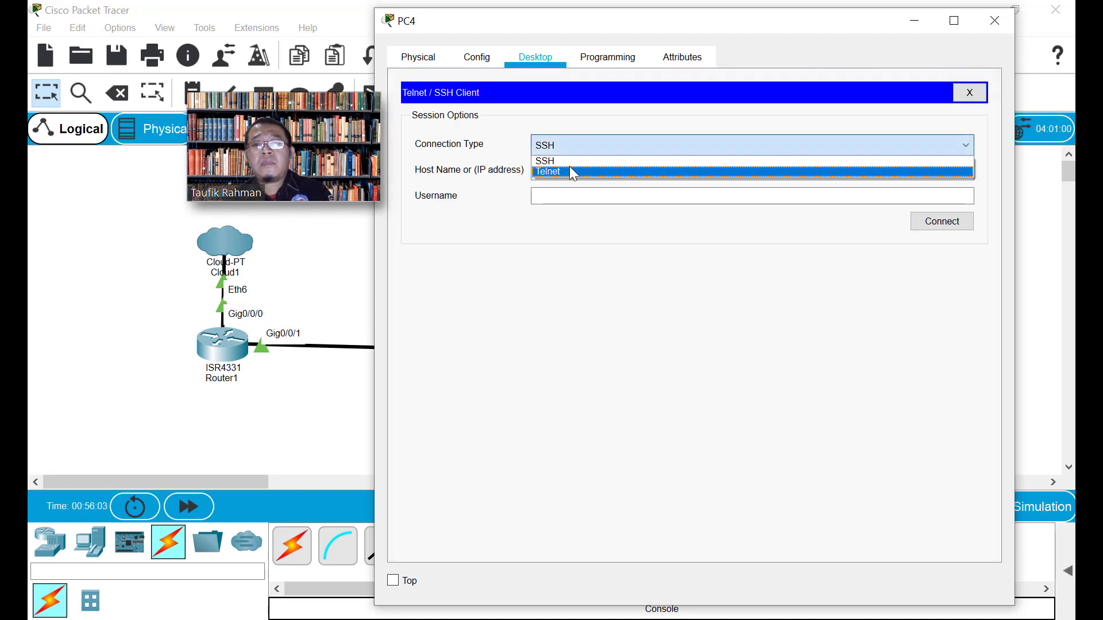
left_click(570, 168)
left_click(418, 57)
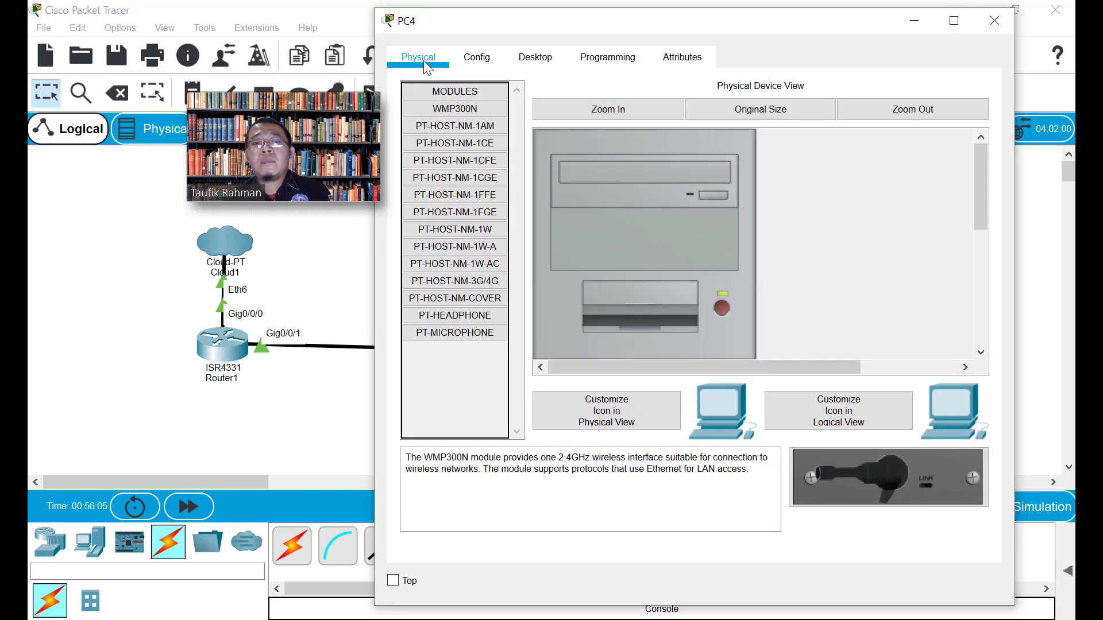
left_click(477, 57)
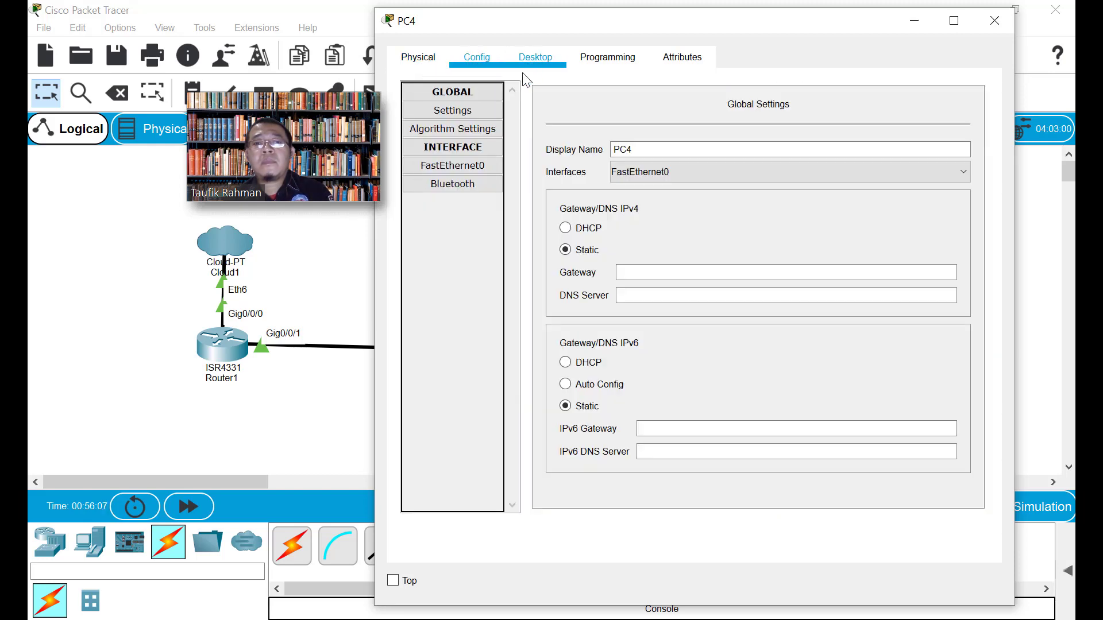
Open Router2's CLI at the Router> prompt, then bring up the lecture PDF
left_click(994, 20)
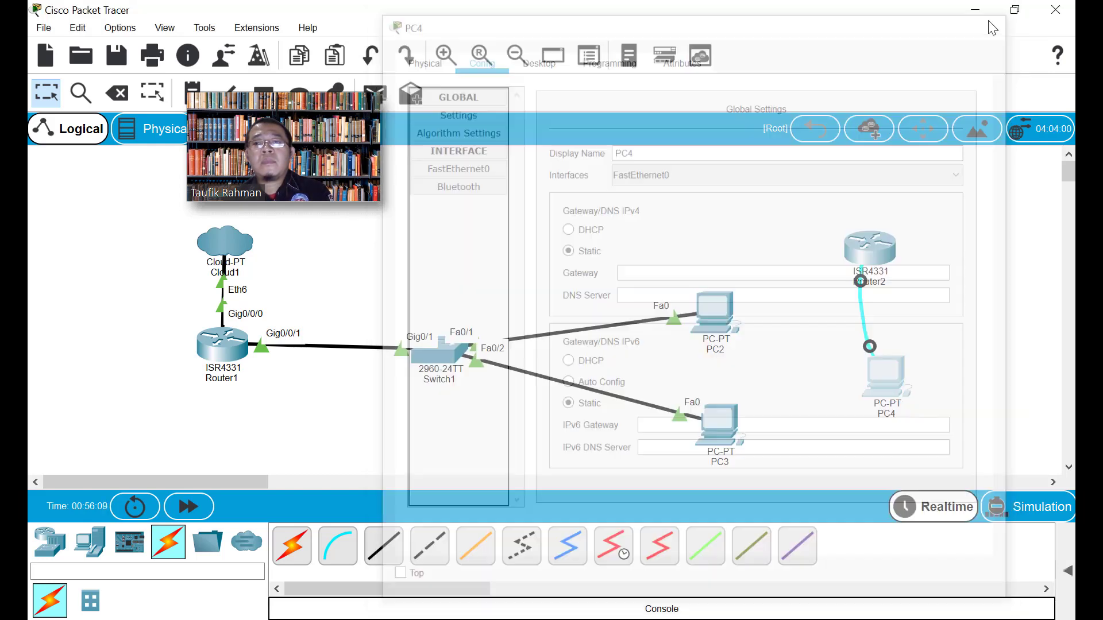
left_click(856, 268)
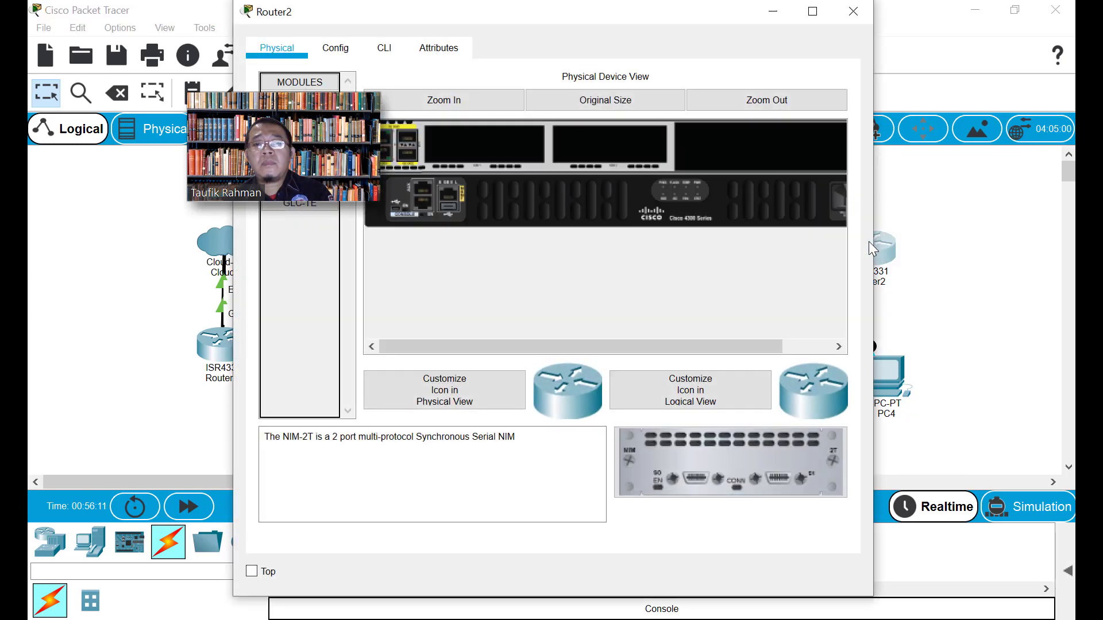
left_click(345, 55)
left_click(384, 49)
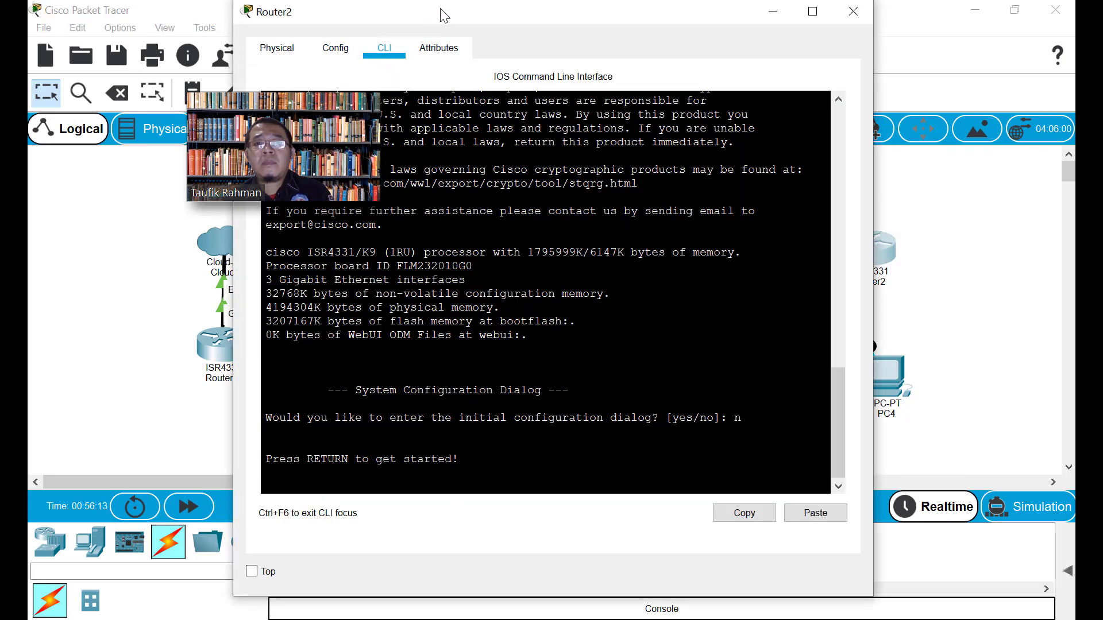
key("Return")
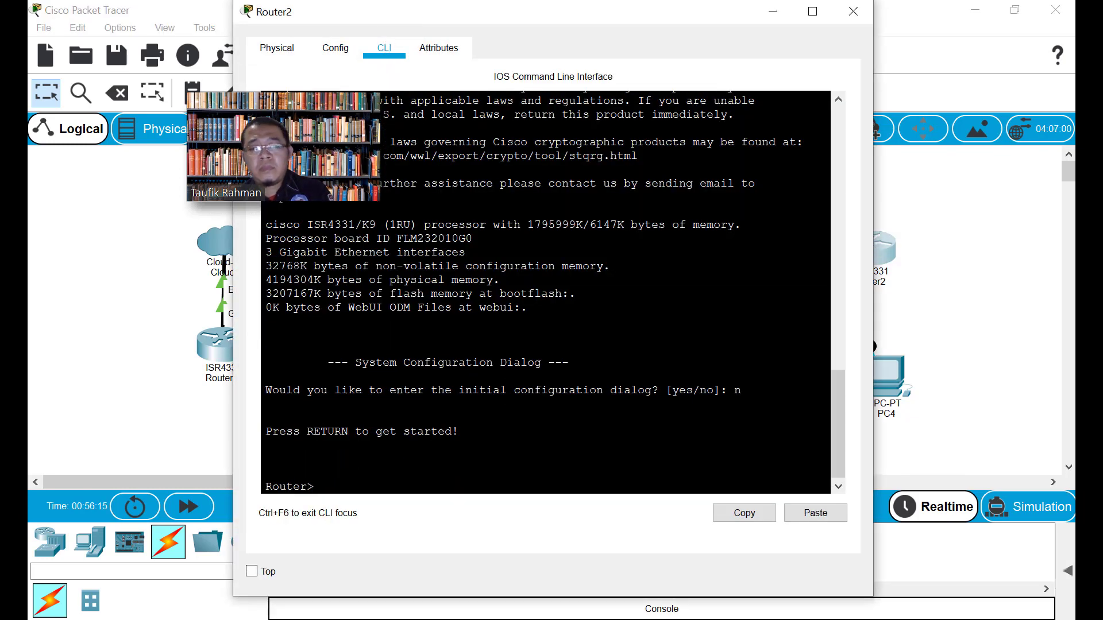
left_click_drag(597, 19, 805, 20)
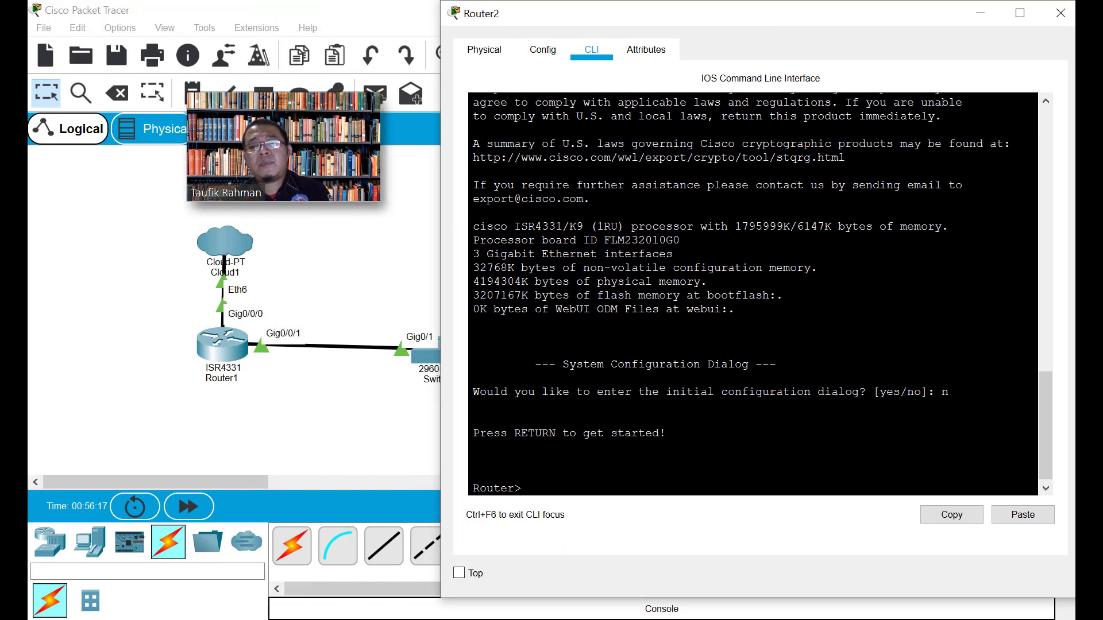
key("alt+Tab")
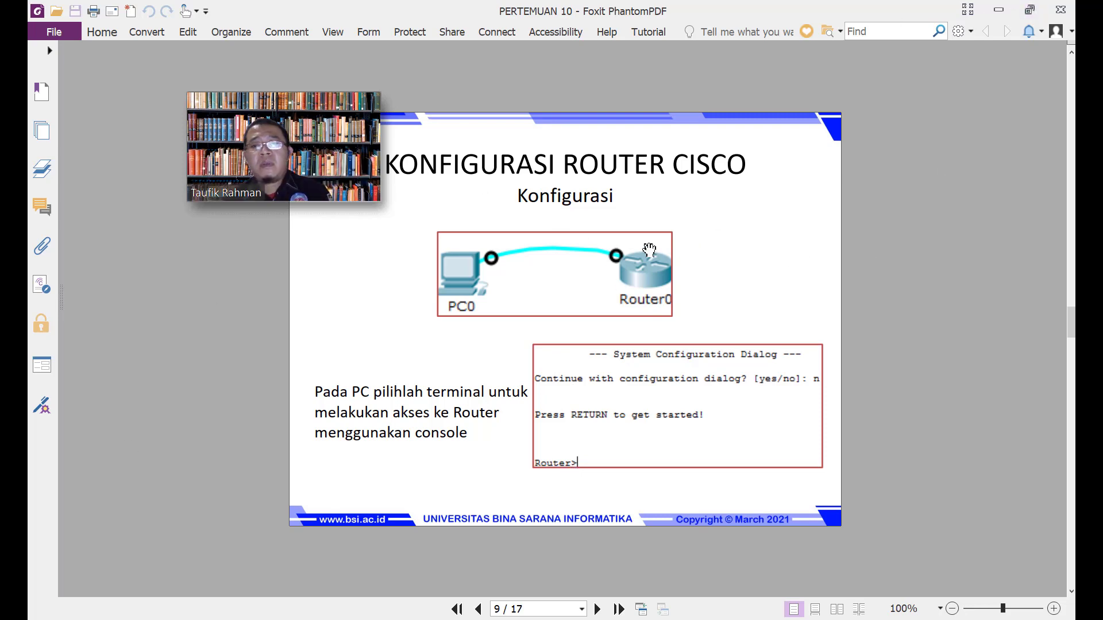
Scroll the PDF to slide 10, 'Konfigurasi Akses', and restore its window to a smaller size
scroll(649, 250, "down", 1)
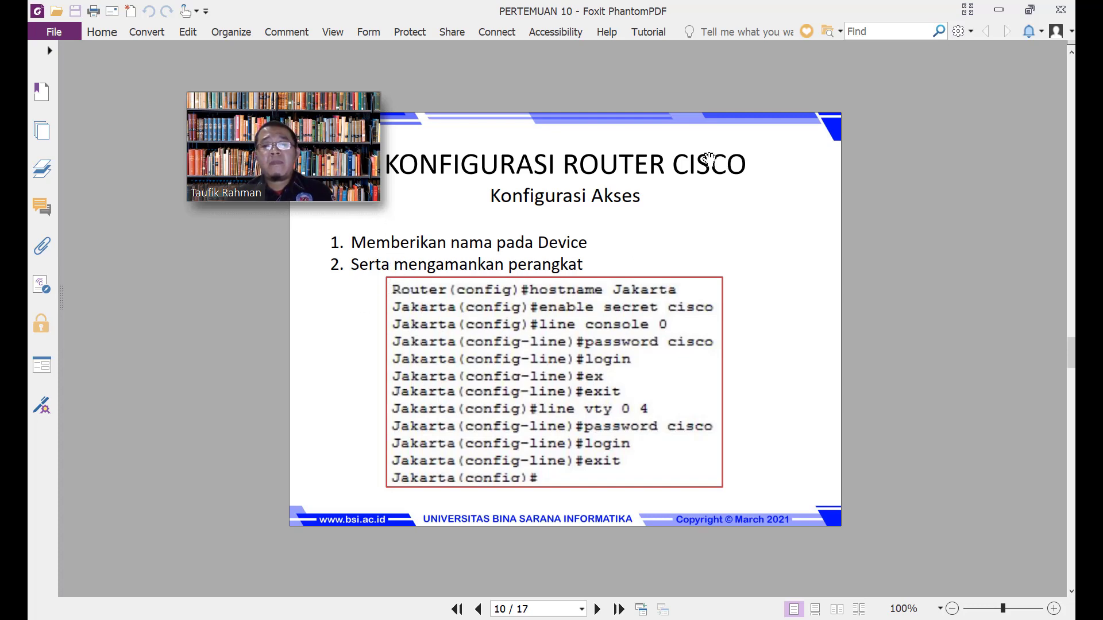
left_click(1030, 10)
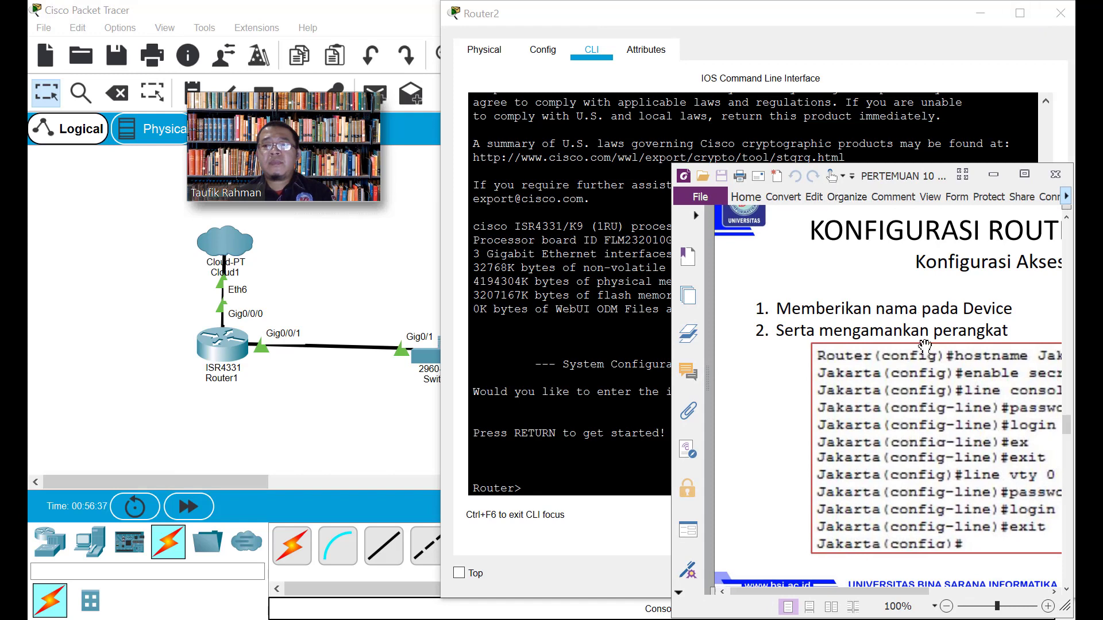
Arrange Packet Tracer, Router2's CLI window and the handout side by side, focused on Router2's command line
left_click_drag(791, 592, 840, 598)
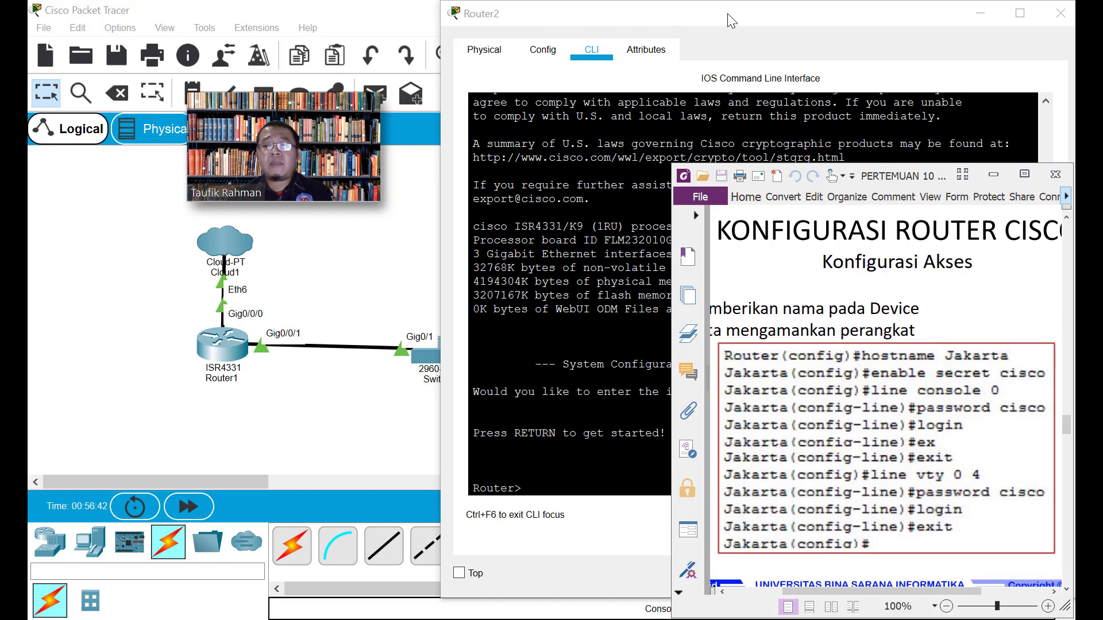
left_click_drag(733, 21, 654, 27)
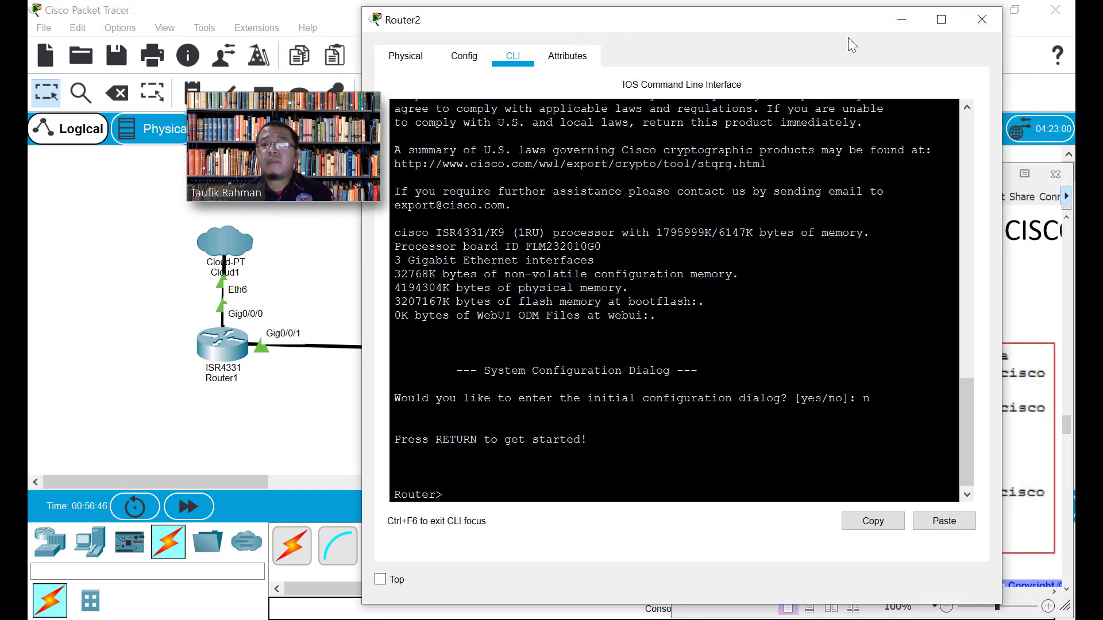
left_click(982, 19)
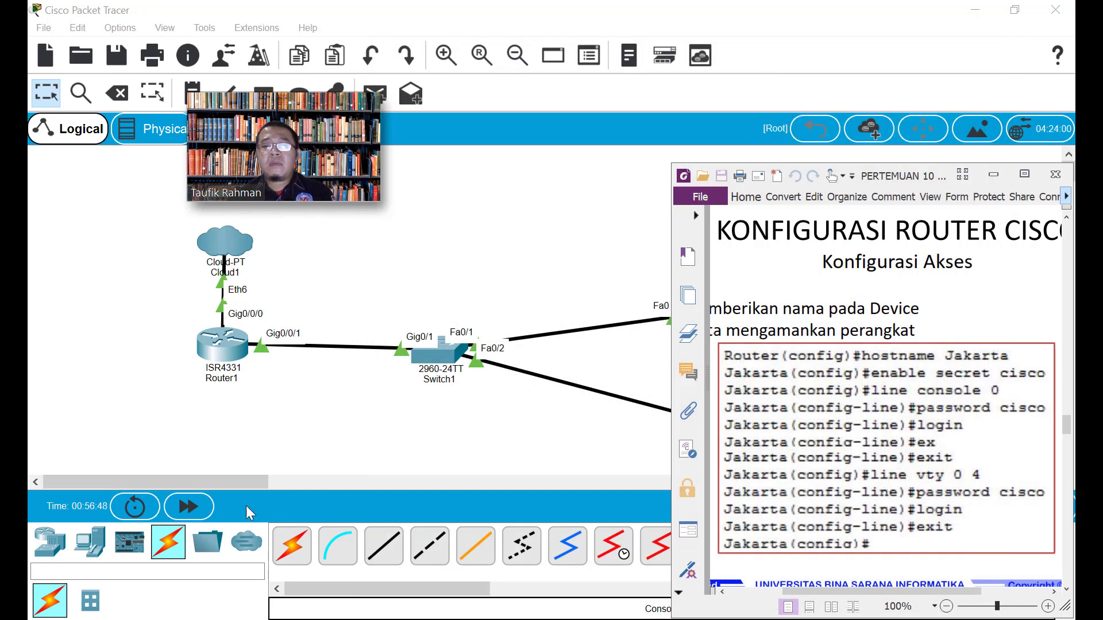
left_click_drag(213, 485, 305, 481)
key("alt+Tab")
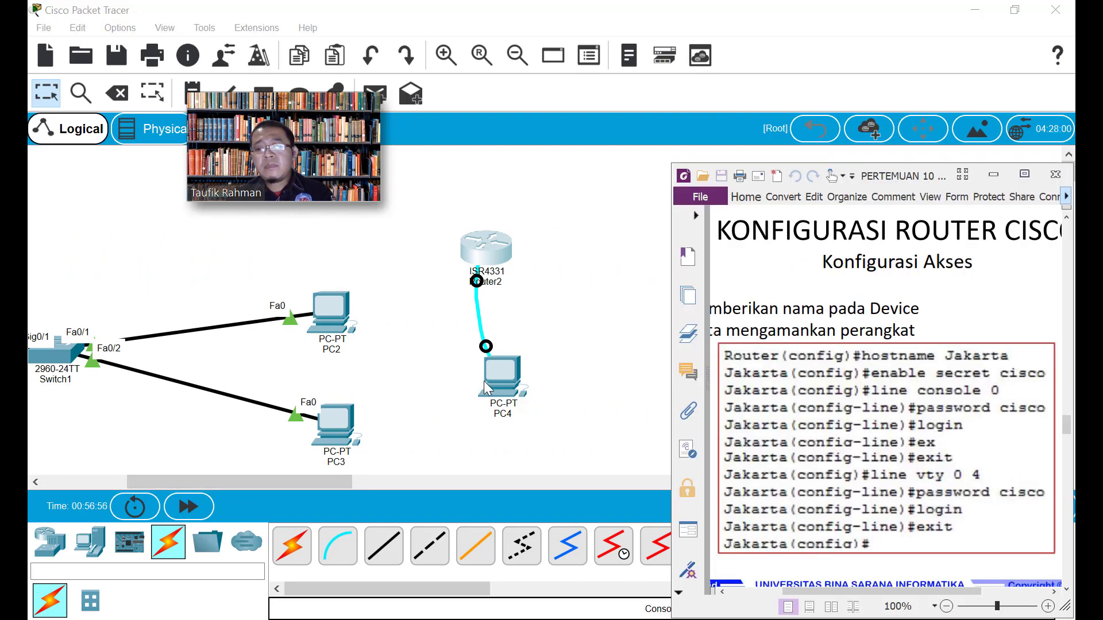
left_click(1015, 10)
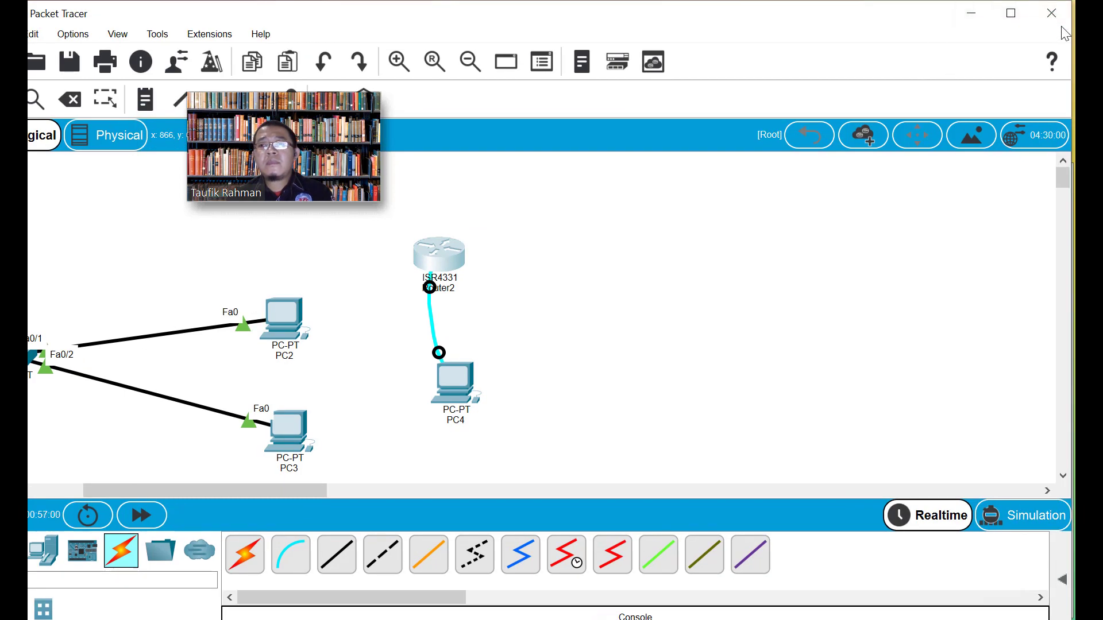
left_click_drag(1072, 114, 670, 114)
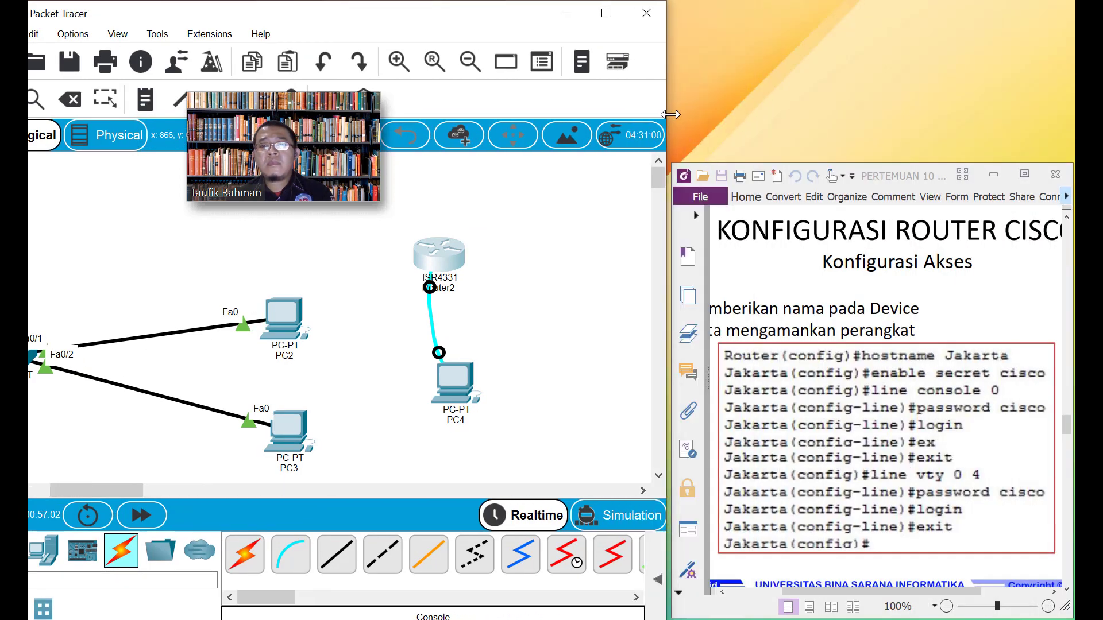
left_click(457, 251)
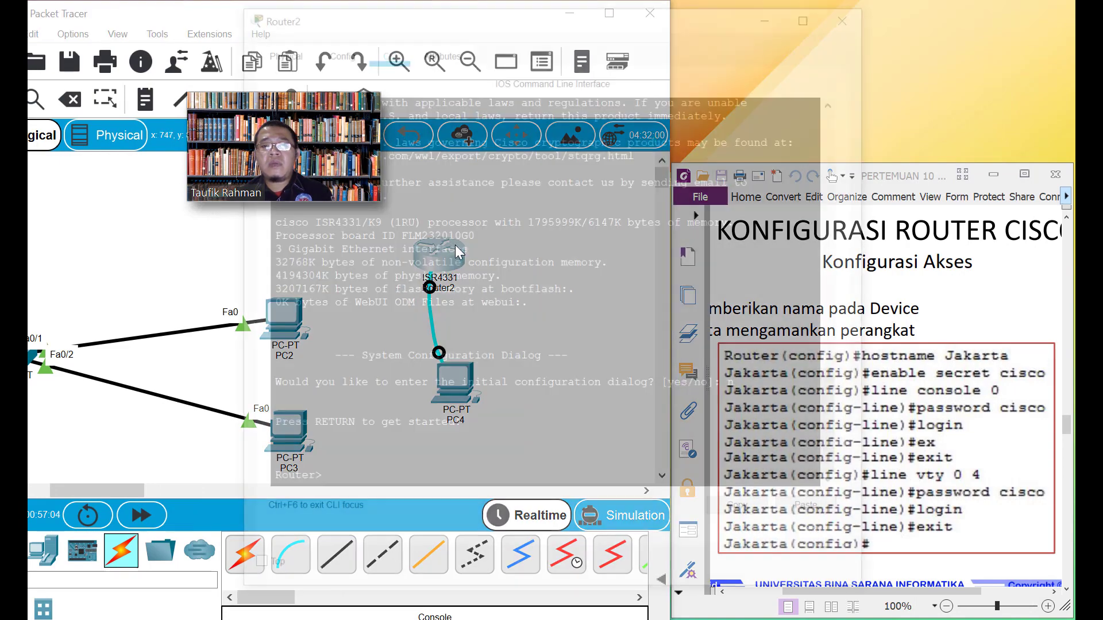
left_click_drag(548, 26, 350, 65)
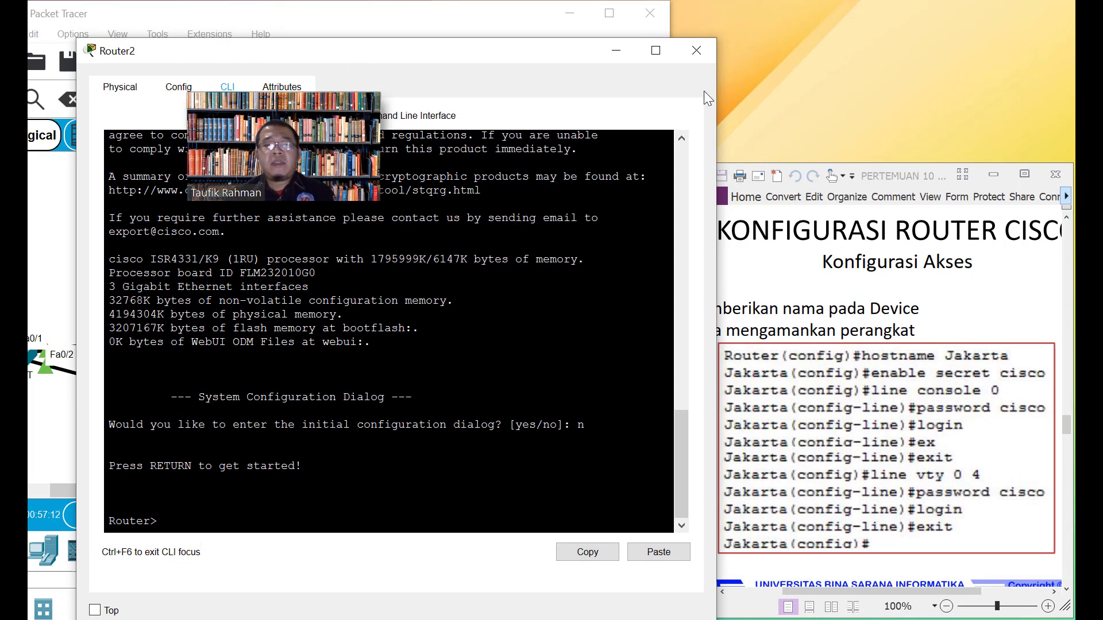
mouse_move(897, 183)
left_mouse_down()
mouse_move(896, 154)
mouse_move(897, 174)
left_mouse_up()
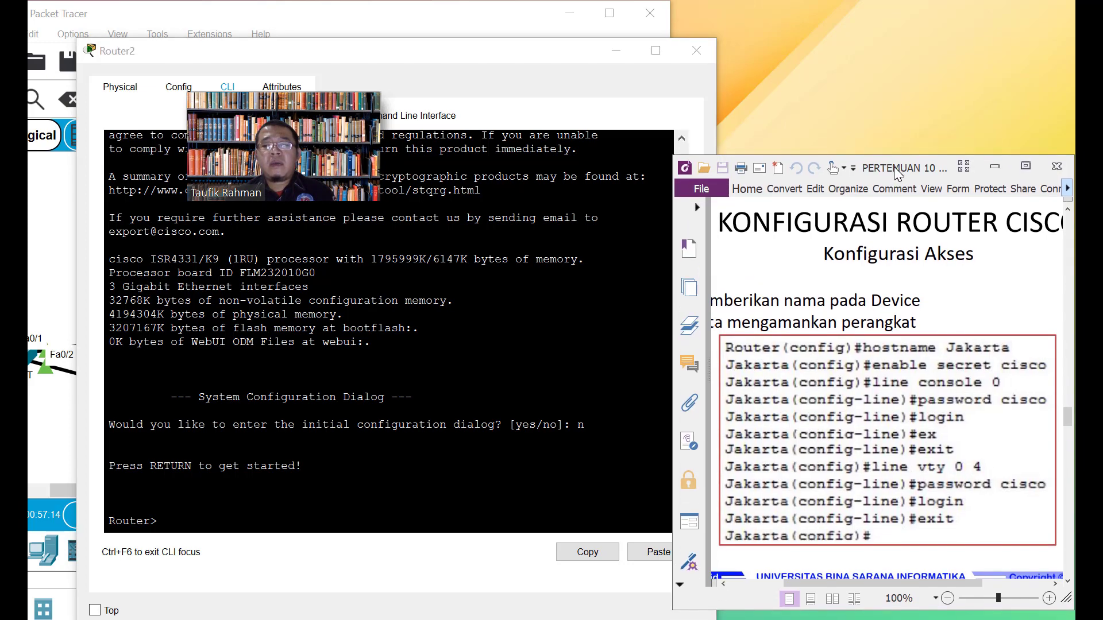
left_click(109, 506)
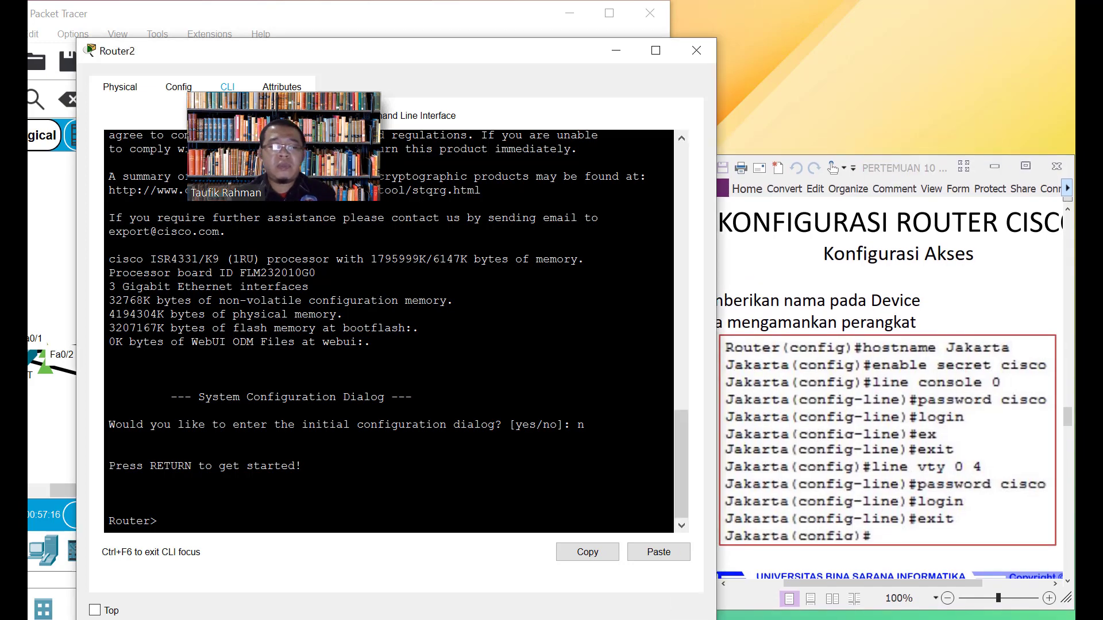
Enter privileged mode with enable, then global configuration with configure terminal
key("Return")
type("ena")
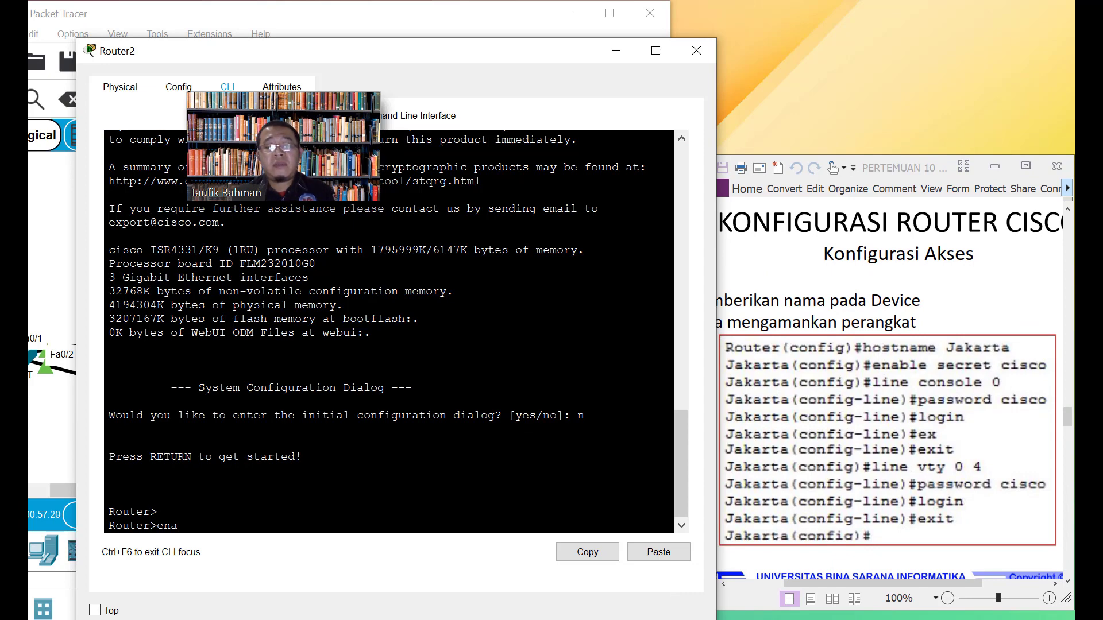
type("ble")
key("Return")
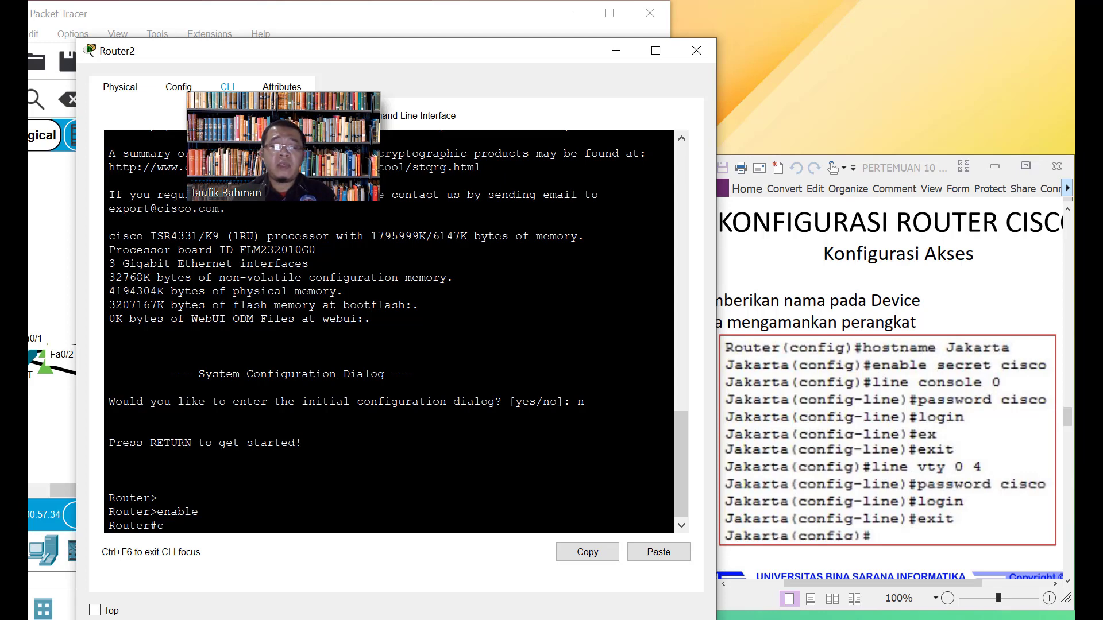
type("onfigur")
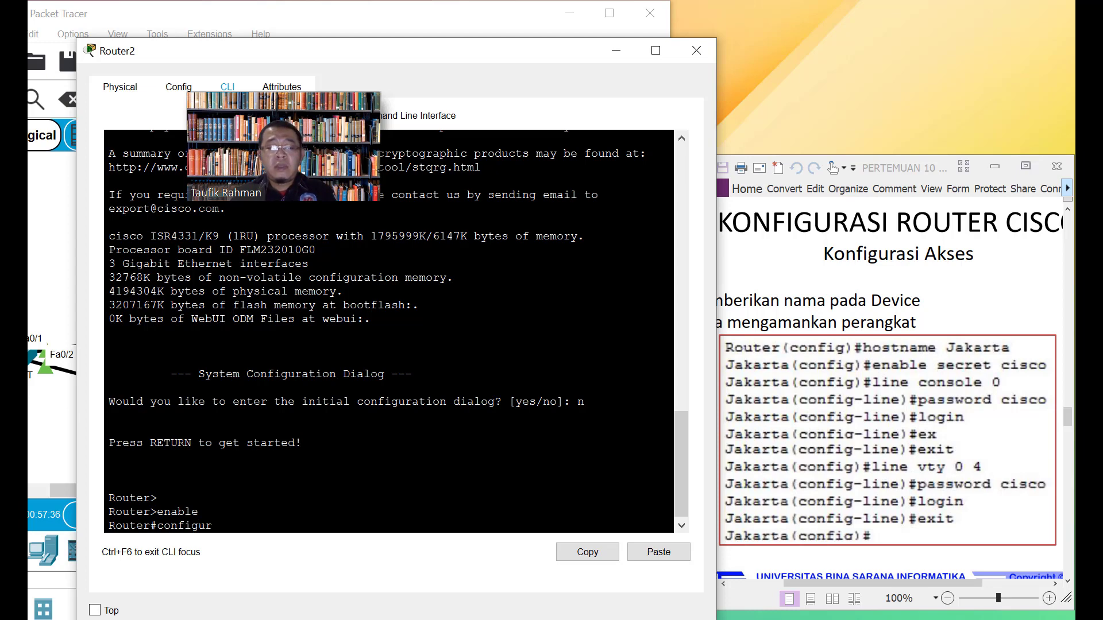
type("e")
type(" terminal")
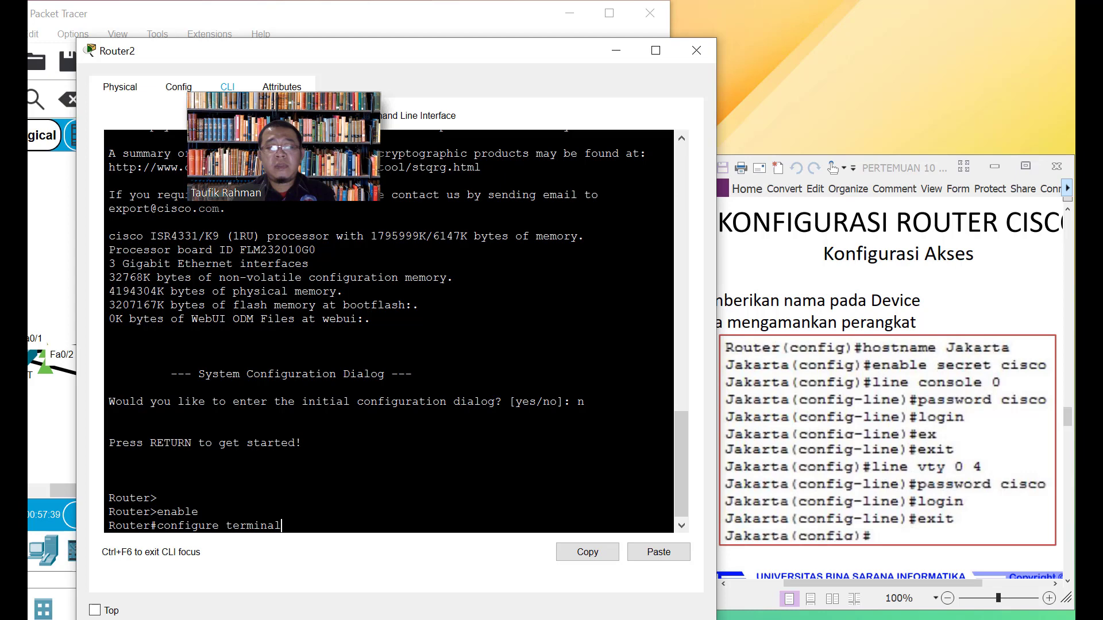
key("Return")
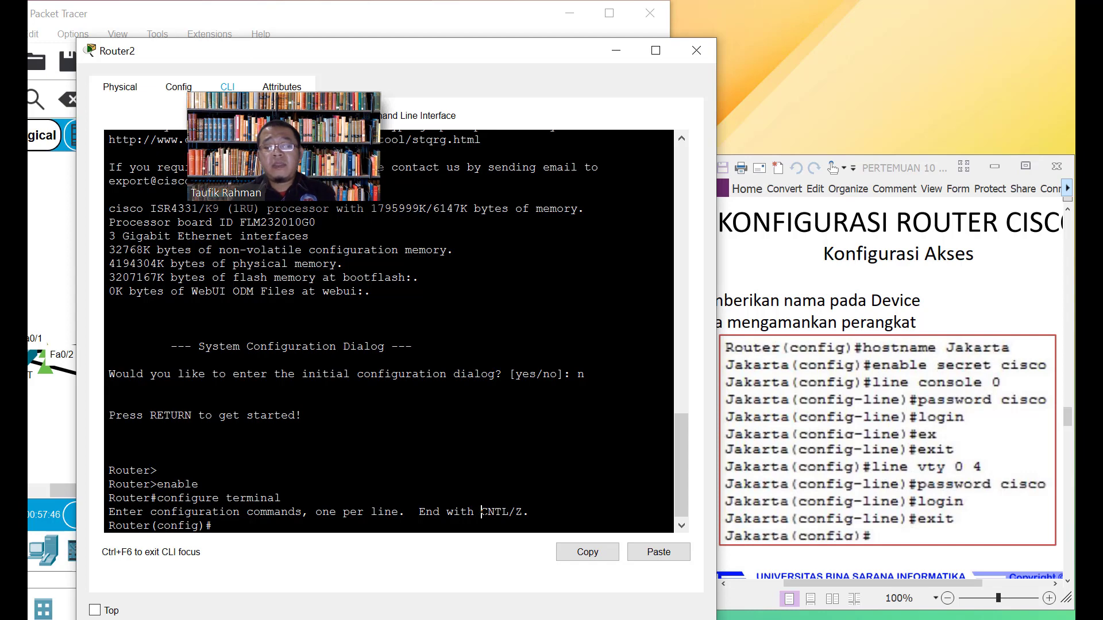
type("hostname")
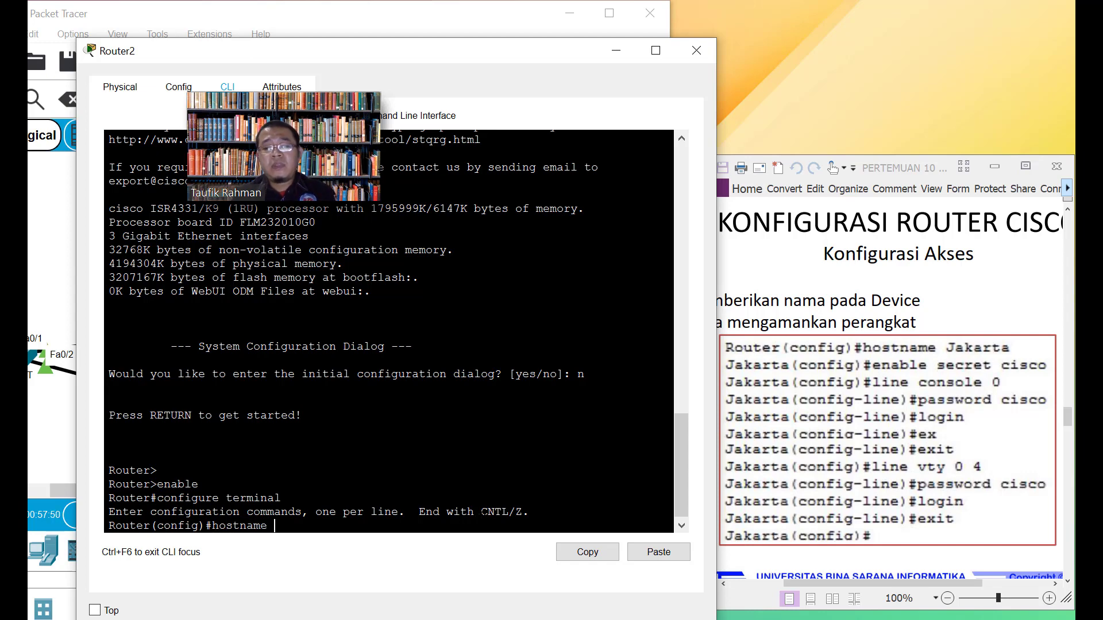
type(" Bekasi")
Rename the router to Bekasi and set an enable secret
key("Return")
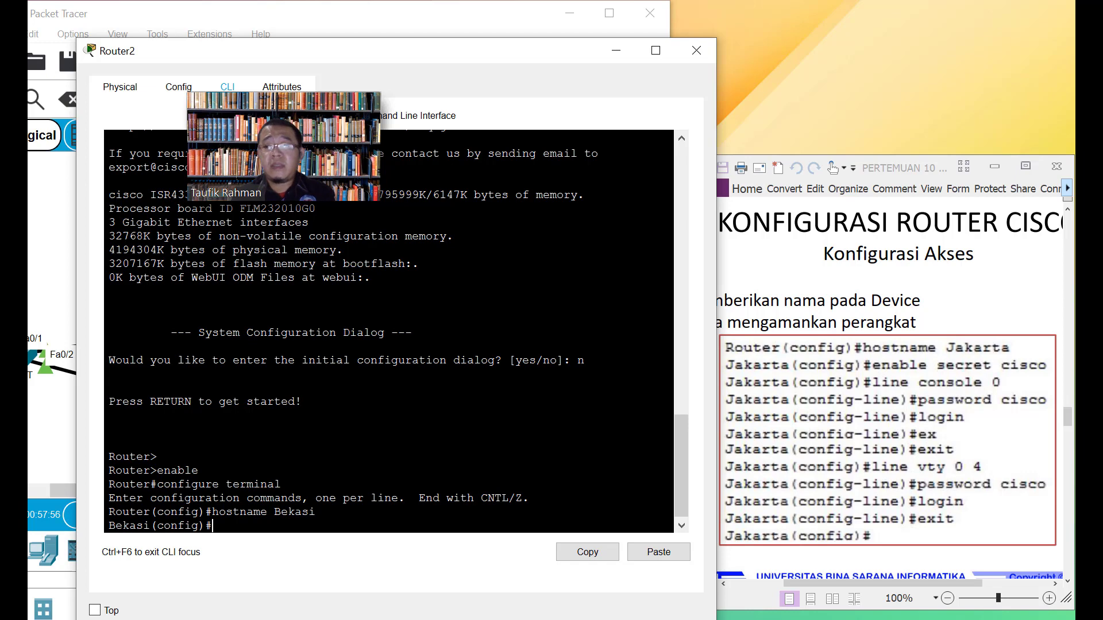
type("enab")
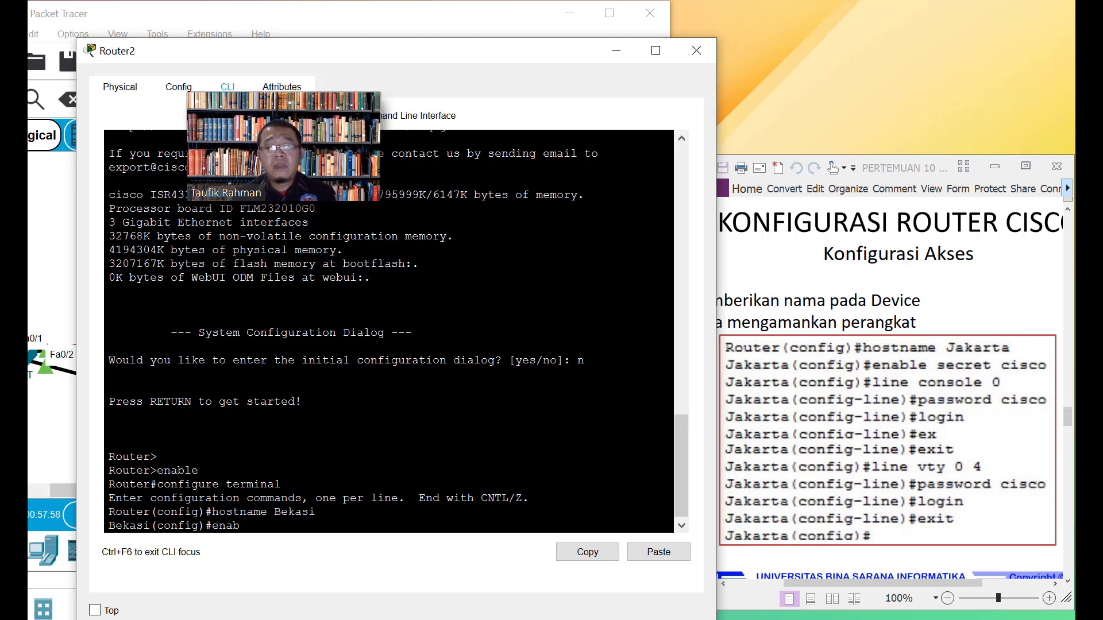
type("le")
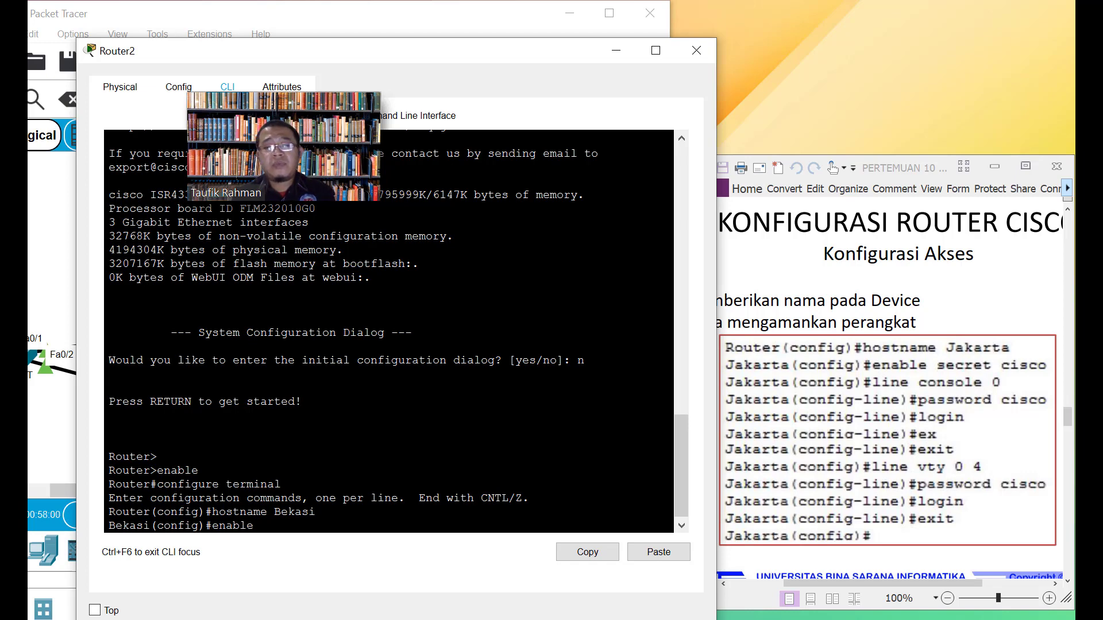
type(" secre")
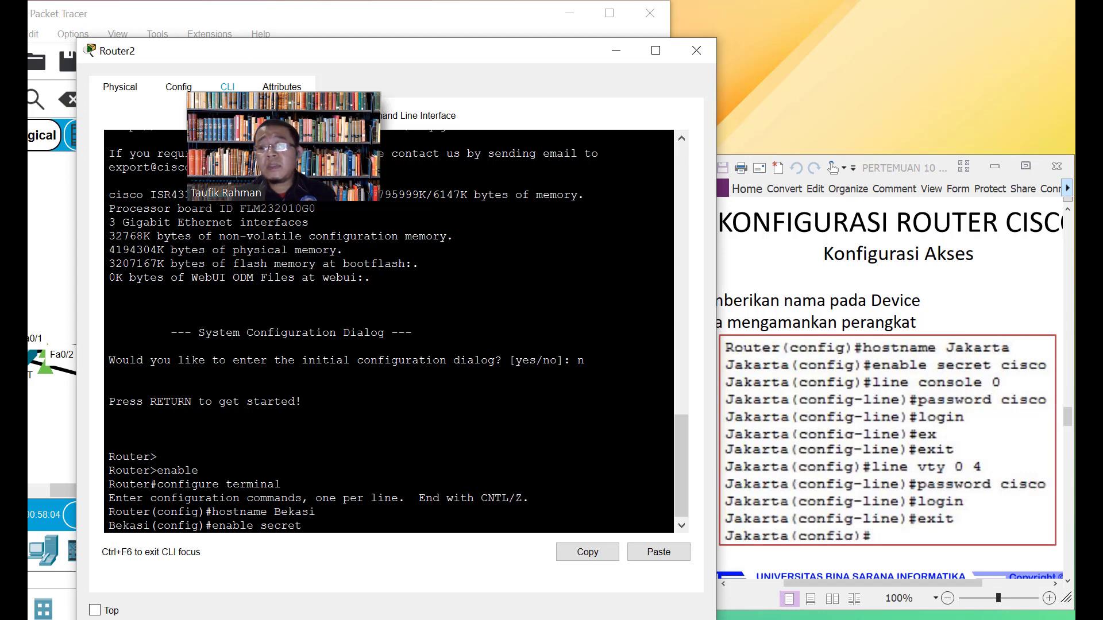
type("t ")
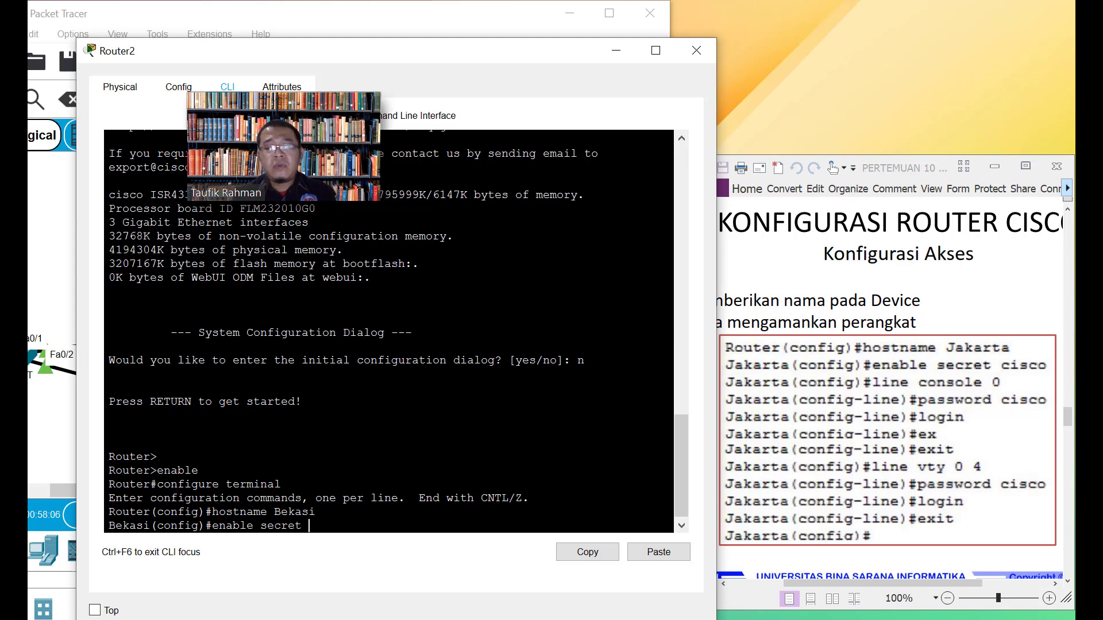
type("cisco")
key("Return")
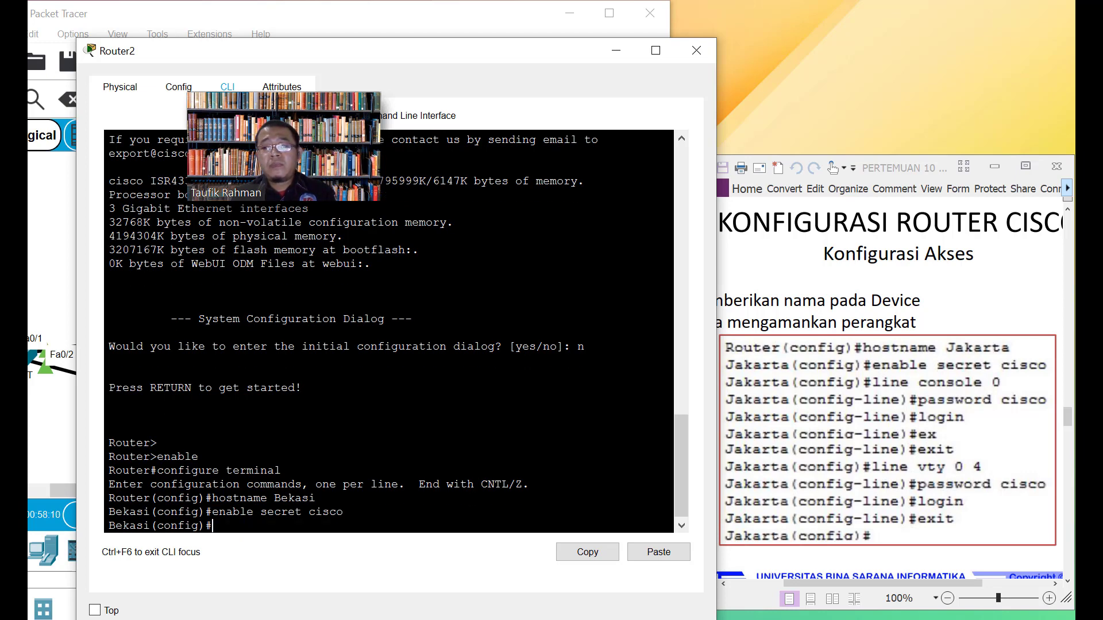
Give console line 0 a password and require login
type("line")
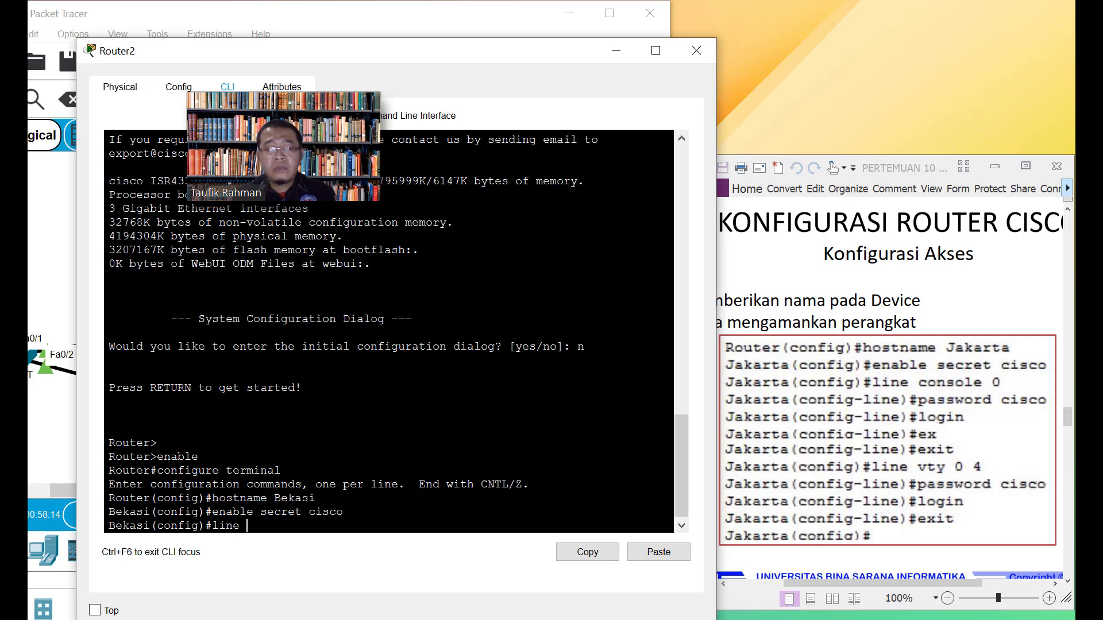
type(" console")
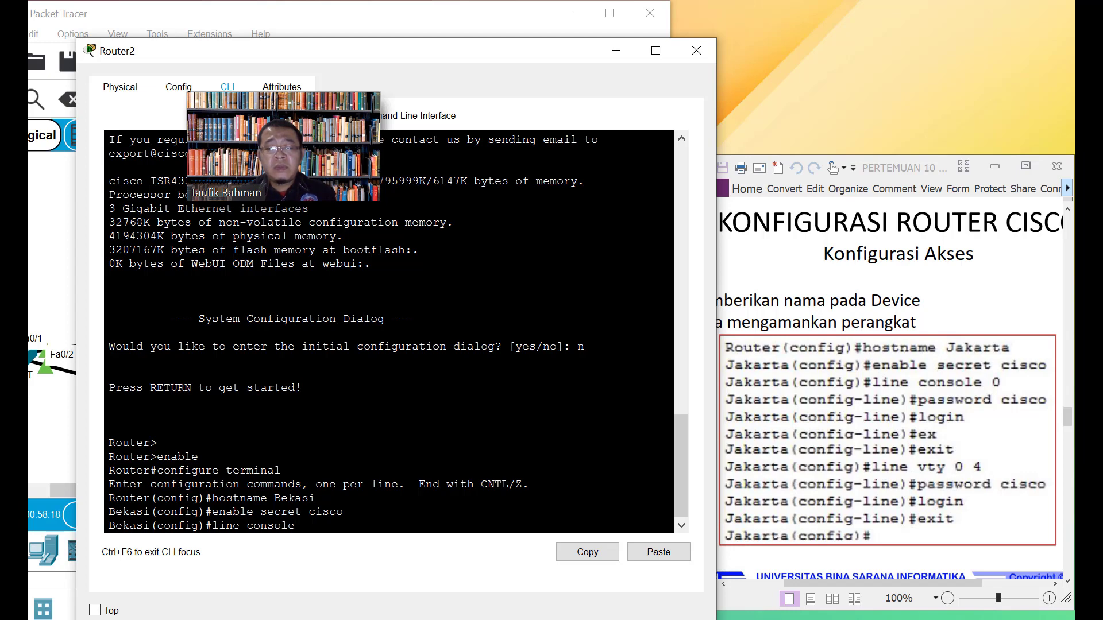
type(" 0")
key("Return")
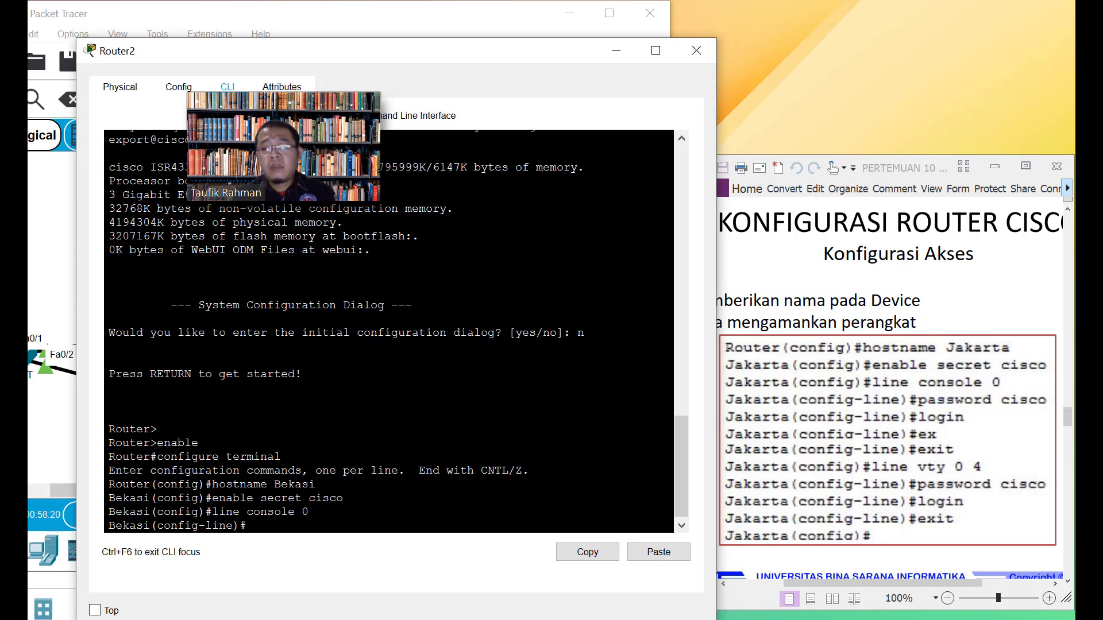
type("pass")
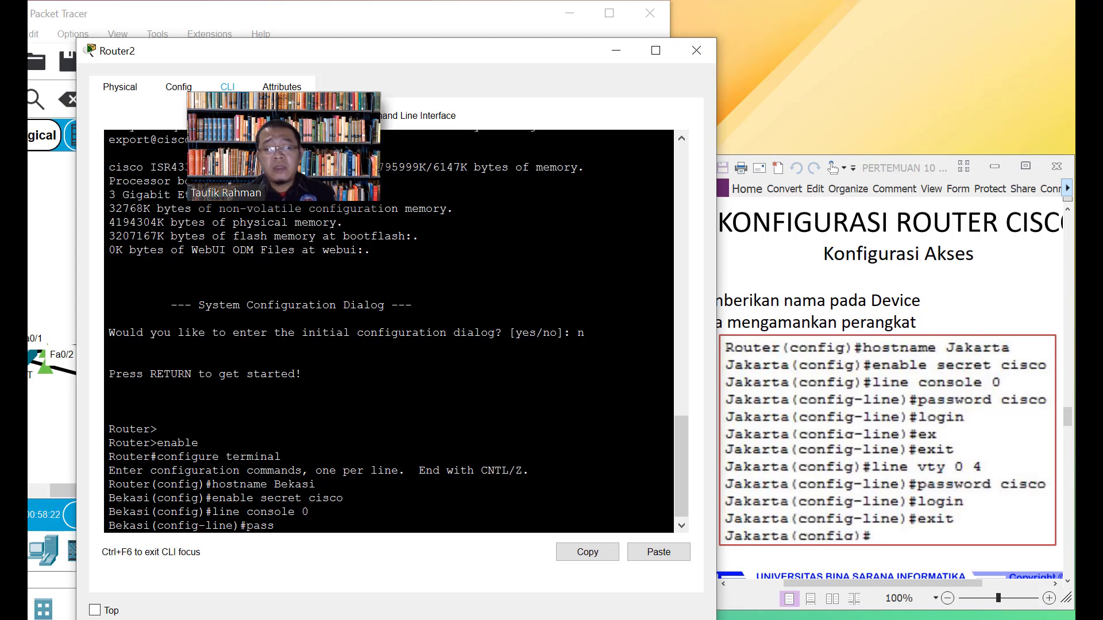
type("word")
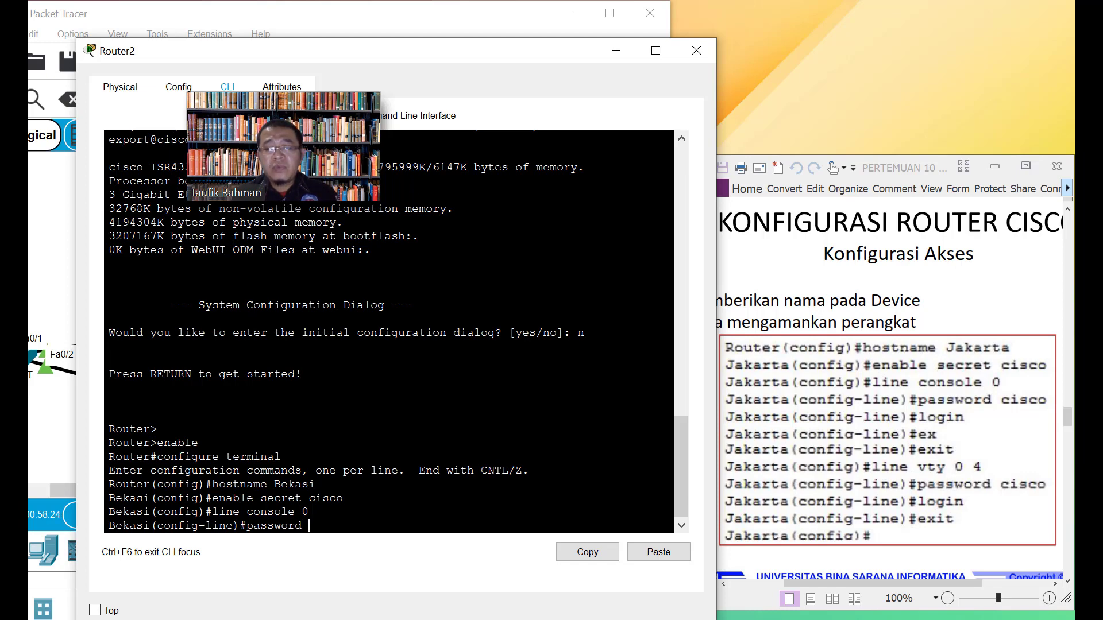
type(" cisco")
key("Return")
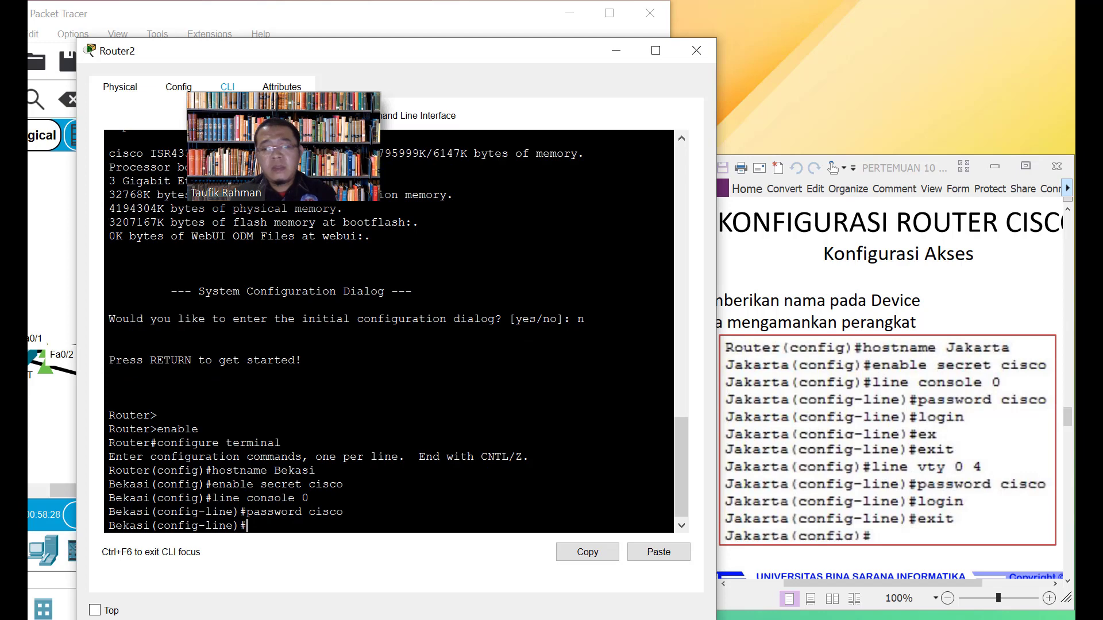
type("login")
key("Return")
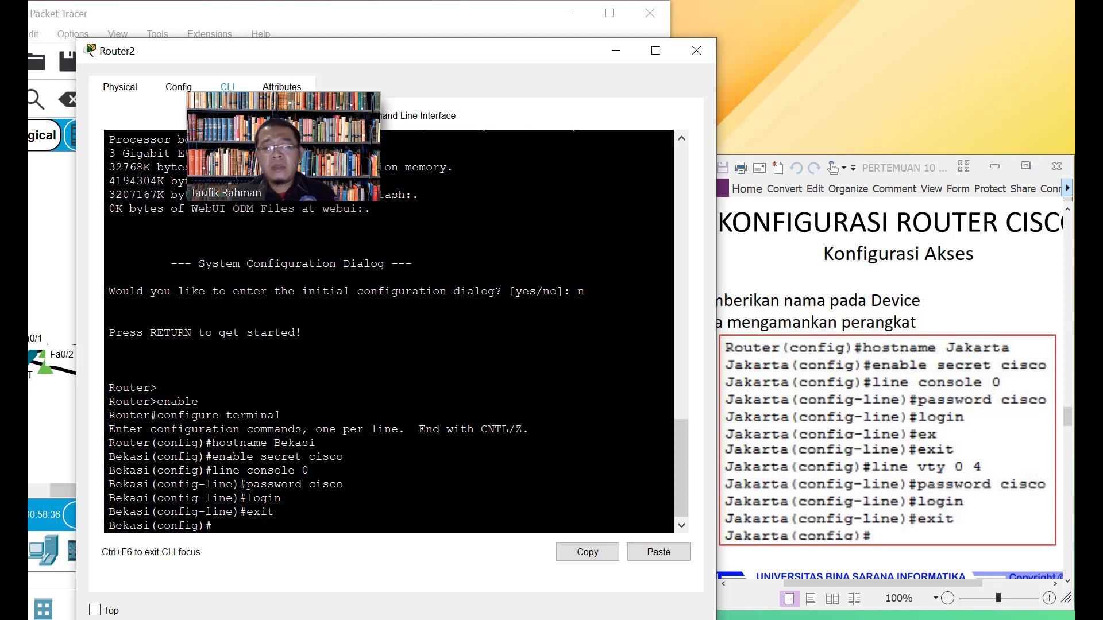
Give vty lines 0 4 a password with login, then exit to Bekasi(config)#
type("line vty")
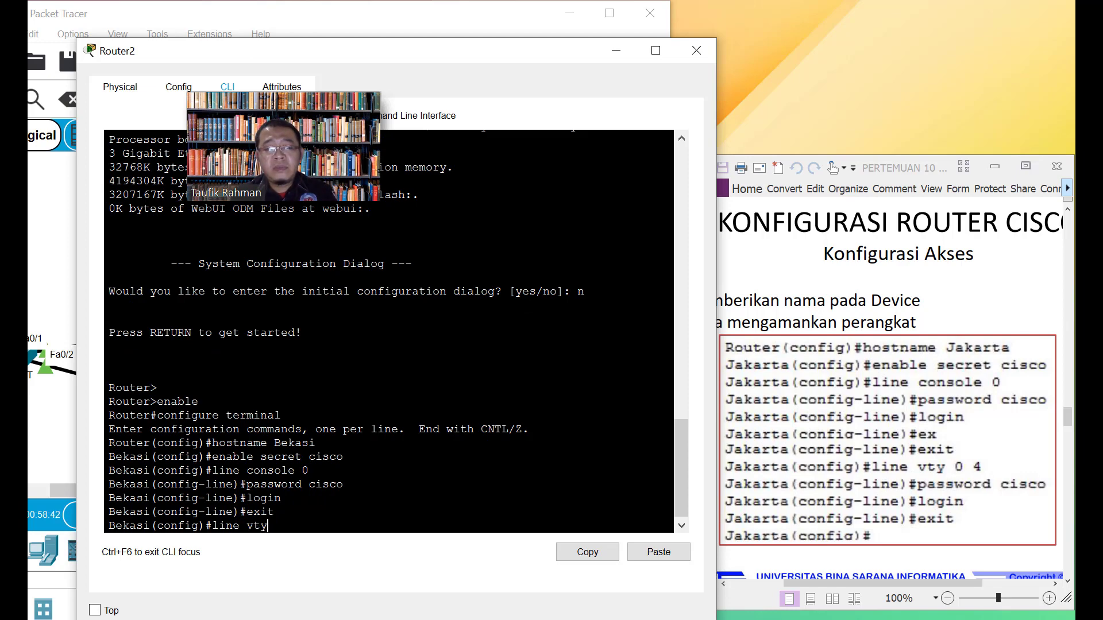
type(" 0 4")
key("Return")
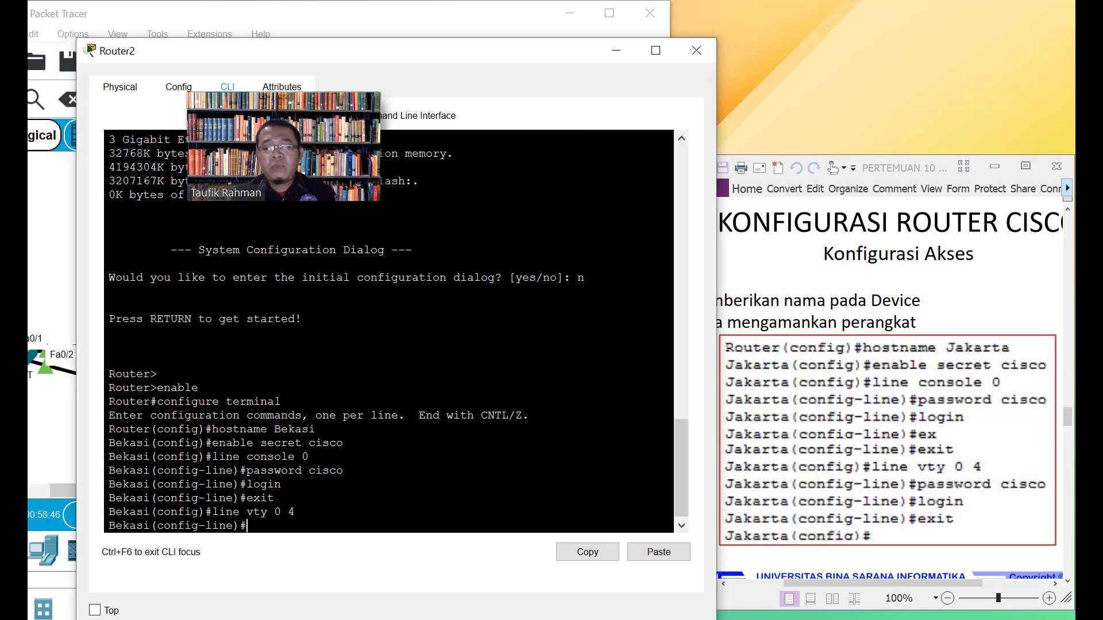
type("password")
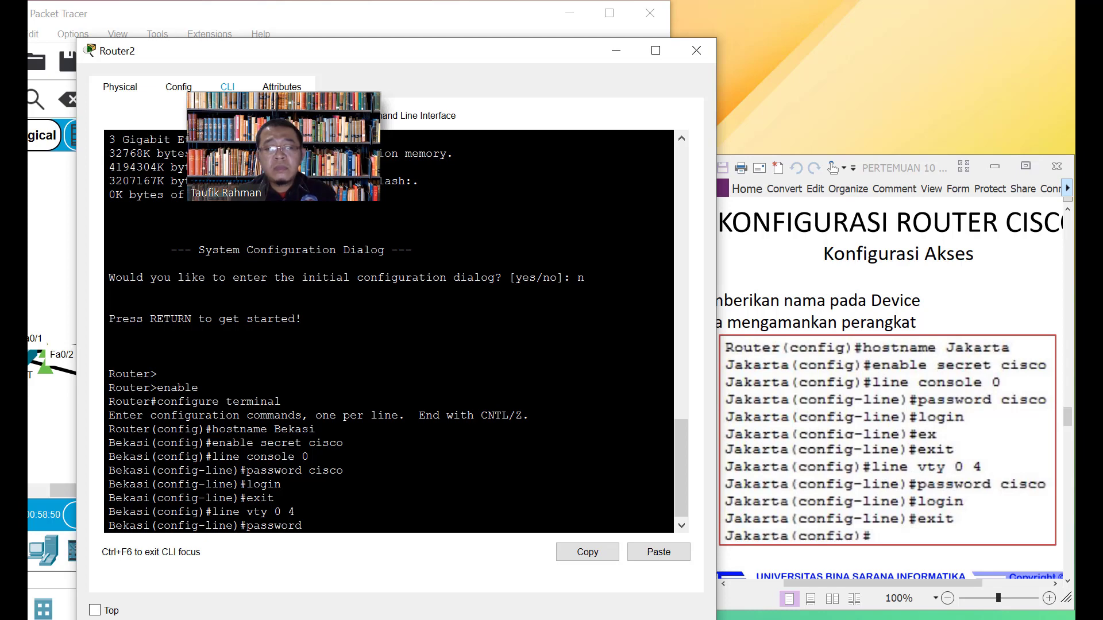
type(" cis")
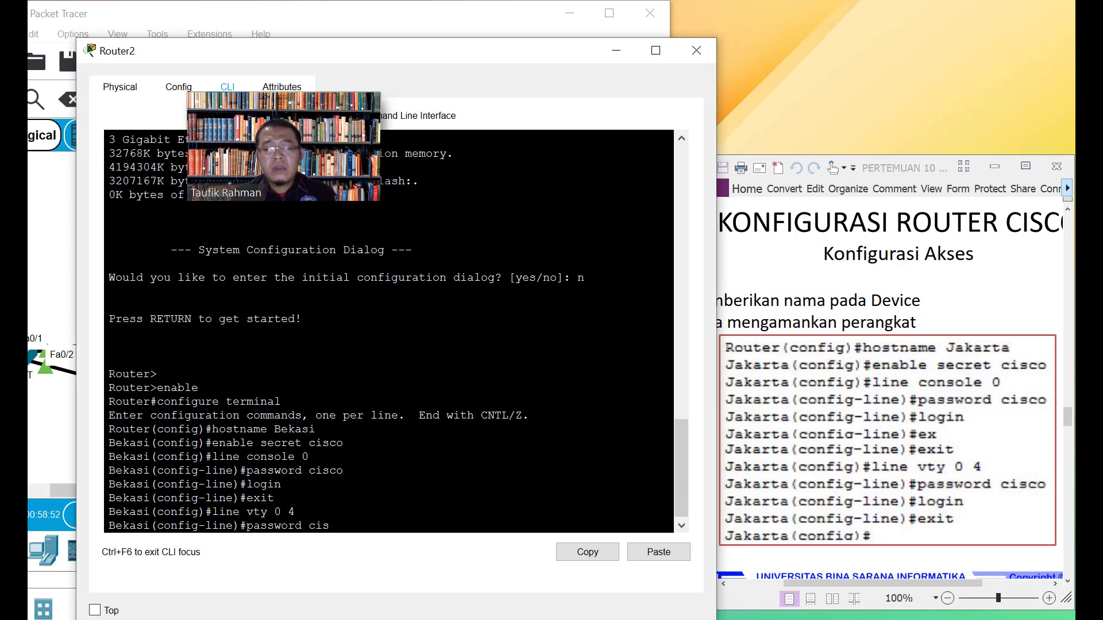
type("co")
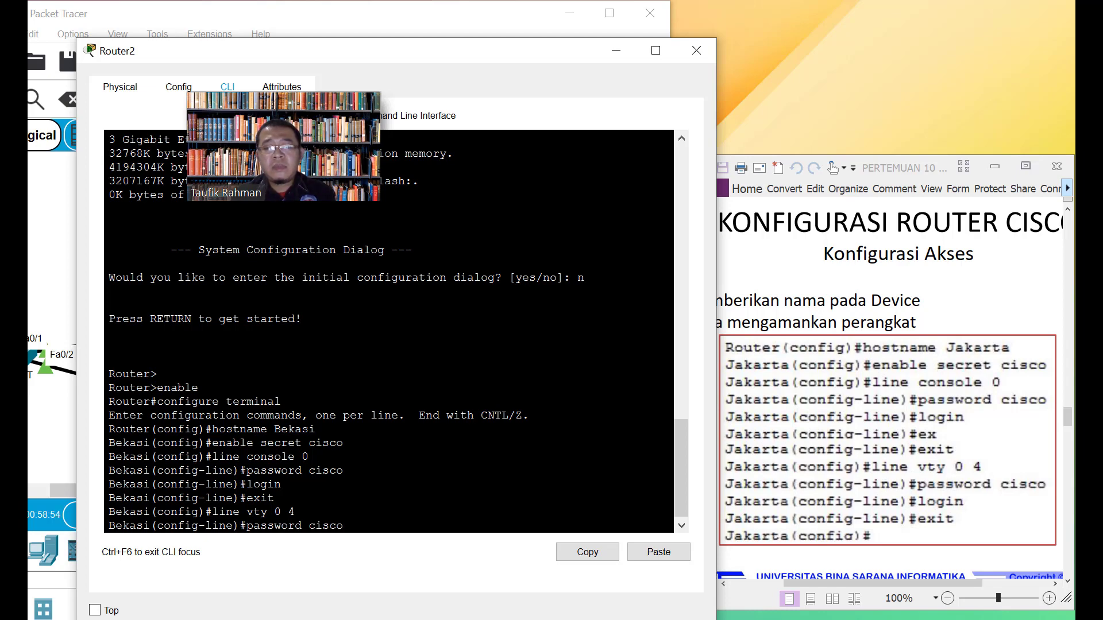
key("Return")
type("login")
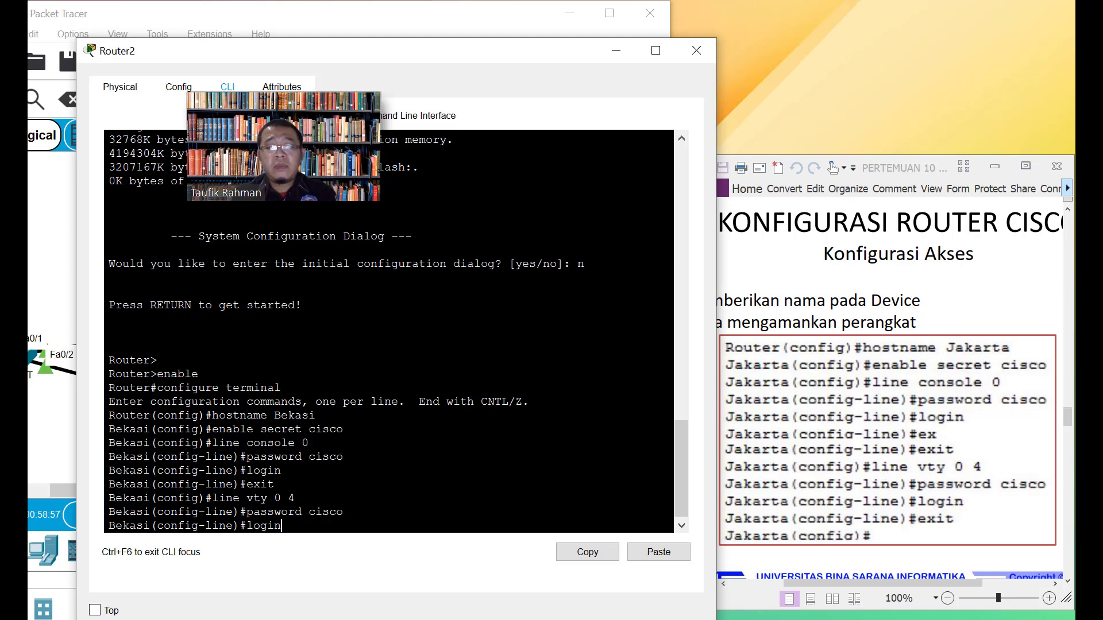
key("Return")
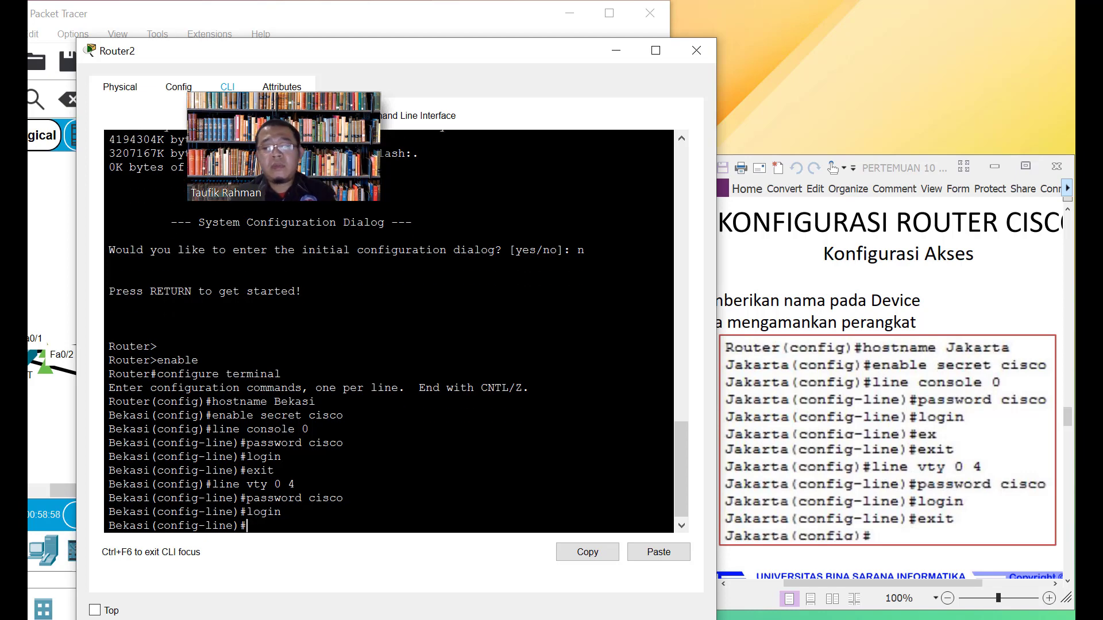
type("exit")
key("Return")
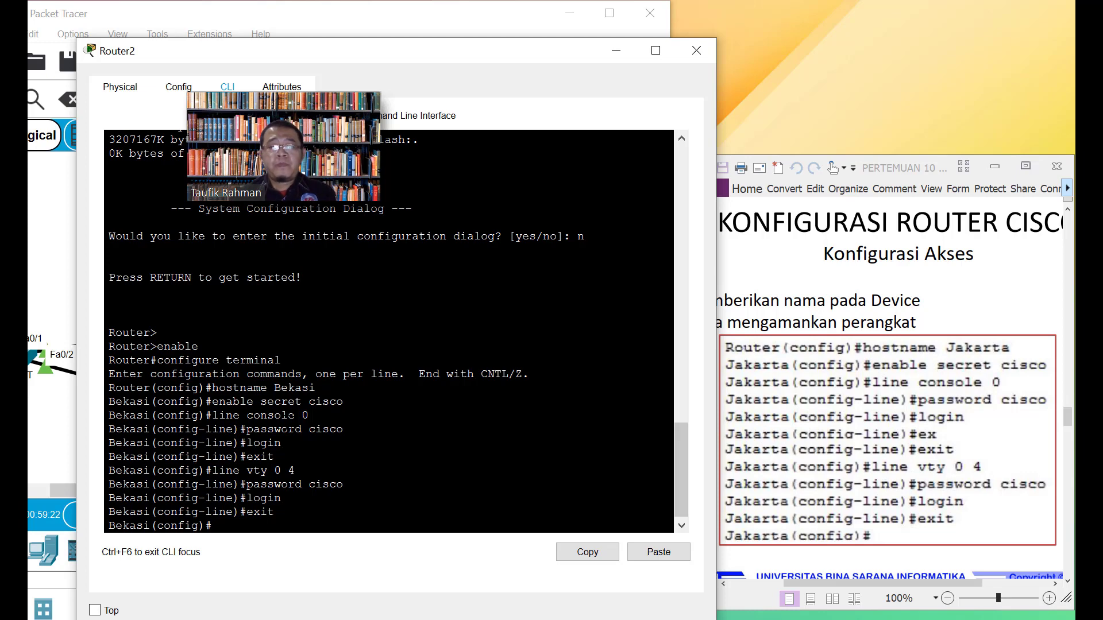
Scroll the handout to the show run example and zoom it out to 75% to fit
left_click(913, 167)
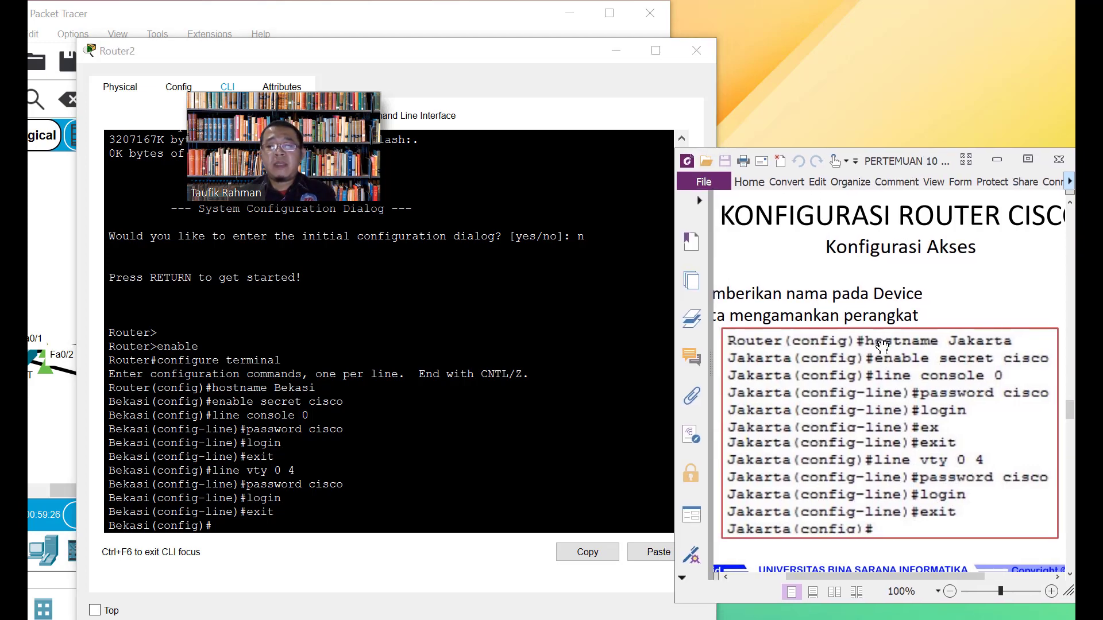
scroll(868, 359, "down", 5)
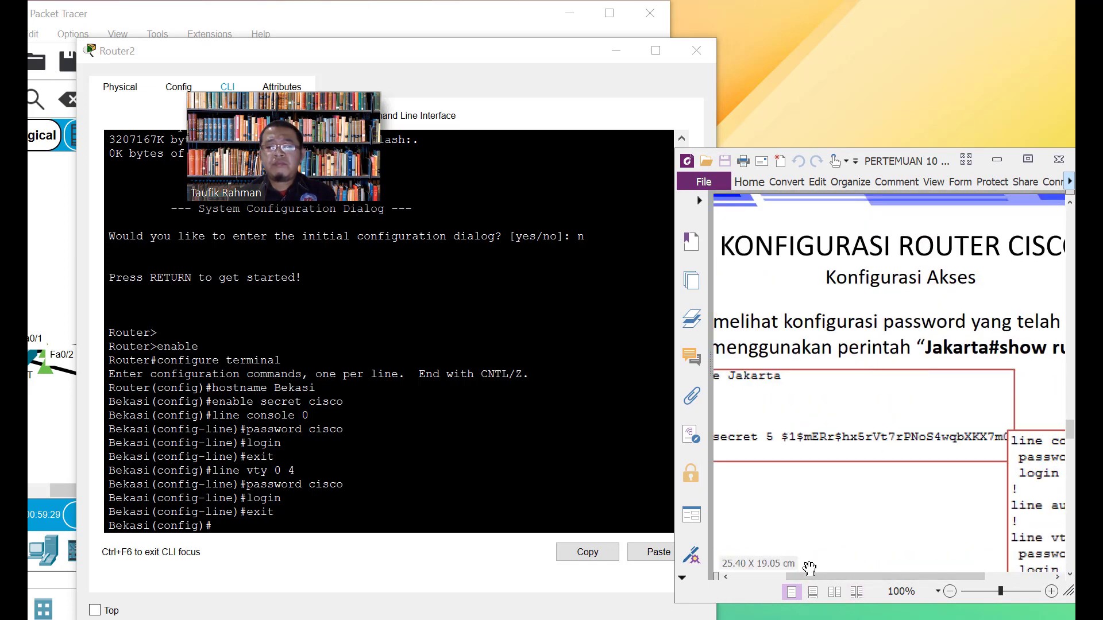
left_click(950, 591)
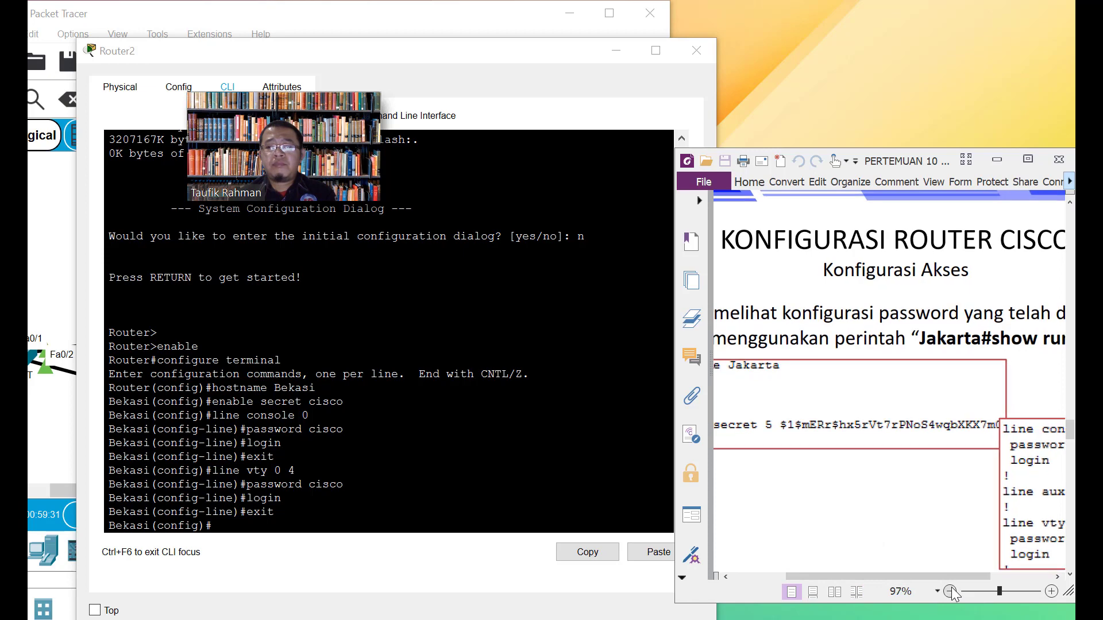
left_click(952, 591)
left_click(951, 591)
left_click(951, 592)
left_click(952, 592)
left_click(952, 592)
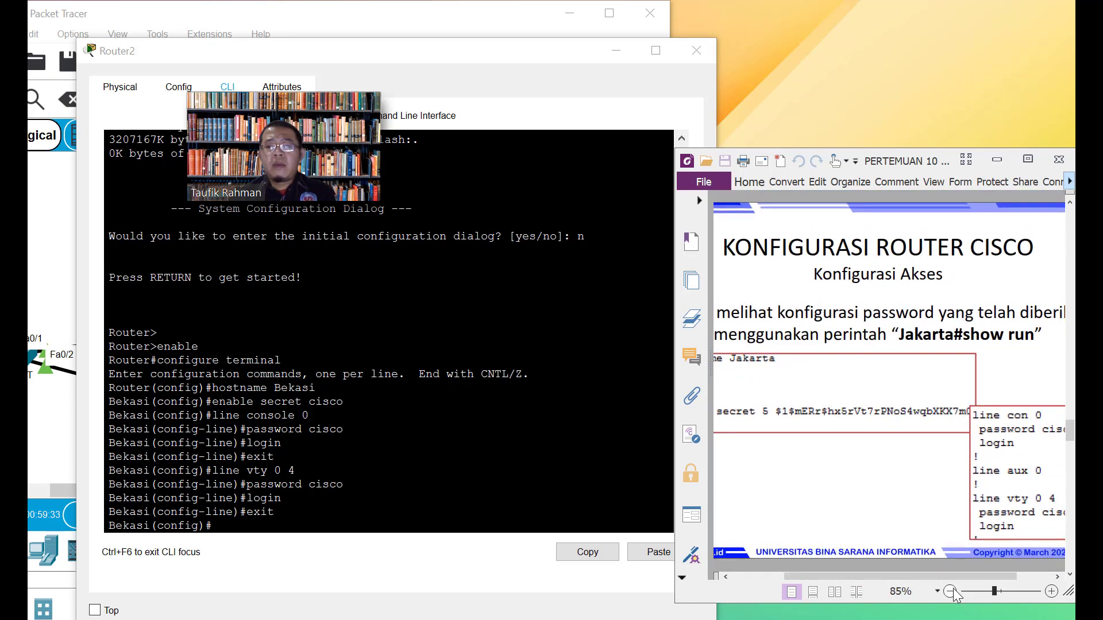
left_click(953, 592)
left_click(952, 592)
left_click(954, 592)
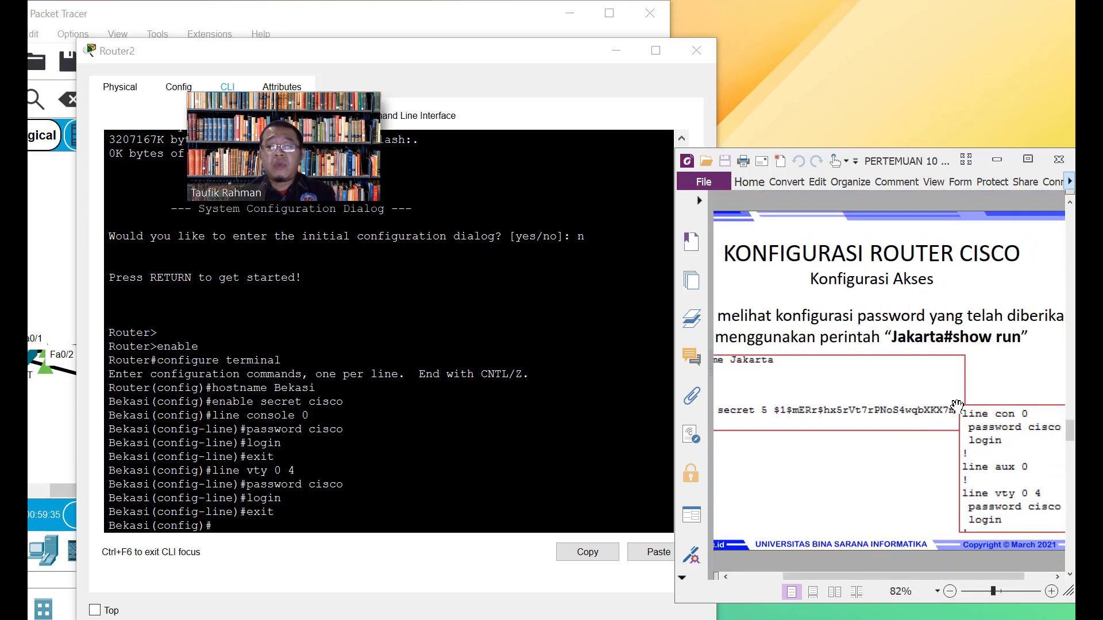
left_click(952, 592)
left_click(952, 591)
left_click(951, 592)
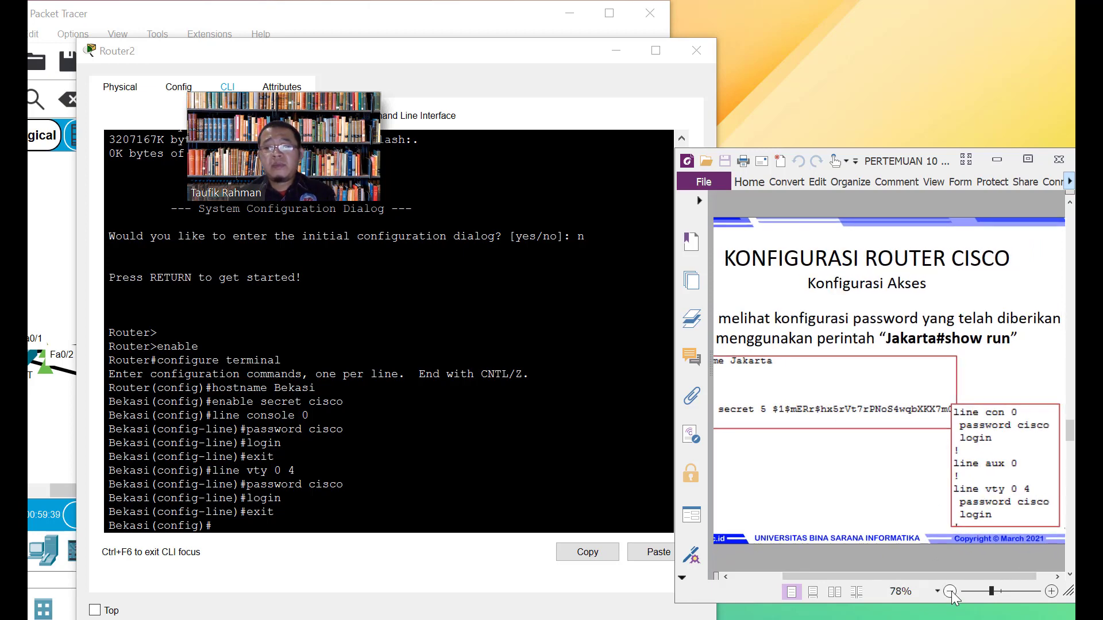
left_click(951, 591)
left_click(951, 592)
left_click(951, 591)
left_click(951, 591)
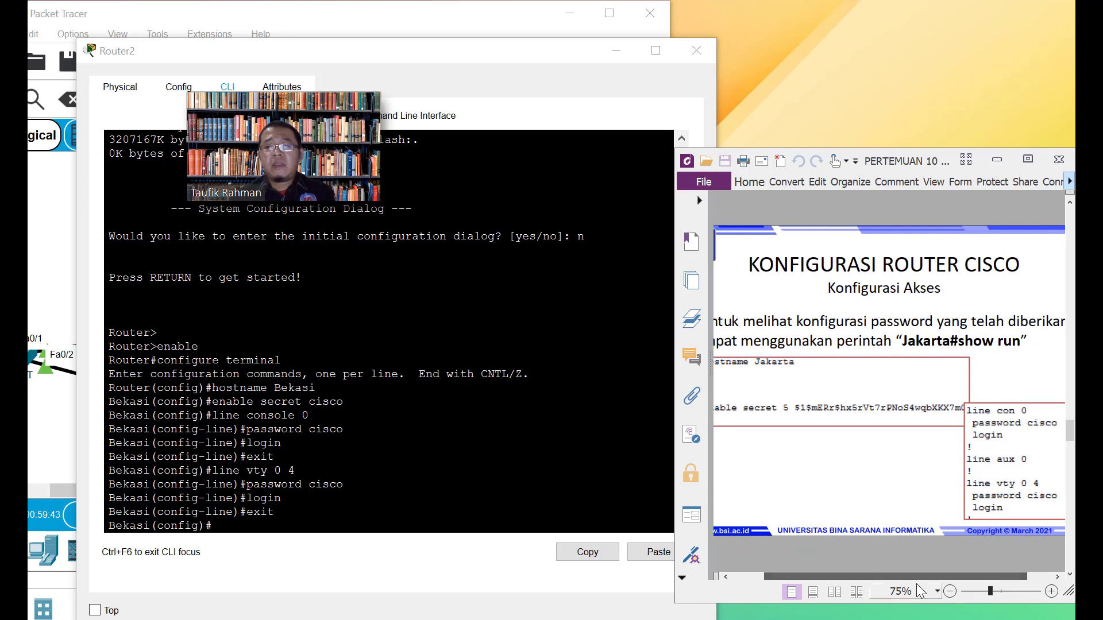
left_click(275, 512)
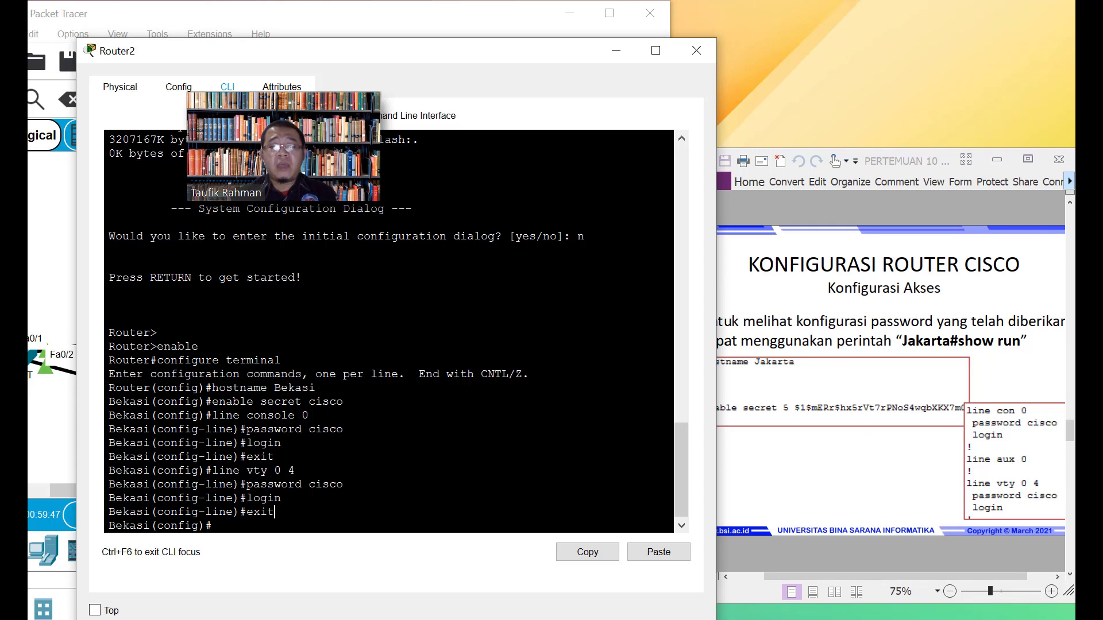
Exit configuration mode and save Bekasi's configuration with write, getting [OK]
key("Return")
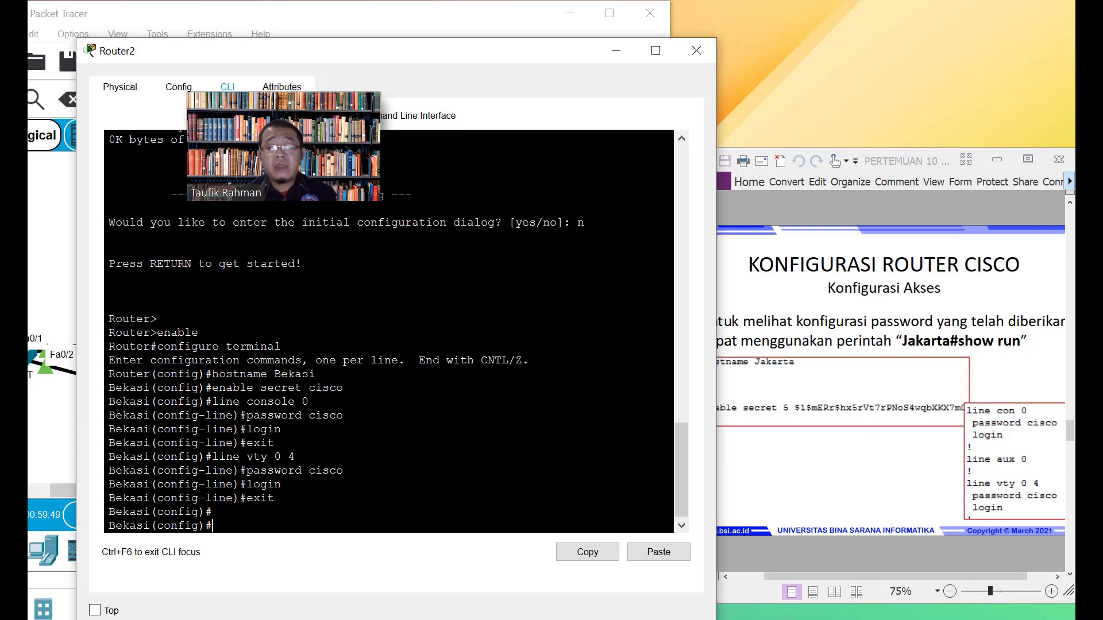
type("exit")
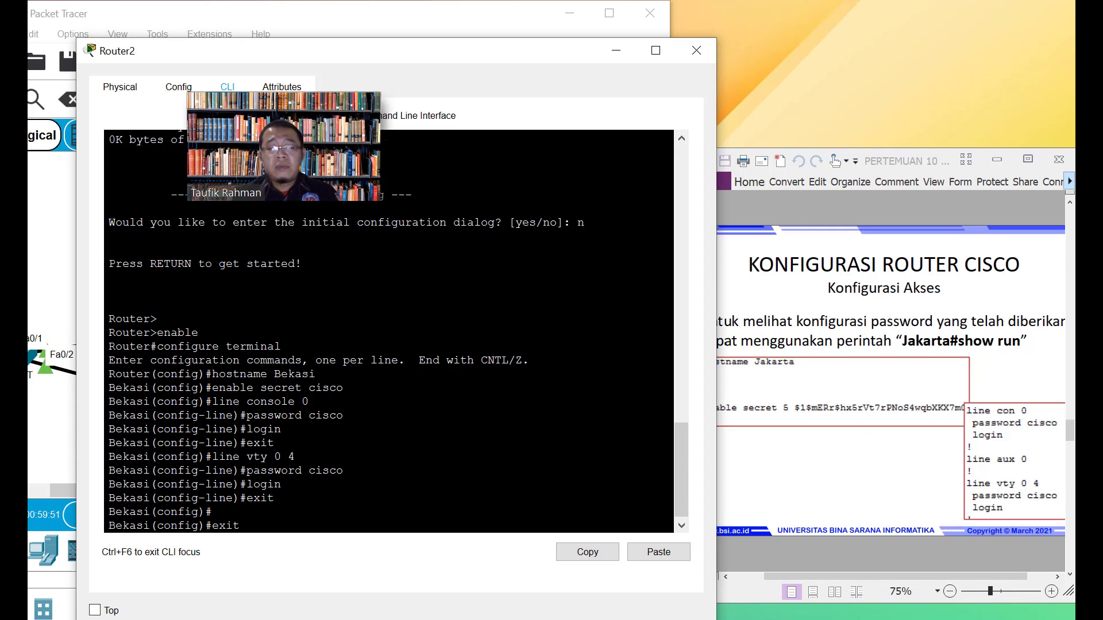
key("Return")
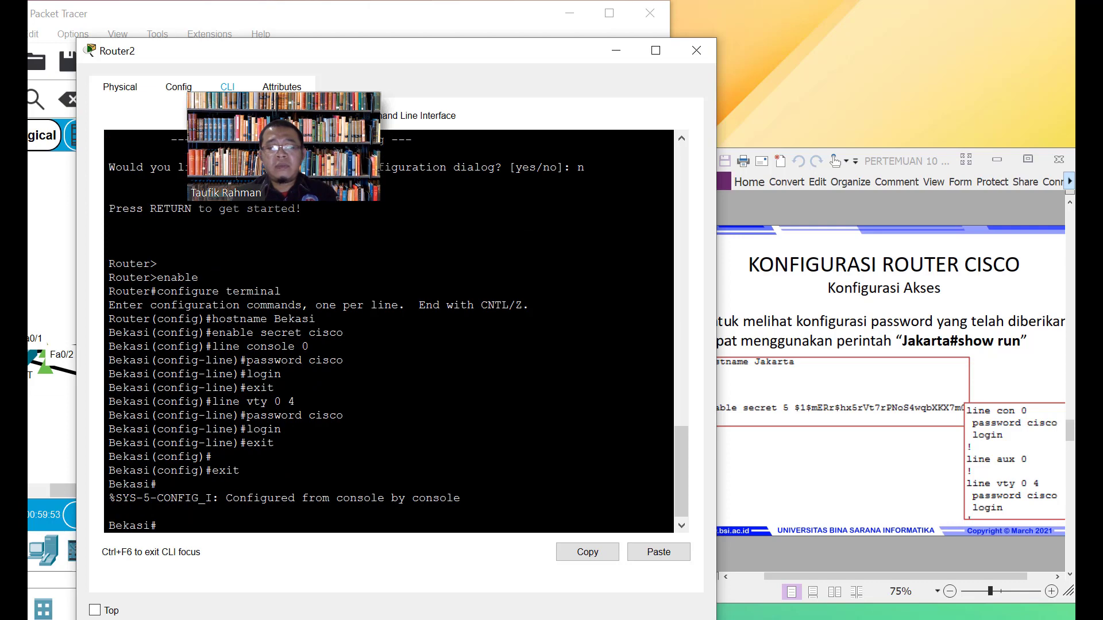
type("wri")
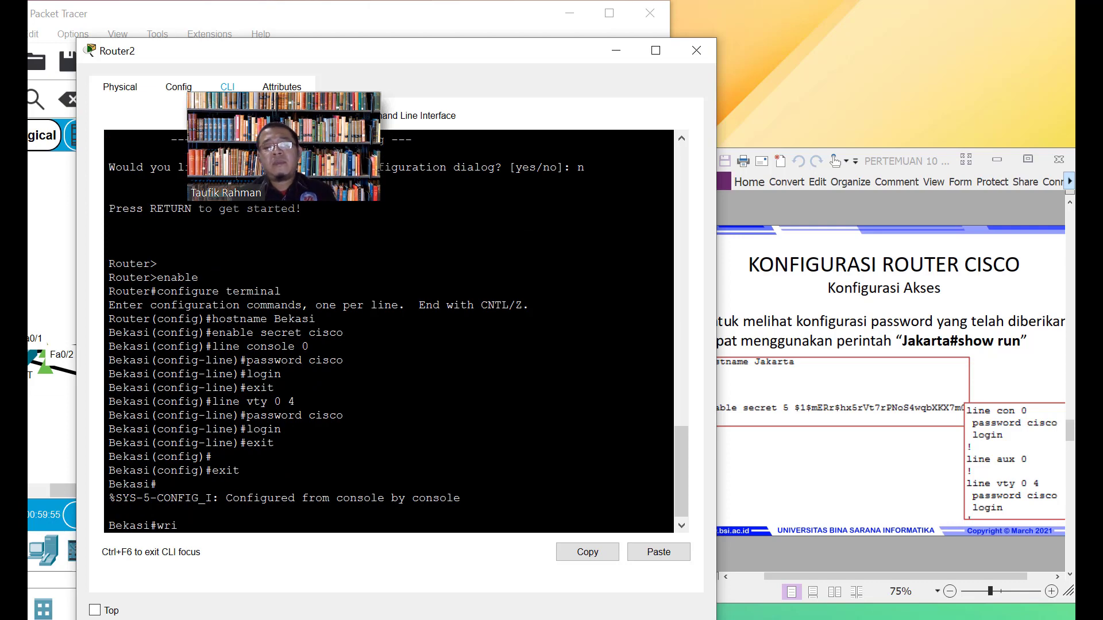
type("te")
key("Return")
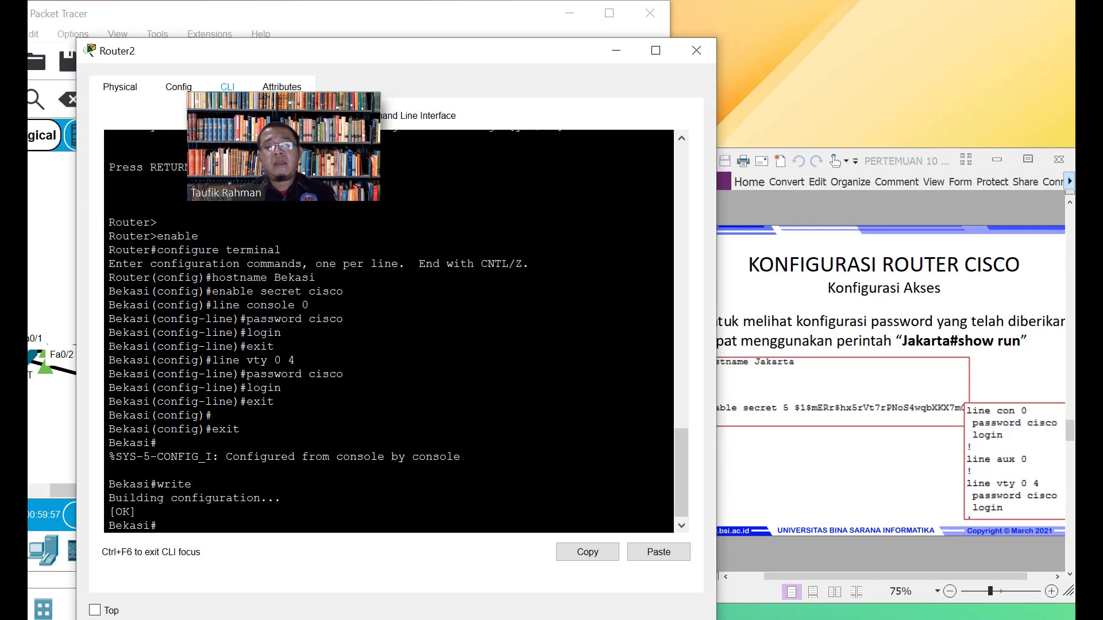
type("s")
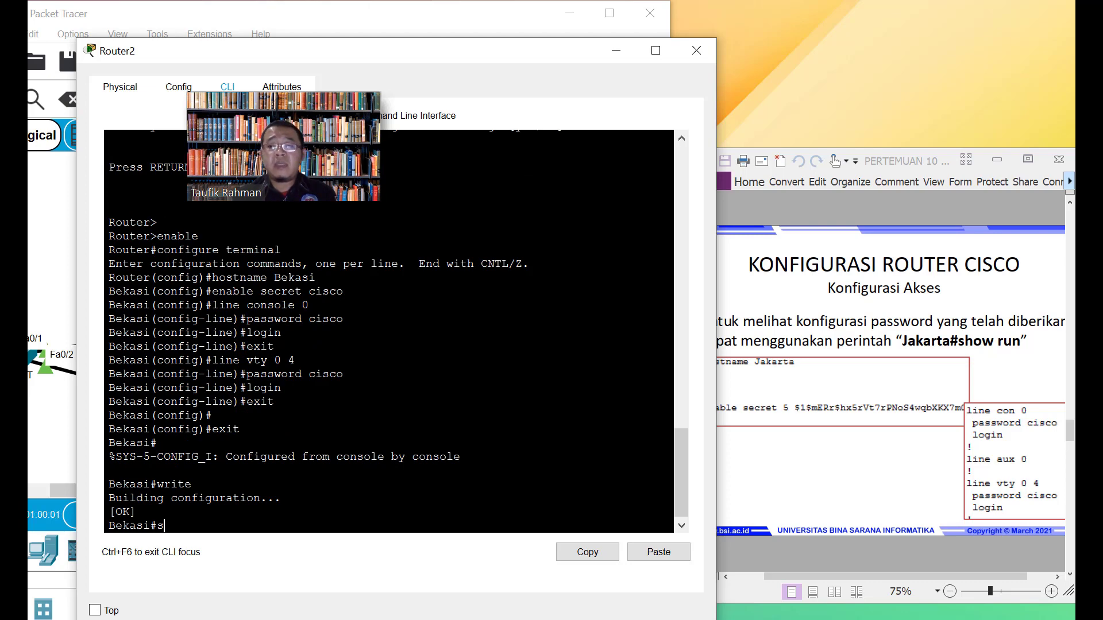
type("h ")
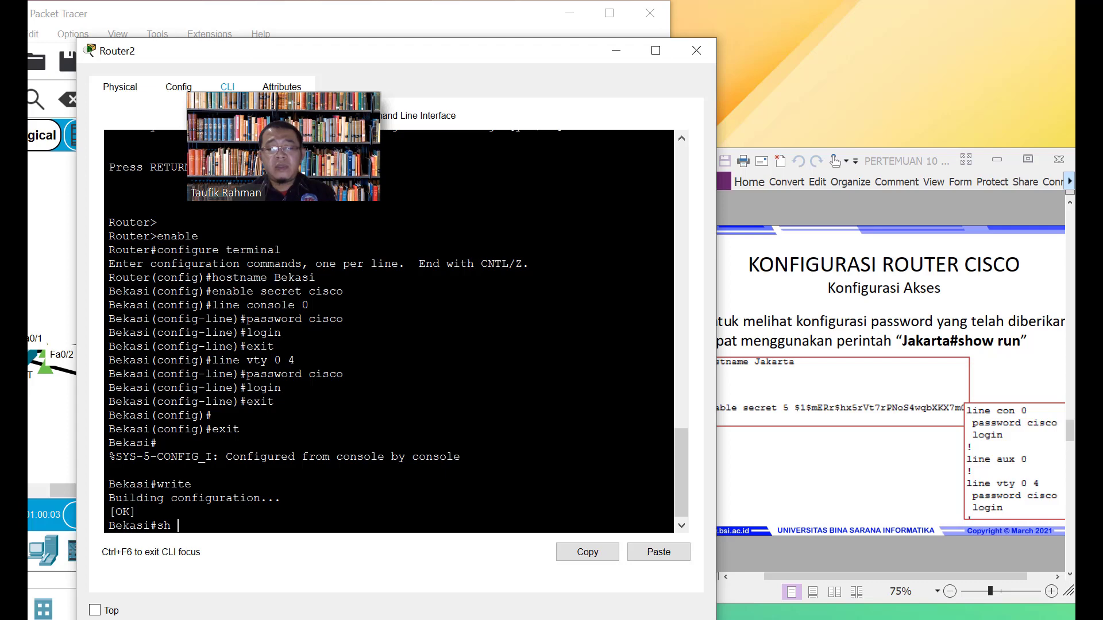
type("r")
type("ow ru")
type("n")
Page through Bekasi's running configuration and highlight the console and vty line settings
key("Return")
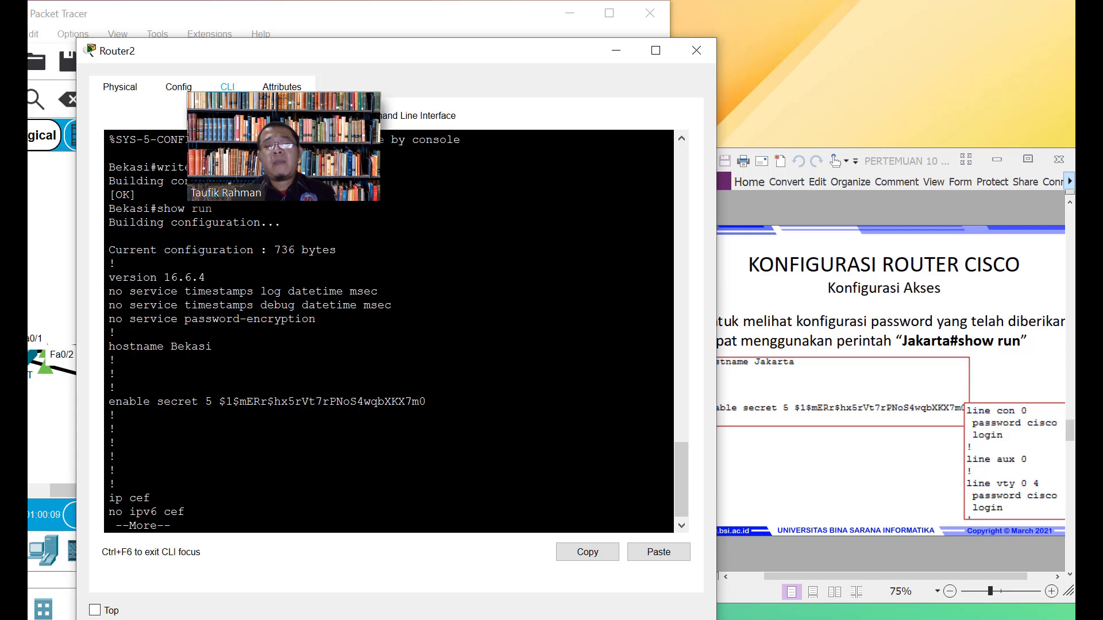
key("space")
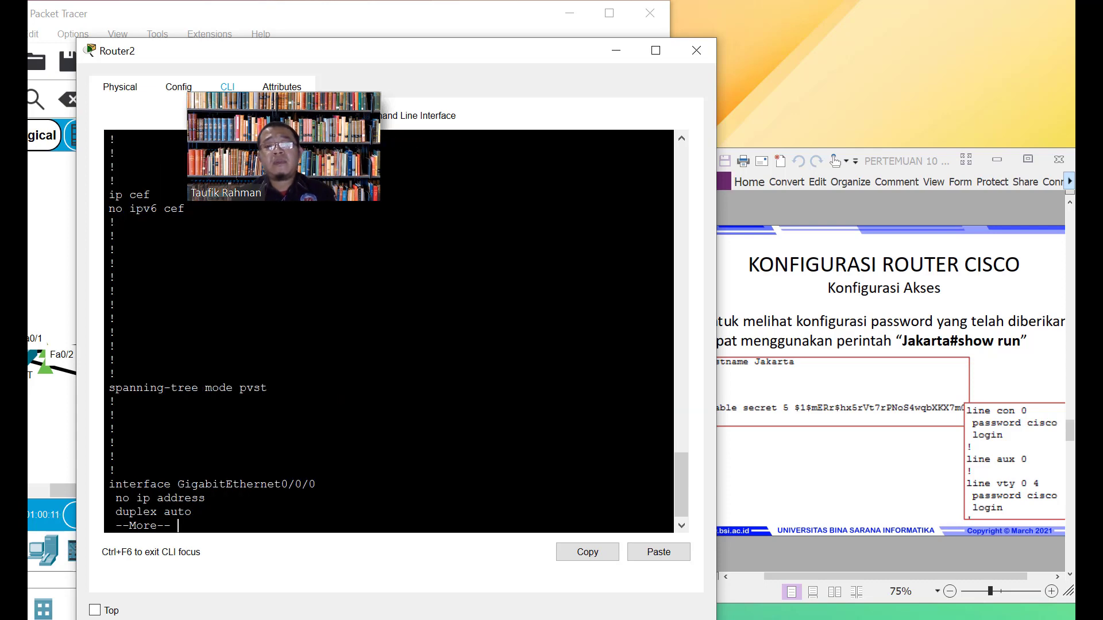
key("space")
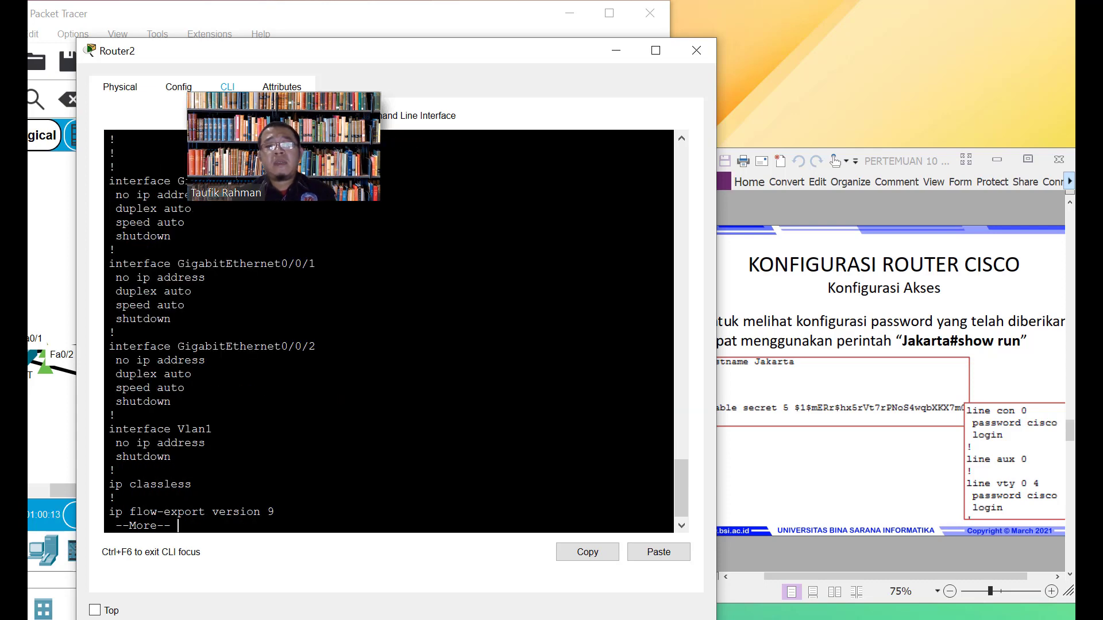
key("space")
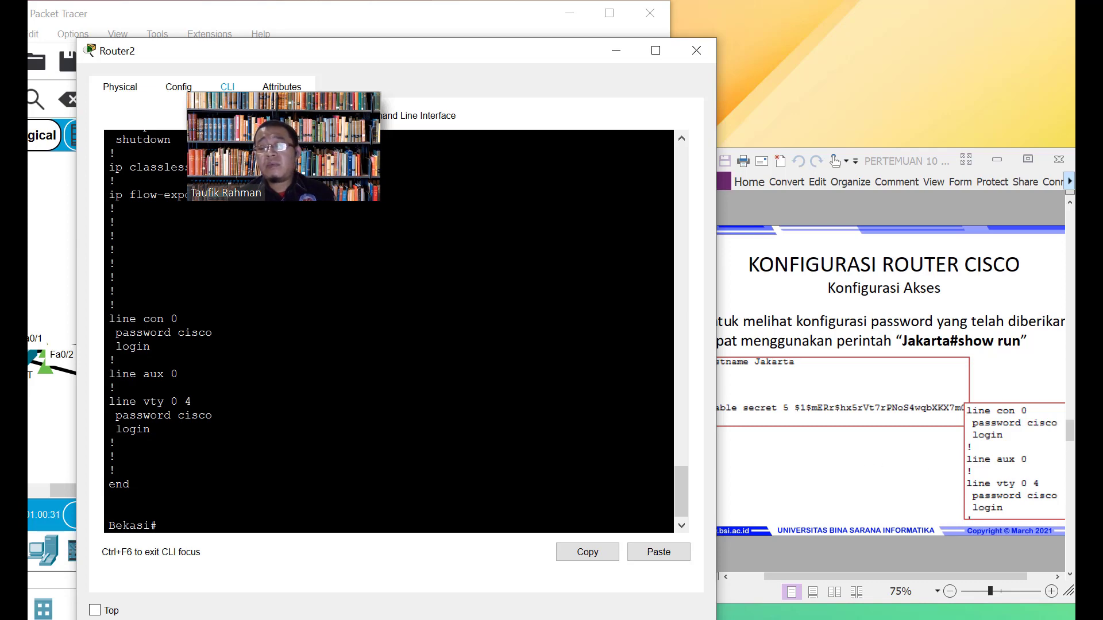
left_click_drag(116, 443, 109, 319)
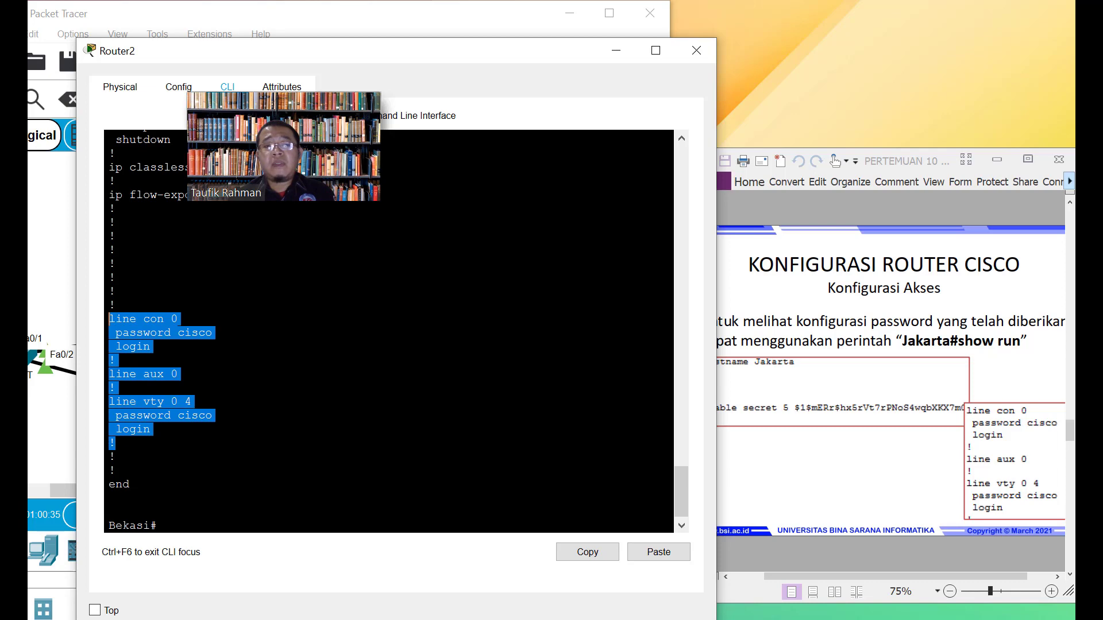
Bring the PDF slides forward and scroll to the Enskripsi Password / banner motd slide
left_click(131, 484)
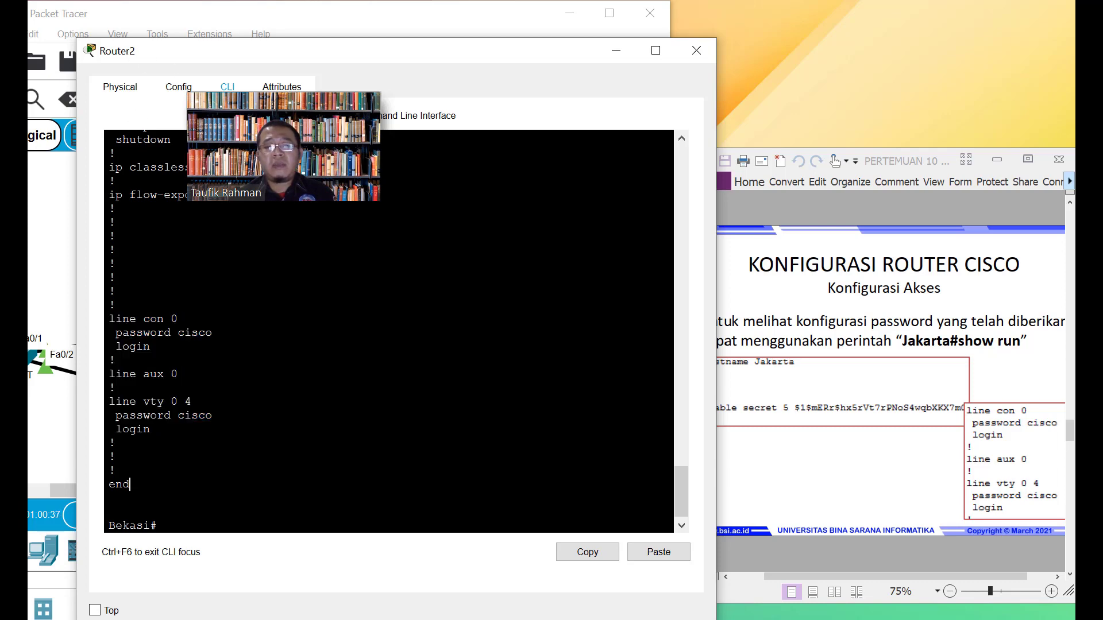
left_click(858, 486)
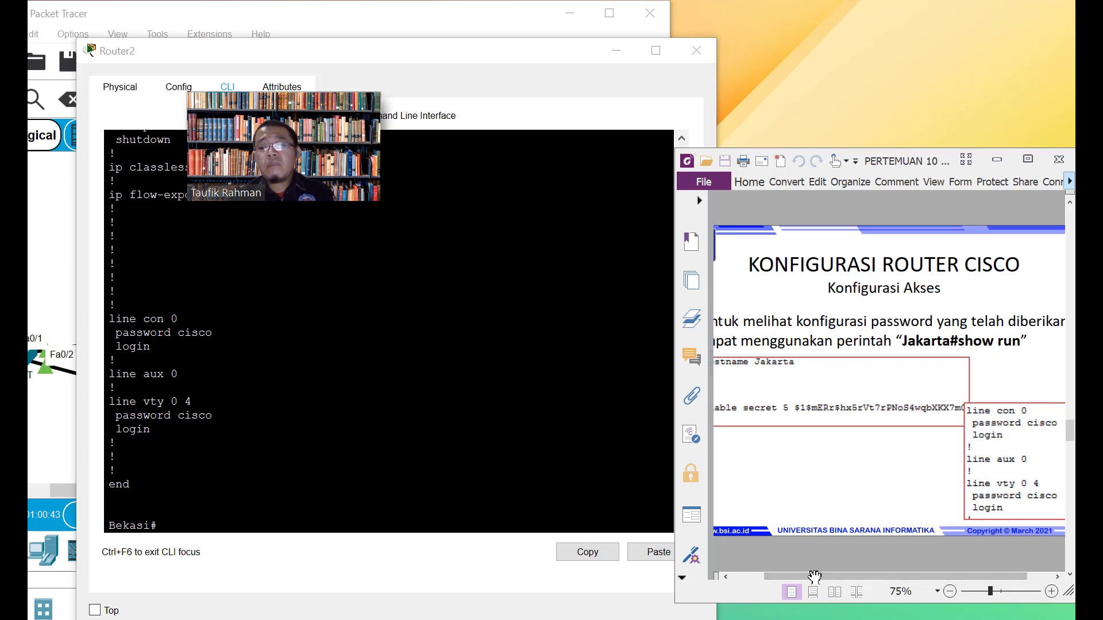
scroll(826, 536, "up", 1)
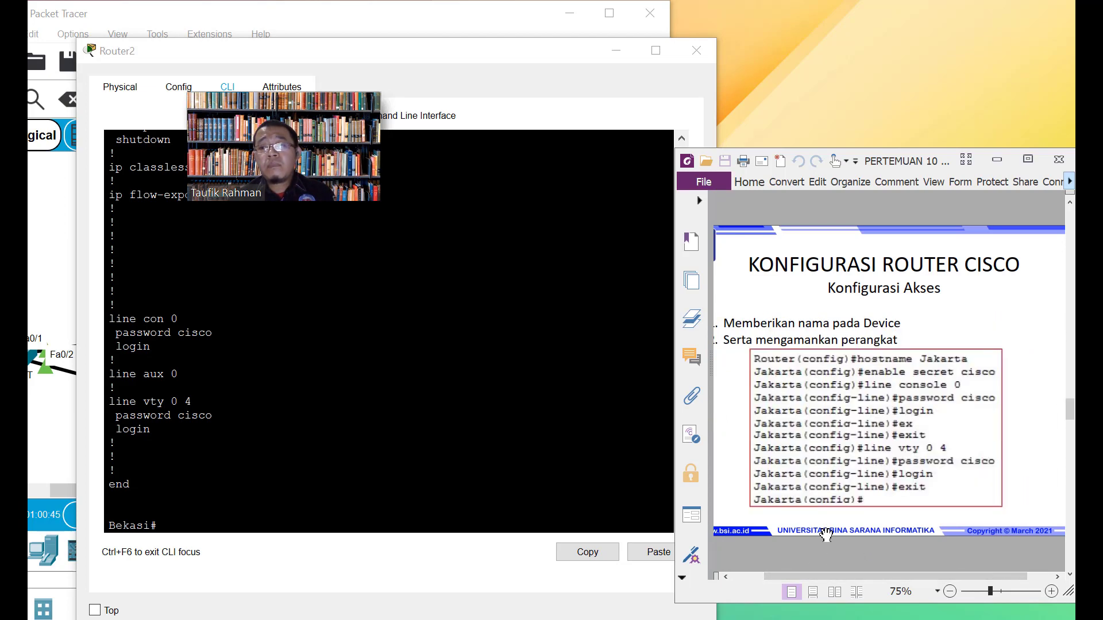
scroll(826, 536, "down", 1)
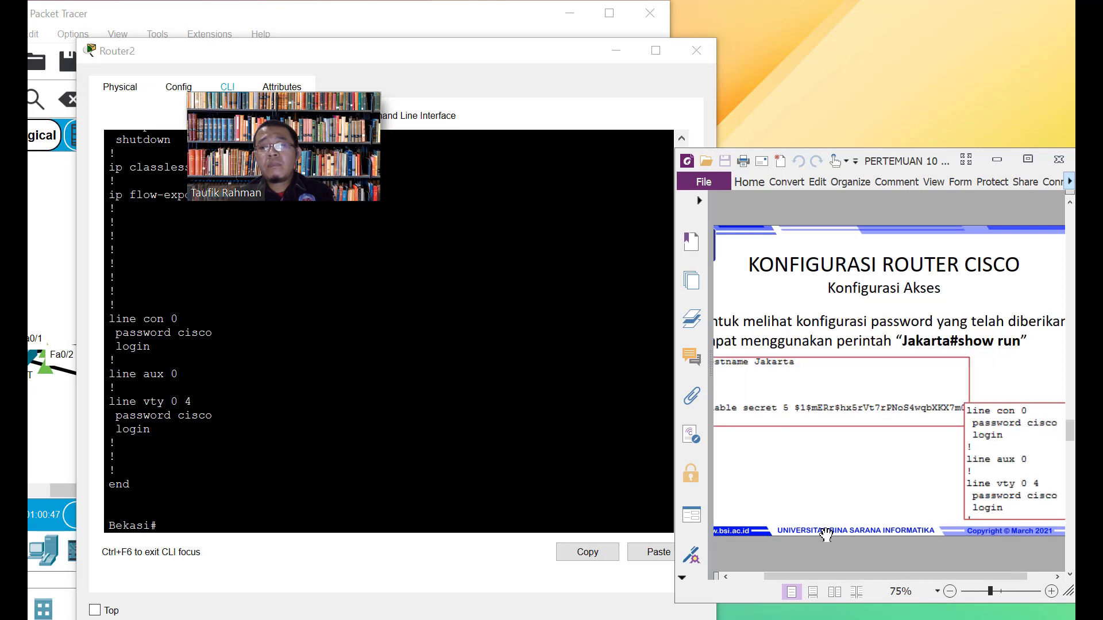
left_click_drag(819, 574, 795, 578)
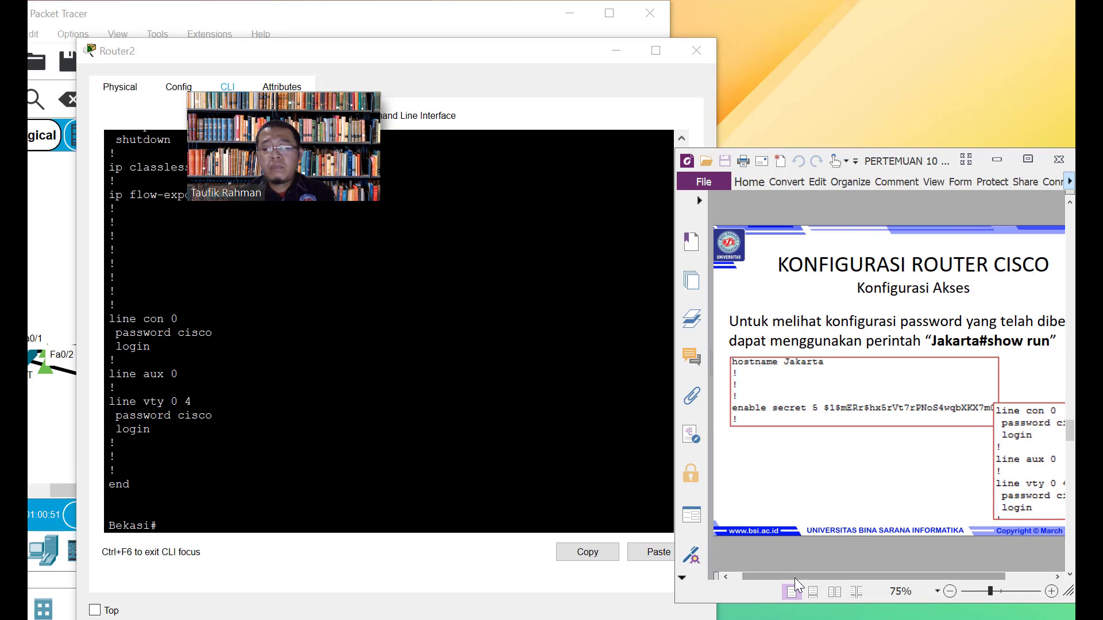
scroll(794, 578, "down", 1)
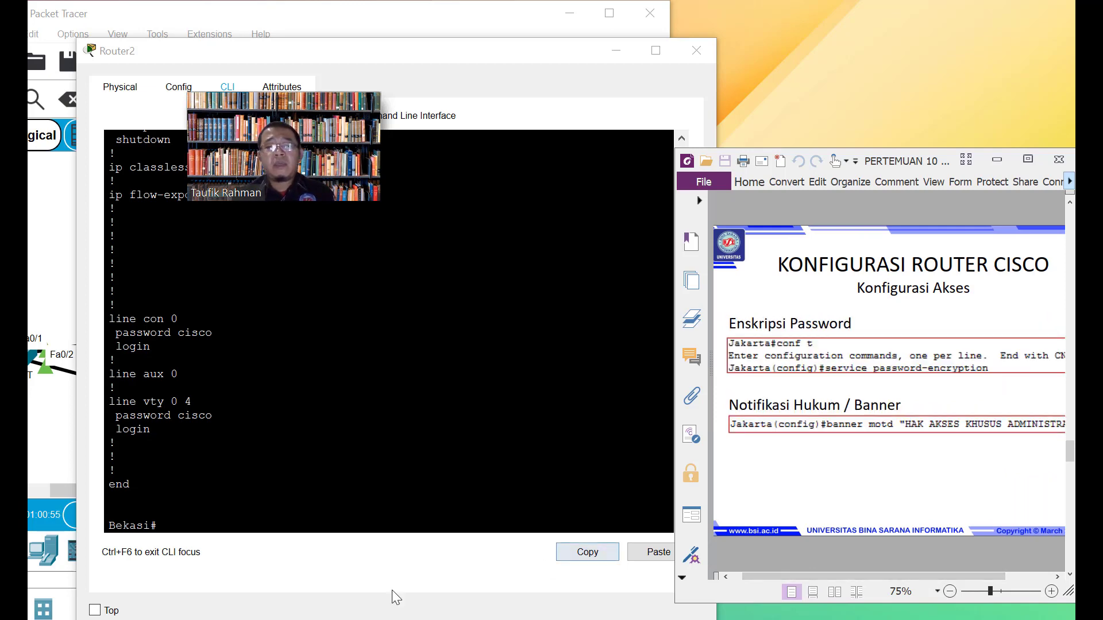
In Bekasi's CLI, enter global configuration mode with configure terminal
left_click(338, 543)
type("c")
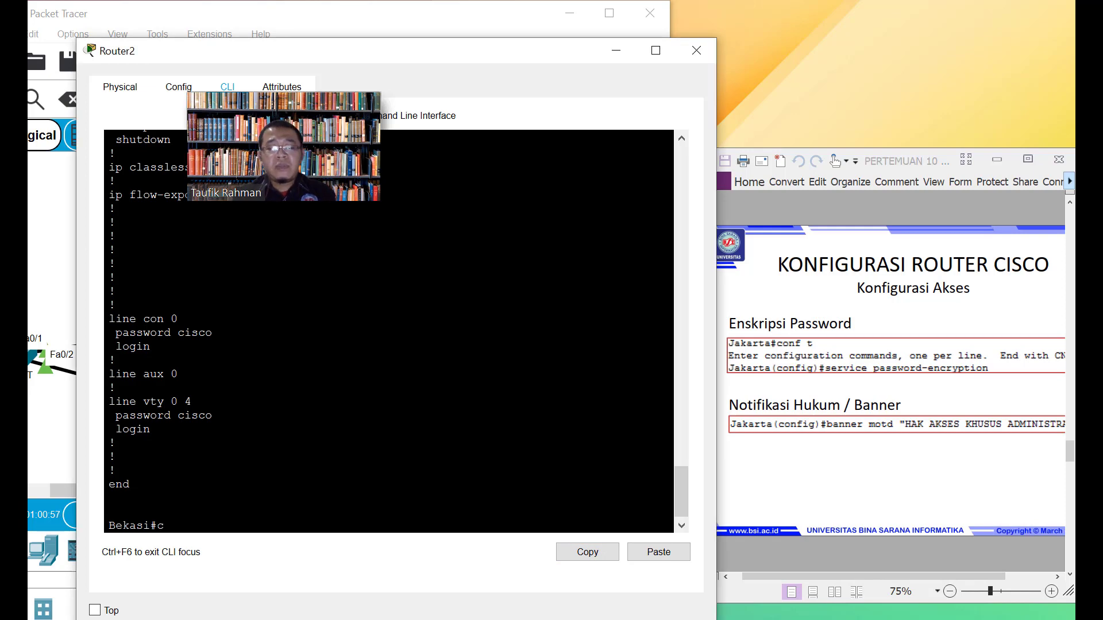
type("infigure tern")
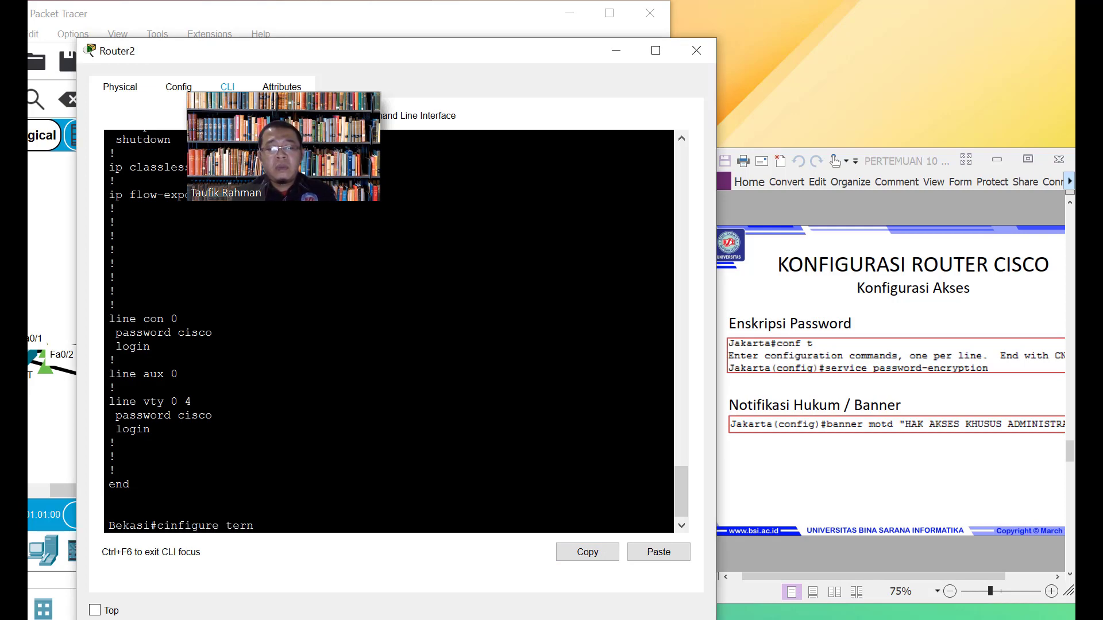
key("BackSpace")
type("minal")
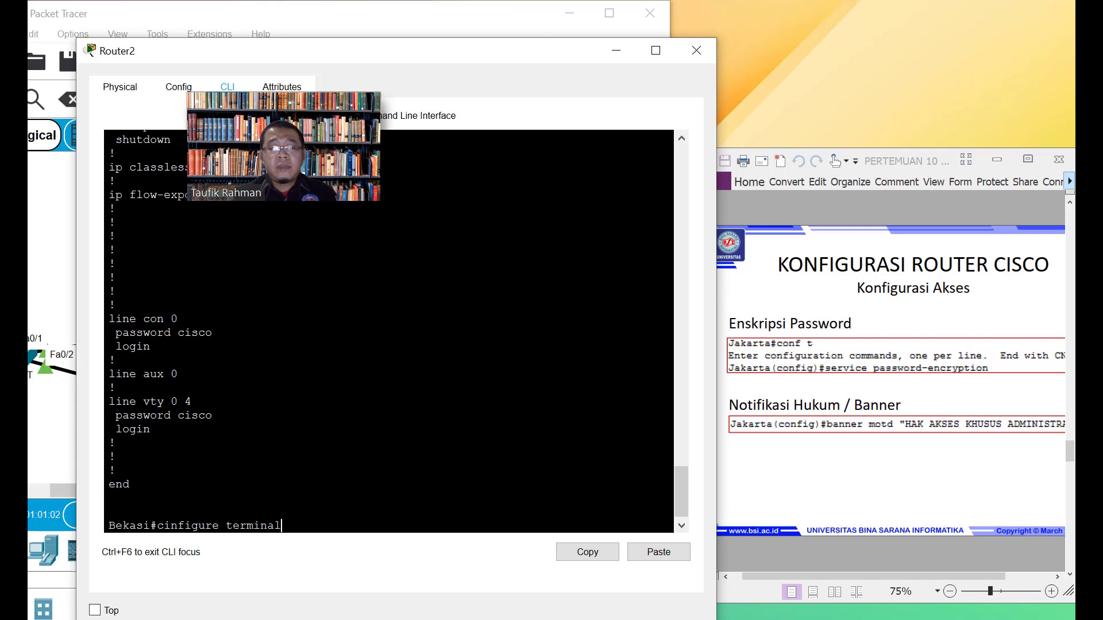
key("Return")
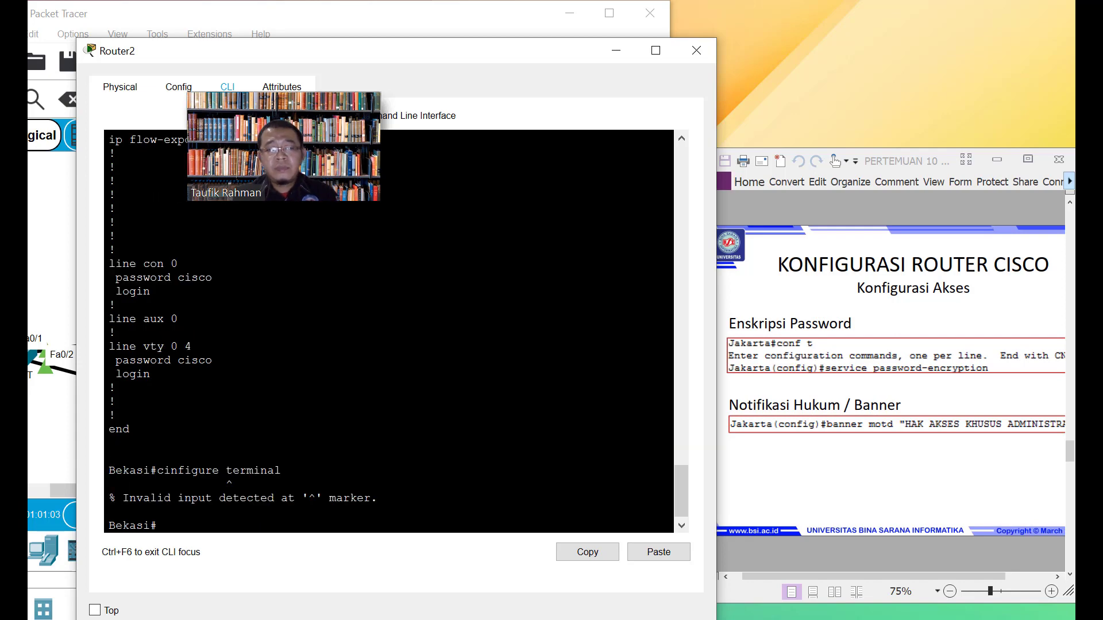
type("conf")
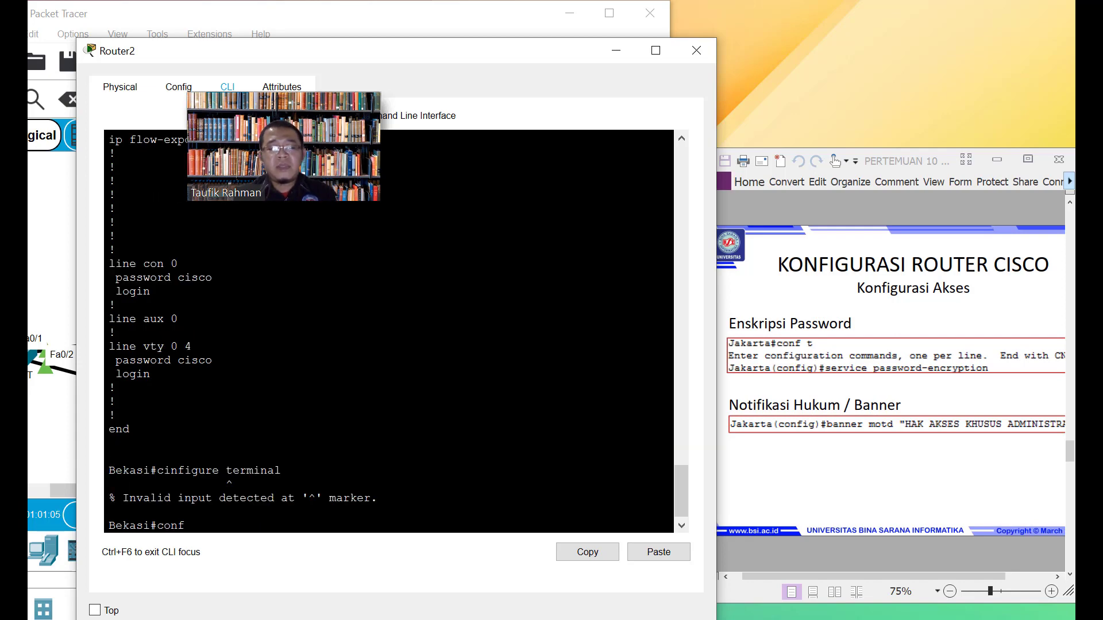
type("igure terminal")
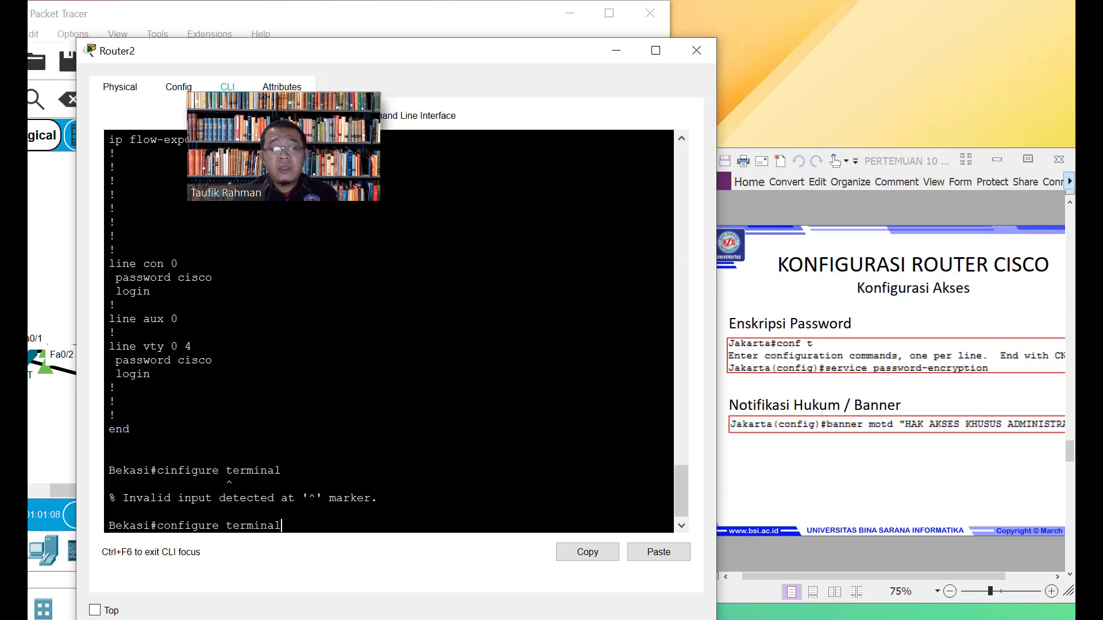
key("Return")
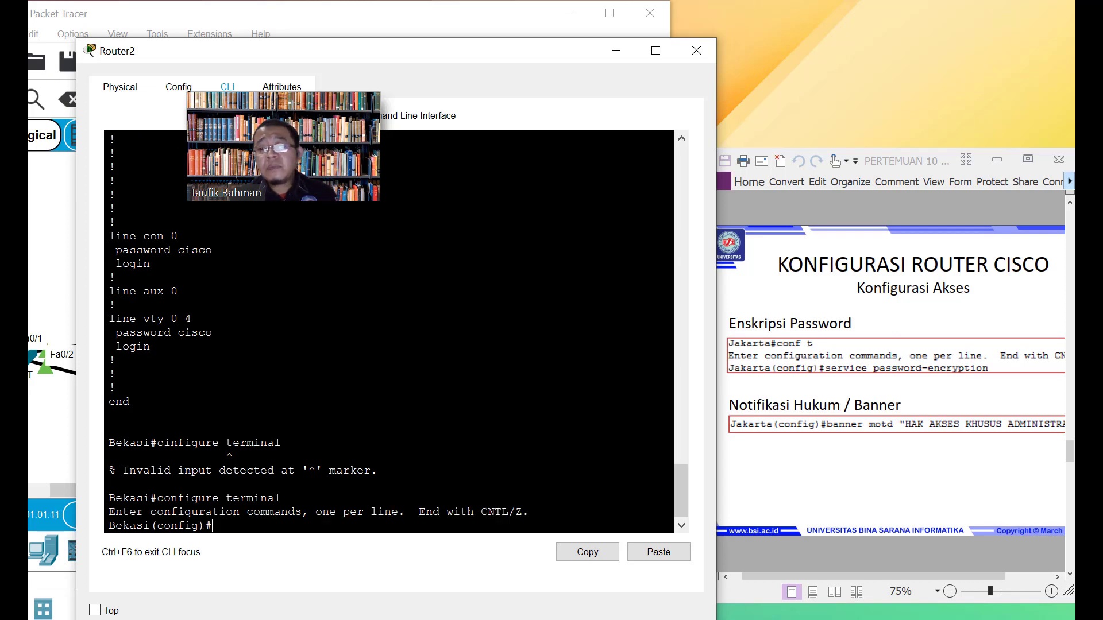
Enable service password-encryption and exit back to privileged mode
type("ser")
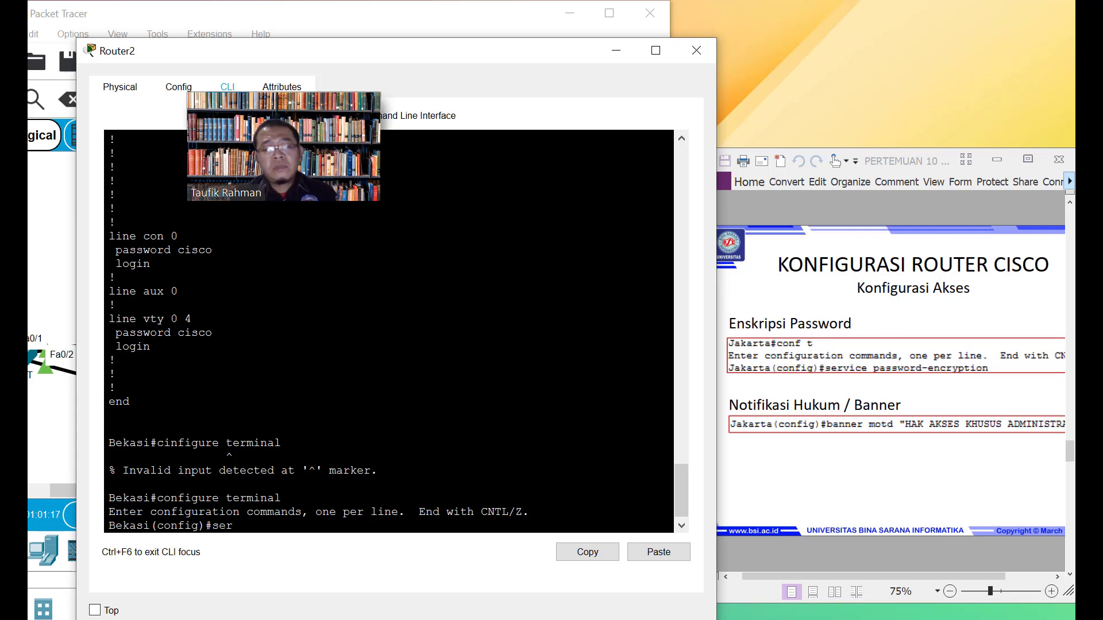
type("vice")
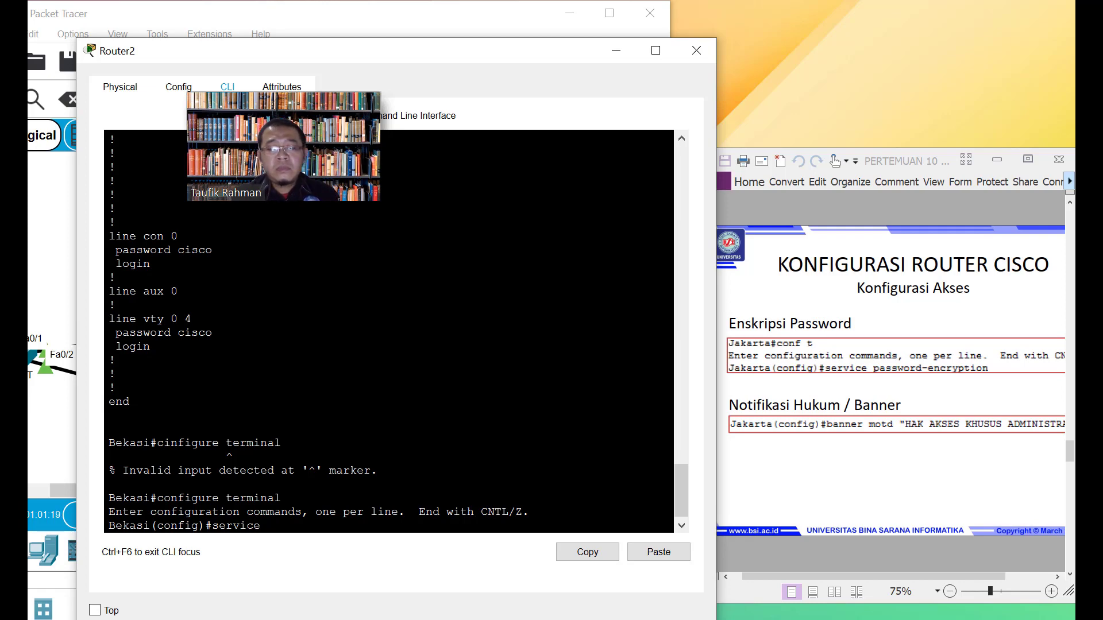
type(" passwor")
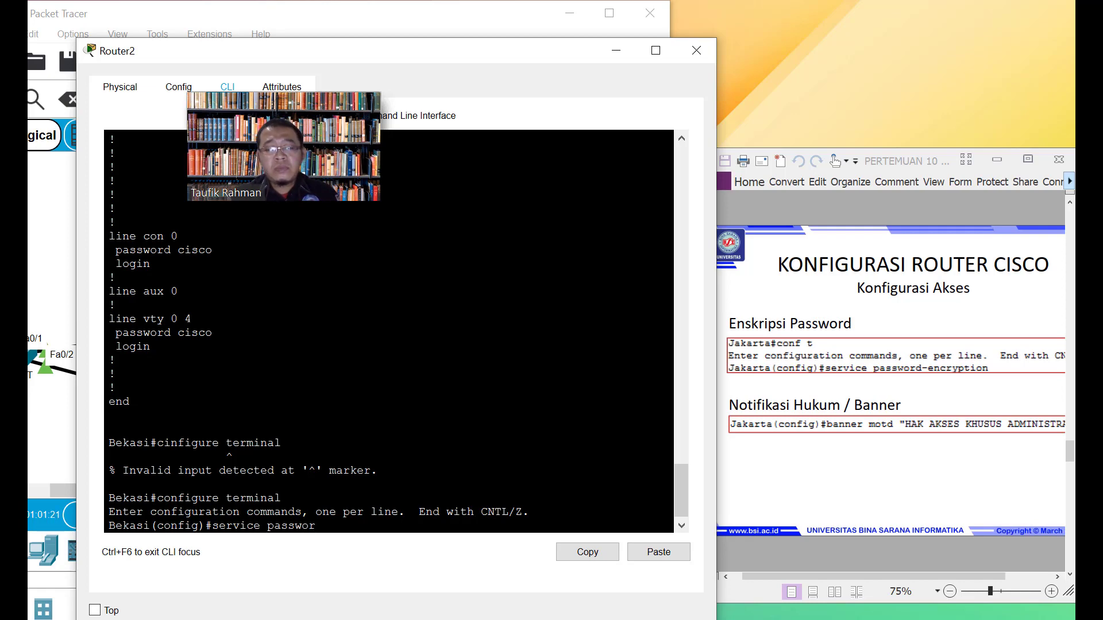
type("d-encri")
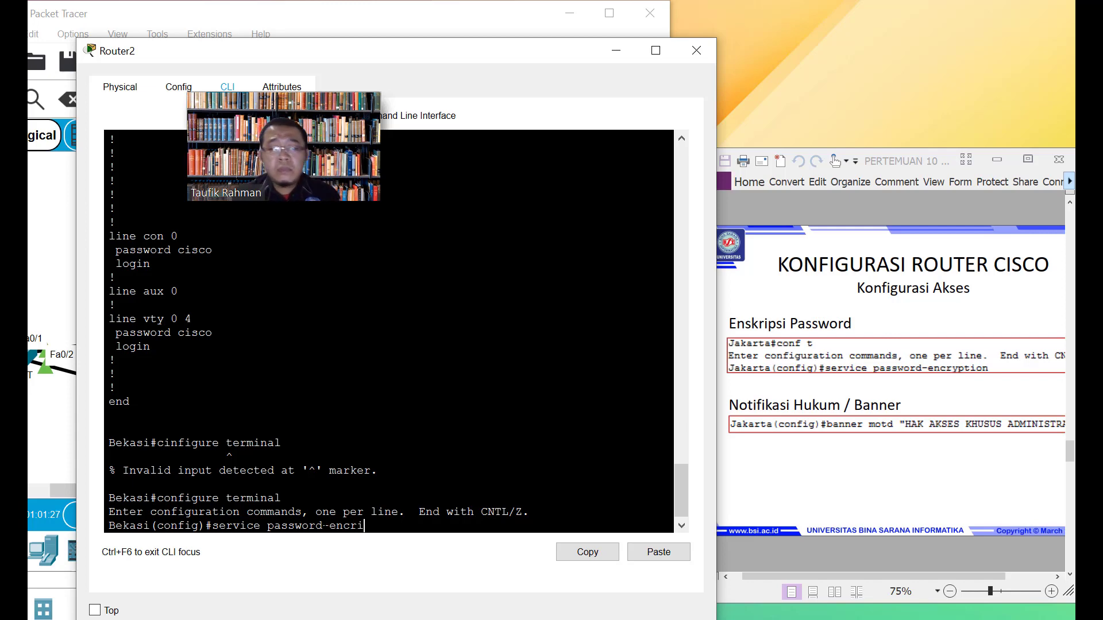
key("BackSpace")
type("yption")
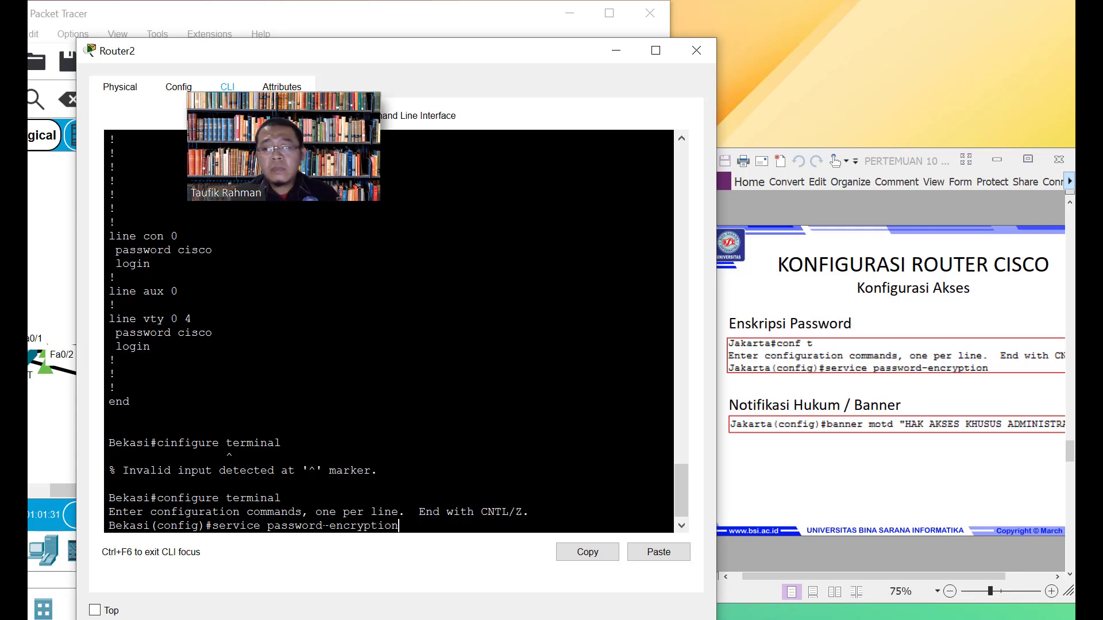
key("Return")
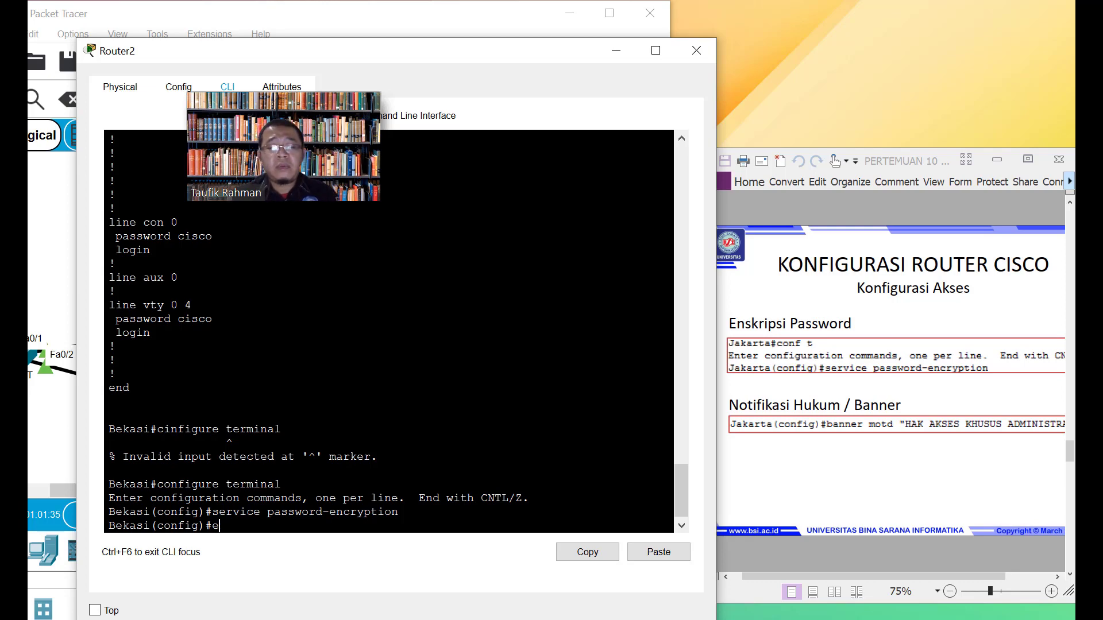
type("exit")
key("Return")
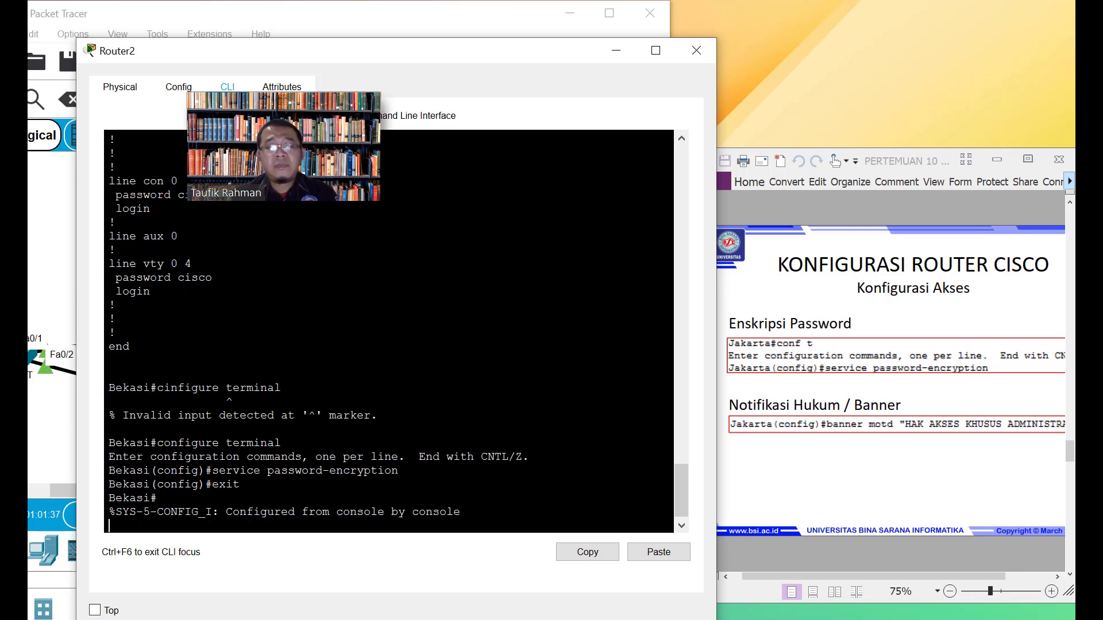
key("Return")
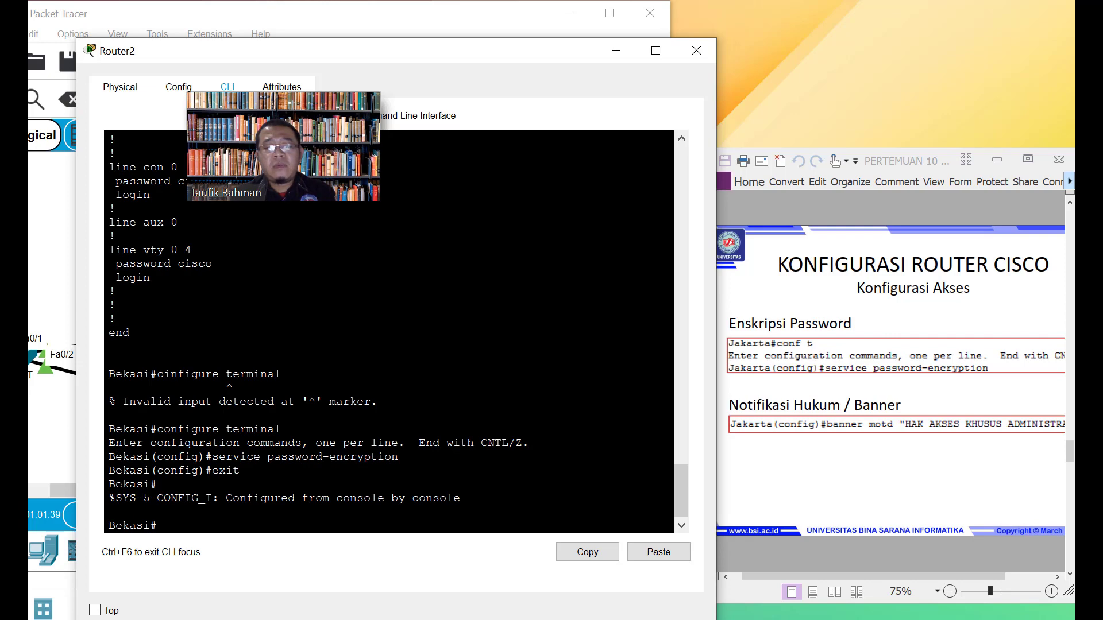
Save the configuration with write, then page through show run to the line passwords
type("write")
key("Return")
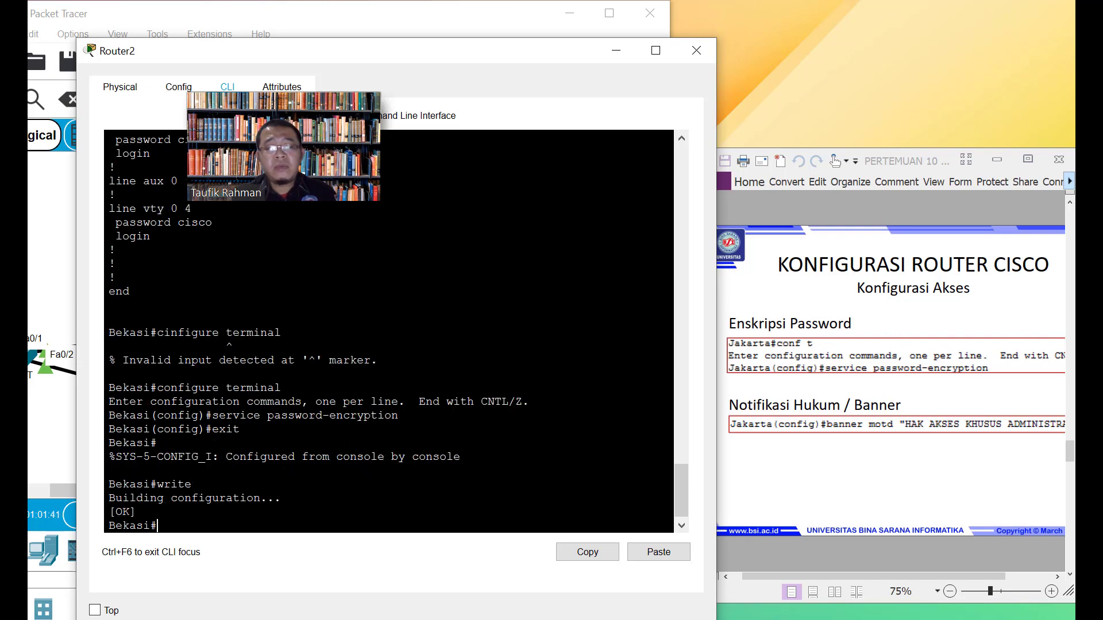
type("sh r")
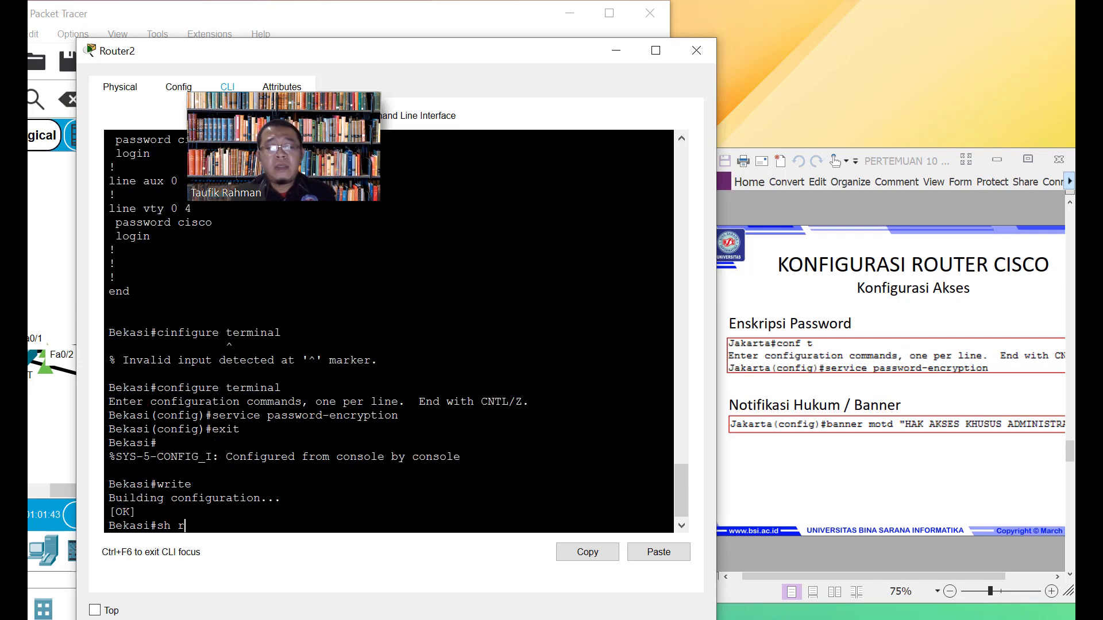
key("BackSpace")
key("BackSpace")
type("ow ru")
key("Return")
key("space")
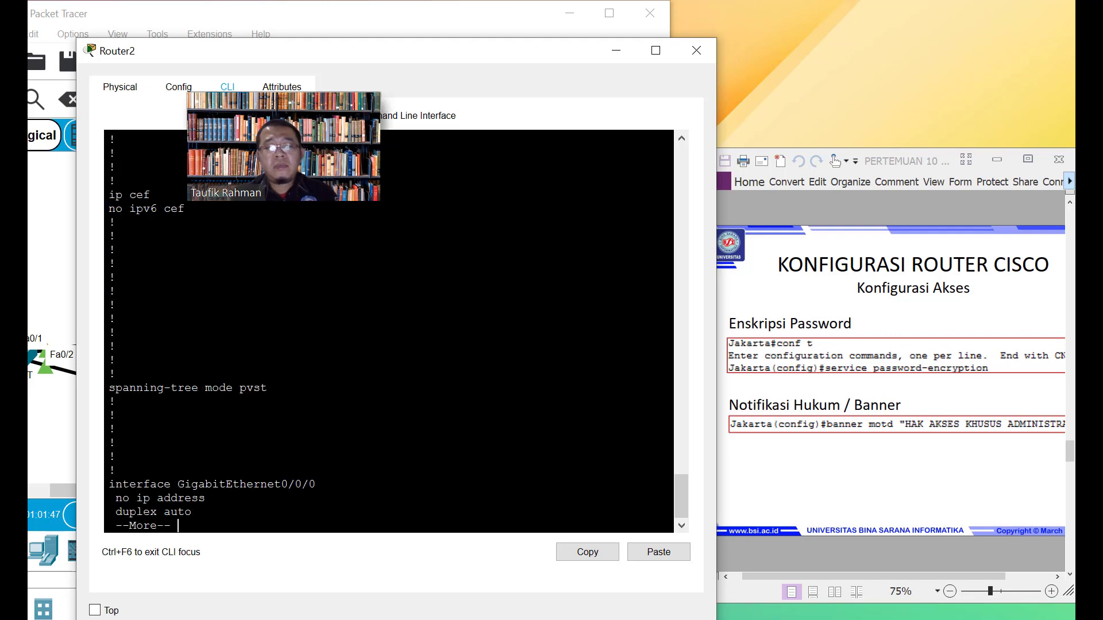
key("space")
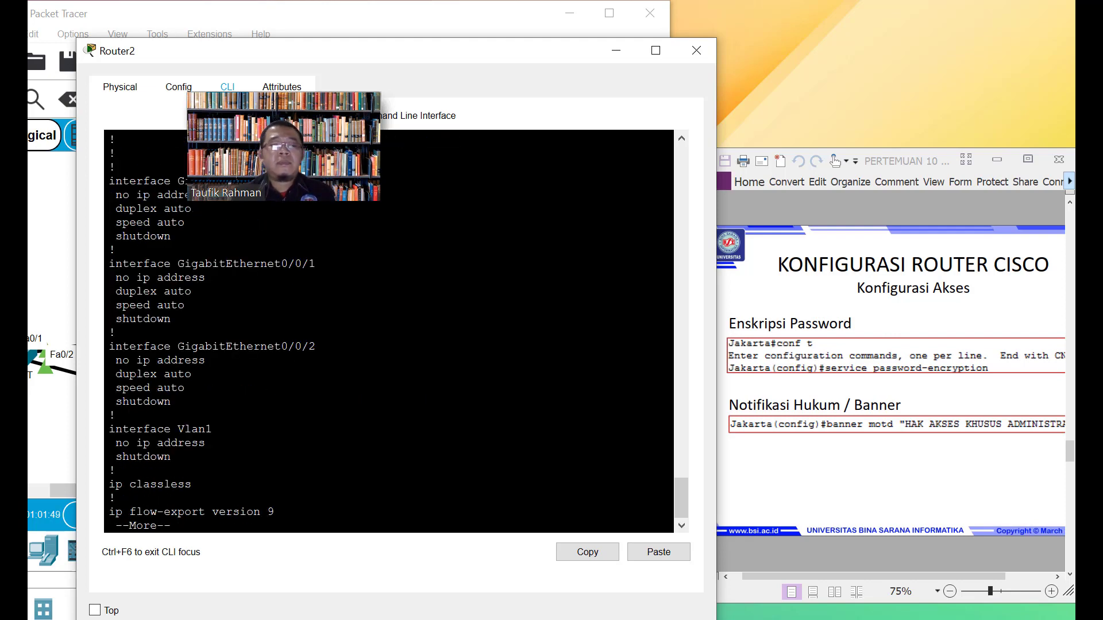
key("space")
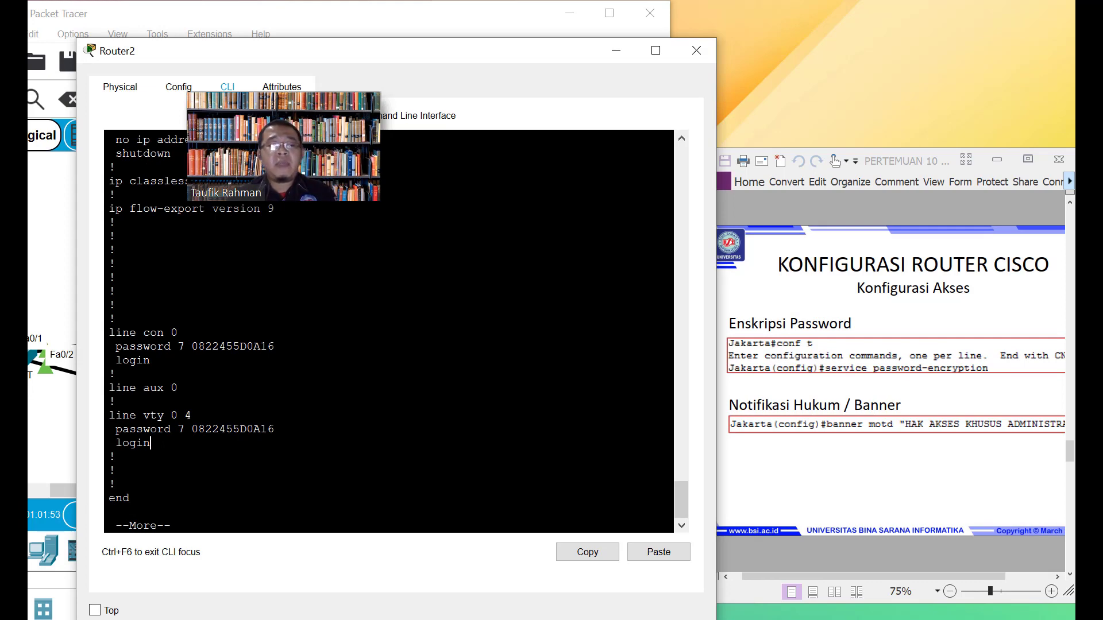
Highlight the type 7 encrypted vty and console passwords, then finish the listing
left_click_drag(151, 443, 144, 443)
left_click_drag(274, 429, 193, 429)
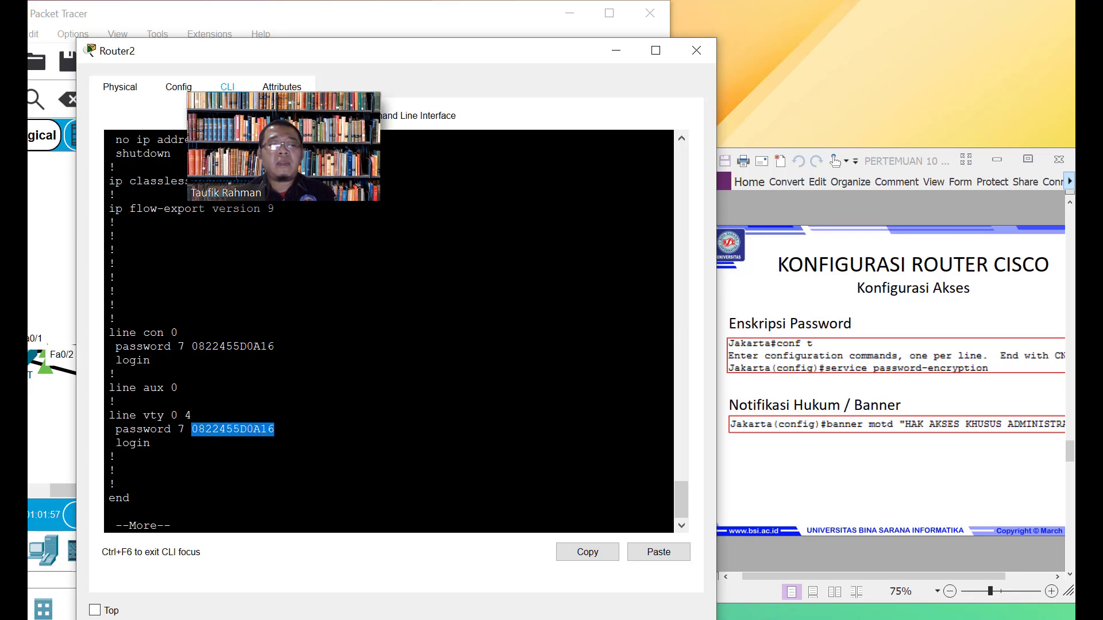
left_click_drag(275, 347, 185, 347)
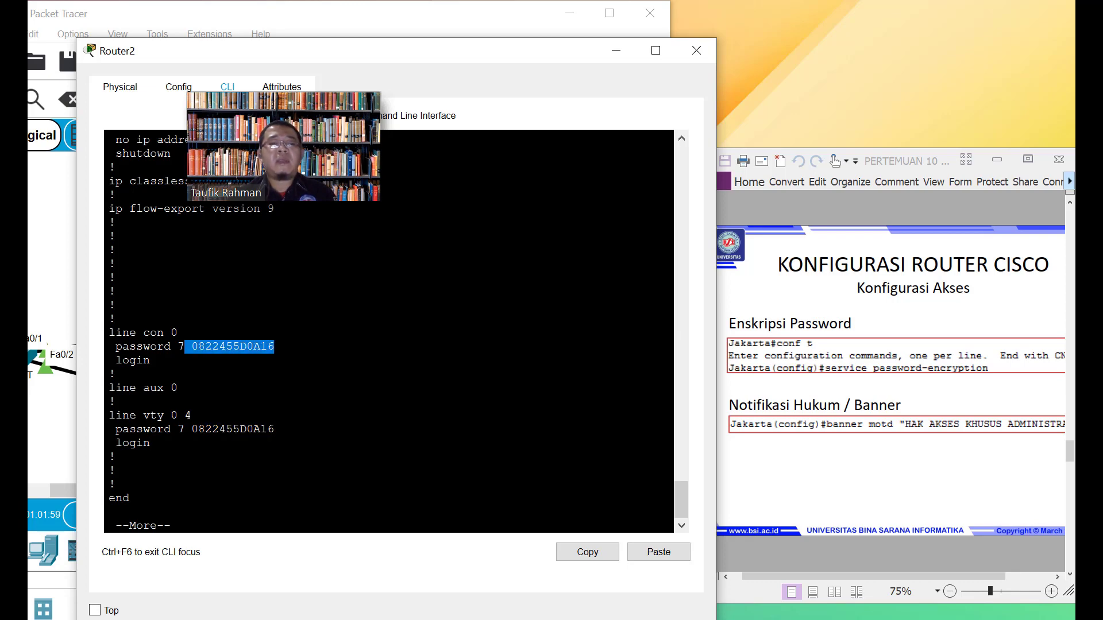
left_click(152, 443)
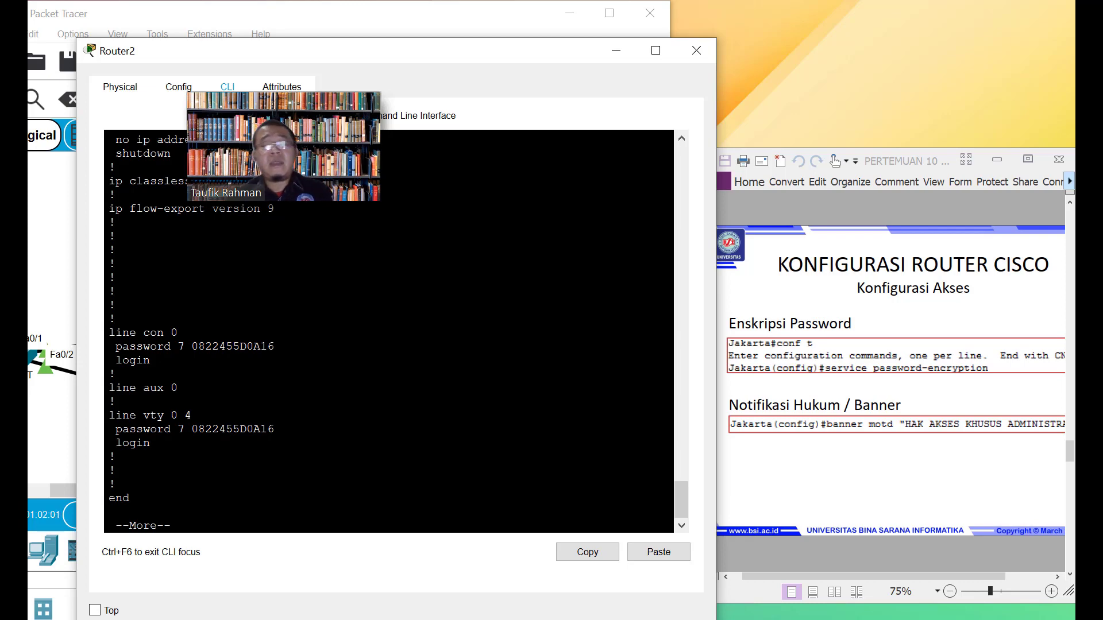
scroll(389, 331, "down", 1)
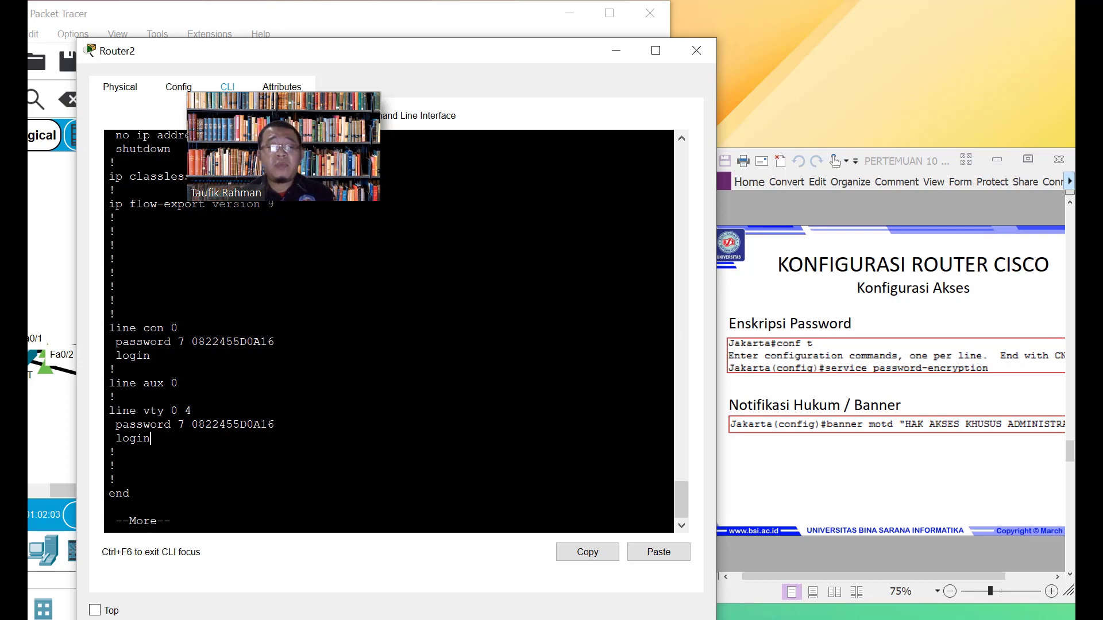
key("space")
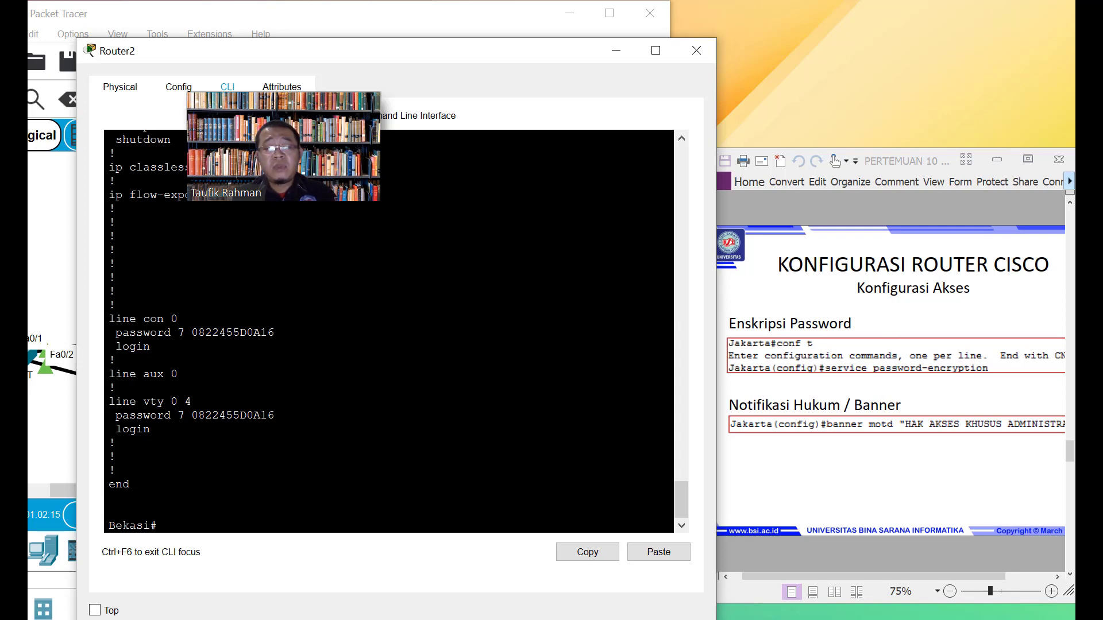
Enter global configuration and set banner motd "HAK AKSES KHUSUS ADMINISTRATOR"
type("on")
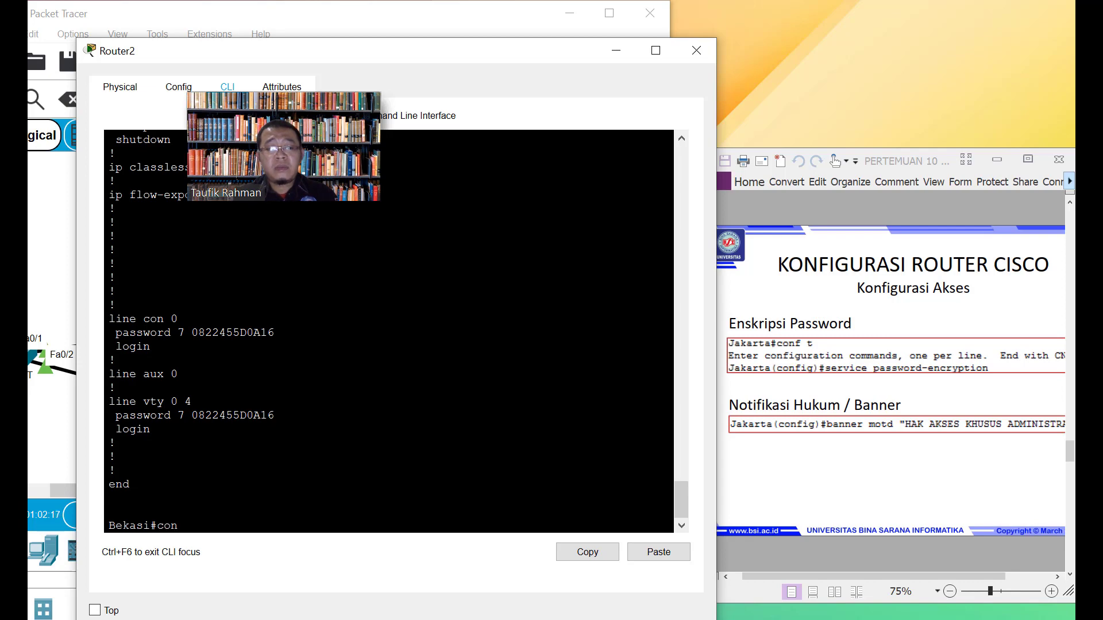
type("figure terminal")
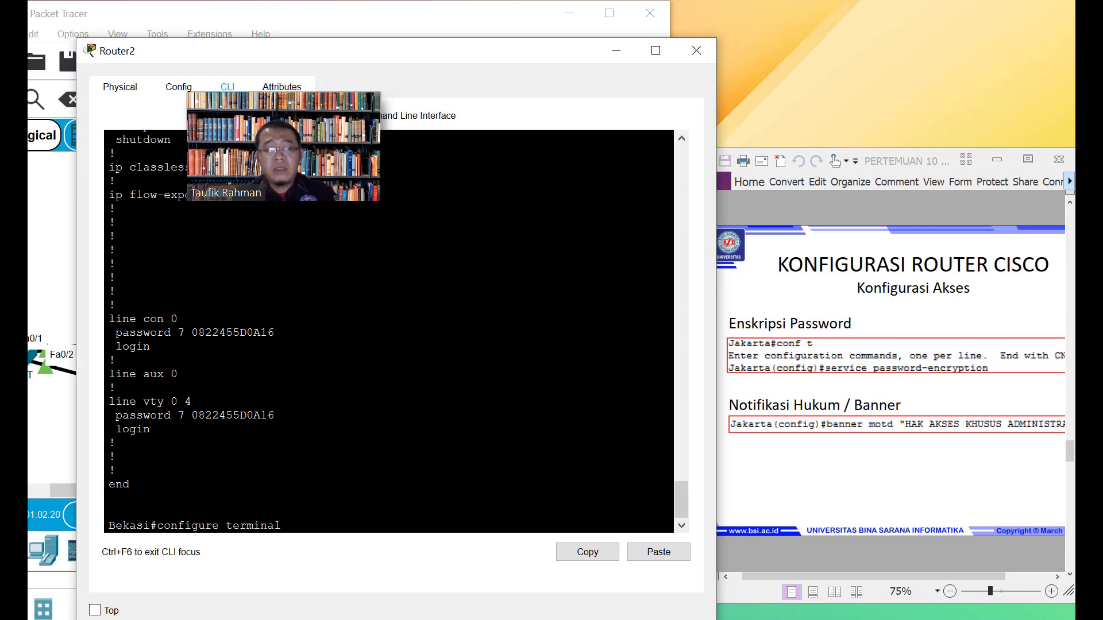
key("Return")
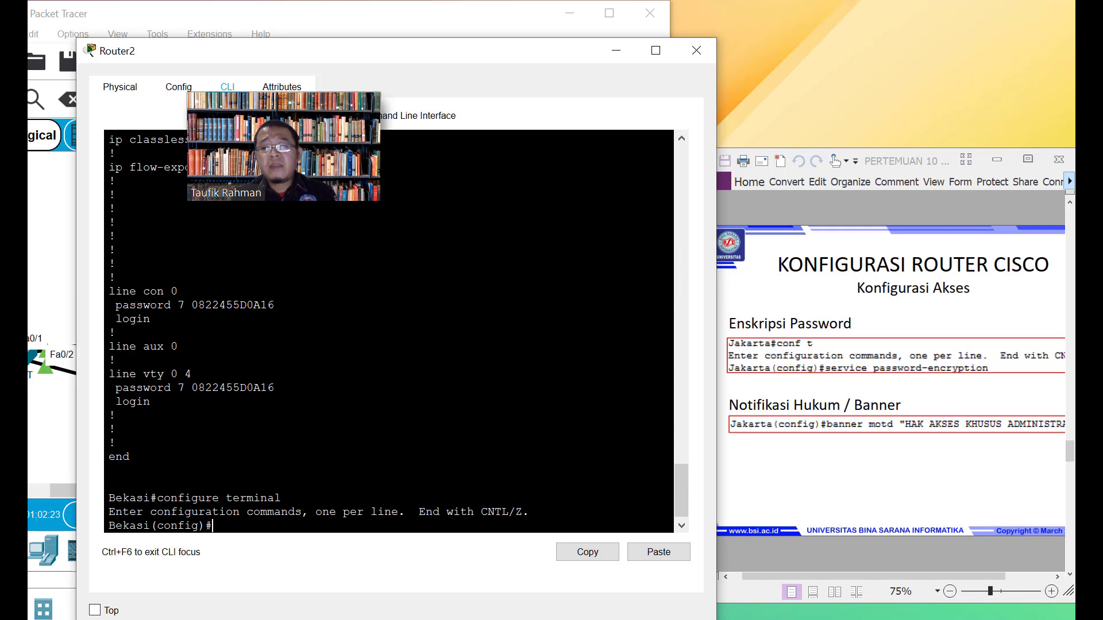
type("ban")
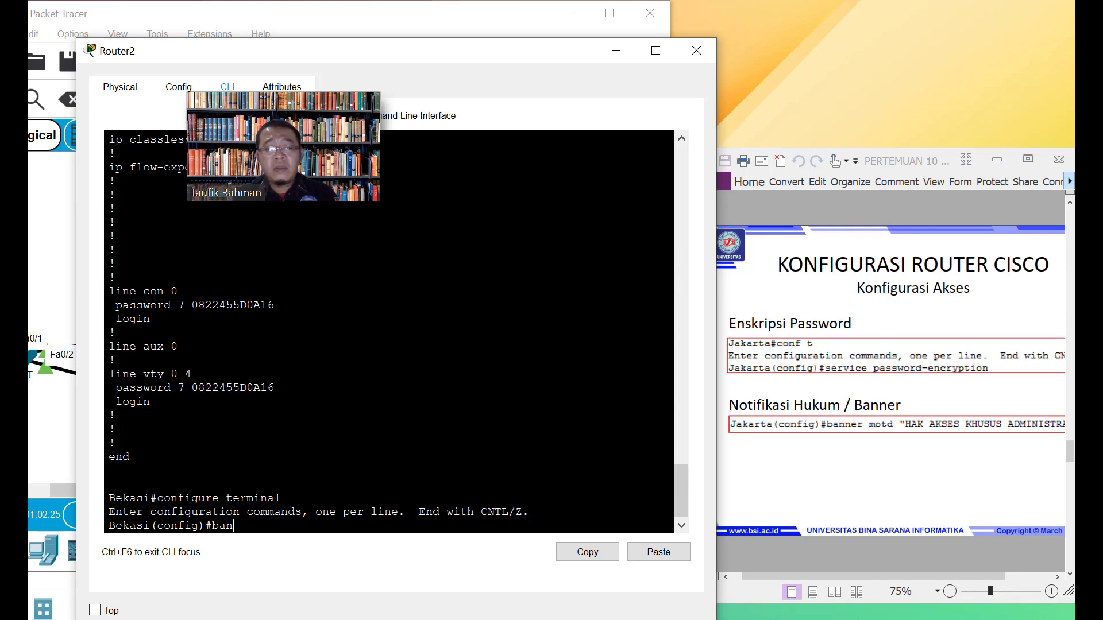
type("ner")
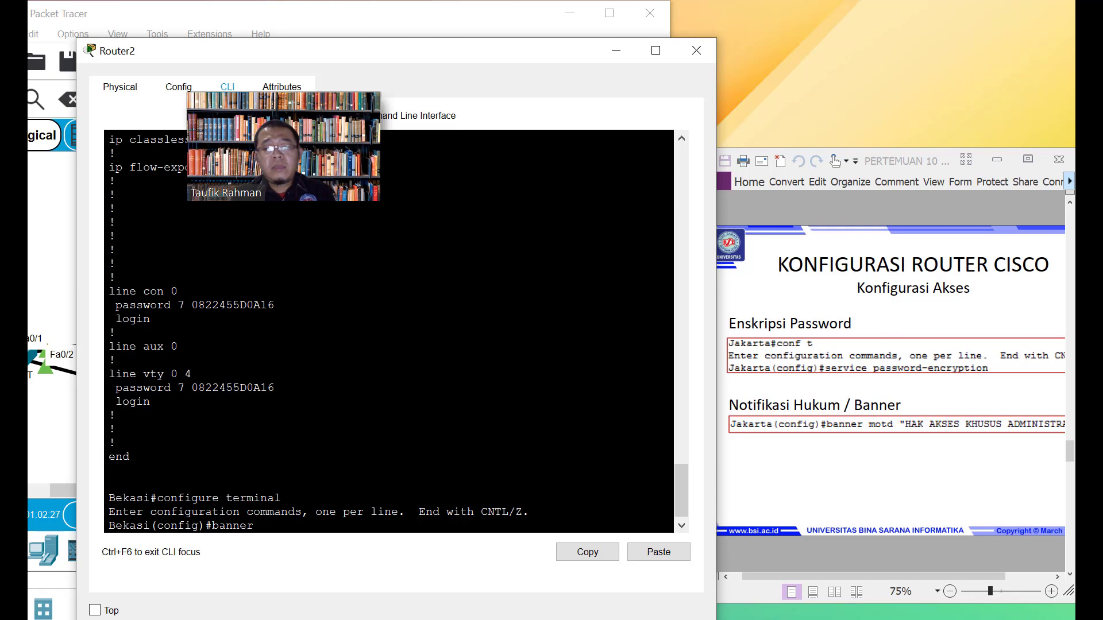
type(" motd")
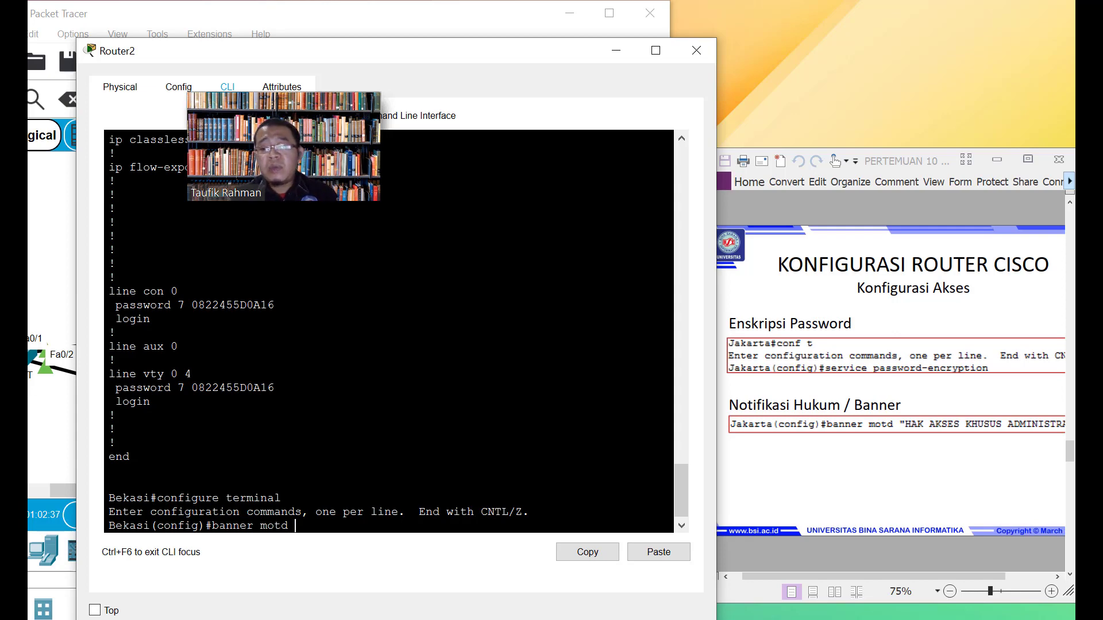
type("\"")
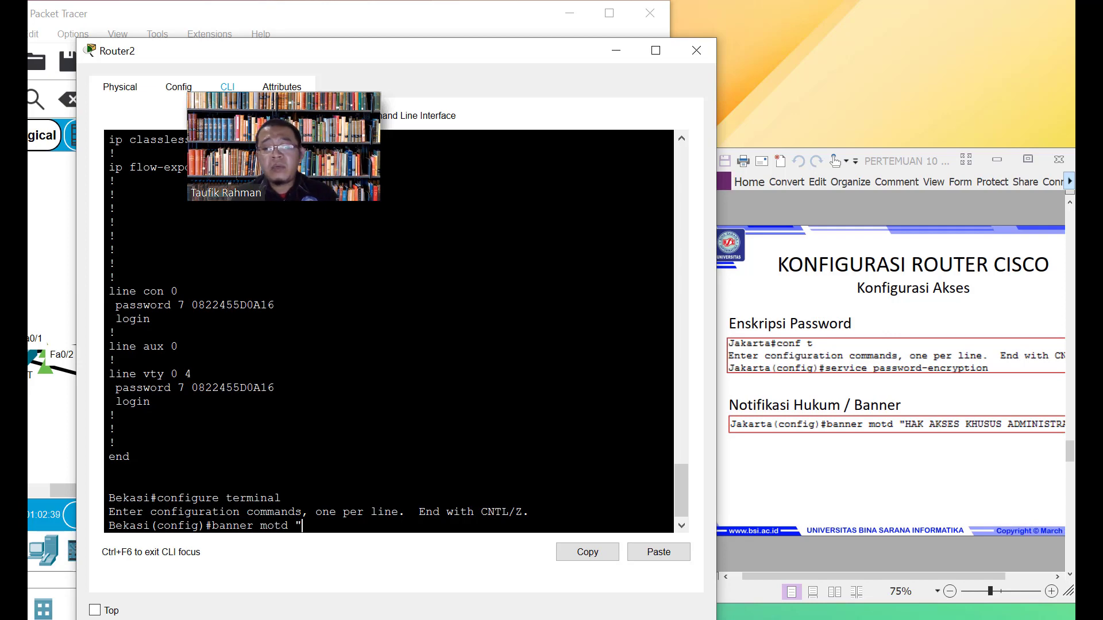
type("HAK AK")
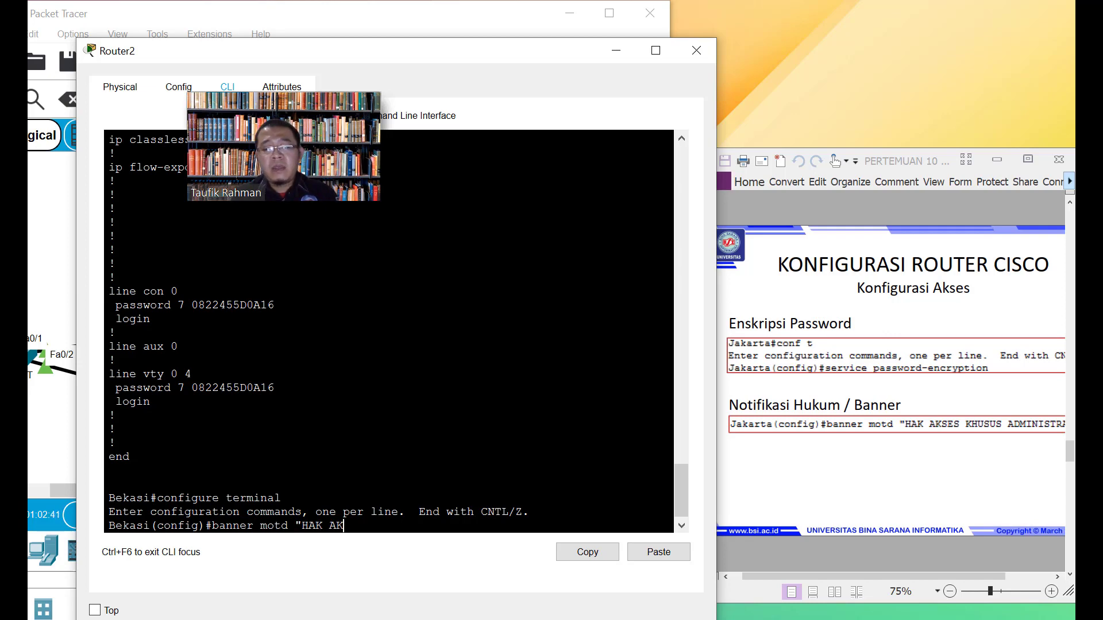
type("SE")
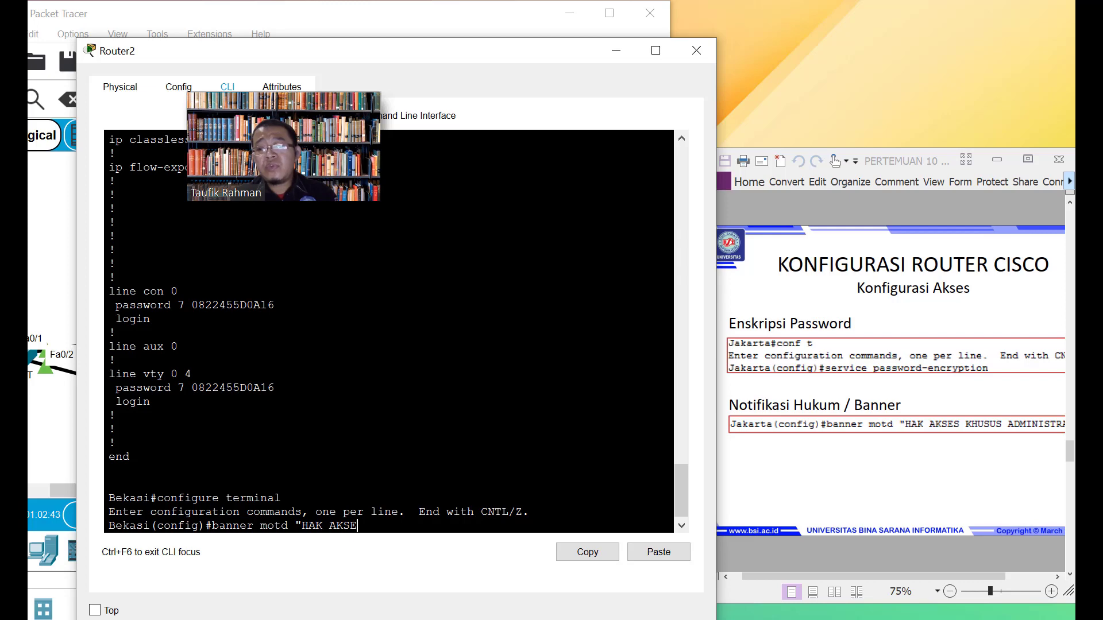
type("S KHUS")
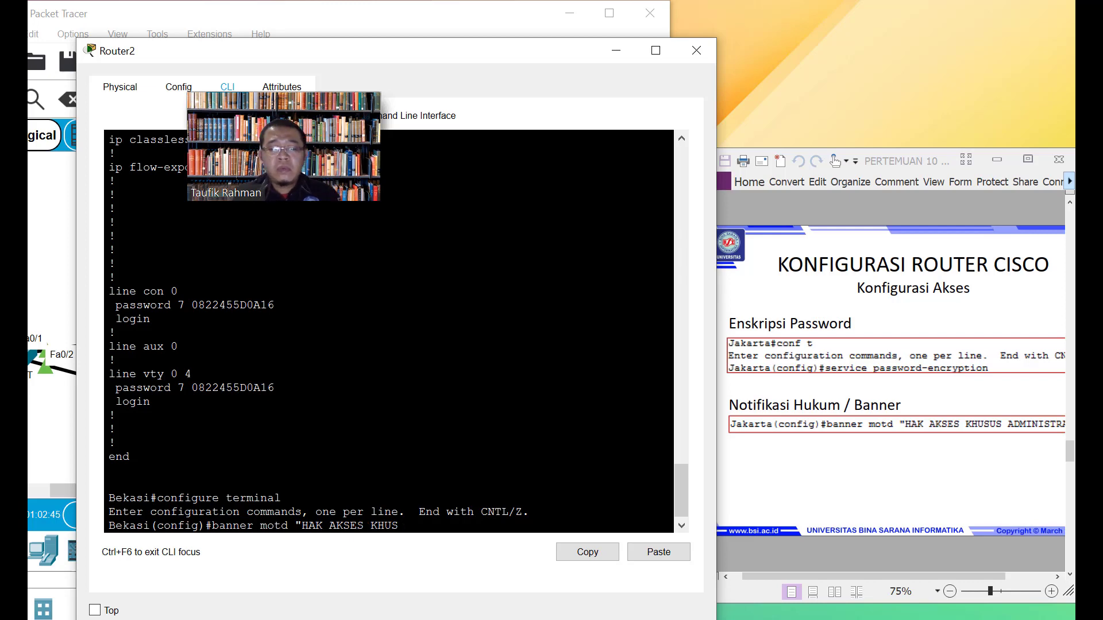
type("US ADMINSI")
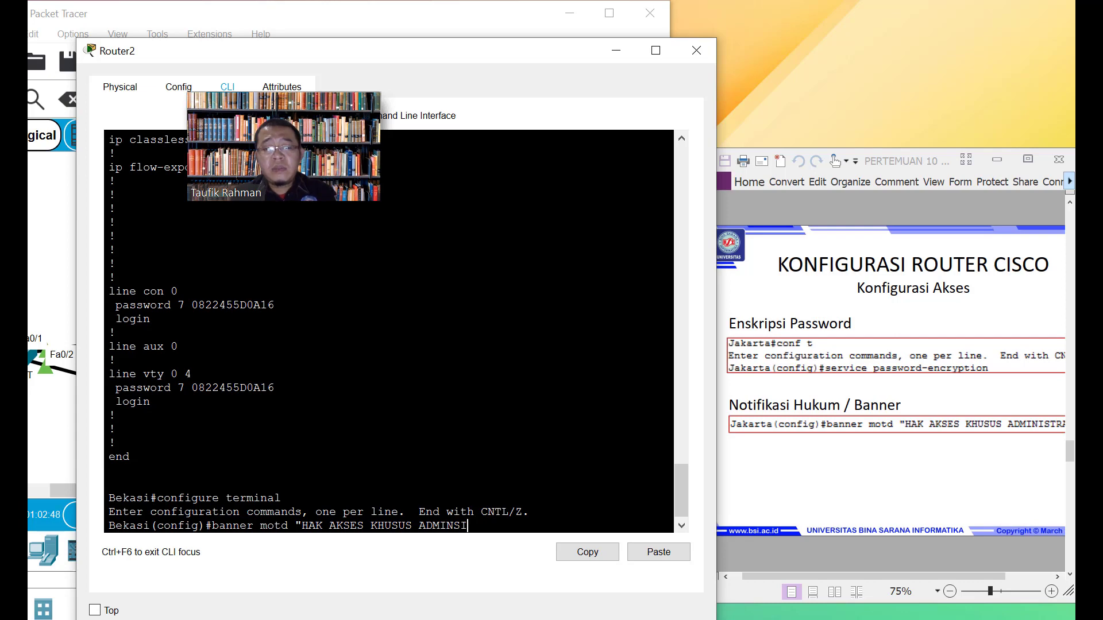
key("BackSpace")
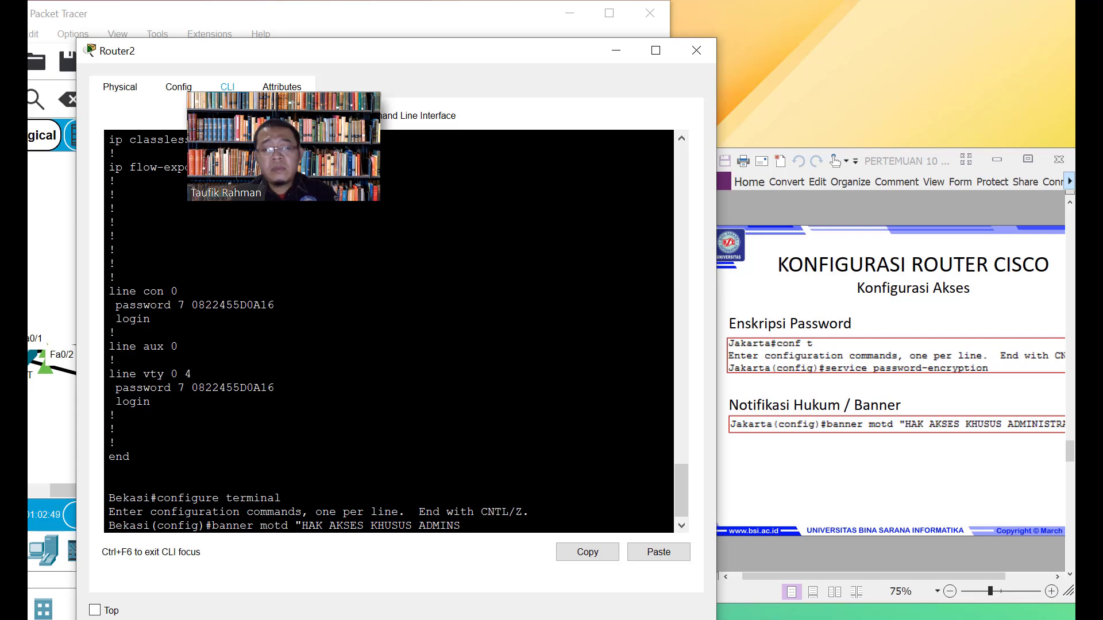
type("IS")
key("BackSpace")
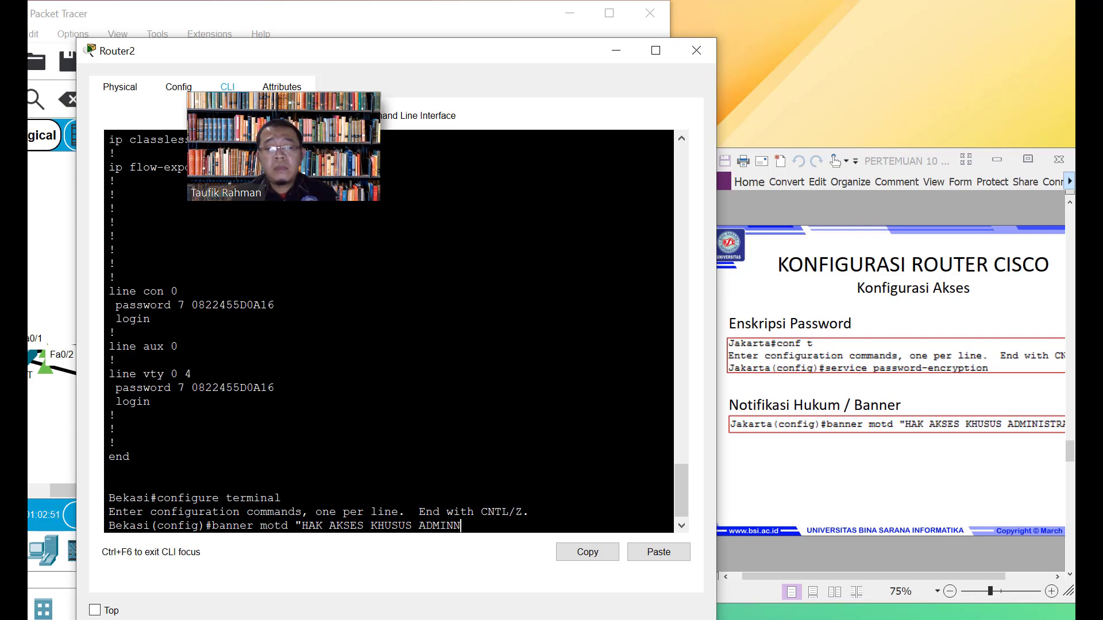
key("BackSpace")
type("ISTR")
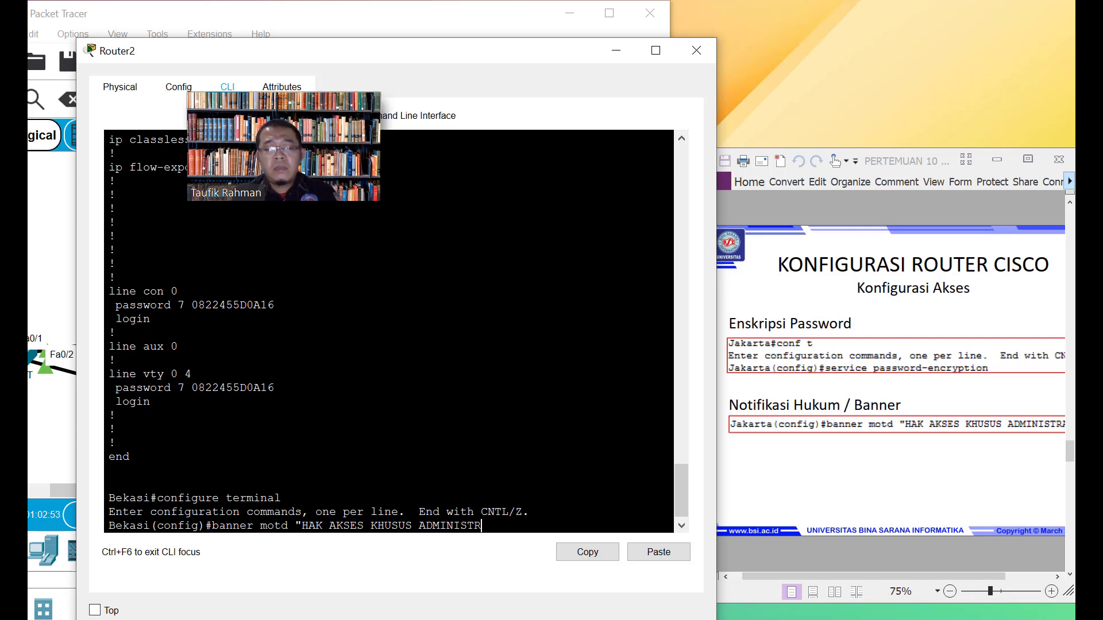
type("ATOR")
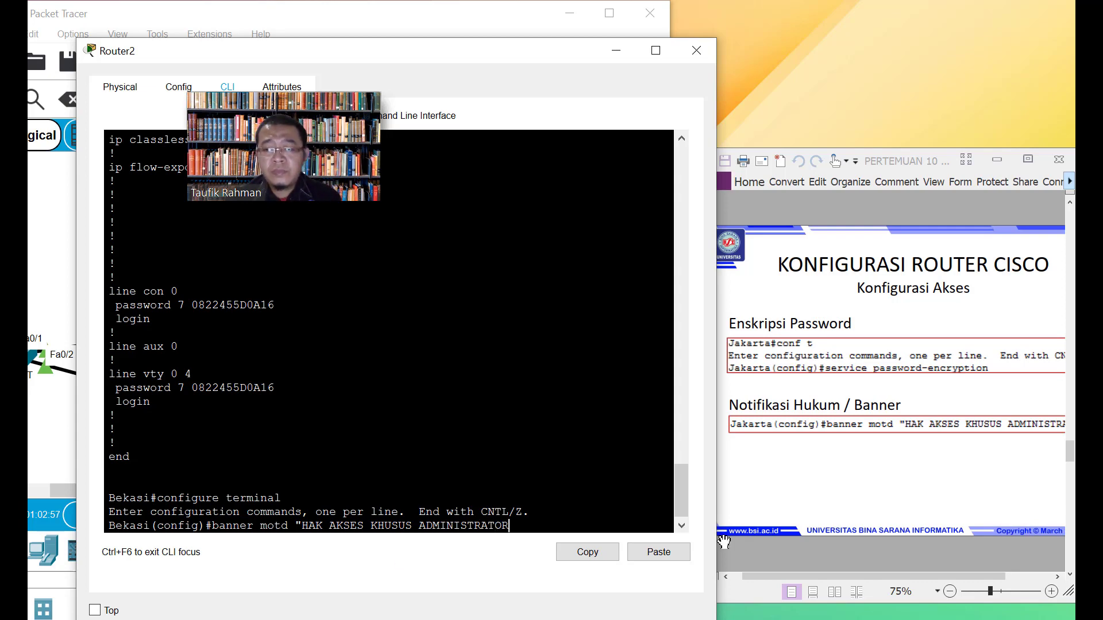
left_click_drag(842, 577, 886, 577)
left_click(575, 532)
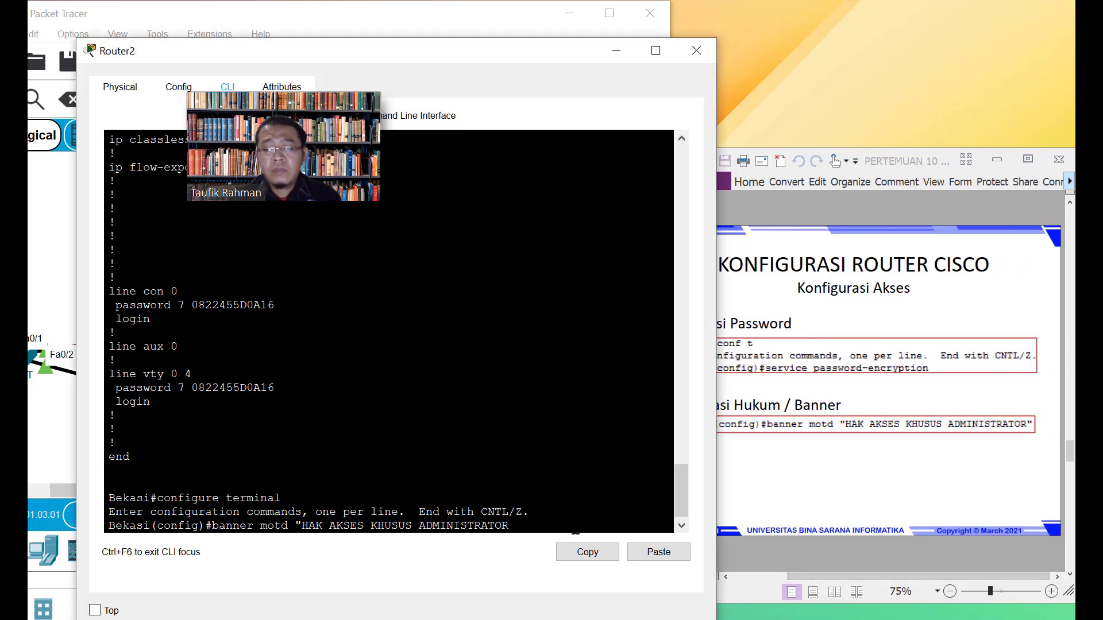
type("\"")
key("Return")
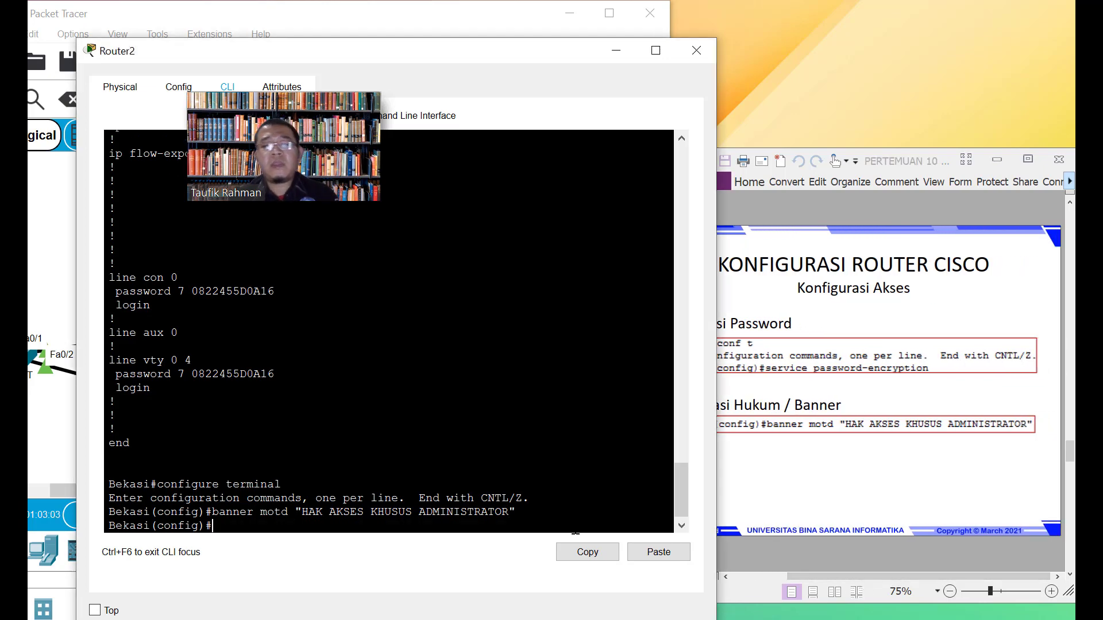
Scroll the PDF to the Konfigurasi IP Address slide
left_click(795, 461)
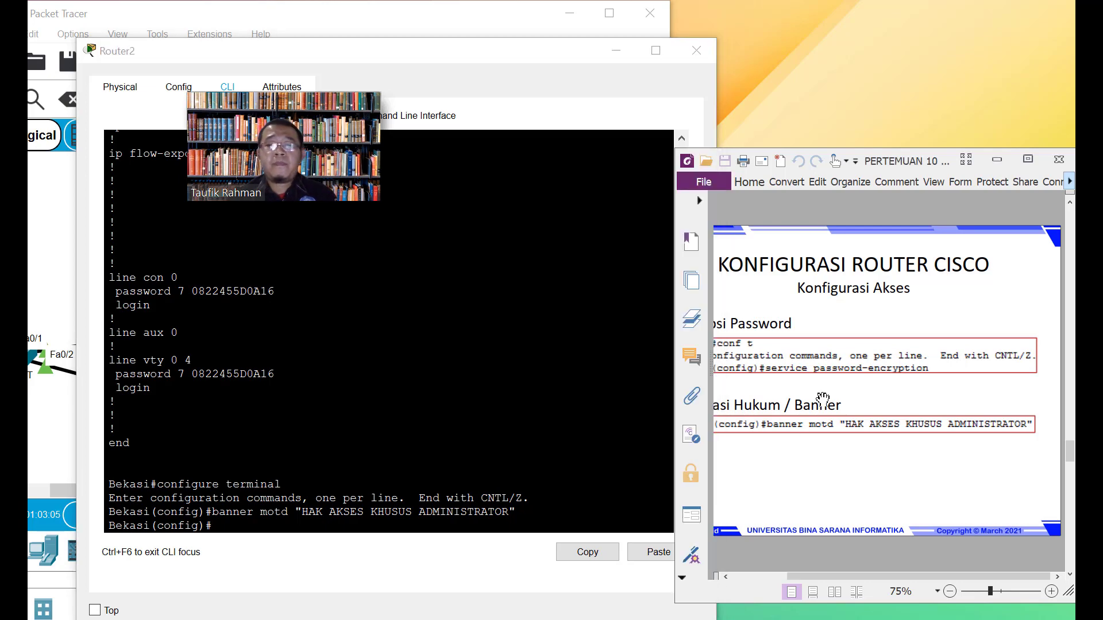
scroll(822, 398, "down", 2)
scroll(823, 399, "up", 2)
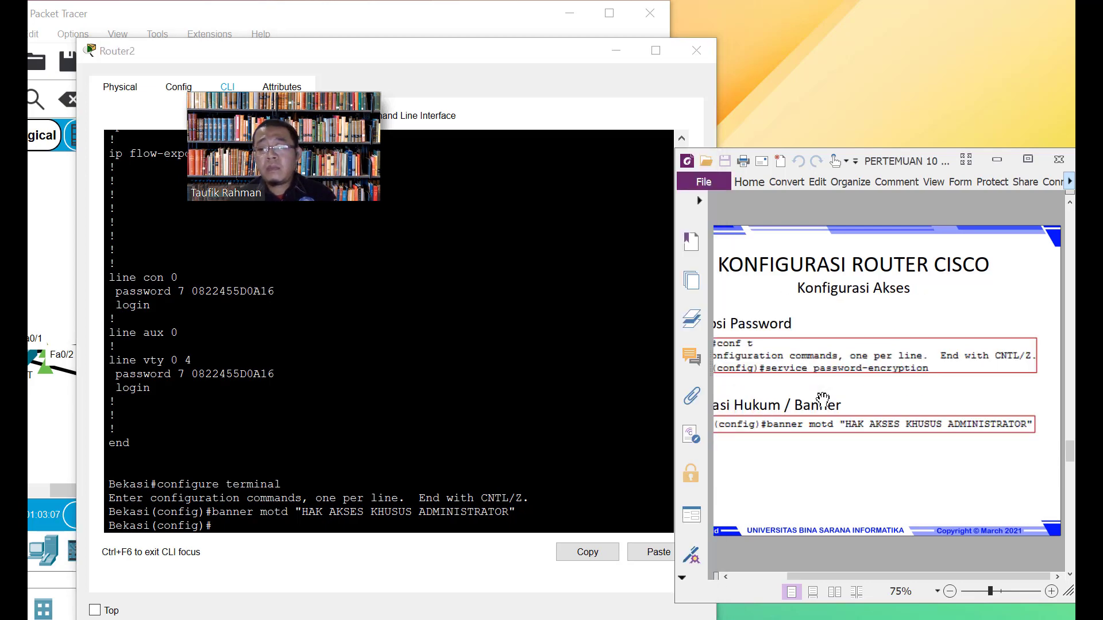
scroll(822, 398, "down", 2)
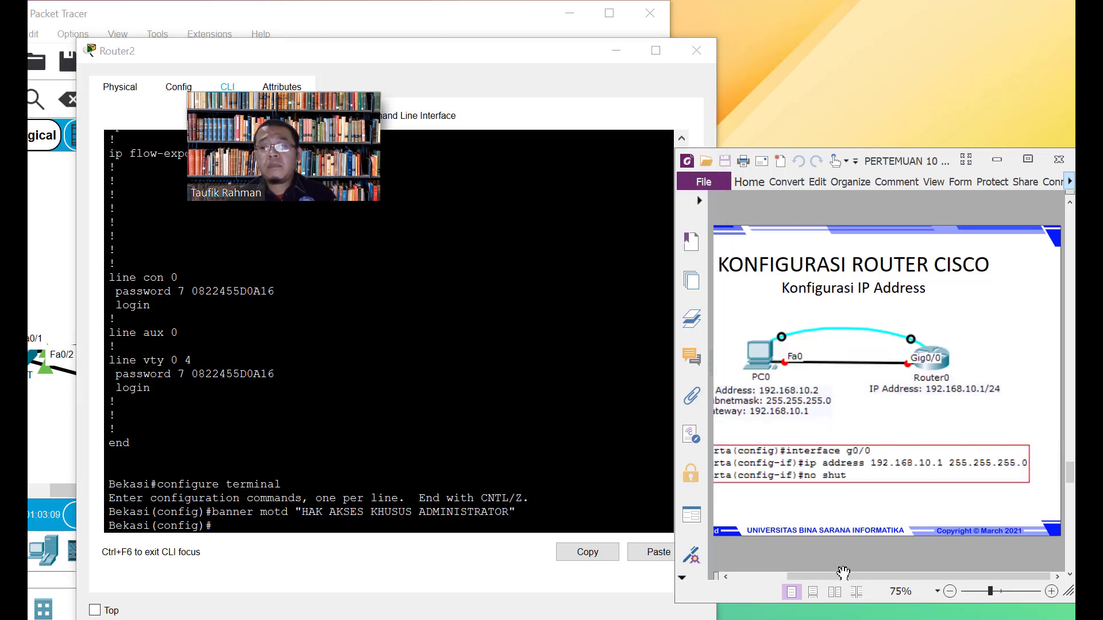
left_click_drag(845, 580, 834, 580)
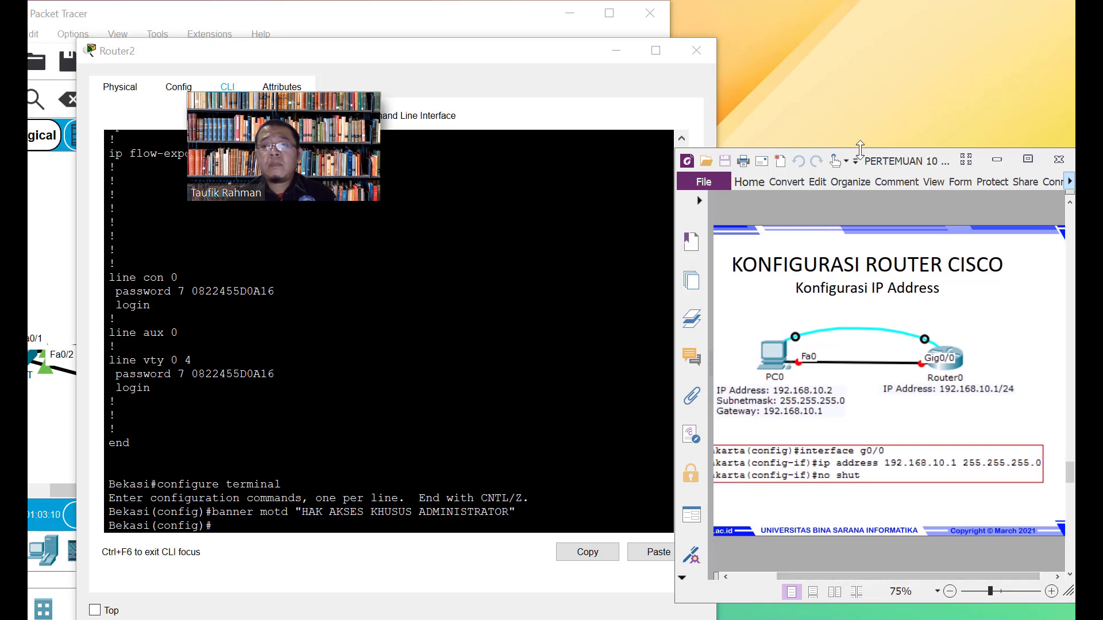
Arrange the Foxit and Router2 windows side by side
left_click_drag(866, 162, 874, 162)
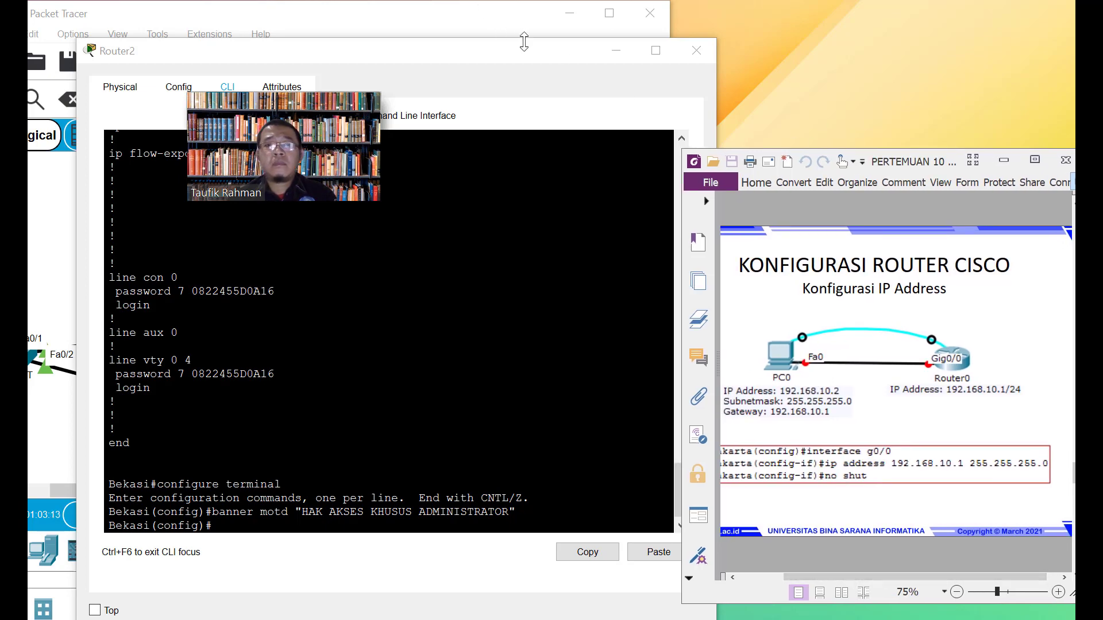
left_click_drag(531, 57, 476, 52)
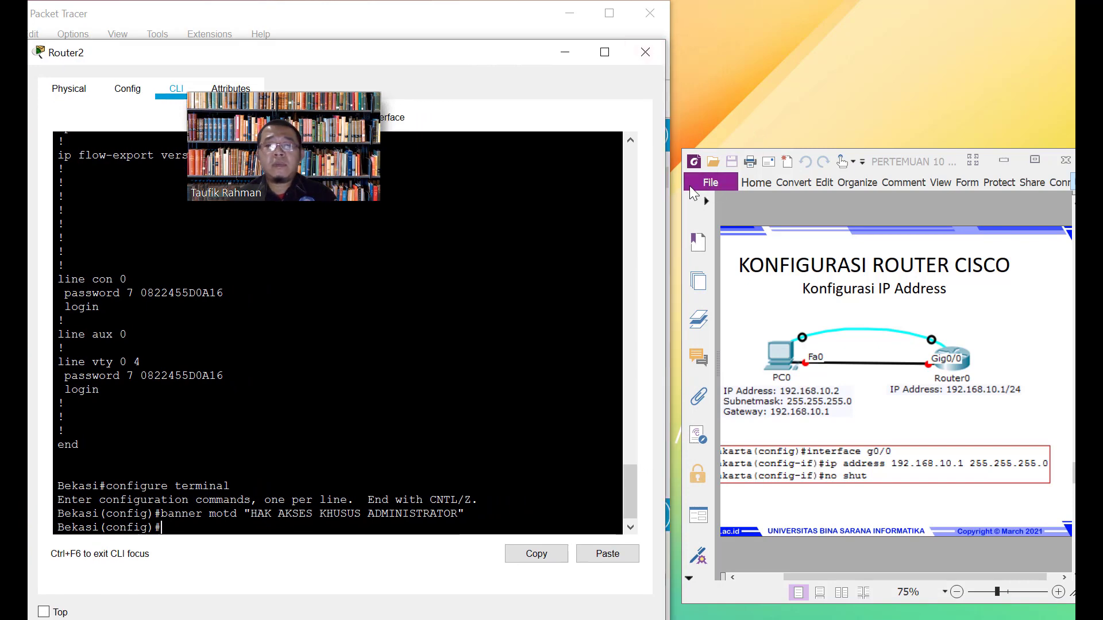
left_click_drag(682, 199, 658, 199)
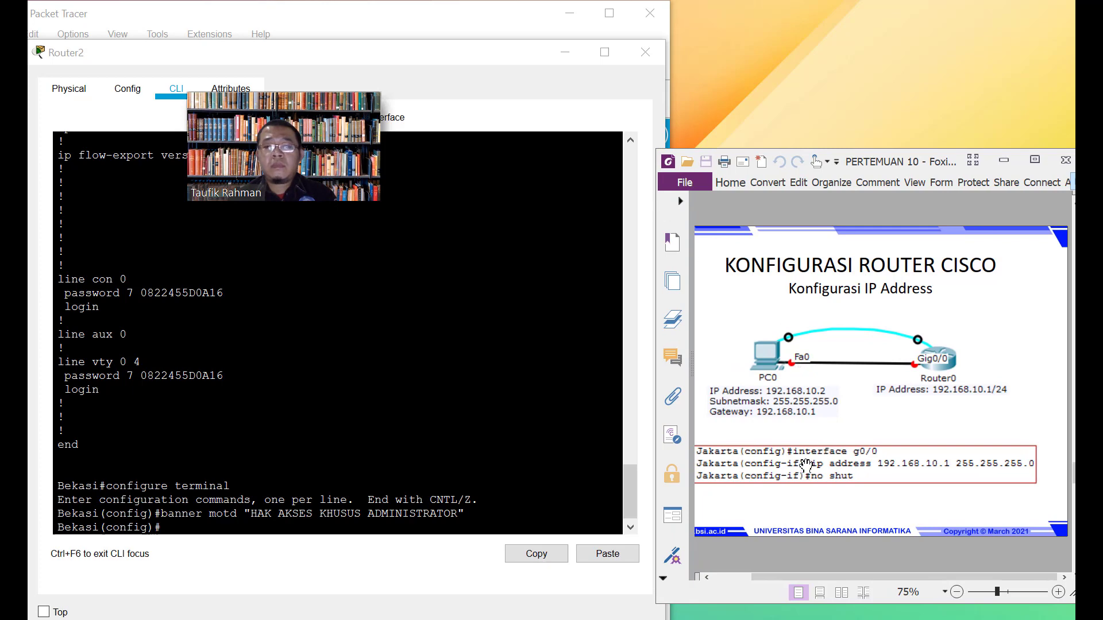
left_click_drag(842, 577, 839, 575)
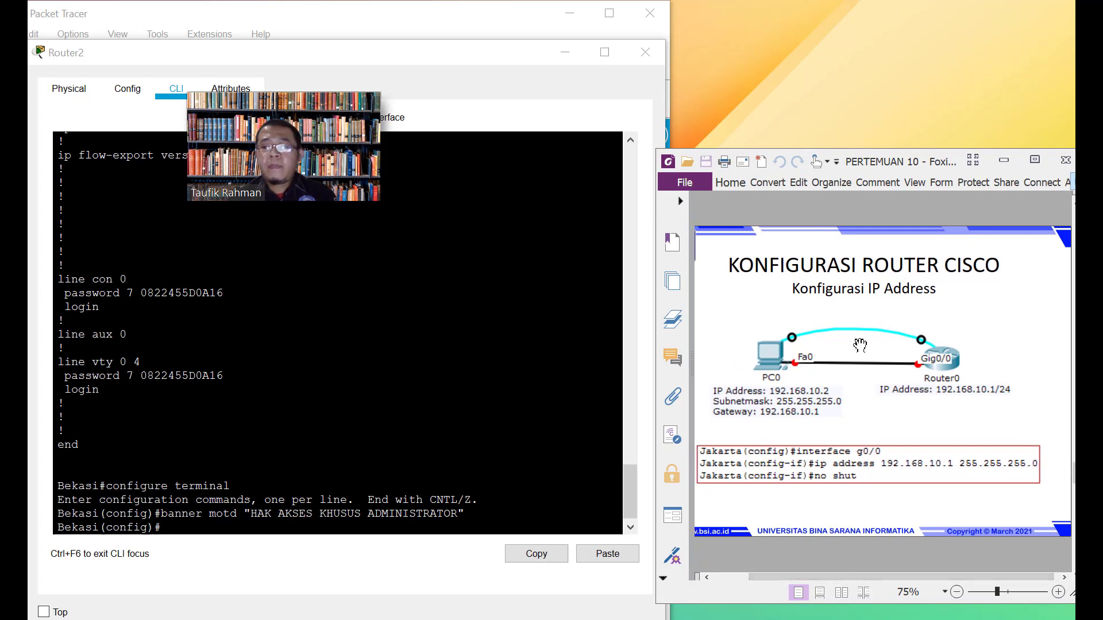
Exit to privileged mode, save with write, and run show configuration
left_click(303, 514)
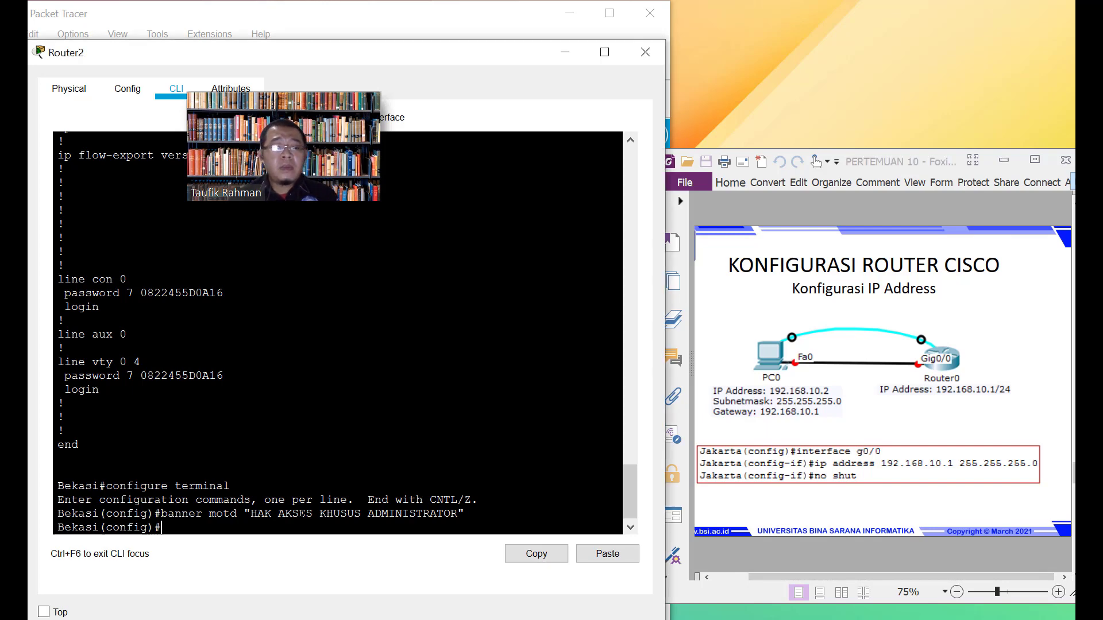
type("exit")
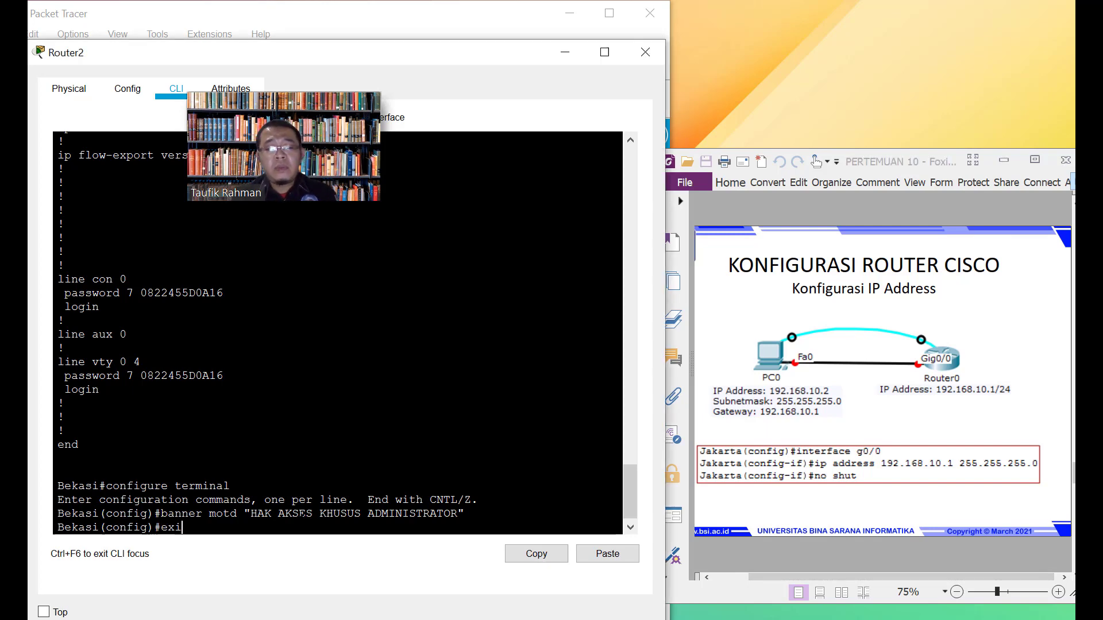
key("Return")
key("Return")
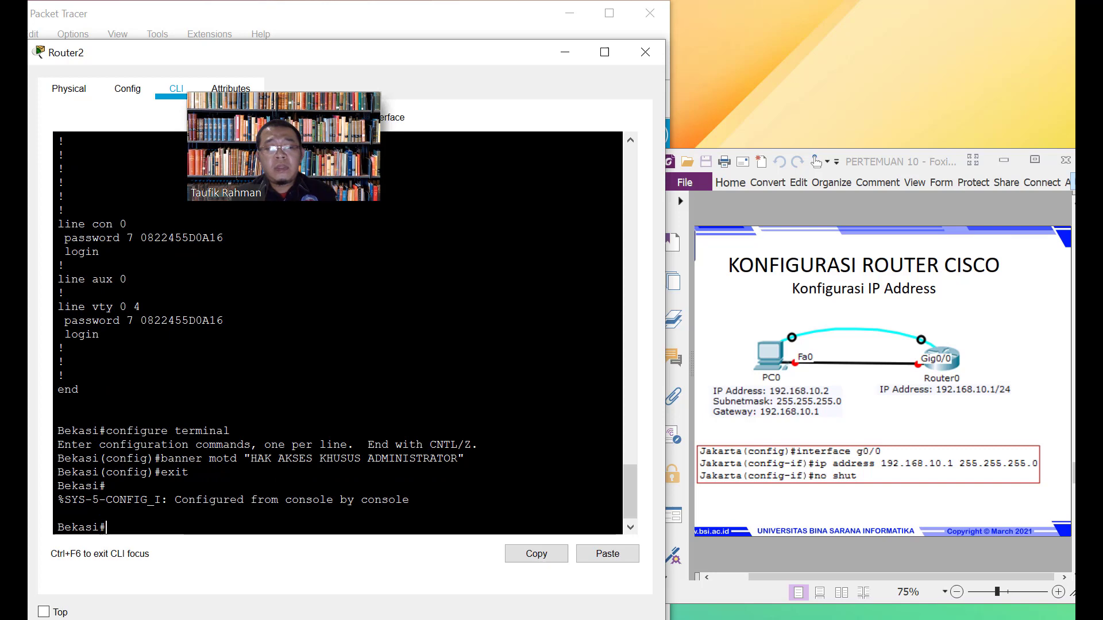
type("write")
key("Return")
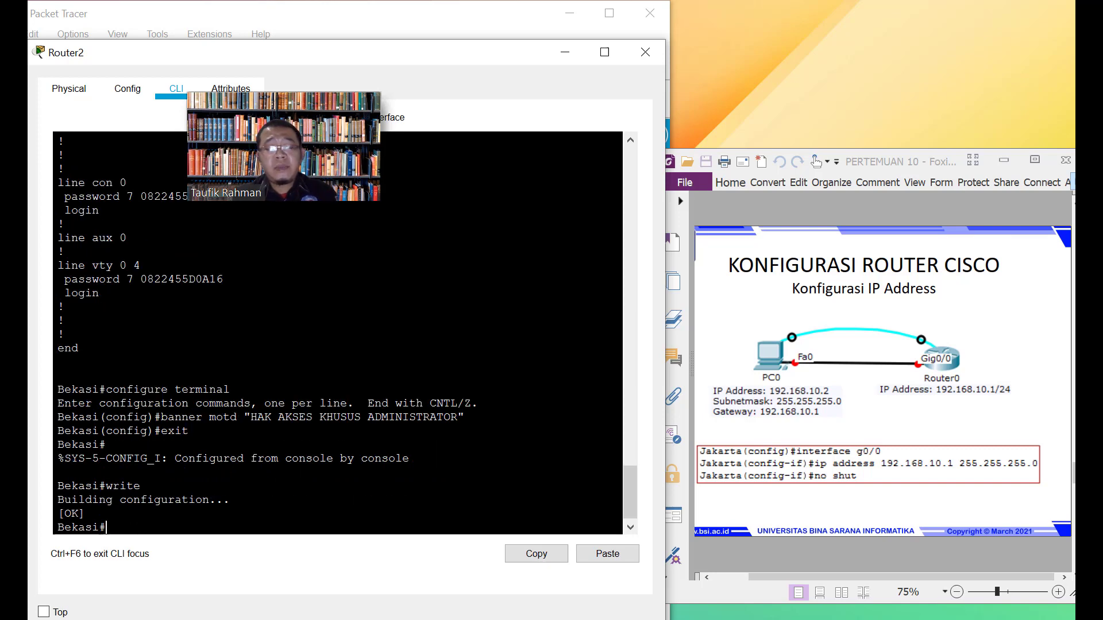
type("sh")
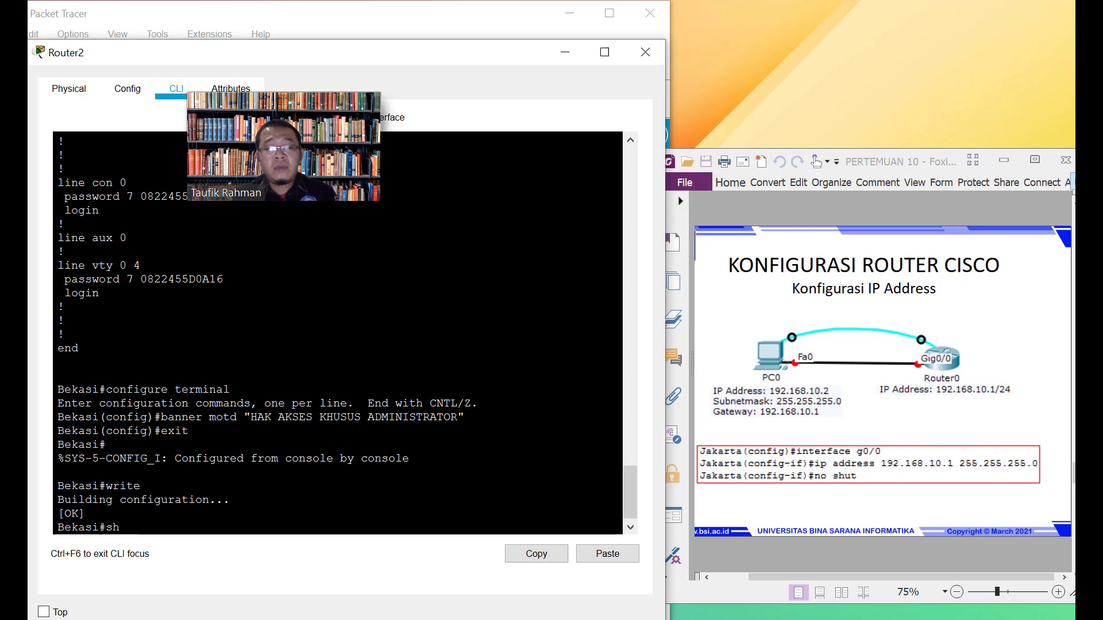
type("ow con")
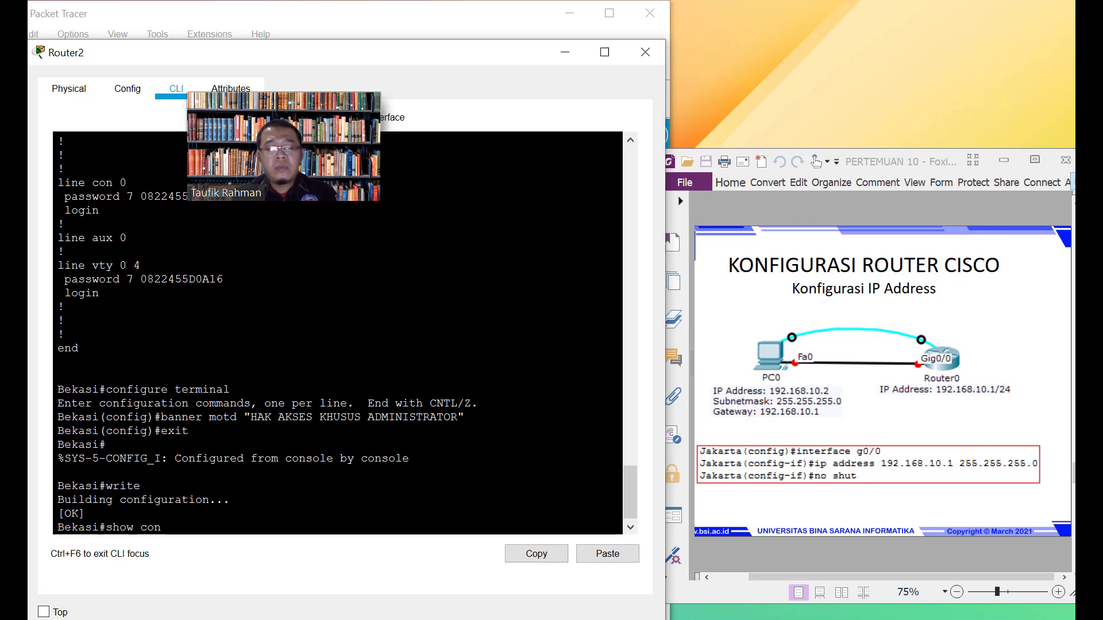
type("figuration")
key("Return")
key("Return")
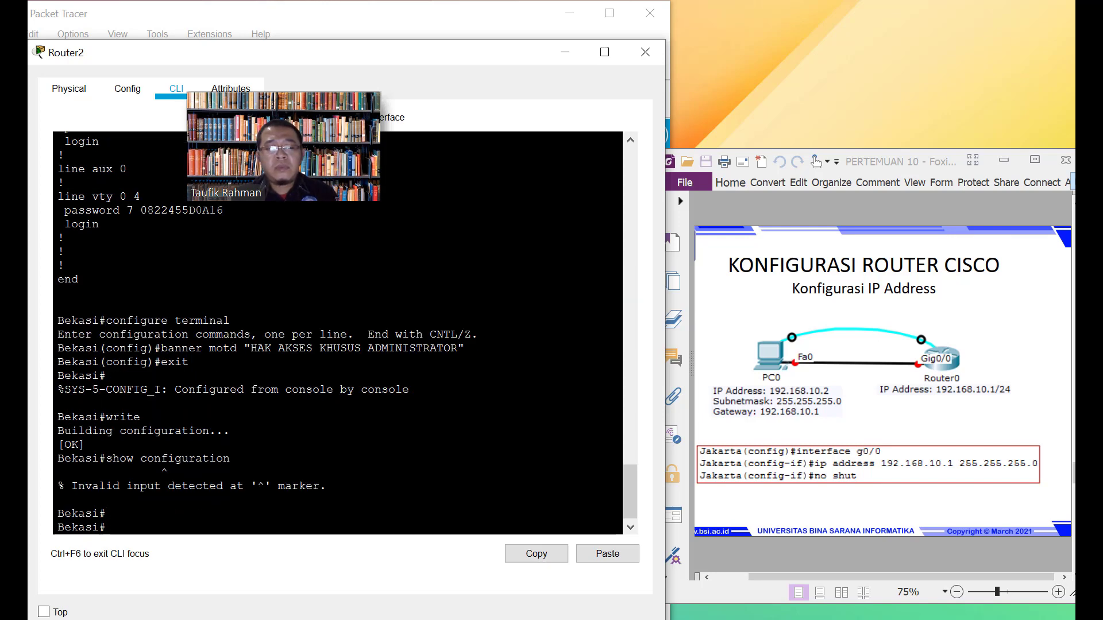
List the running config, point out the banner motd line, and save again with write
type("show run")
key("Return")
key("space")
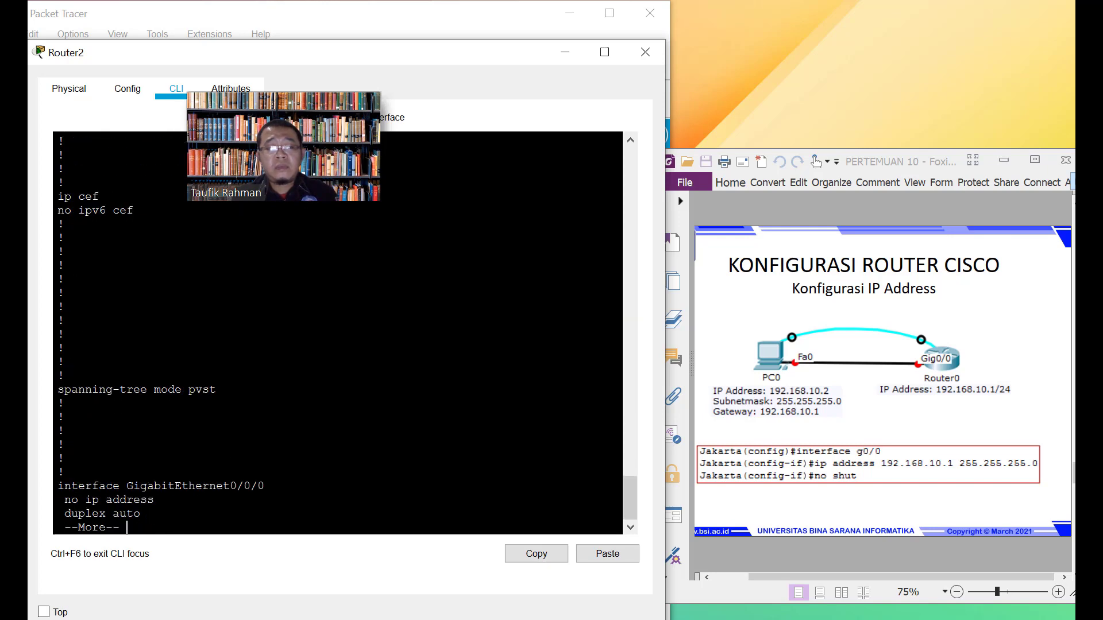
key("space")
key("space")
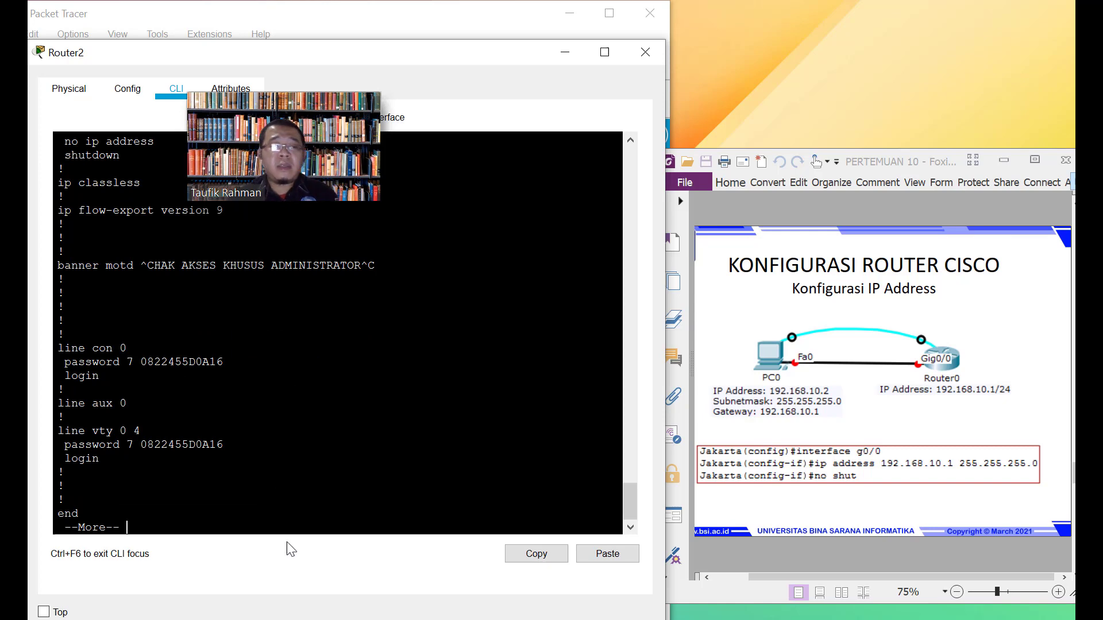
left_click_drag(375, 266, 79, 266)
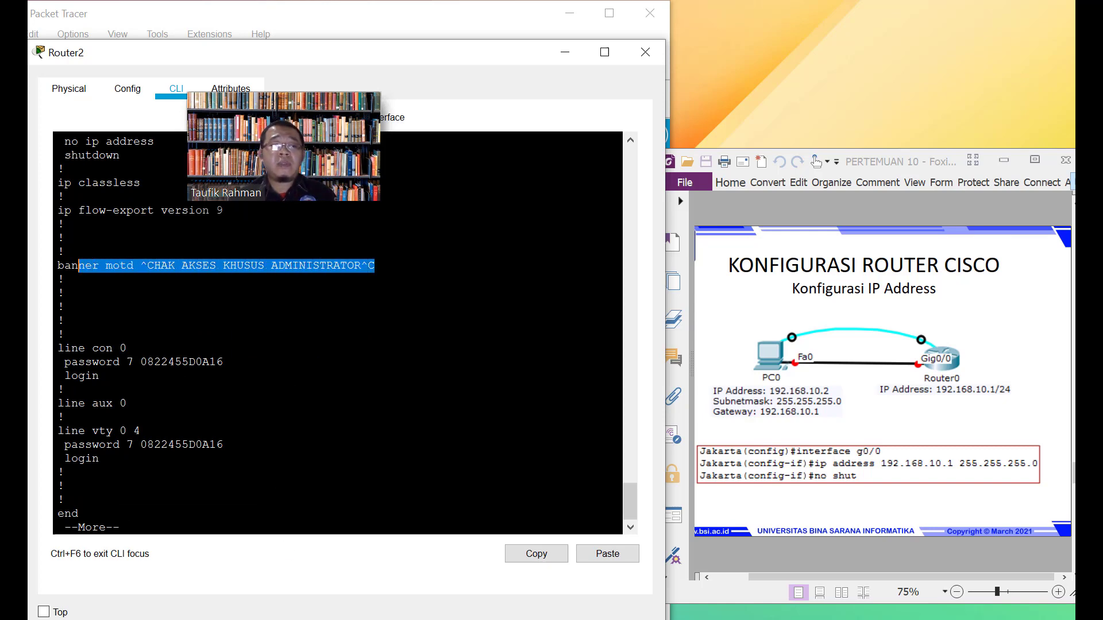
left_click(78, 266)
key("space")
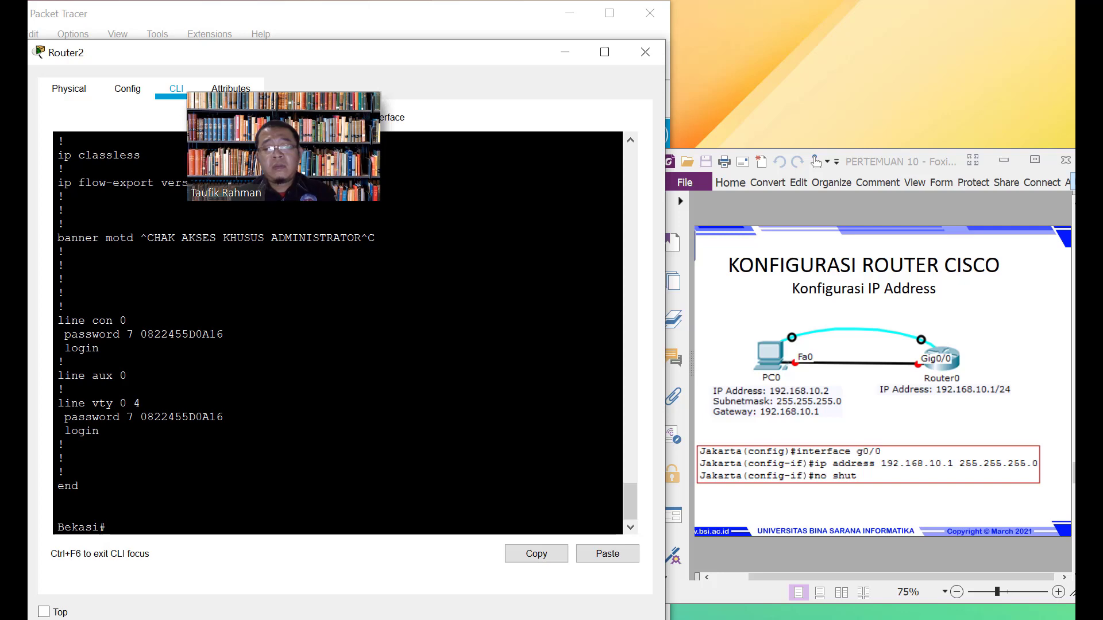
type("write")
key("Return")
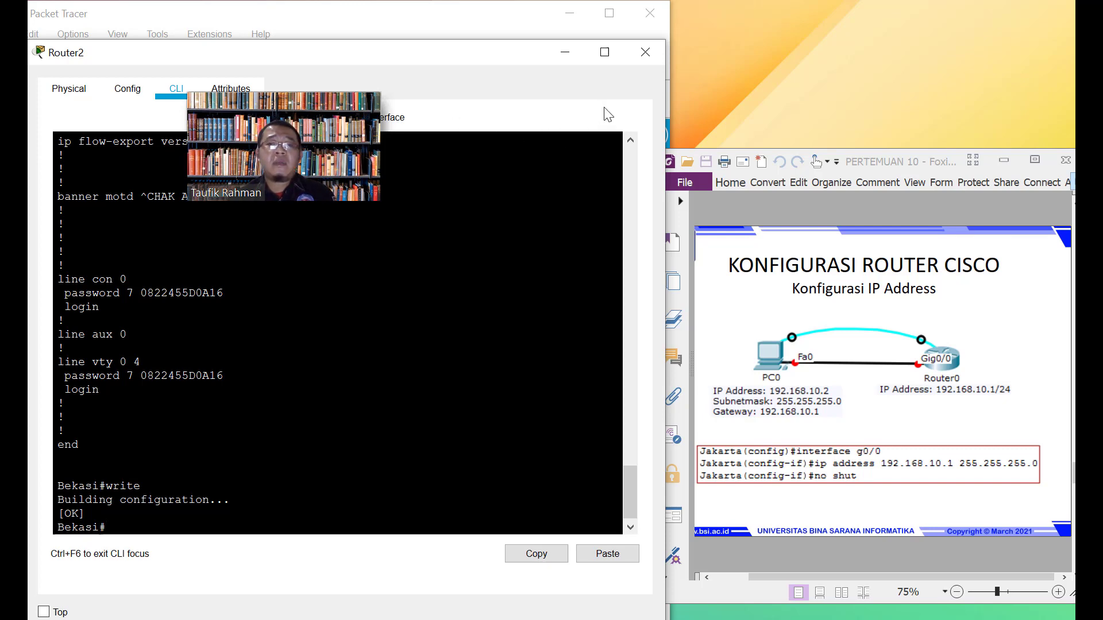
Cable PC4 FastEthernet0 to Router2 GigabitEthernet0/0/0 with copper straight-through, then reopen Router2
left_click(645, 52)
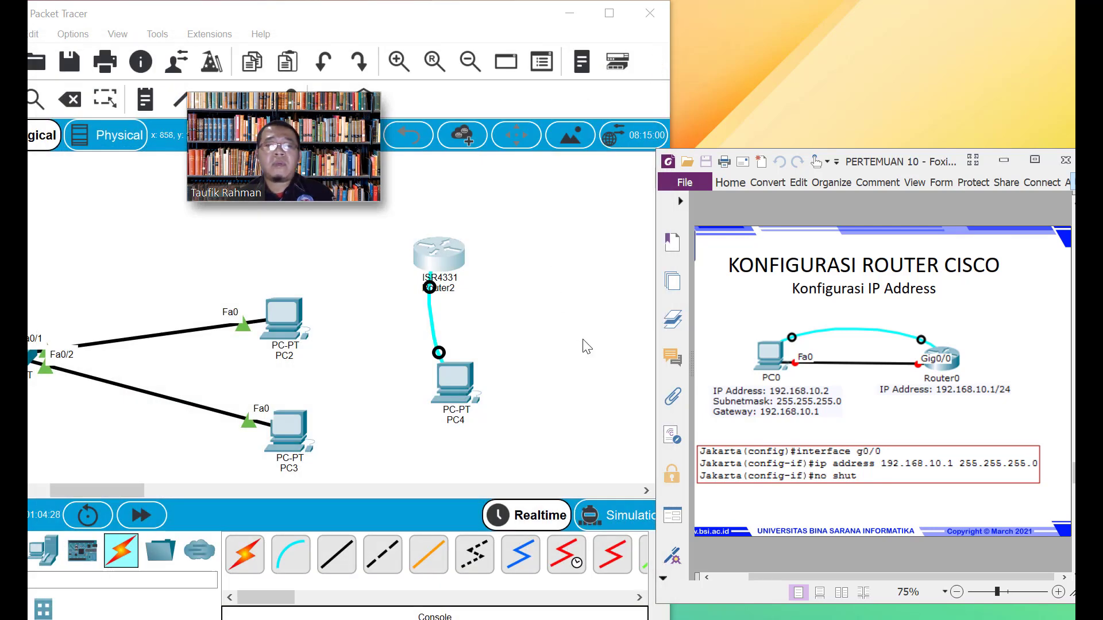
left_click(337, 555)
left_click(457, 393)
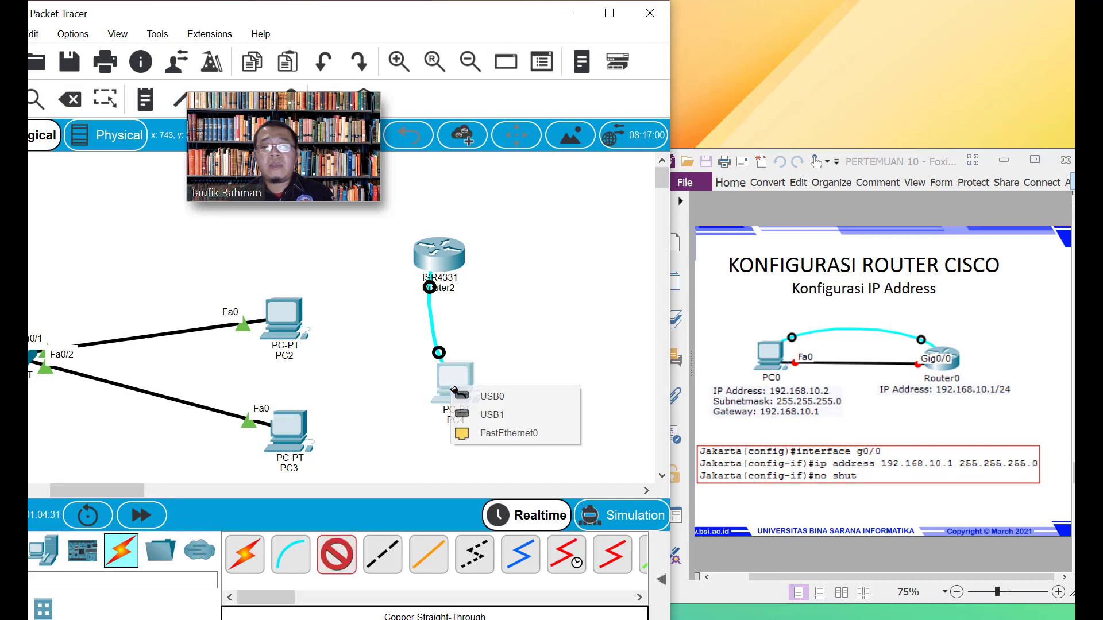
left_click(481, 432)
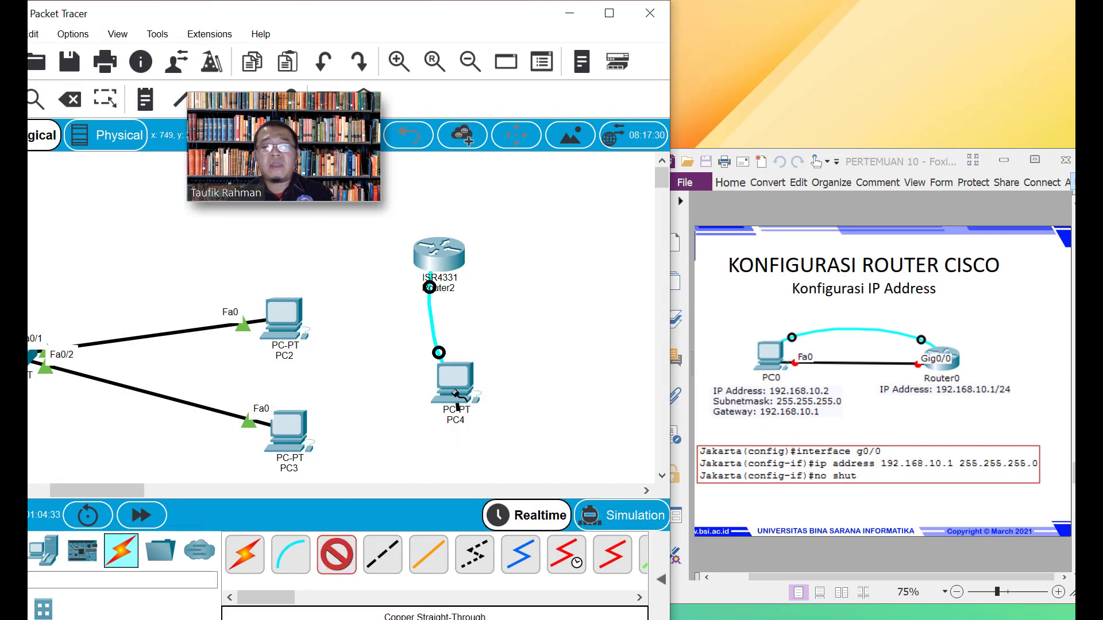
left_click(440, 254)
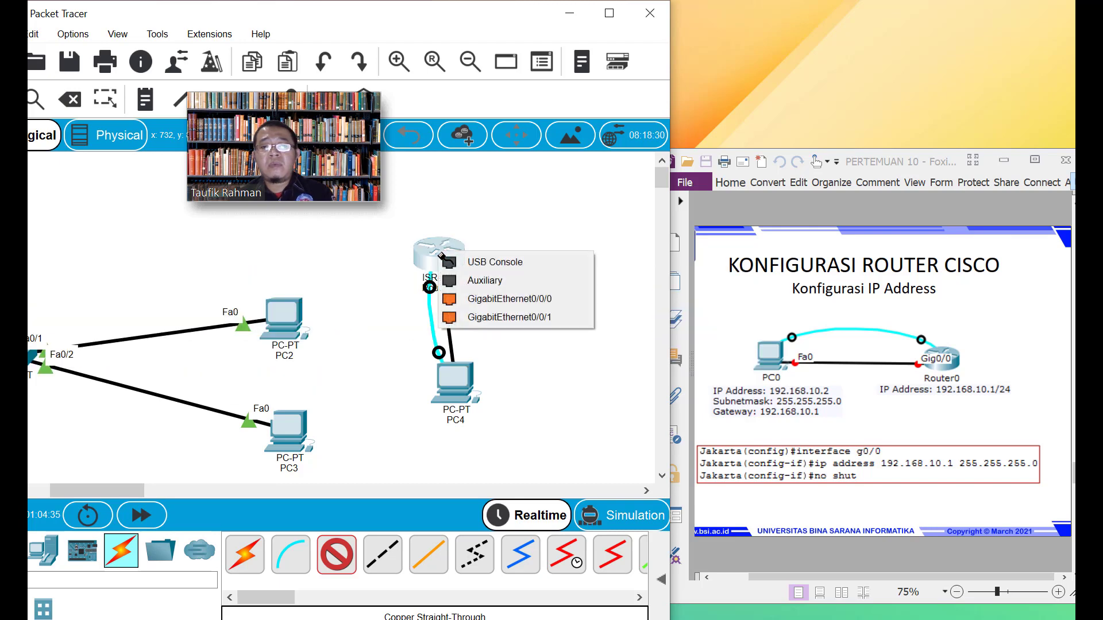
left_click(474, 300)
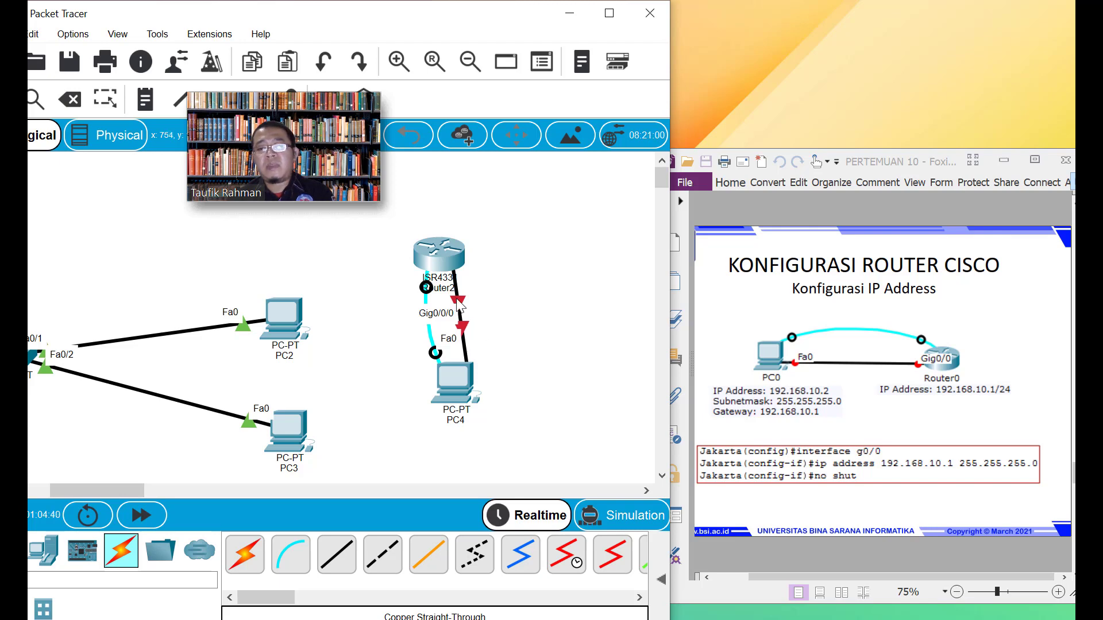
left_click(438, 256)
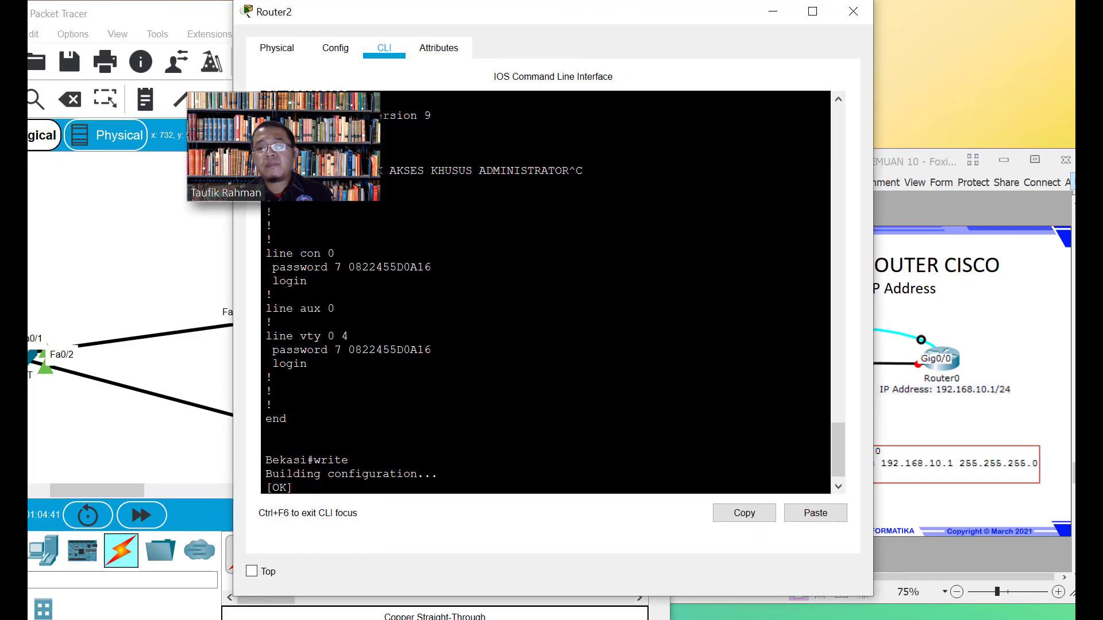
In Router2's Config tab, switch on GigabitEthernet0/0/0, 0/0/1 and 0/0/2
left_click(344, 43)
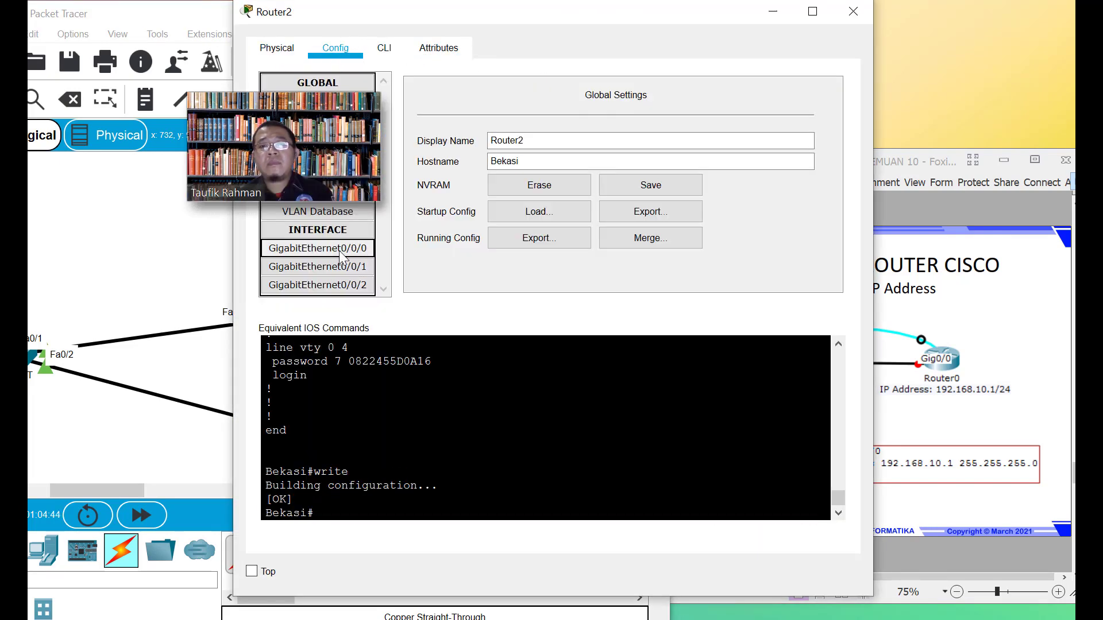
left_click(318, 248)
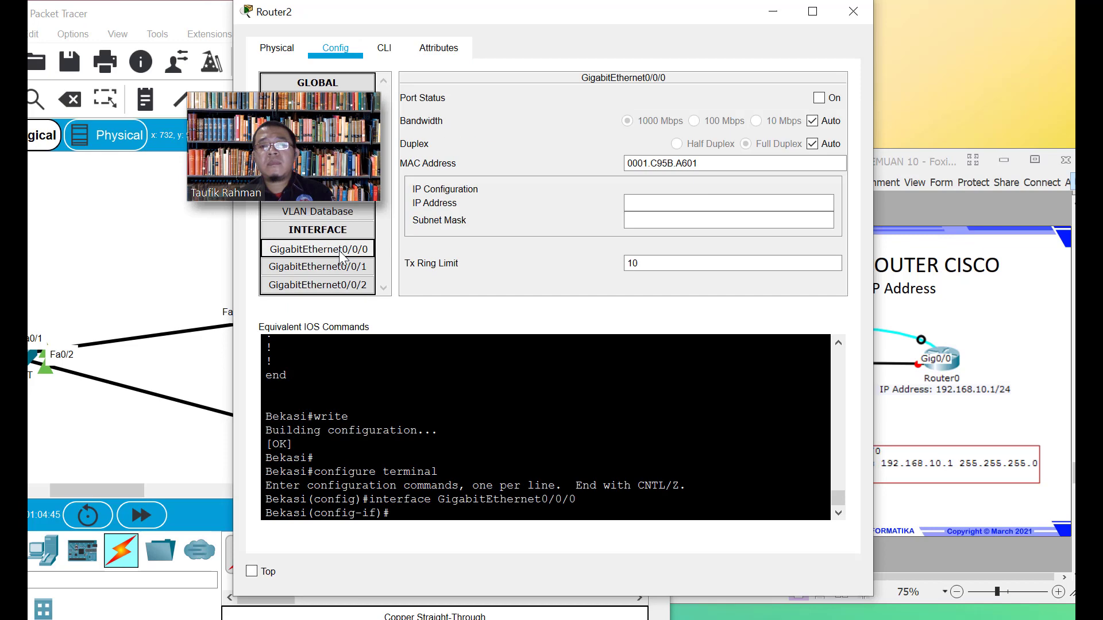
left_click(819, 98)
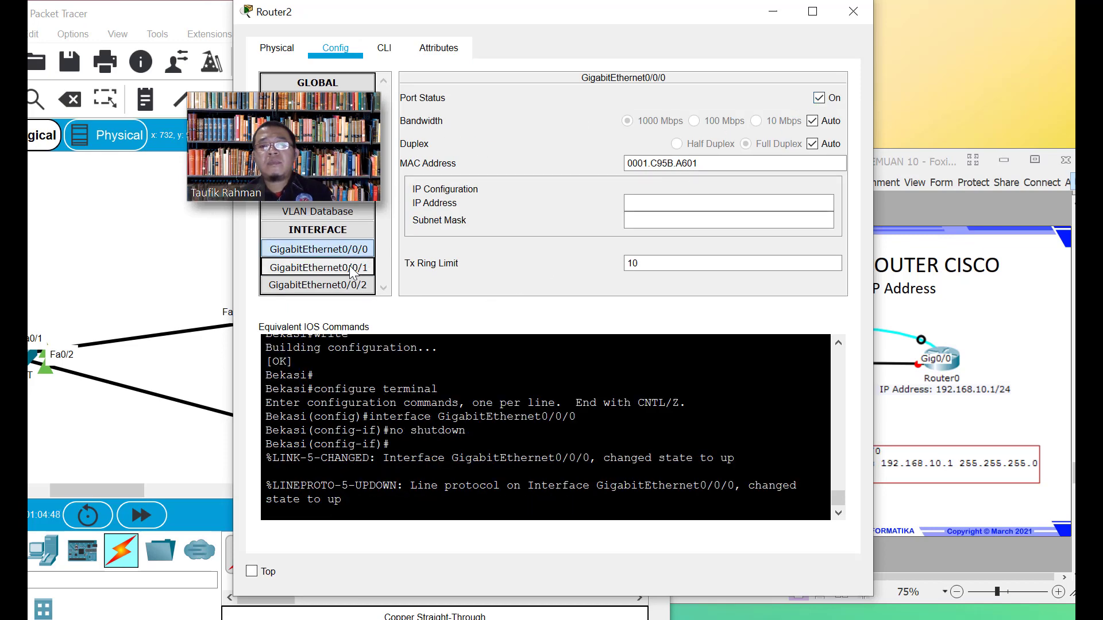
left_click(318, 267)
left_click(819, 98)
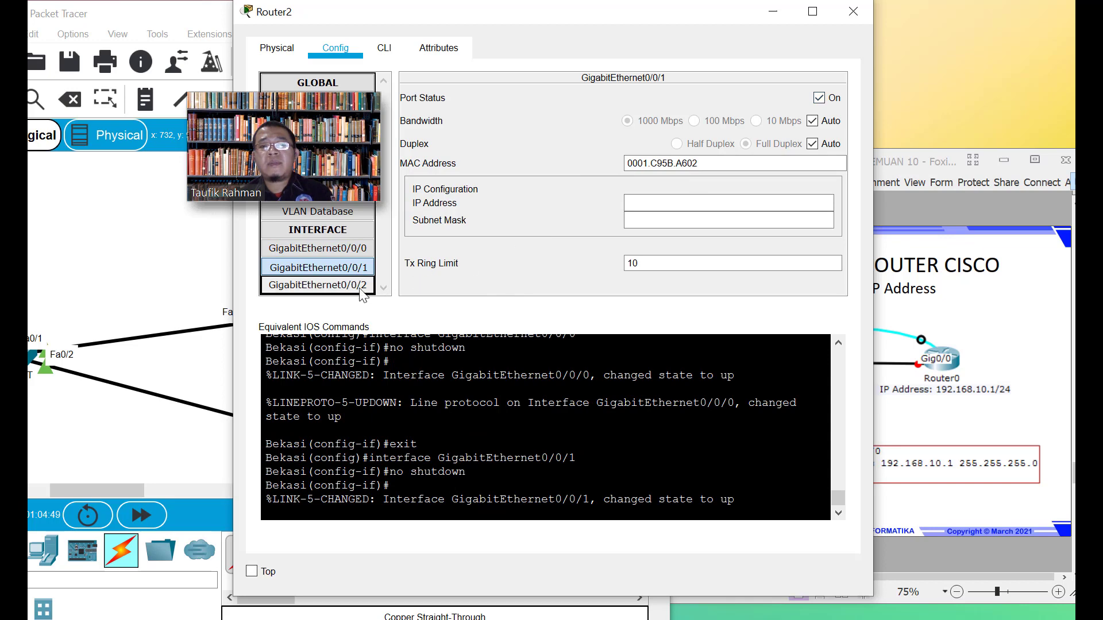
left_click(317, 286)
left_click(819, 98)
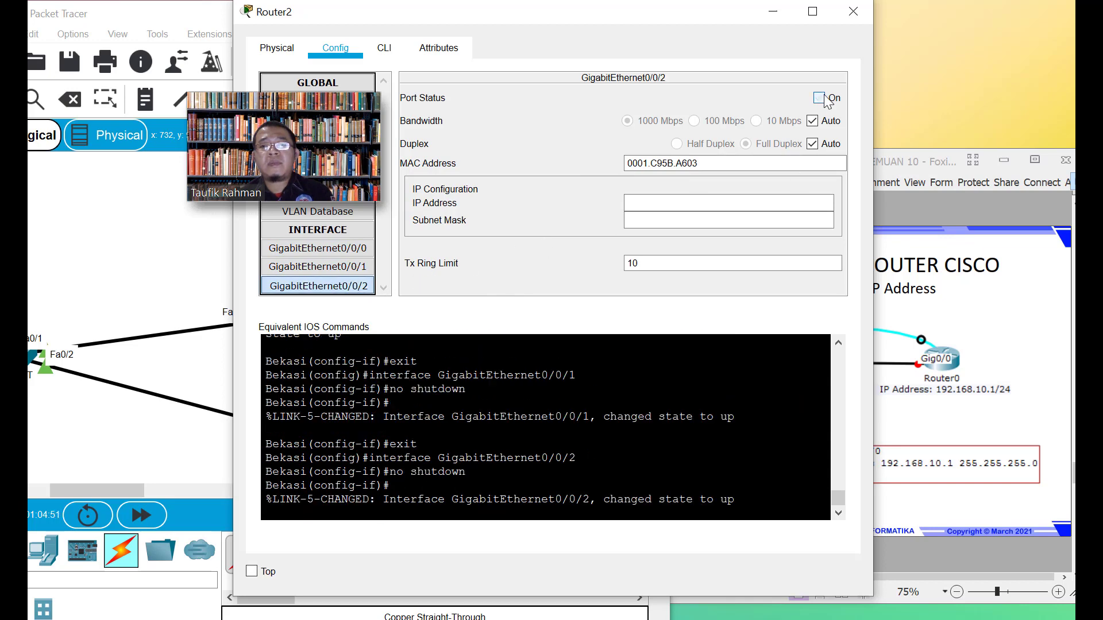
Close and reopen Router2 on its CLI tab, moving the window to reveal the slide
left_click(277, 49)
left_click(333, 49)
left_click(384, 50)
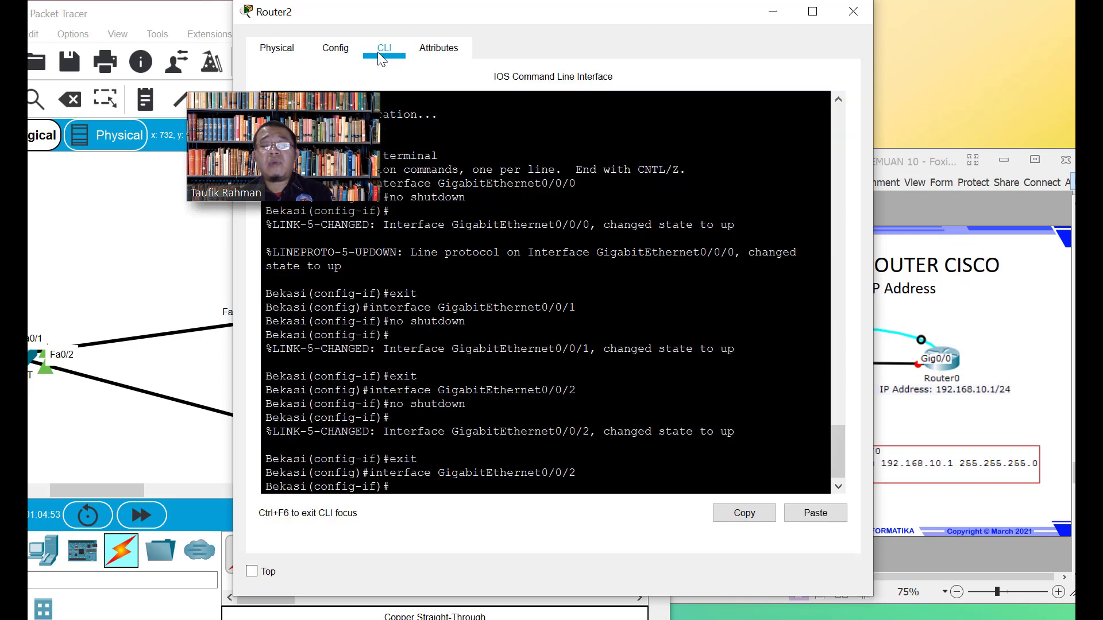
left_click(335, 49)
left_click(286, 51)
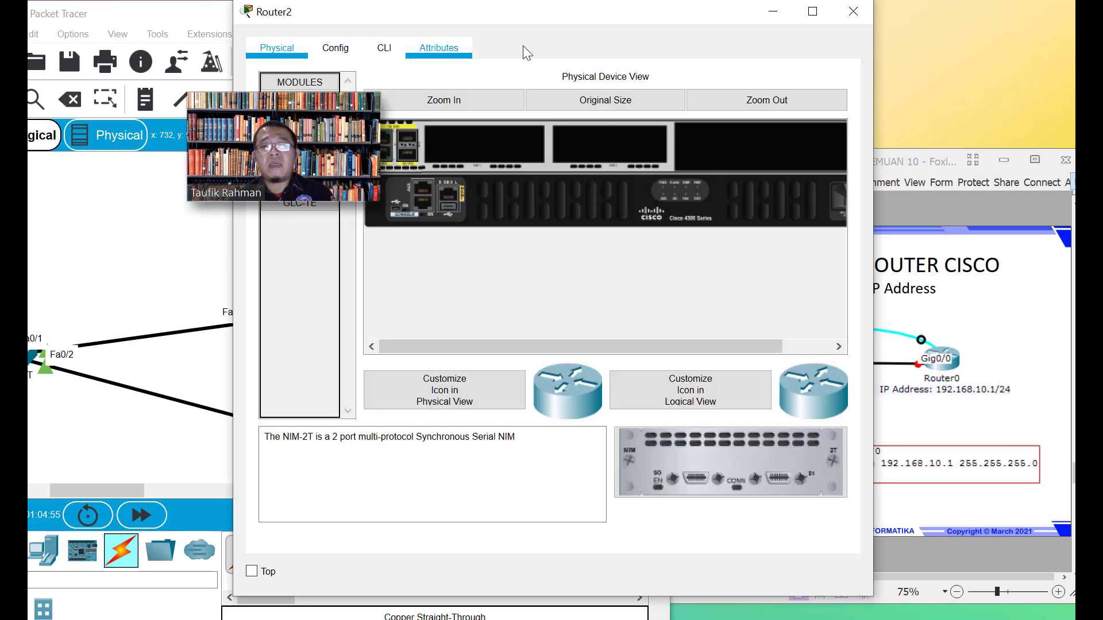
left_click(854, 12)
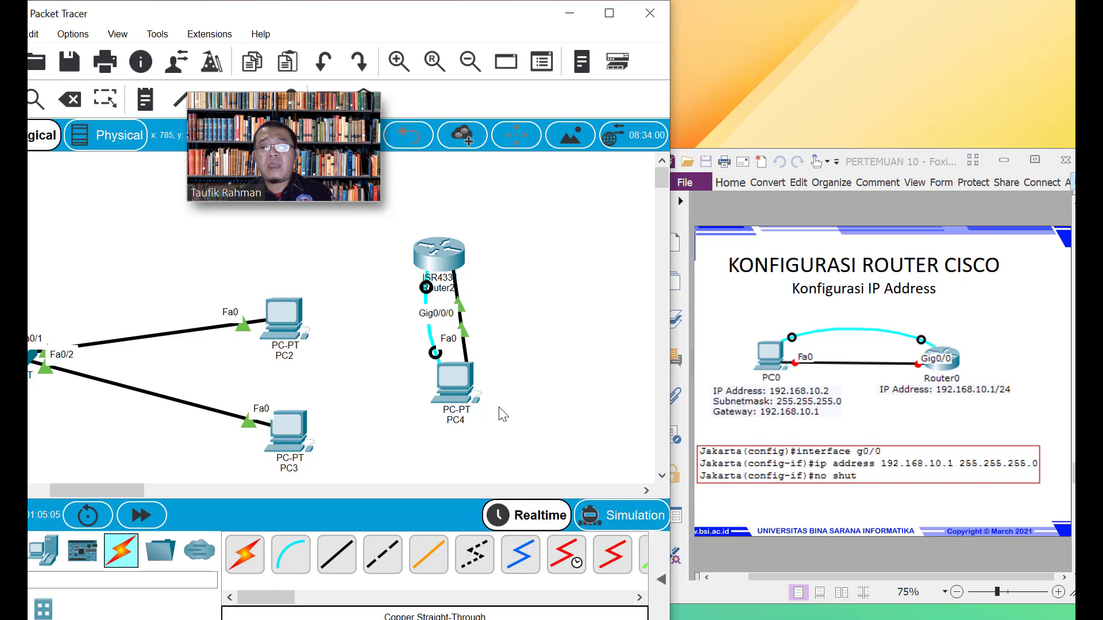
left_click(440, 252)
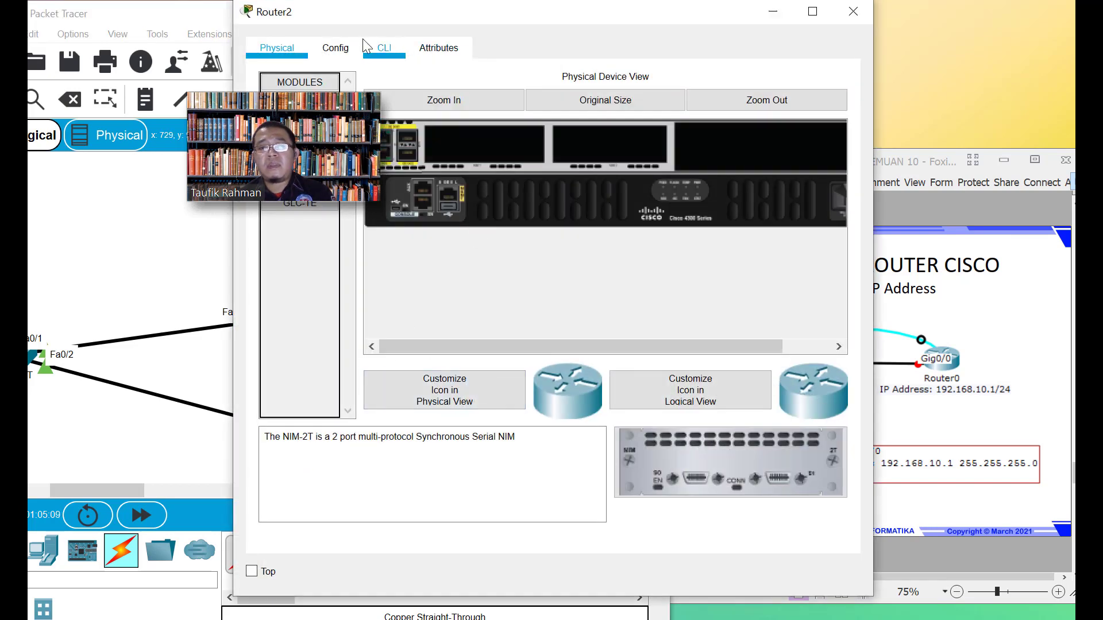
left_click(336, 48)
left_click(384, 48)
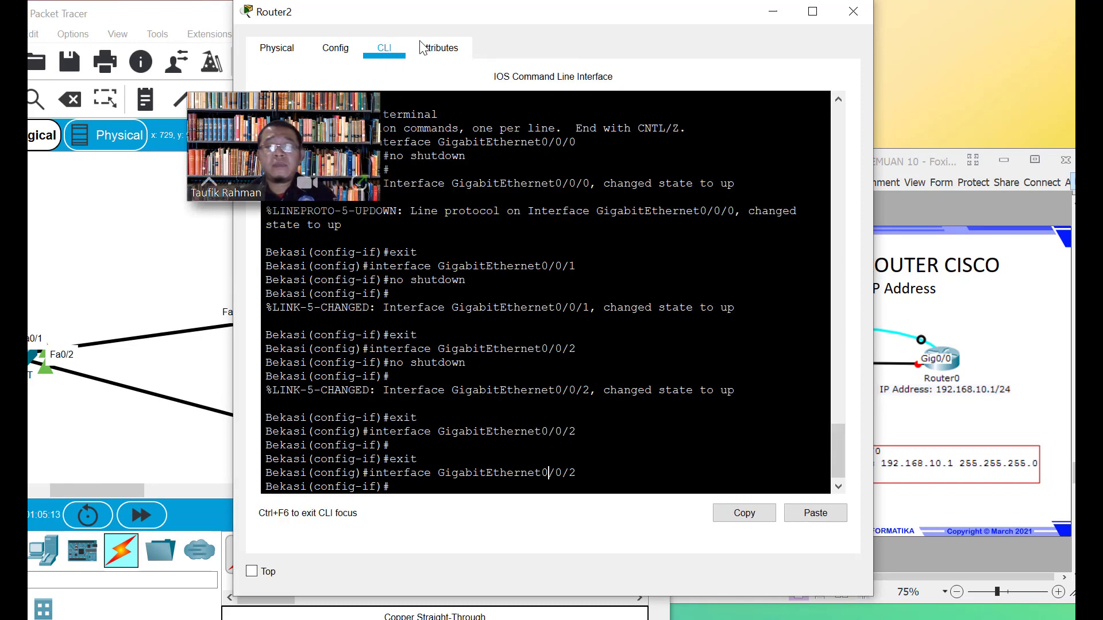
left_click_drag(492, 12, 282, 42)
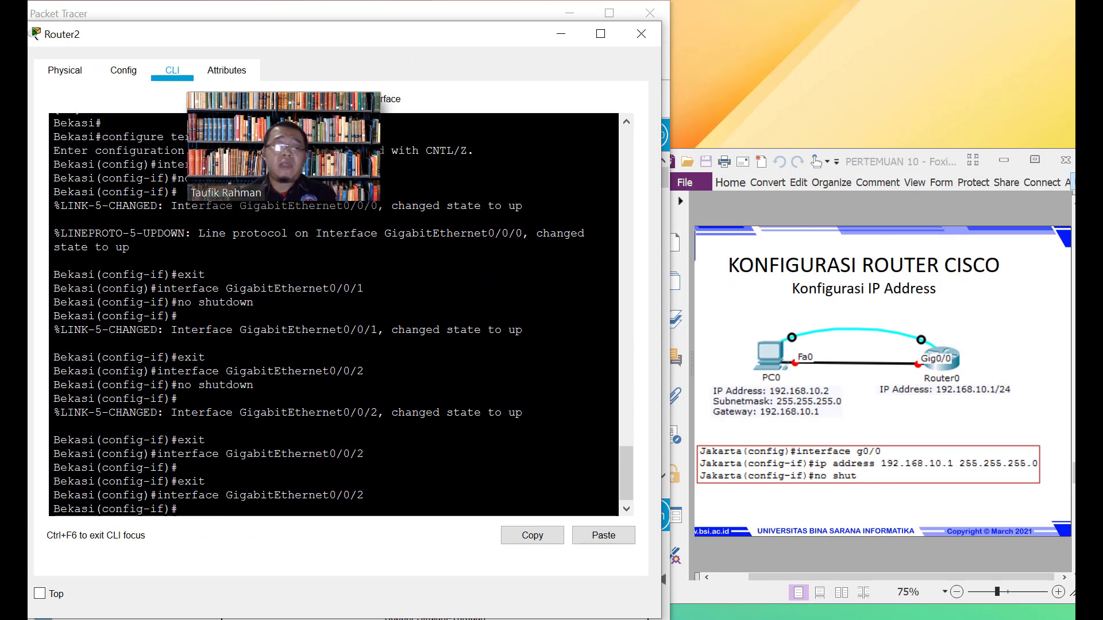
Exit to global configuration and try interface g0/0, which is rejected as invalid
key("Return")
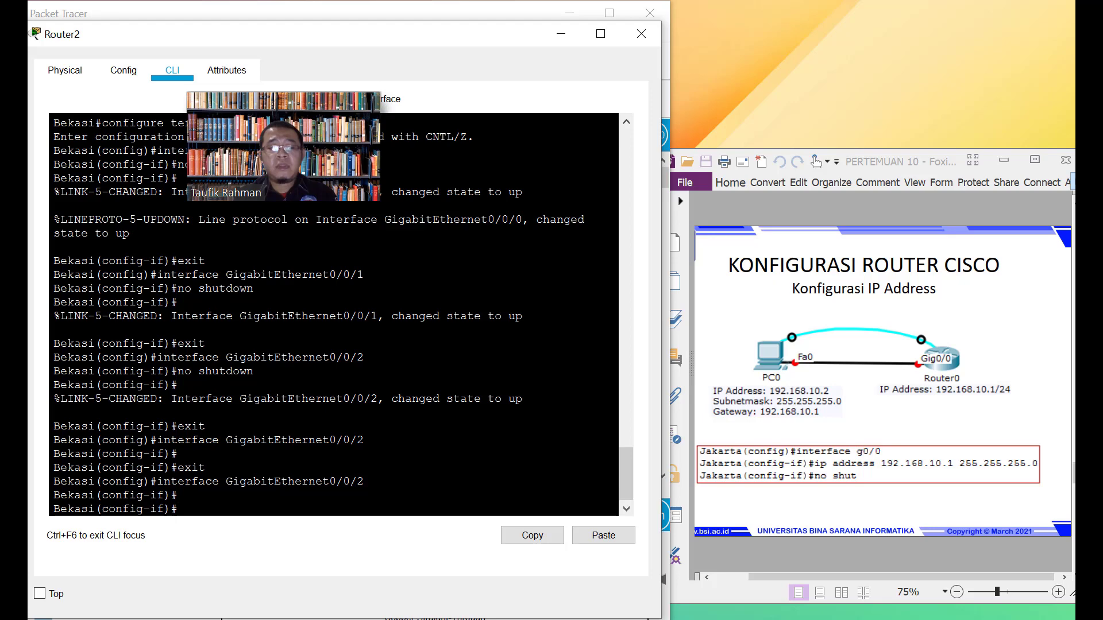
type("exit")
key("Return")
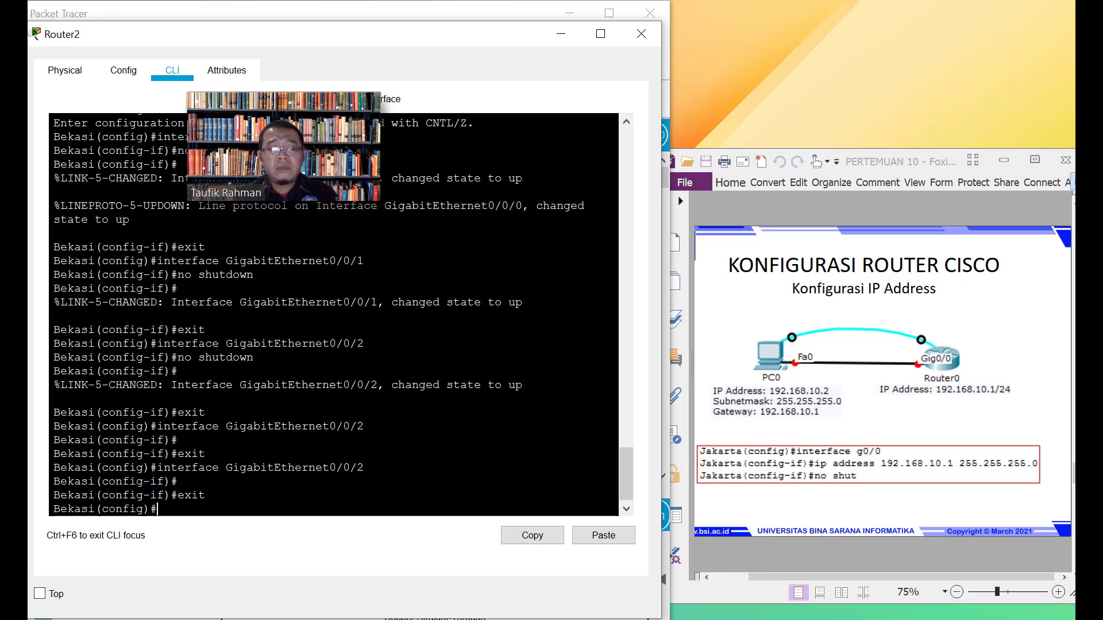
type("inter")
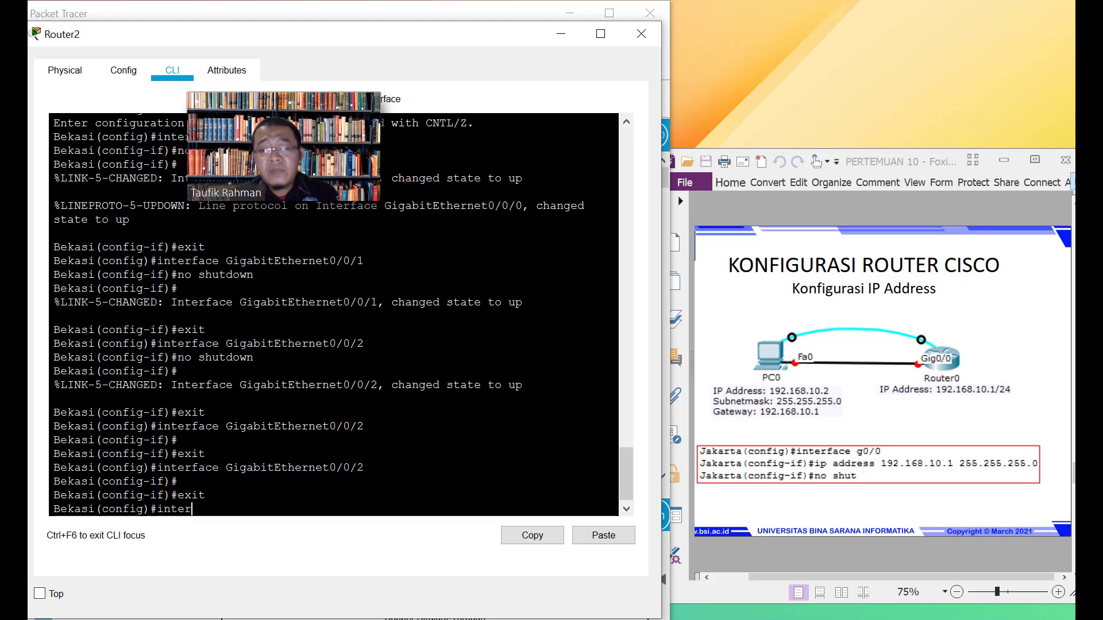
type("face")
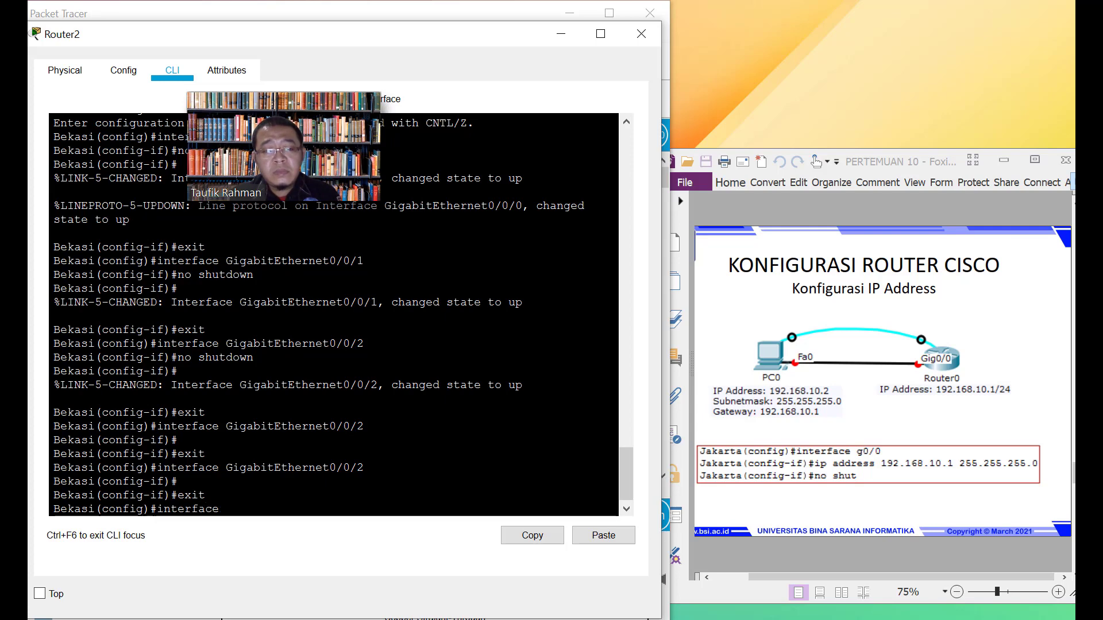
type(" g0/0")
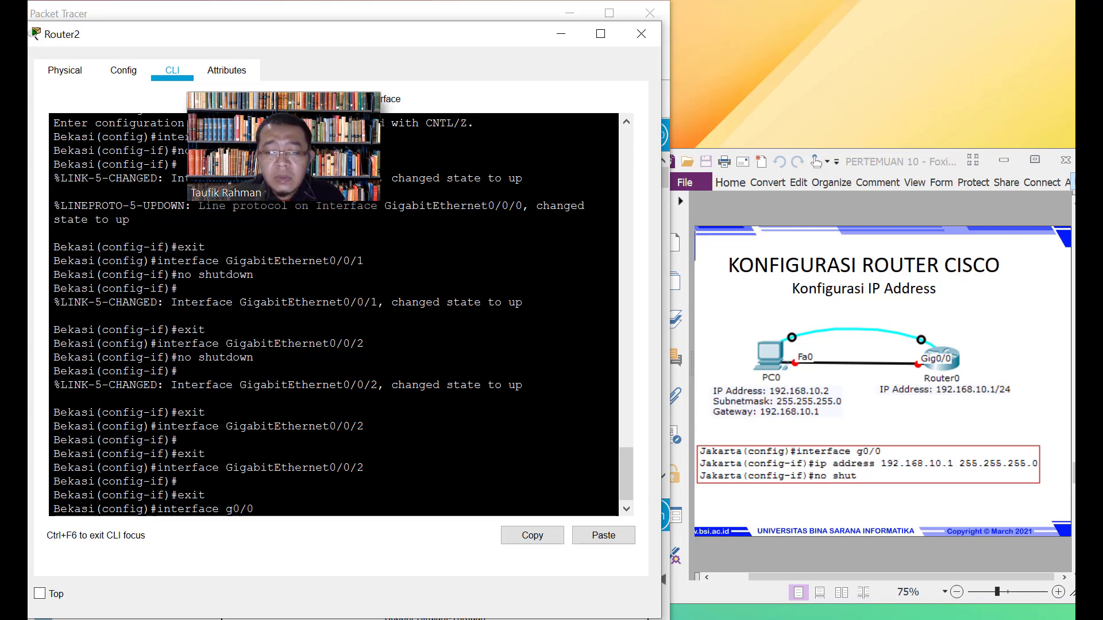
key("Return")
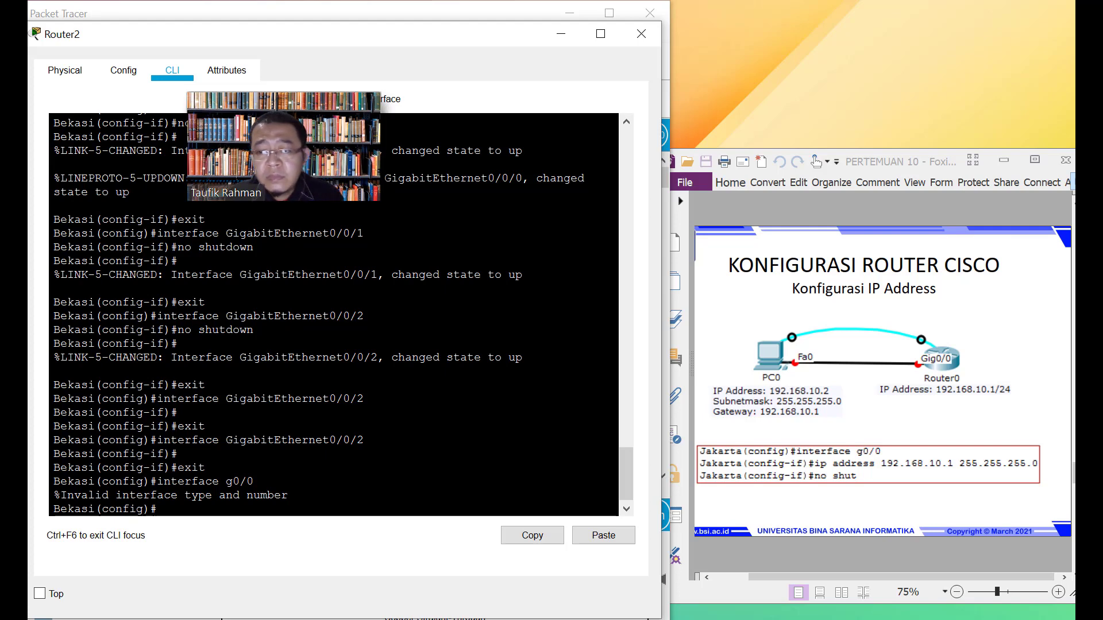
Recall the command and enter interface GigabitEthernet0/0/0 instead
key("Up")
key("BackSpace")
key("BackSpace")
key("BackSpace")
key("BackSpace")
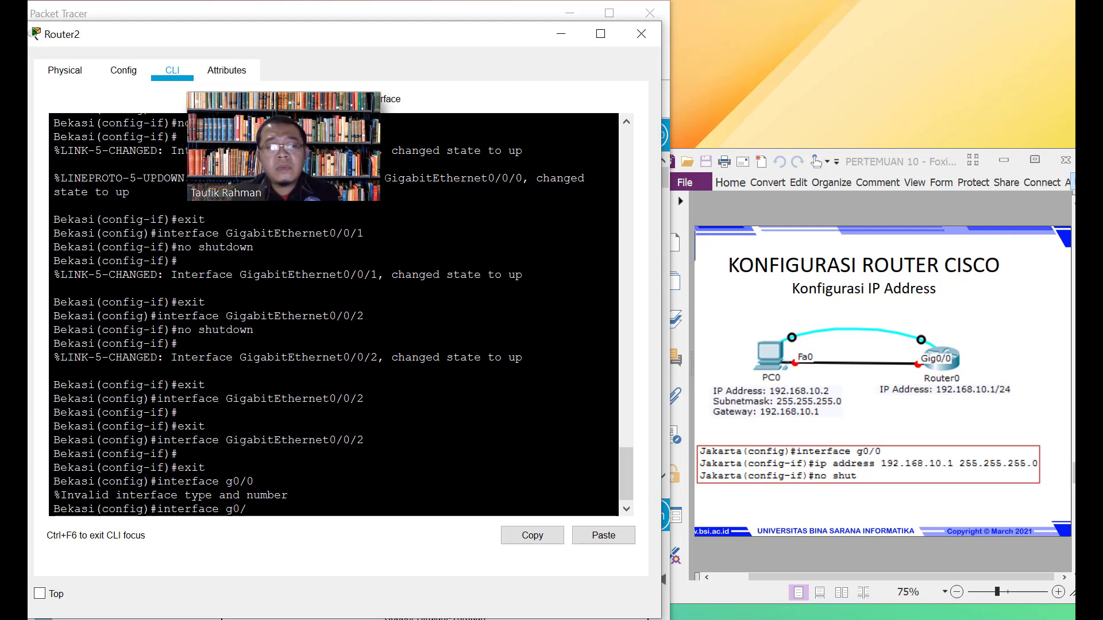
type("Giga")
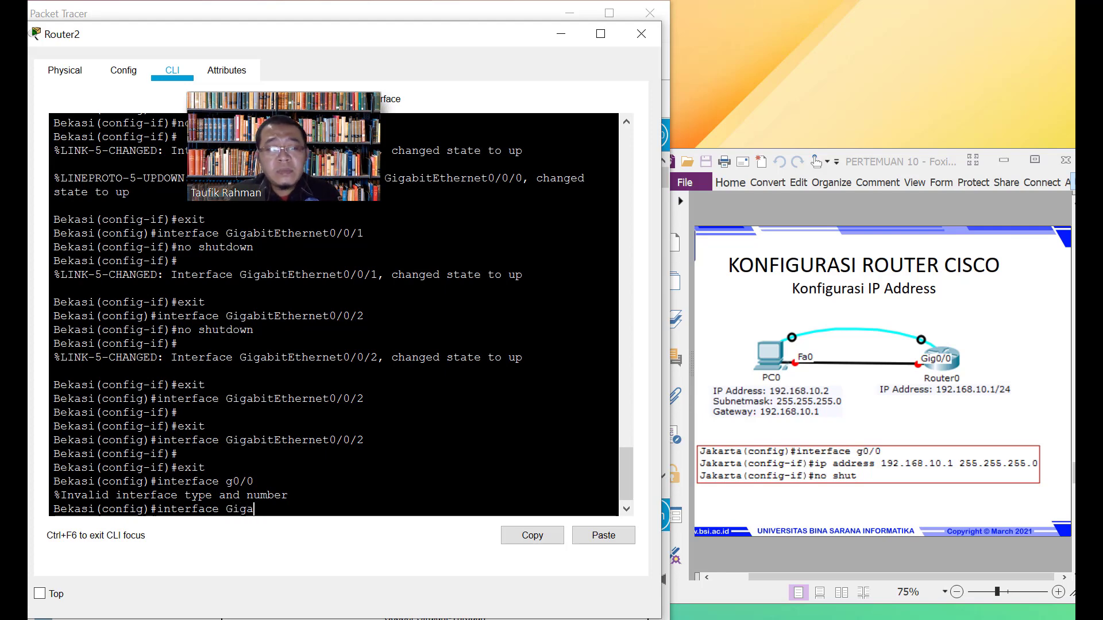
type("b")
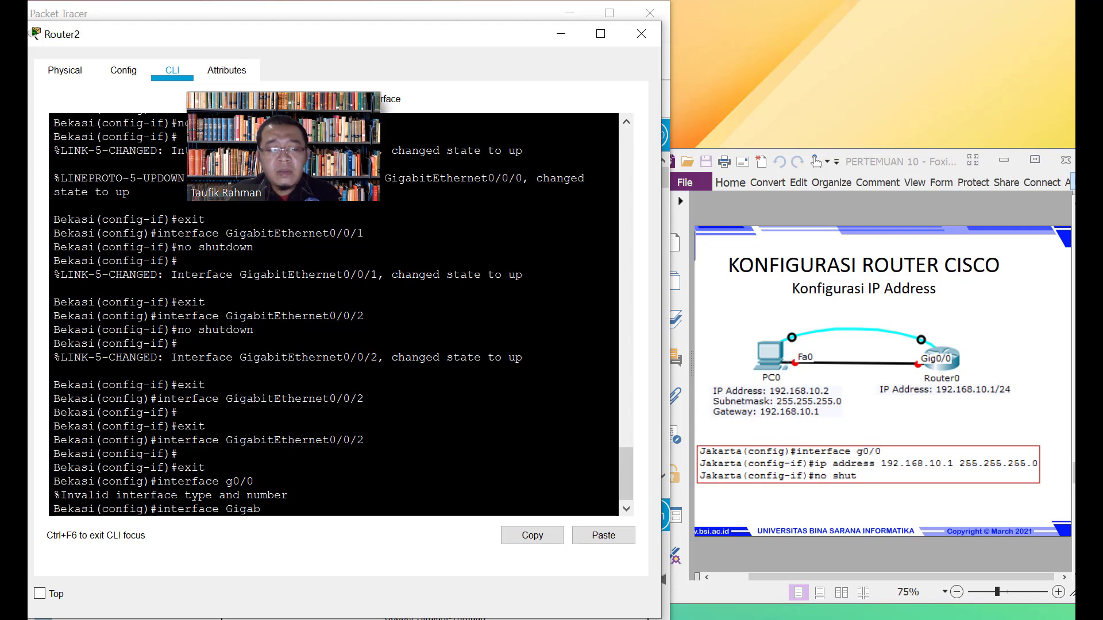
type("itEther")
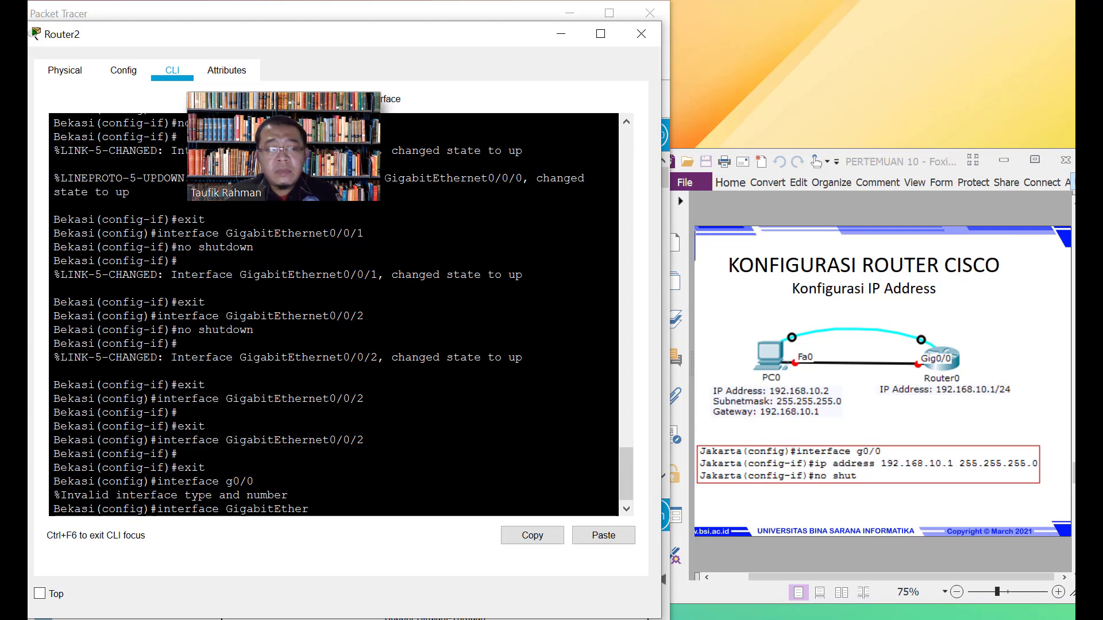
type("net")
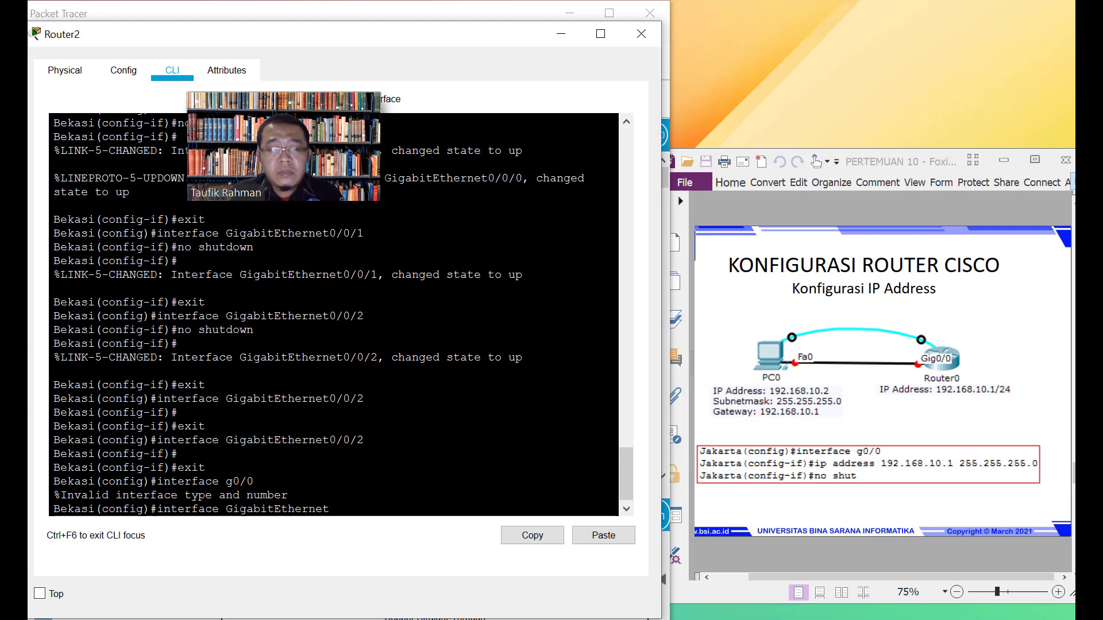
type("0/0/2")
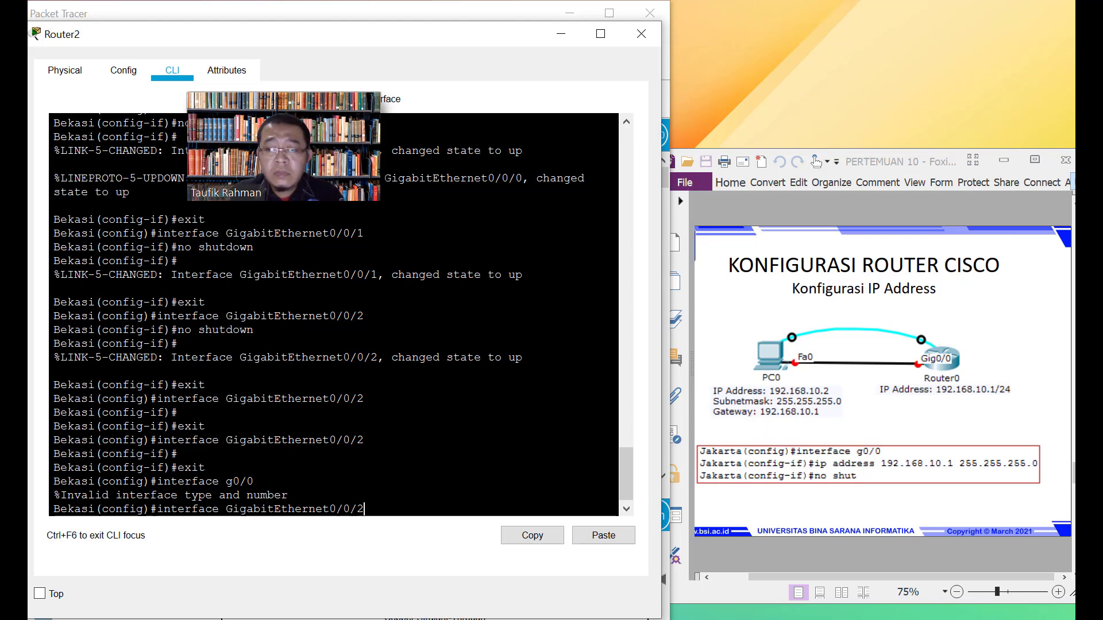
key("BackSpace")
type("0")
key("Return")
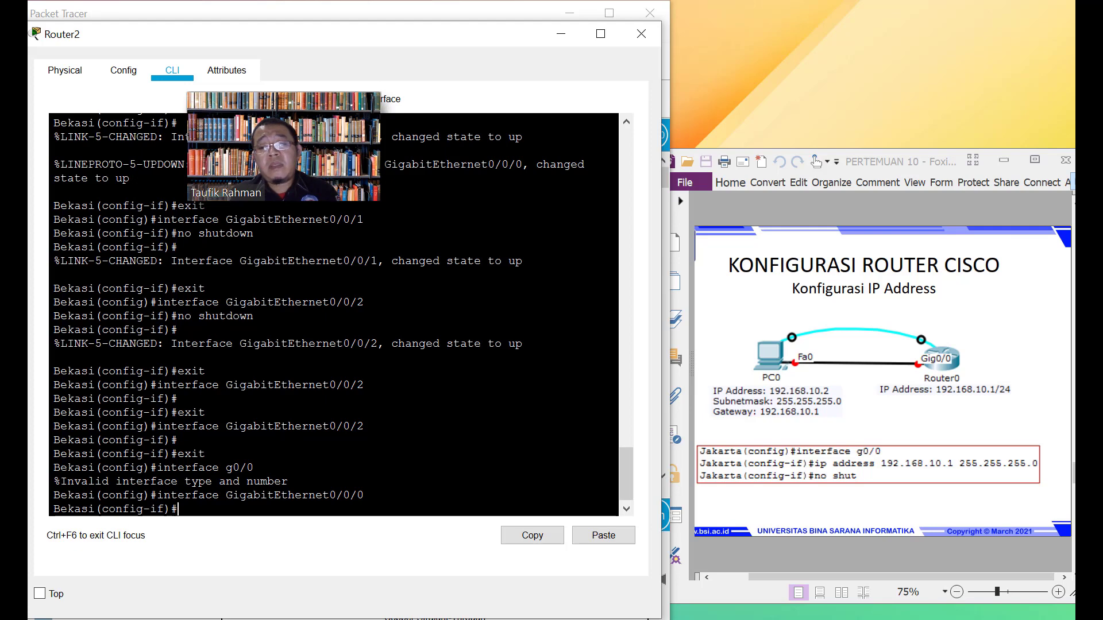
Assign 192.168.10.1 255.255.255.0 to GigabitEthernet0/0/0 and bring it up with no shutdown
type("ip ")
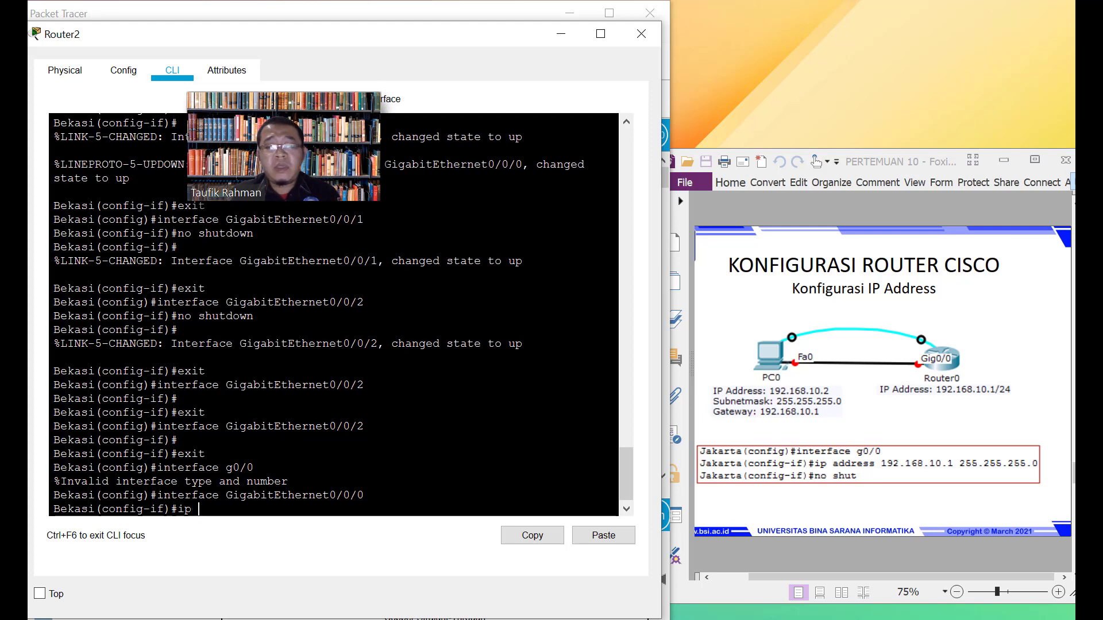
type("address")
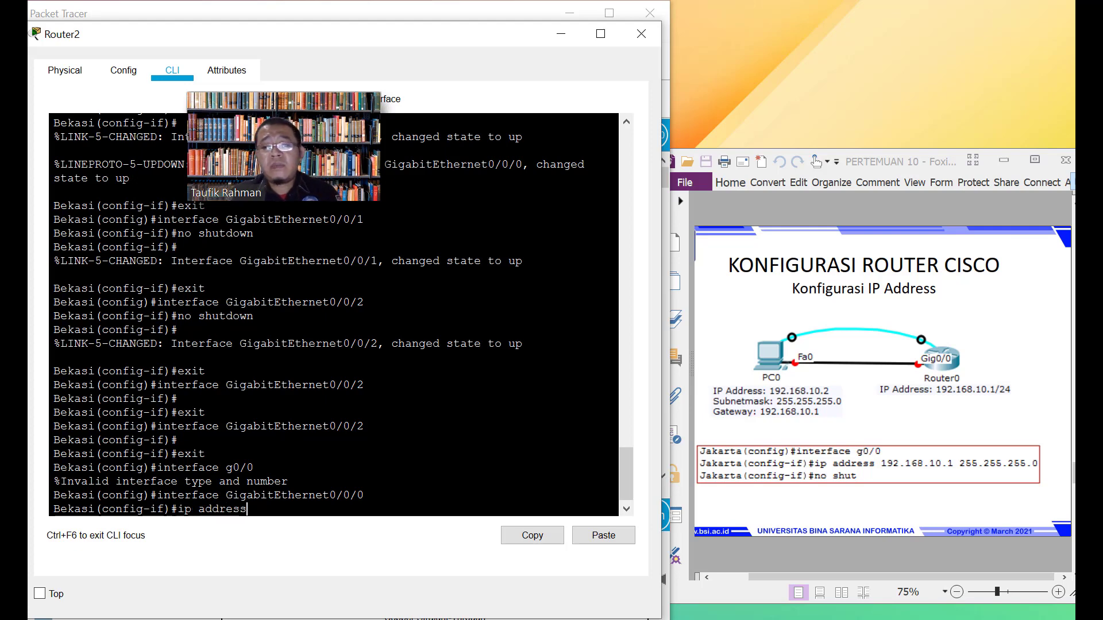
type(" 192.1")
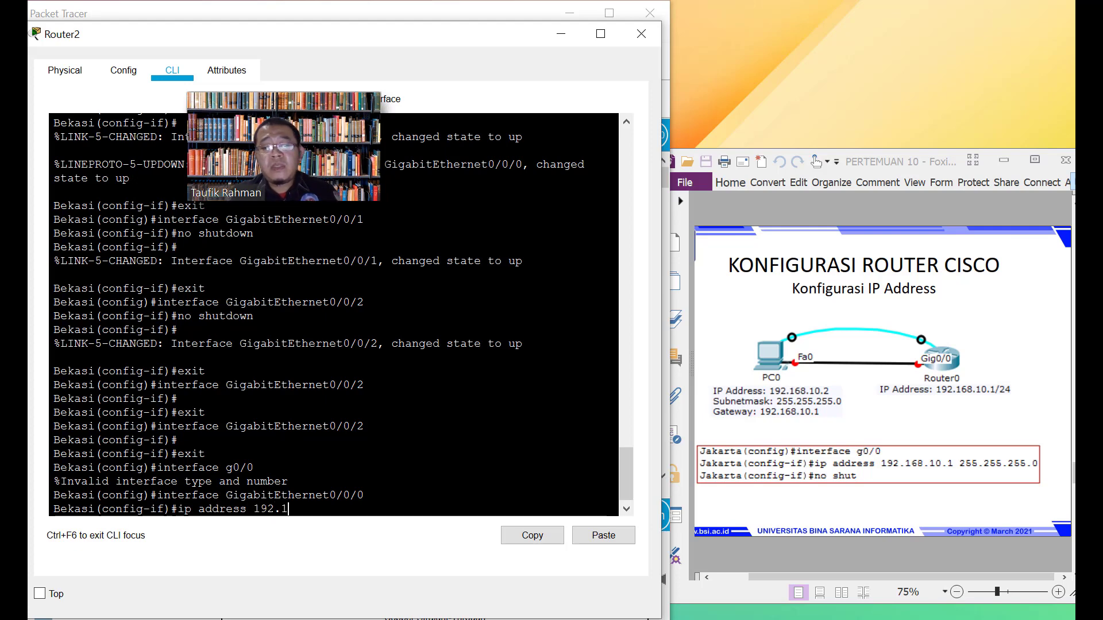
type("68.1")
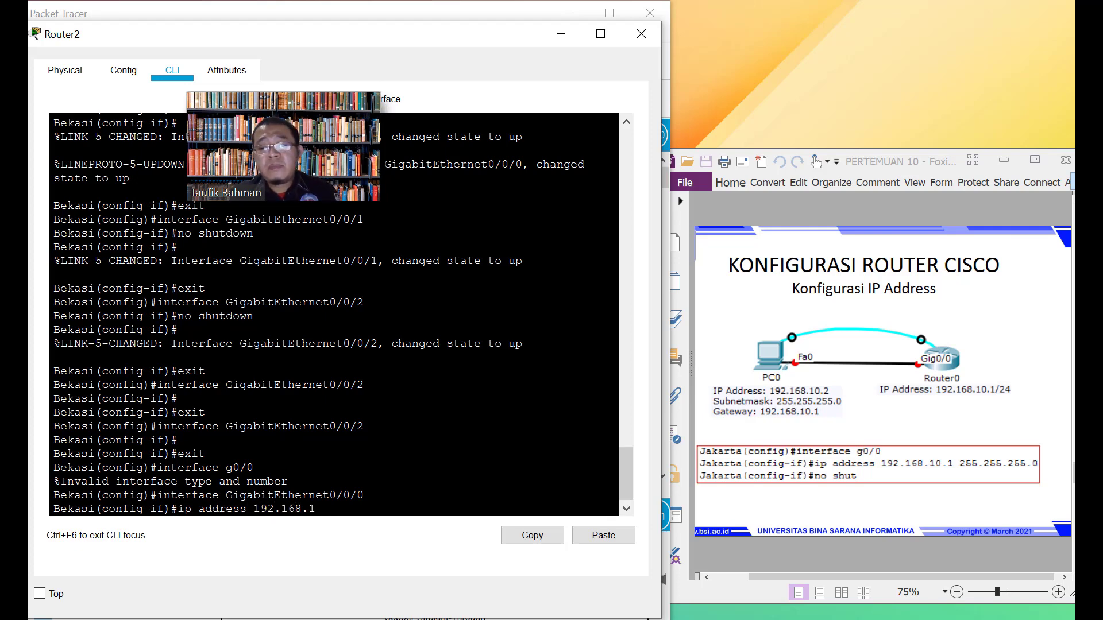
type("0.1 2")
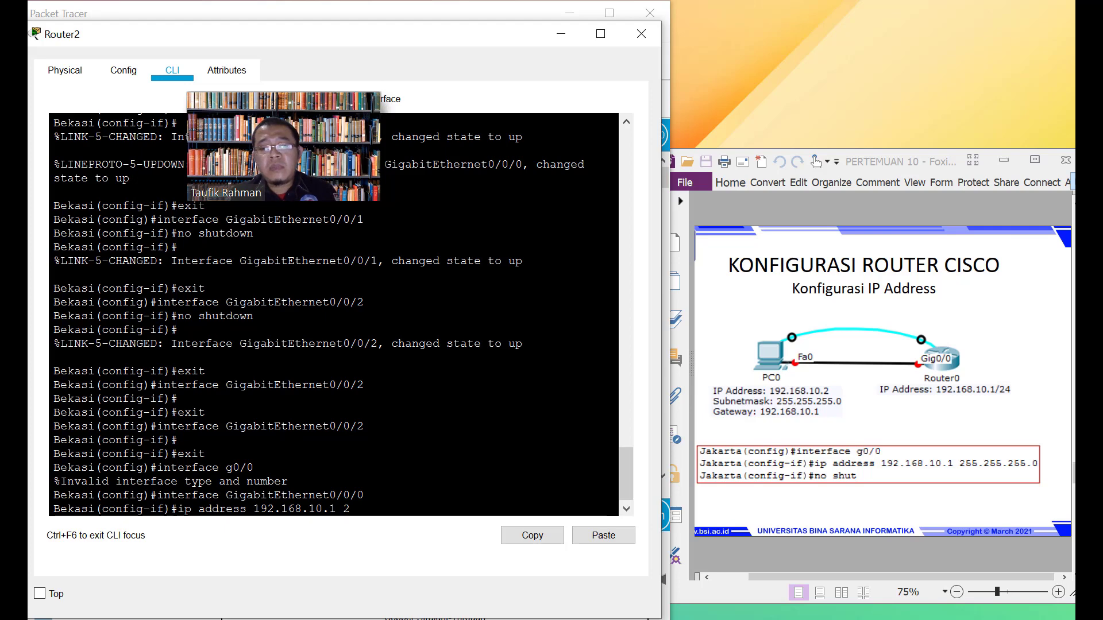
type("55.255.255.2")
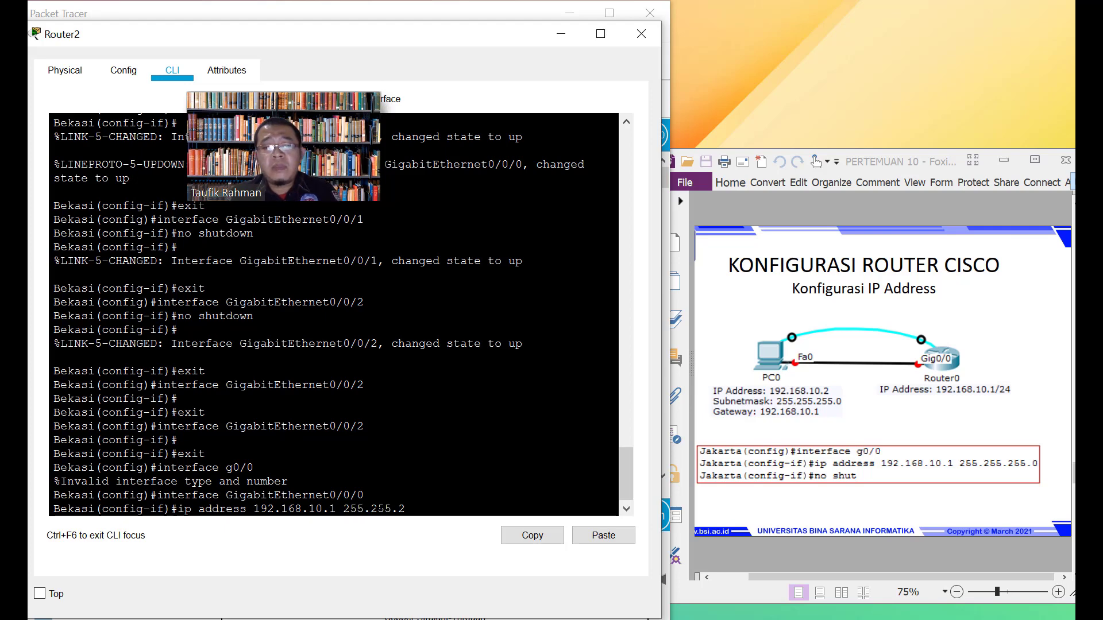
type(".0")
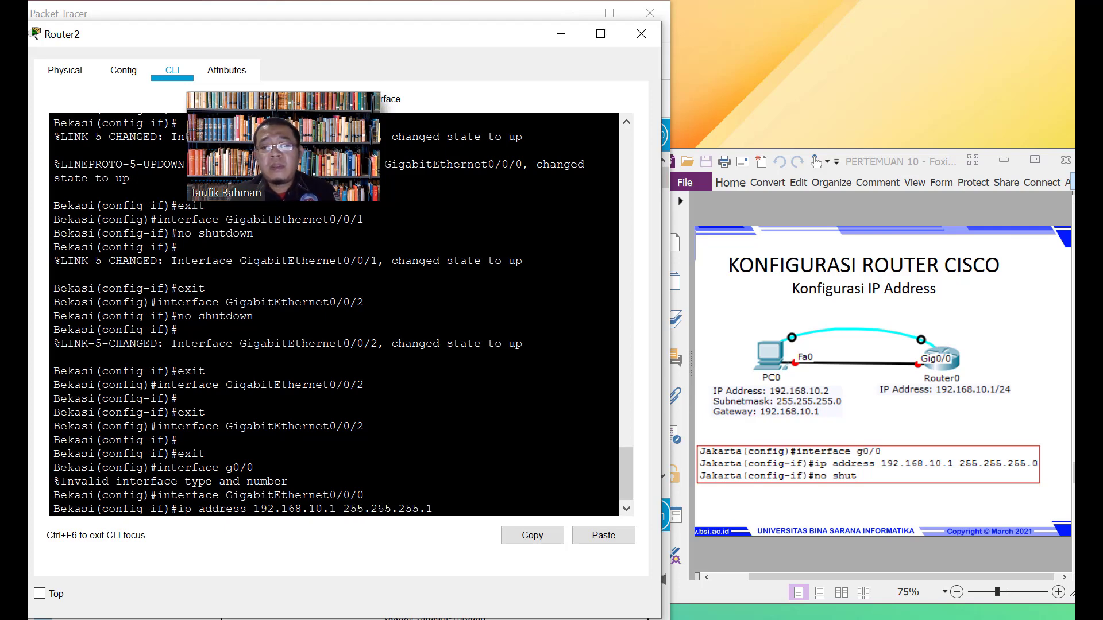
key("Return")
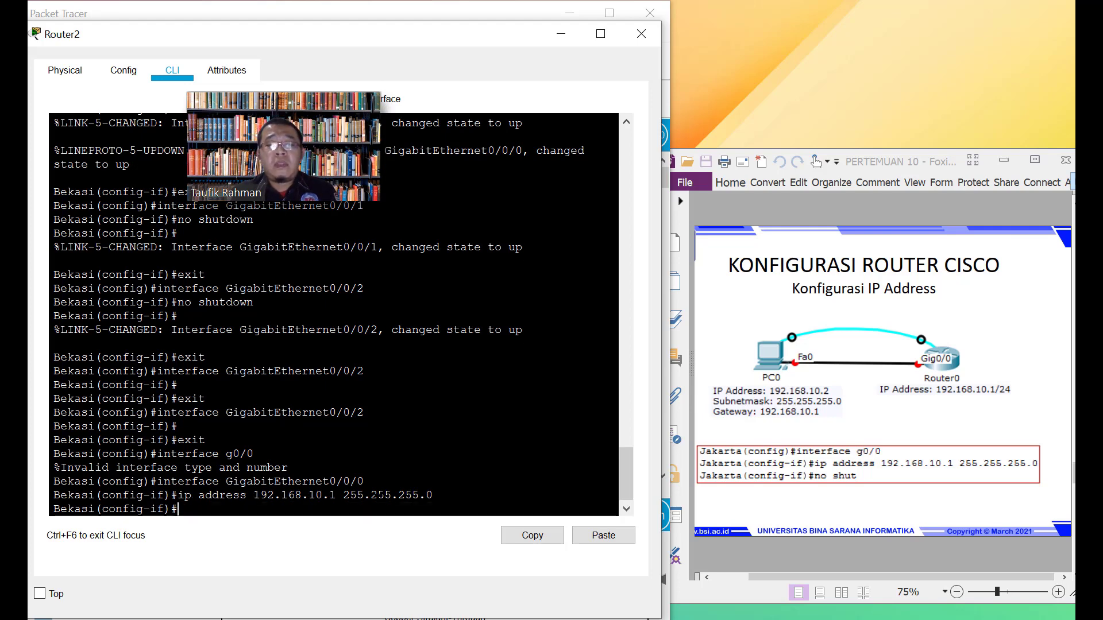
type("no s")
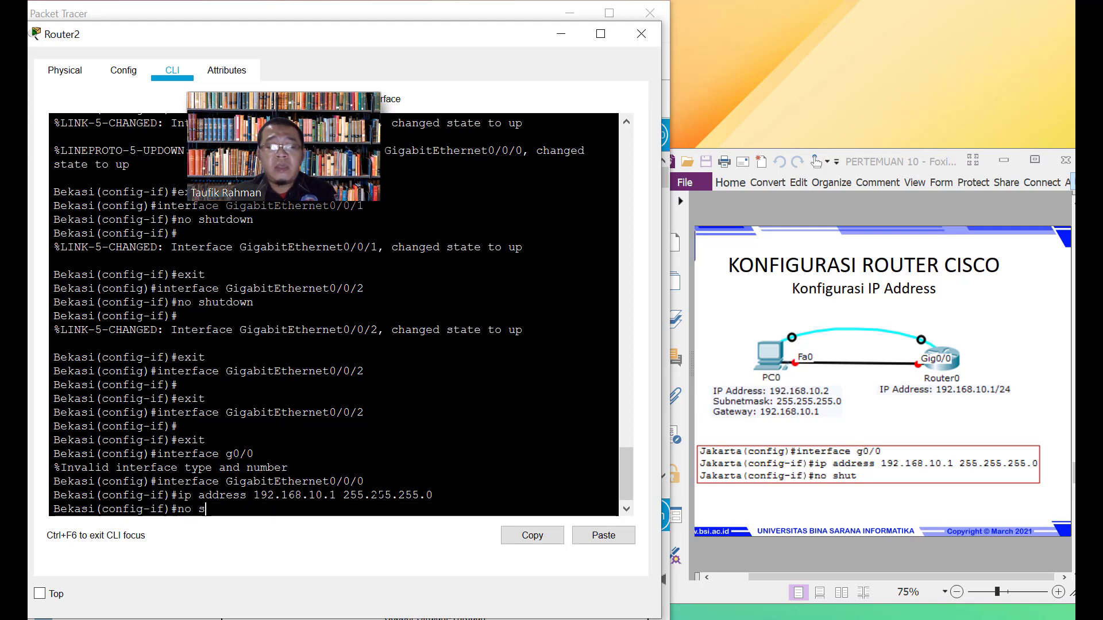
type("hutdown")
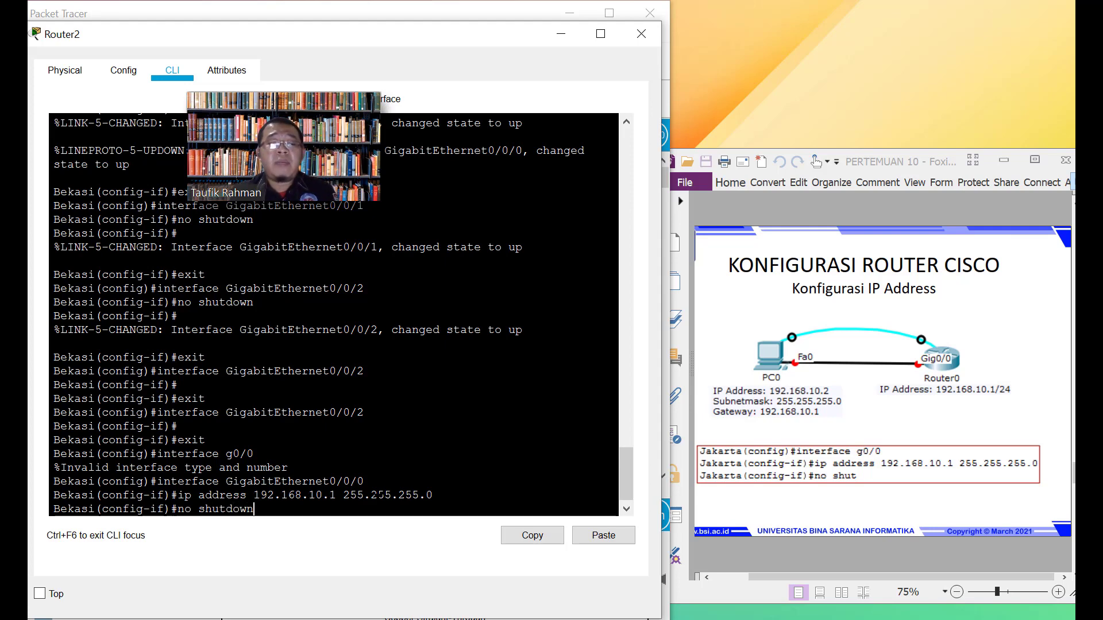
key("Return")
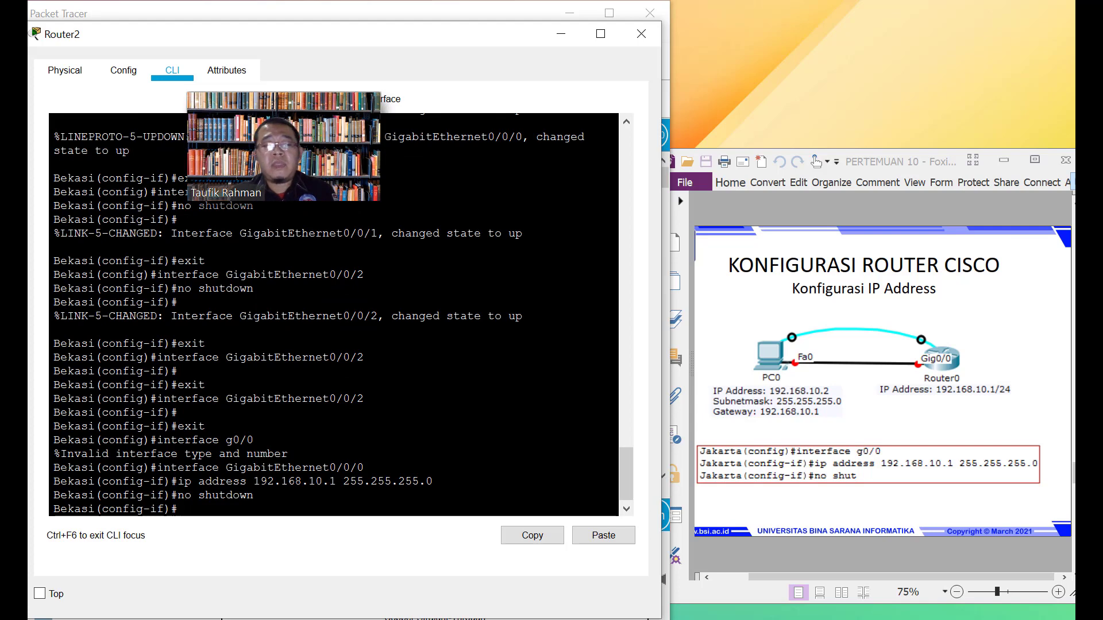
Exit twice to privileged mode, save with write, and begin typing show run
type("exit")
key("Return")
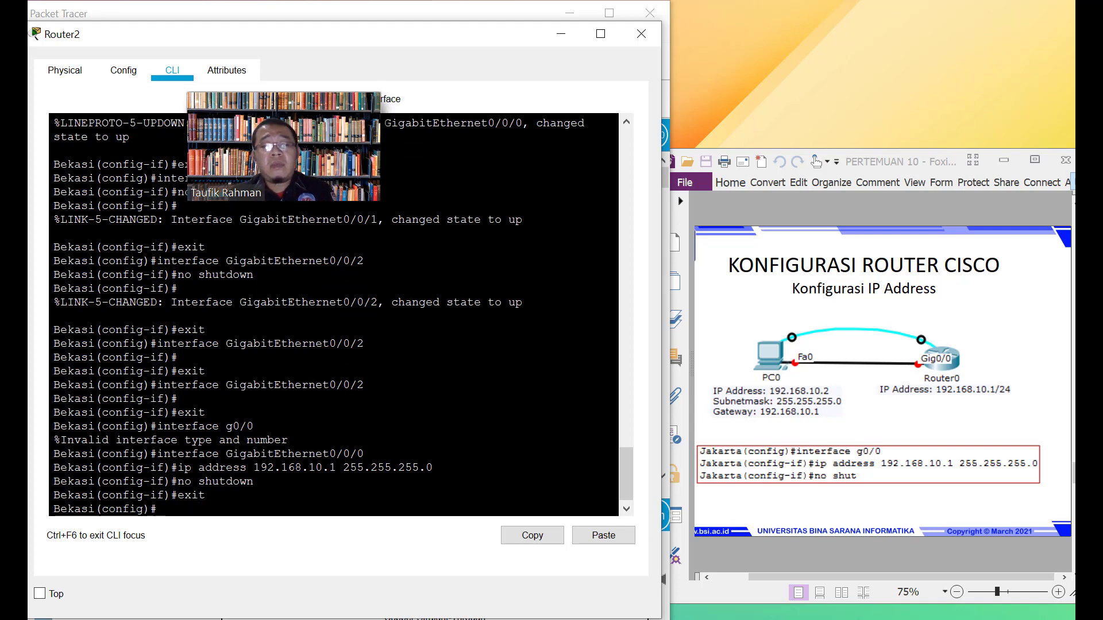
type("exit")
key("Return")
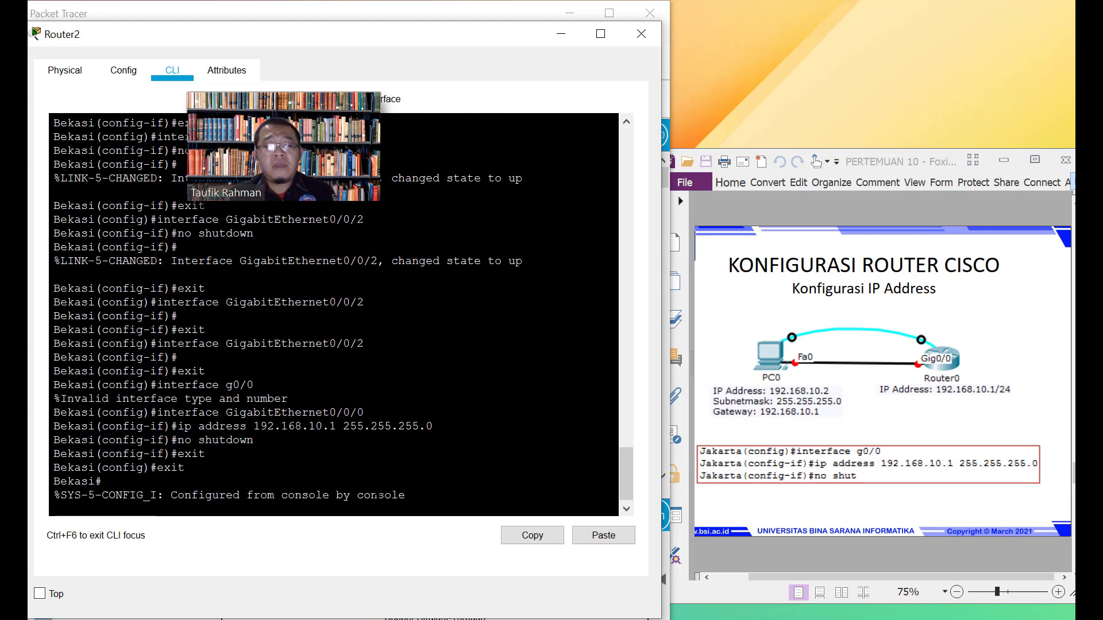
key("Return")
type("write")
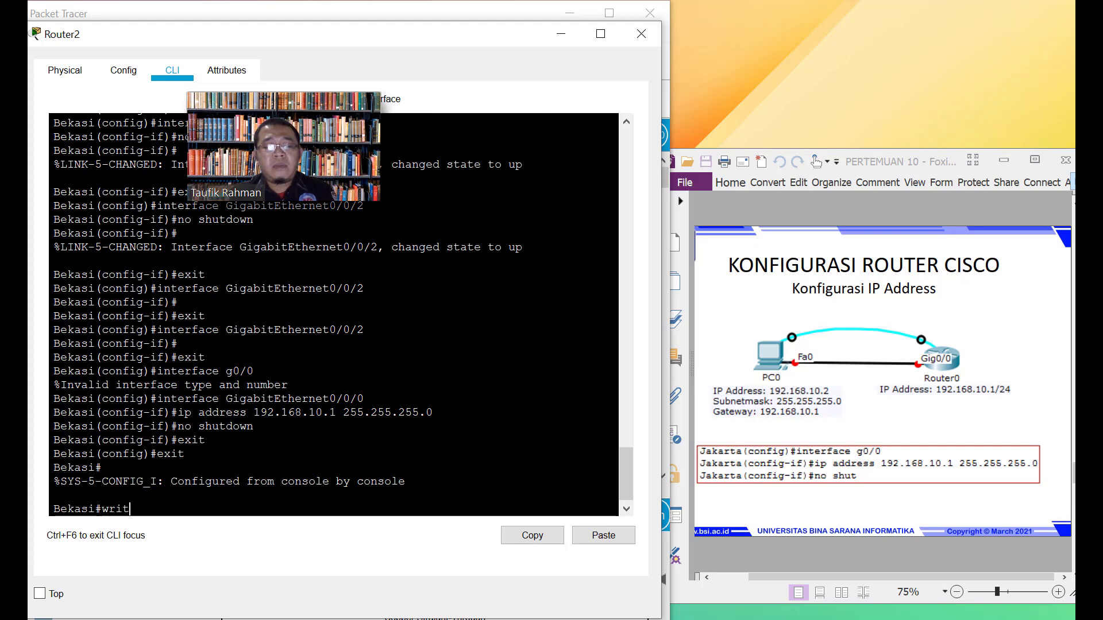
key("Return")
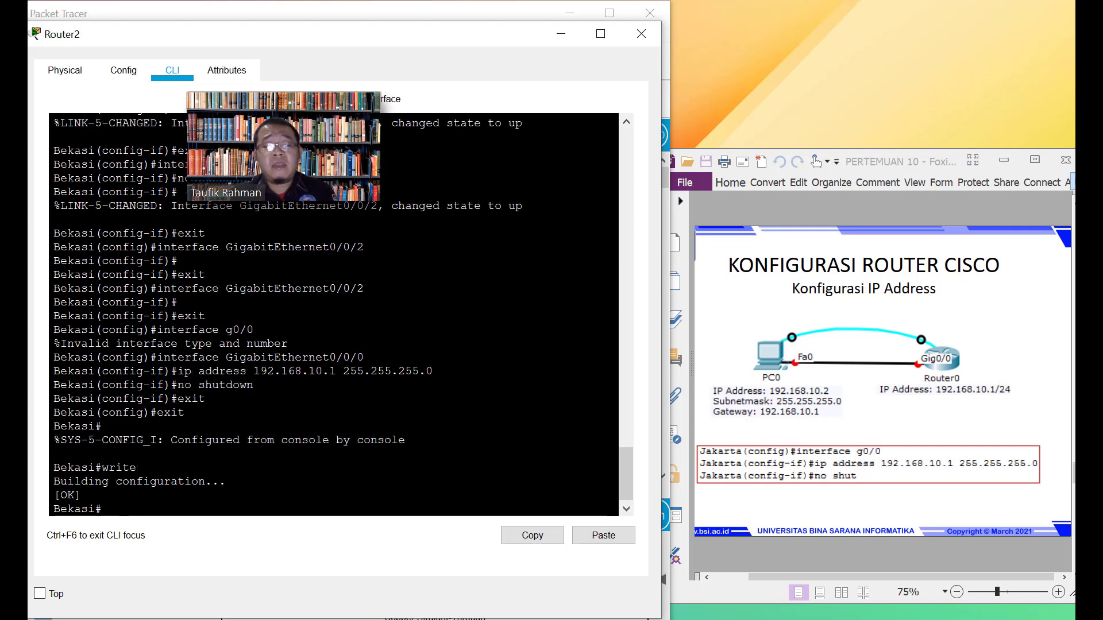
type("sh ow")
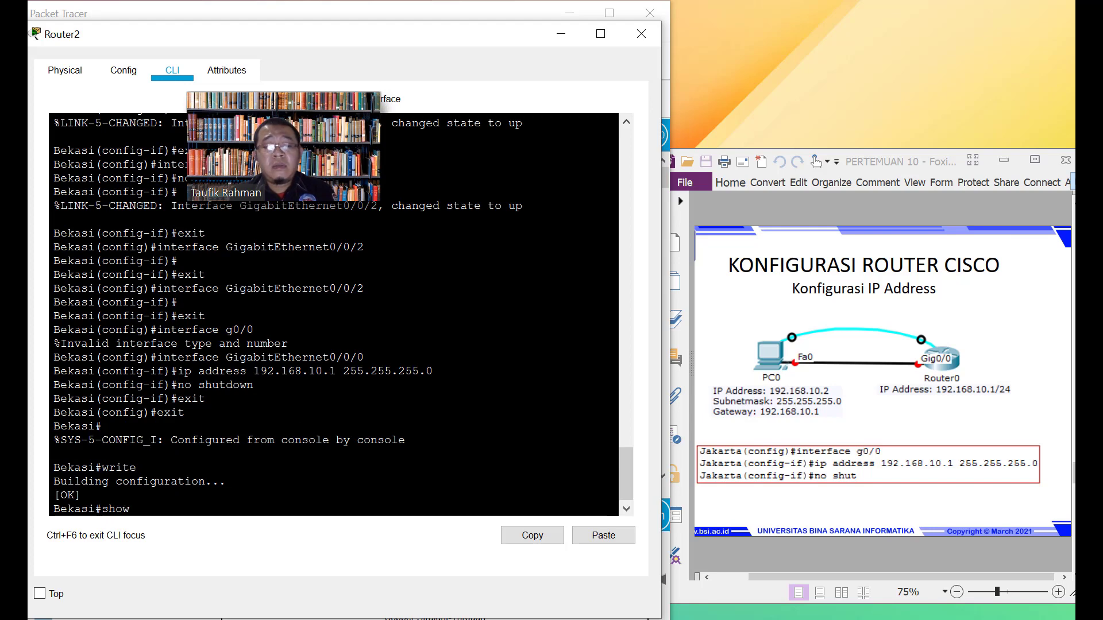
type(" run")
Page through Bekasi's show run output to the end, checking Gig0/0/0 is 192.168.10.1 255.255.255.0
key("Return")
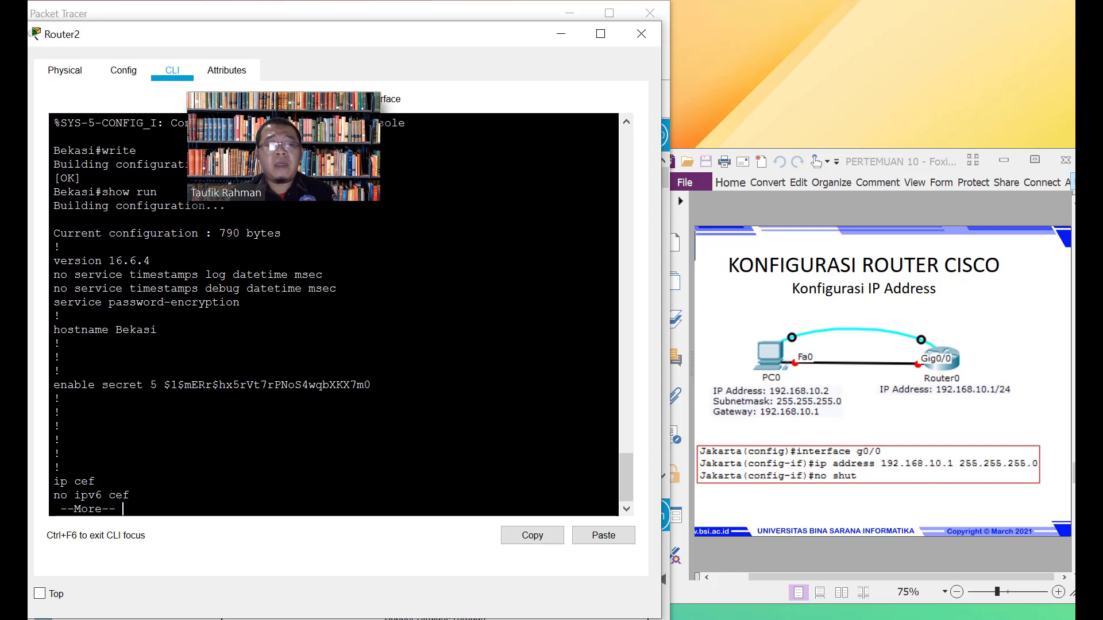
key("space")
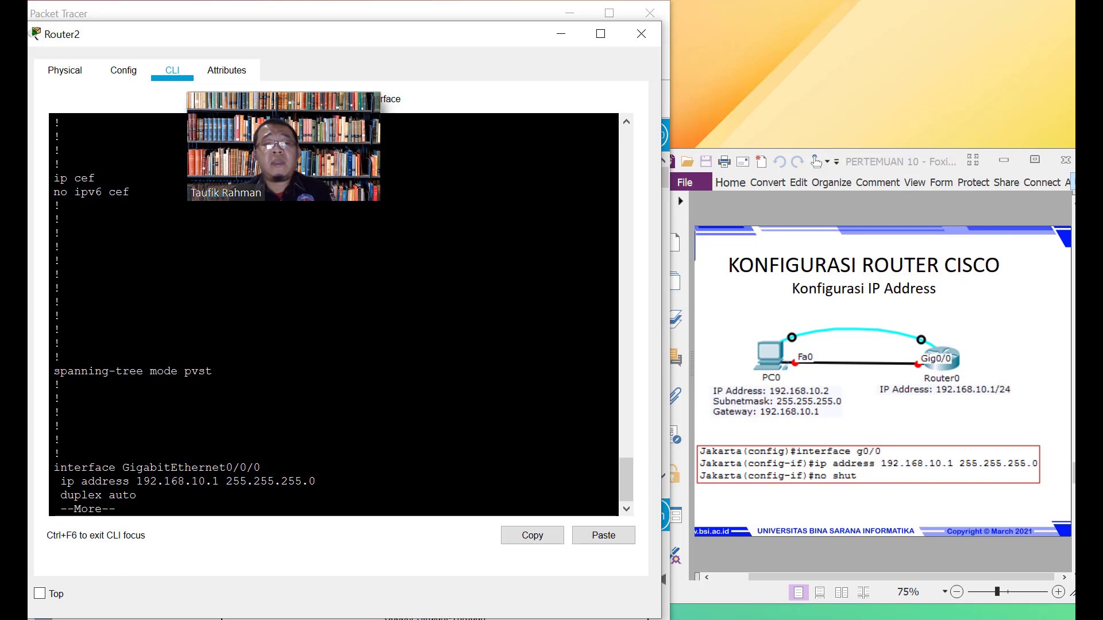
key("Return")
key("Return")
key("Return")
key("Return")
key("Return")
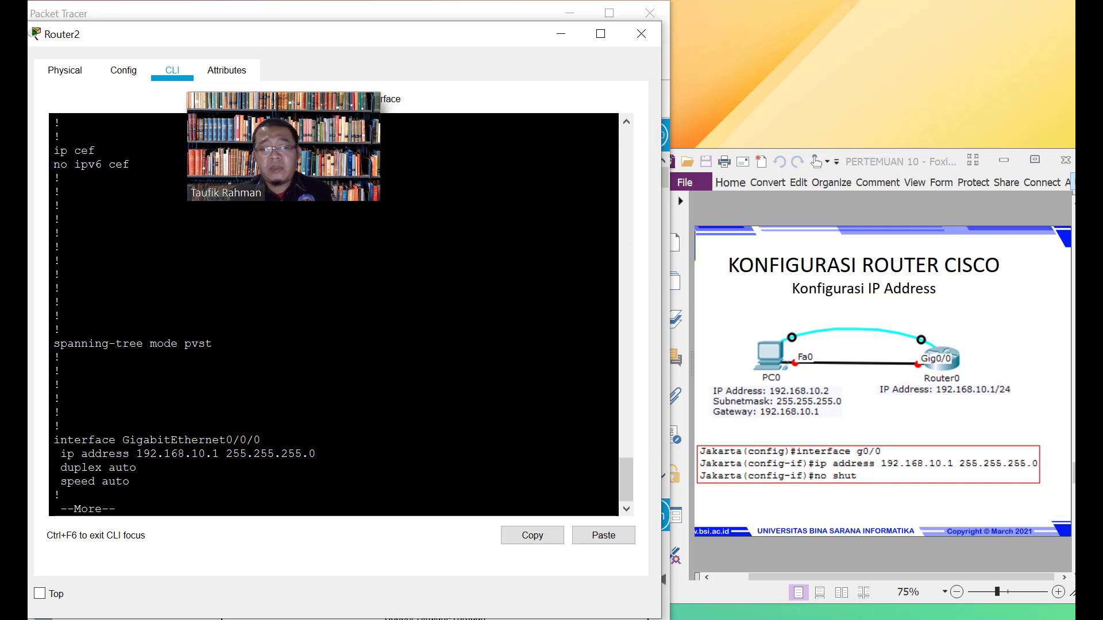
key("Return")
key("Return")
key("Return")
key("Return")
key("Return")
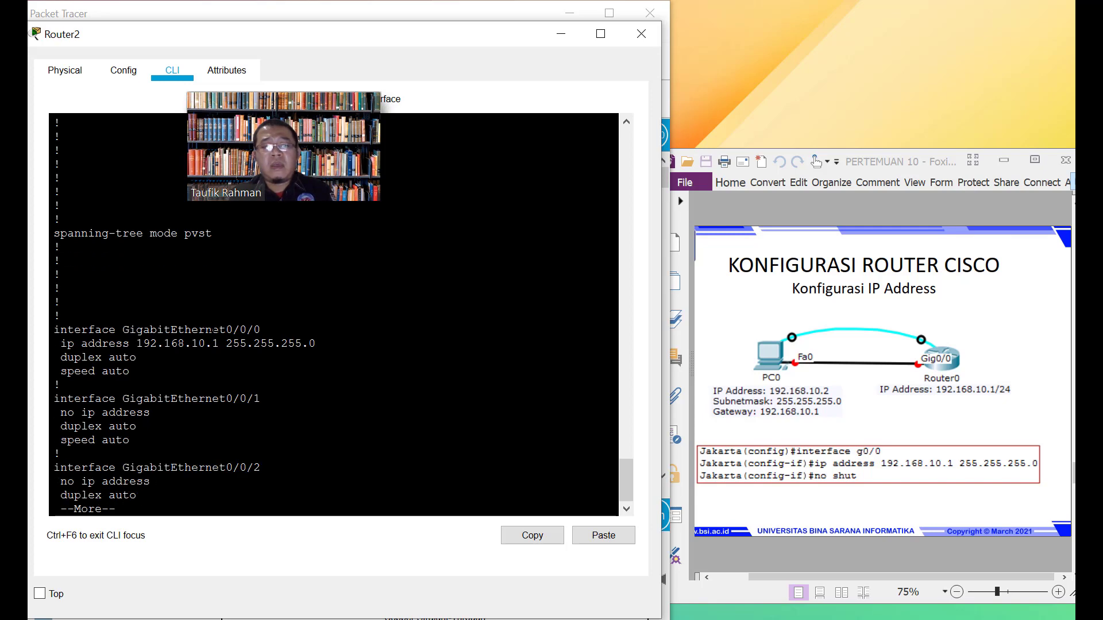
key("Return")
key("Return")
key("Return")
key("Return")
key("Return")
key("Return")
key("Return")
key("Return")
key("Return")
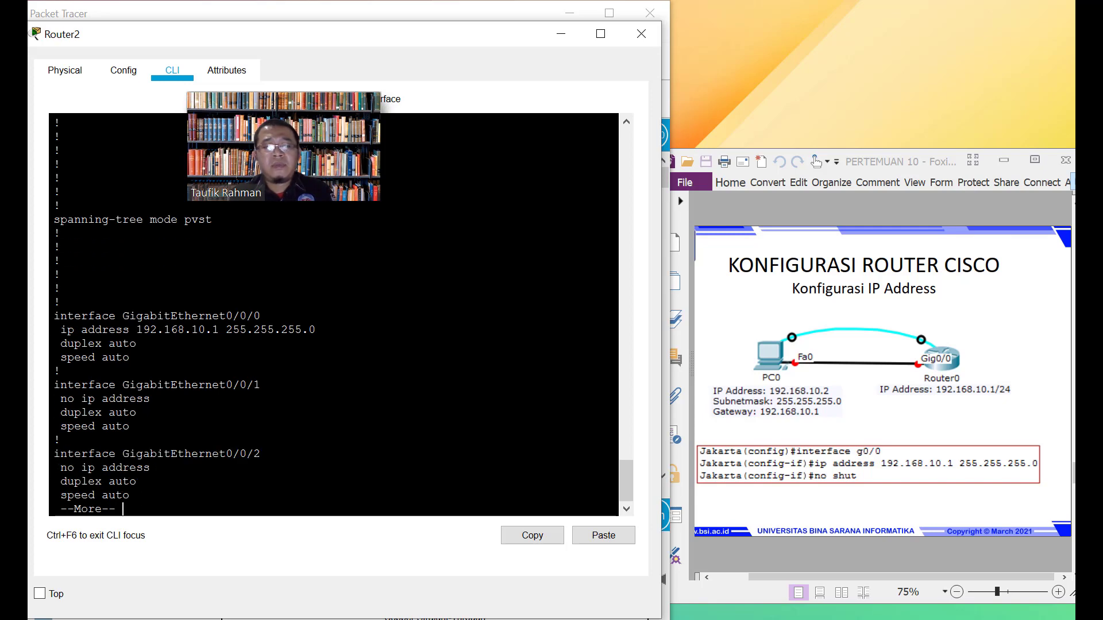
key("Return")
key("Return")
key("Return")
key("Return")
key("Return")
key("Return")
key("Return")
key("Return")
key("Return")
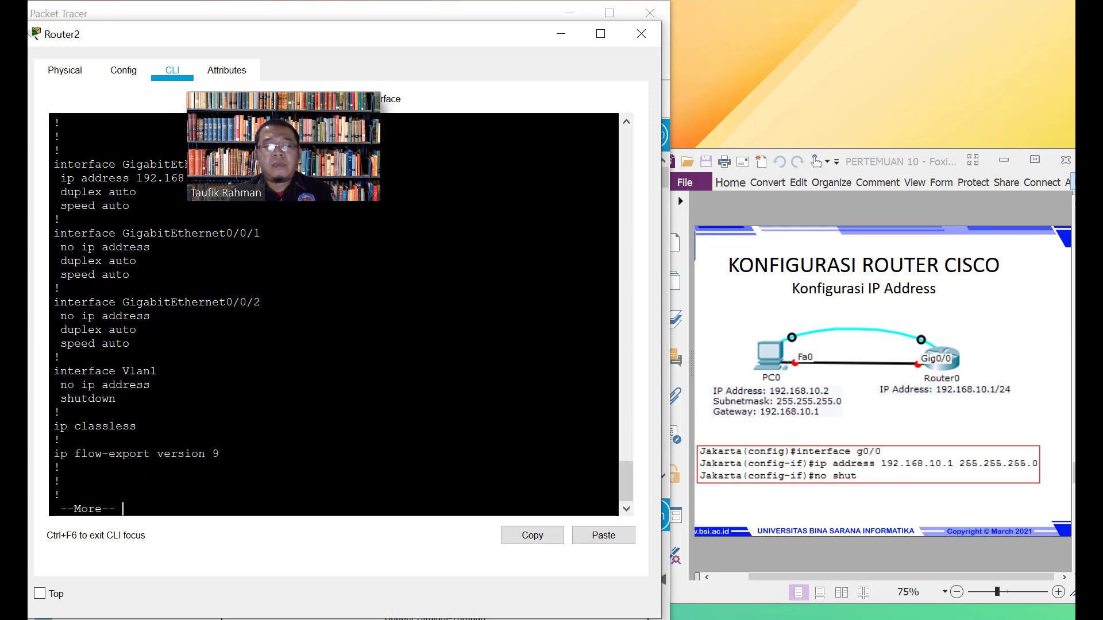
key("Return")
key("Return")
key("Return")
key("Return")
key("Return")
key("Return")
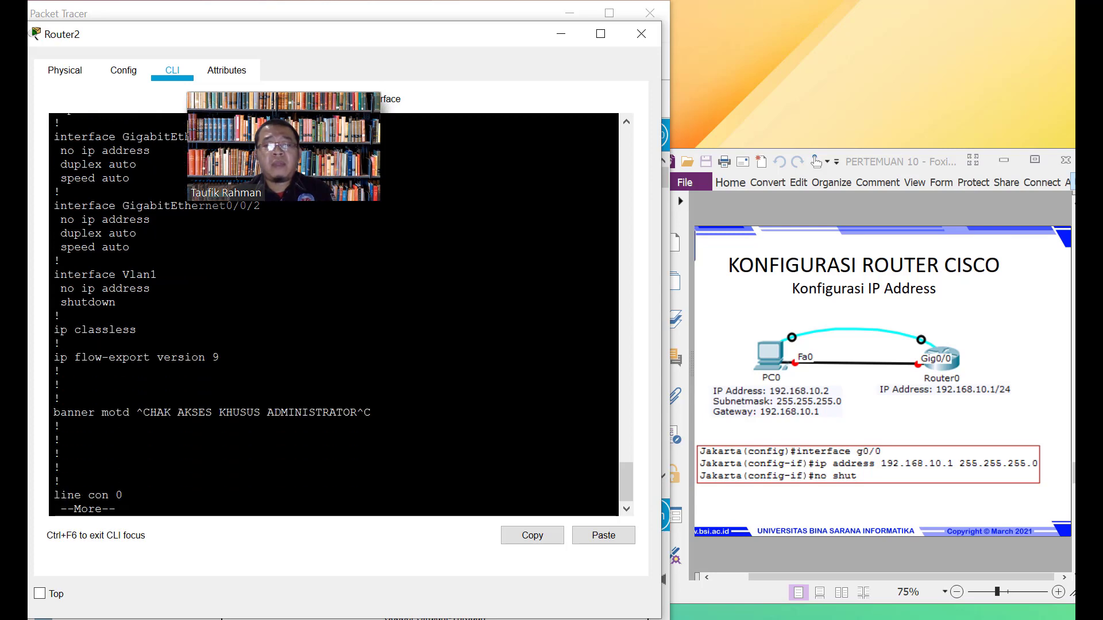
key("Return")
key("Return")
key("Return")
key("Return")
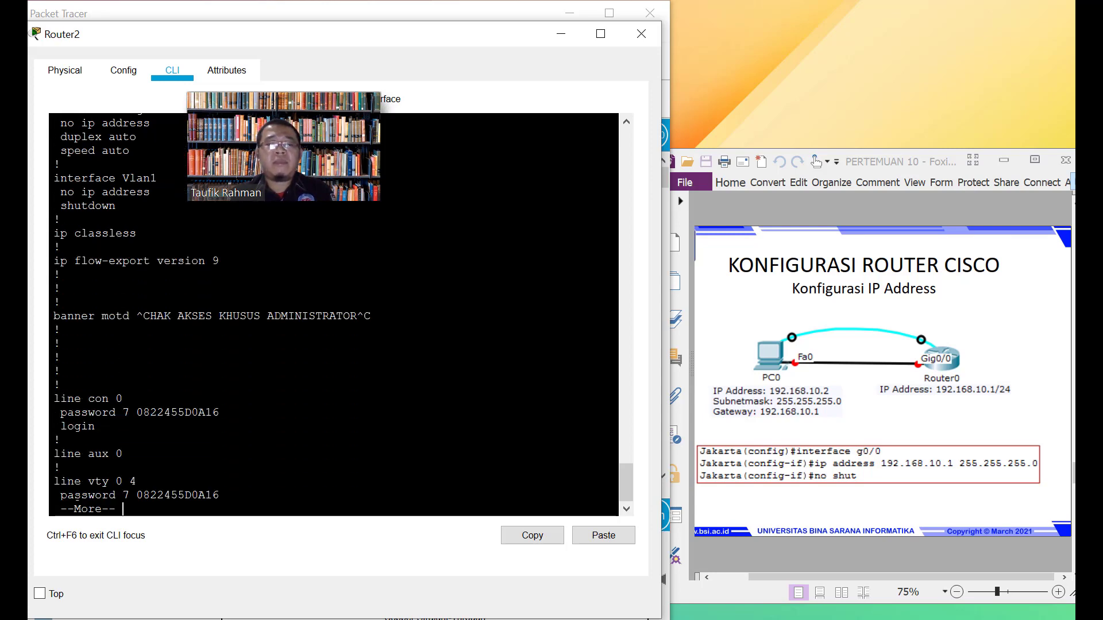
key("Return")
key("Return")
key("Return")
key("Return")
key("Return")
key("Return")
key("Return")
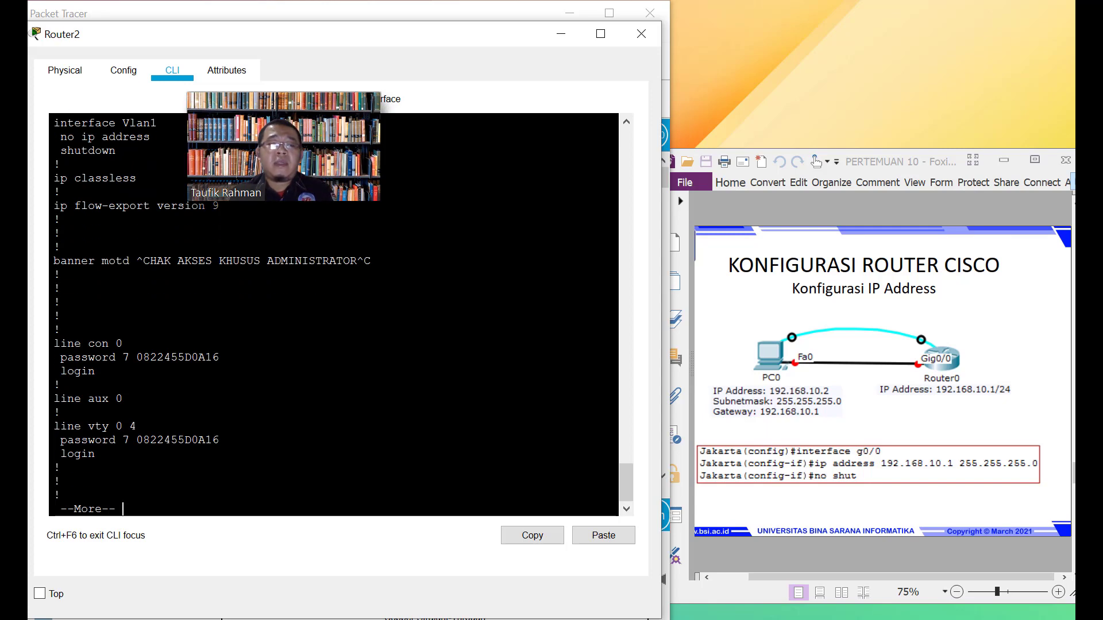
key("Return")
key("Return")
key("Return")
key("Return")
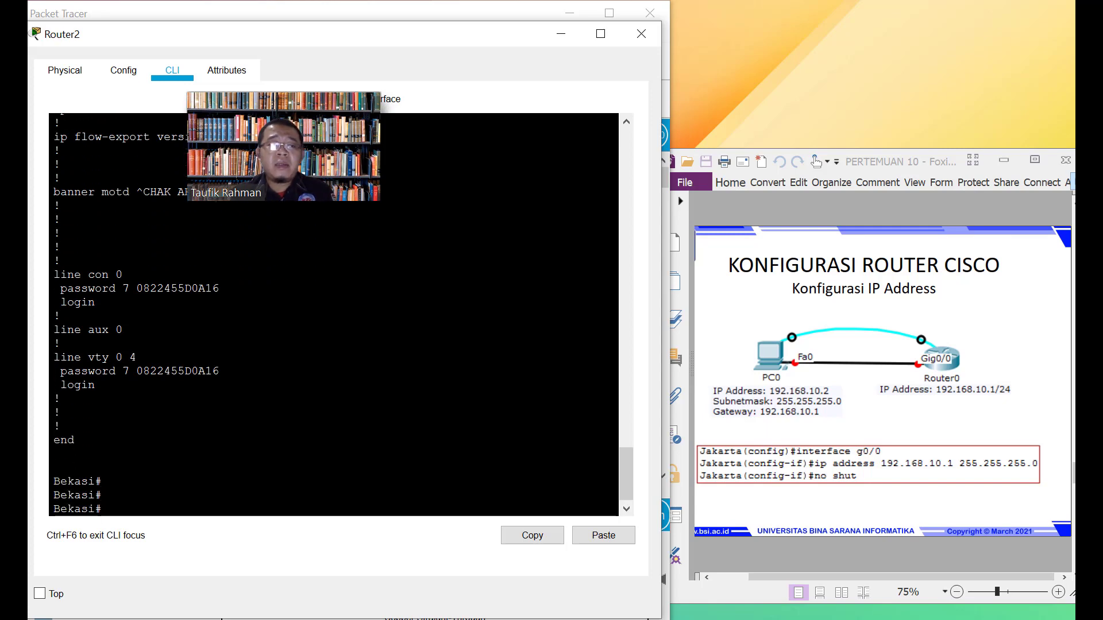
key("Return")
key("Return")
key("Return")
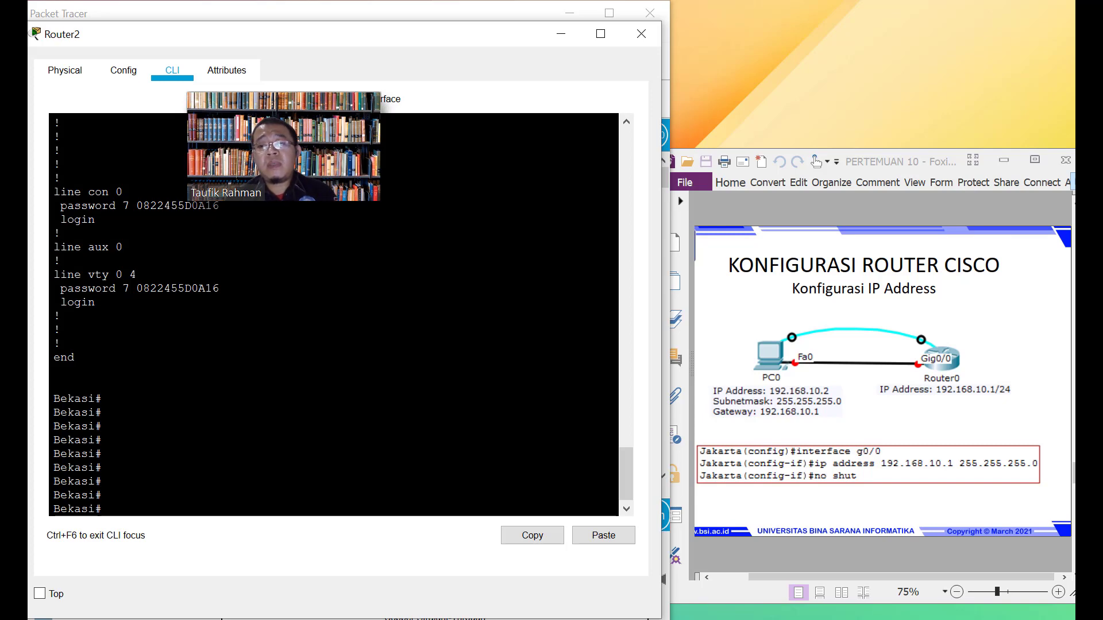
scroll(333, 315, "up", 3)
scroll(333, 315, "up", 2)
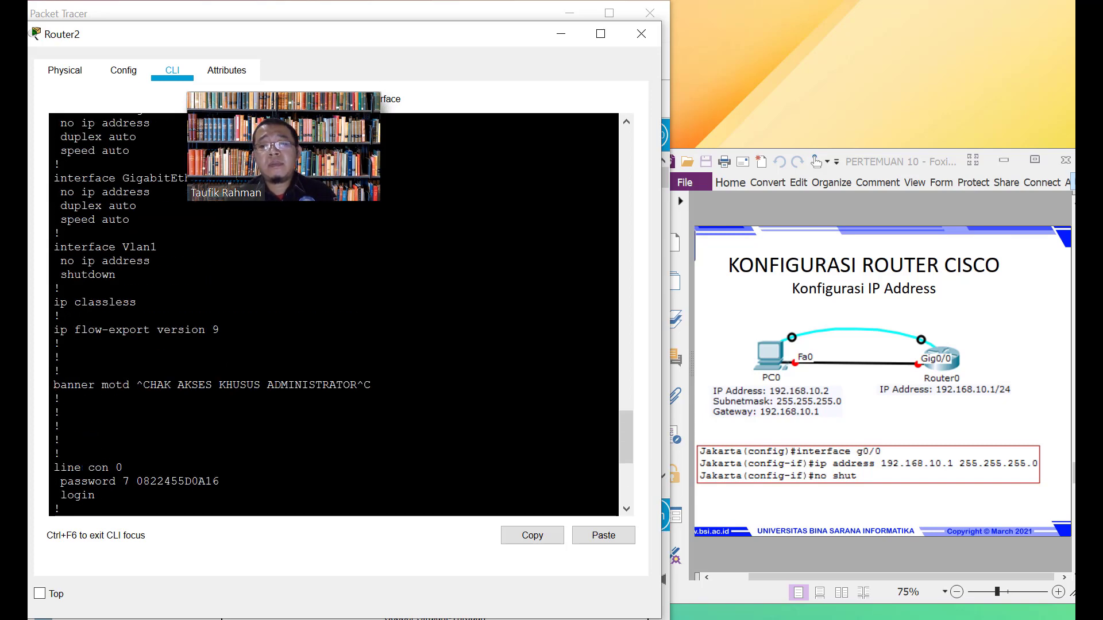
scroll(333, 315, "down", 3)
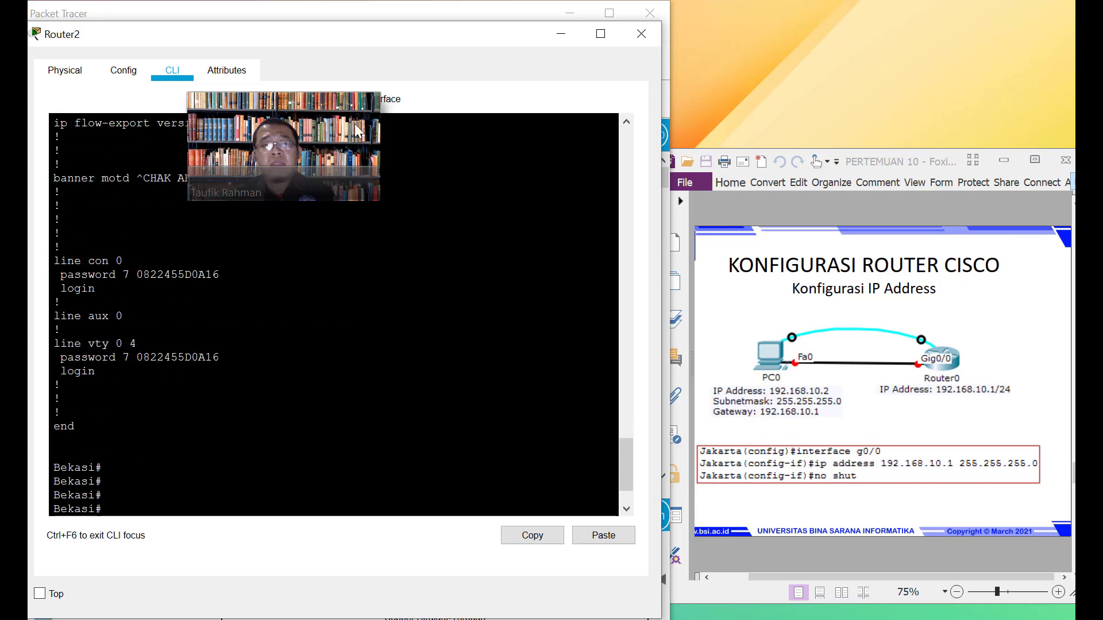
Close Router2 and set PC4's default gateway and DNS server to 192.168.10.1
left_click(641, 33)
left_click(460, 380)
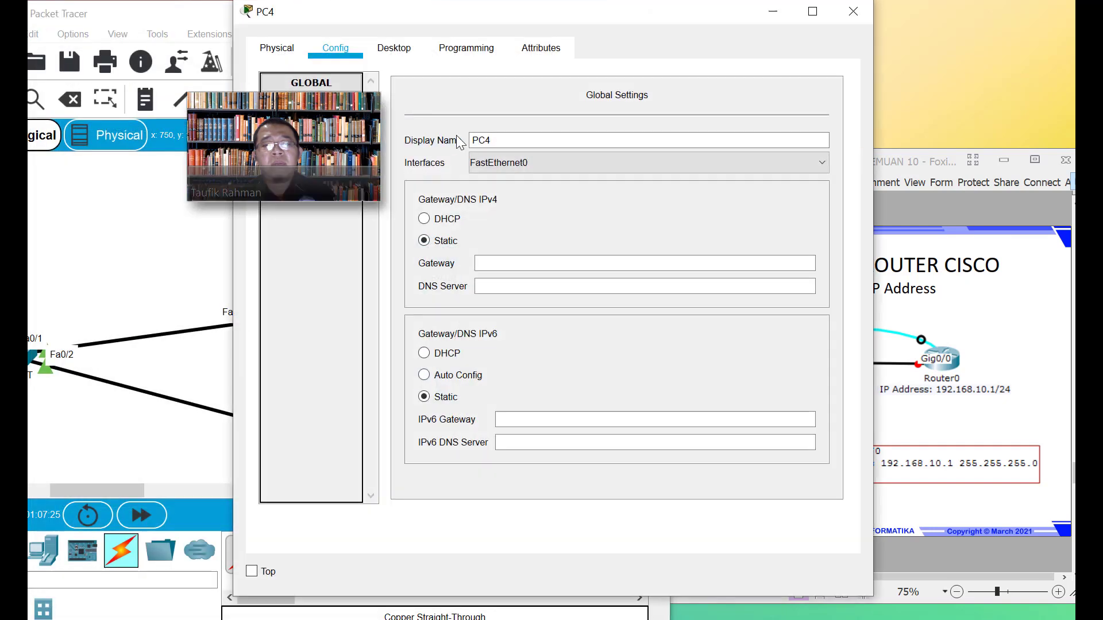
left_click(491, 264)
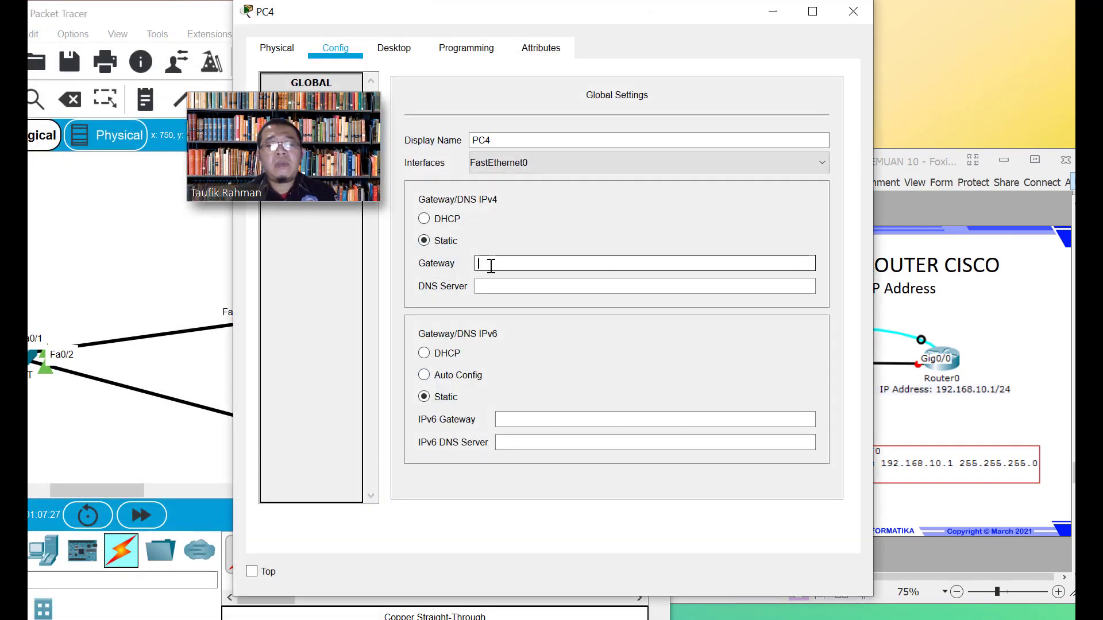
type("192.16")
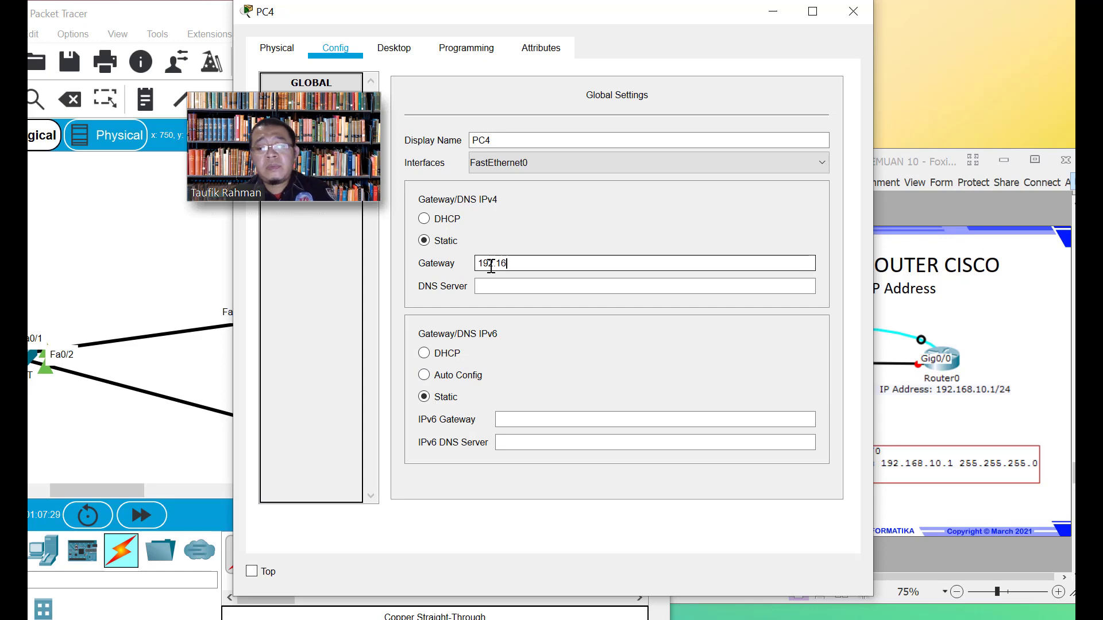
type("8.10.1")
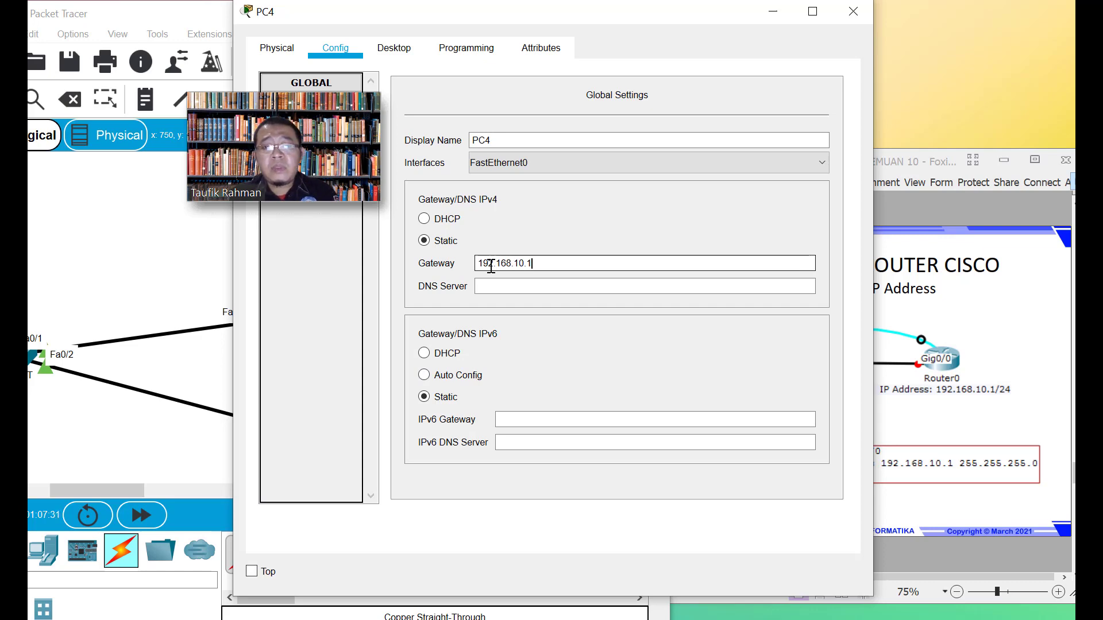
key("Tab")
type("192.")
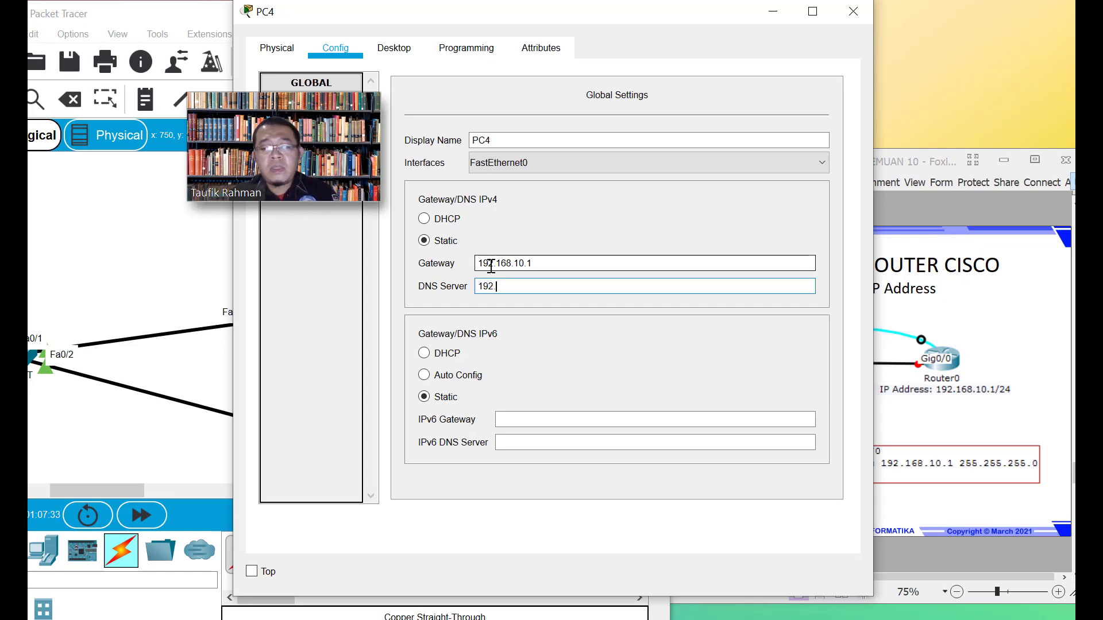
type("168.10.1")
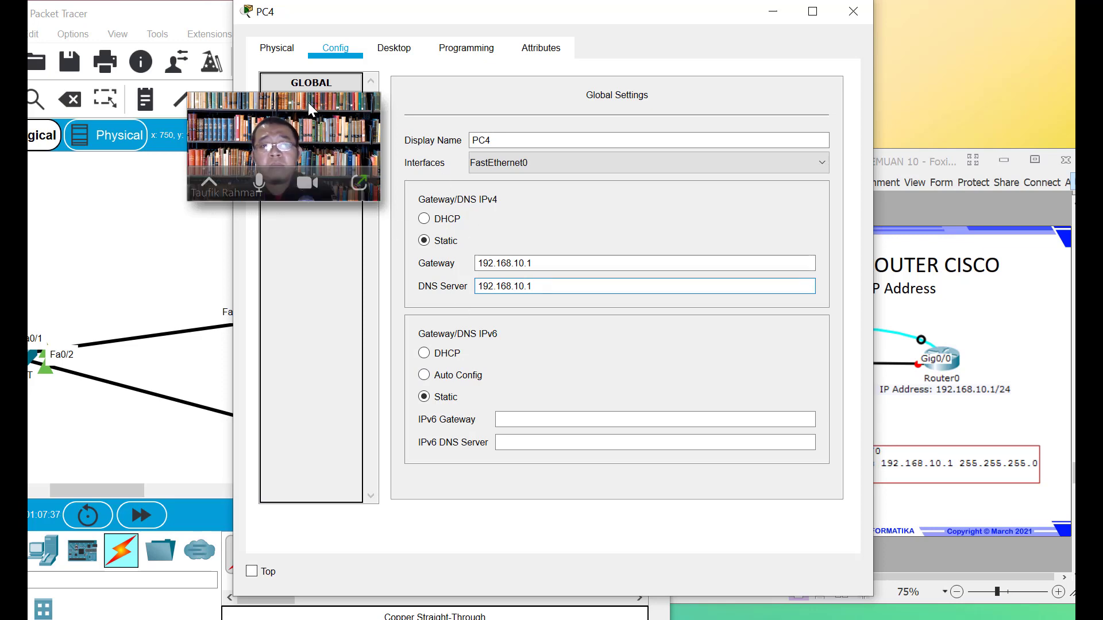
Reopen PC4's window and bring up its Desktop applications
left_click(385, 56)
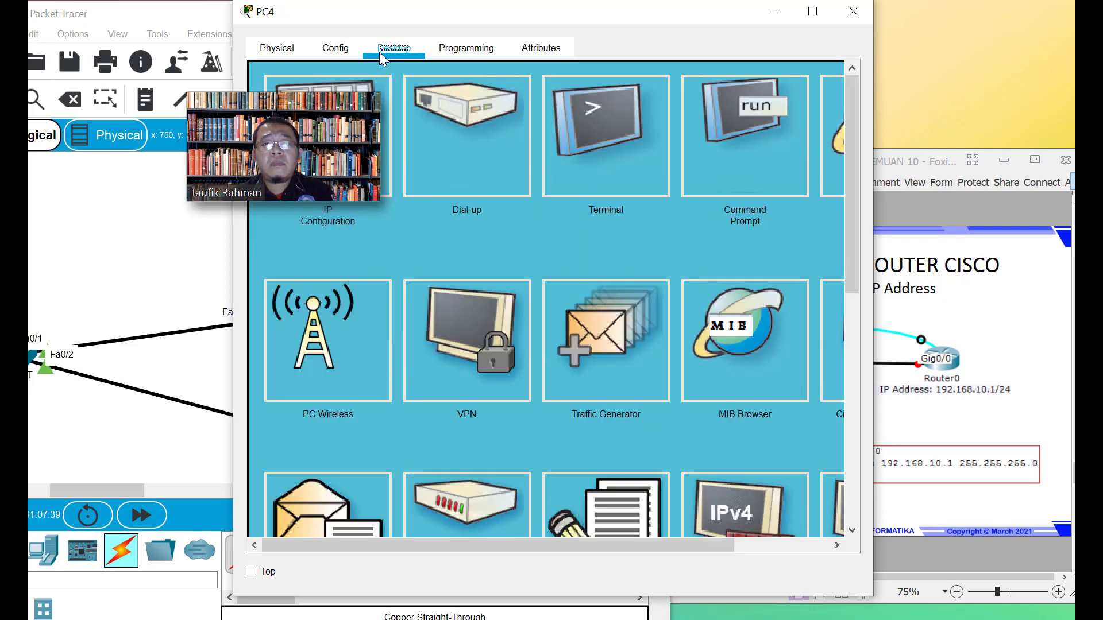
left_click(334, 46)
left_click(281, 49)
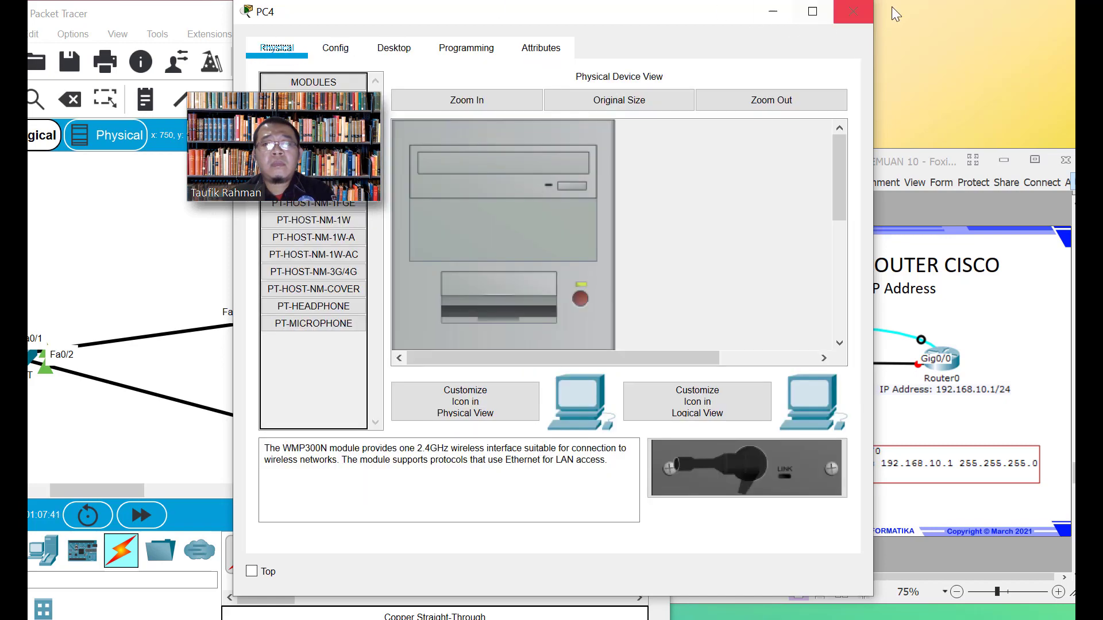
left_click(851, 11)
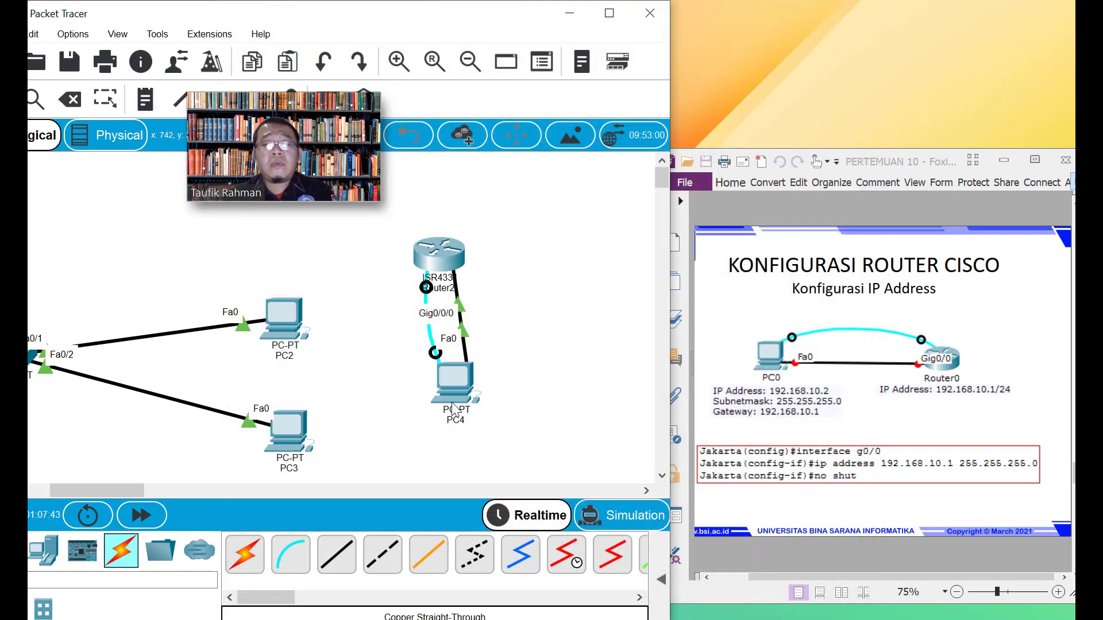
left_click(458, 383)
left_click(412, 52)
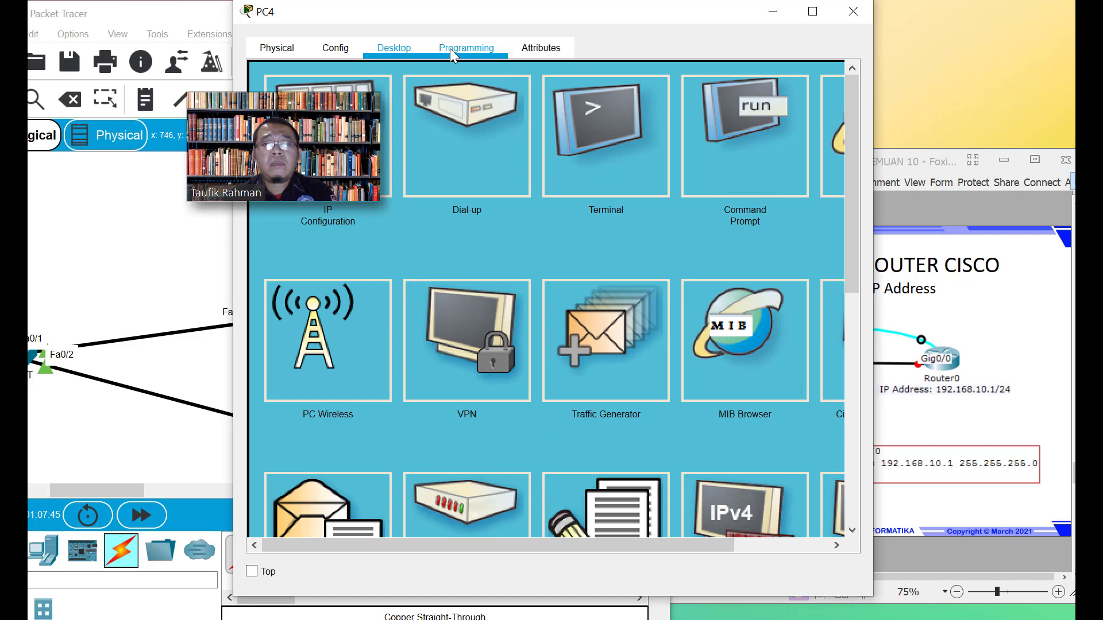
Ping 192.168.10.1 from PC4's command prompt; the requests time out
left_click(741, 123)
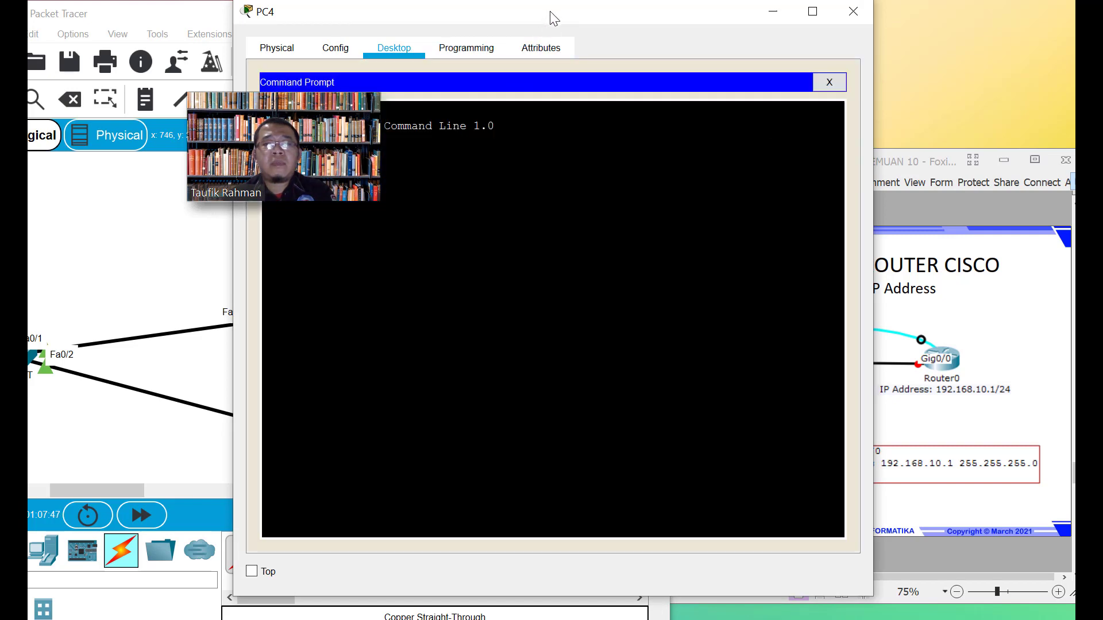
left_click_drag(615, 20, 715, 55)
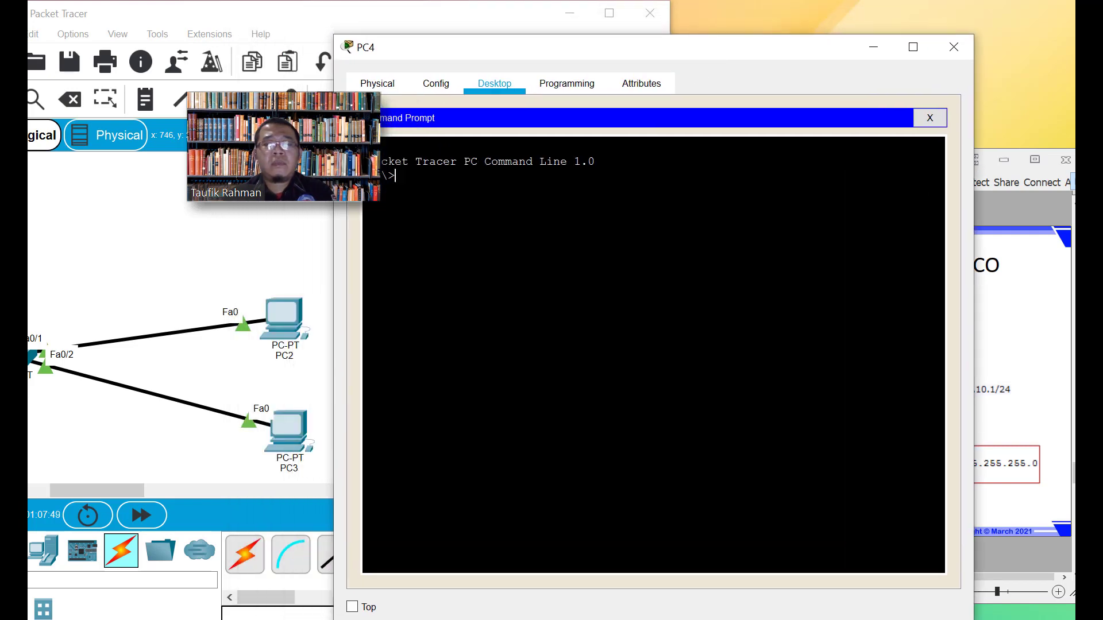
type("ping 192.1")
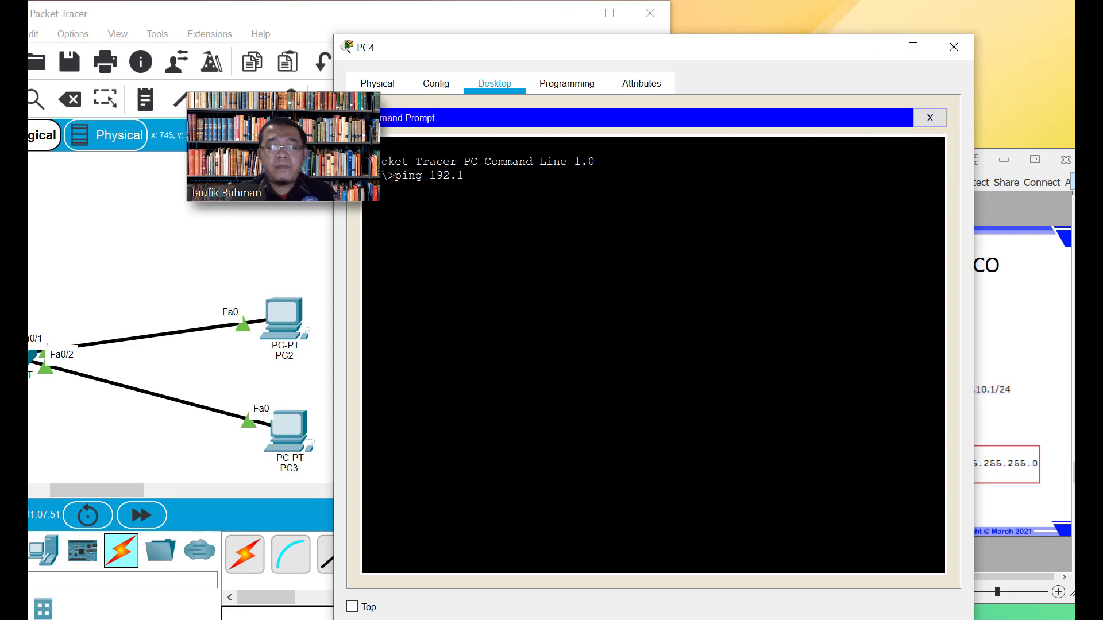
type("68.10.1")
key("Return")
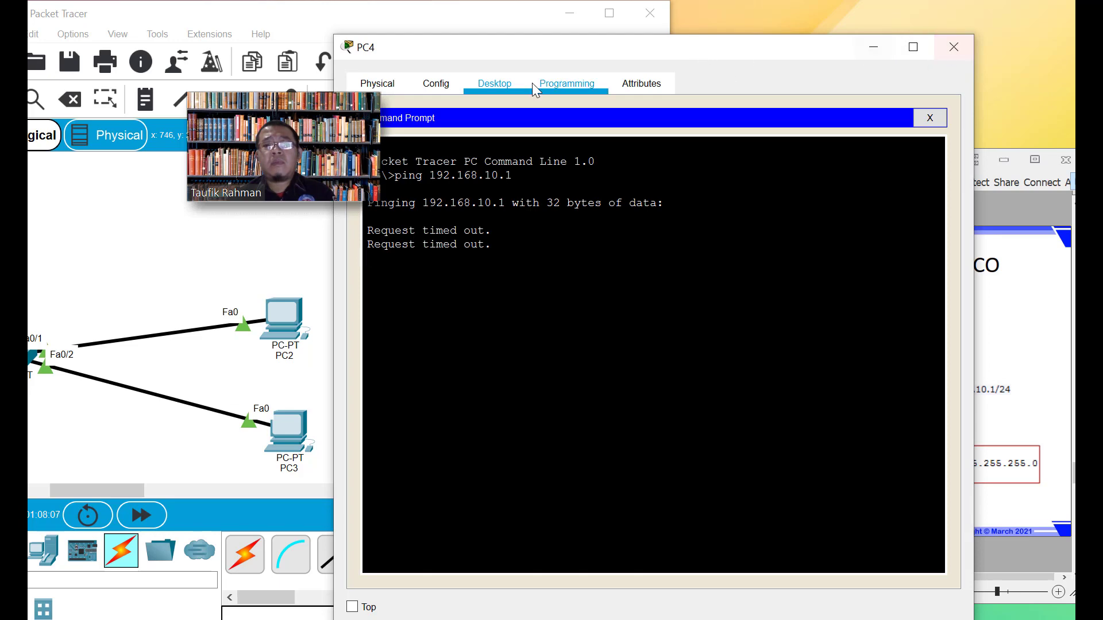
left_click(443, 87)
Enter 192.168.10.2 as the IP address of PC4's FastEthernet0 interface
left_click(393, 91)
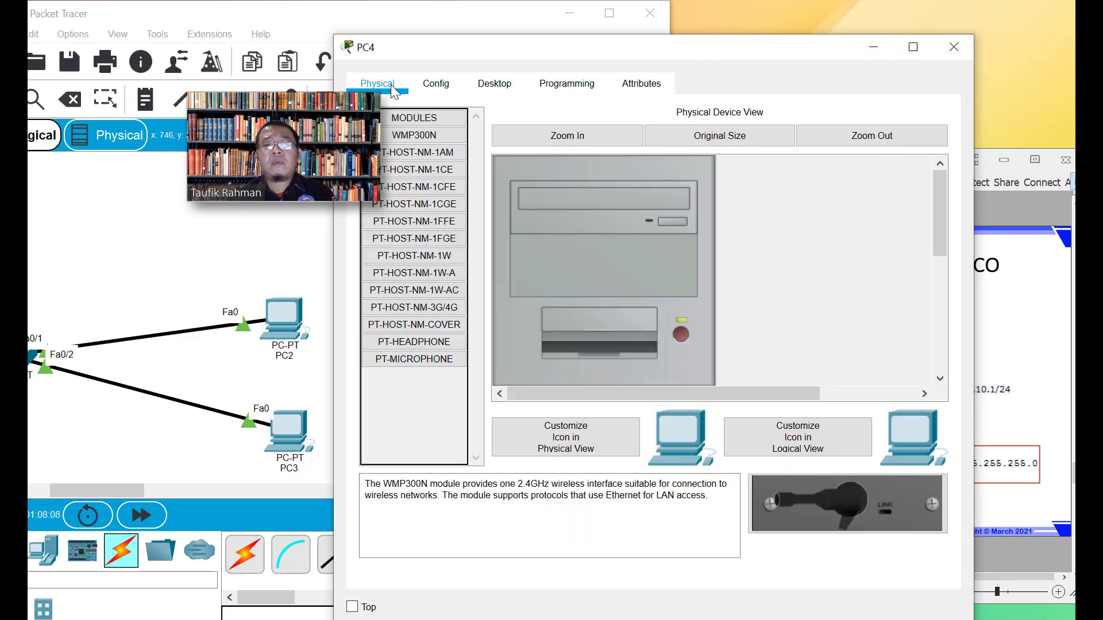
left_click(428, 85)
left_click(449, 194)
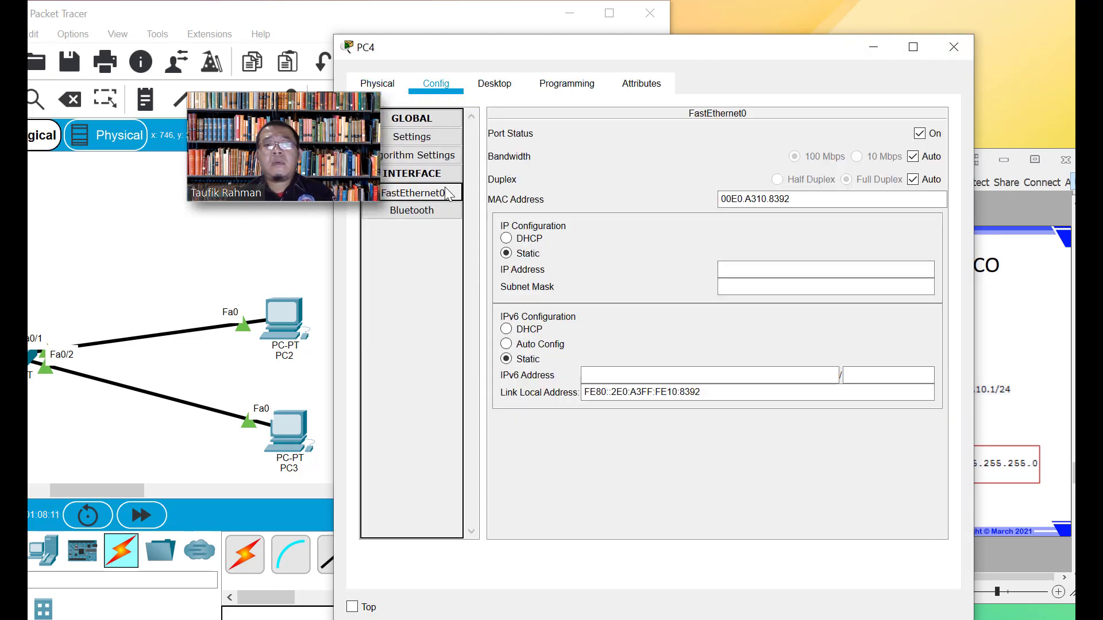
left_click(725, 270)
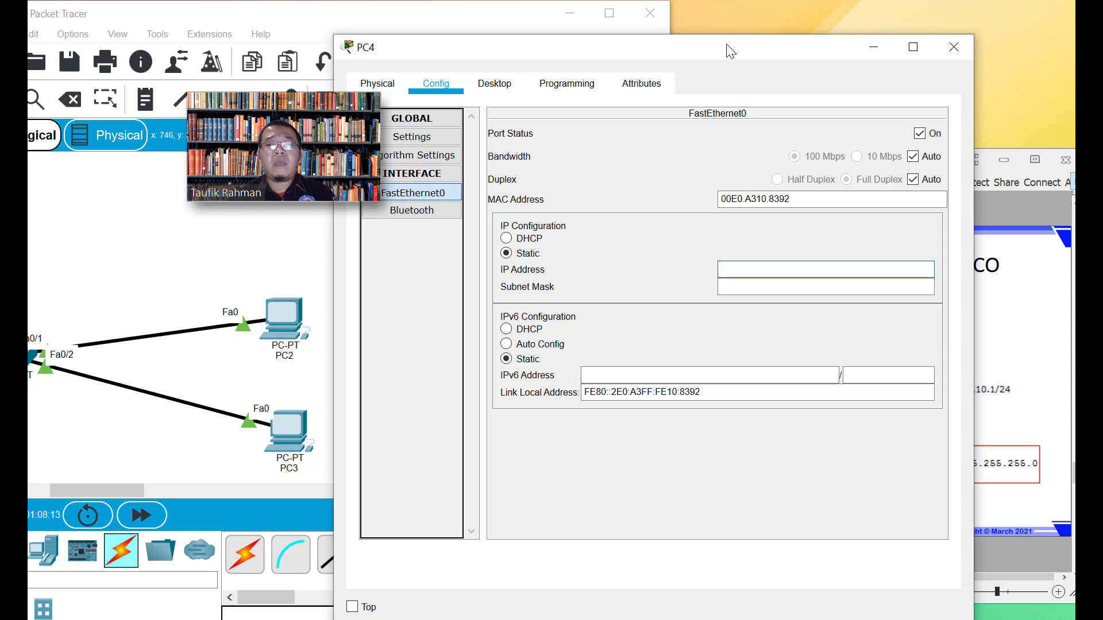
type("192.1")
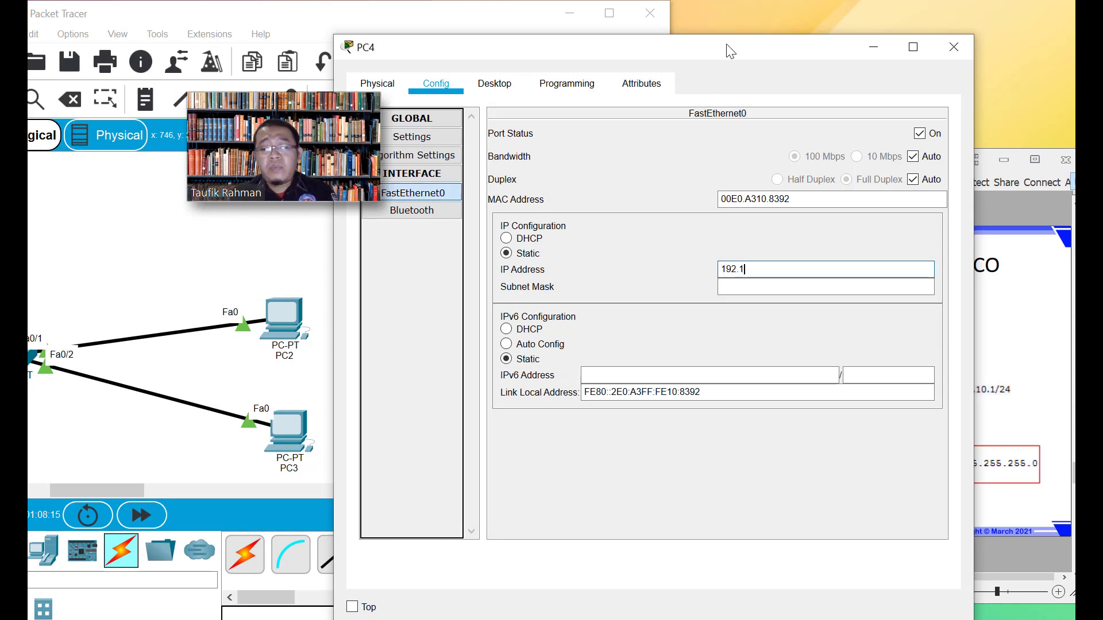
type("68.10")
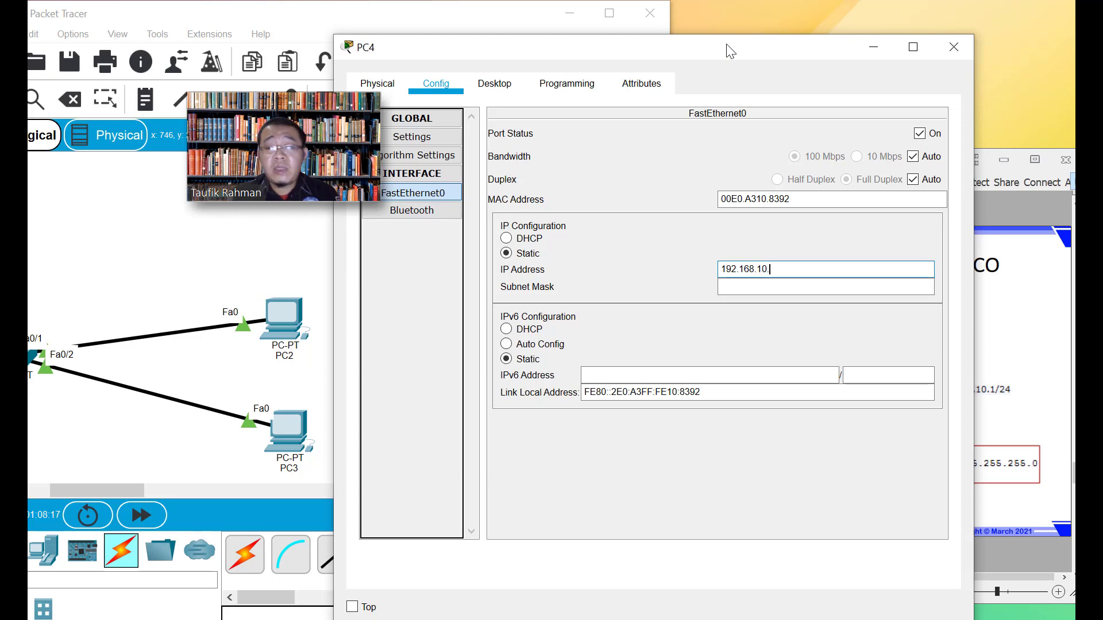
type(".")
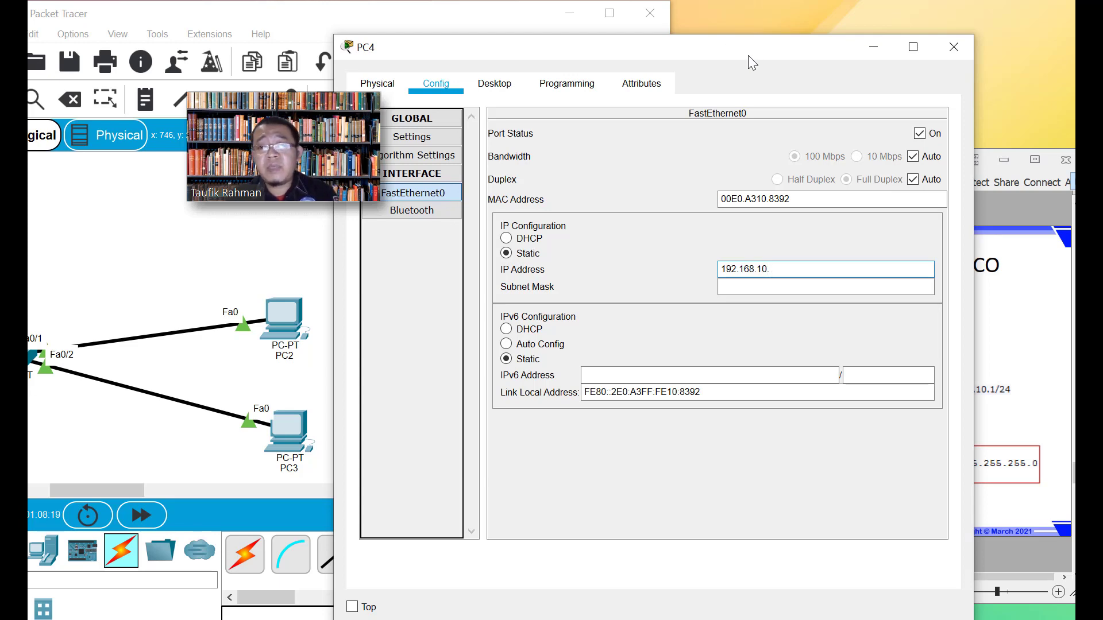
left_click_drag(747, 55, 862, 38)
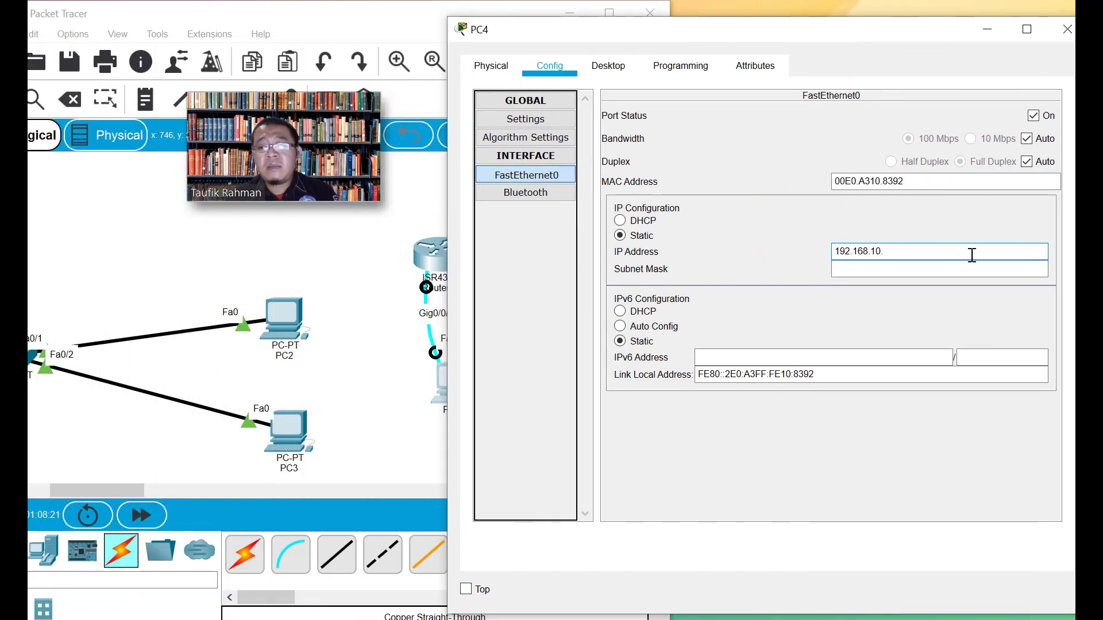
left_click(898, 251)
type("2.")
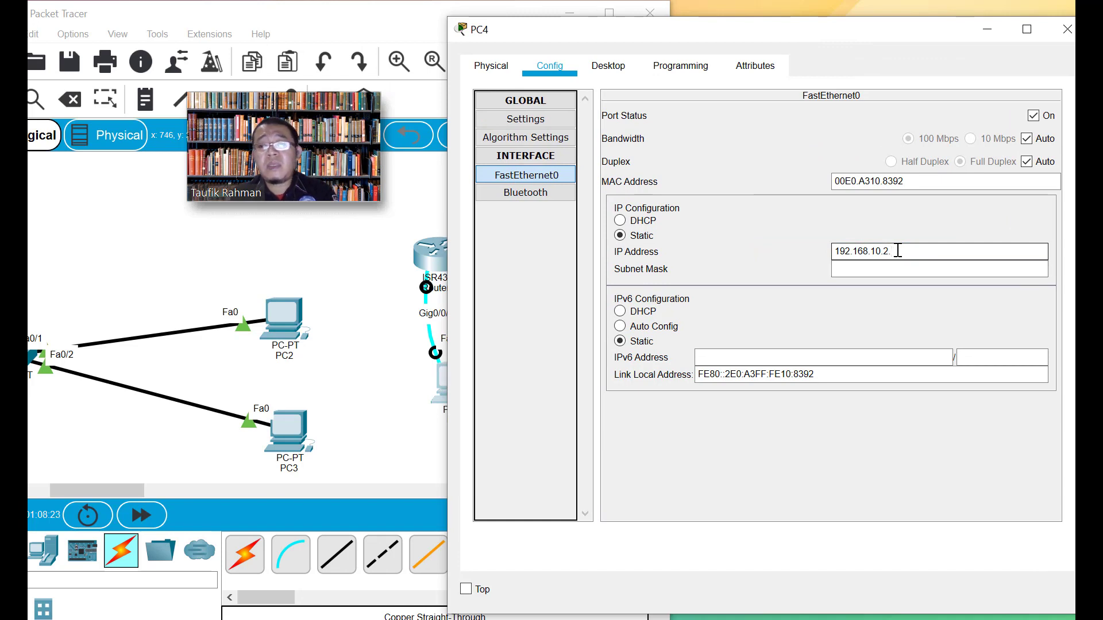
key("Return")
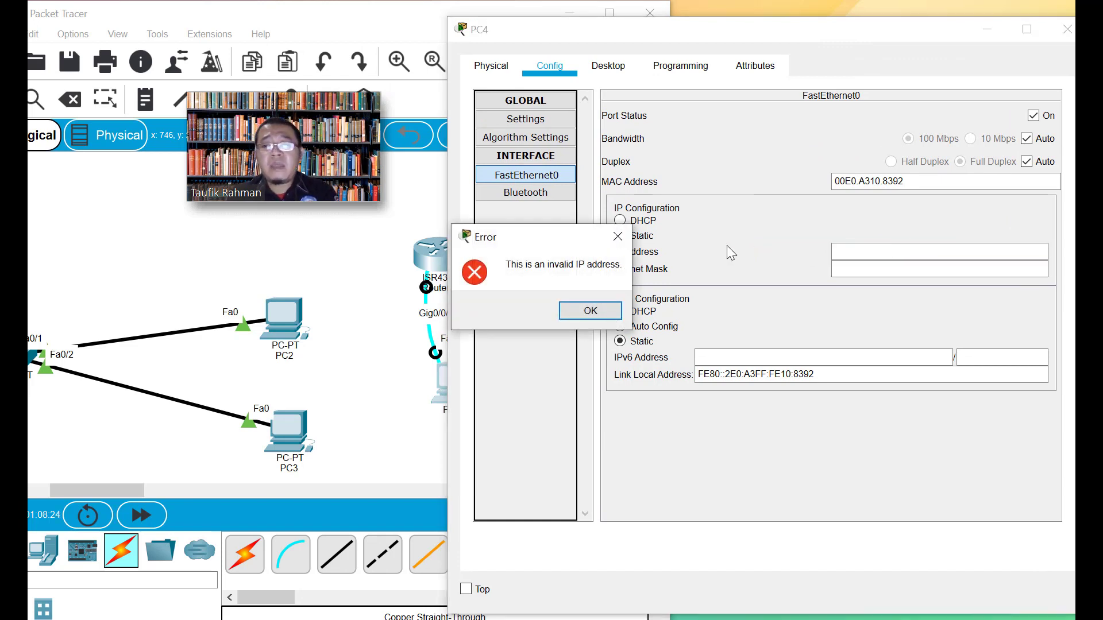
Dismiss the invalid-address error, re-enter the IP and fill subnet mask 255.255.255.0
left_click(620, 309)
left_click(857, 256)
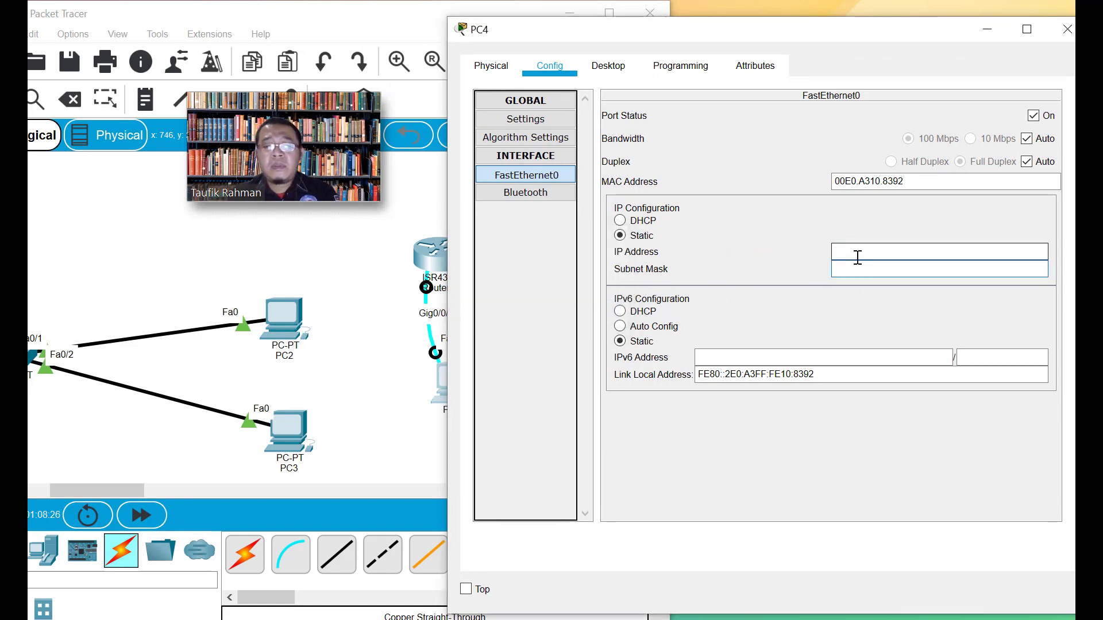
type("192.168")
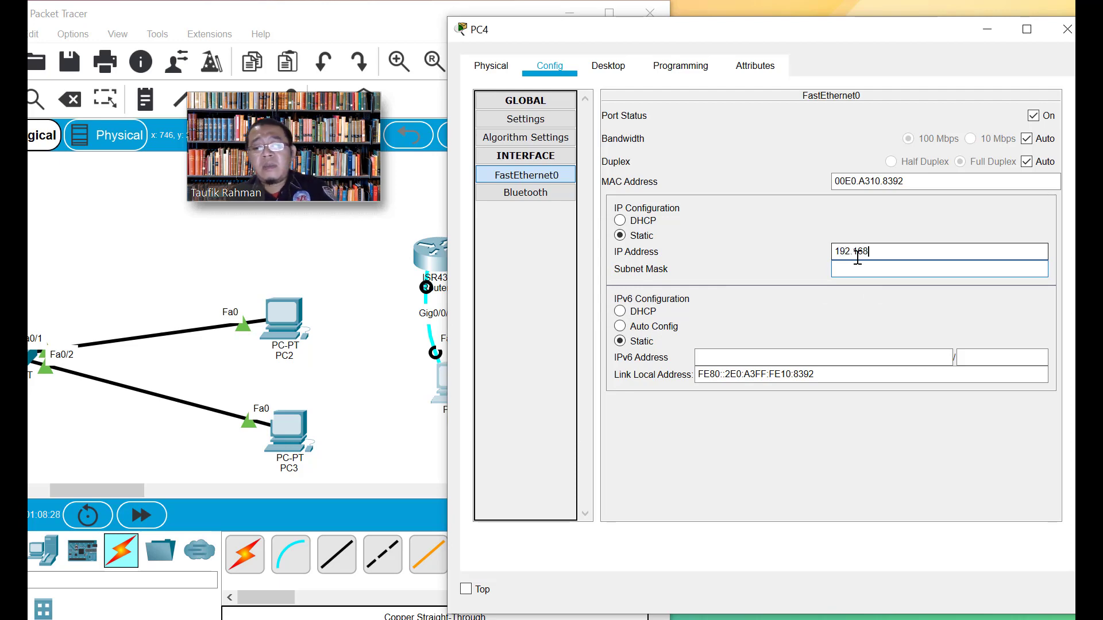
type(".10.2")
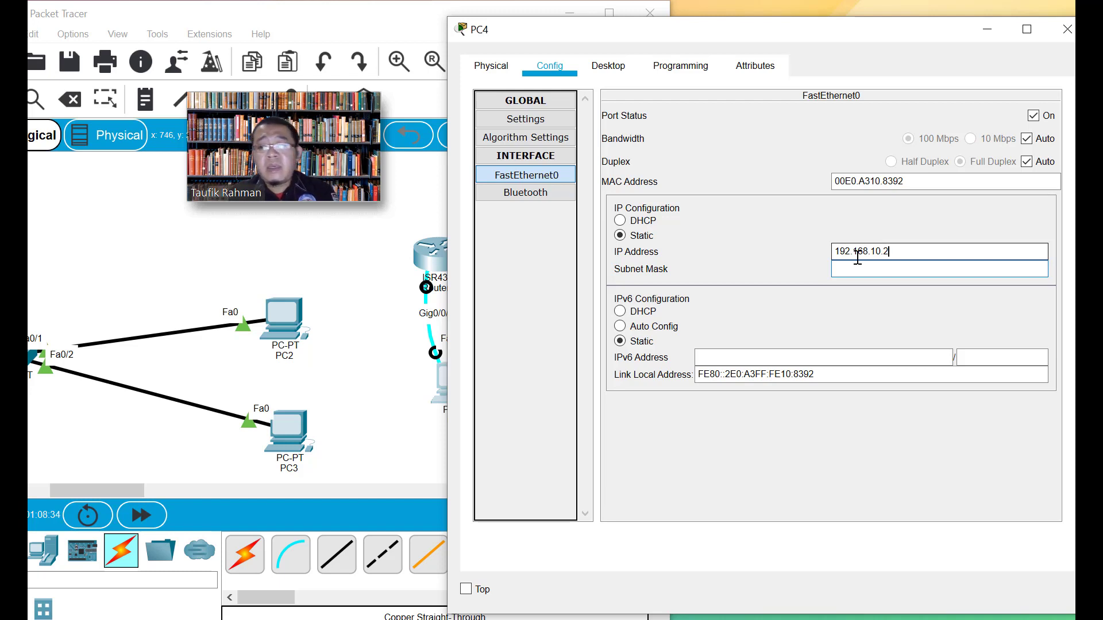
left_click(901, 268)
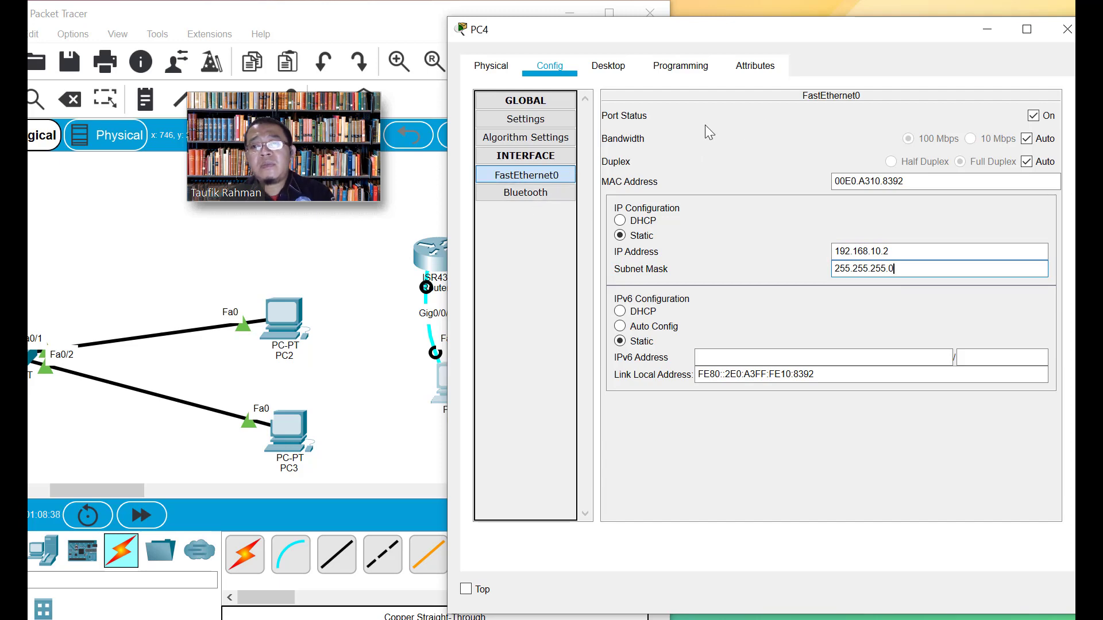
Re-run ping 192.168.10.1 from PC4's command prompt, now receiving replies
left_click(667, 67)
left_click(618, 67)
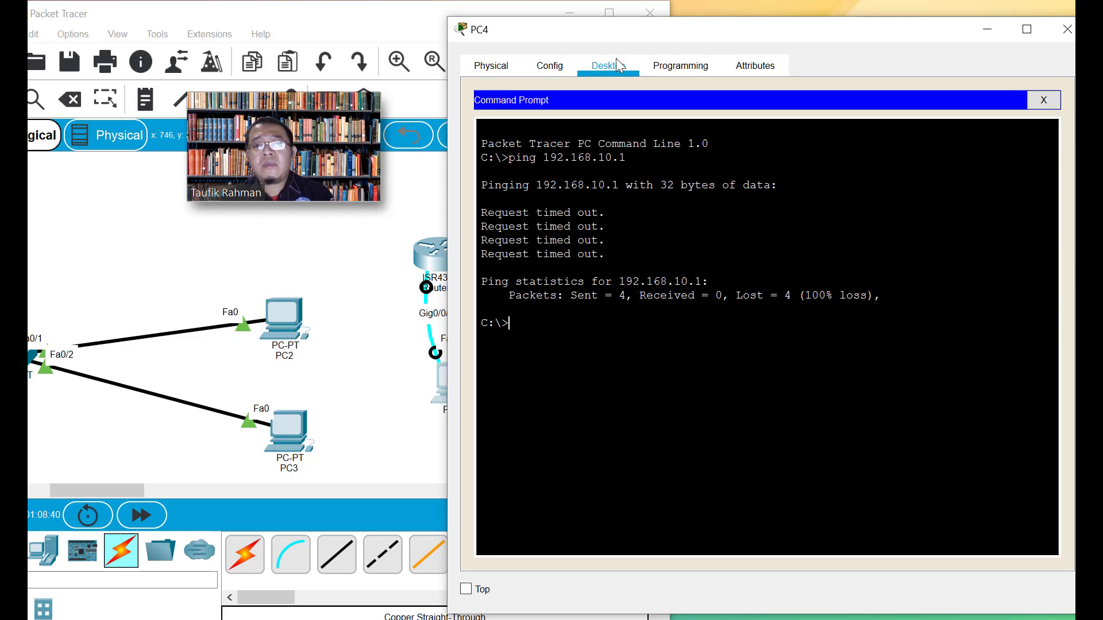
key("Up")
key("Return")
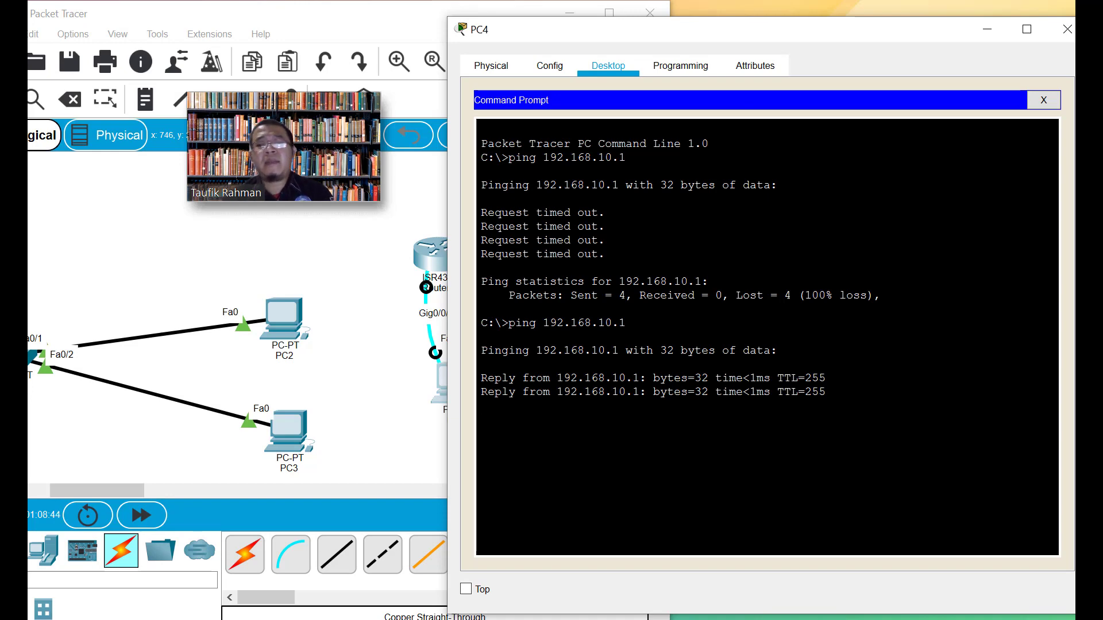
Close PC4's command prompt and its device window
left_click(1044, 99)
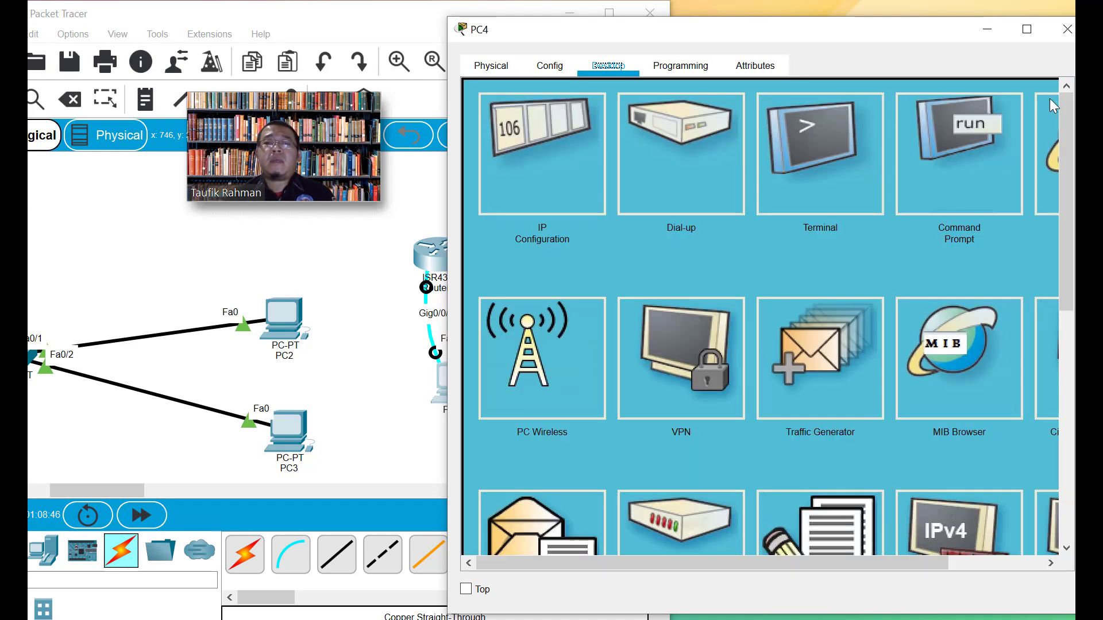
left_click(549, 65)
left_click(491, 66)
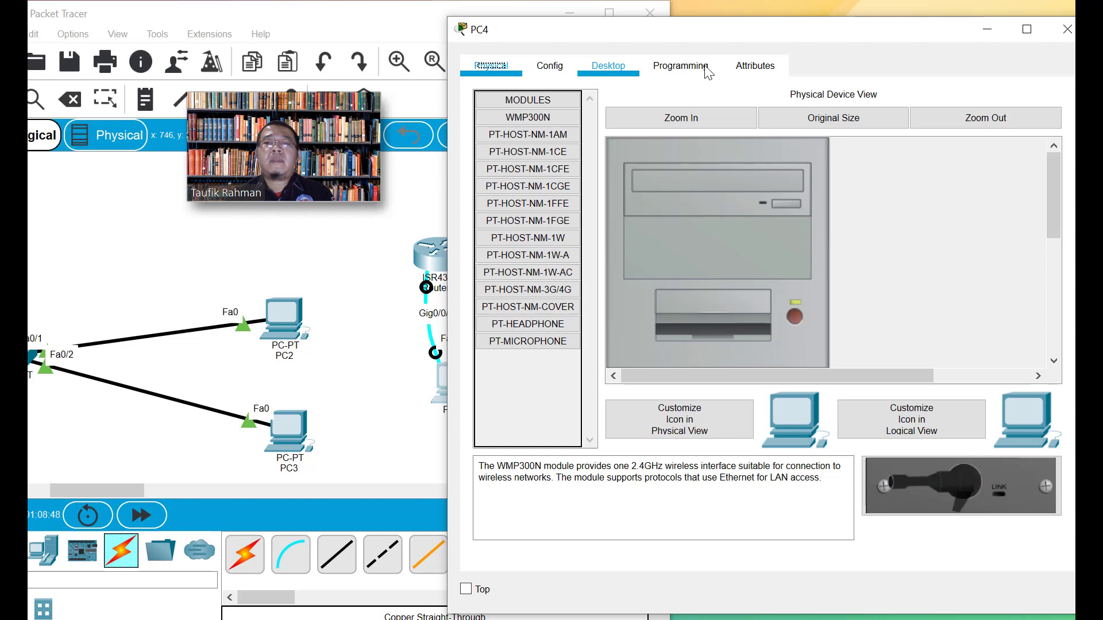
left_click(1059, 36)
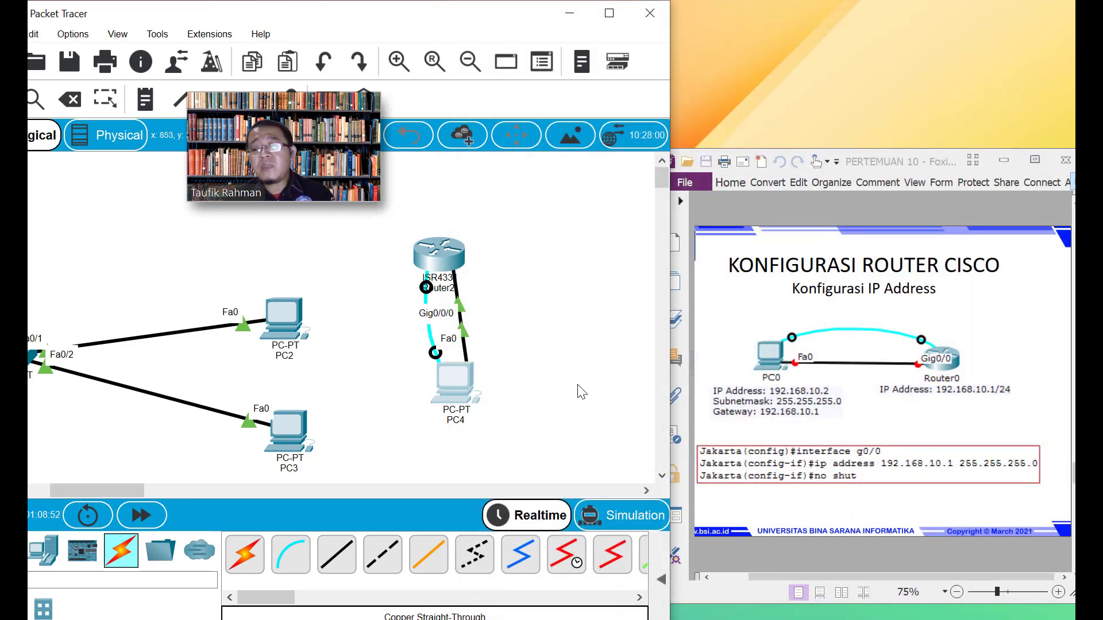
Bring the Foxit PDF forward on the Troubleshoot 1 slide and widen its window
scroll(845, 322, "down", 2)
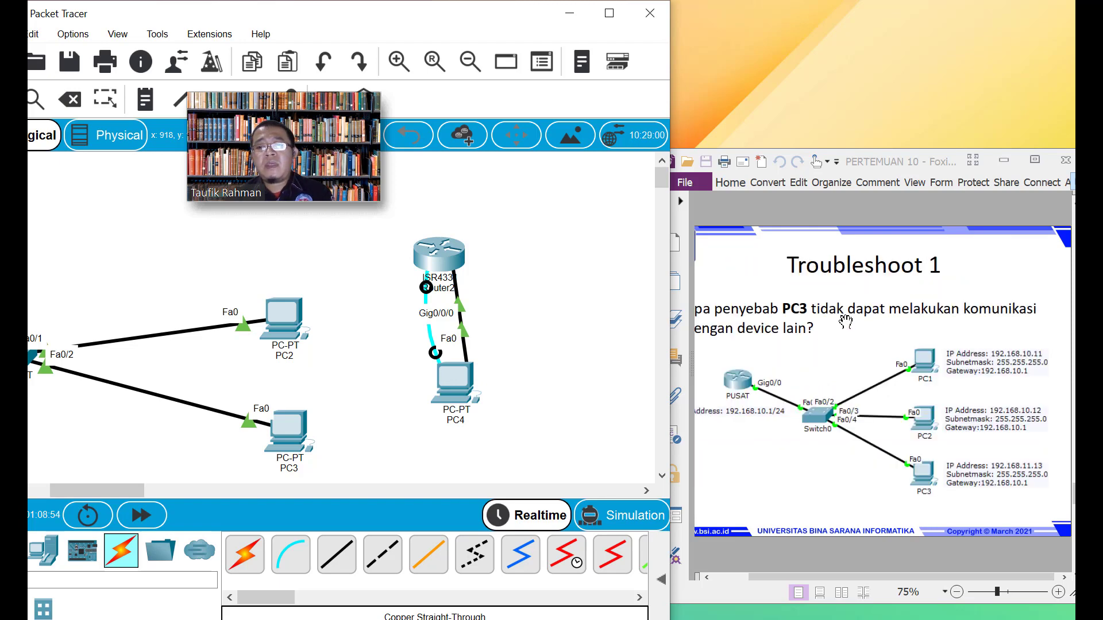
scroll(848, 324, "up", 2)
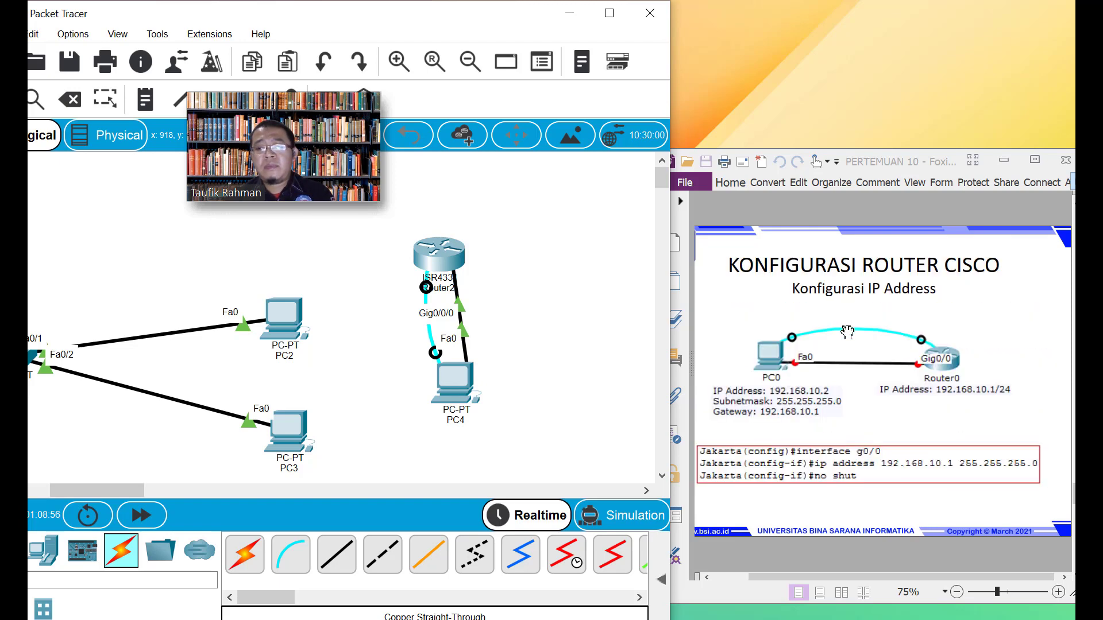
scroll(848, 328, "down", 2)
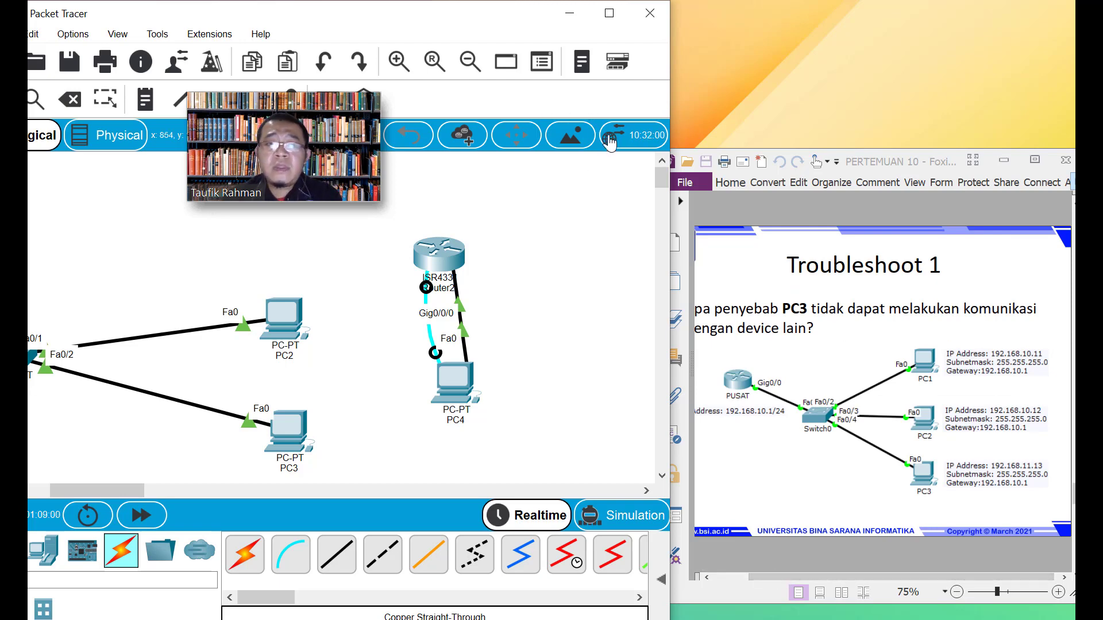
left_click(942, 174)
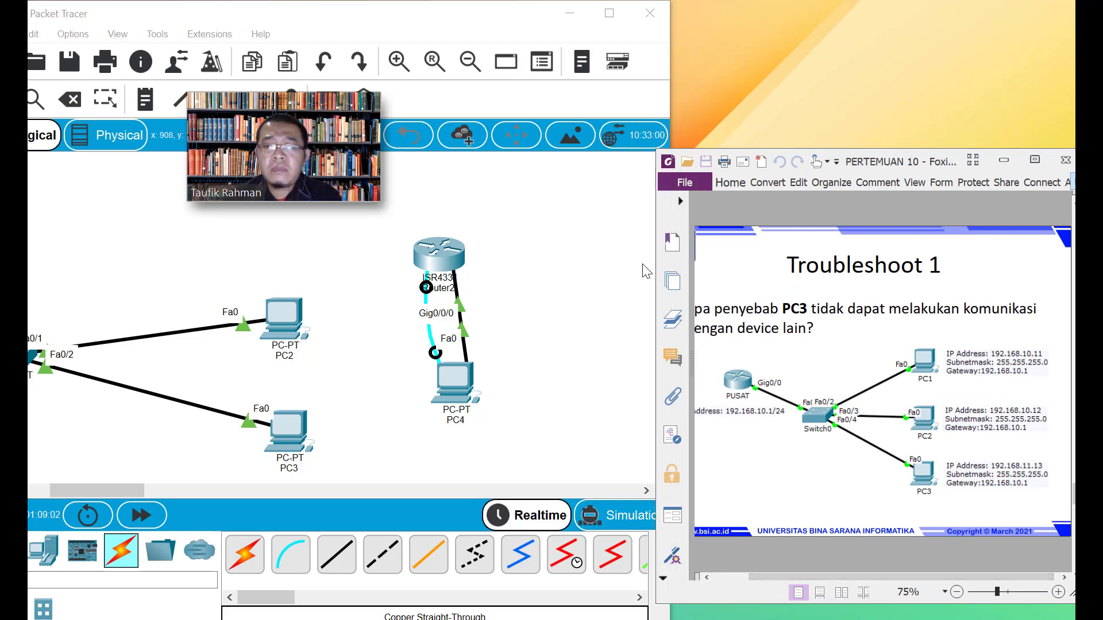
left_click_drag(655, 265, 632, 266)
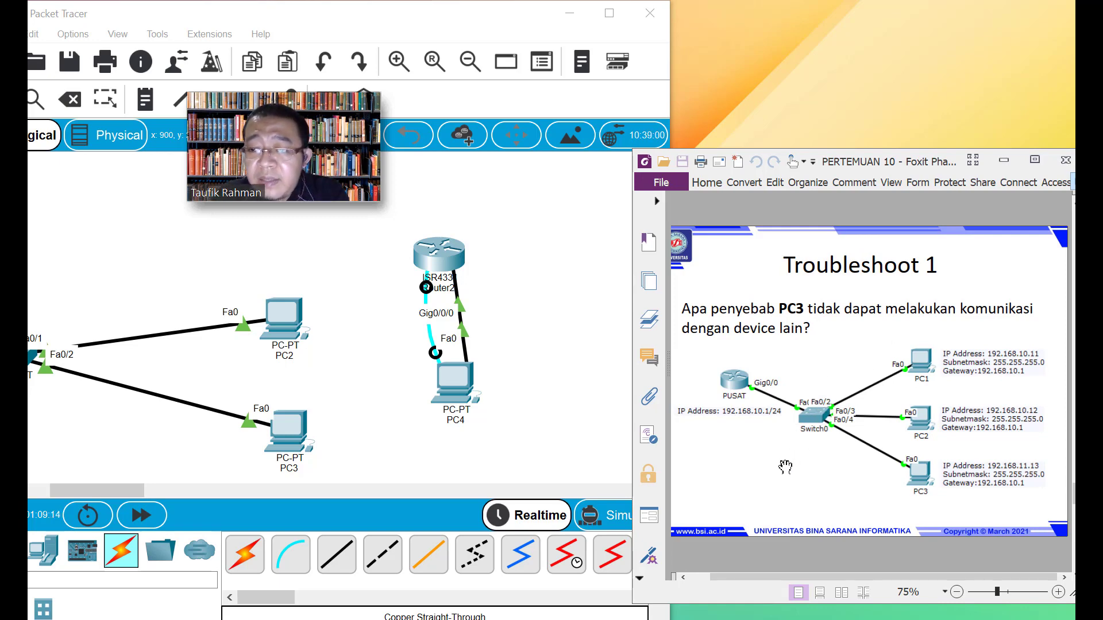
scroll(818, 440, "down", 1)
scroll(817, 443, "up", 1)
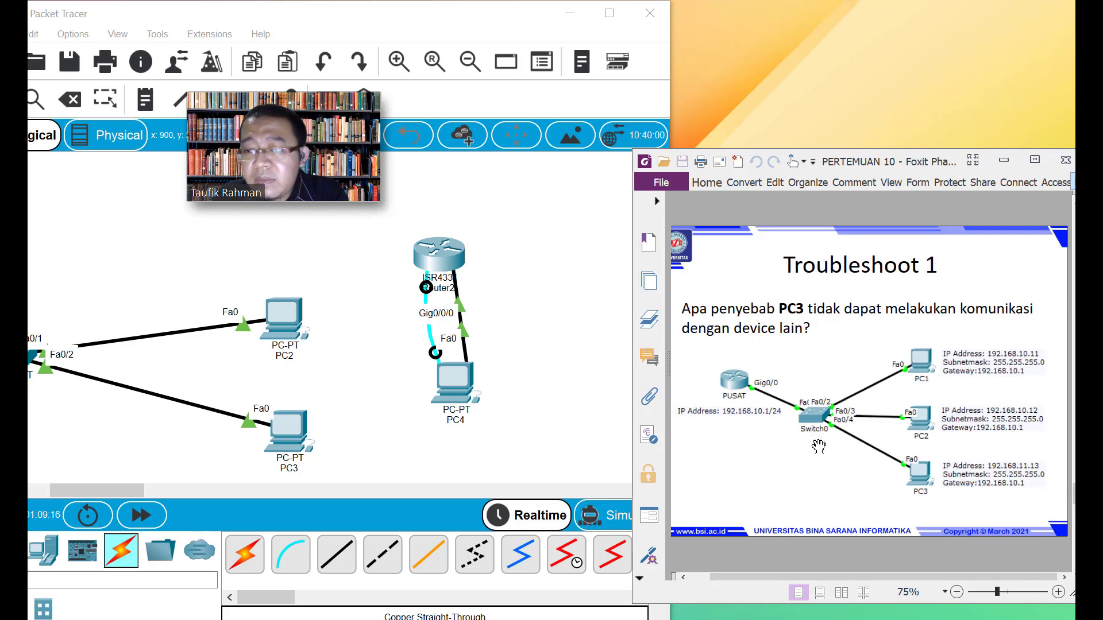
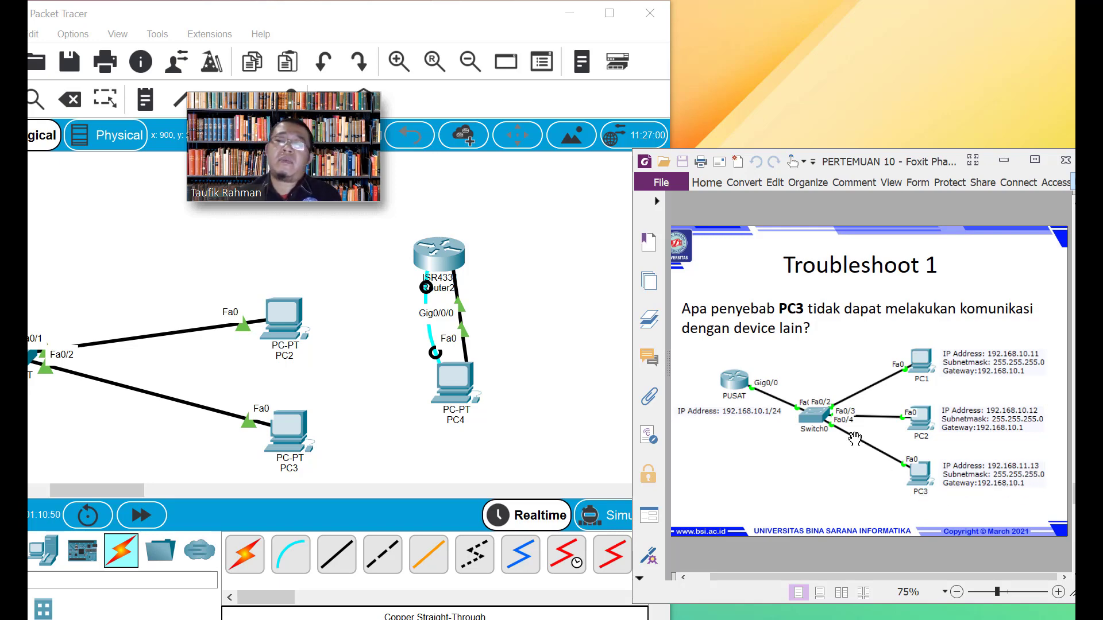
Return to Packet Tracer and scroll fully left to show Cloud1, Router1 and Switch1 beside the slide
scroll(855, 438, "down", 1)
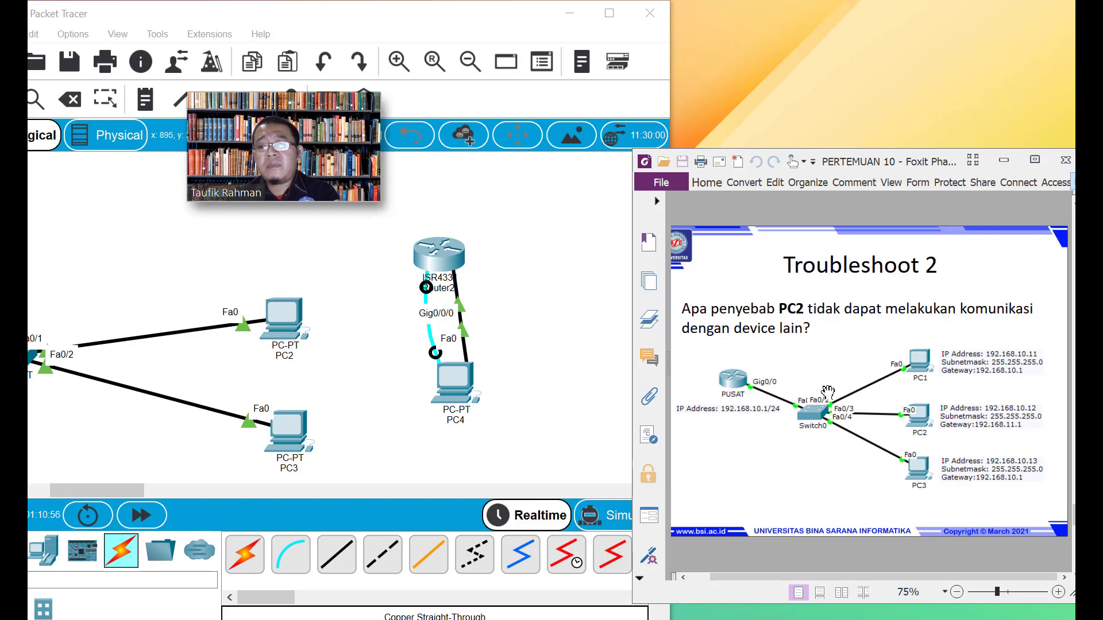
left_click(547, 431)
left_click(743, 442)
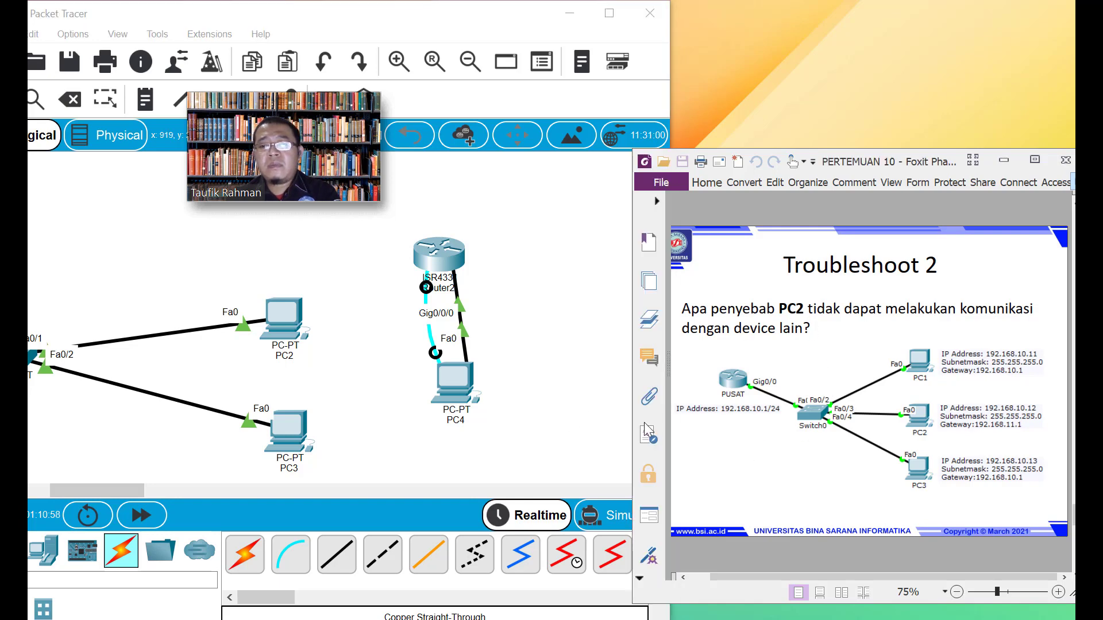
scroll(768, 414, "up", 1)
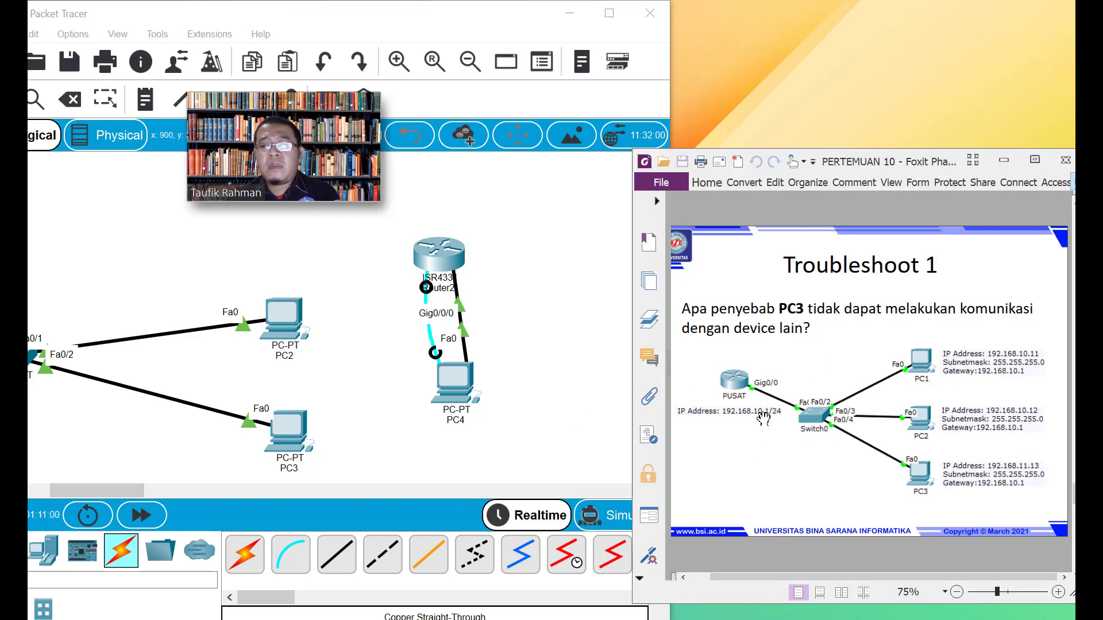
left_click(569, 426)
left_click_drag(78, 491, 29, 497)
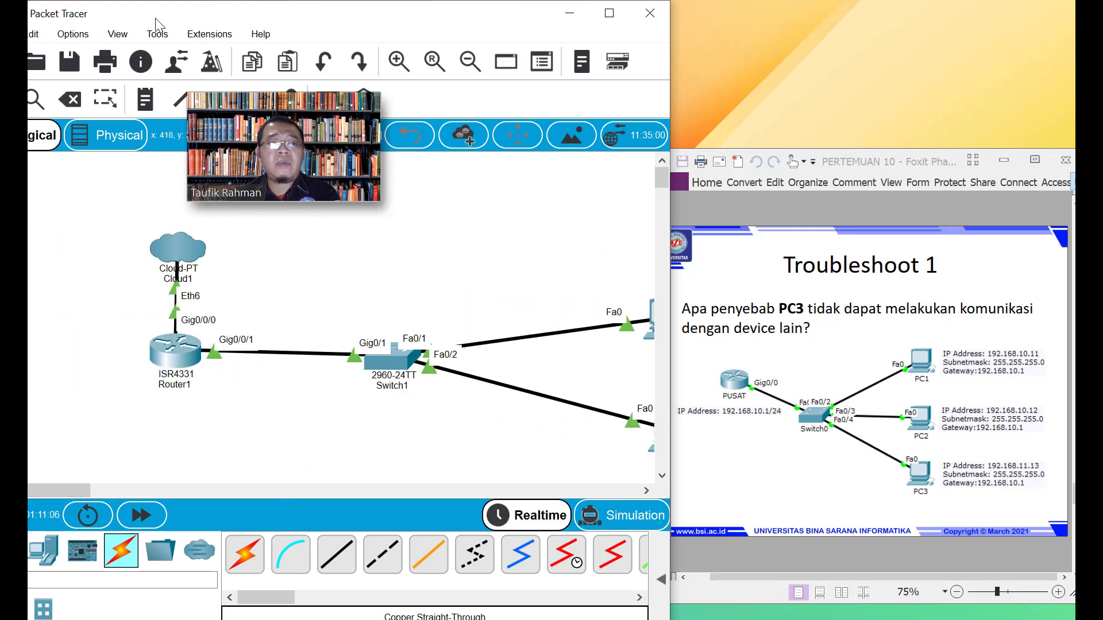
left_click_drag(156, 9, 205, 17)
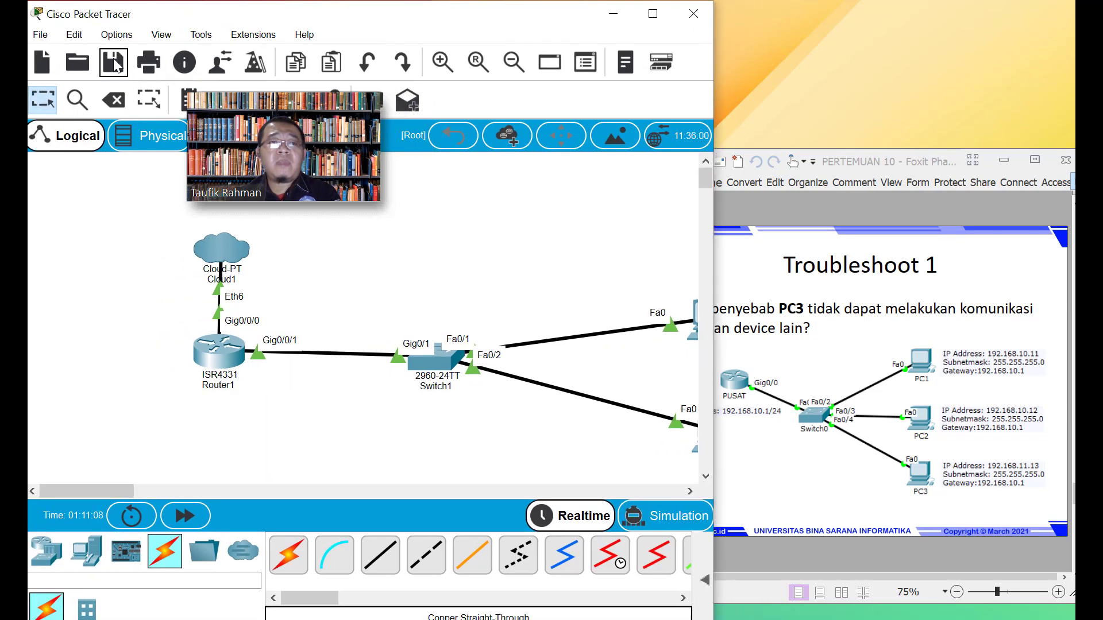
Save the current network as 'pertemuan 10-1' in the Jaringan Komputer-Genap-2021 folder
left_click(113, 62)
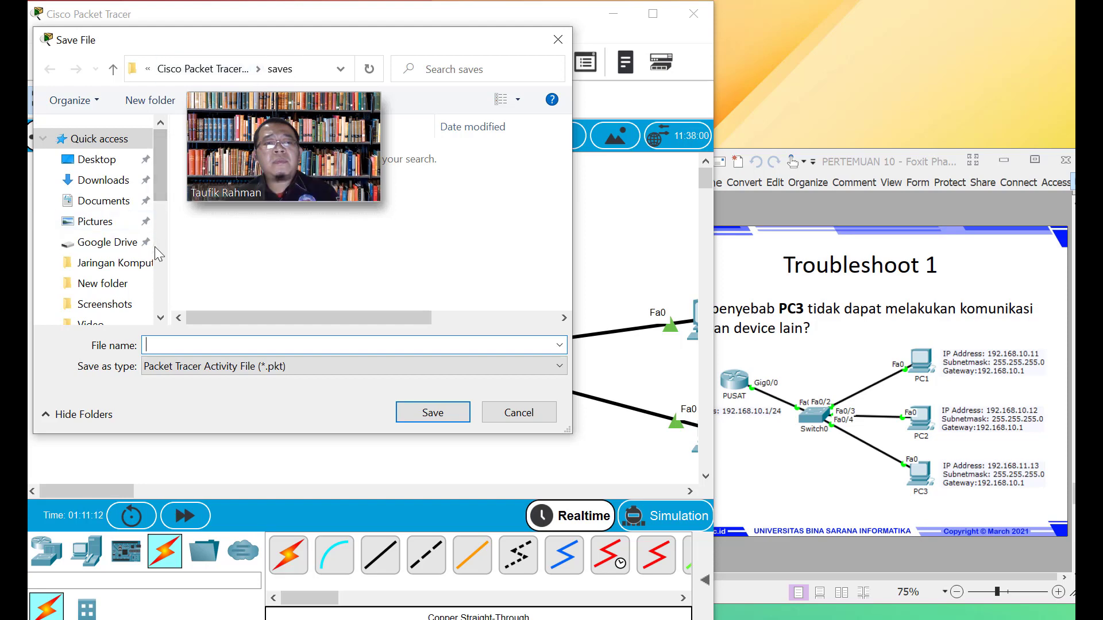
left_click(119, 265)
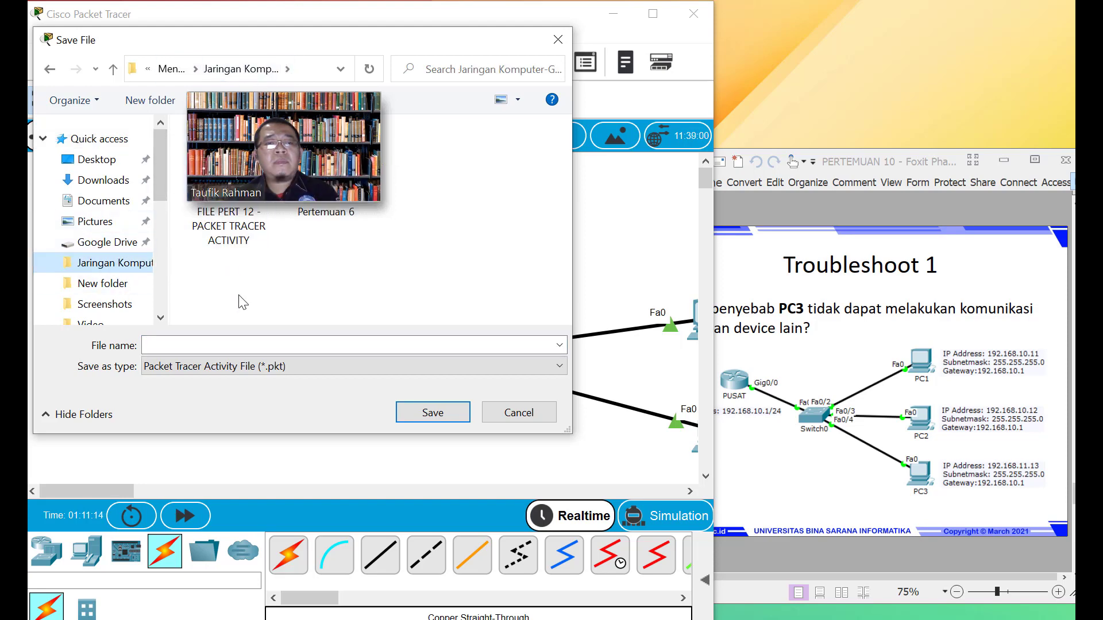
left_click(225, 346)
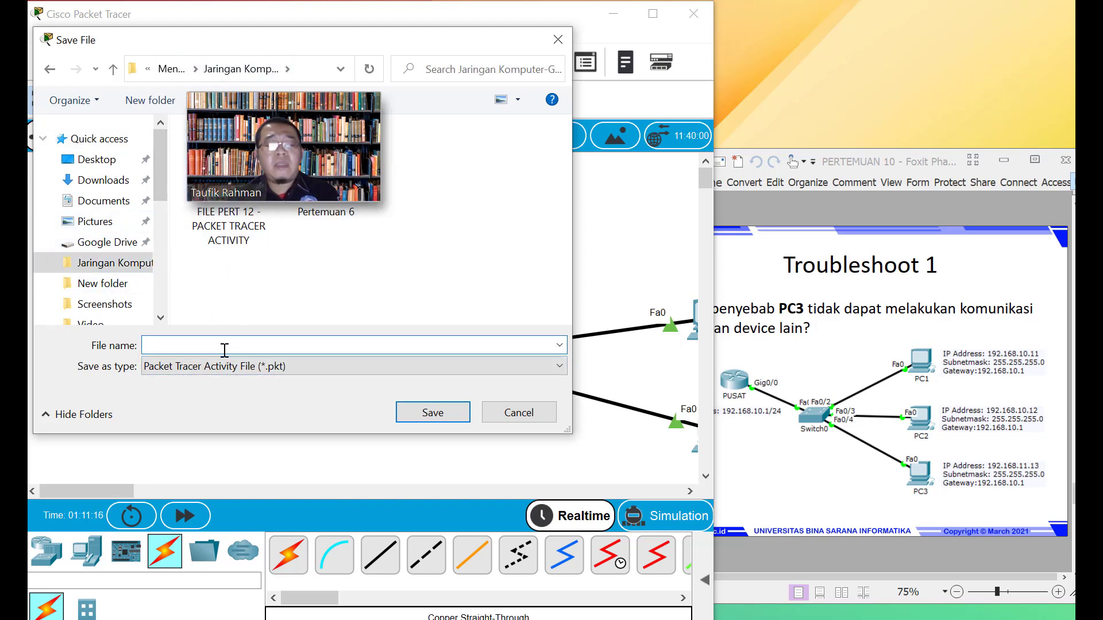
type("pertemuan")
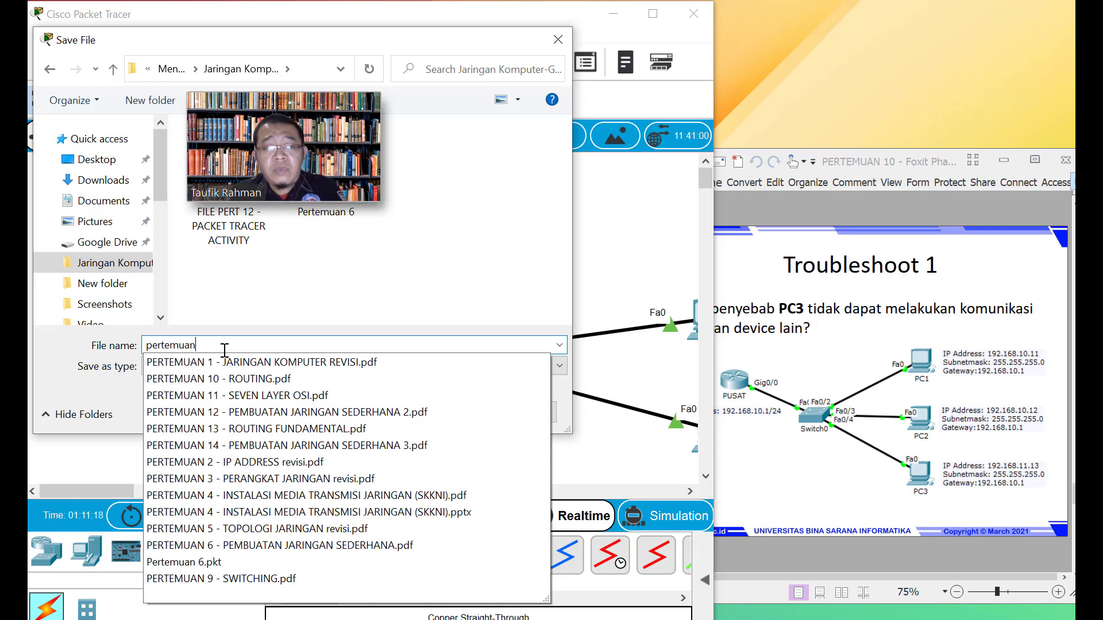
type(" 10")
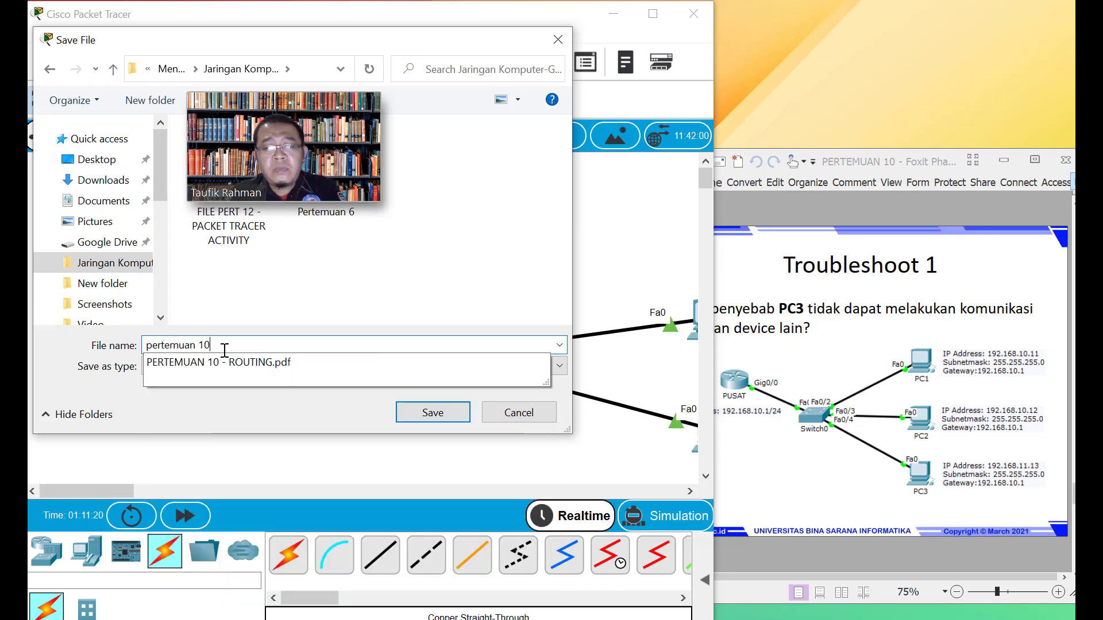
type("-1")
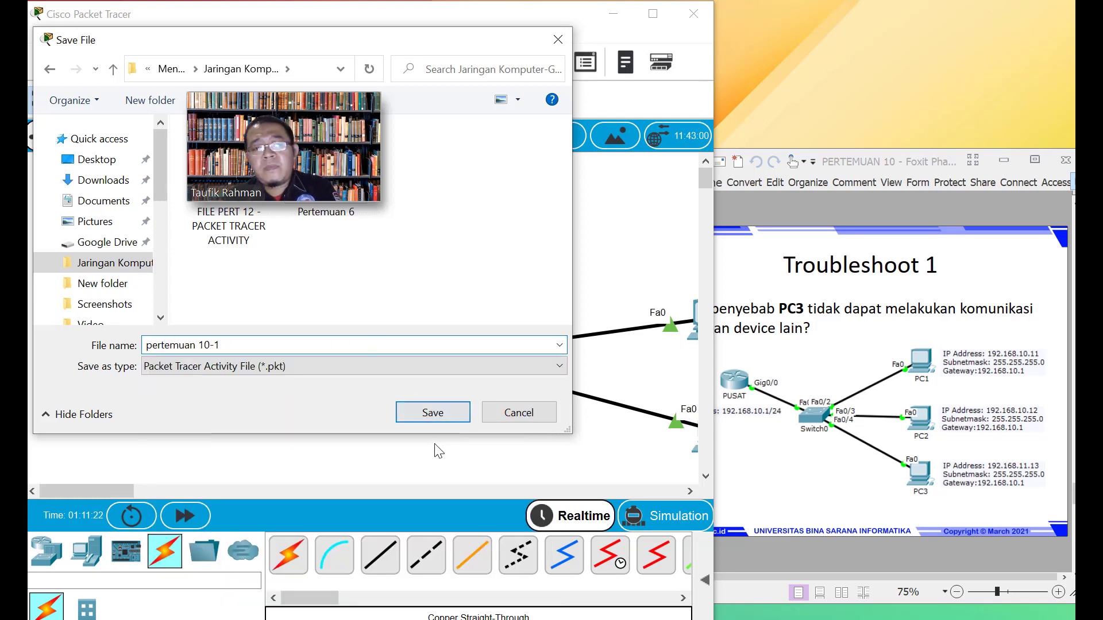
left_click(439, 415)
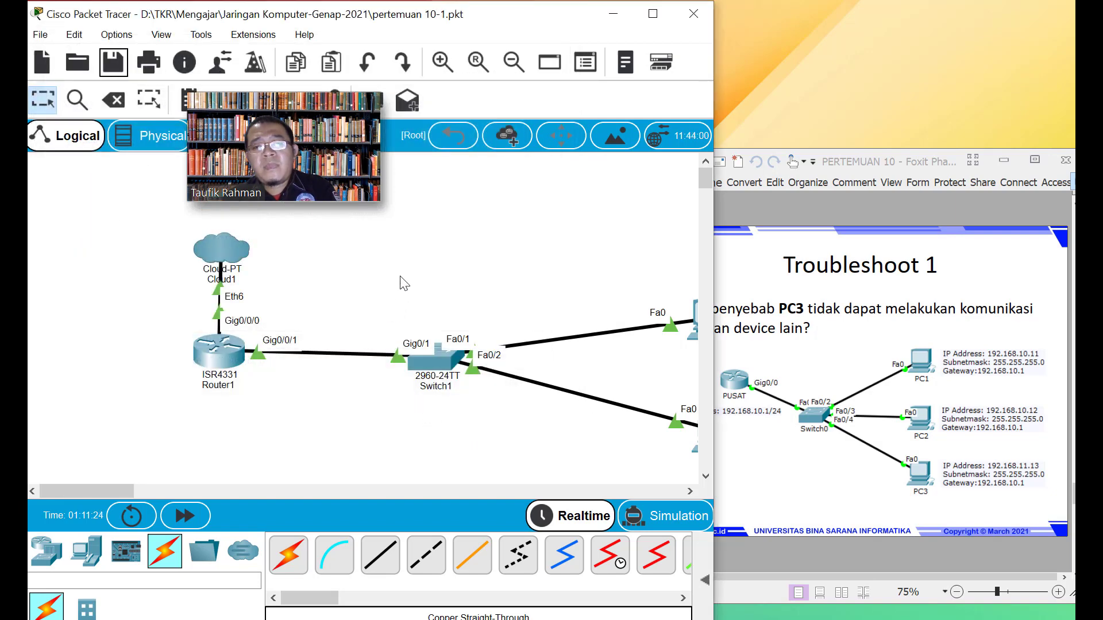
Start a new blank network without saving the current one again
left_click(41, 35)
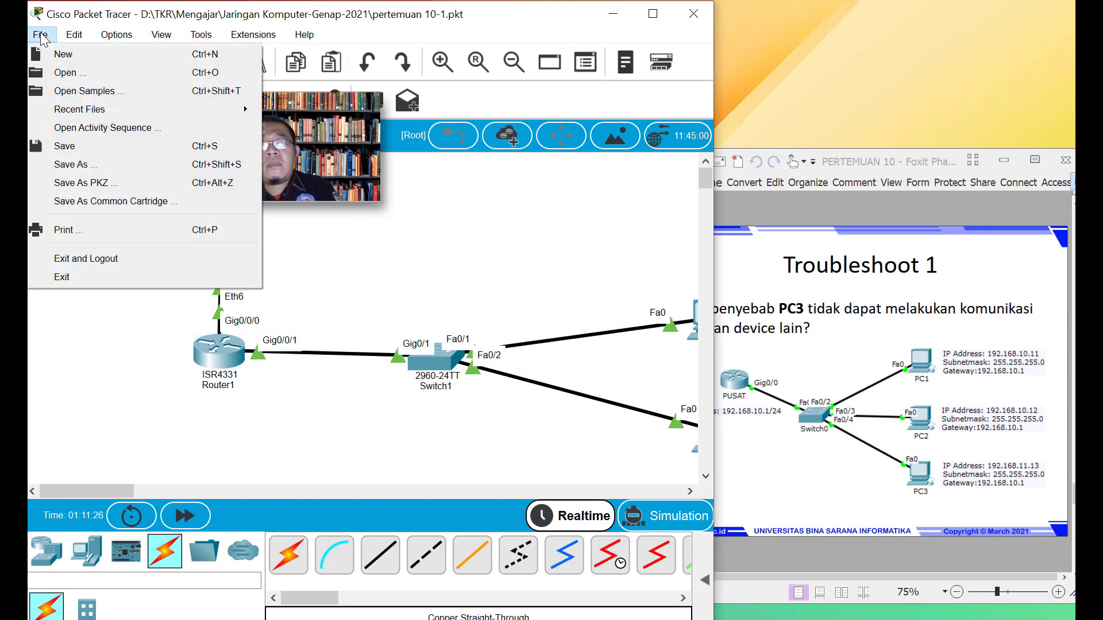
left_click(57, 54)
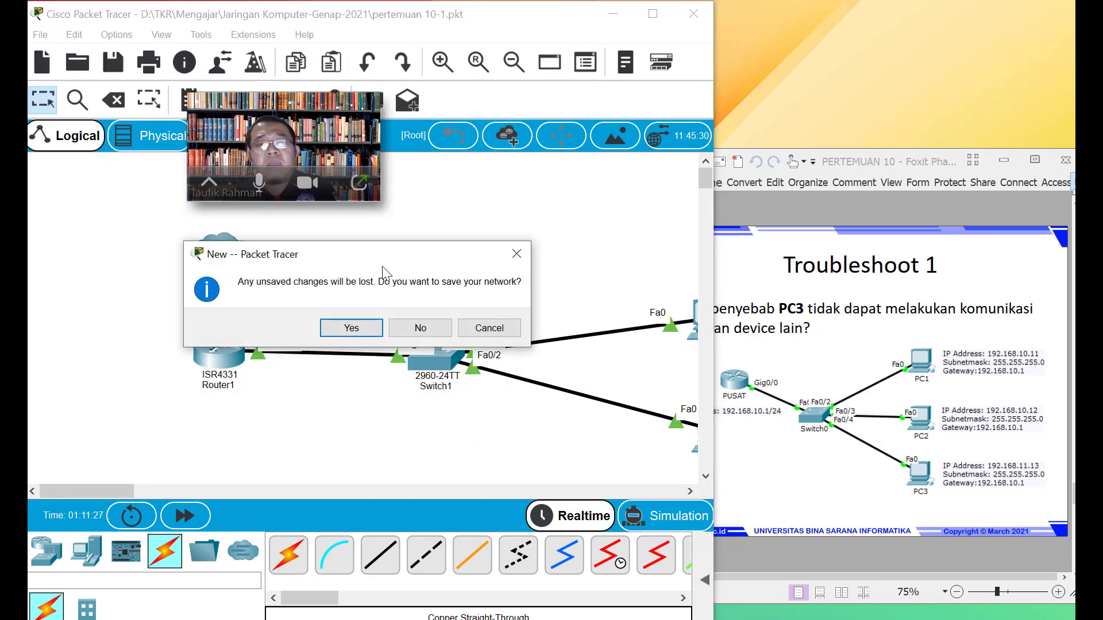
left_click(419, 328)
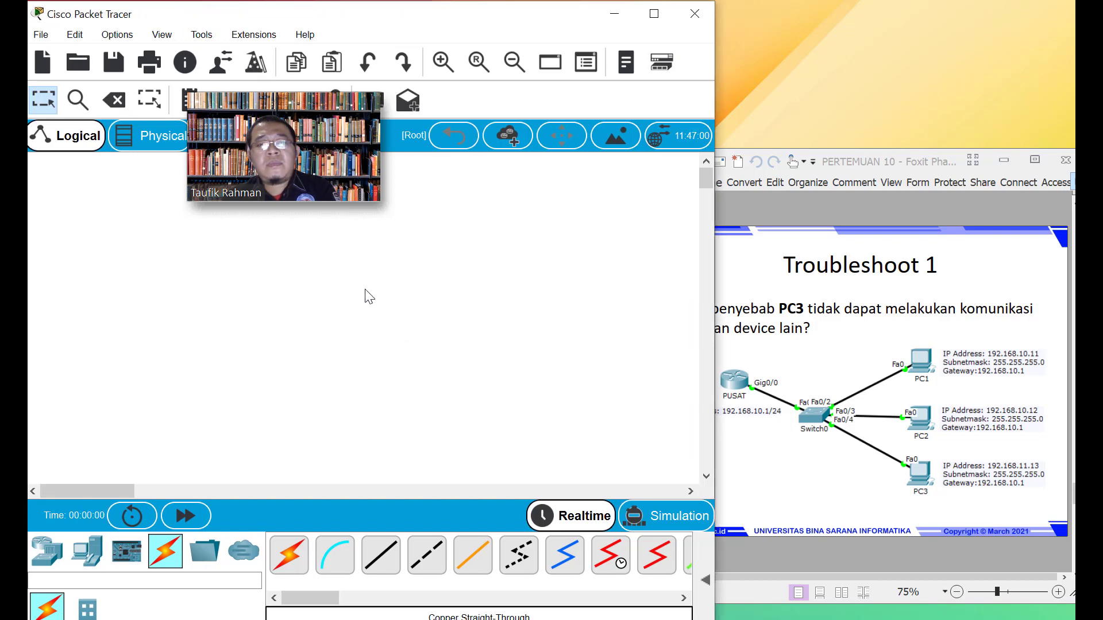
left_click(774, 270)
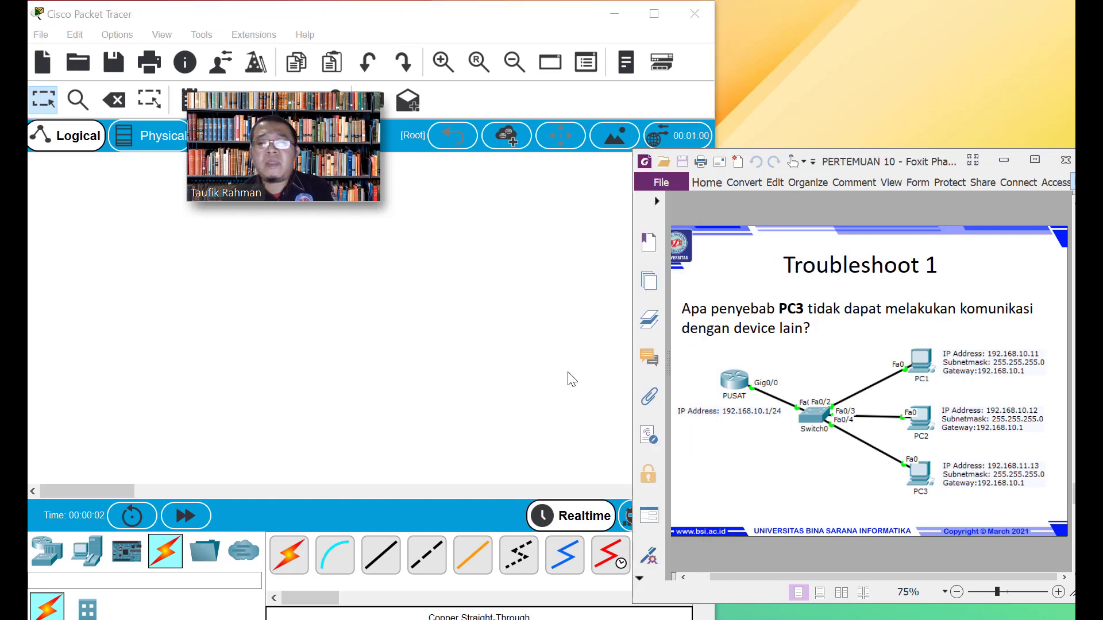
left_click(254, 445)
Place an ISR4331 router at the upper left and a 2960 switch below it
left_click(47, 553)
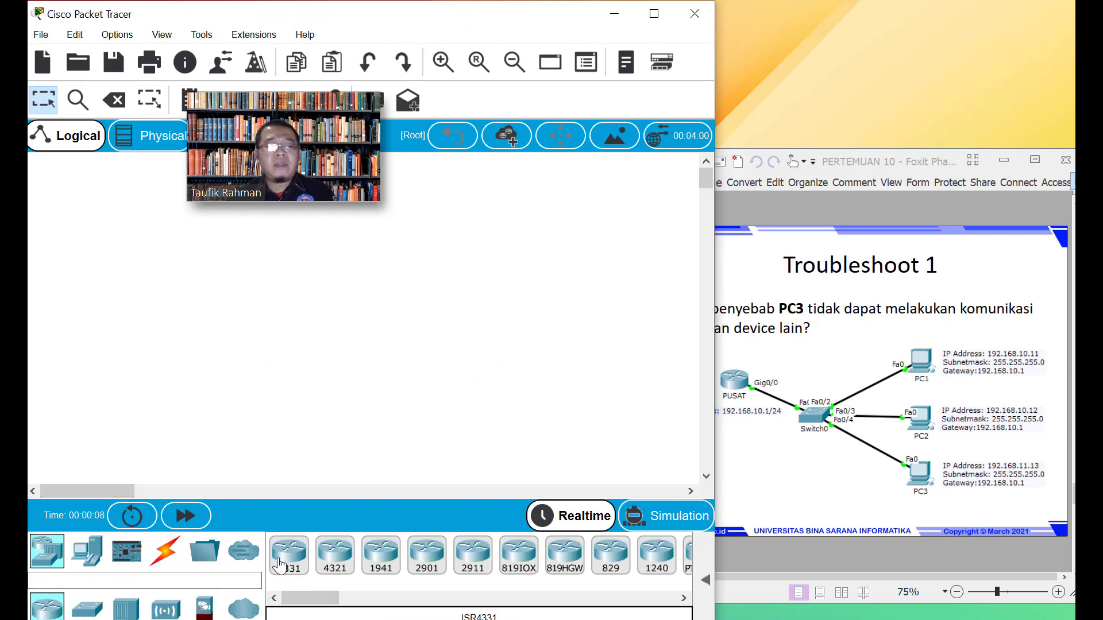
left_click_drag(292, 573, 210, 444)
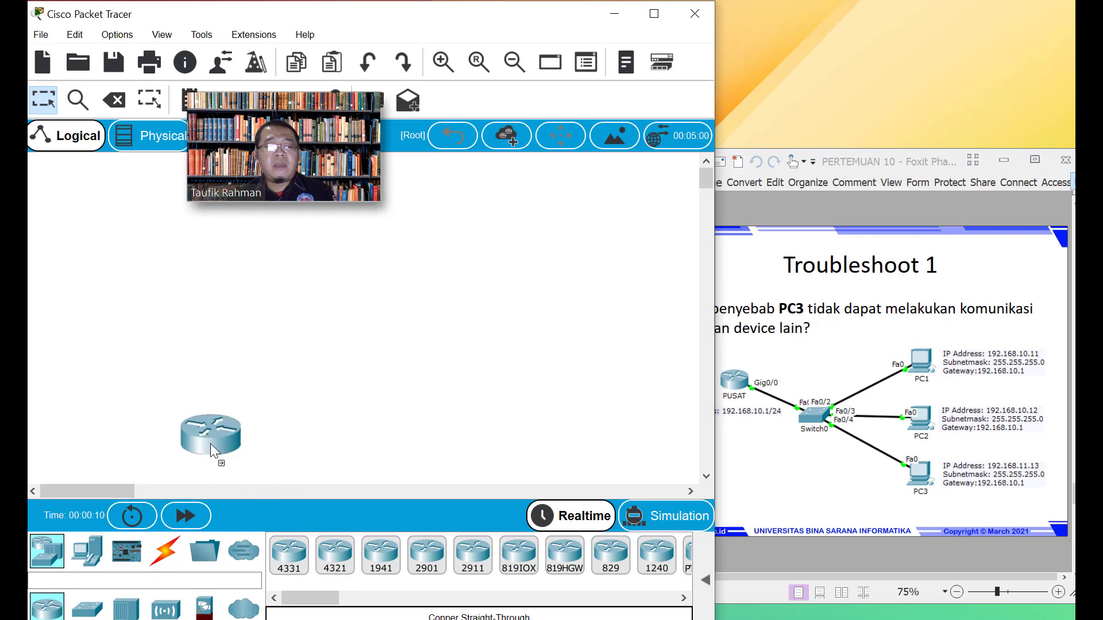
left_click_drag(137, 297, 136, 296)
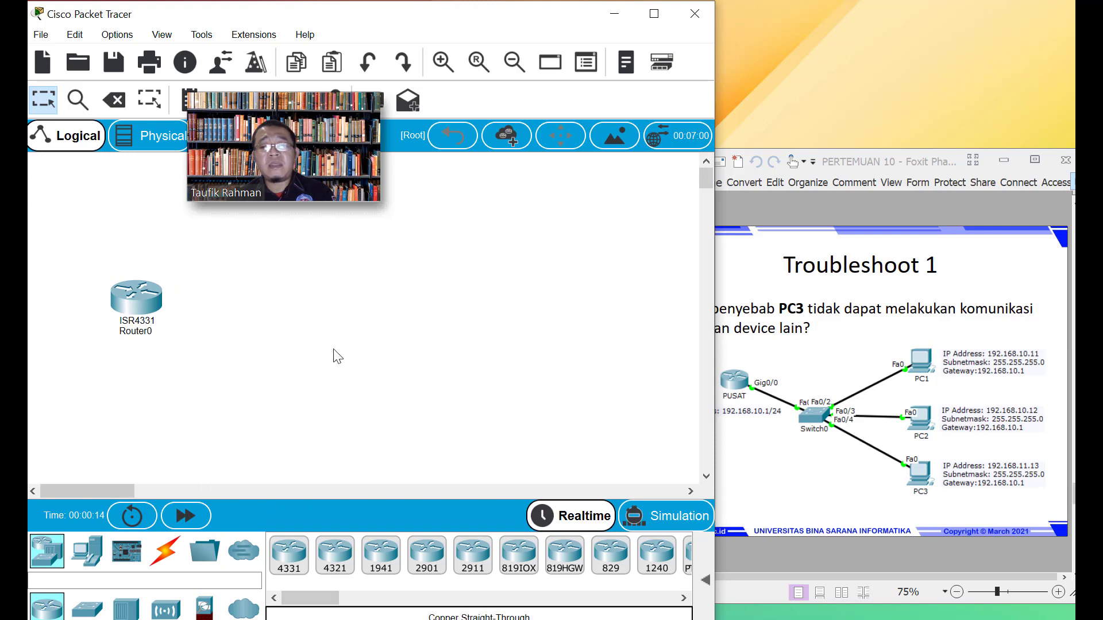
left_click(88, 608)
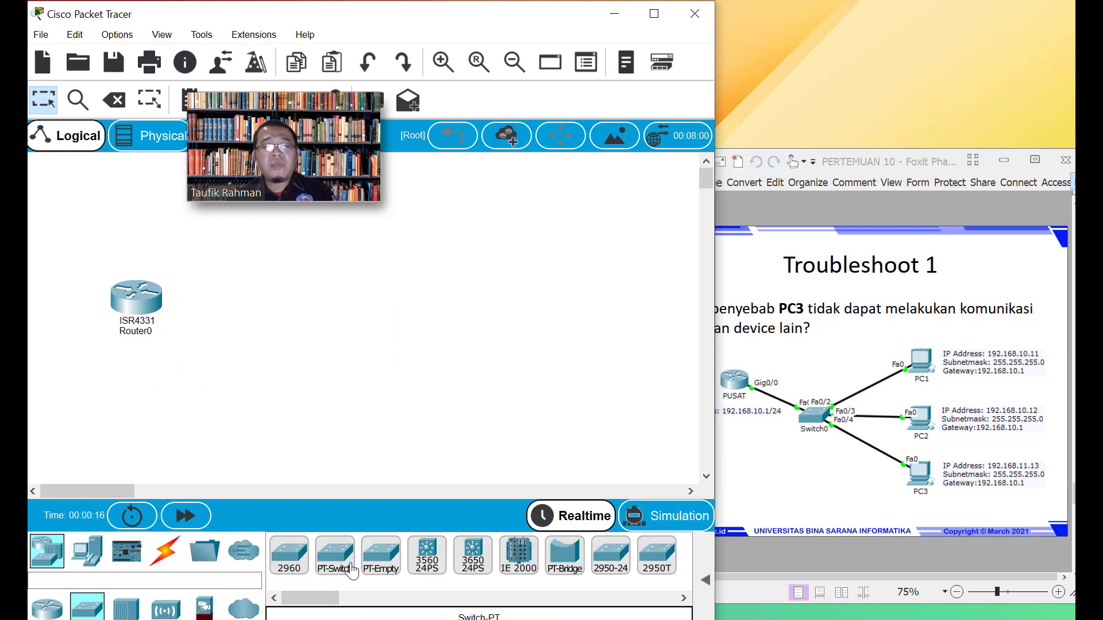
left_click_drag(294, 564, 287, 350)
Add three PCs (PC0, PC1, PC2) and align them in a vertical column
left_click(87, 556)
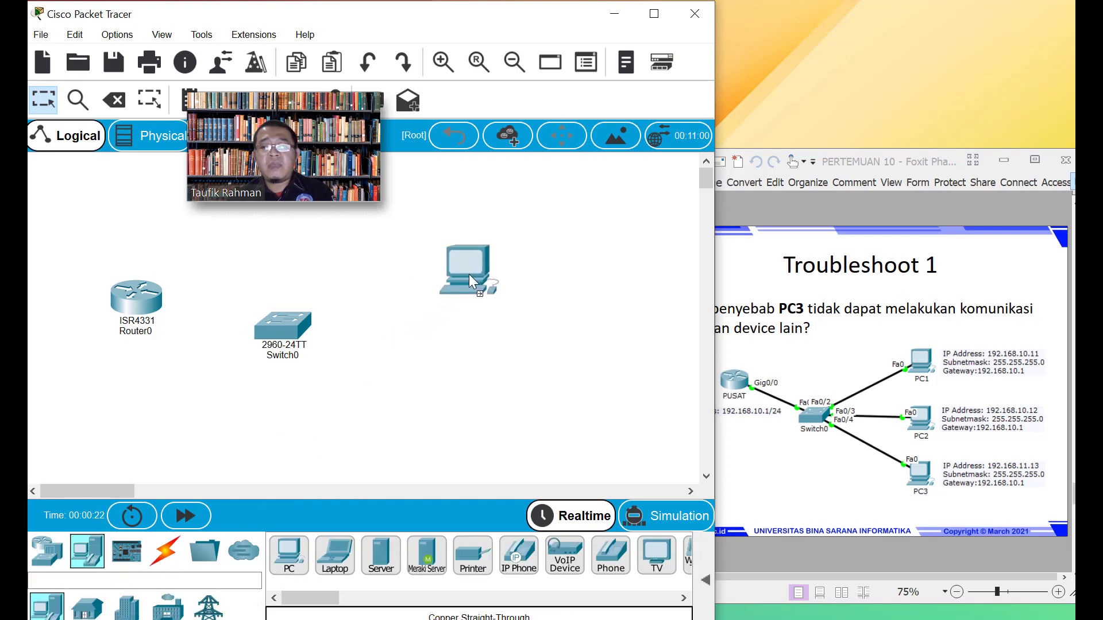
left_click(469, 265)
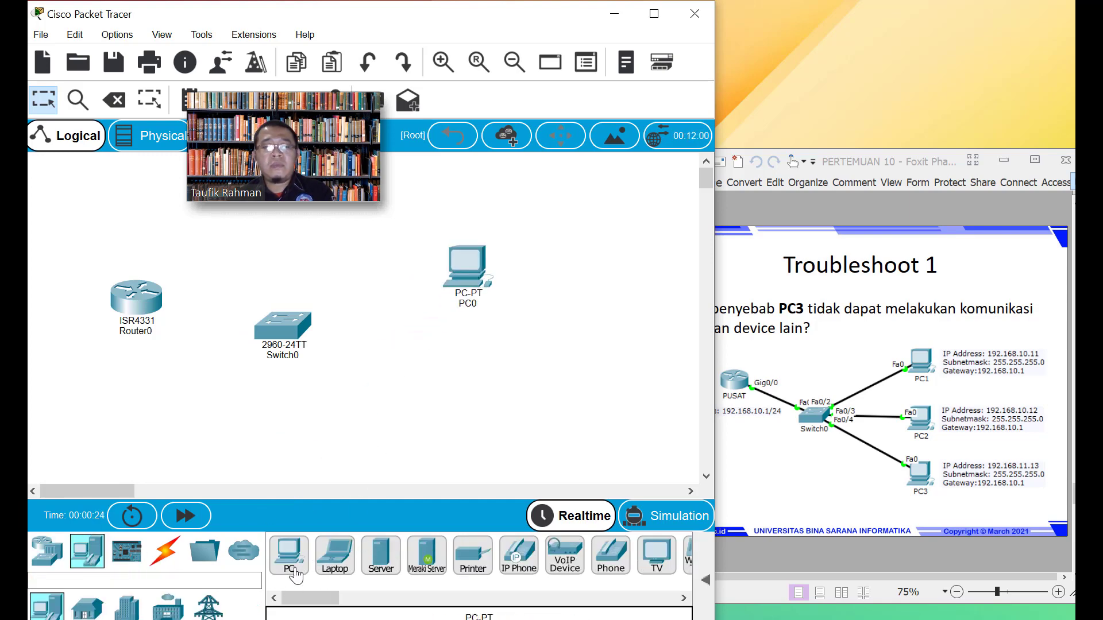
left_click(470, 368)
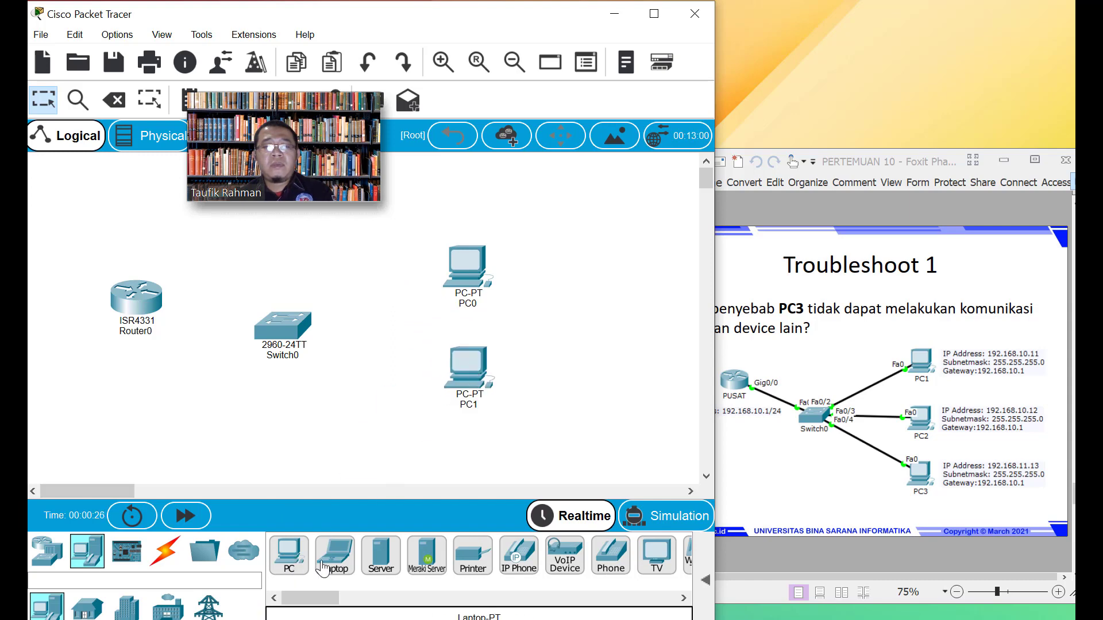
left_click(465, 459)
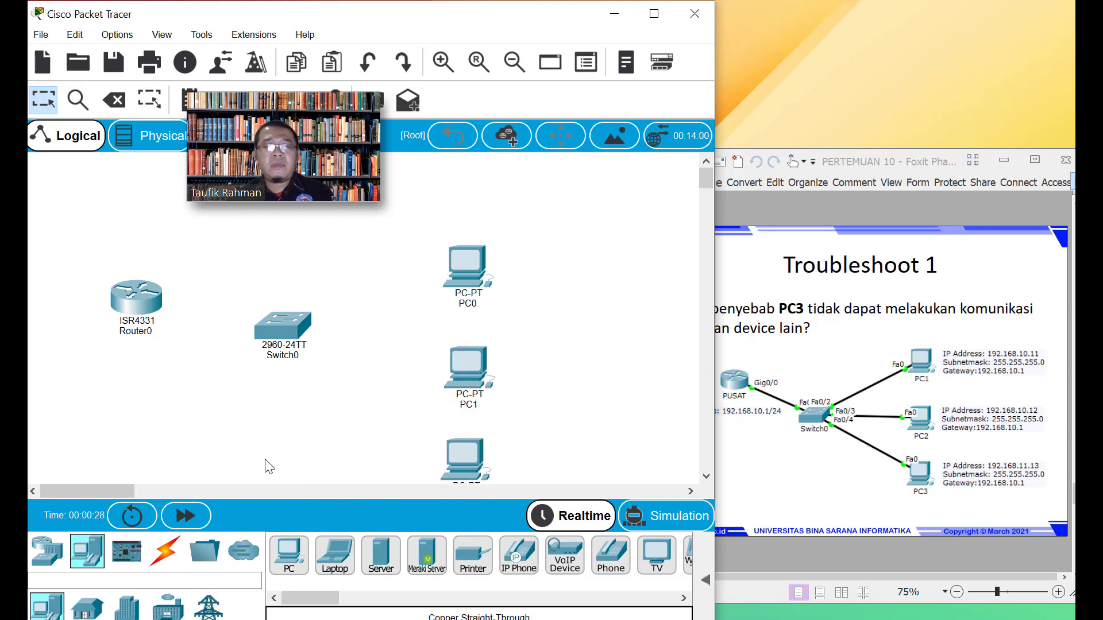
left_click_drag(483, 266, 489, 240)
left_click_drag(463, 377, 464, 338)
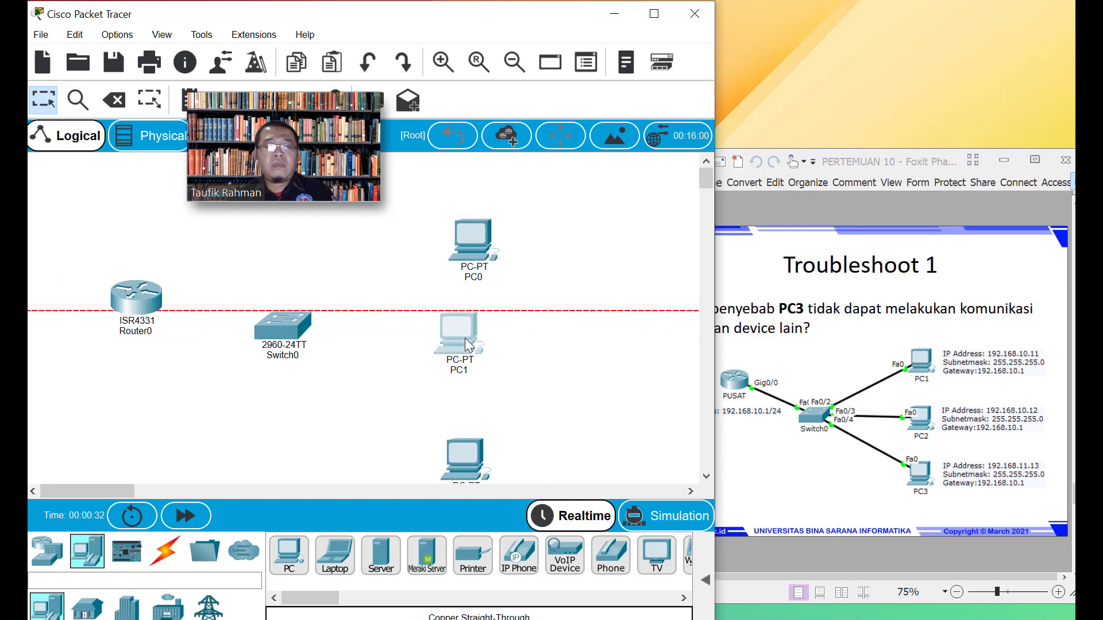
left_click_drag(464, 457, 458, 438)
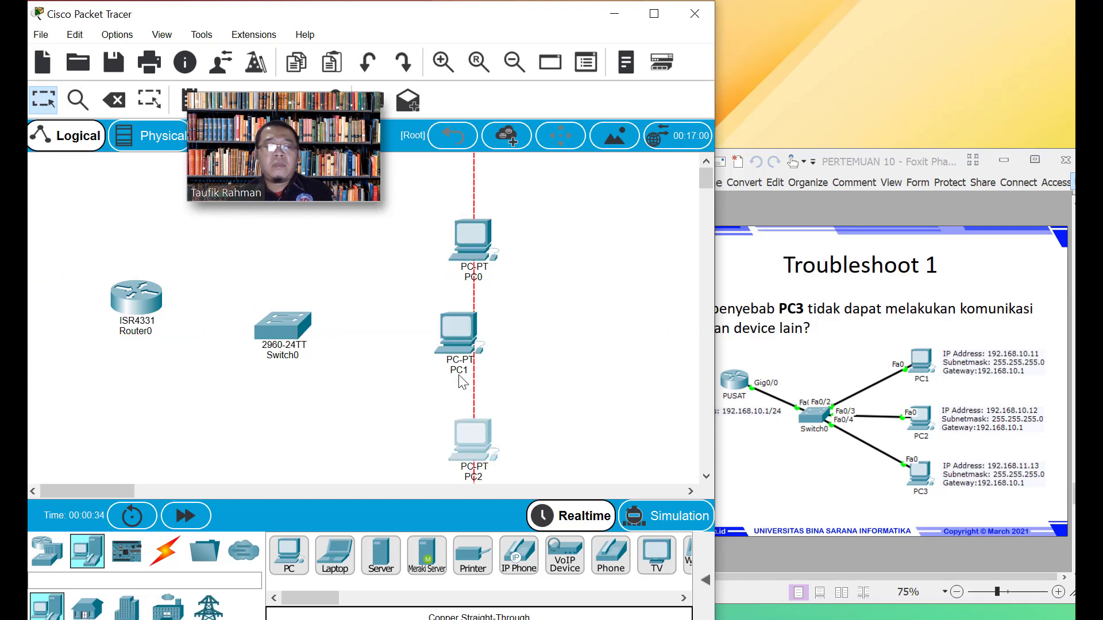
left_click_drag(459, 342, 474, 336)
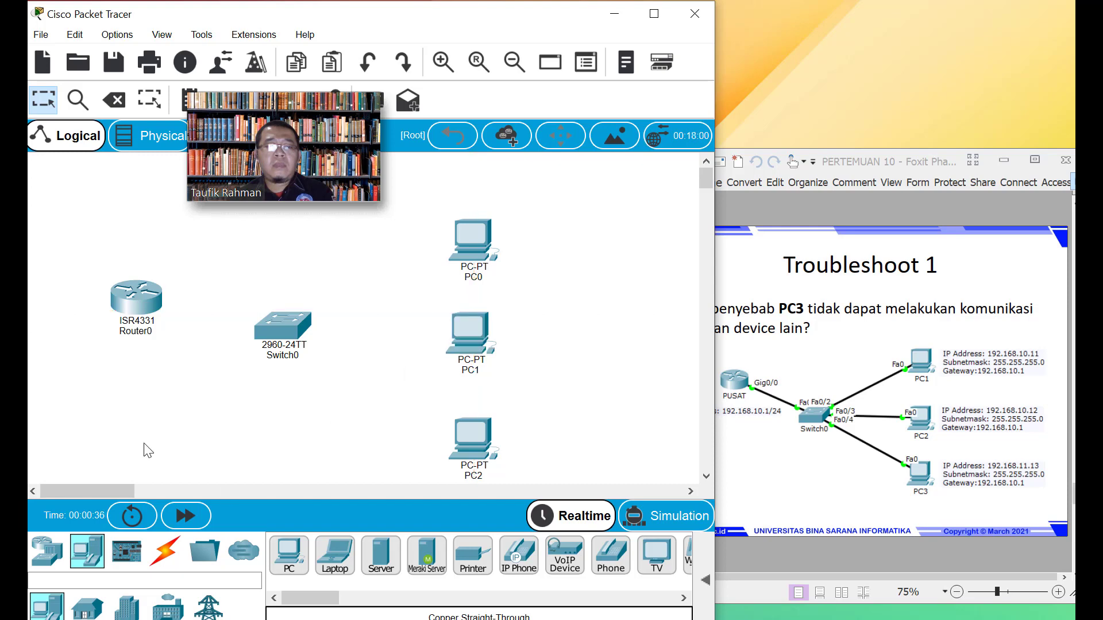
Connect Router0 Gig0/0/0 to Switch0 Gig0/1 with a copper straight-through cable
left_click(147, 304)
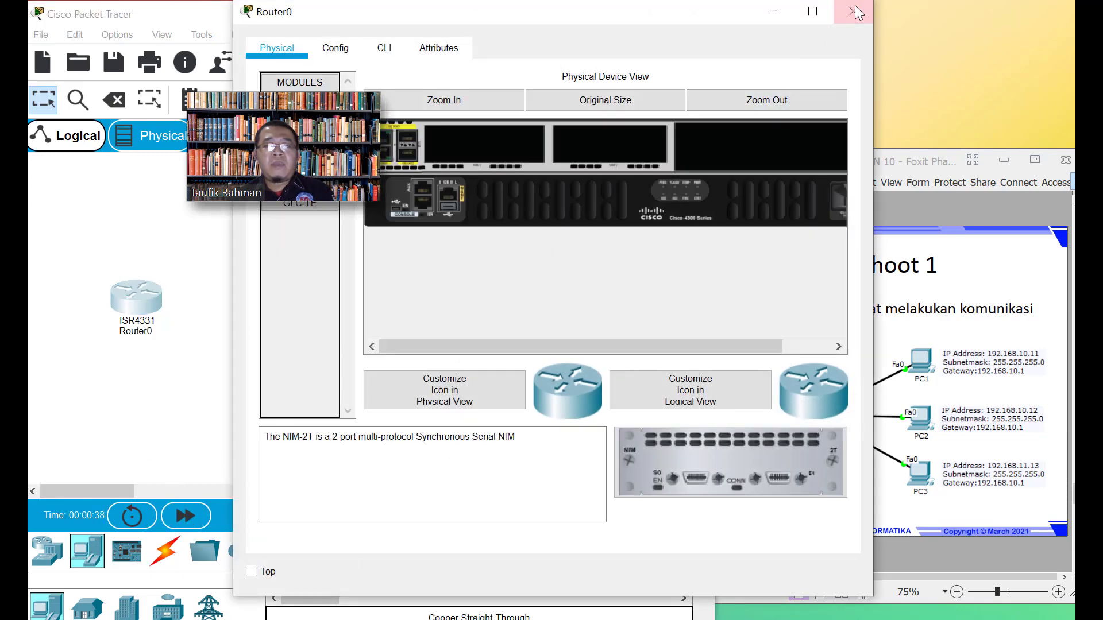
left_click(856, 4)
left_click(166, 552)
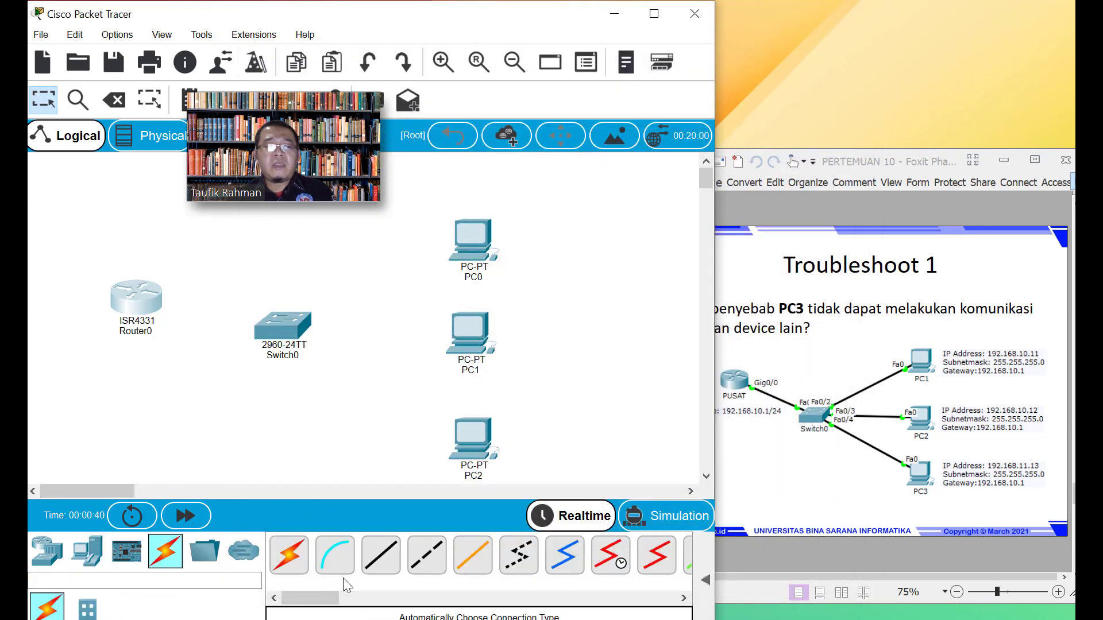
left_click(382, 565)
left_click(143, 299)
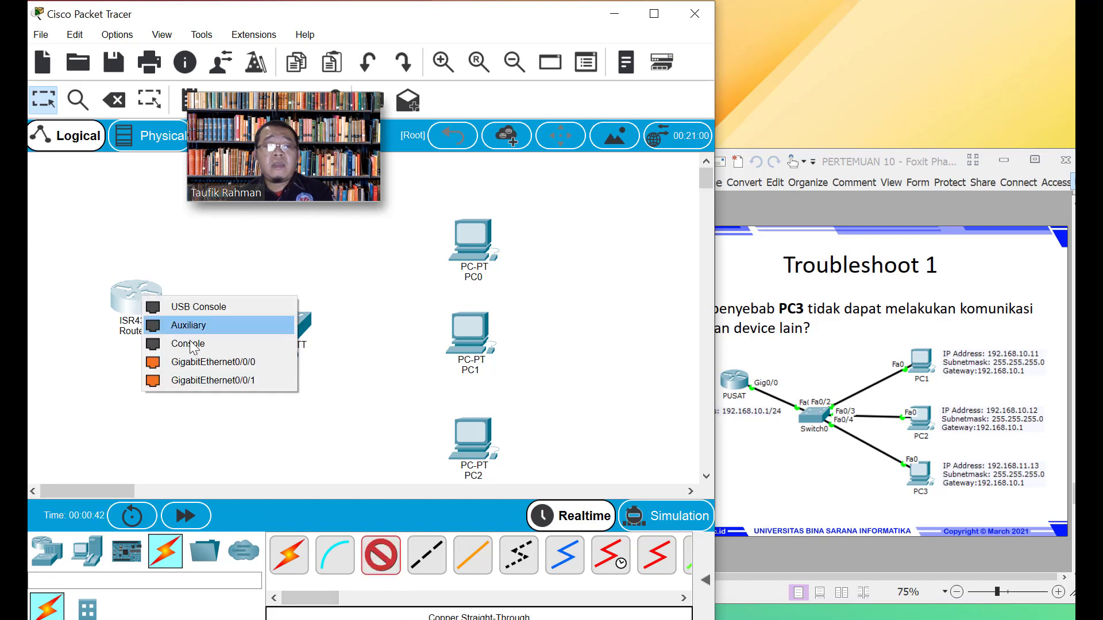
left_click(204, 362)
left_click(287, 336)
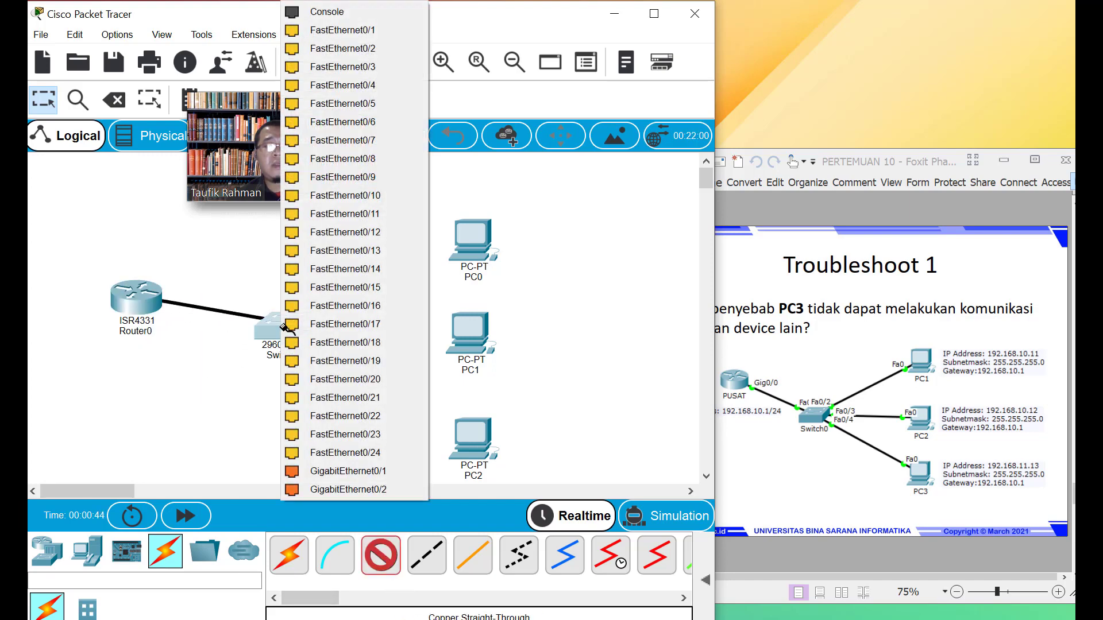
left_click(340, 471)
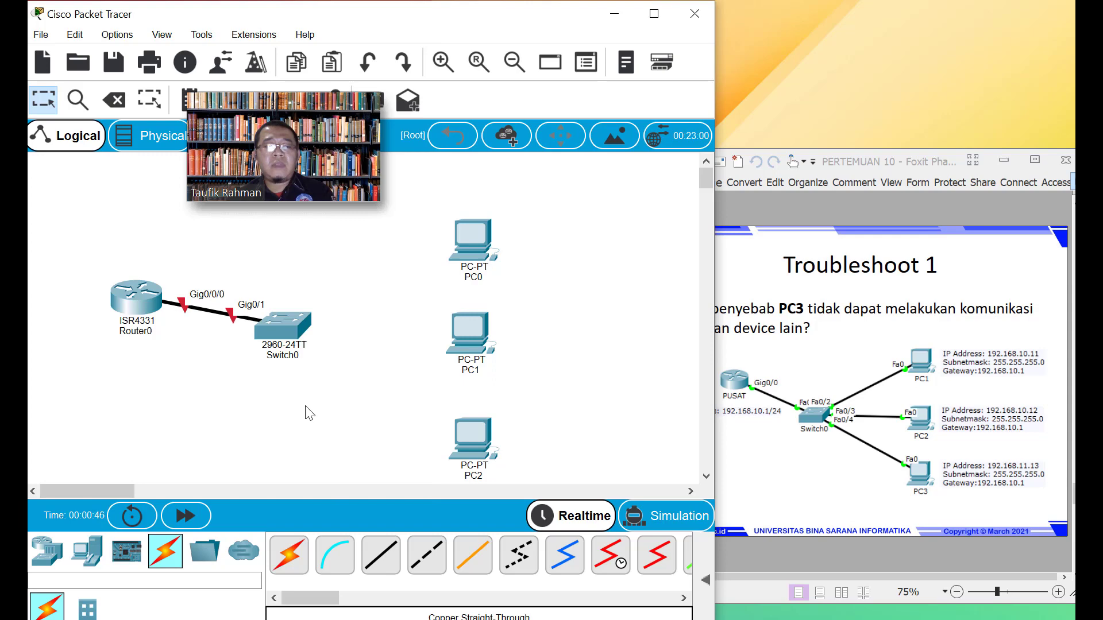
Cable Switch0 Fa0/1 to PC0's FastEthernet0 port
left_click(380, 554)
left_click(295, 330)
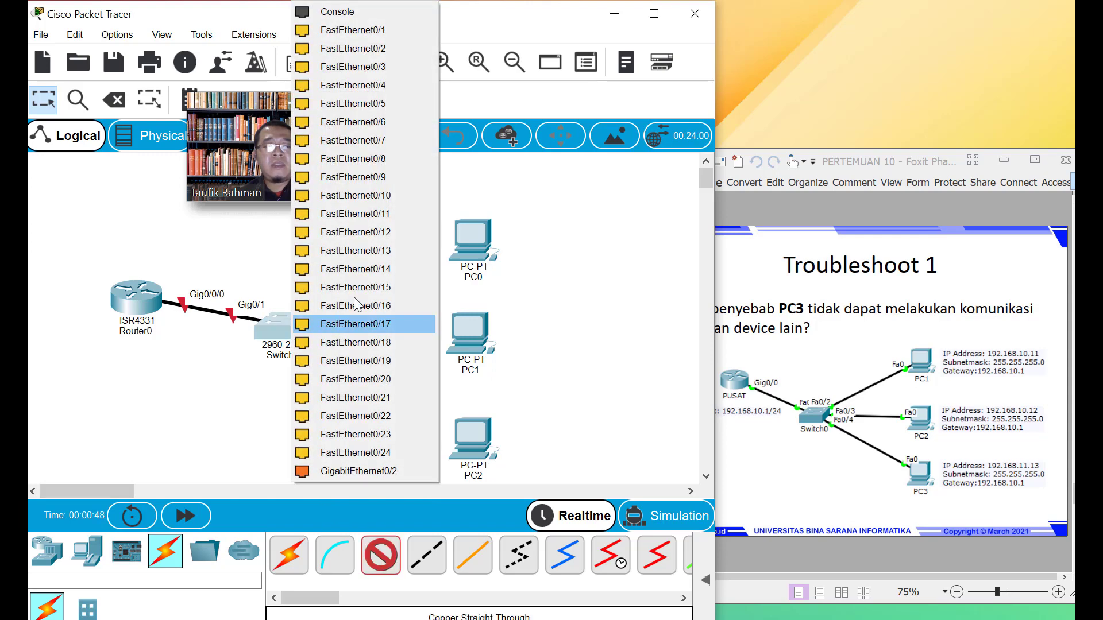
left_click(382, 31)
left_click(477, 243)
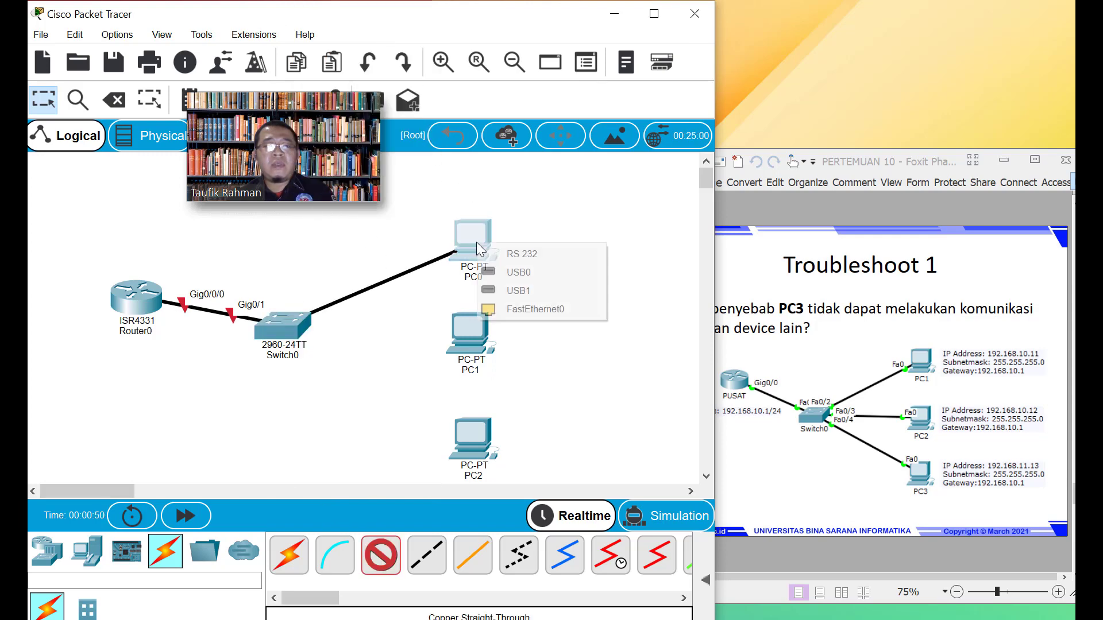
left_click(522, 309)
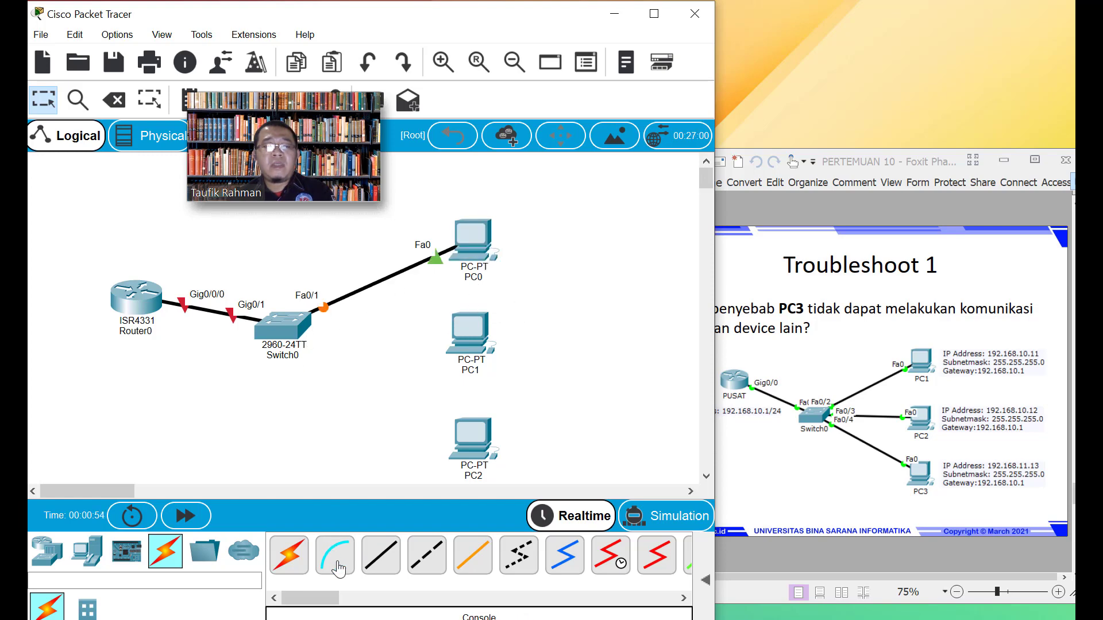
Cable Switch0 Fa0/2 to PC1 and Fa0/3 to PC2 on their FastEthernet0 ports
left_click(381, 554)
left_click(284, 325)
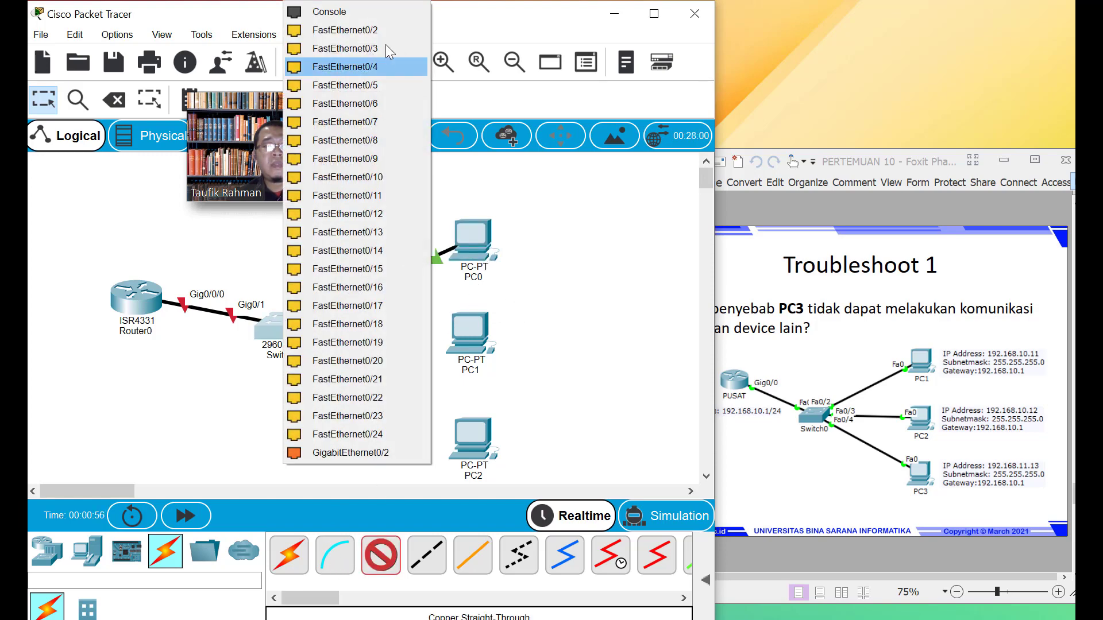
left_click(345, 30)
left_click(464, 333)
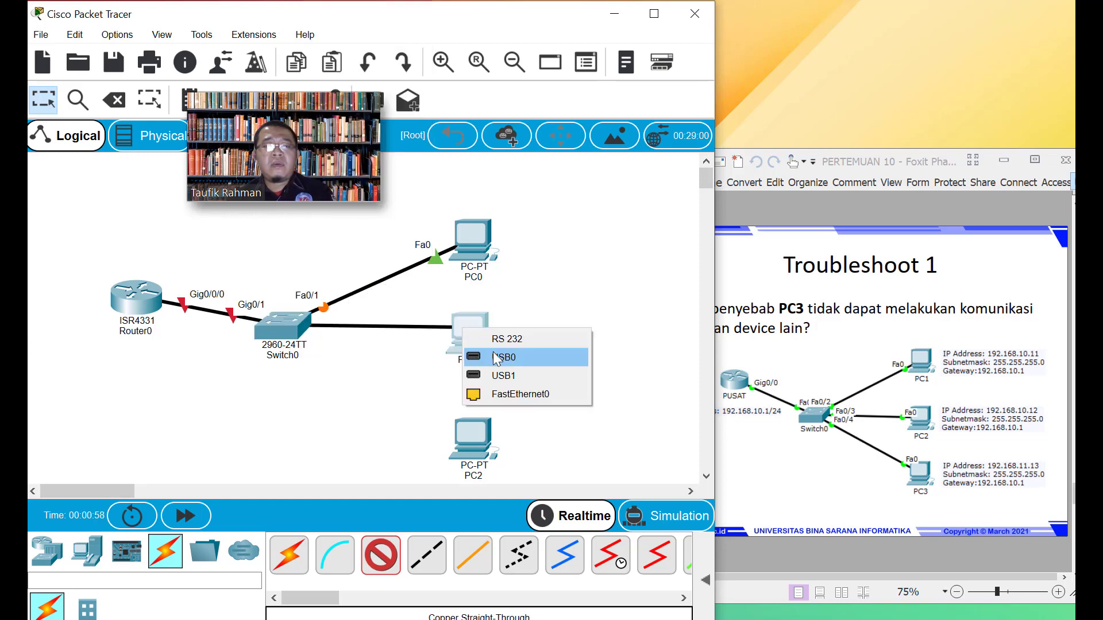
left_click(508, 397)
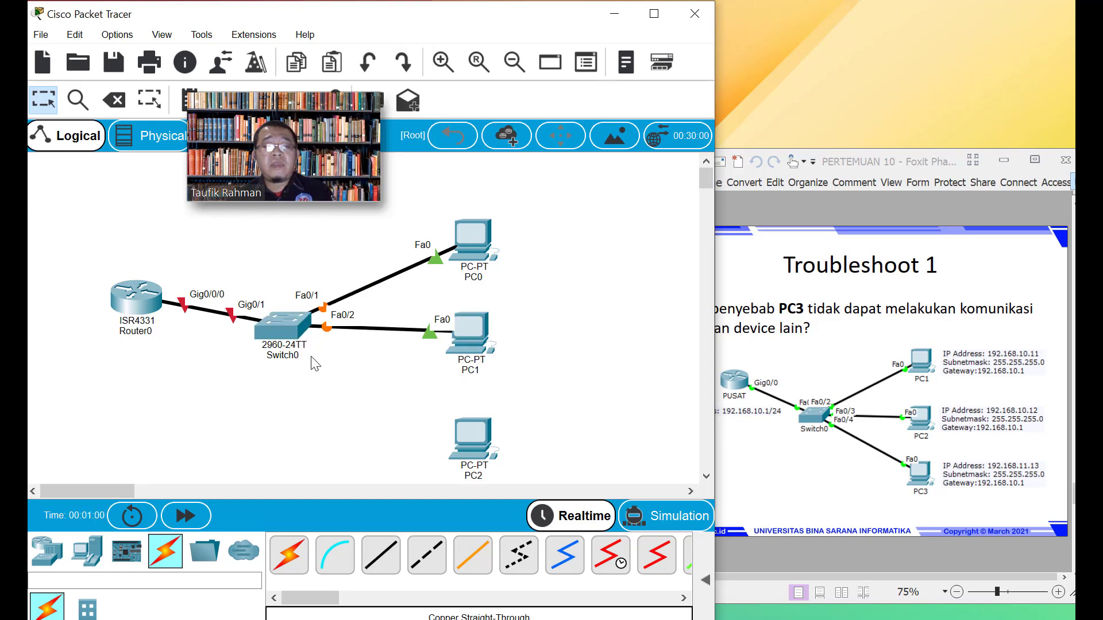
left_click(278, 322)
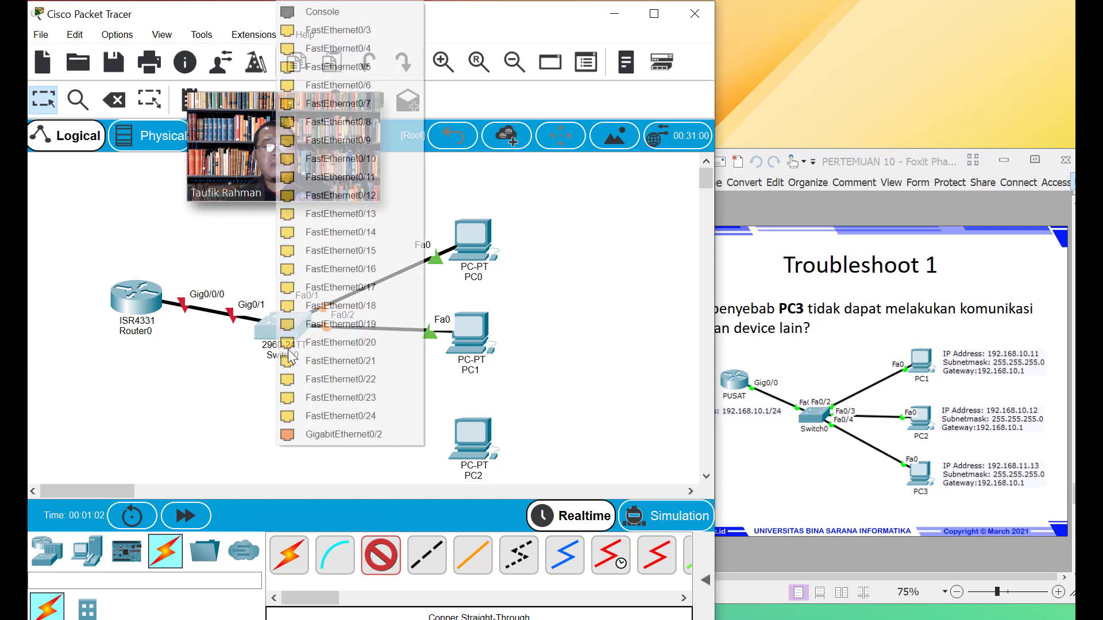
left_click(357, 31)
left_click(471, 433)
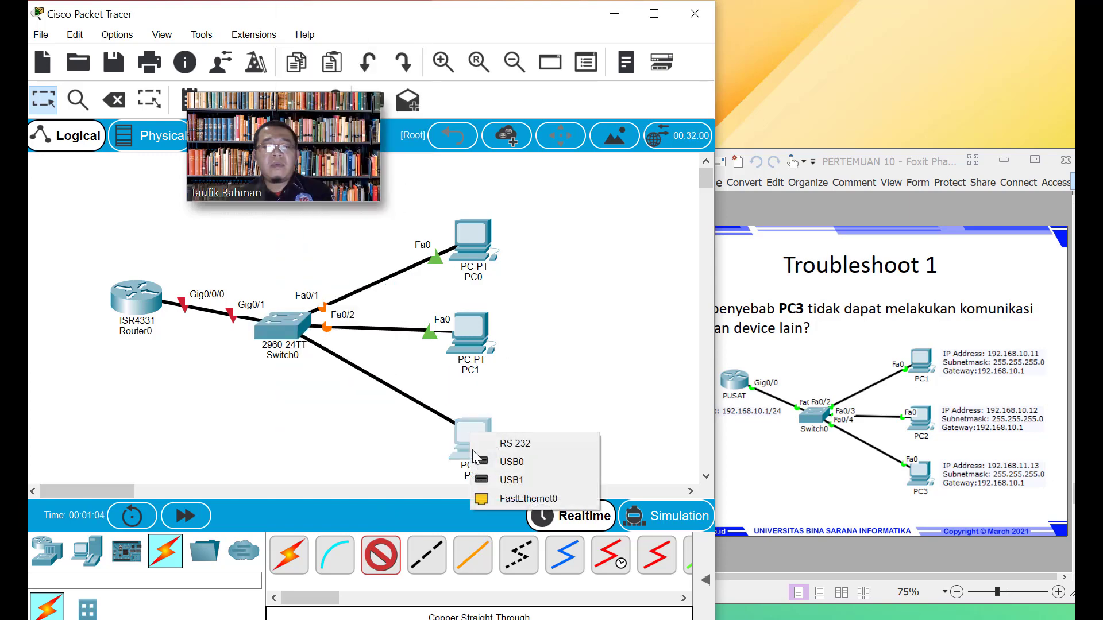
left_click(503, 498)
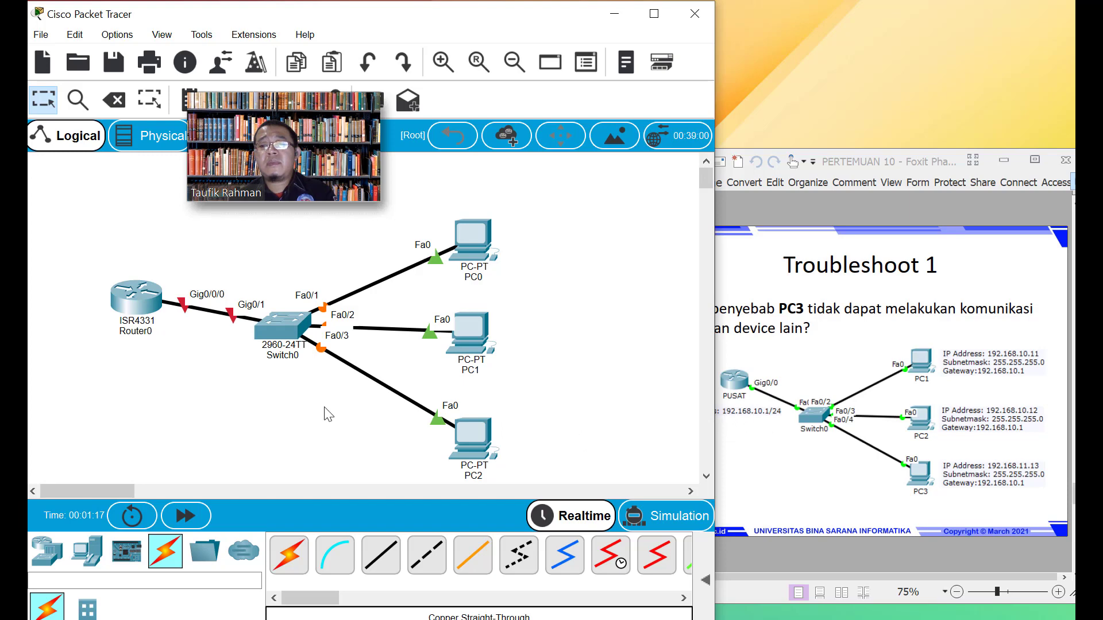
Set Router0's GigabitEthernet0/0/0 port status to On, then bring up a fresh CLI prompt
double_click(137, 304)
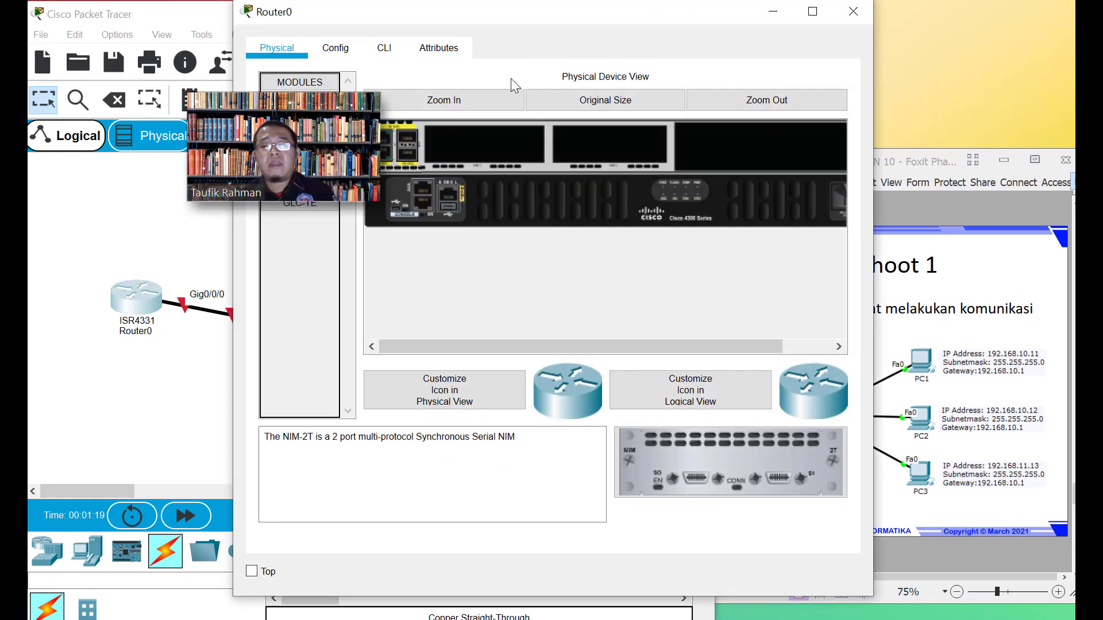
left_click(335, 48)
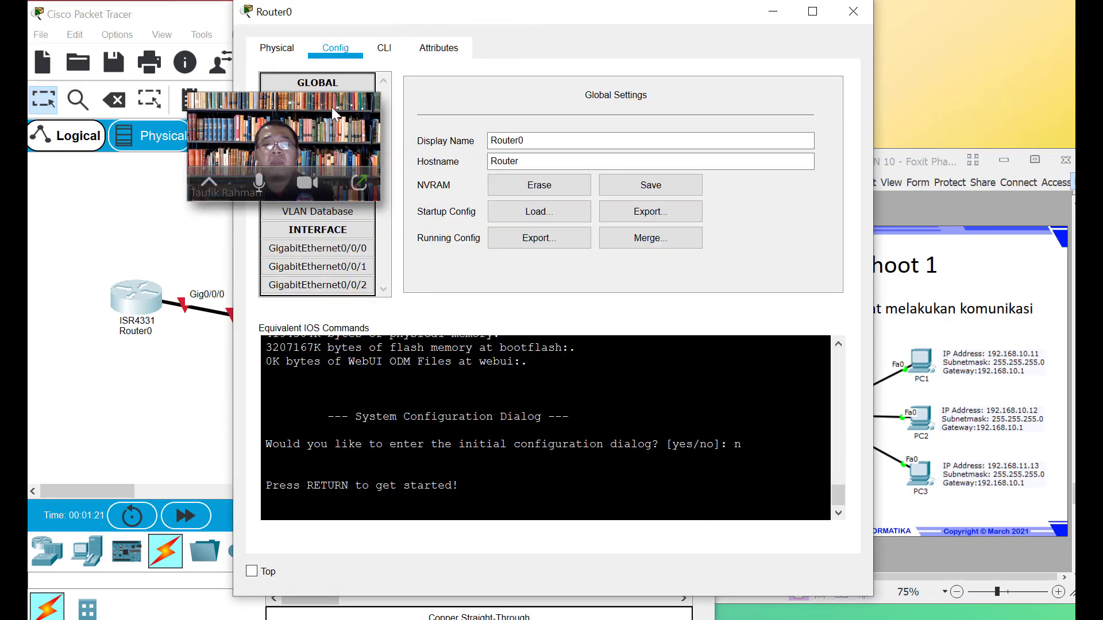
left_click(294, 251)
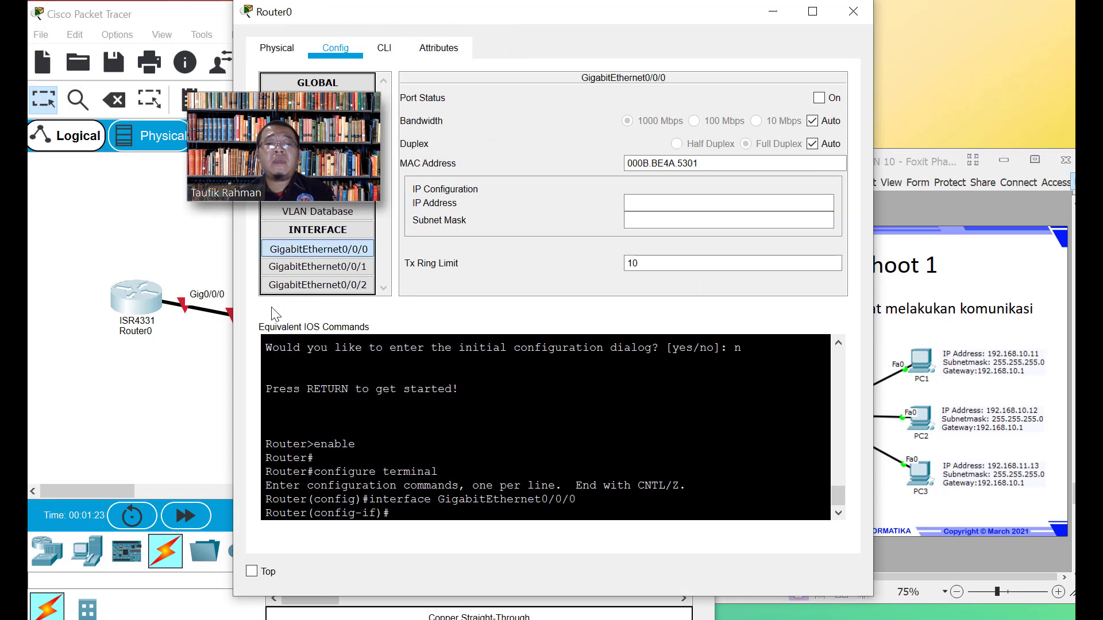
left_click(821, 98)
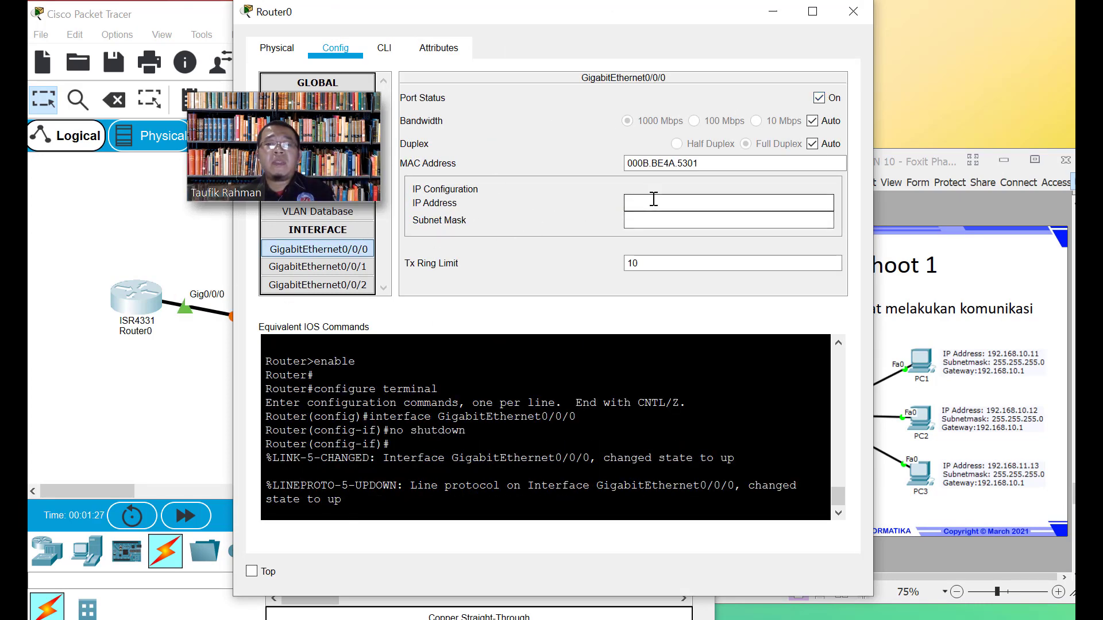
left_click(385, 48)
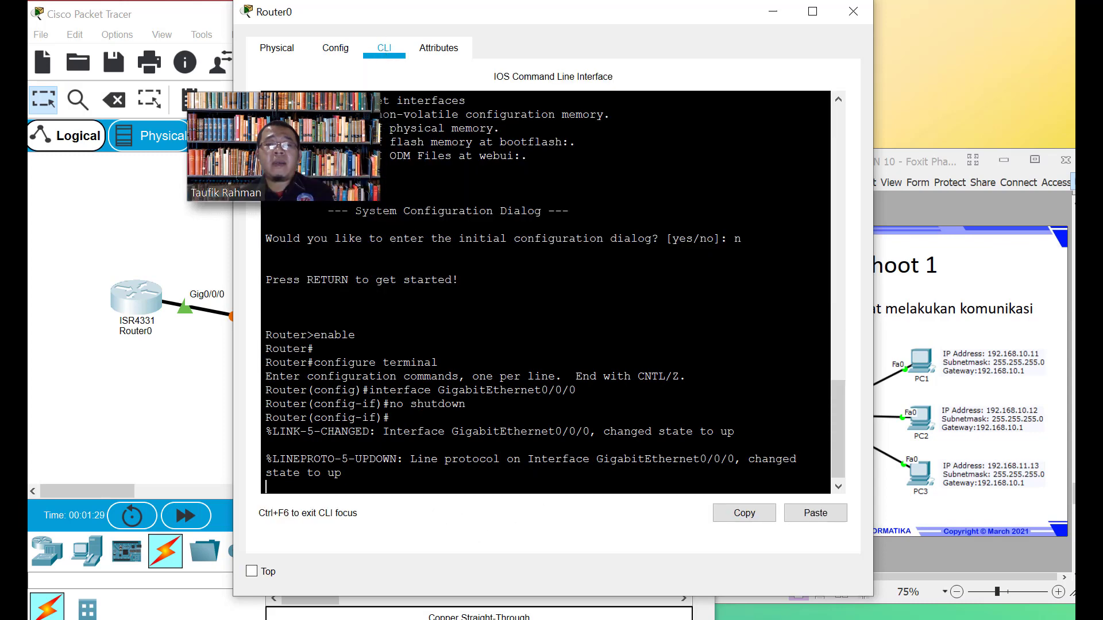
key("Return")
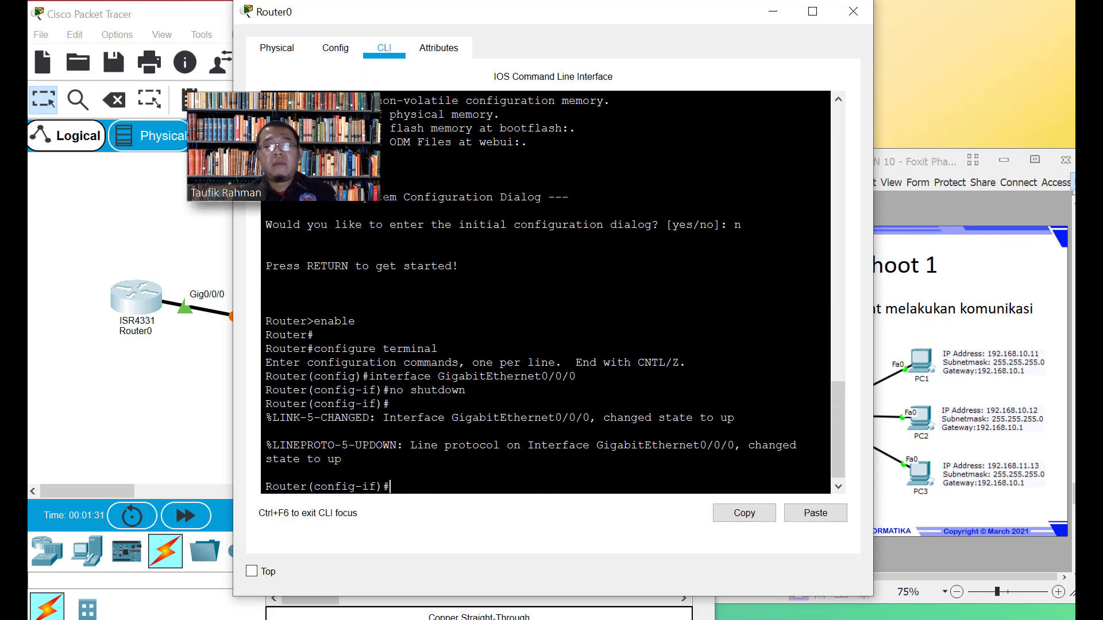
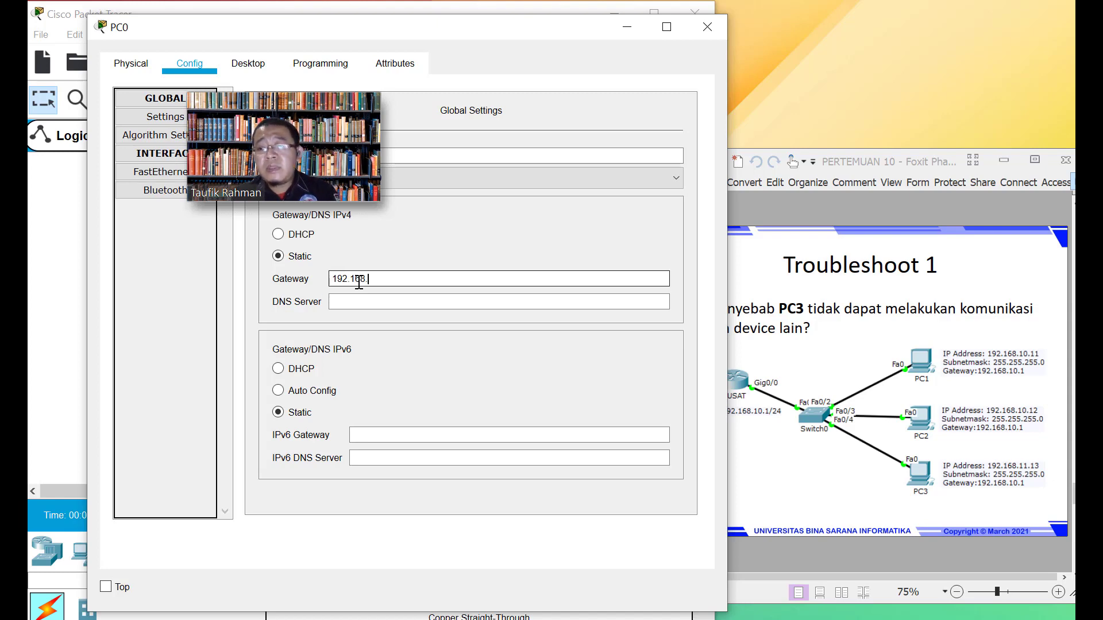
Correct PC0's gateway to 192.168.10.1 and copy it into the DNS server field
key("Return")
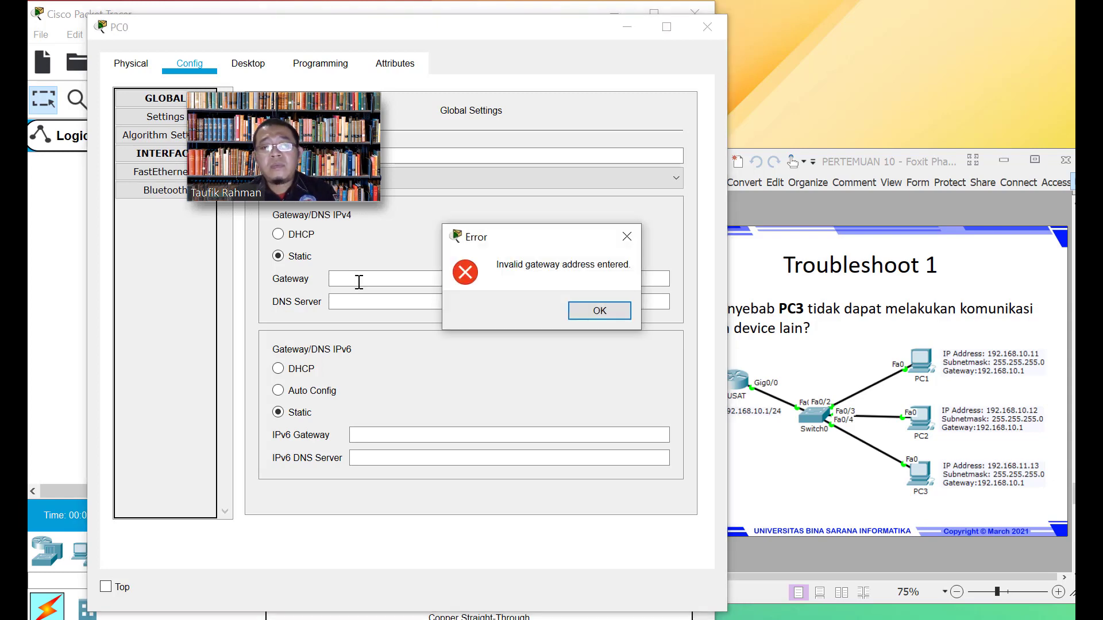
left_click(595, 311)
left_click(461, 282)
type("192.16")
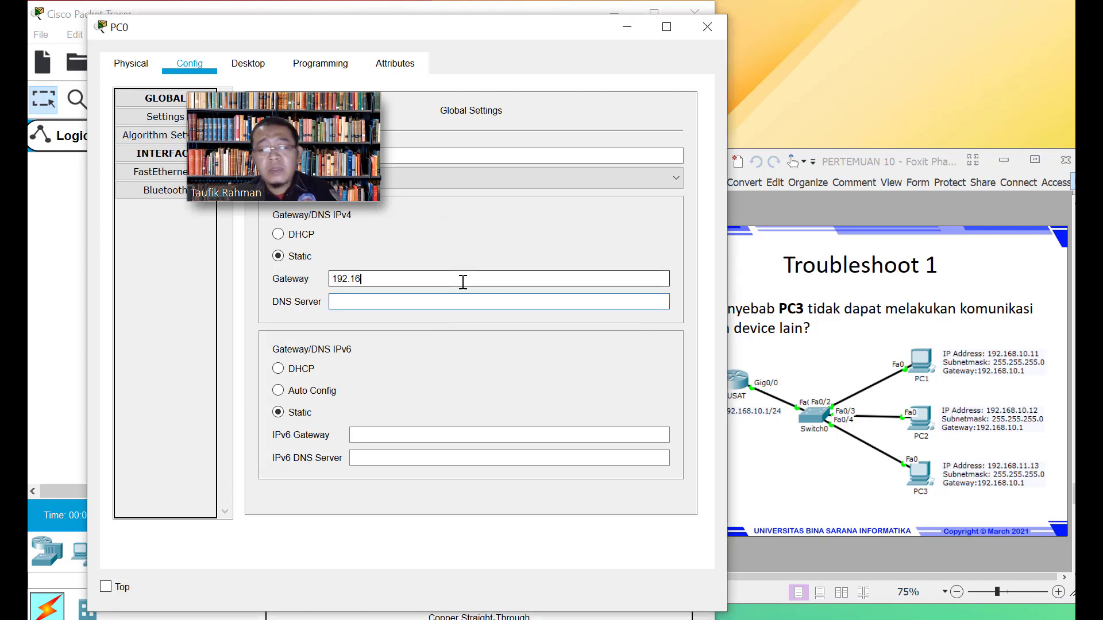
type("8.10.1")
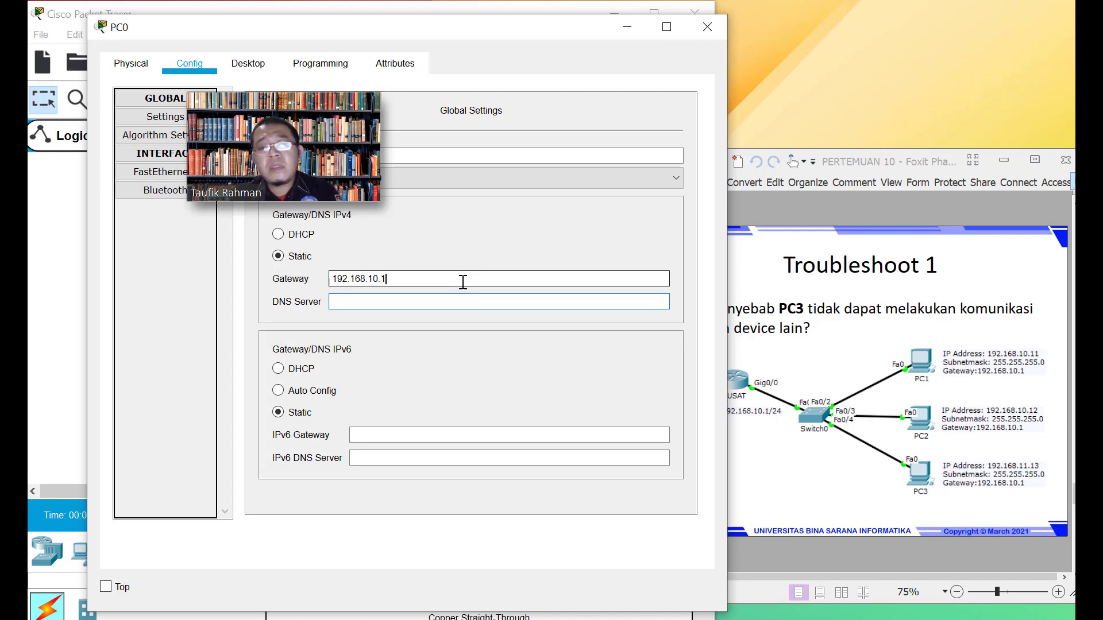
left_click_drag(450, 279, 328, 280)
key("ctrl+c")
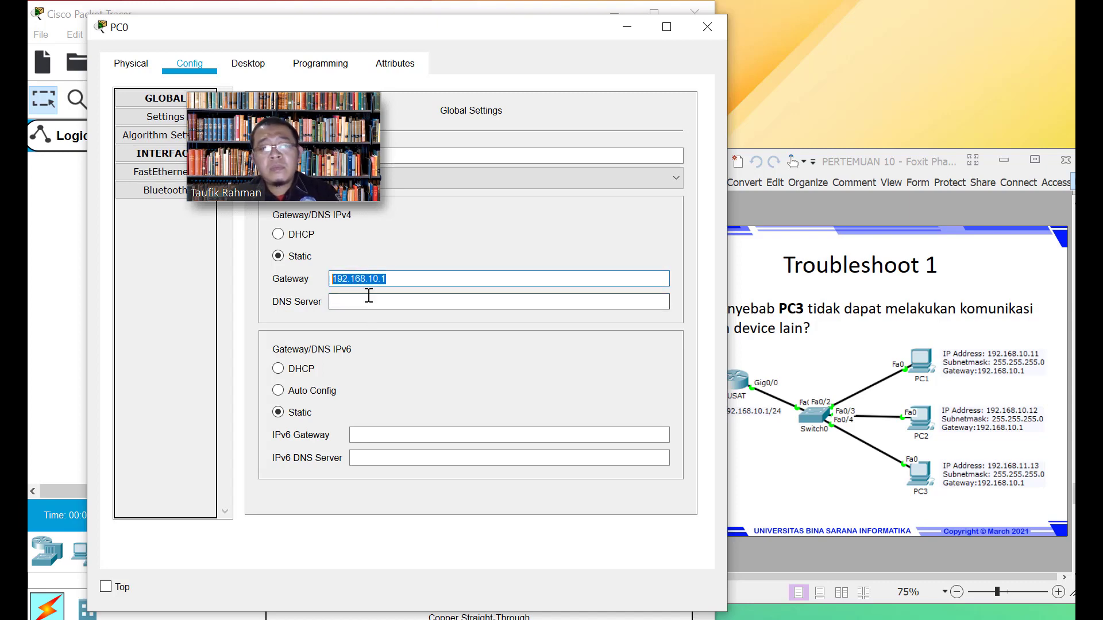
left_click(367, 301)
key("ctrl+v")
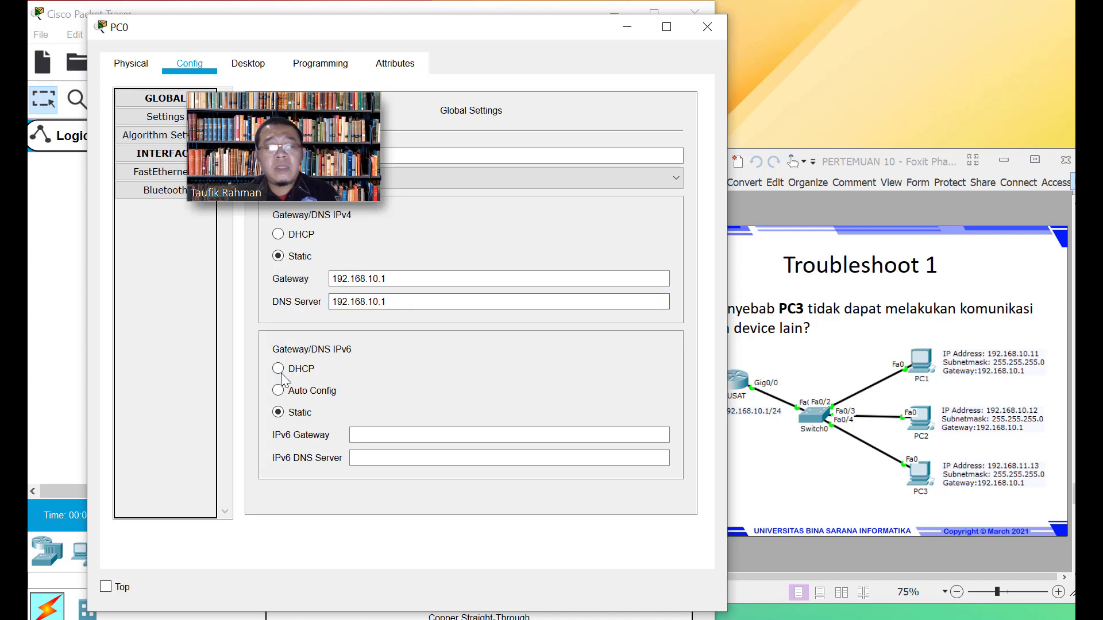
Give PC0's FastEthernet0 address 192.168.10.11 with mask 255.255.255.0 and close the window
left_click(139, 171)
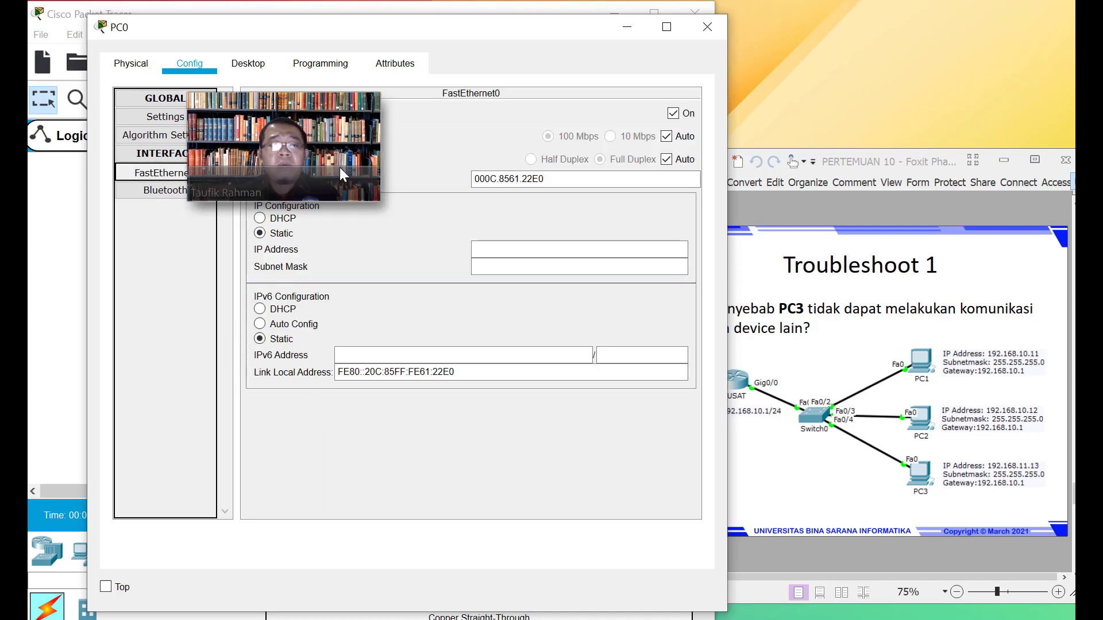
left_click(527, 249)
type("1")
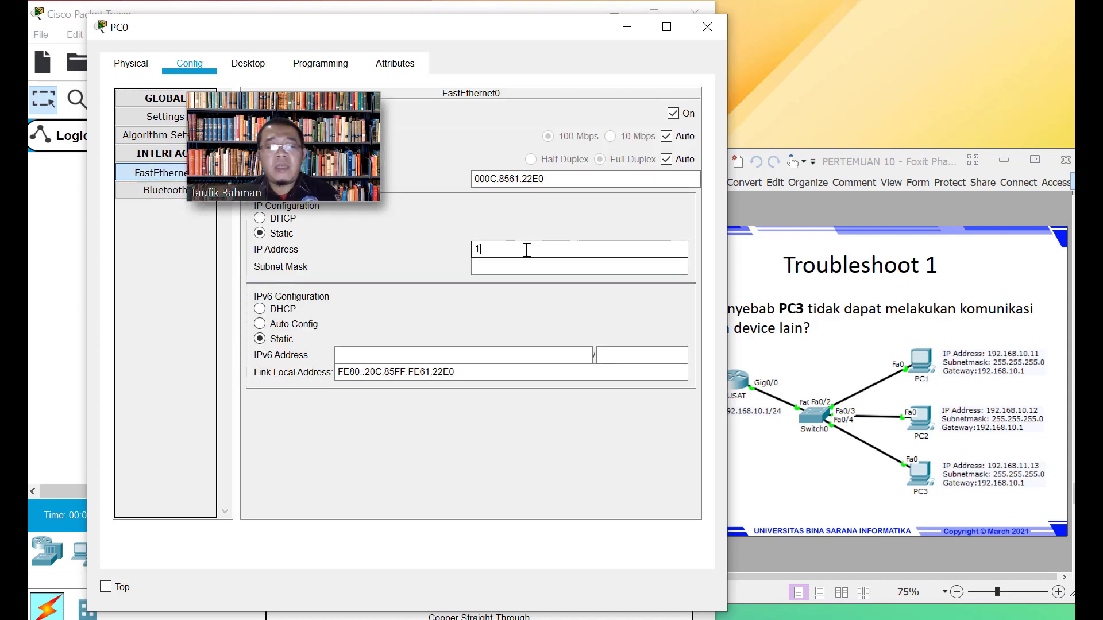
type("92.168.1")
type("0.11")
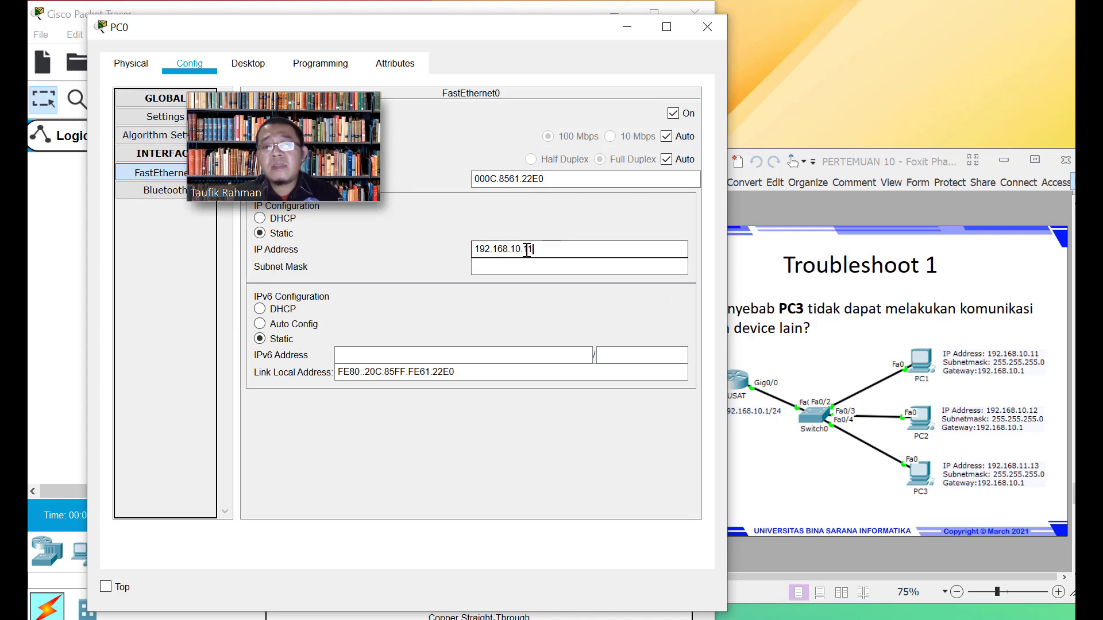
key("Tab")
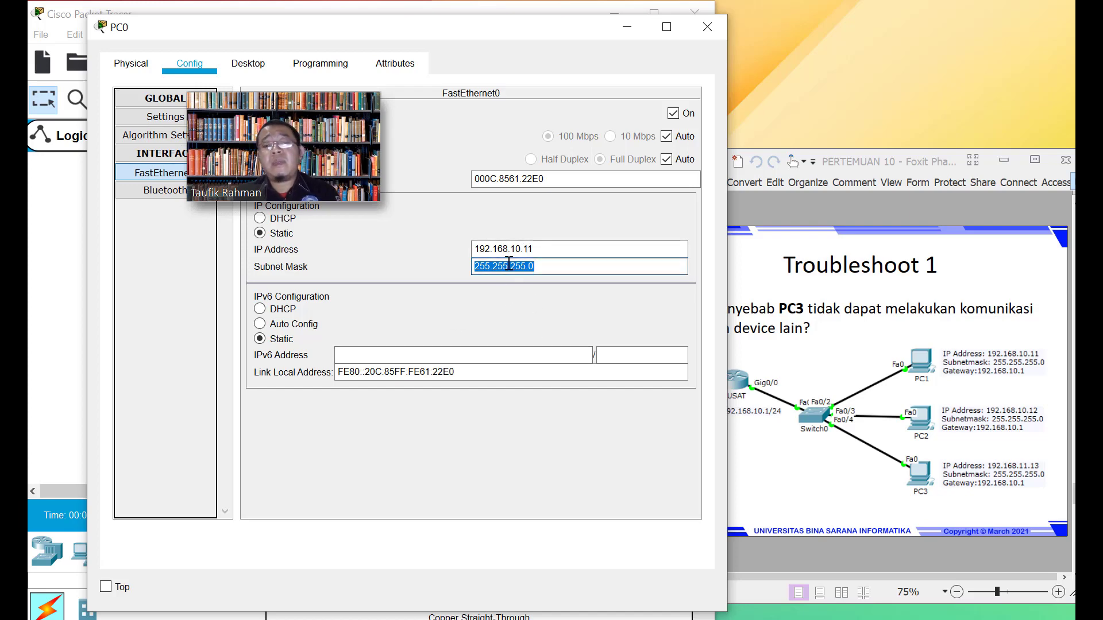
left_click(555, 272)
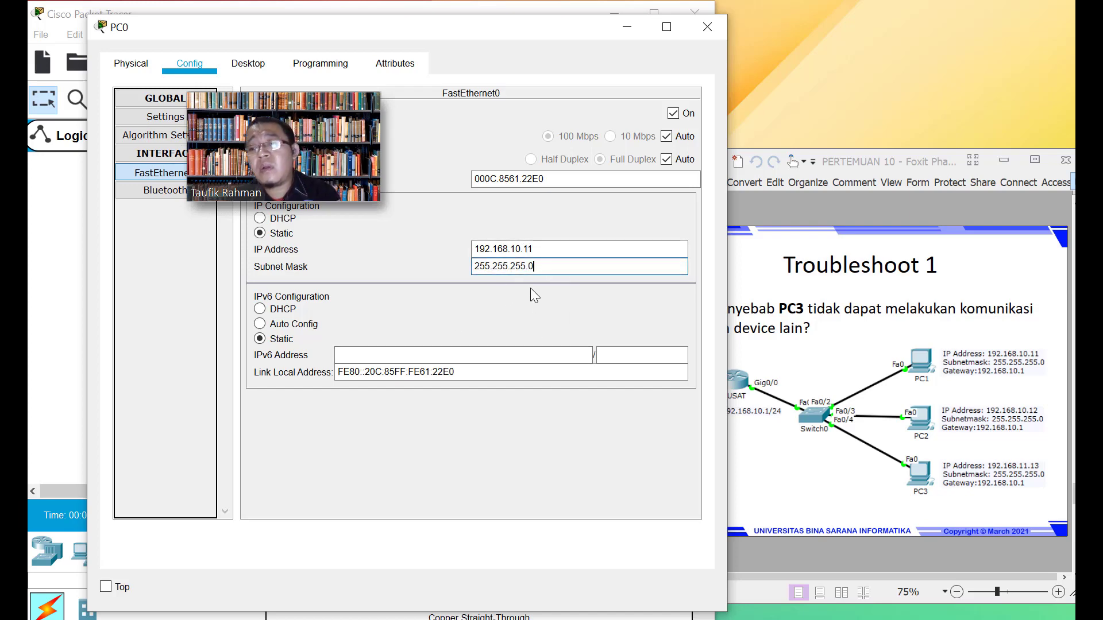
left_click(712, 28)
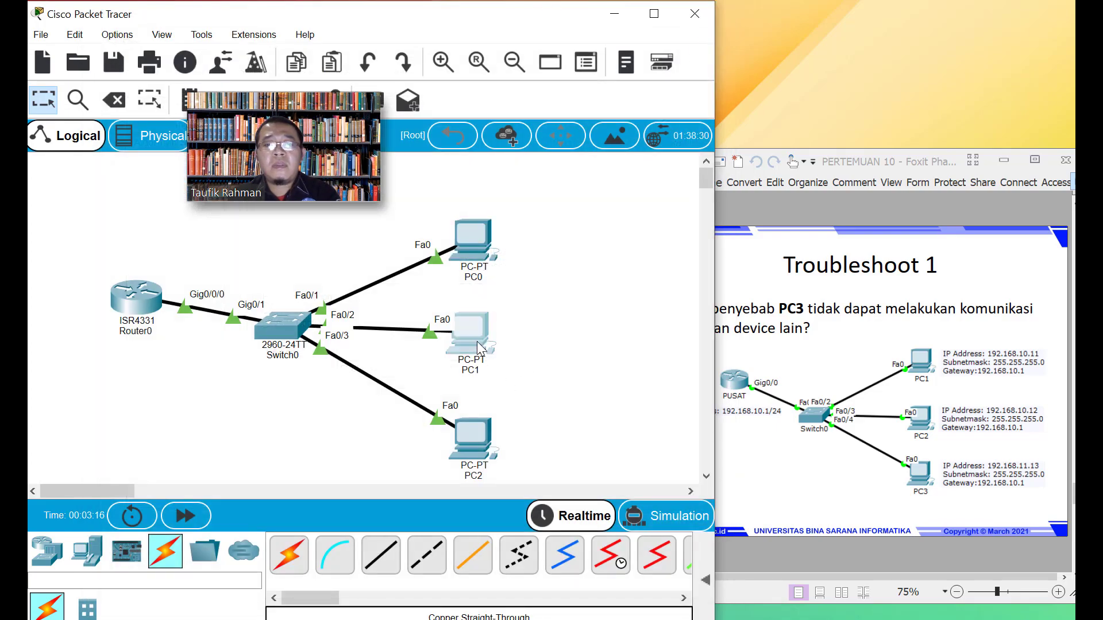
Set PC1's default gateway and DNS server to 192.168.10.1
left_click(469, 333)
left_click(345, 51)
left_click(500, 263)
type("192.168")
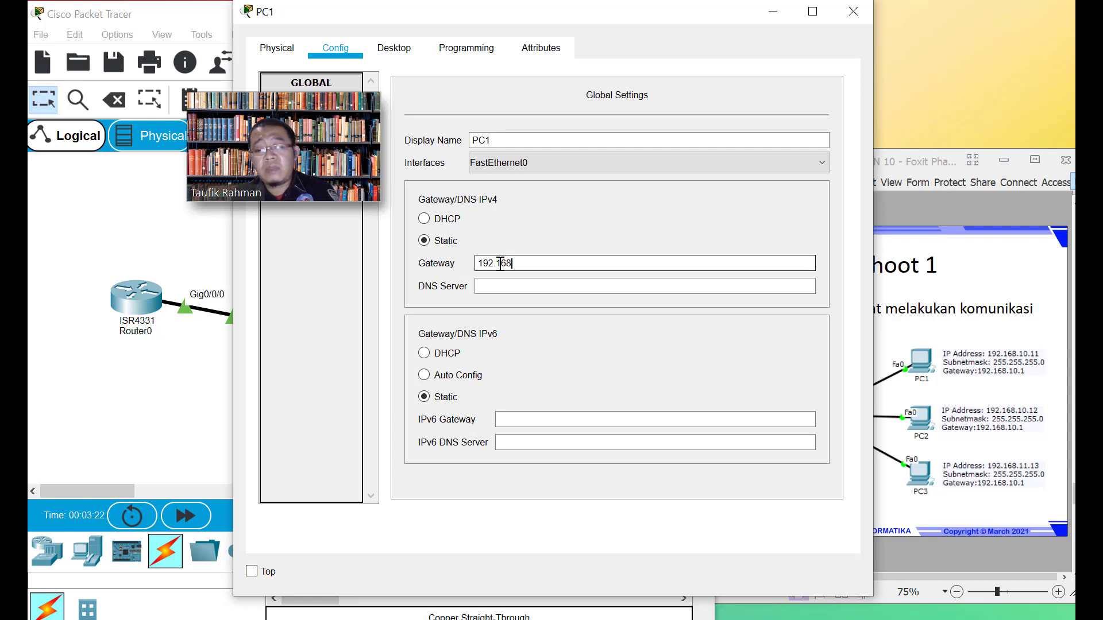
type(".10.1")
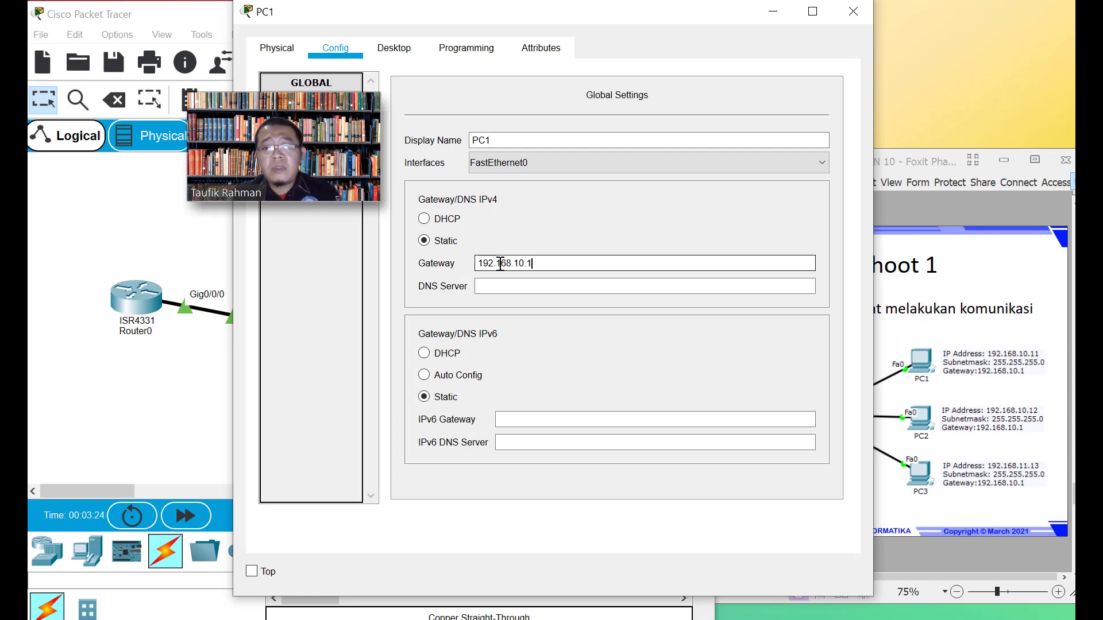
key("Tab")
key("ctrl+v")
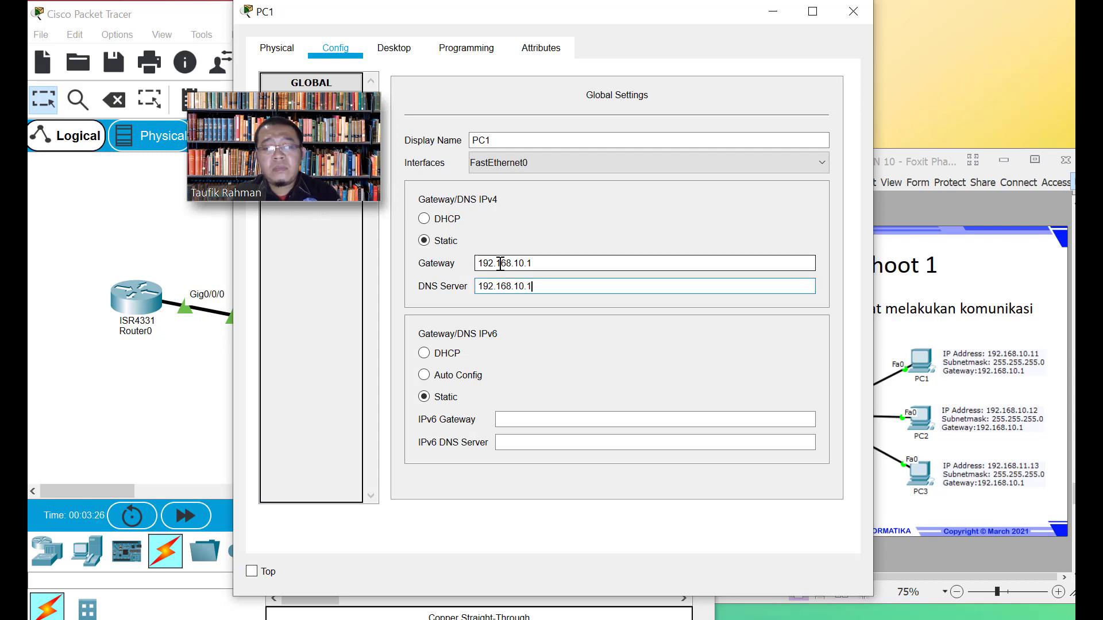
left_click_drag(441, 19, 590, 29)
Give PC1's FastEthernet0 address 192.168.10.12 with mask 255.255.255.0 and close the window
left_click(459, 166)
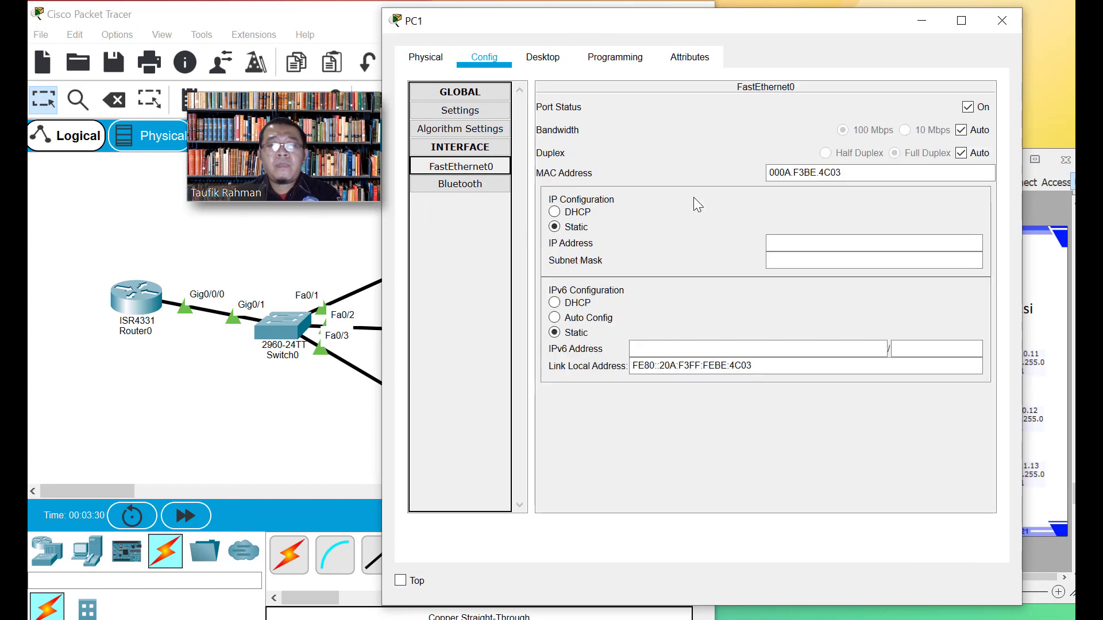
left_click(801, 241)
type("192.168")
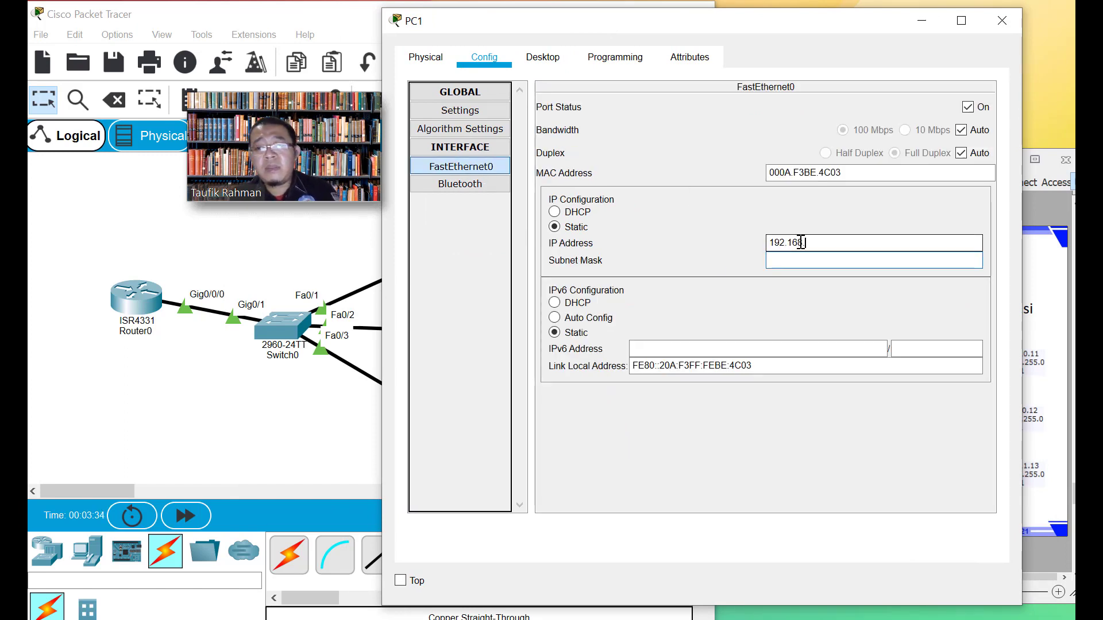
type(".10.")
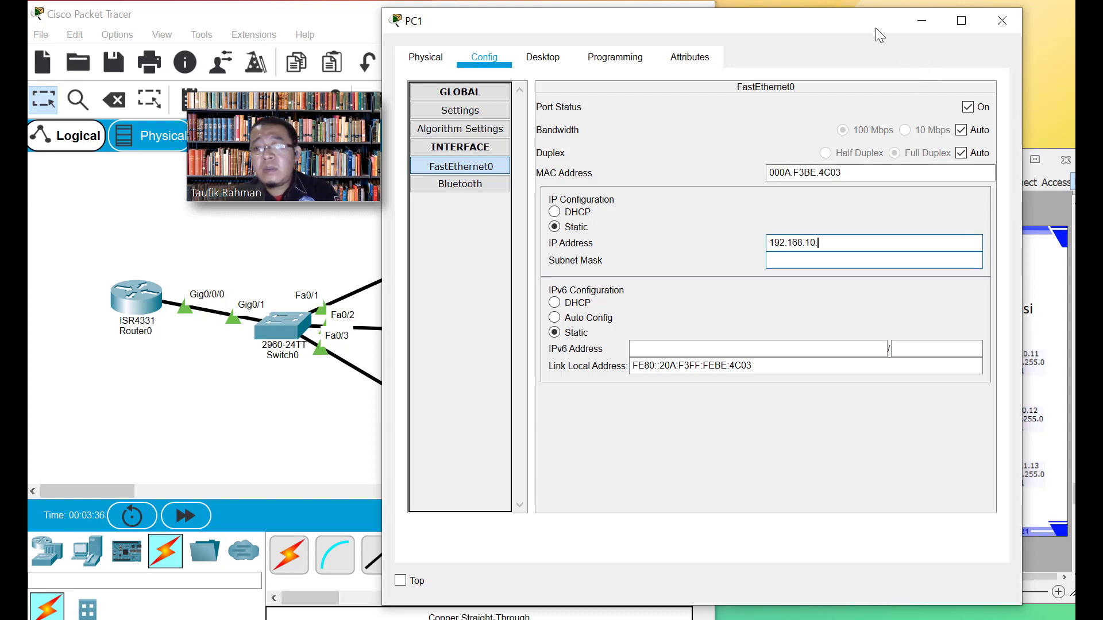
left_click_drag(868, 20, 792, 37)
type("12")
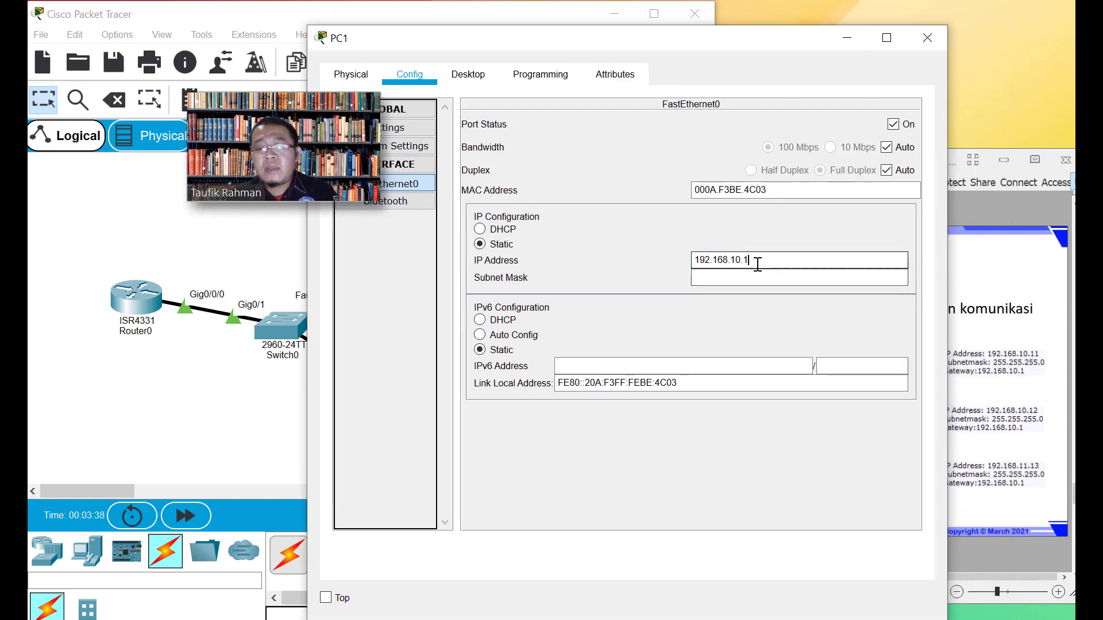
left_click(764, 281)
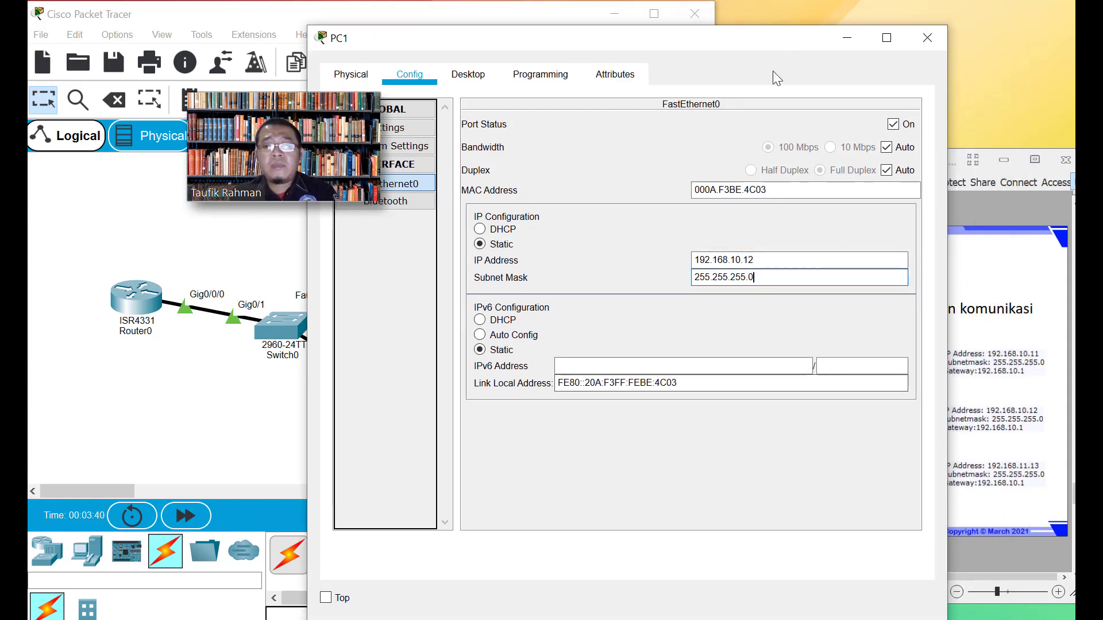
left_click(927, 37)
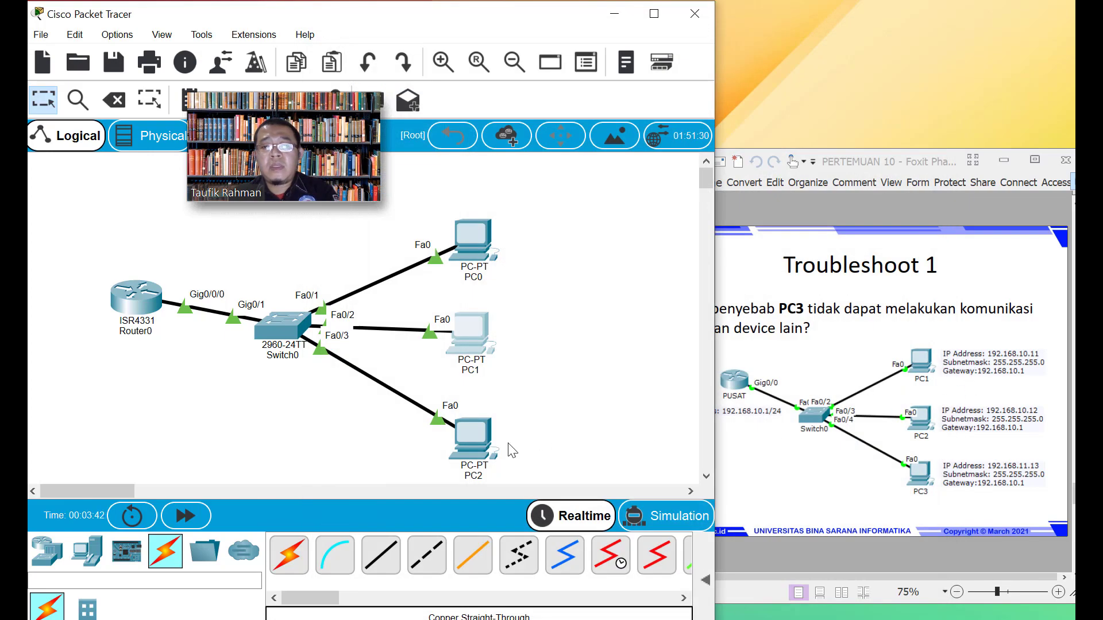
Set PC2's default gateway and DNS server to 192.168.10.1
left_click(468, 446)
left_click(335, 47)
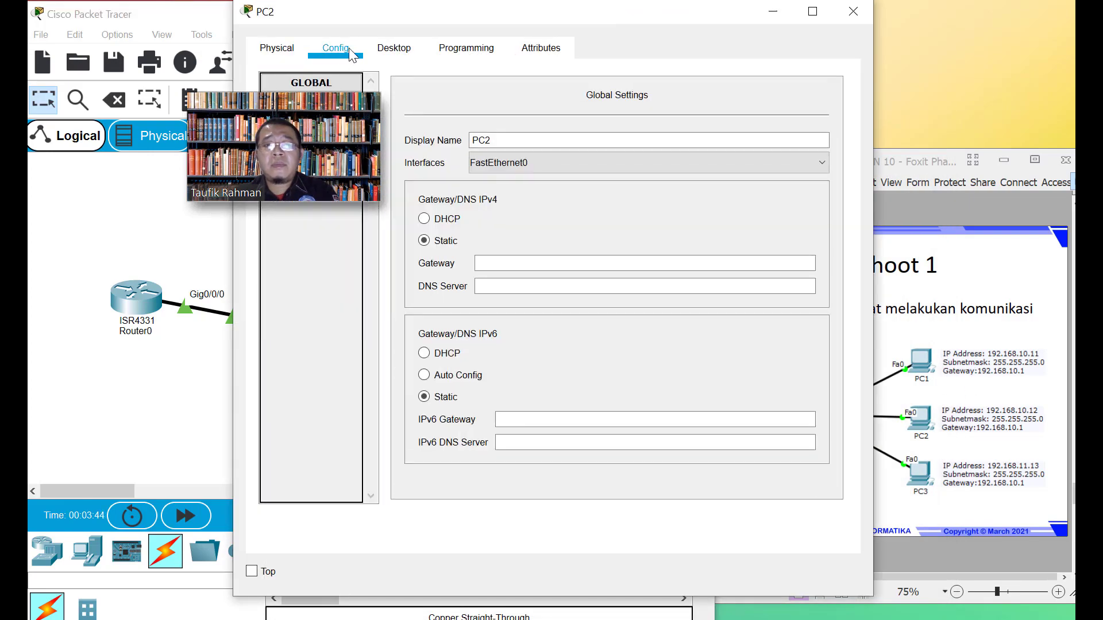
left_click(494, 262)
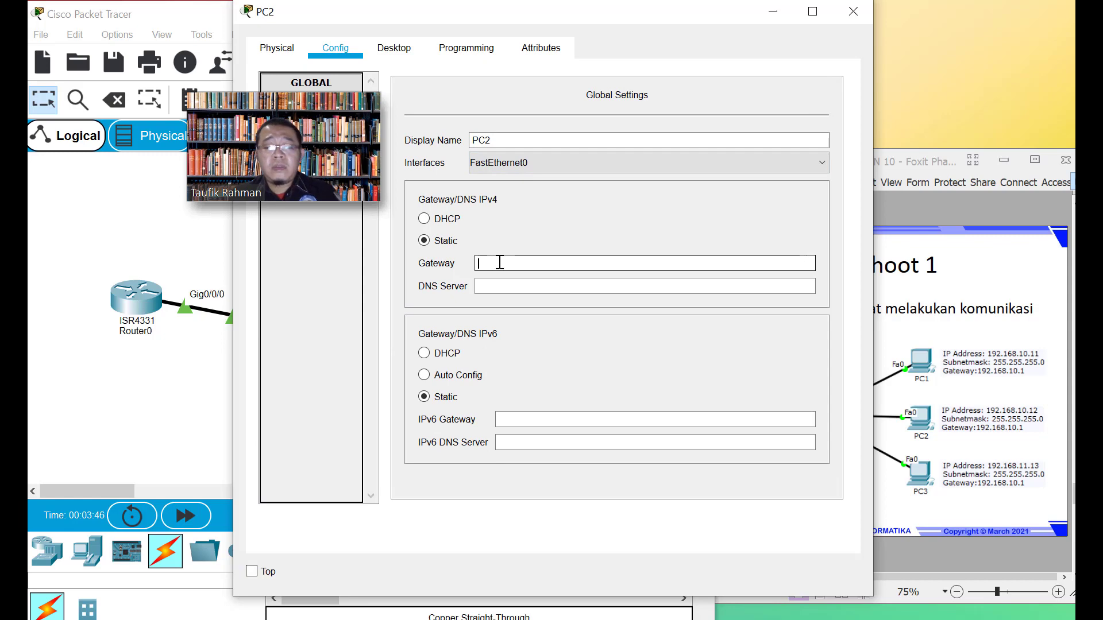
type("192.168.10.1")
left_click(508, 286)
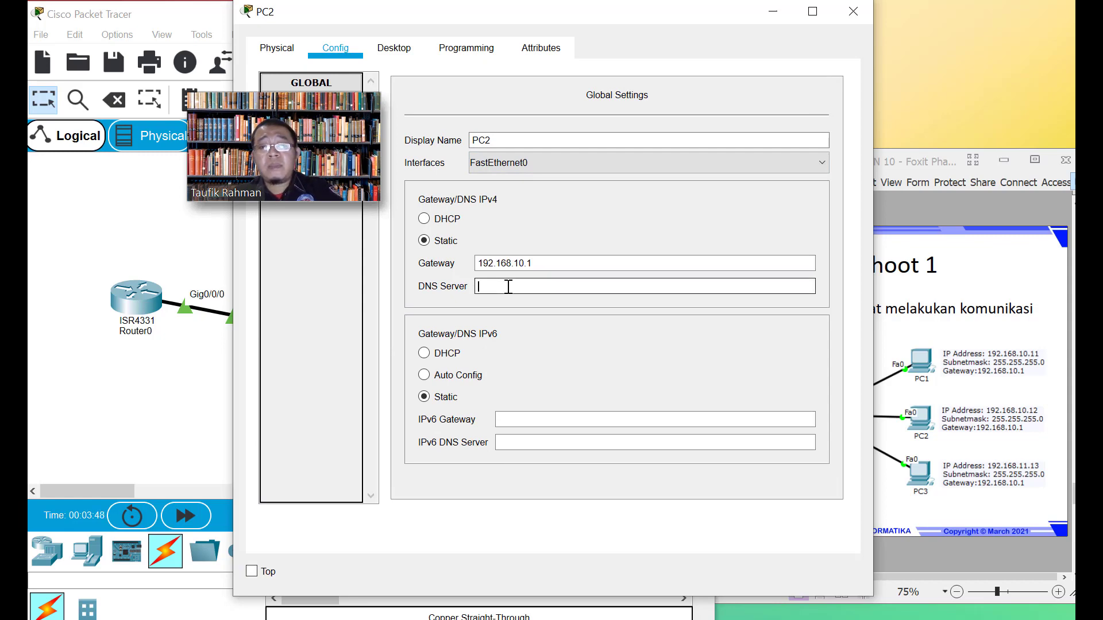
type("192.168.10.1")
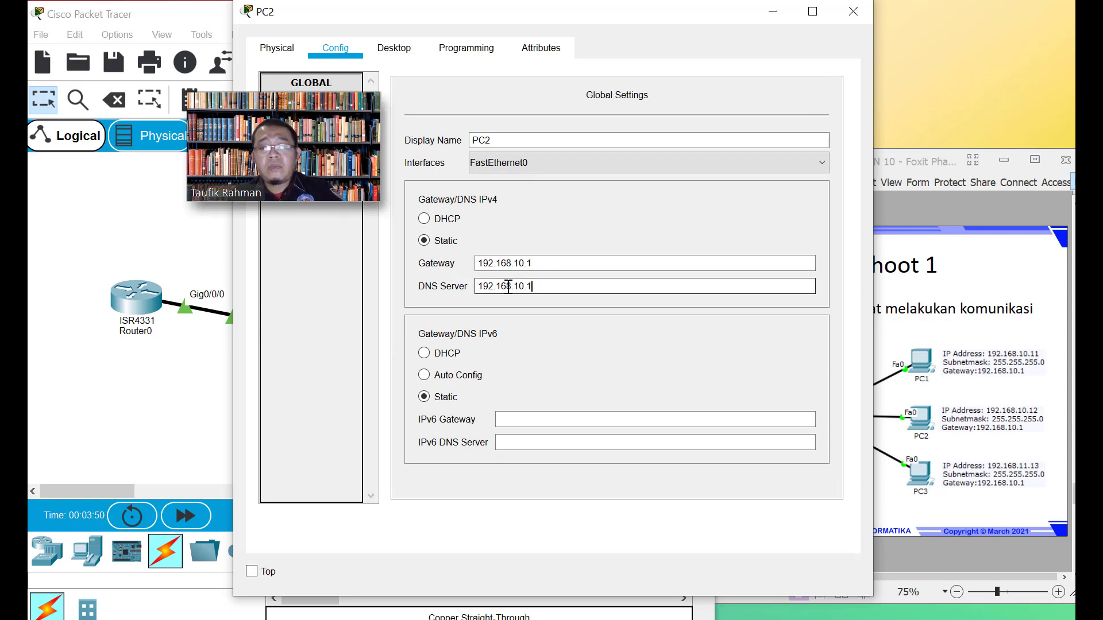
left_click_drag(387, 8, 498, 10)
Give PC2's FastEthernet0 address 192.168.11.13 with subnet mask 255.255.255.0
left_click(437, 160)
left_click(751, 238)
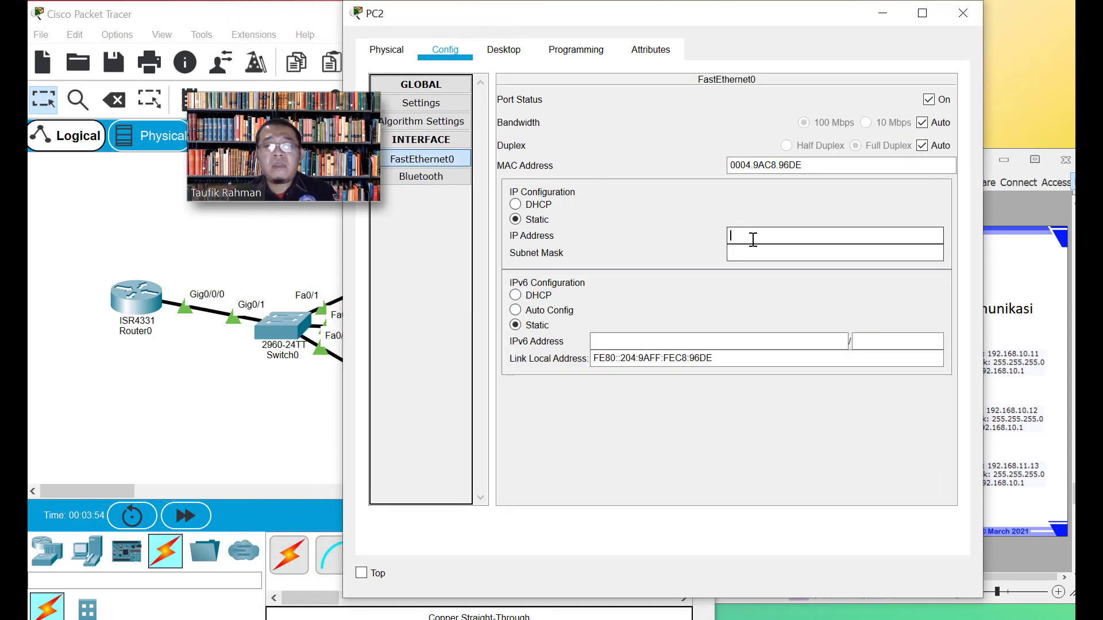
type("192.168.10.1")
left_click(777, 239)
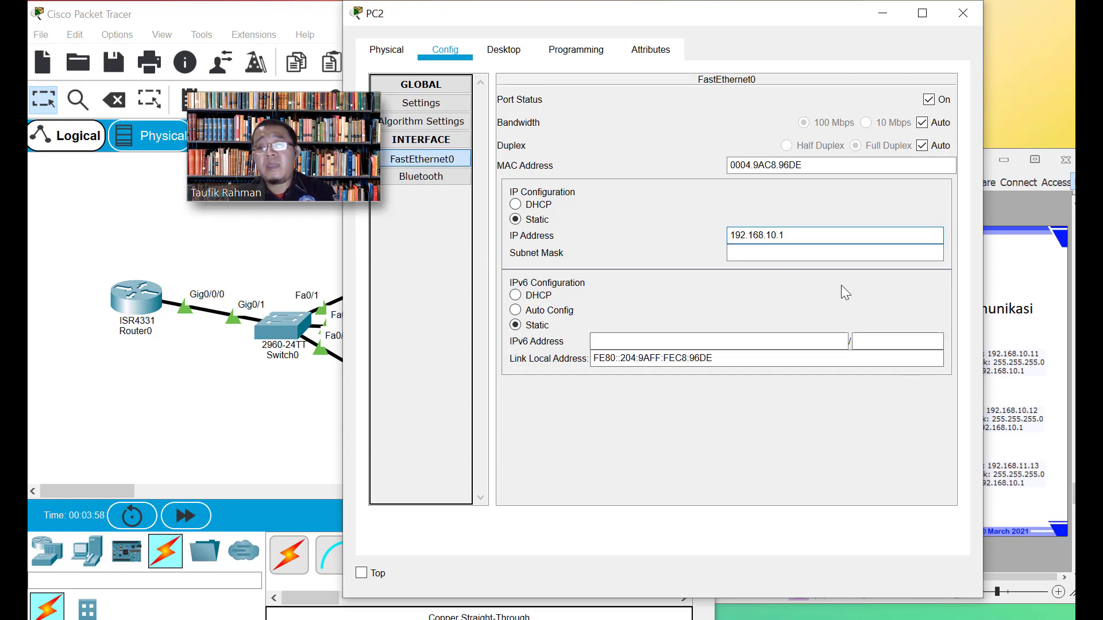
key("BackSpace")
type("1")
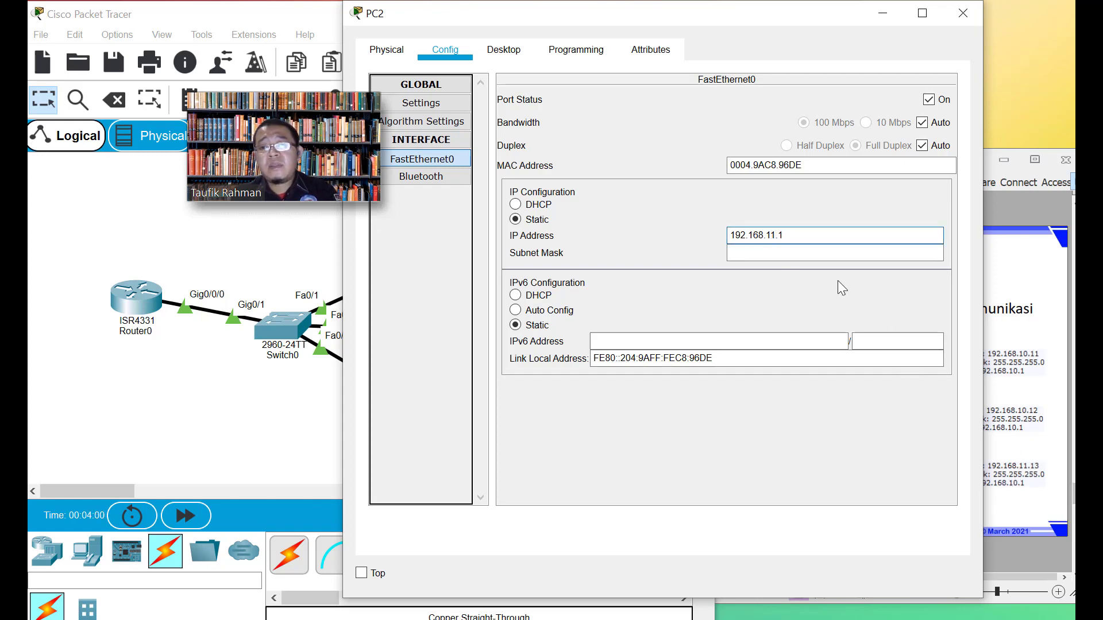
left_click(802, 248)
left_click(800, 240)
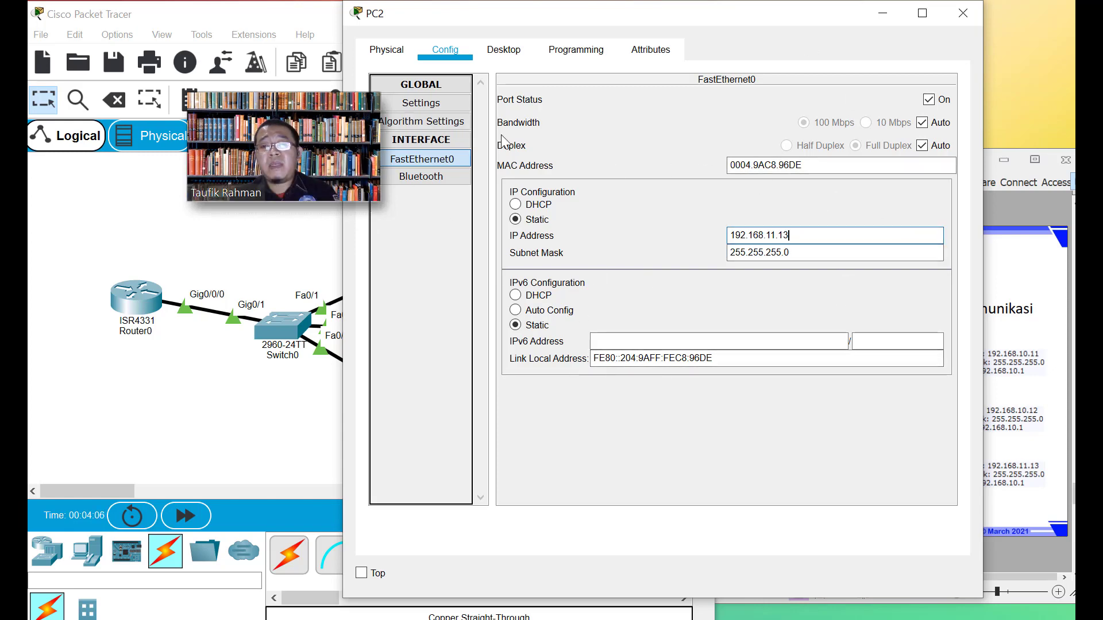
Ping 192.168.10.1 from PC0's command prompt and get 4 of 4 replies
left_click(963, 13)
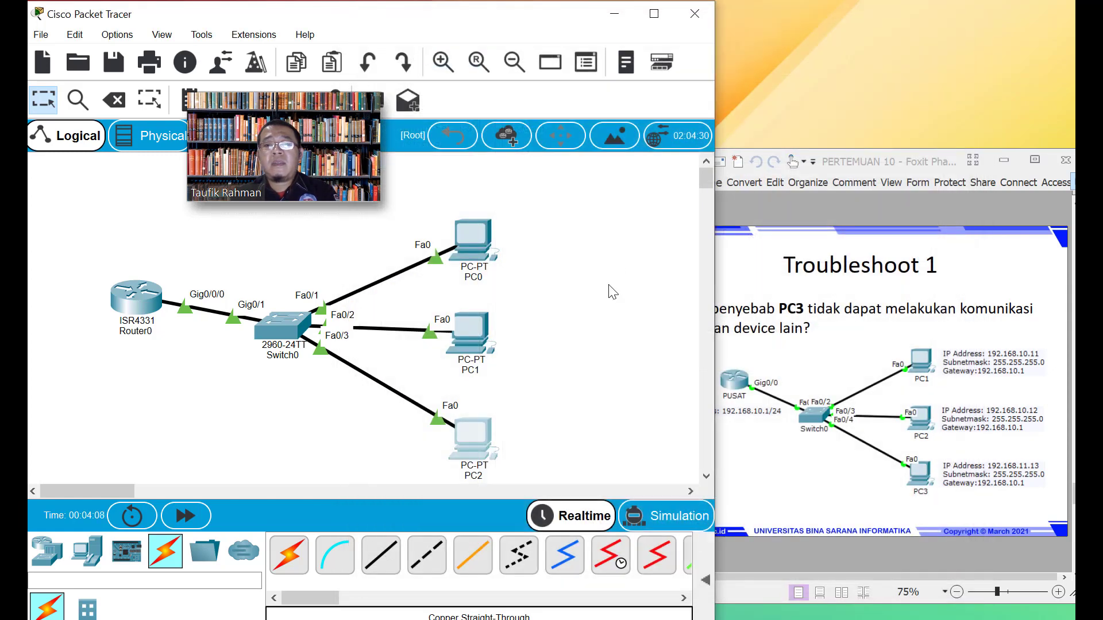
left_click(480, 251)
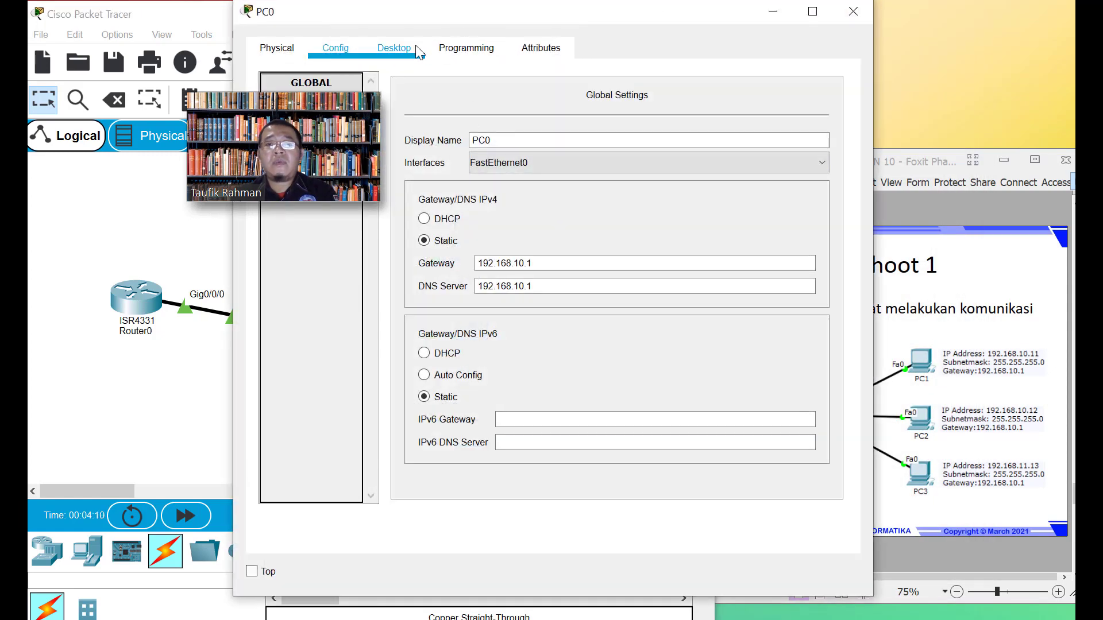
left_click(420, 49)
left_click(750, 171)
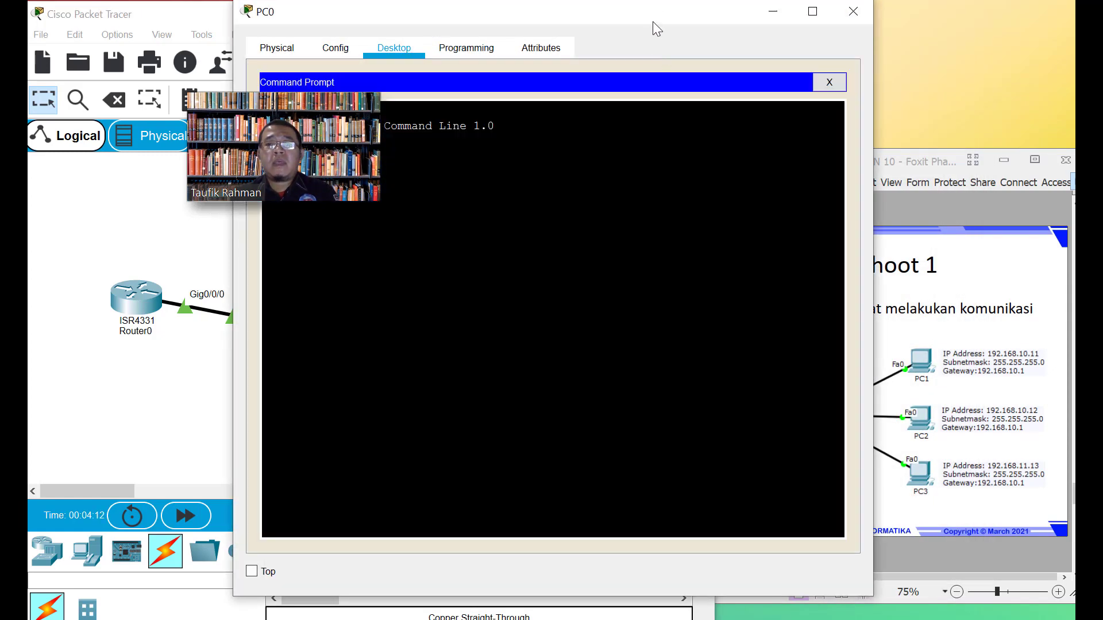
left_click_drag(653, 26, 826, 36)
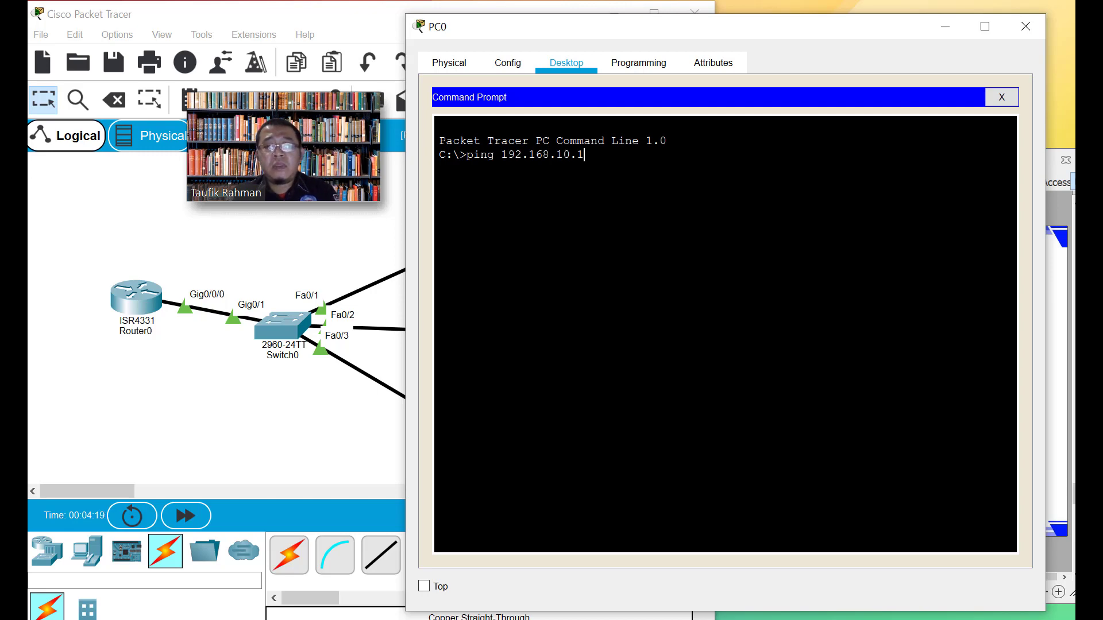
key("Return")
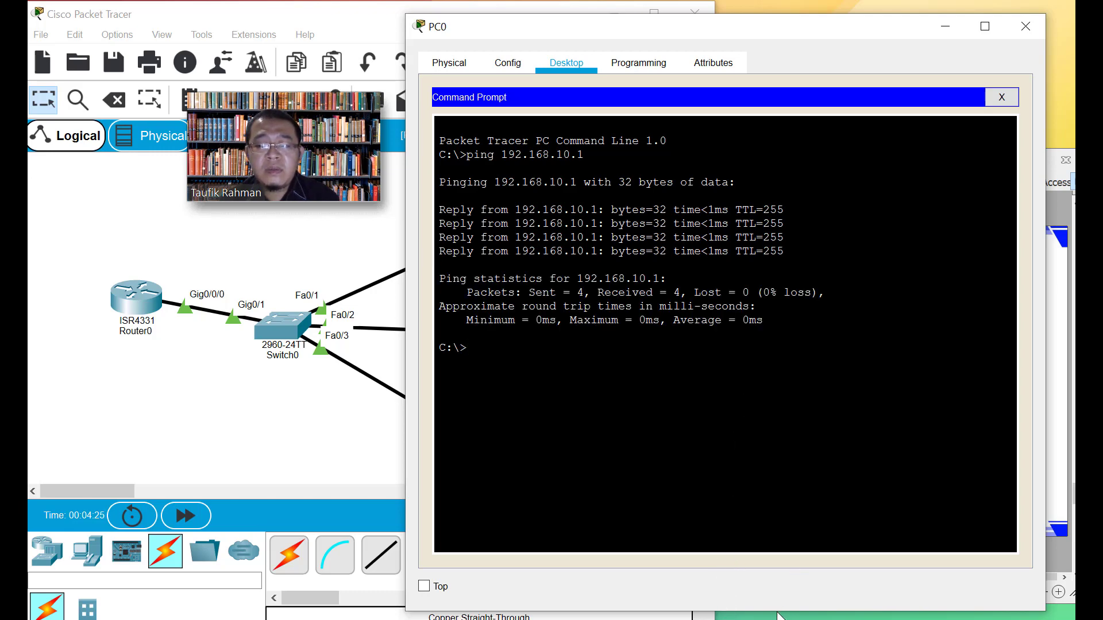
left_click(945, 26)
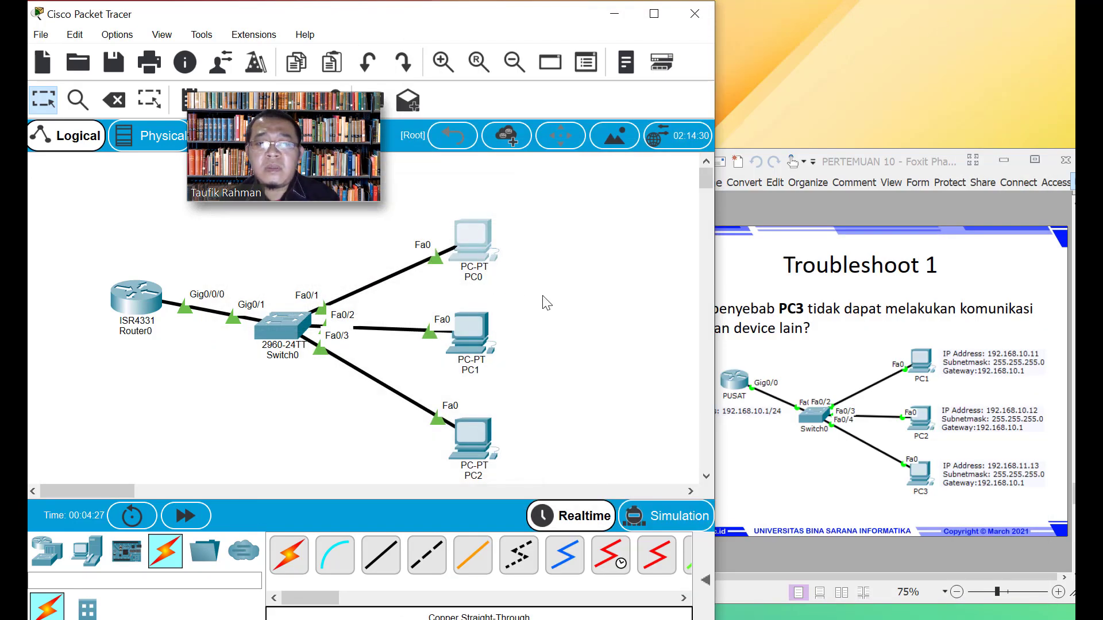
Ping 192.168.10.1 from PC1's command prompt and receive replies
left_click(473, 328)
left_click(402, 49)
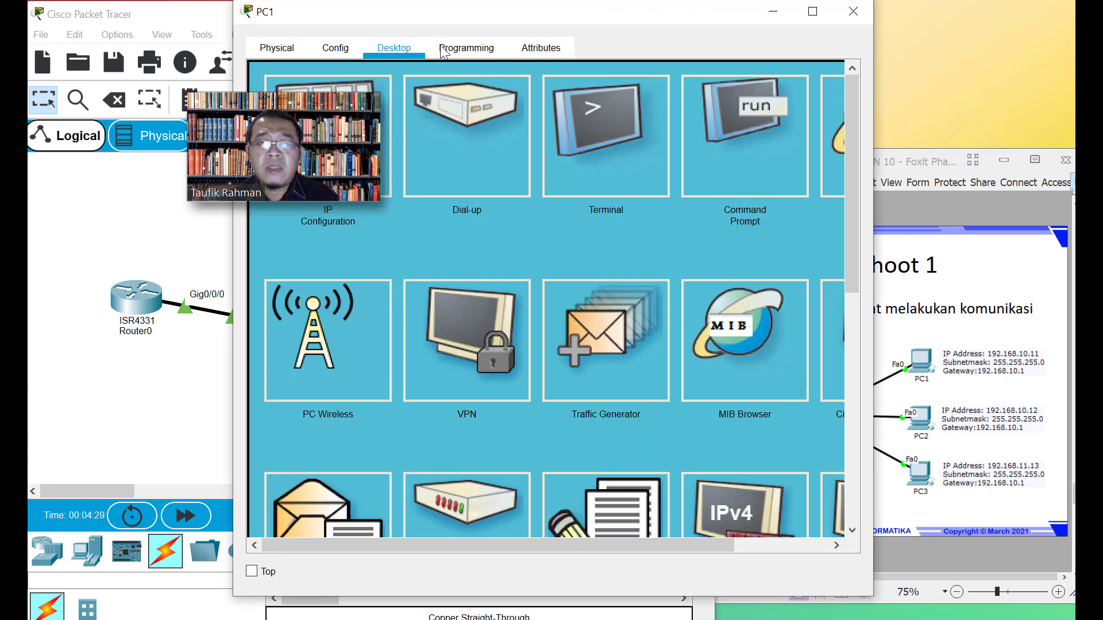
left_click_drag(496, 13, 615, 15)
left_click(868, 146)
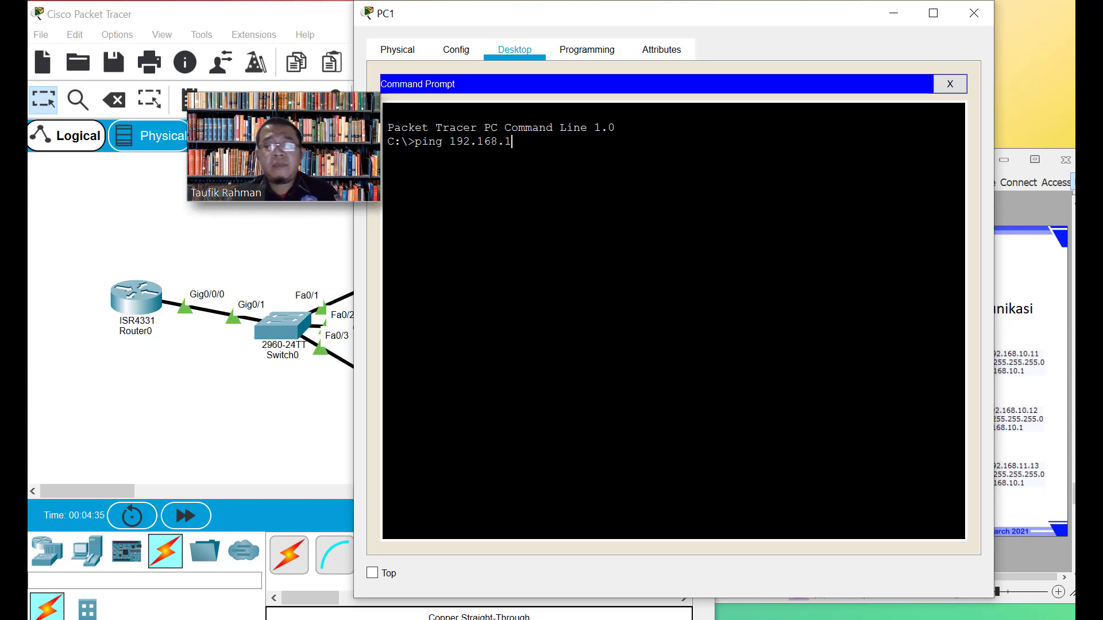
key("Return")
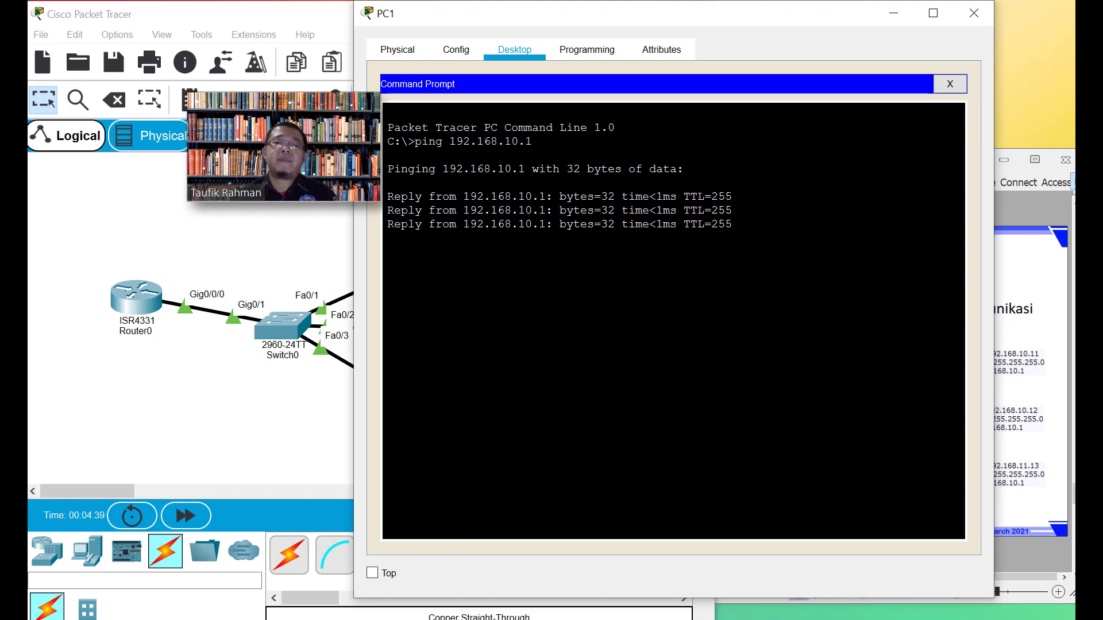
left_click(894, 13)
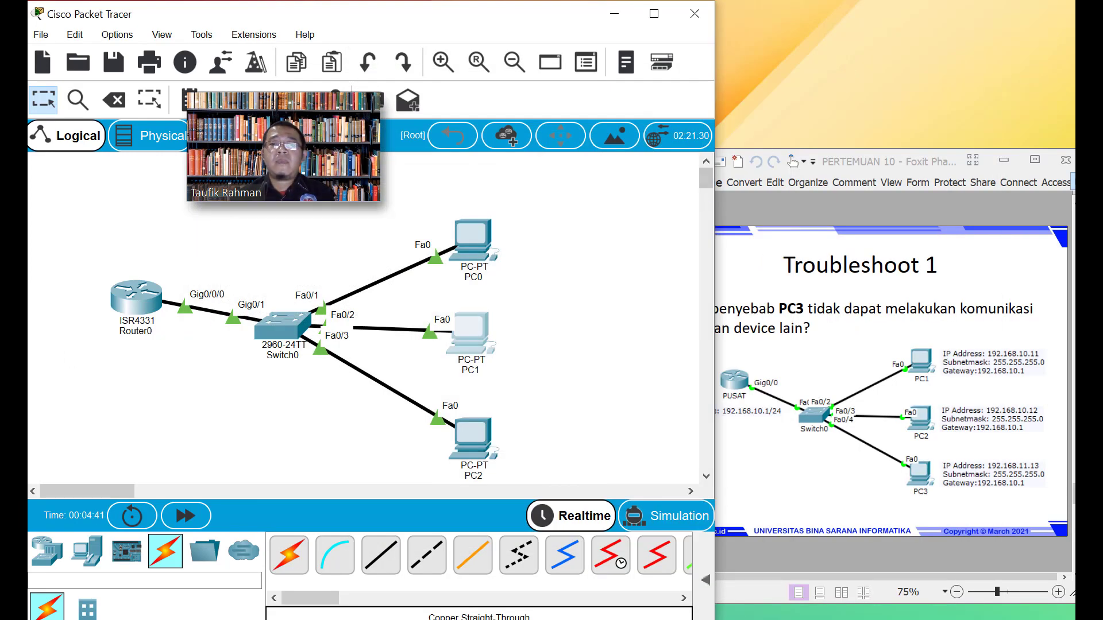
mouse_move(14, 374)
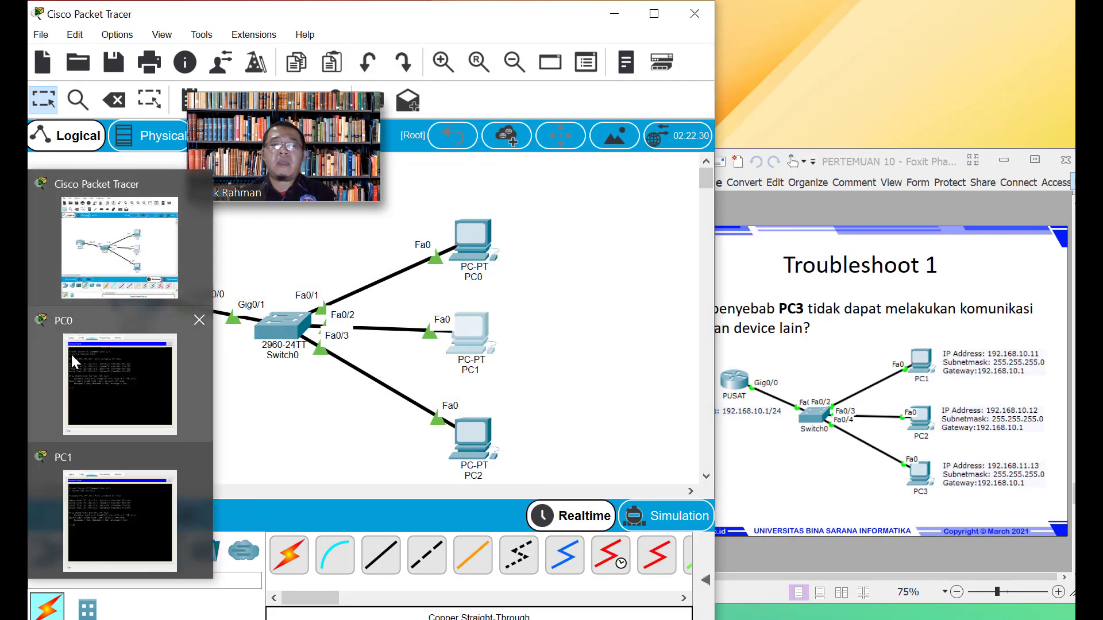
Ping 192.168.10.1 from PC2's command prompt and watch it time out with 100% loss
left_click(465, 451)
left_click(398, 50)
left_click(763, 150)
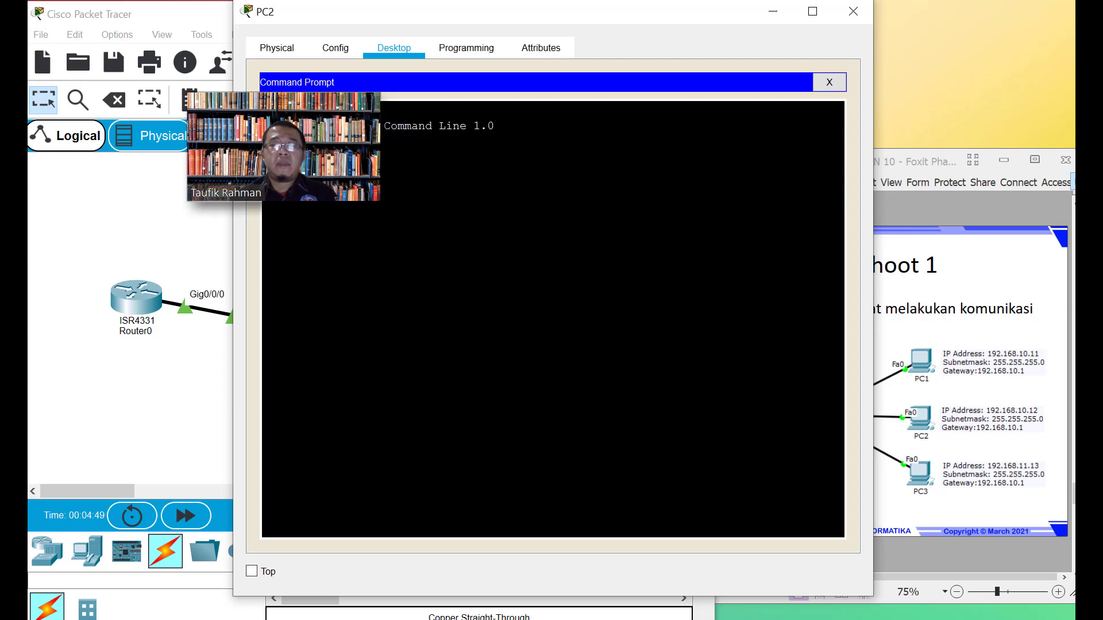
left_click_drag(562, 12, 718, 27)
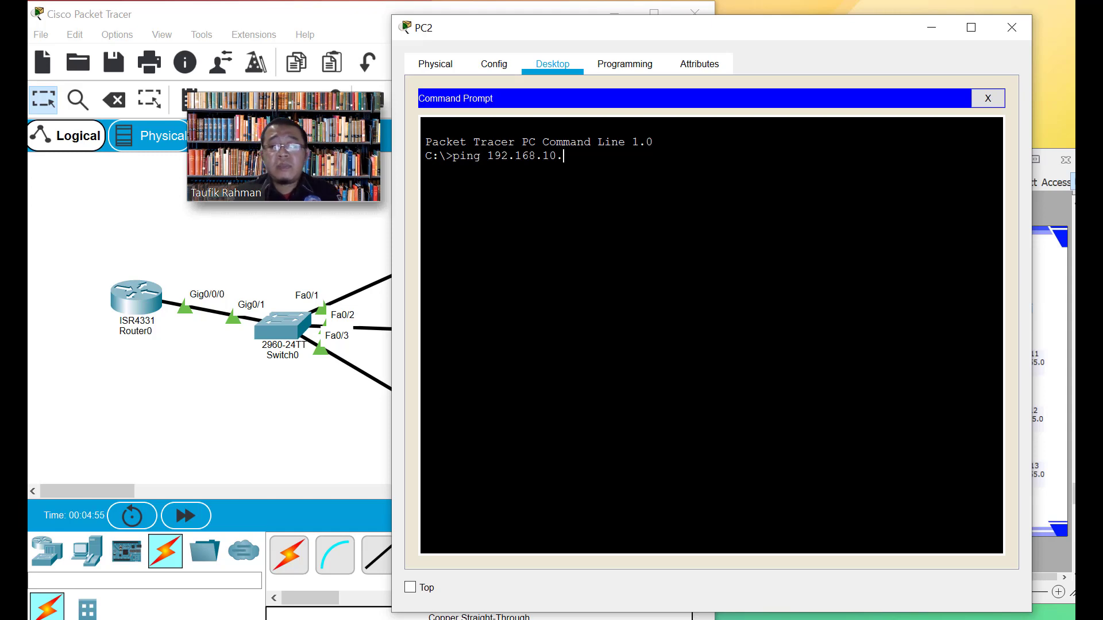
key("Return")
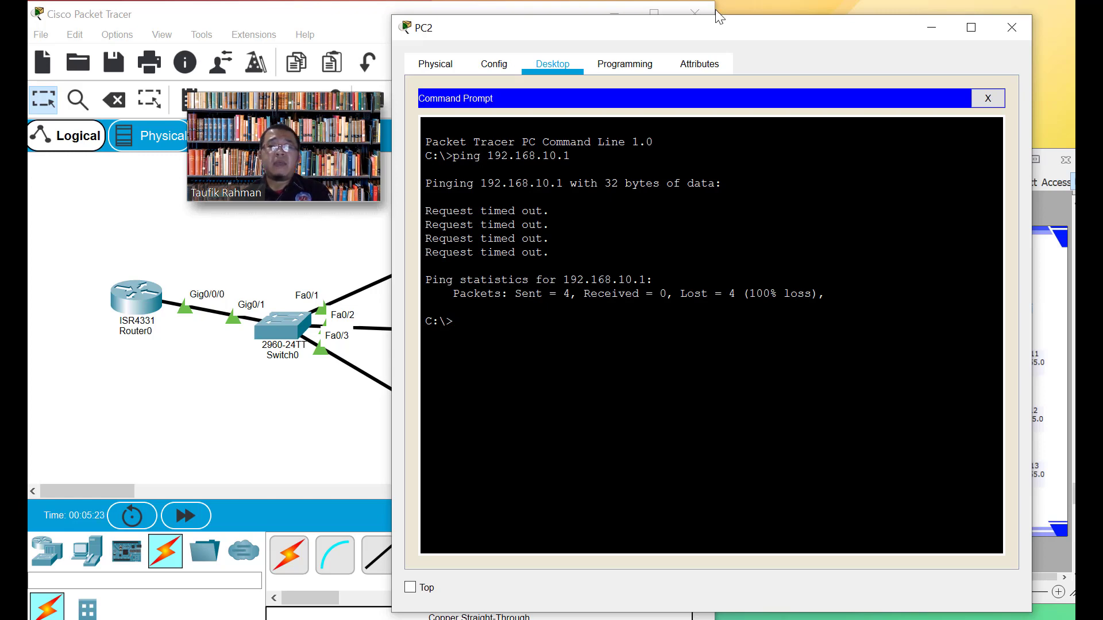
left_click_drag(745, 32, 763, 31)
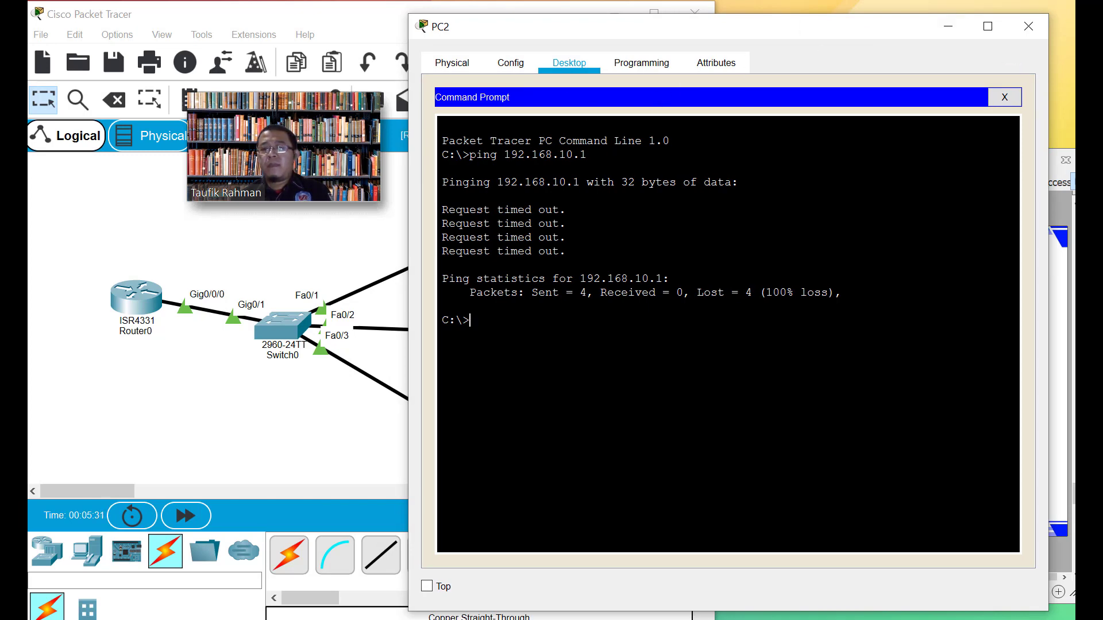
left_click(948, 25)
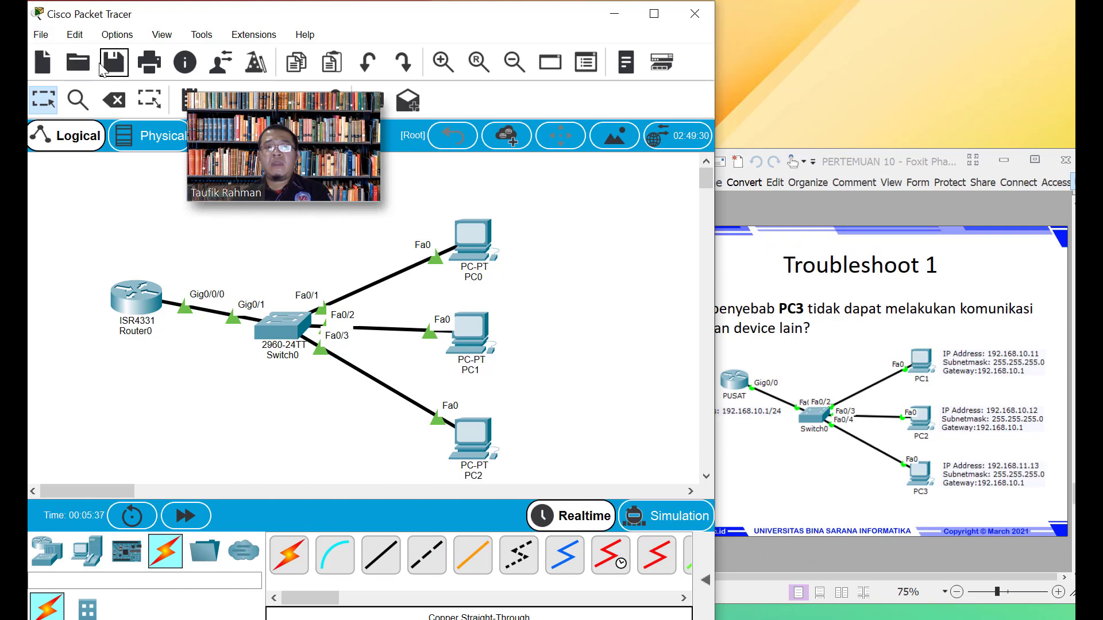
In Jaringan Komputer-Genap-2021, edit the pertemuan 10-1 name into 'pertemuan 10-troubelshoot 1' and save
left_click(114, 68)
left_click_drag(195, 46, 459, 67)
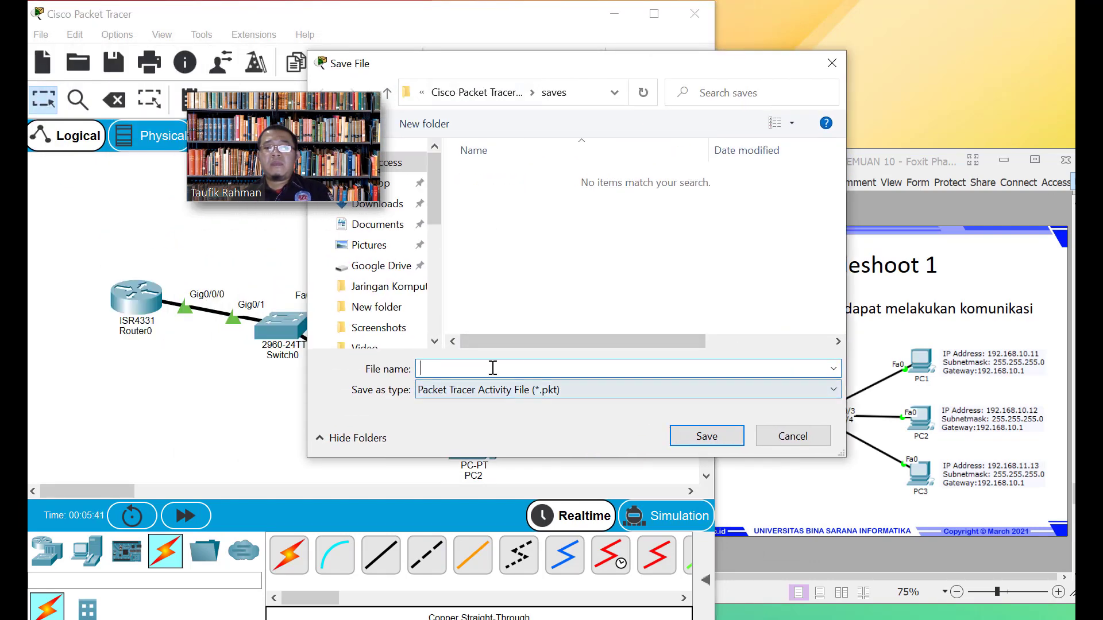
left_click(370, 287)
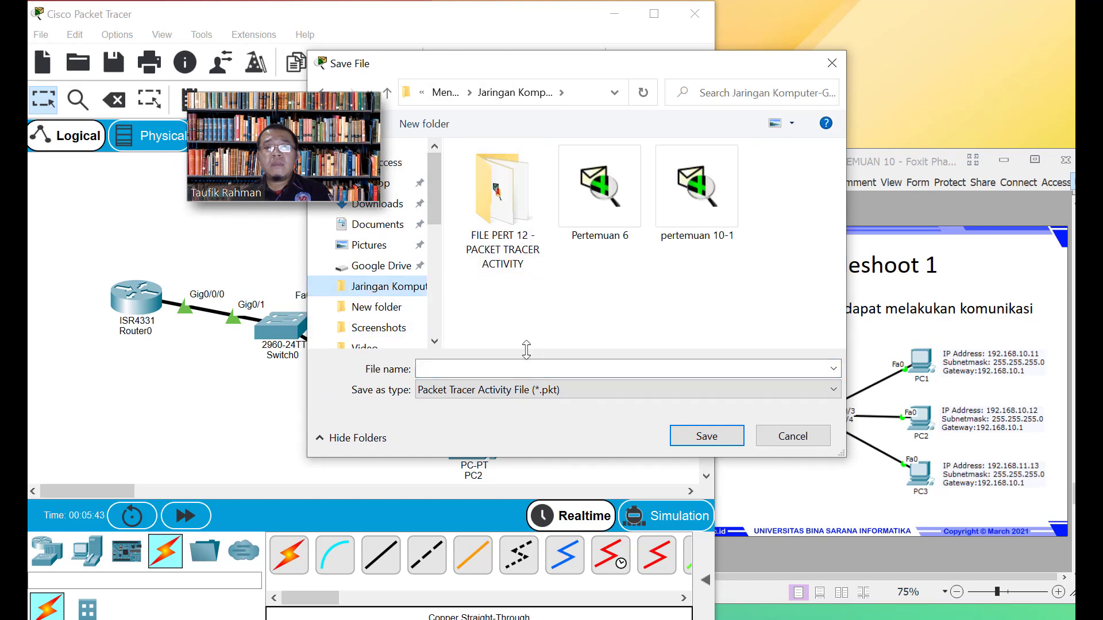
left_click(693, 195)
left_click(502, 374)
left_click(502, 375)
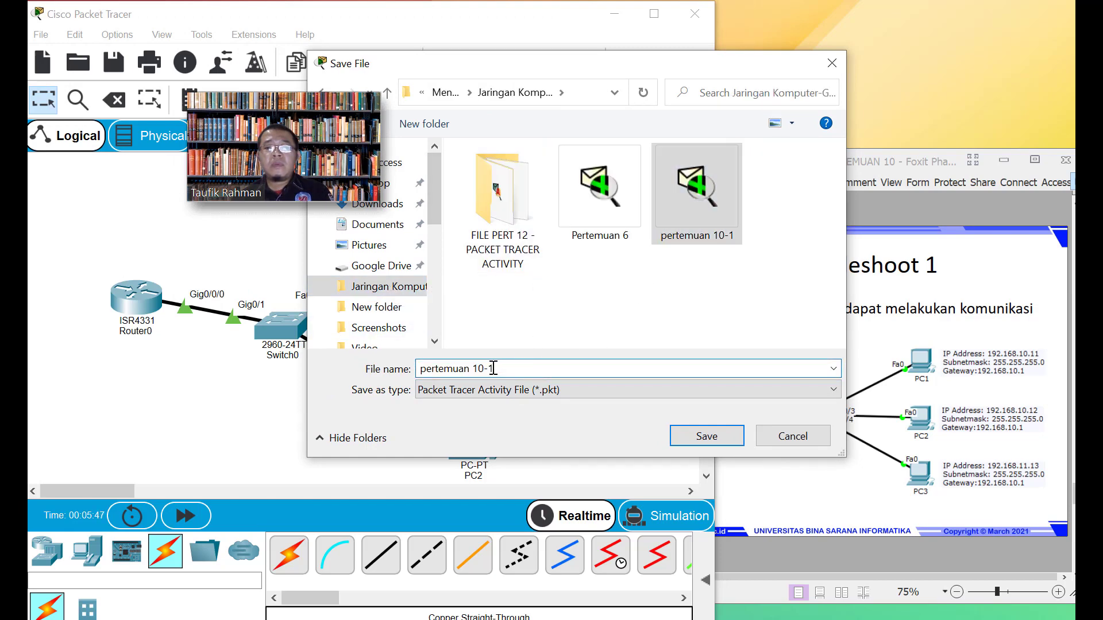
left_click(490, 371)
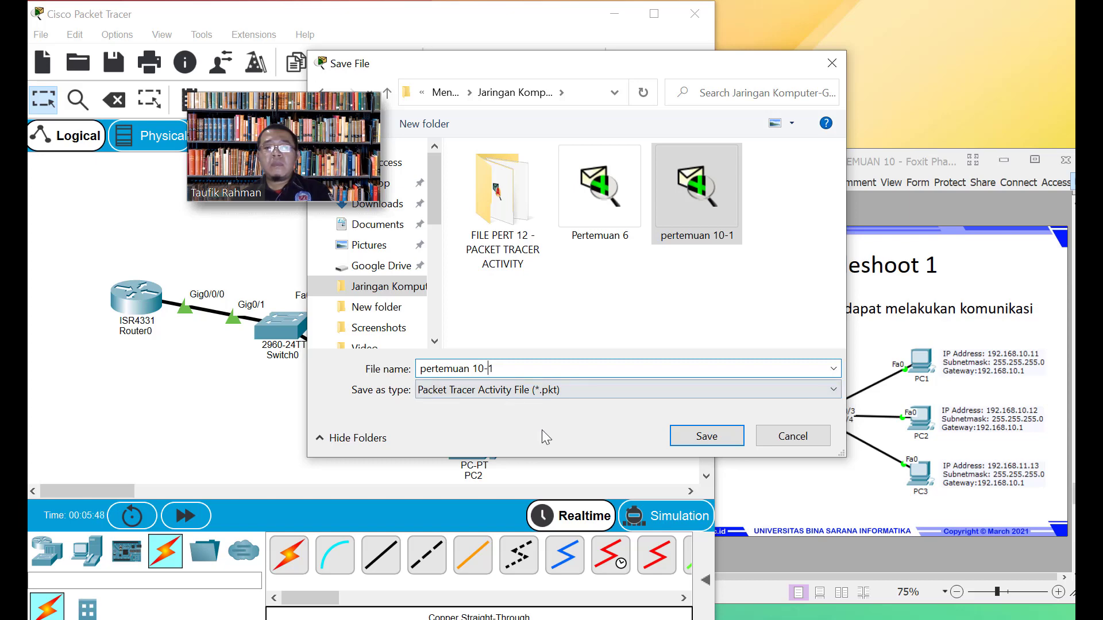
type("troubel")
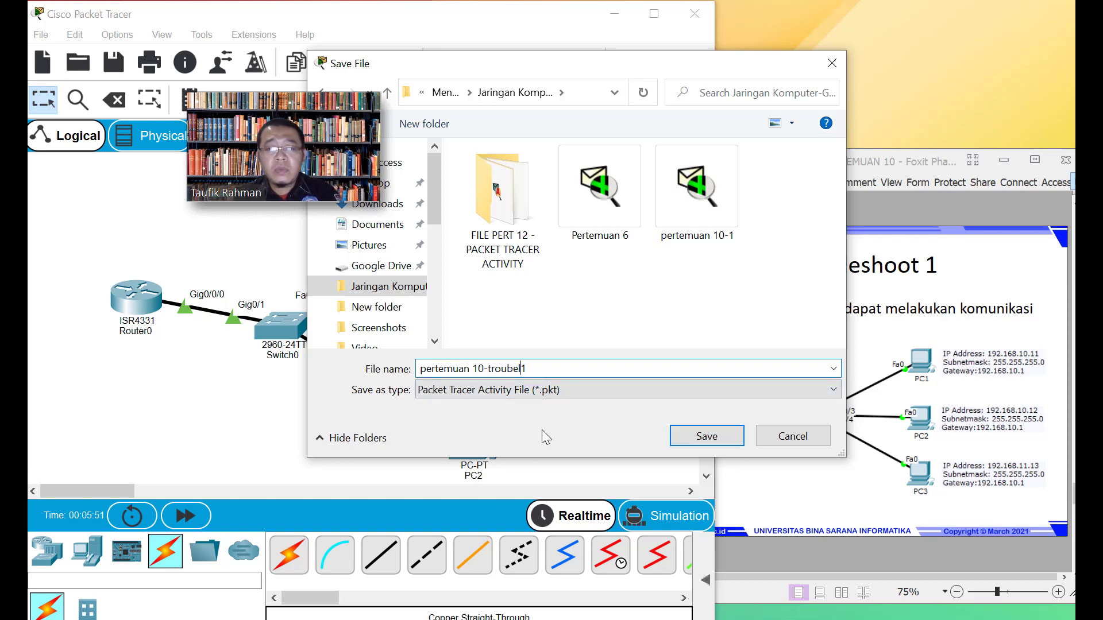
type("sho")
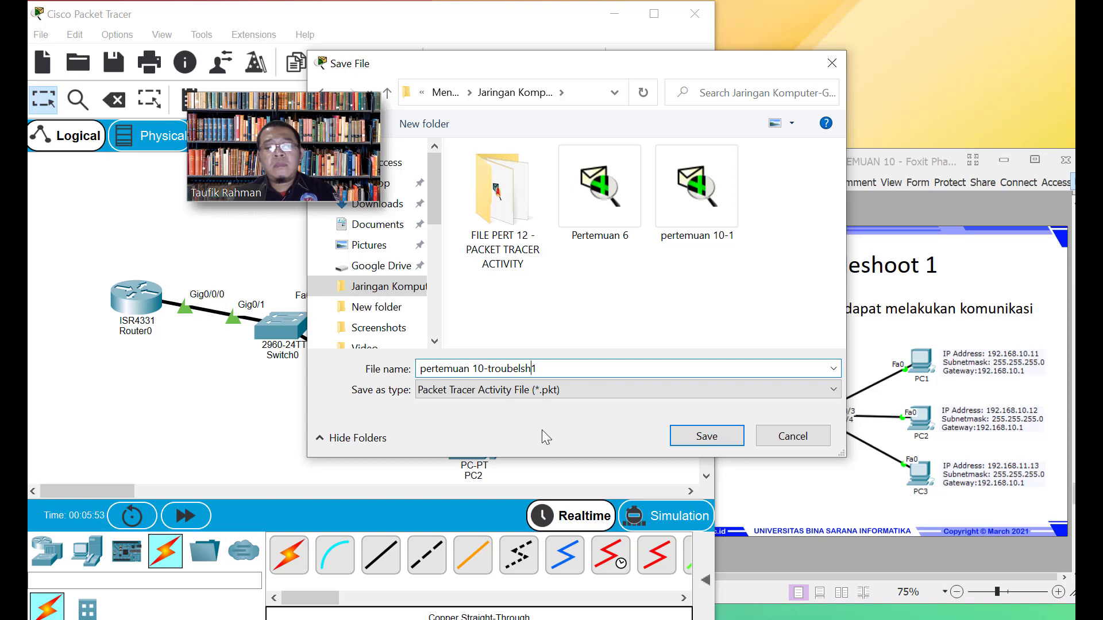
type("ot")
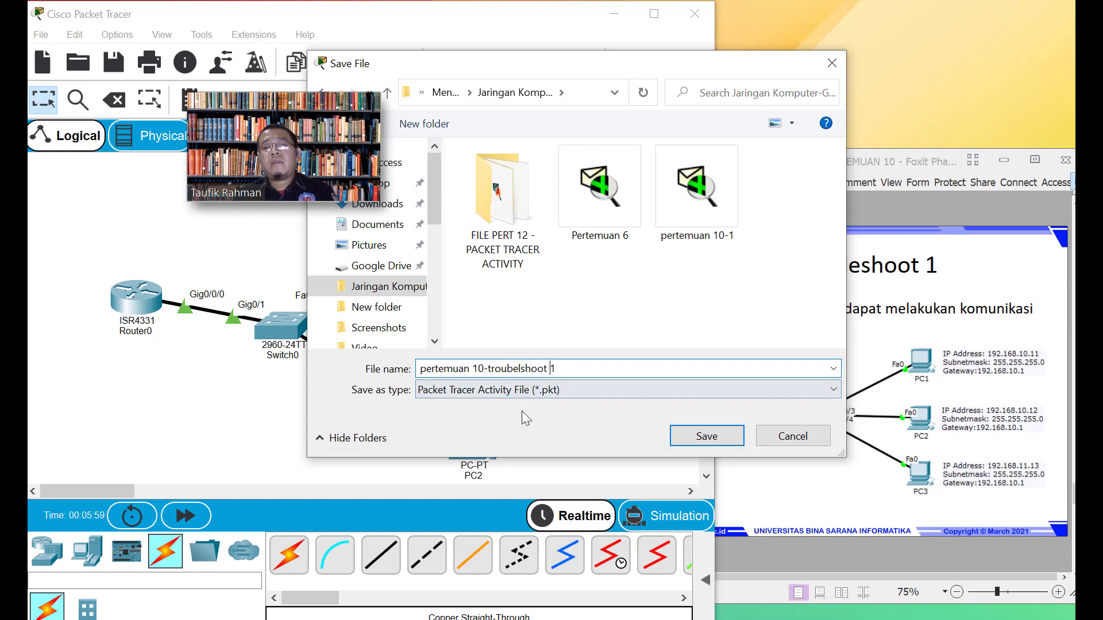
left_click_drag(617, 65, 616, 68)
left_click_drag(561, 80, 589, 77)
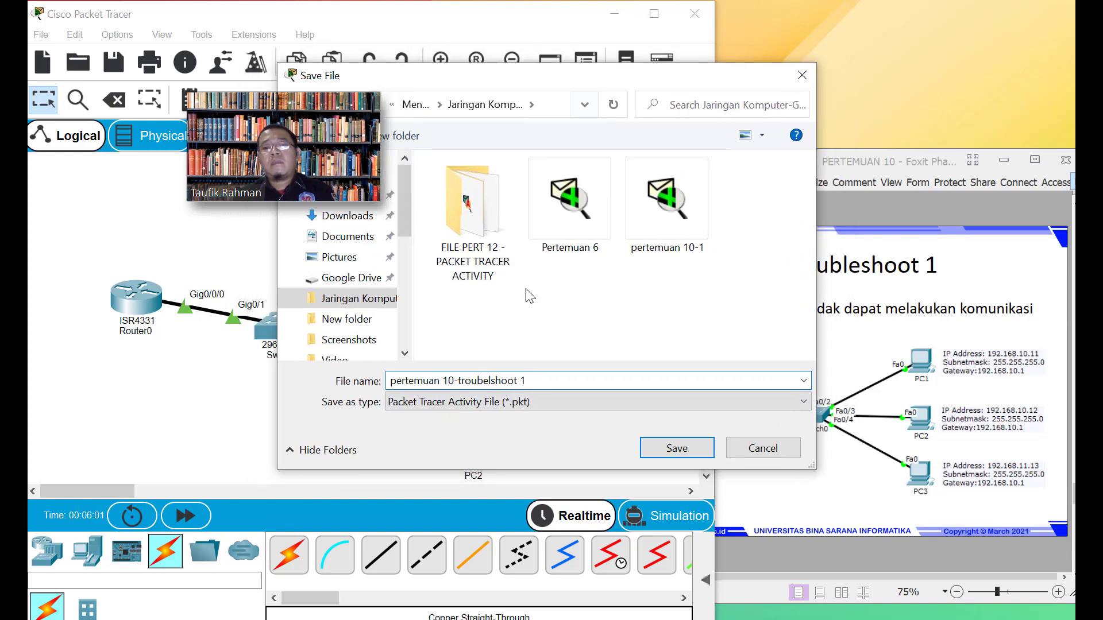
left_click(666, 453)
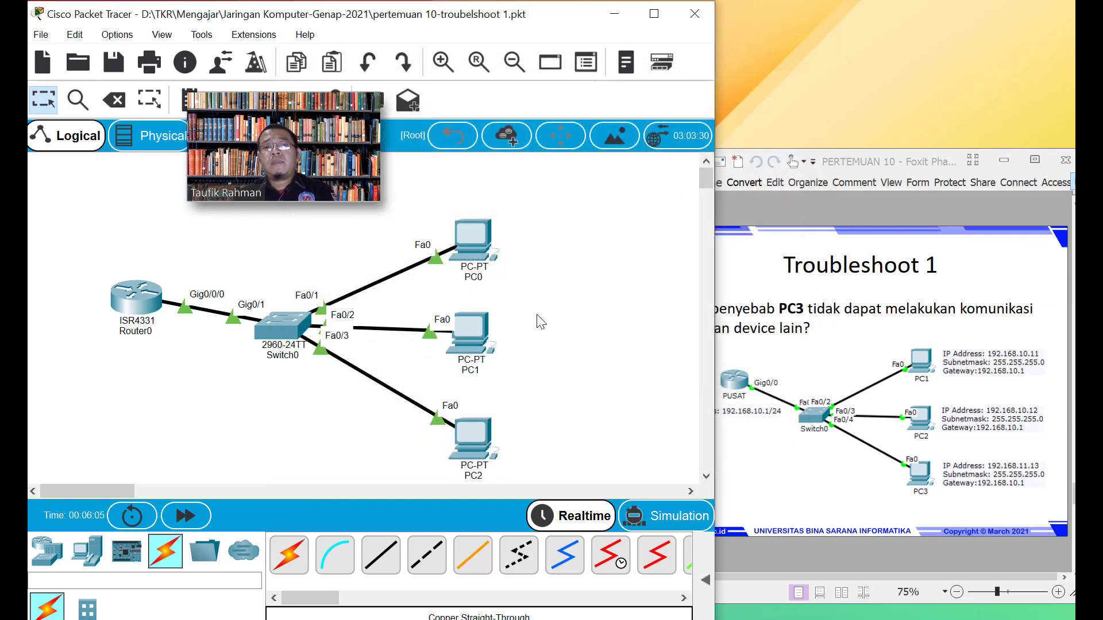
Scroll through the Troubleshoot slides in Foxit, then return to the Packet Tracer topology
left_click(898, 163)
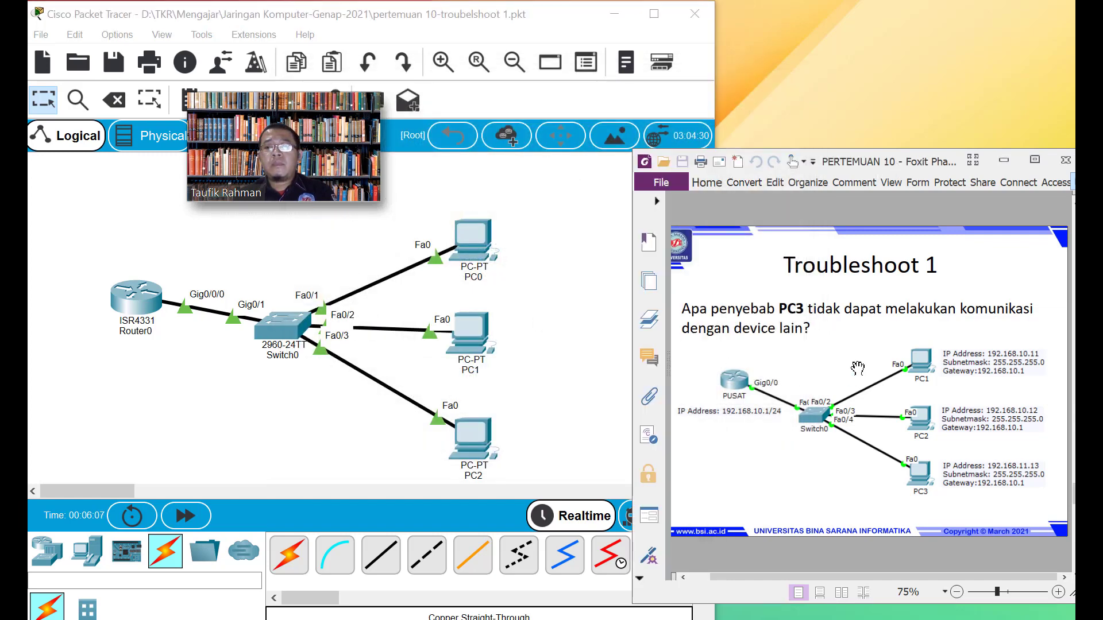
scroll(860, 361, "down", 1)
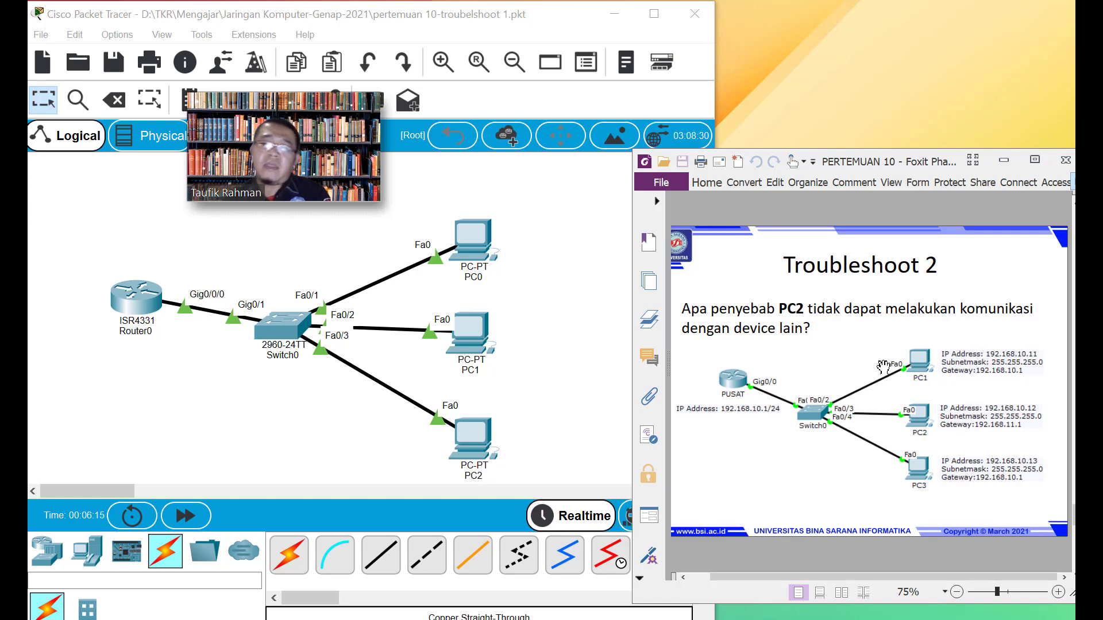
scroll(885, 381, "up", 1)
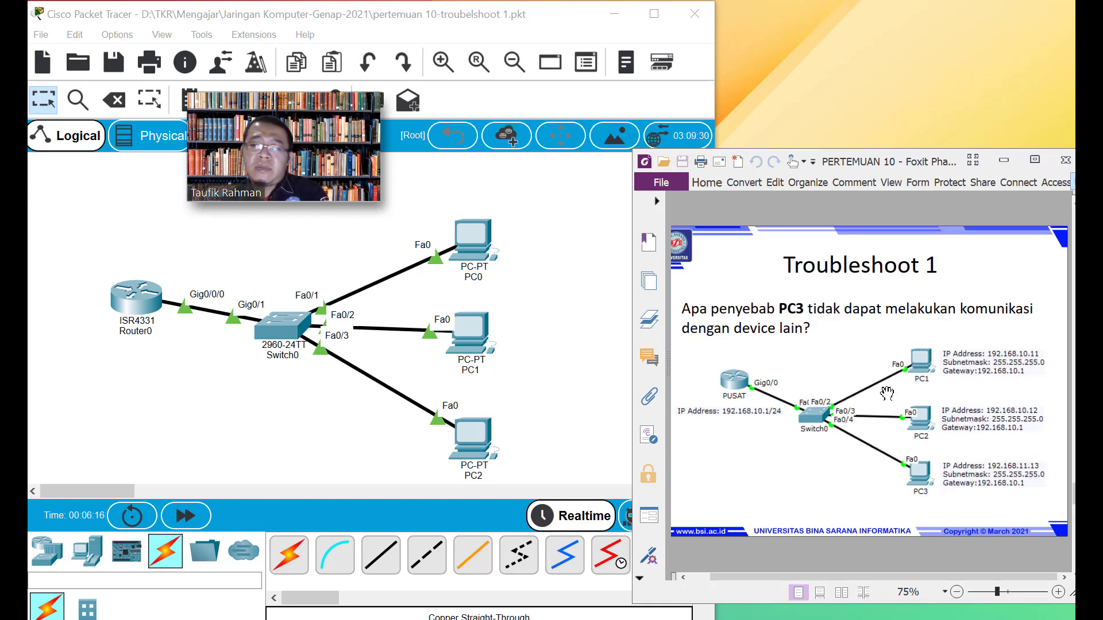
scroll(888, 393, "down", 1)
scroll(880, 383, "down", 1)
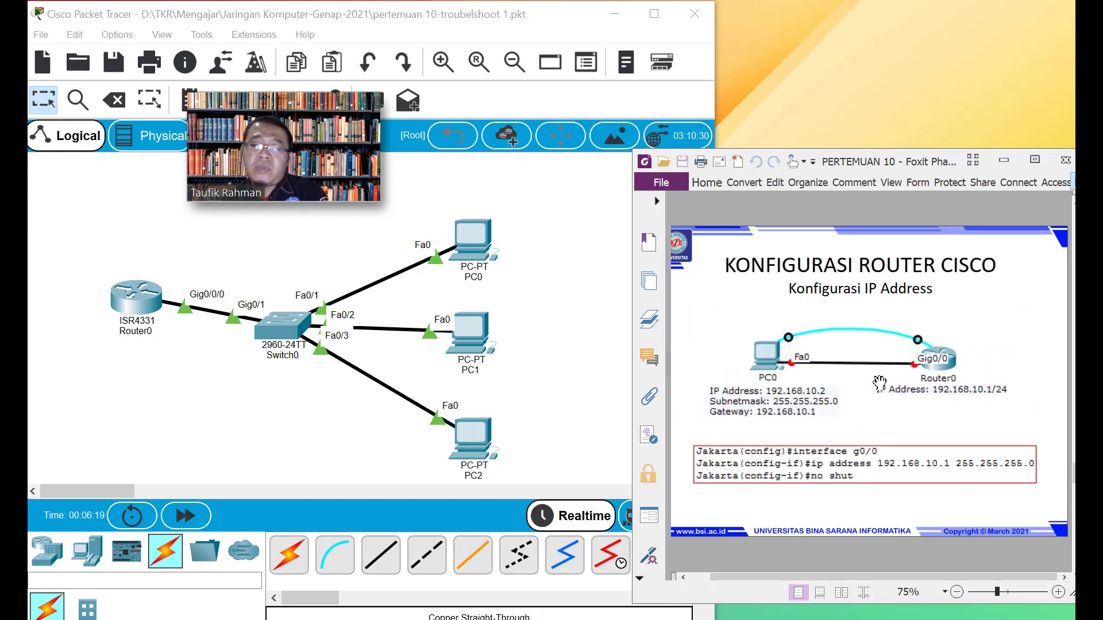
scroll(878, 386, "up", 2)
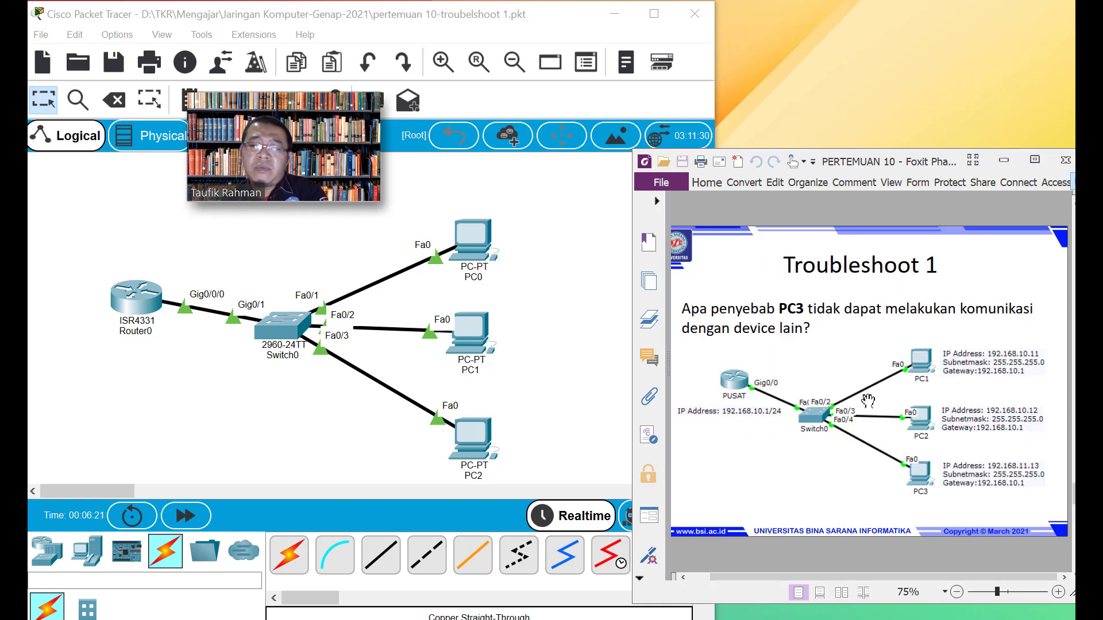
left_click(540, 309)
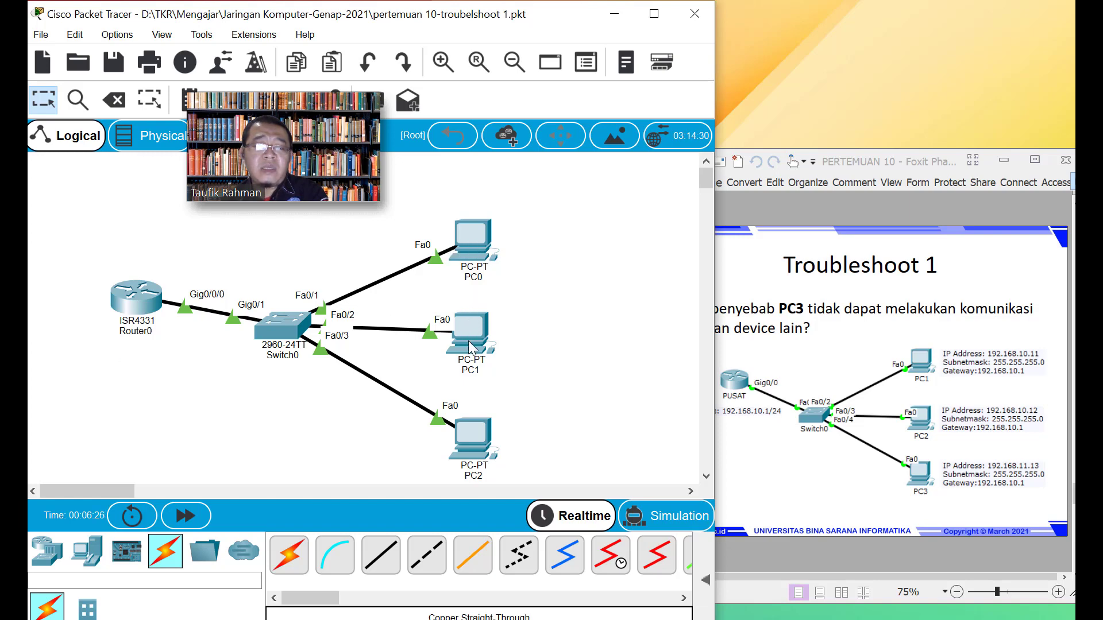
mouse_move(470, 351)
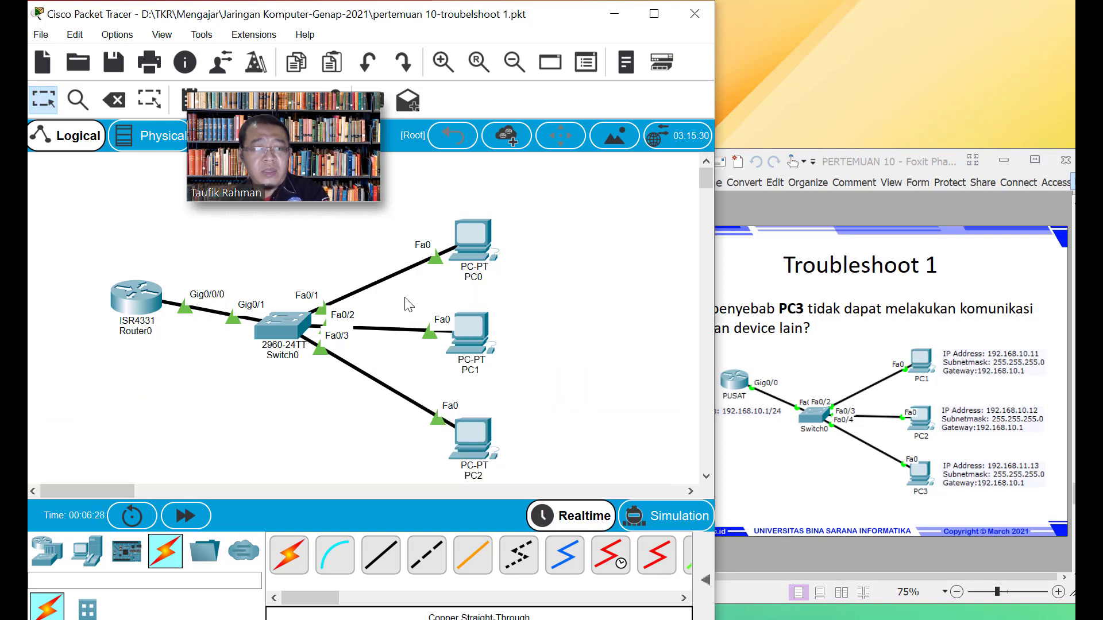
Ping PC1 at 192.168.10.12 from PC0's command prompt
left_click(53, 298)
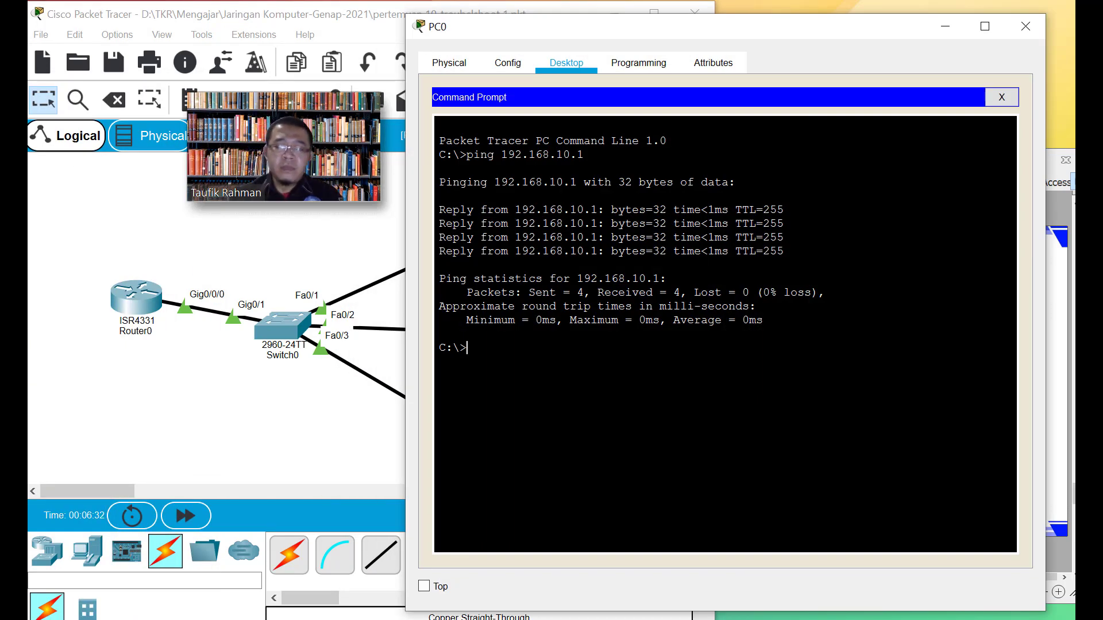
key("Up")
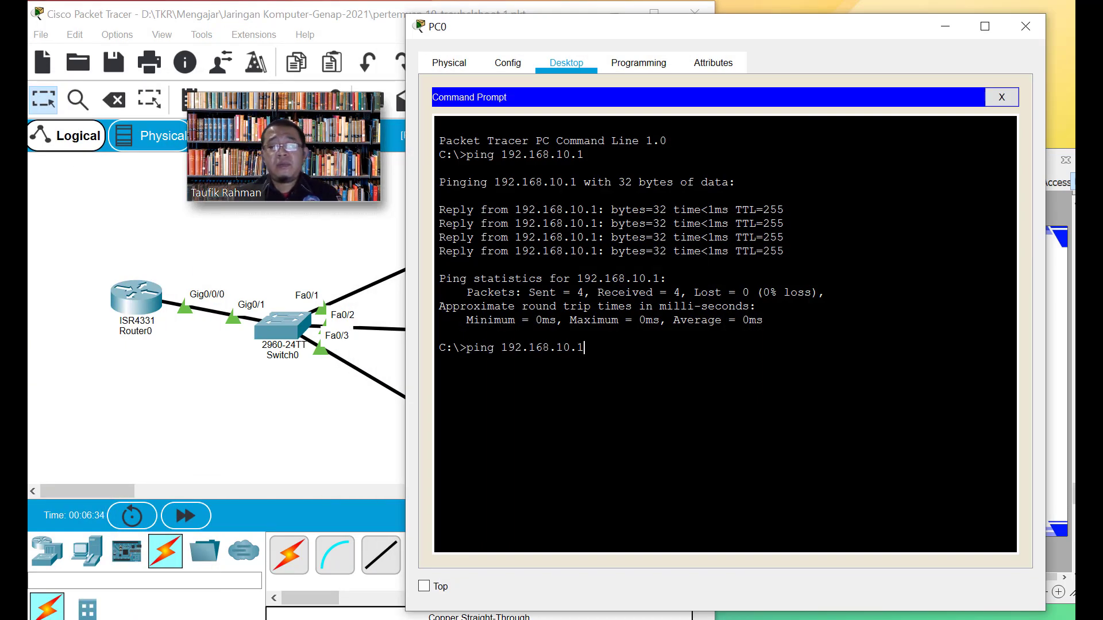
type("2")
key("Return")
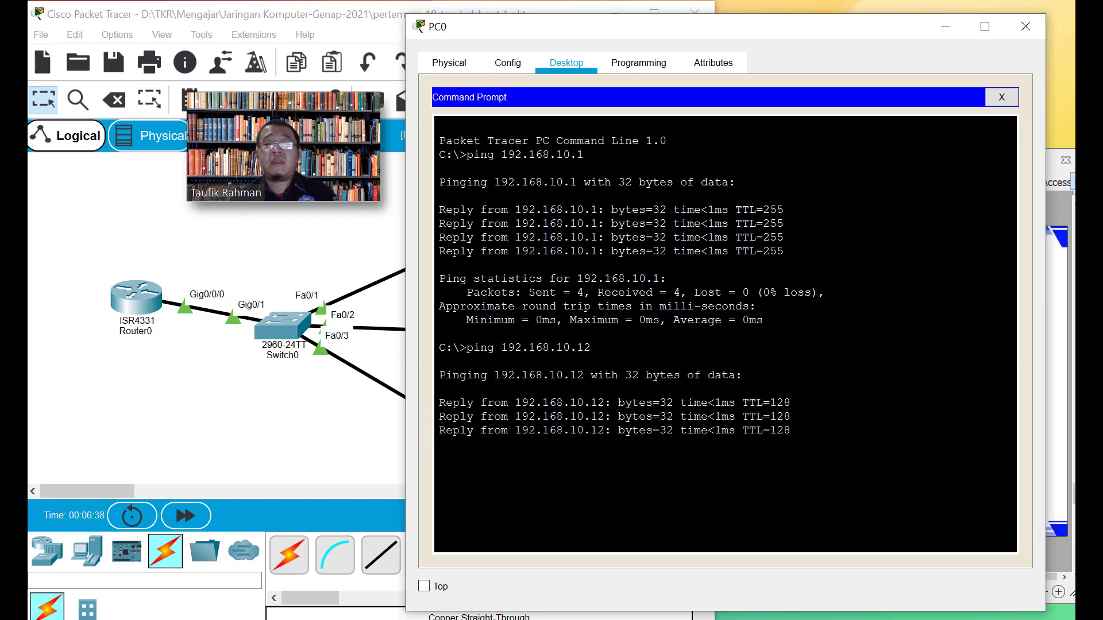
left_click(946, 27)
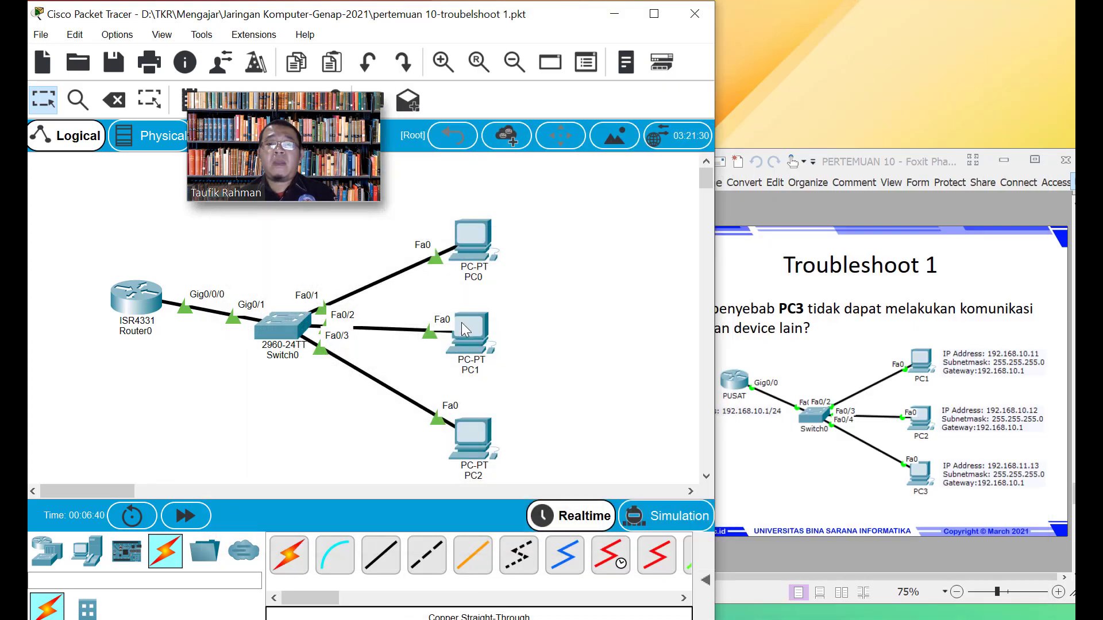
From PC1, ping 192.168.10.11 successfully and 192.168.11.13, which is unreachable
left_click(461, 323)
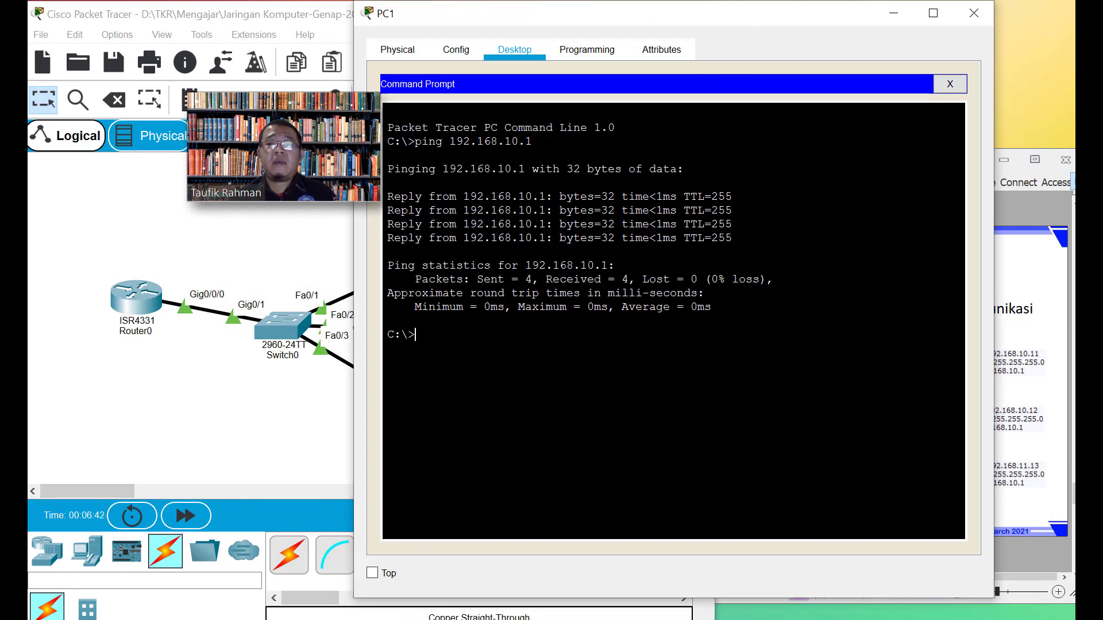
key("Up")
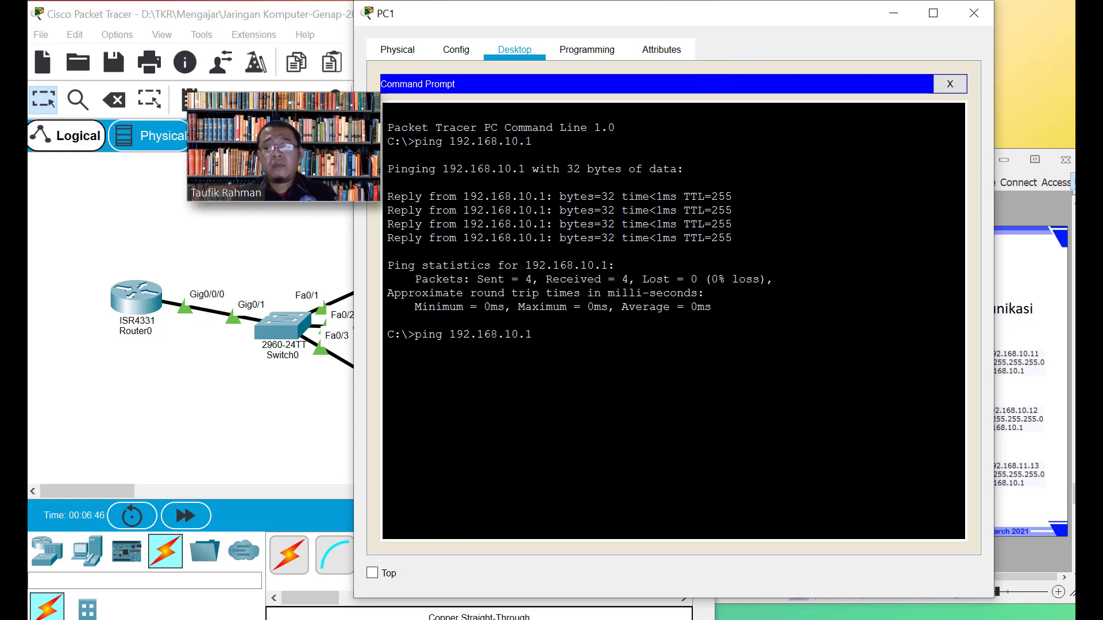
type("1")
key("Return")
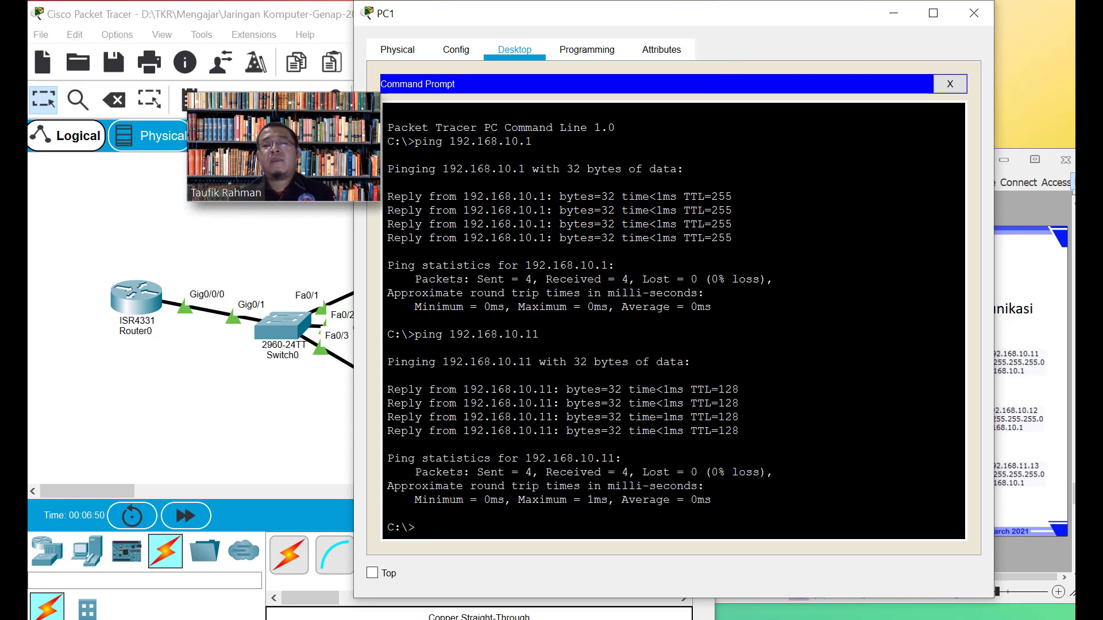
key("Up")
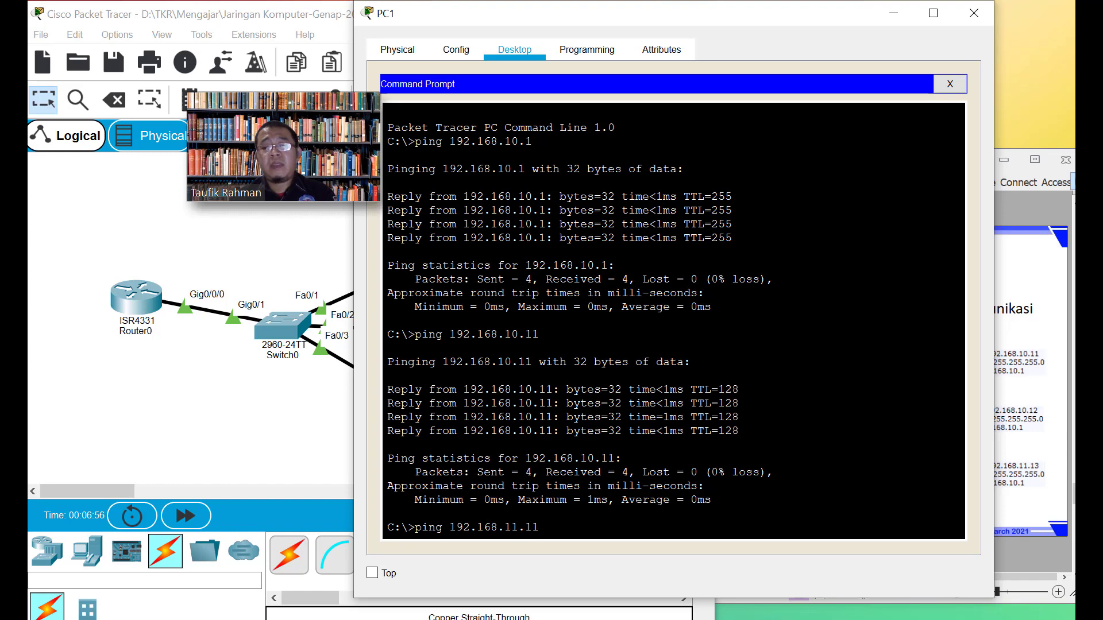
key("Return")
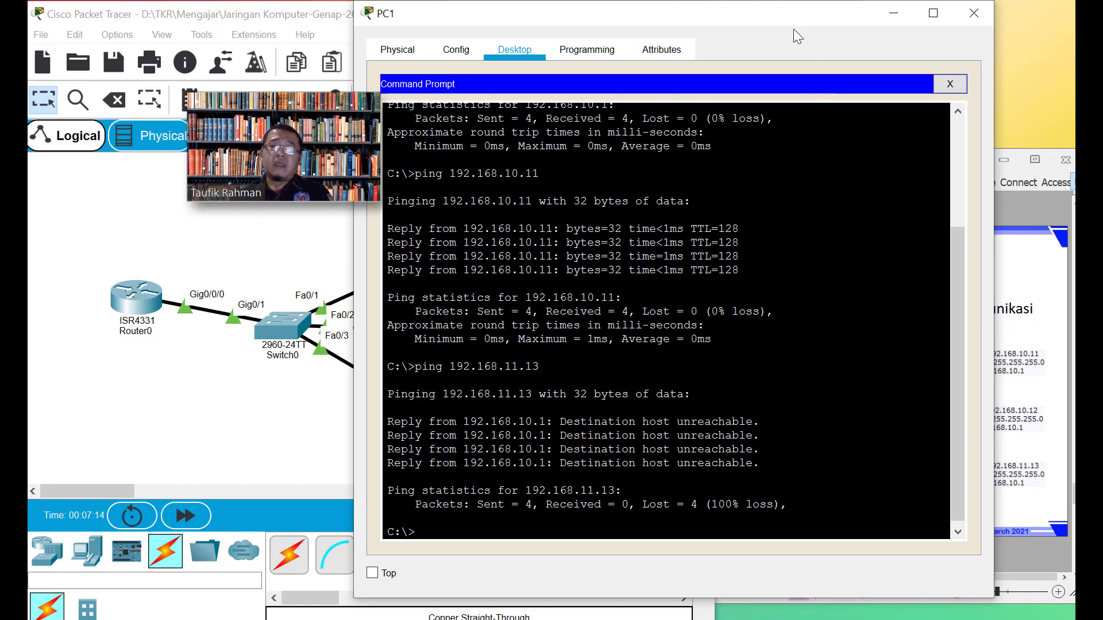
left_click_drag(786, 15, 789, 23)
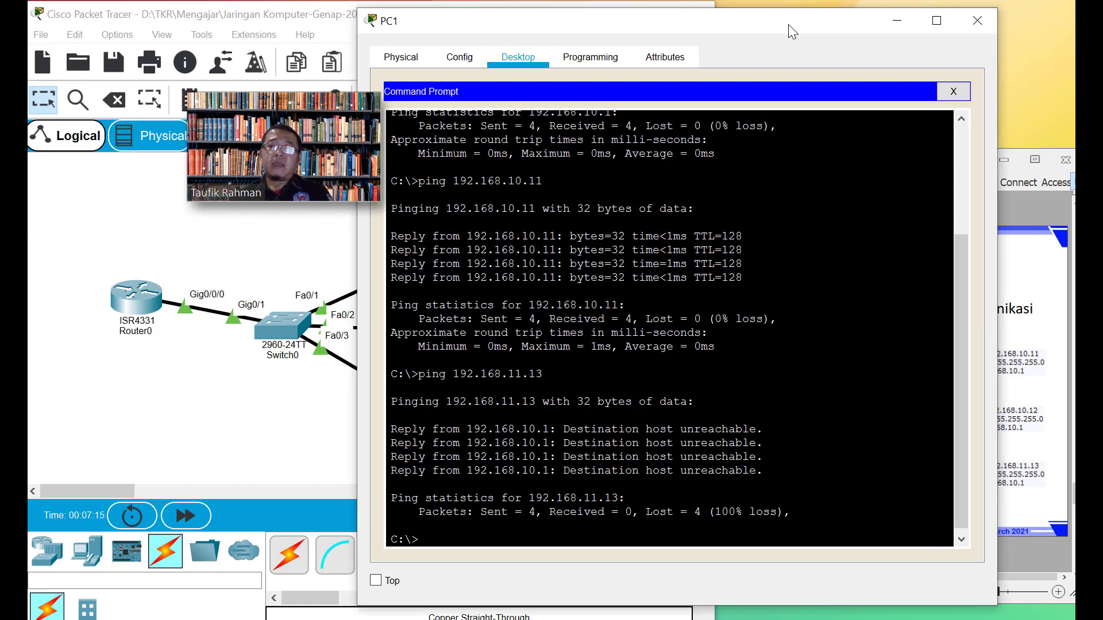
left_click(896, 21)
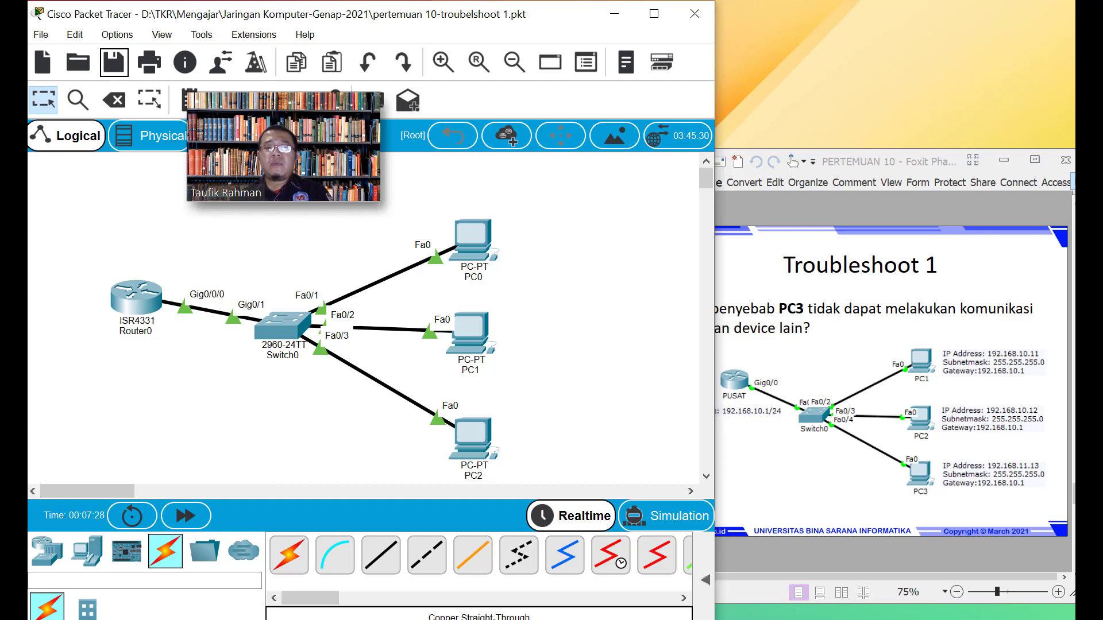
Close the PC0, PC1 and PC2 windows and return to the Foxit exercise slides
left_click(15, 430)
left_click(199, 226)
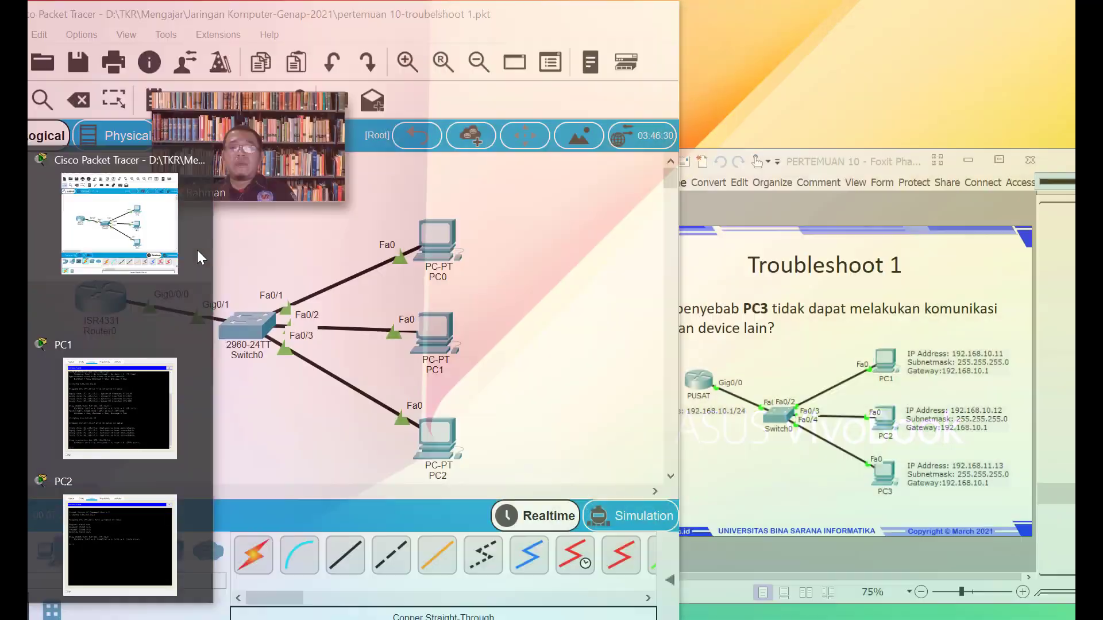
left_click(202, 320)
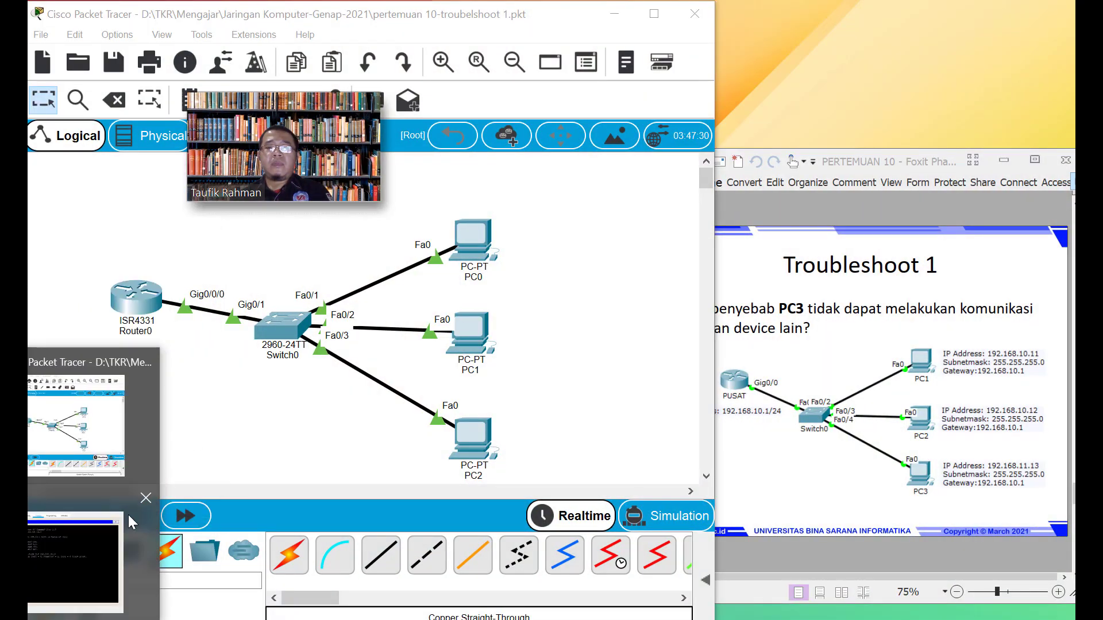
left_click(147, 496)
left_click(926, 385)
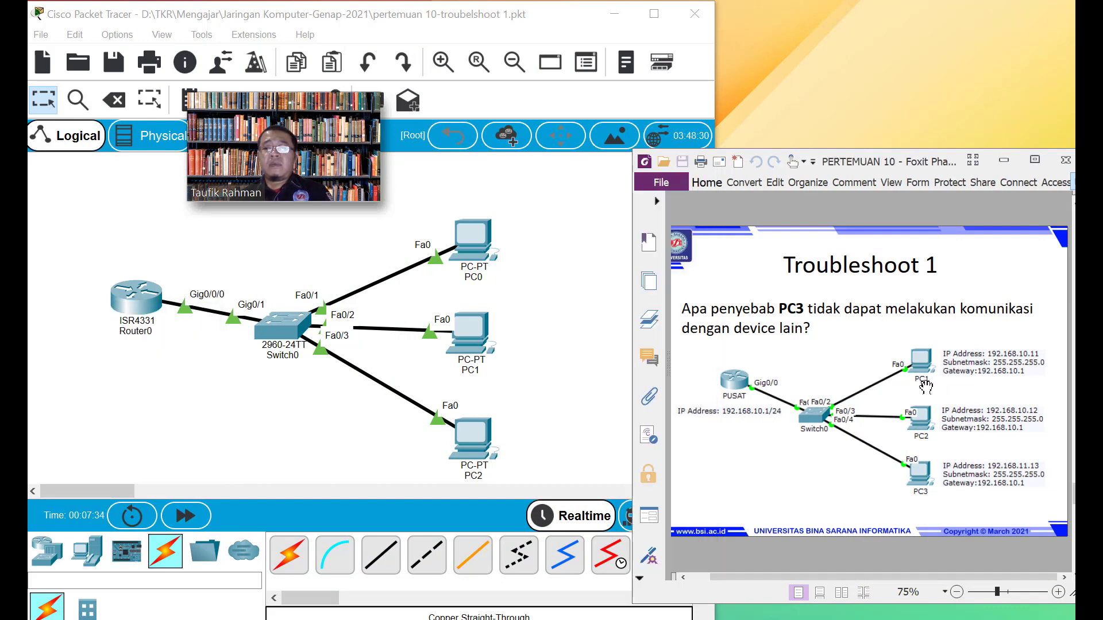
scroll(925, 386, "down", 3)
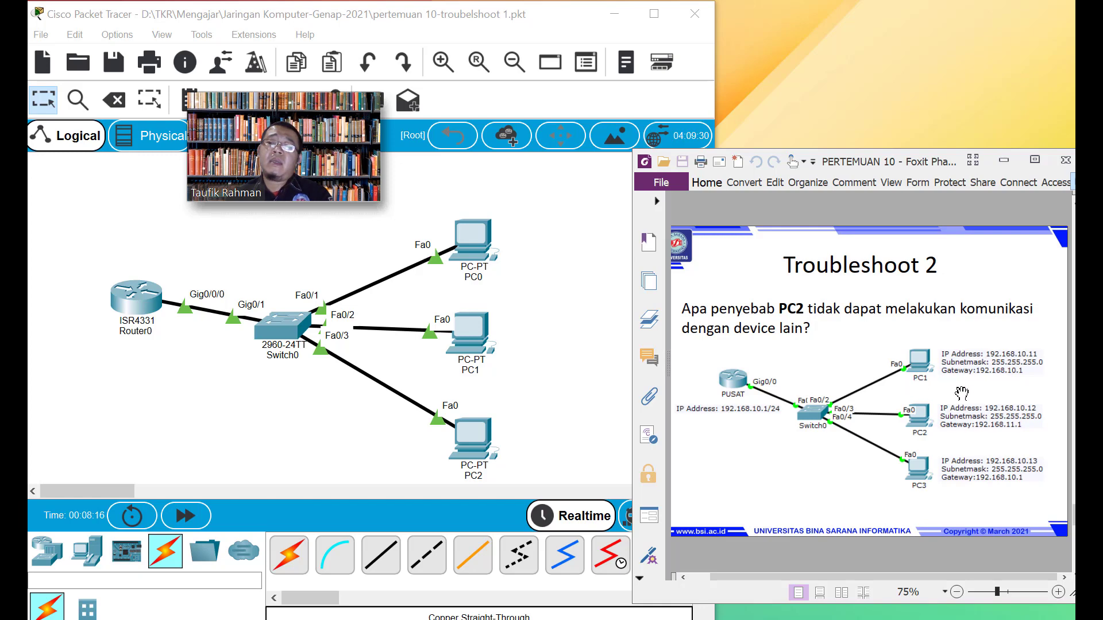
Review PC0's gateway and DNS settings in its Config tab
left_click(532, 411)
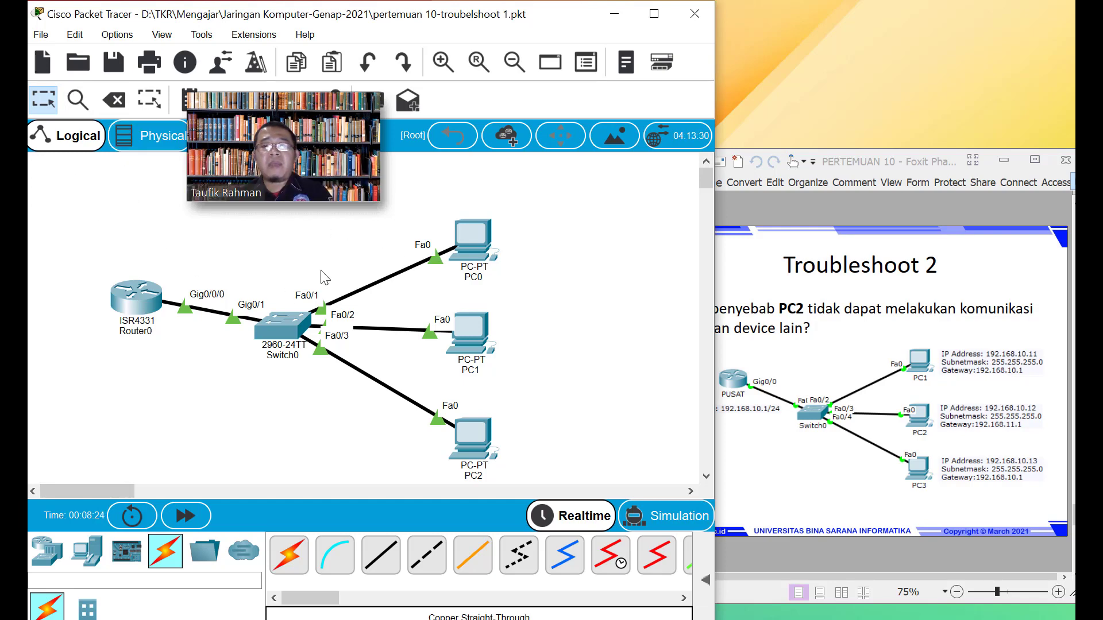
left_click(485, 256)
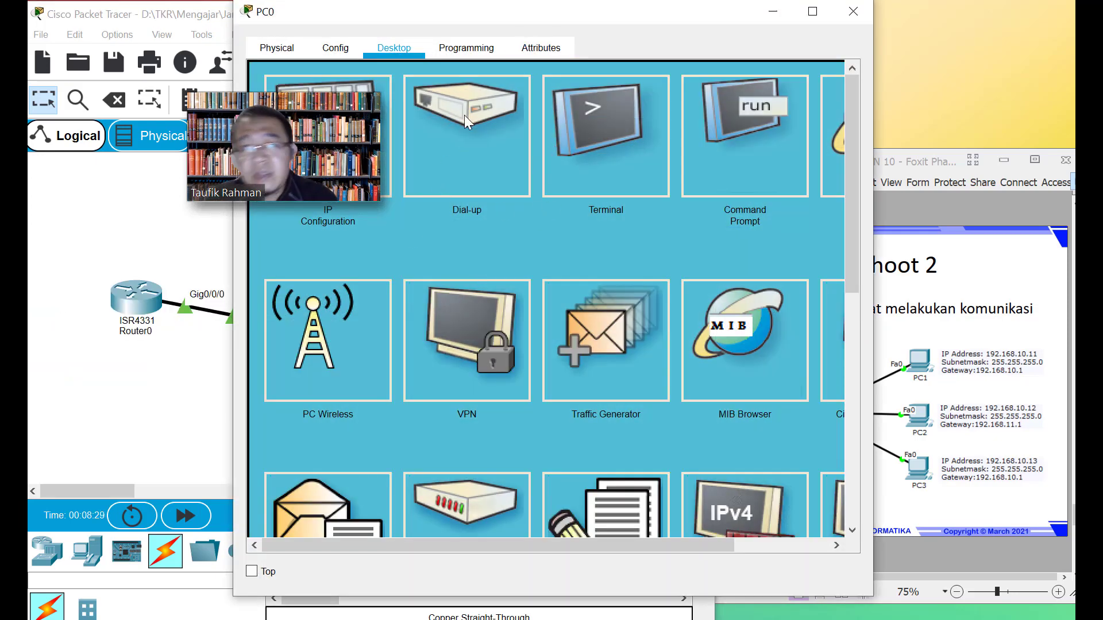
left_click(341, 50)
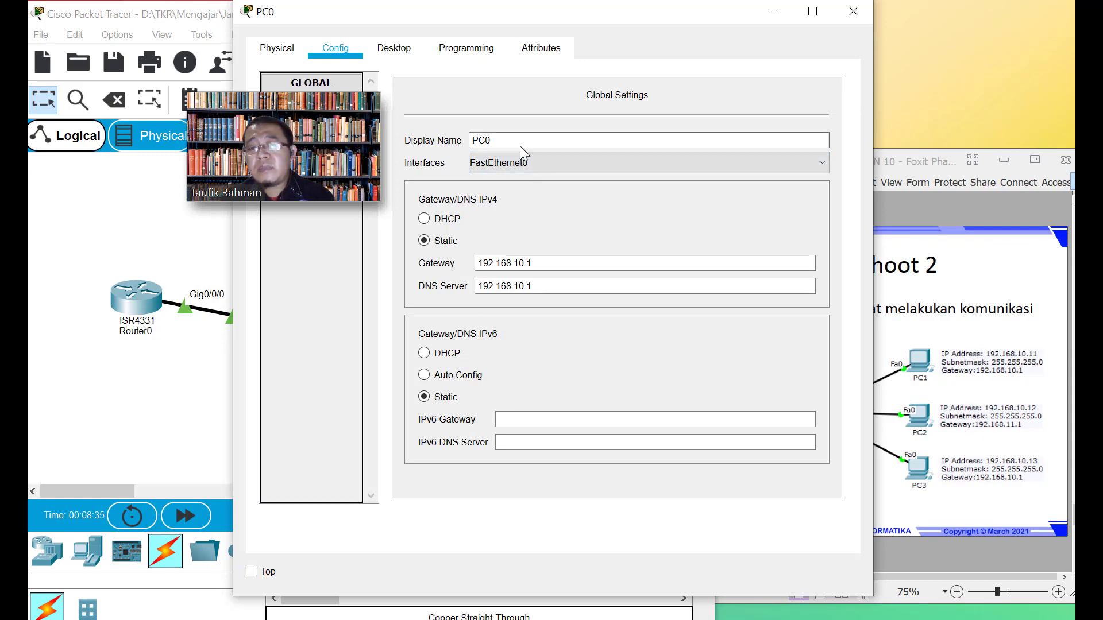
left_click(853, 12)
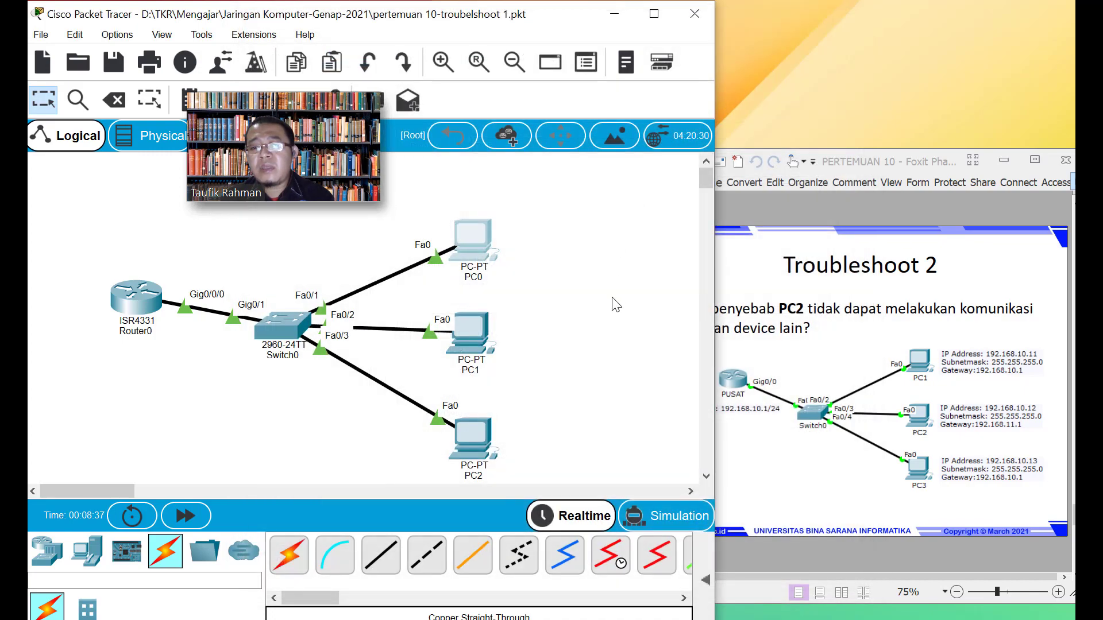
Change a digit to 1 in PC1's gateway and in the third octet of its DNS address
left_click(481, 345)
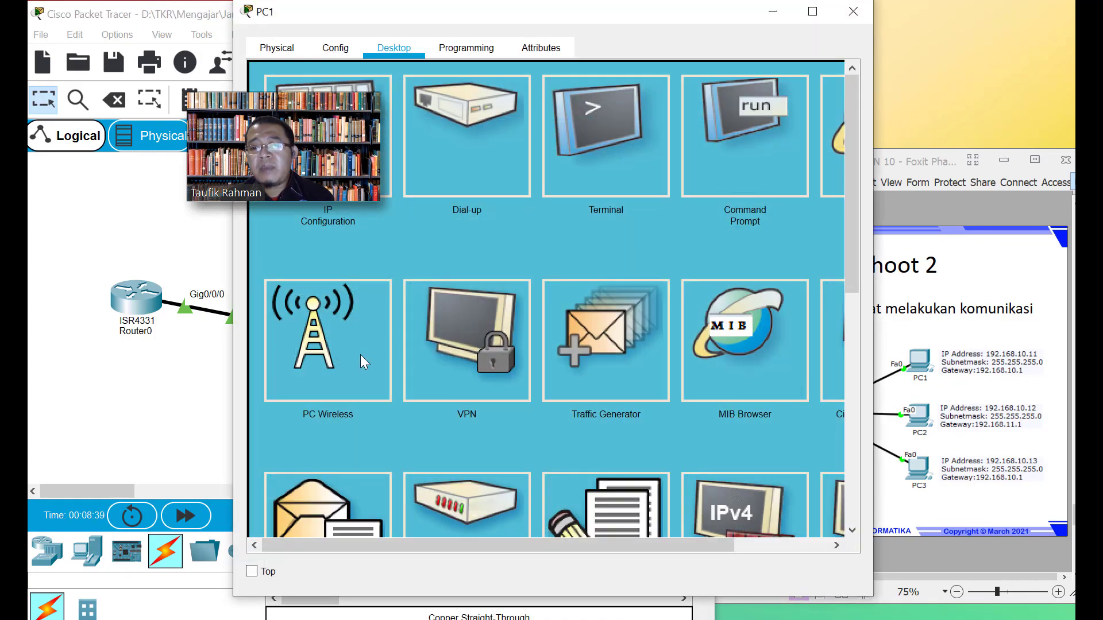
left_click(335, 47)
left_click(524, 264)
type("1")
left_click_drag(524, 286, 517, 284)
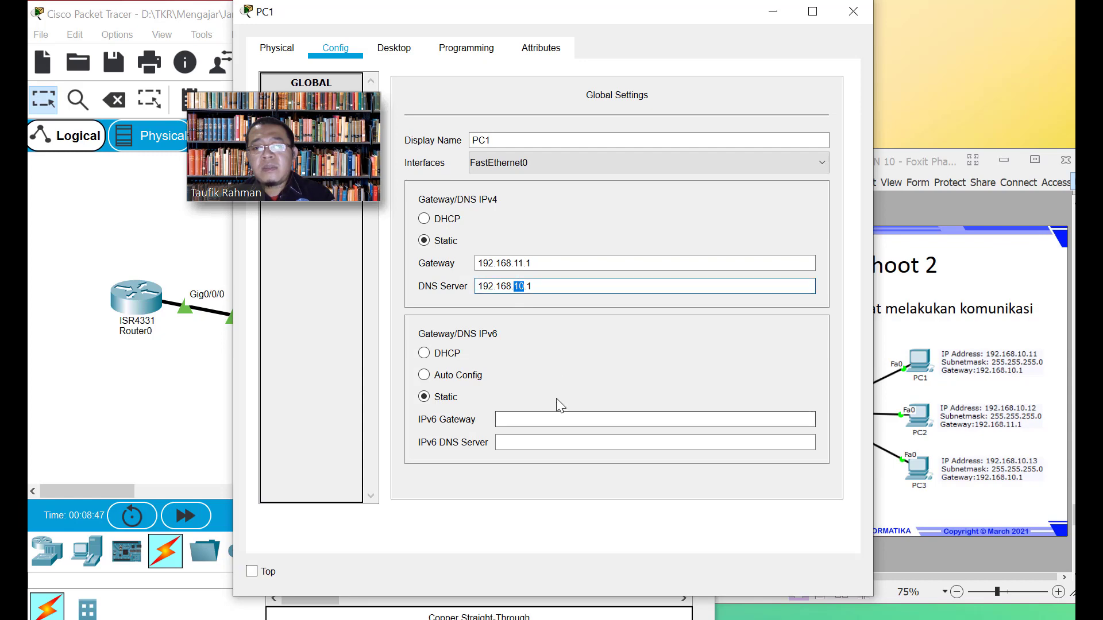
type("1")
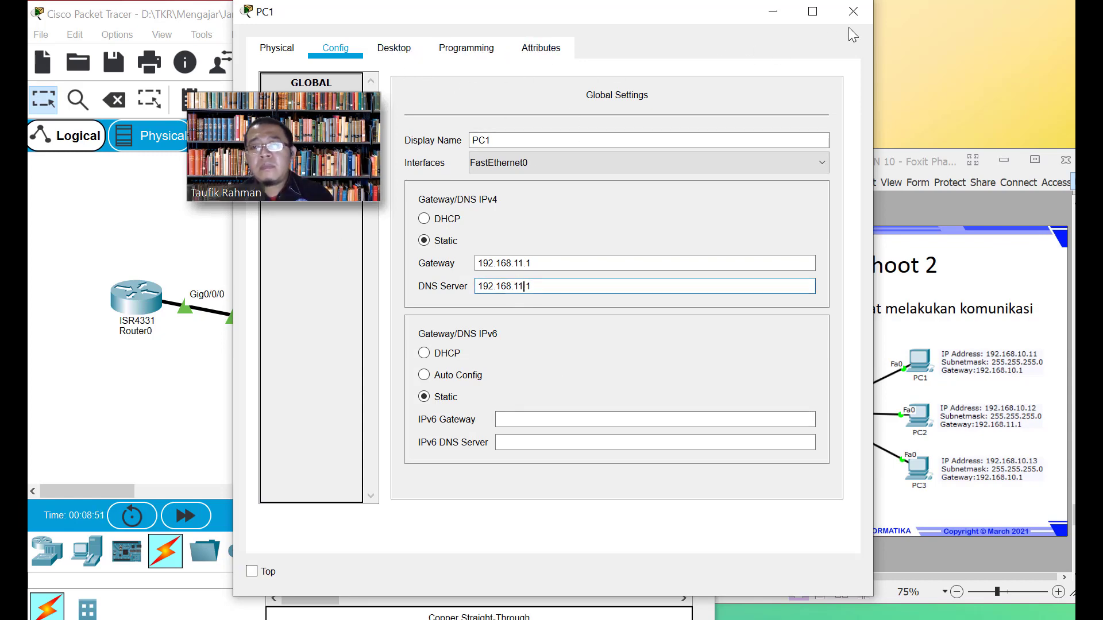
left_click(853, 11)
Correct PC2's IP address to 192.168.10.13 and close its window
left_click(485, 448)
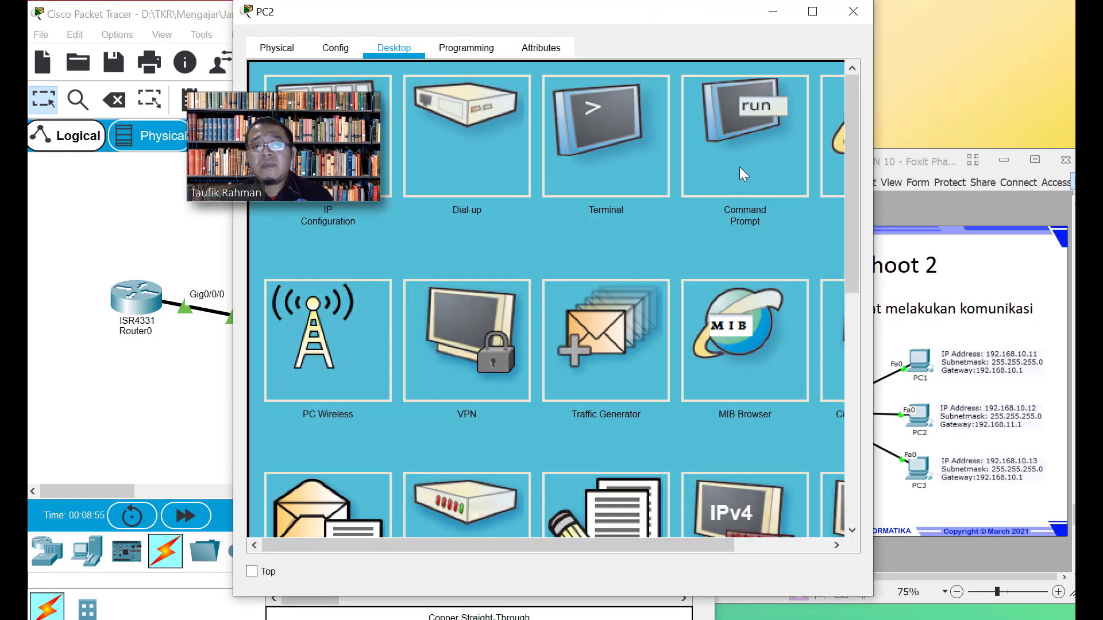
left_click(335, 48)
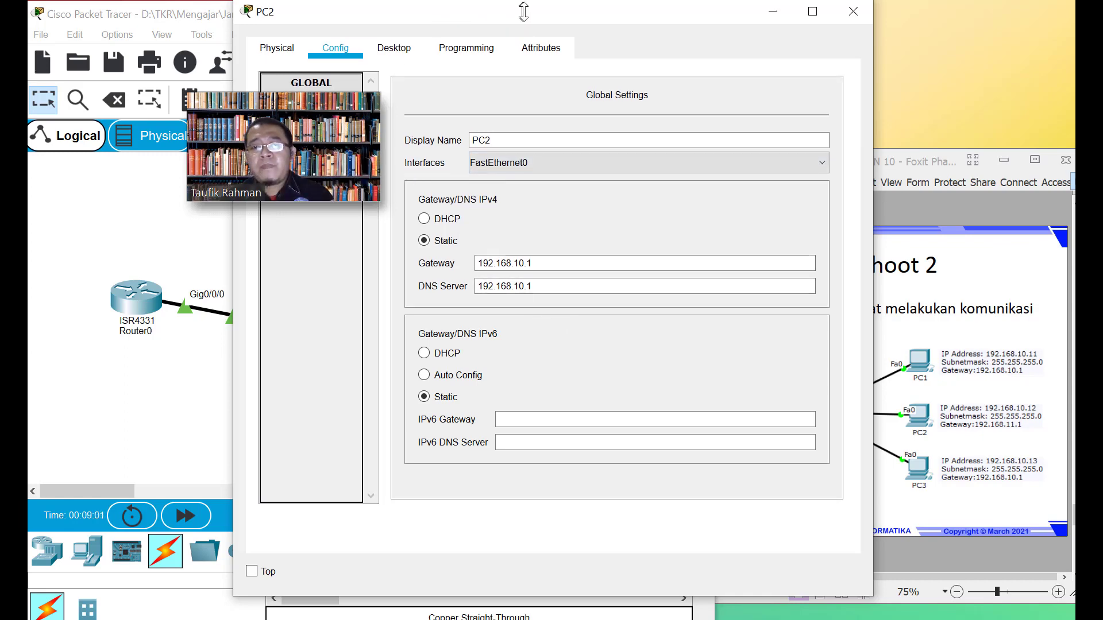
left_click_drag(509, 15, 597, 19)
left_click(408, 162)
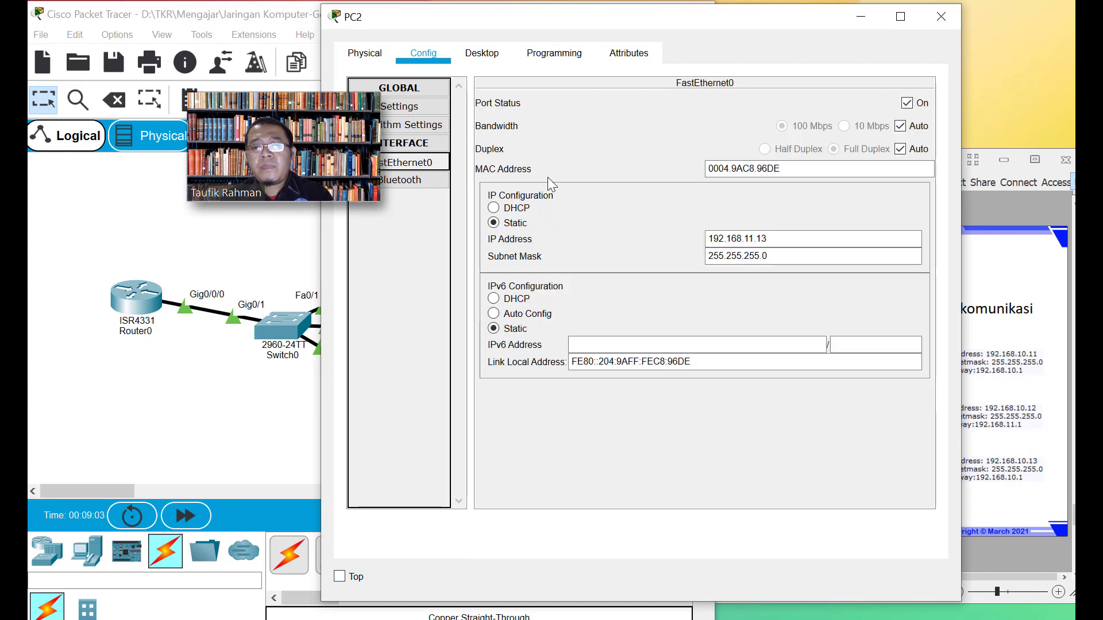
left_click(753, 239)
key("BackSpace")
type("0")
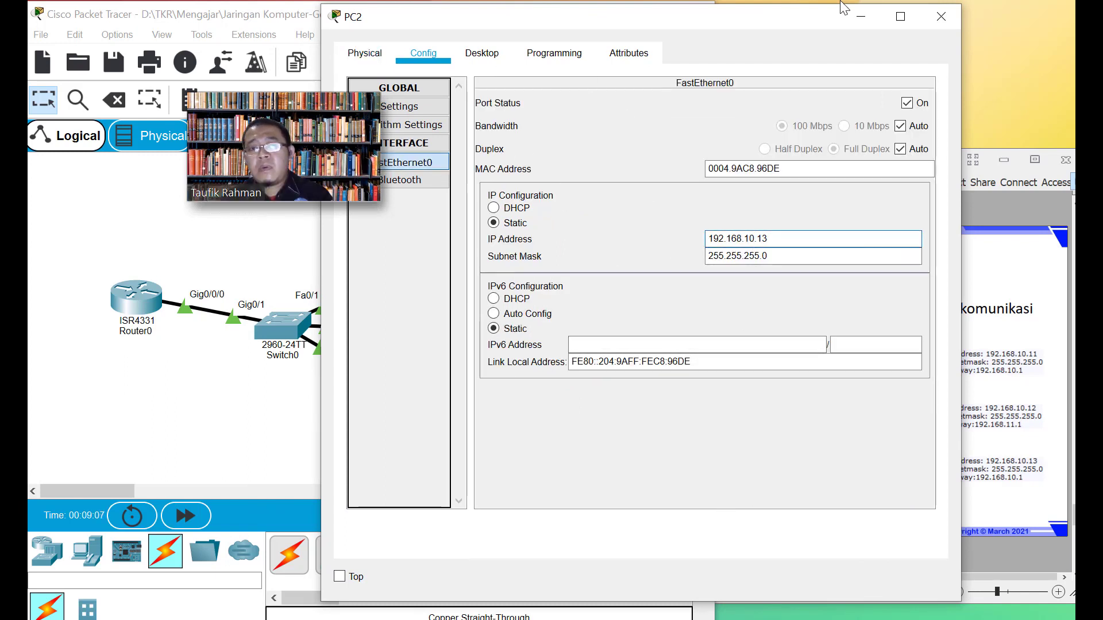
left_click(942, 15)
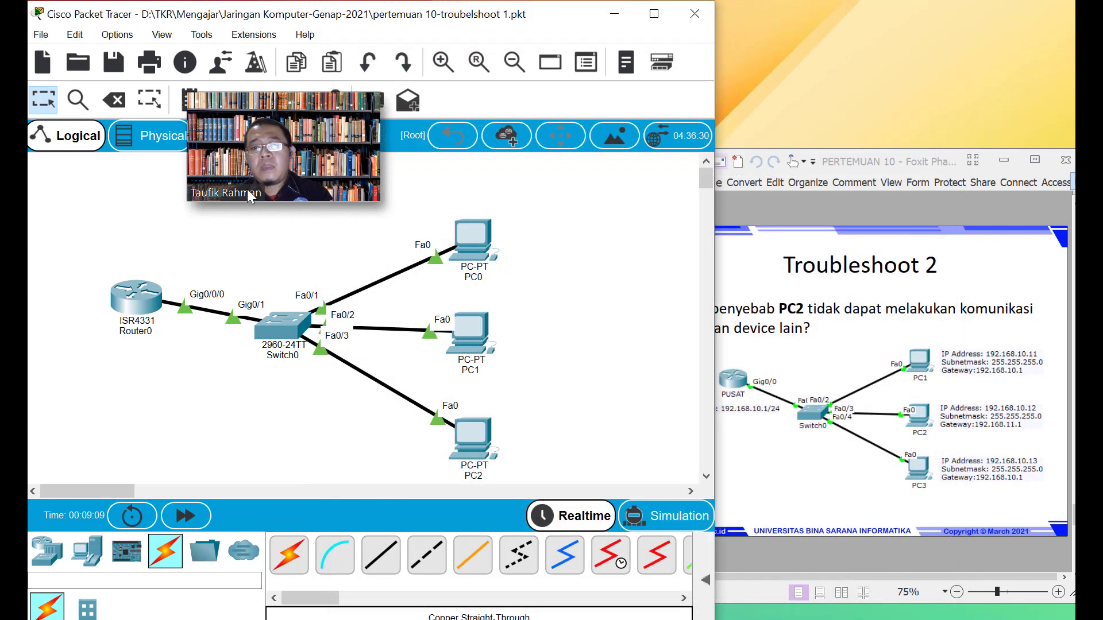
Save a copy as 'pertemuan 10-troubelshoot 2.pkt', changing the name's trailing 1 to 2
left_click(41, 35)
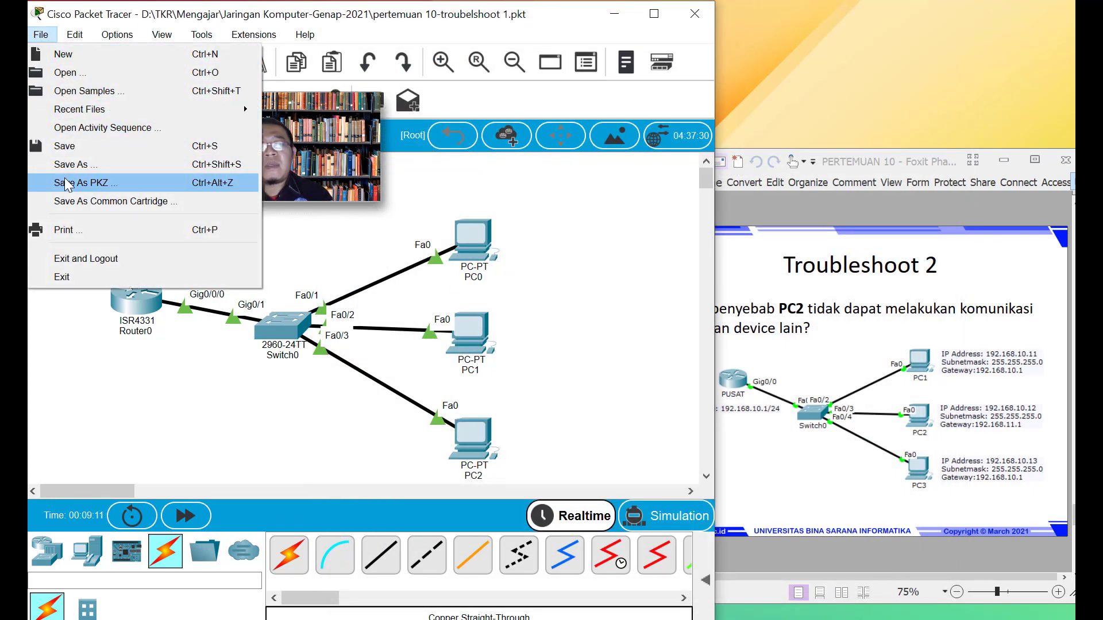
left_click(72, 164)
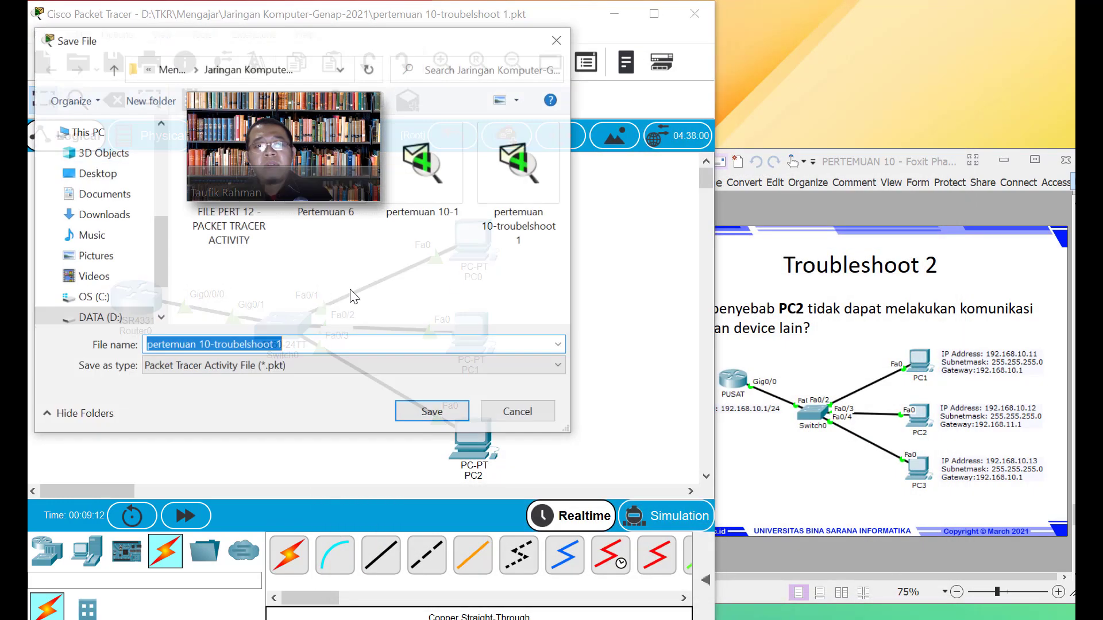
left_click(303, 346)
key("BackSpace")
type("2")
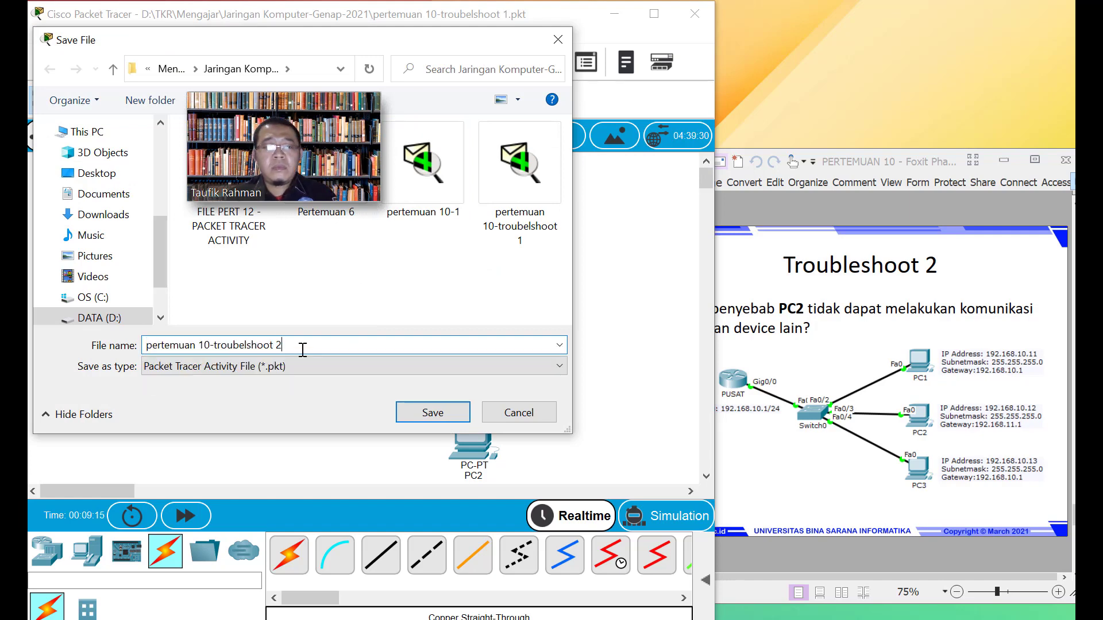
left_click(415, 416)
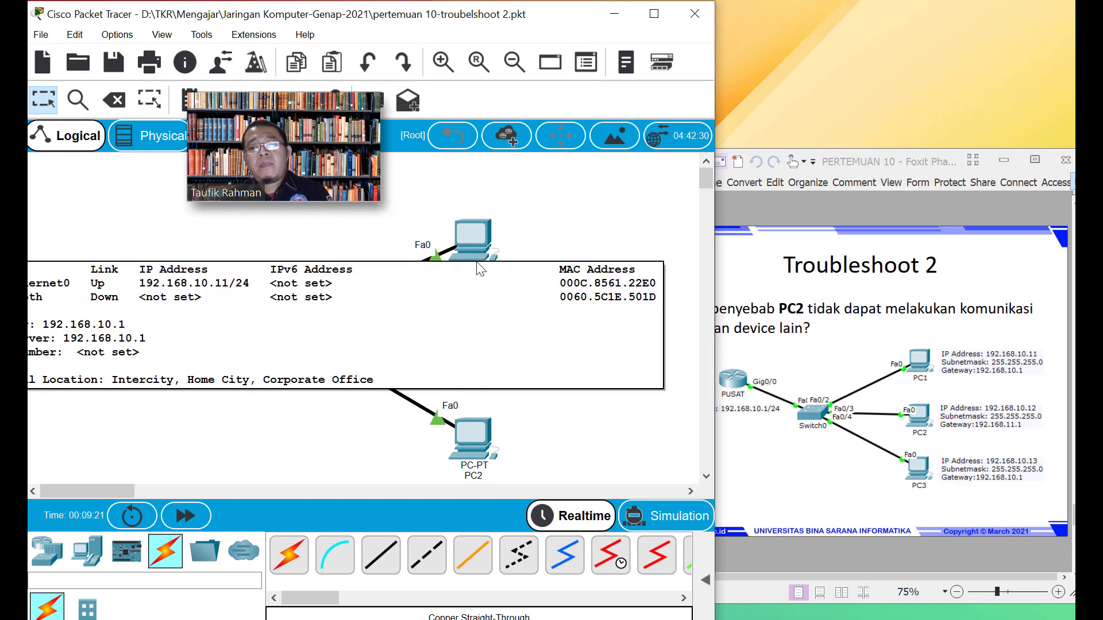
Ping the router at 192.168.10.1 from PC0's Command Prompt
left_click(471, 243)
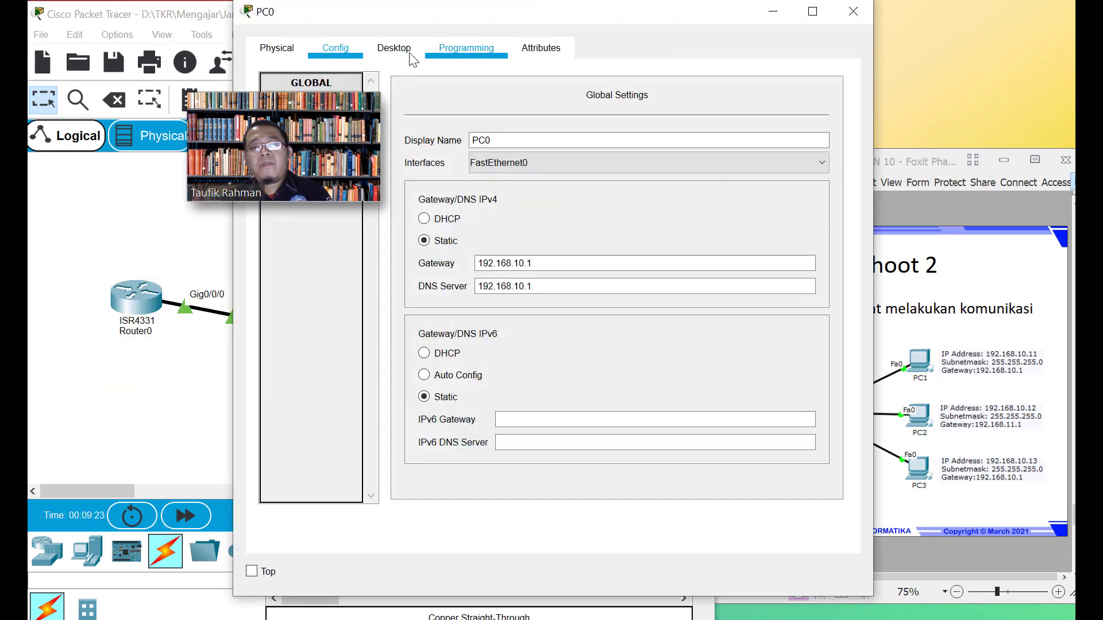
left_click(394, 48)
left_click(738, 186)
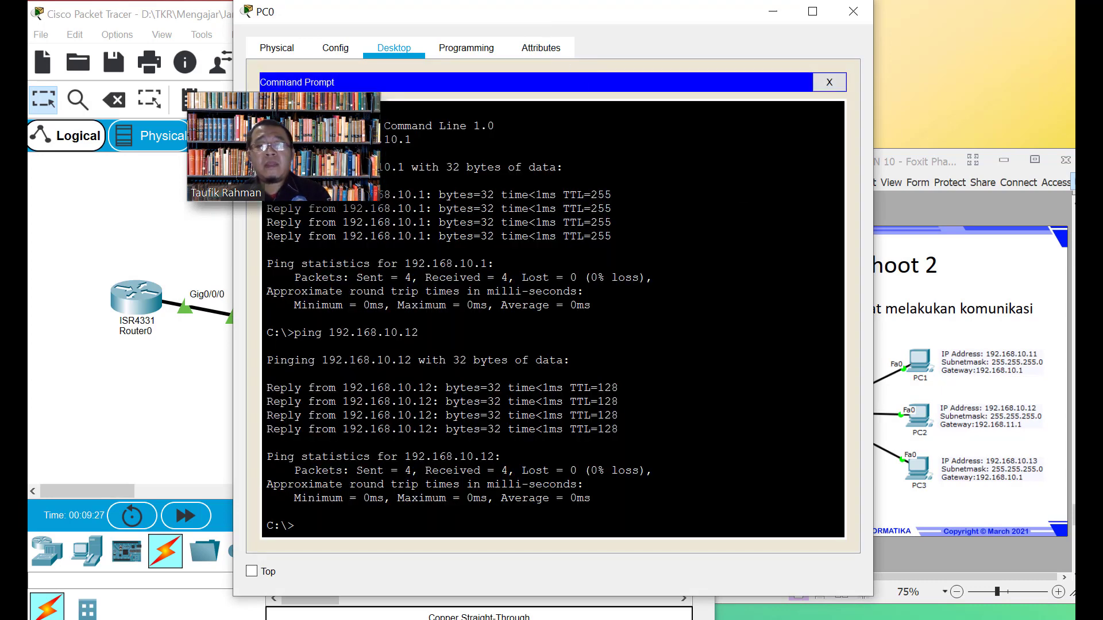
key("Up")
key("BackSpace")
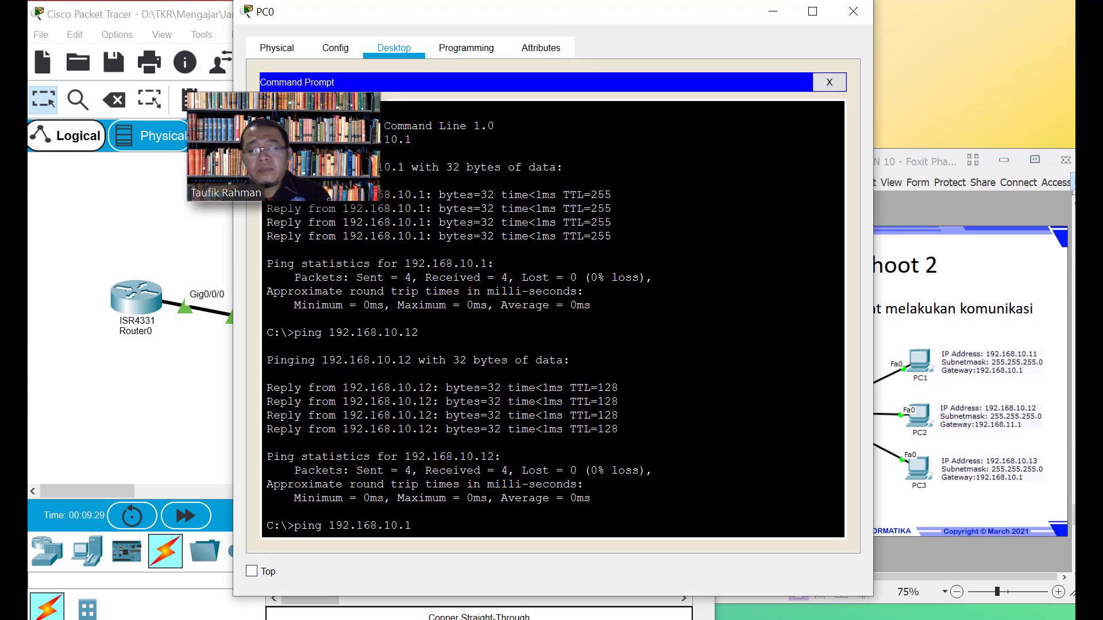
key("Return")
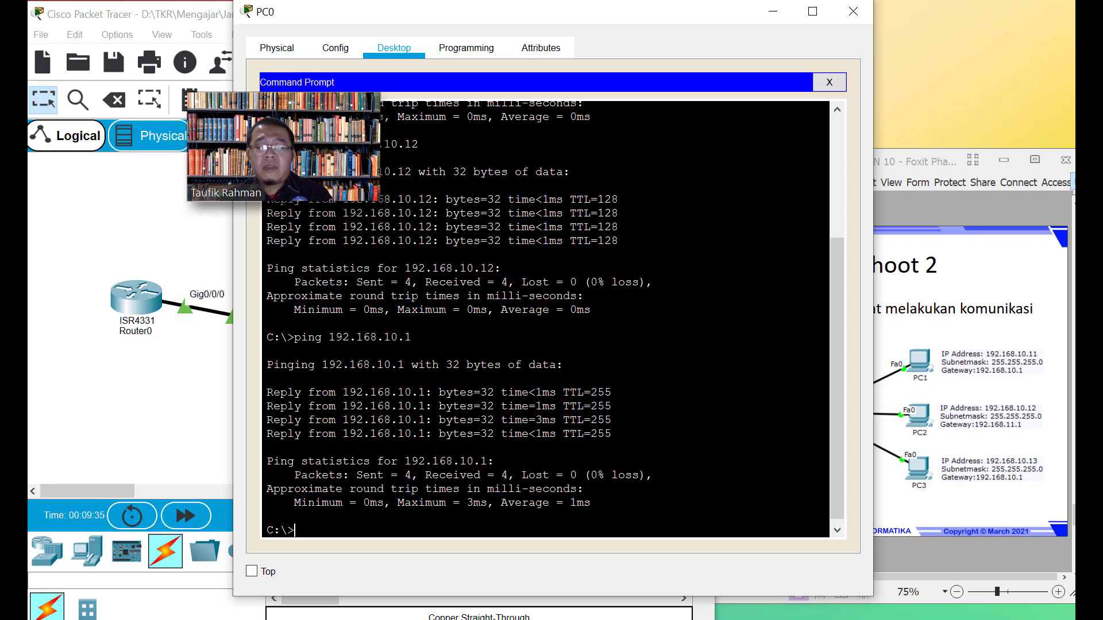
left_click(854, 12)
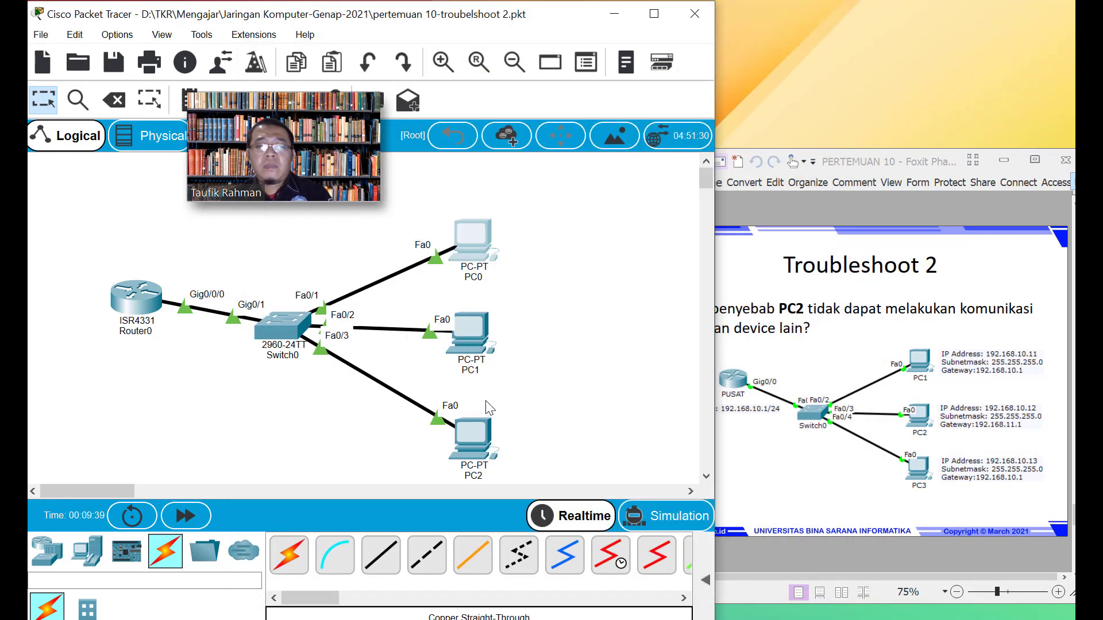
Ping 192.168.10.1 from PC1 and confirm 0% loss
left_click(466, 334)
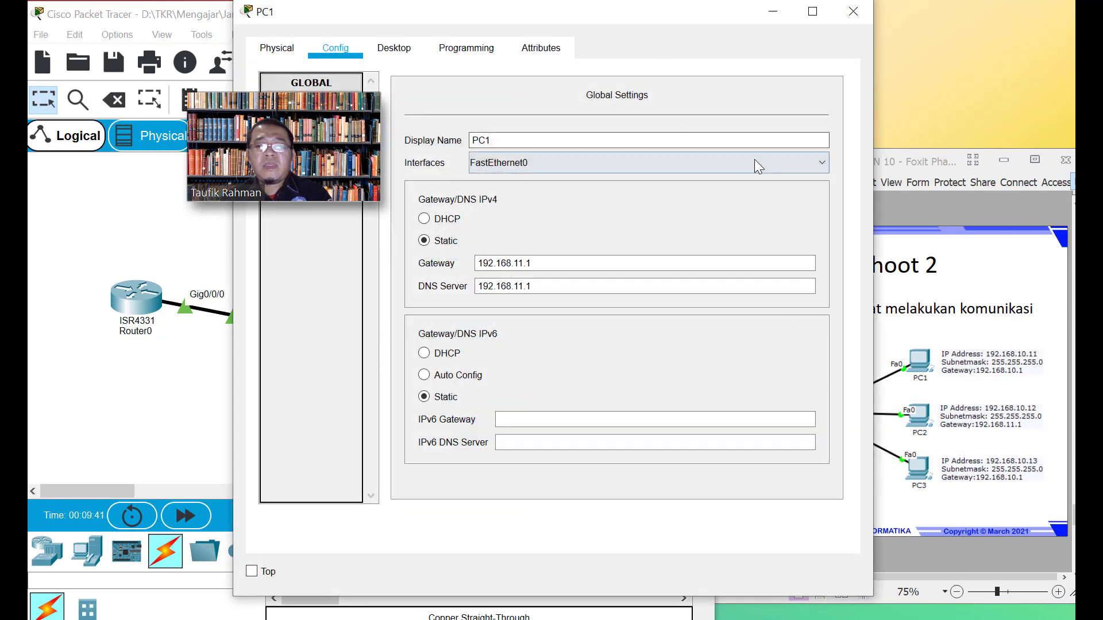
mouse_move(595, 23)
left_mouse_down()
mouse_move(417, 60)
mouse_move(449, 37)
mouse_move(588, 29)
left_mouse_up()
left_click(399, 64)
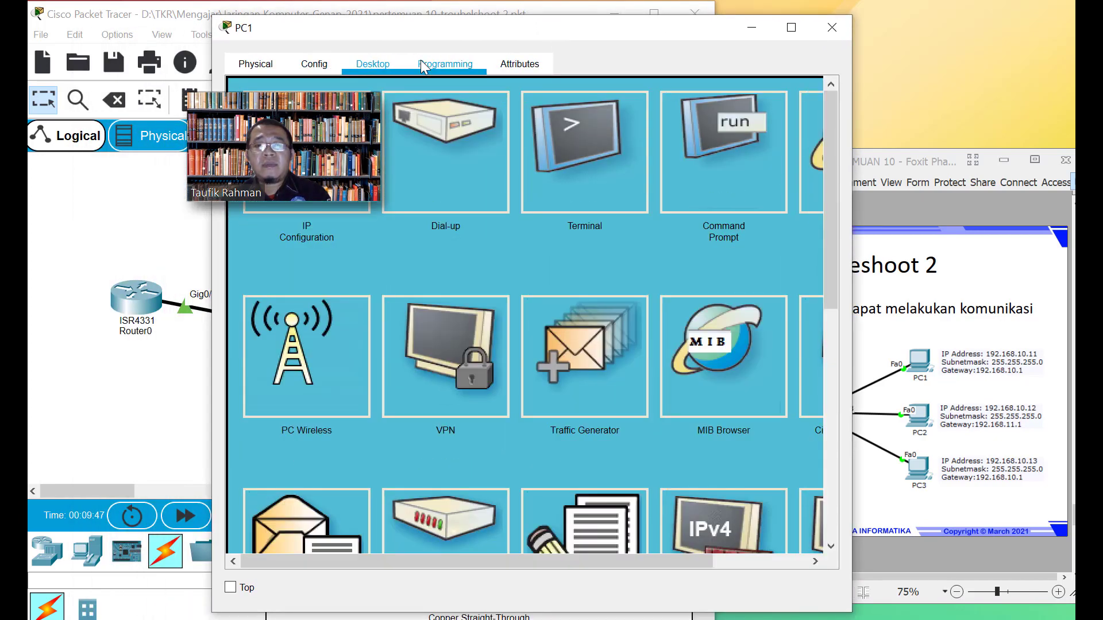
left_click(702, 154)
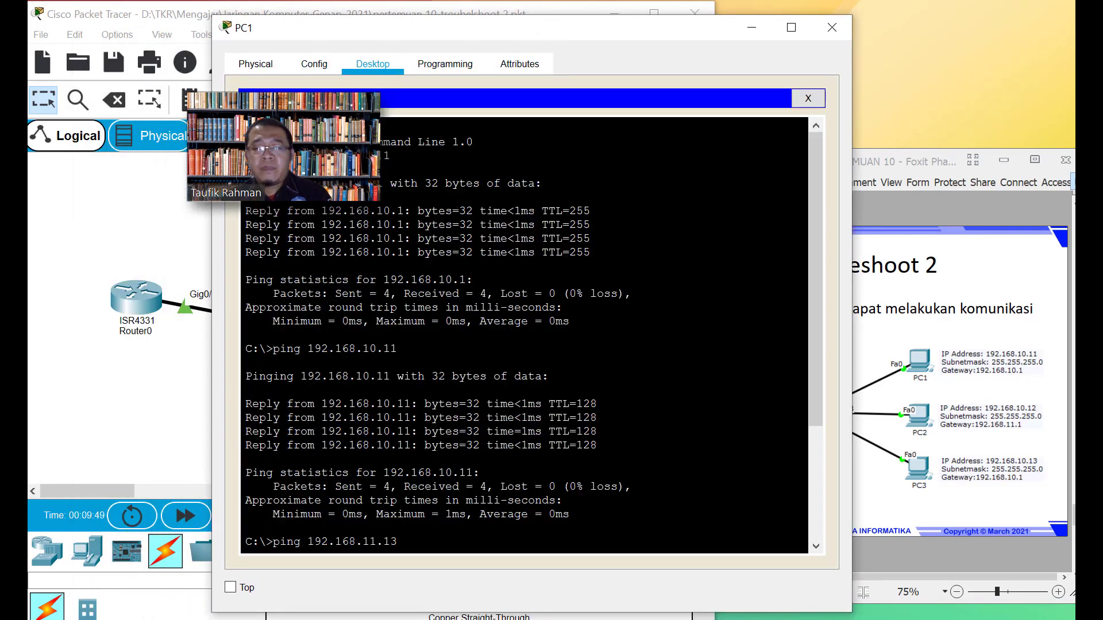
key("Up")
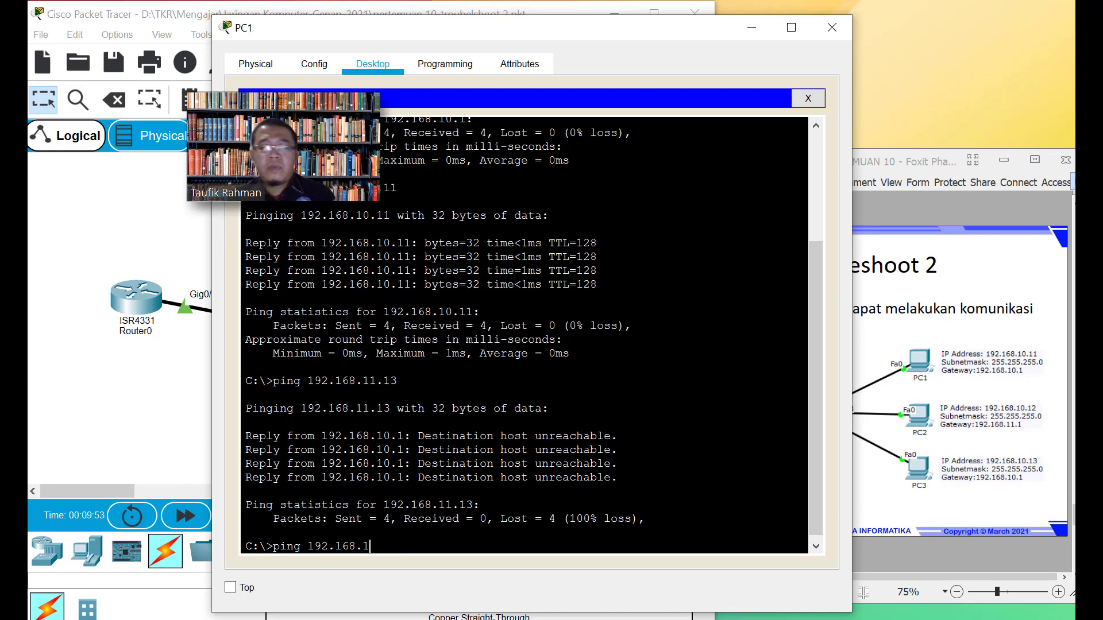
type("10.1")
key("Return")
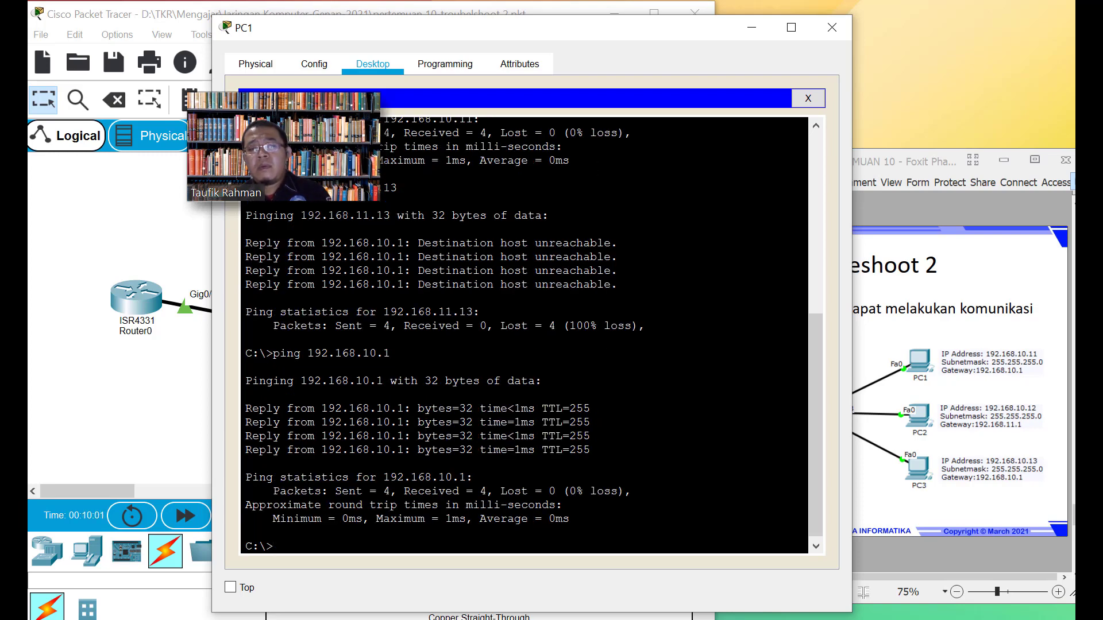
left_click(829, 30)
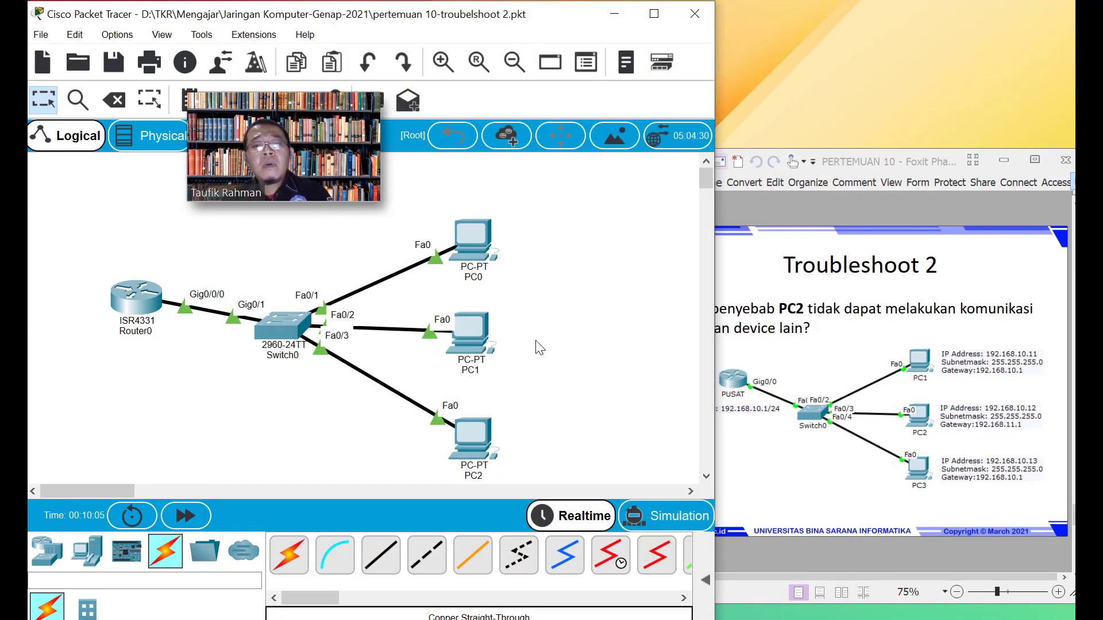
mouse_move(468, 338)
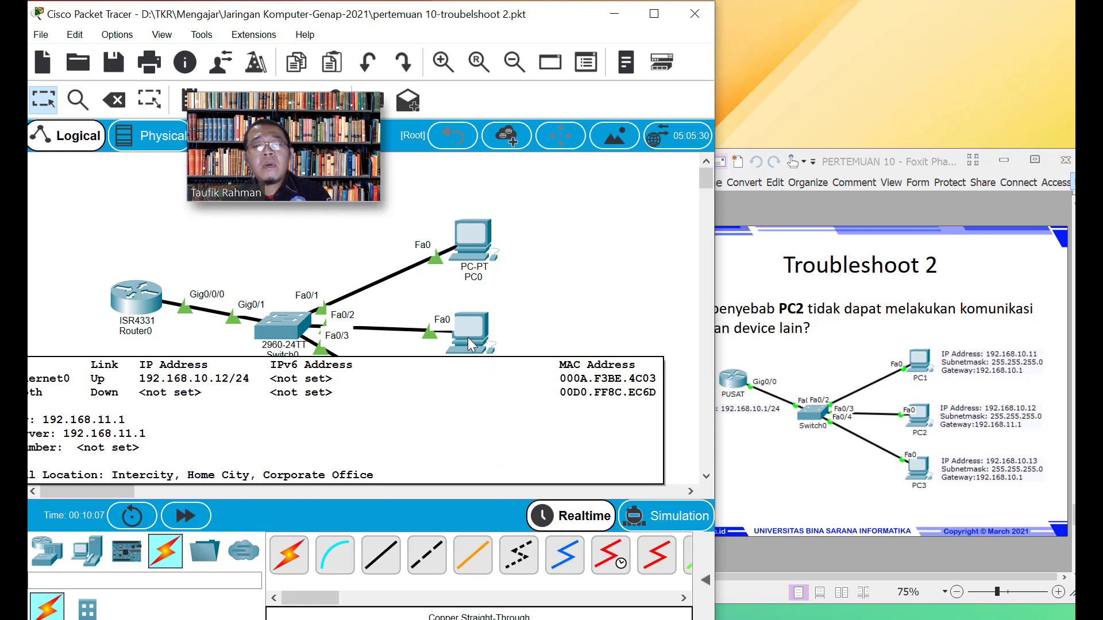
left_click(468, 336)
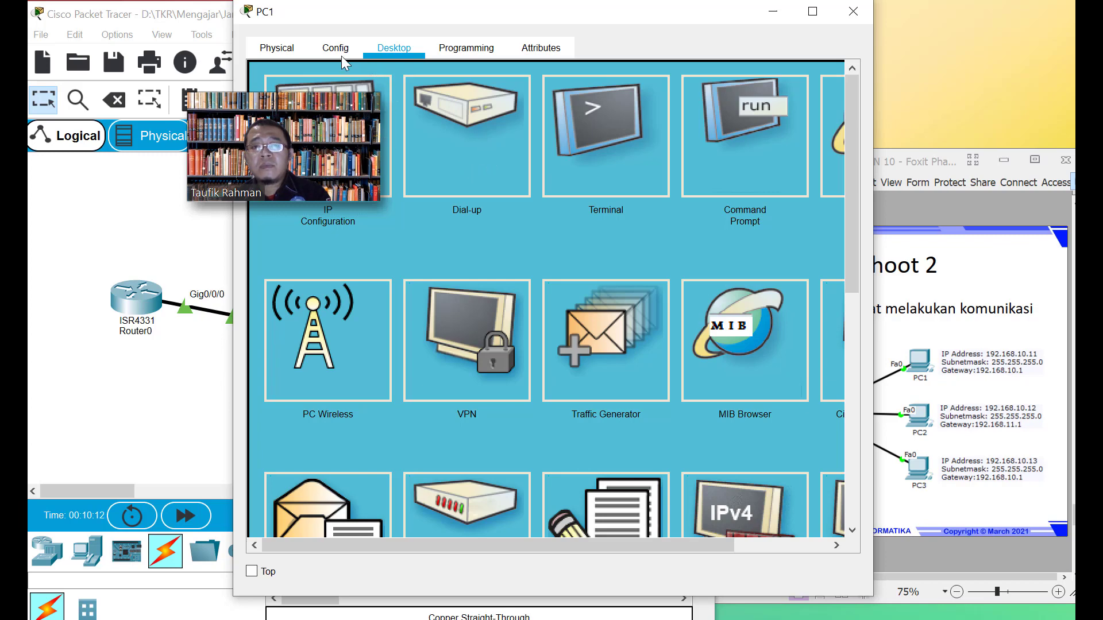
left_click(310, 53)
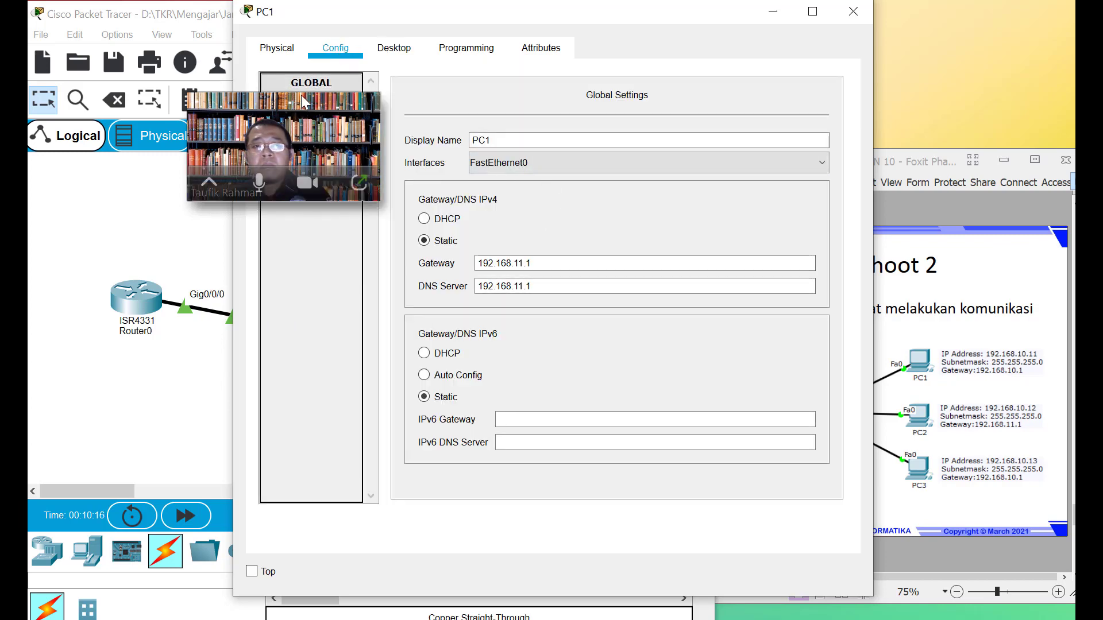
left_click_drag(271, 123, 138, 75)
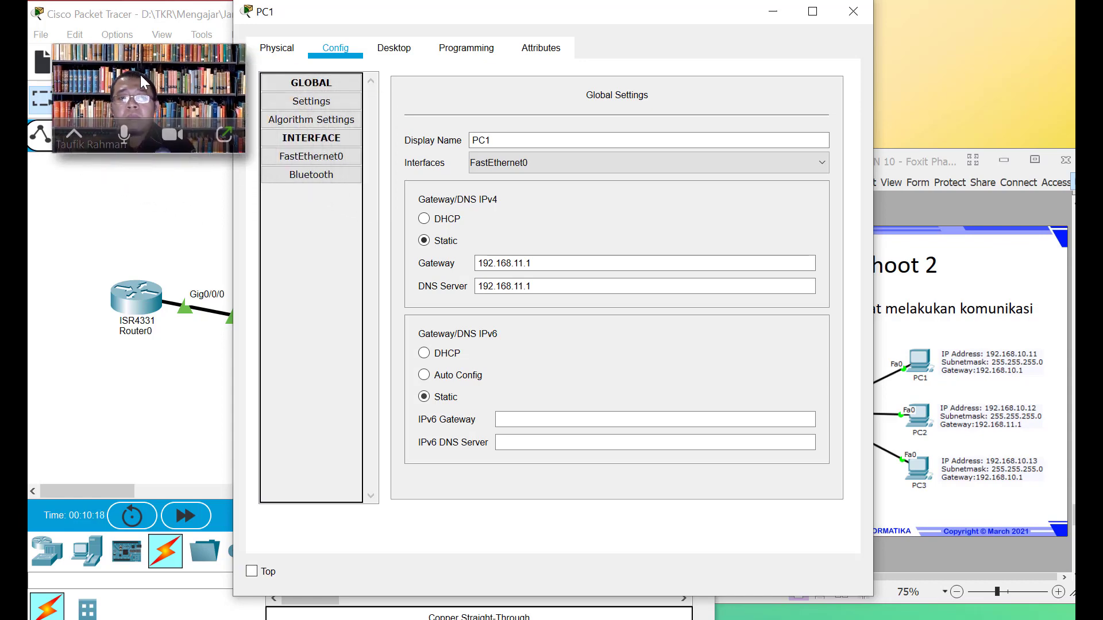
left_click(305, 157)
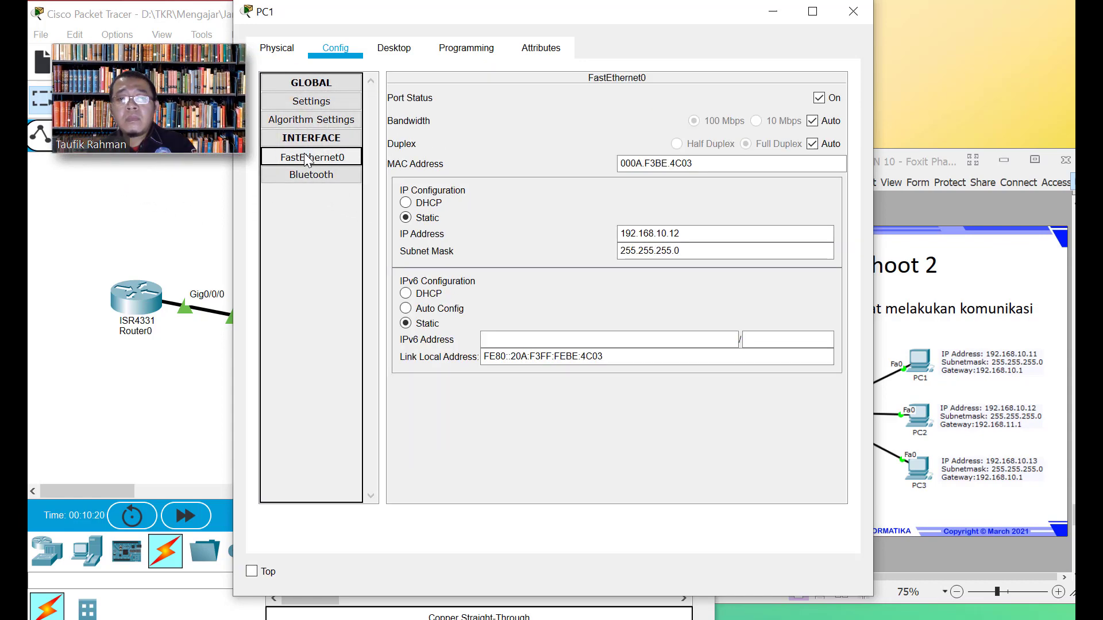
left_click(854, 17)
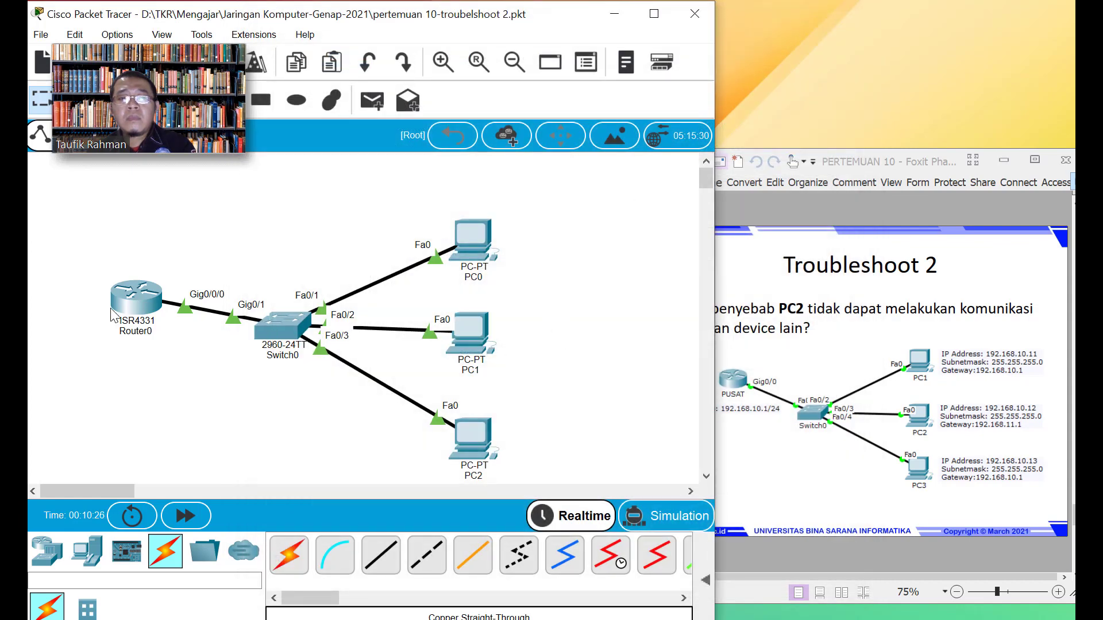
Rerun ping 192.168.10.1 from PC2's Command Prompt and confirm 0% loss
mouse_move(132, 308)
left_click(14, 423)
left_click(13, 422)
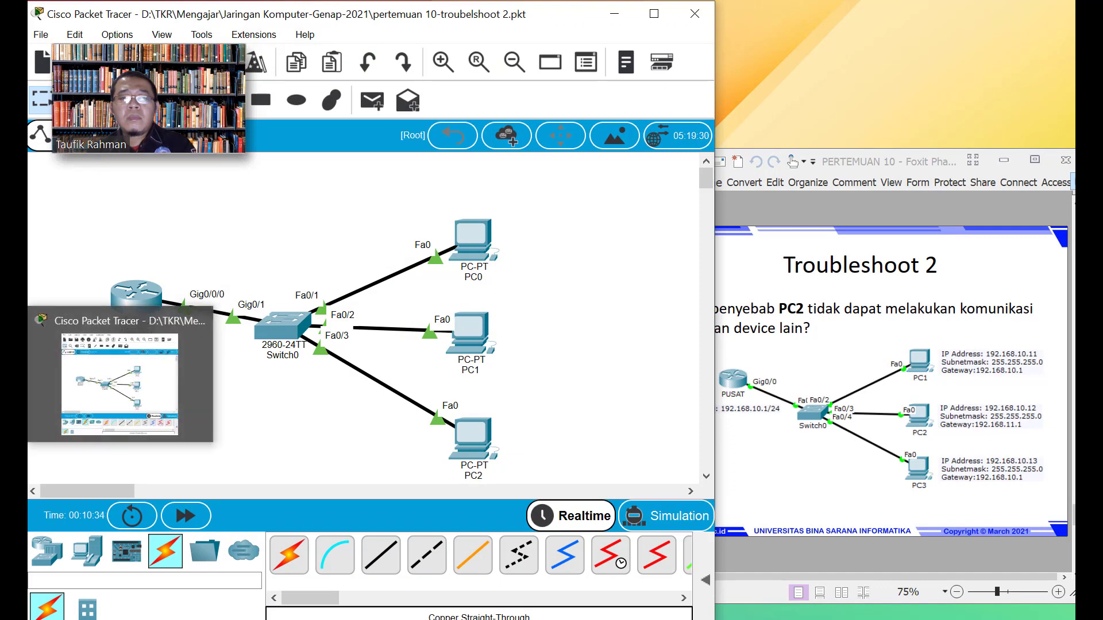
left_click(466, 440)
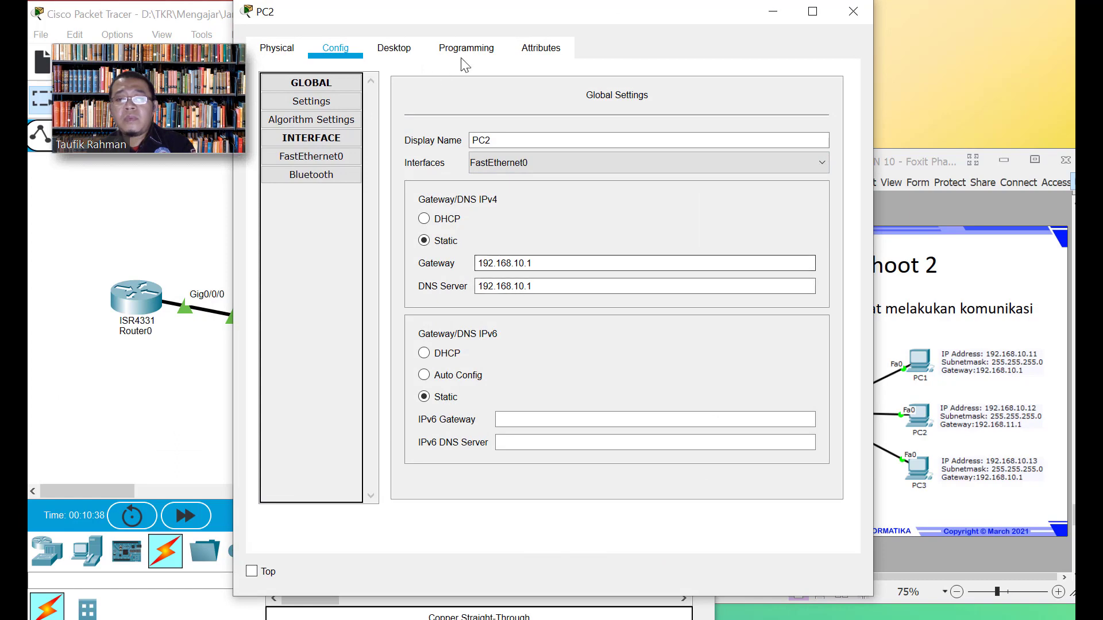
left_click(410, 57)
left_click(773, 121)
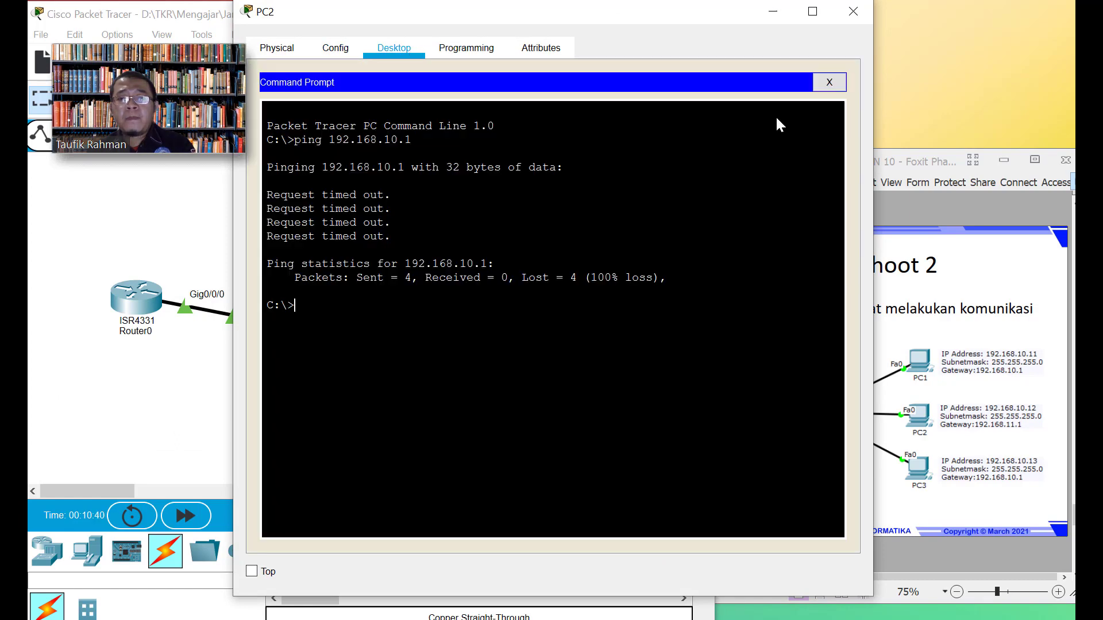
key("Up")
key("Return")
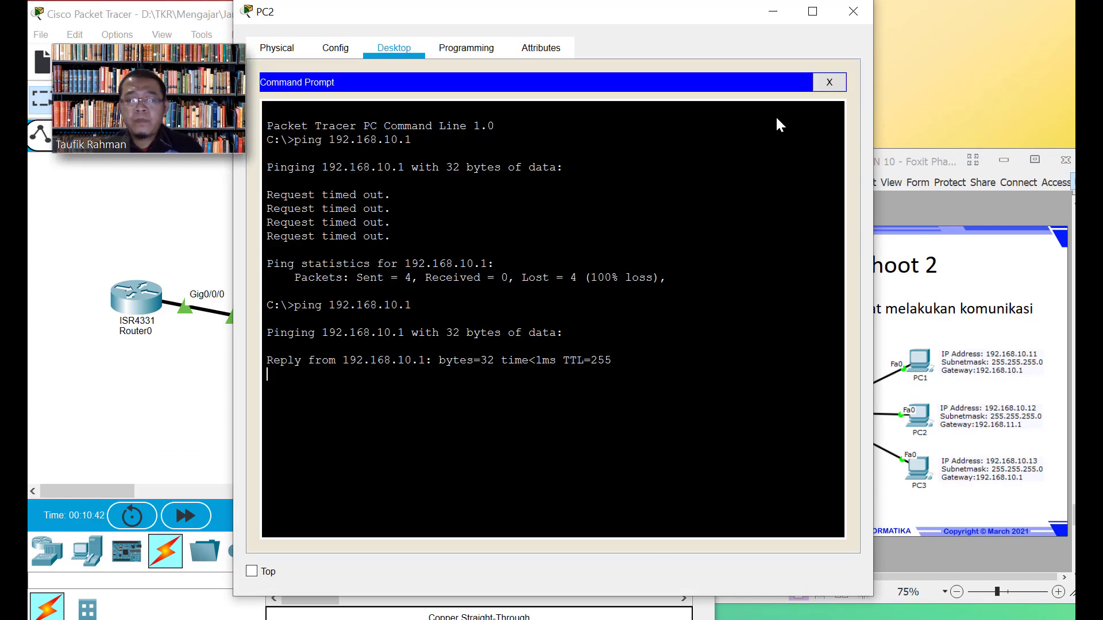
left_click(852, 12)
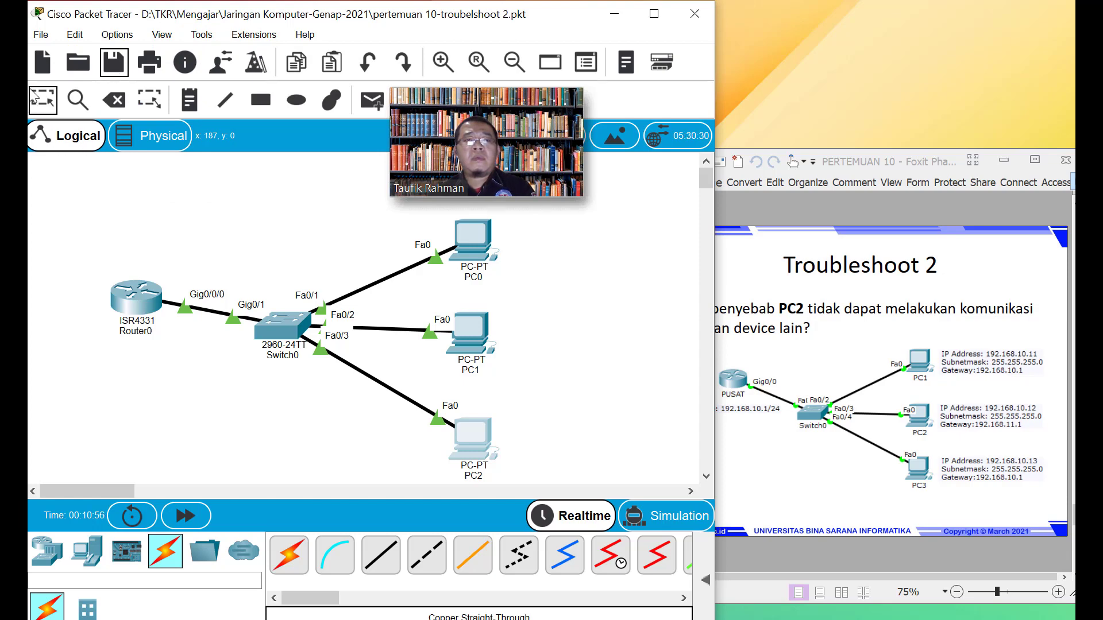
Check PC1's FastEthernet0 IP address settings
left_click(41, 36)
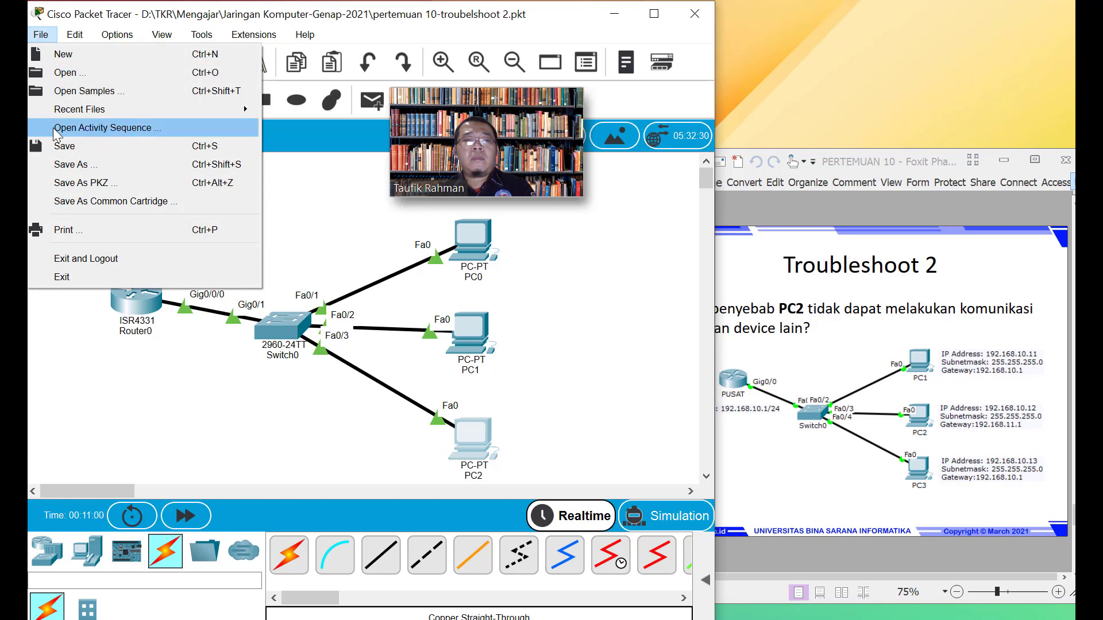
left_click(568, 331)
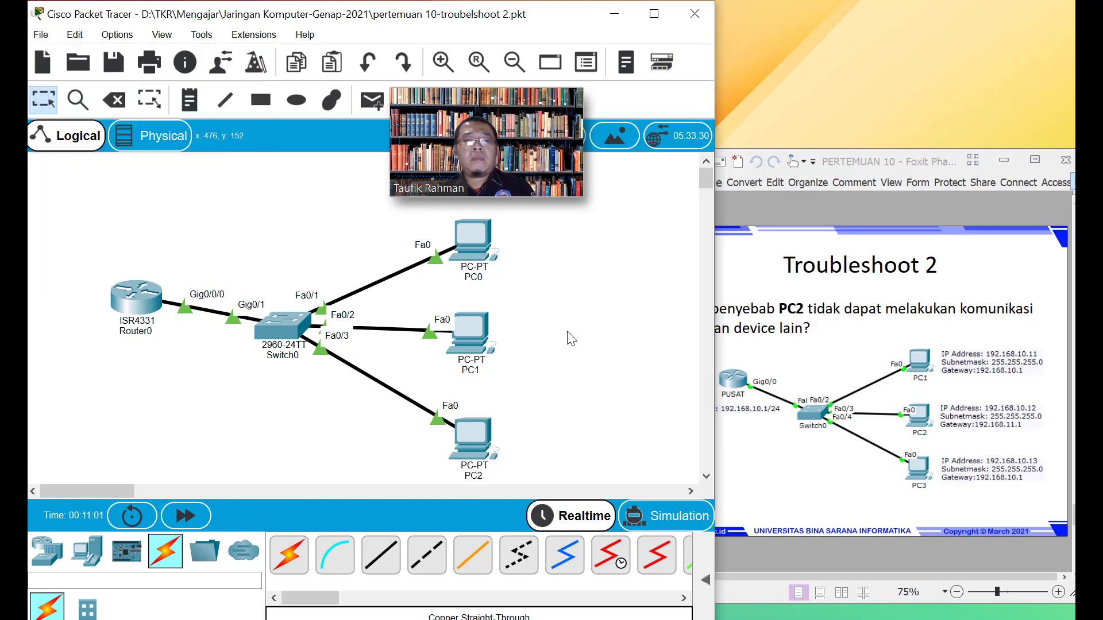
left_click(472, 343)
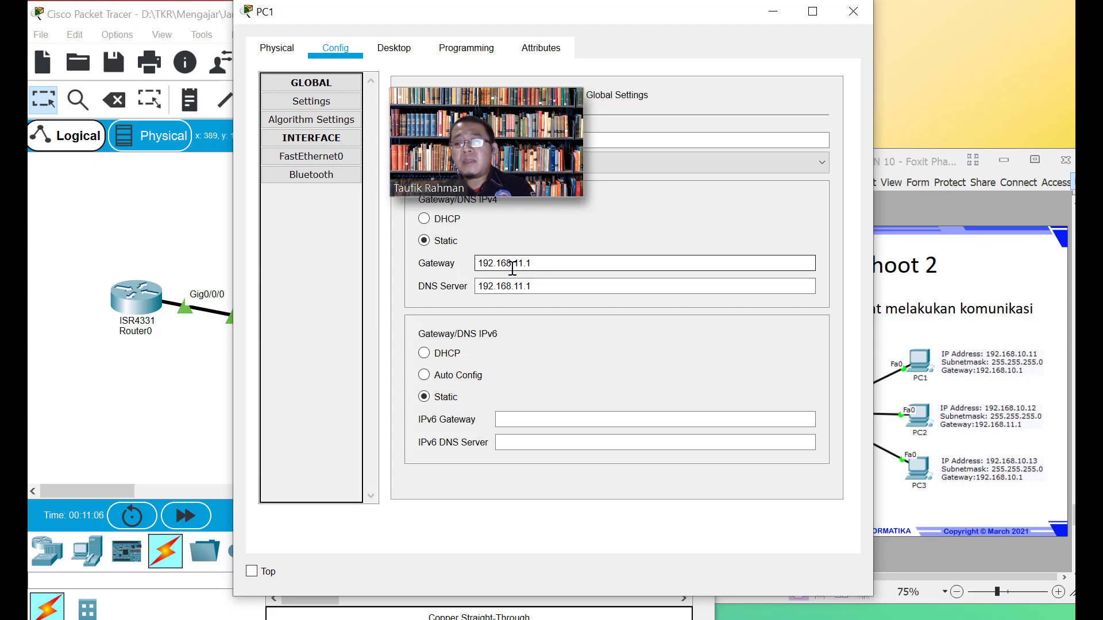
left_click(332, 155)
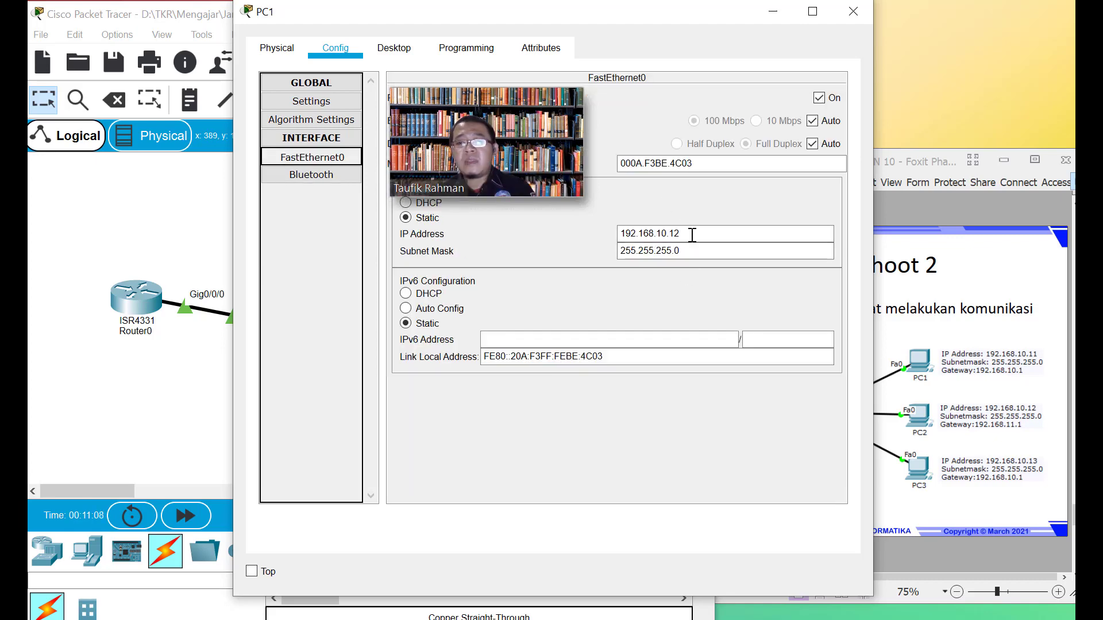
From PC1, ping 192.168.10.11 and then the router at 192.168.10.1
left_click(394, 48)
left_click(741, 156)
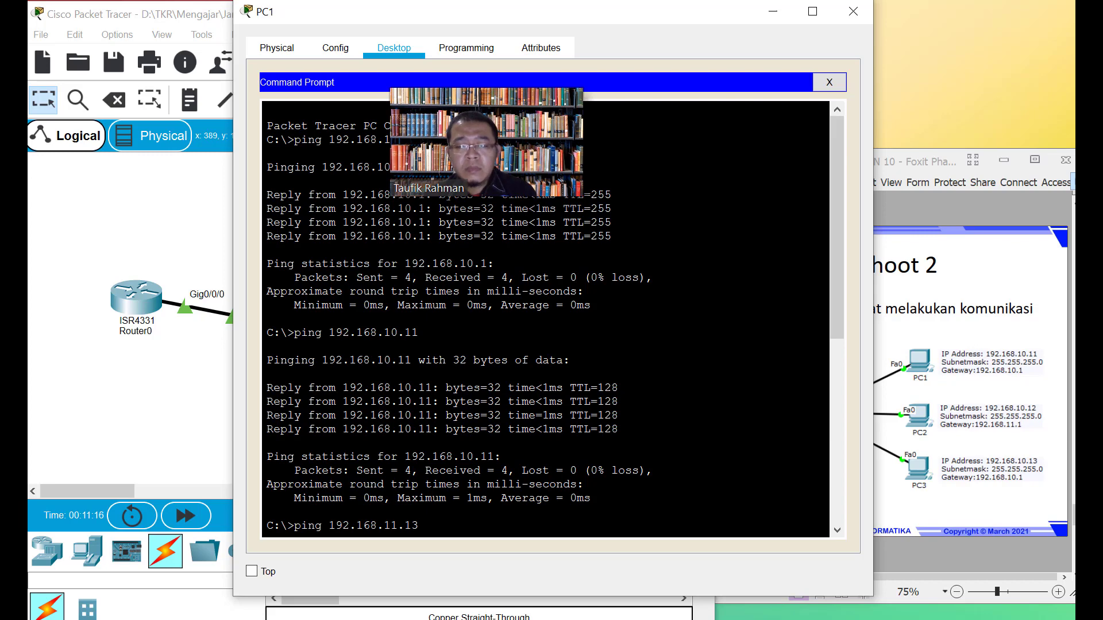
scroll(546, 318, "down", 5)
scroll(546, 319, "down", 4)
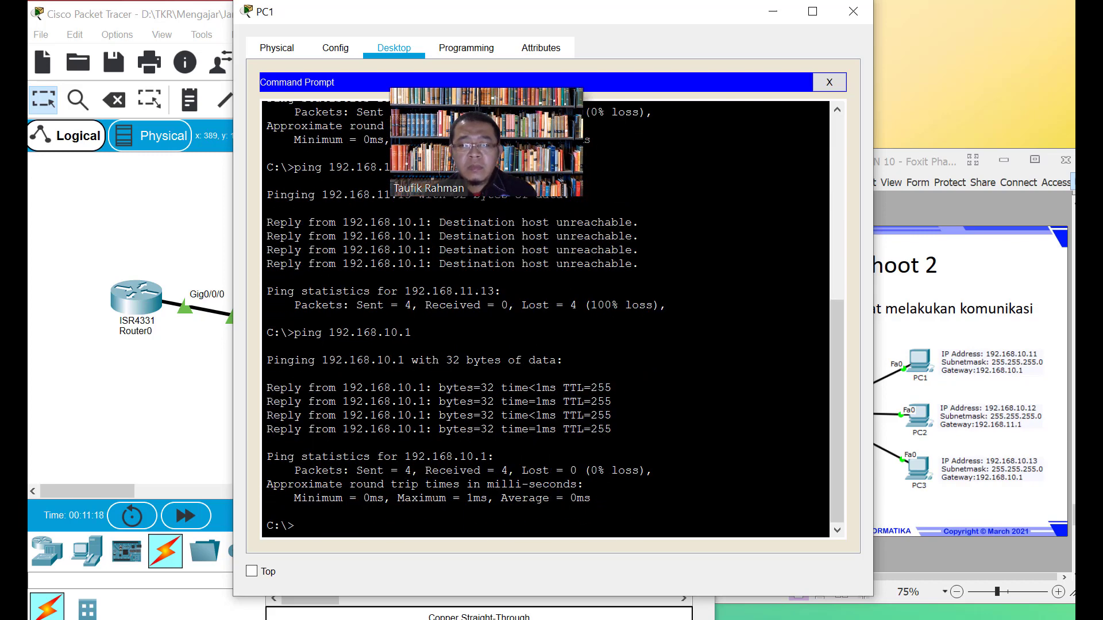
key("Up")
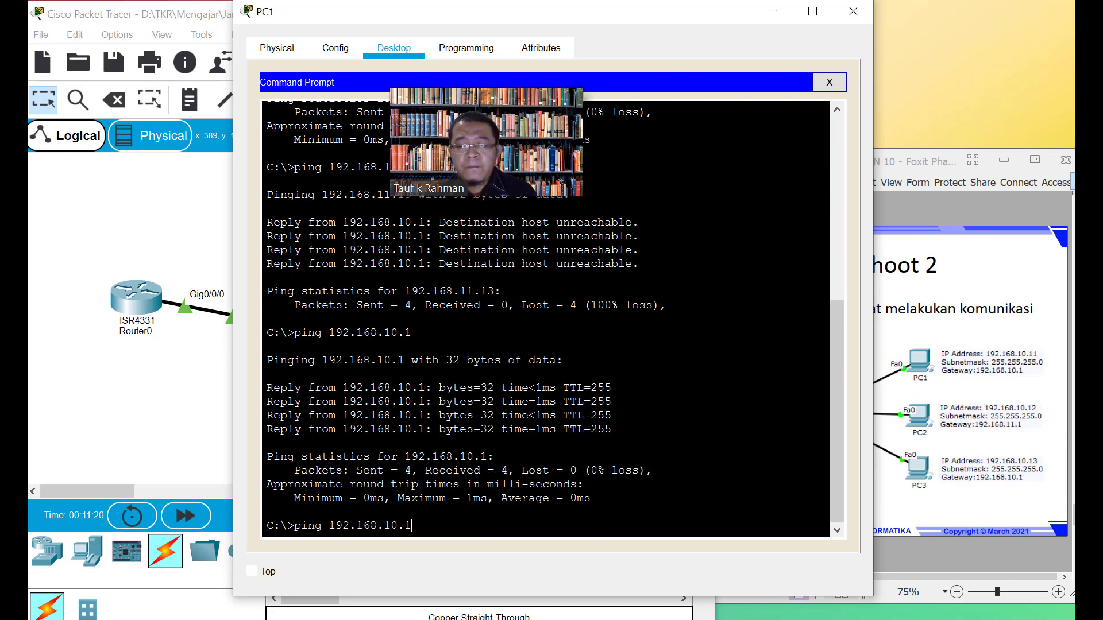
key("BackSpace")
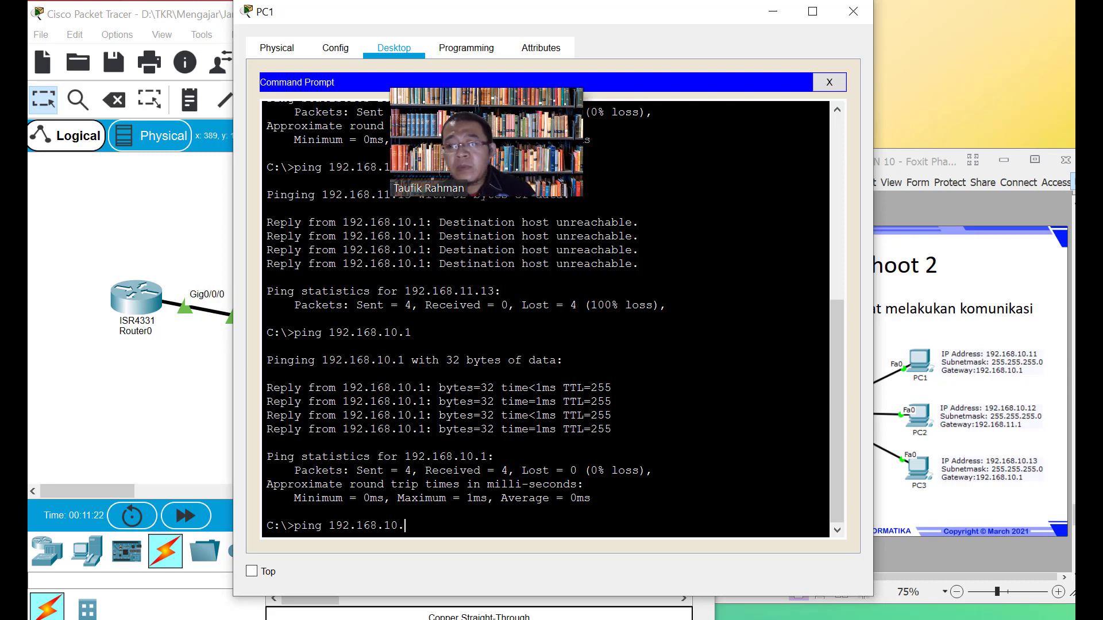
type("11")
key("Return")
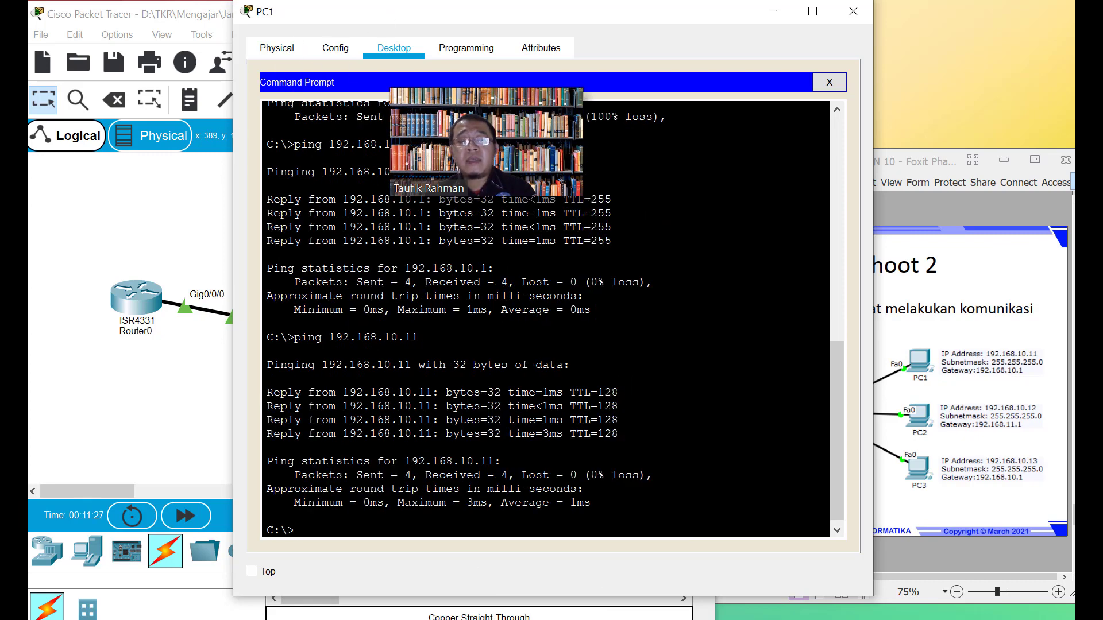
key("Up")
key("BackSpace")
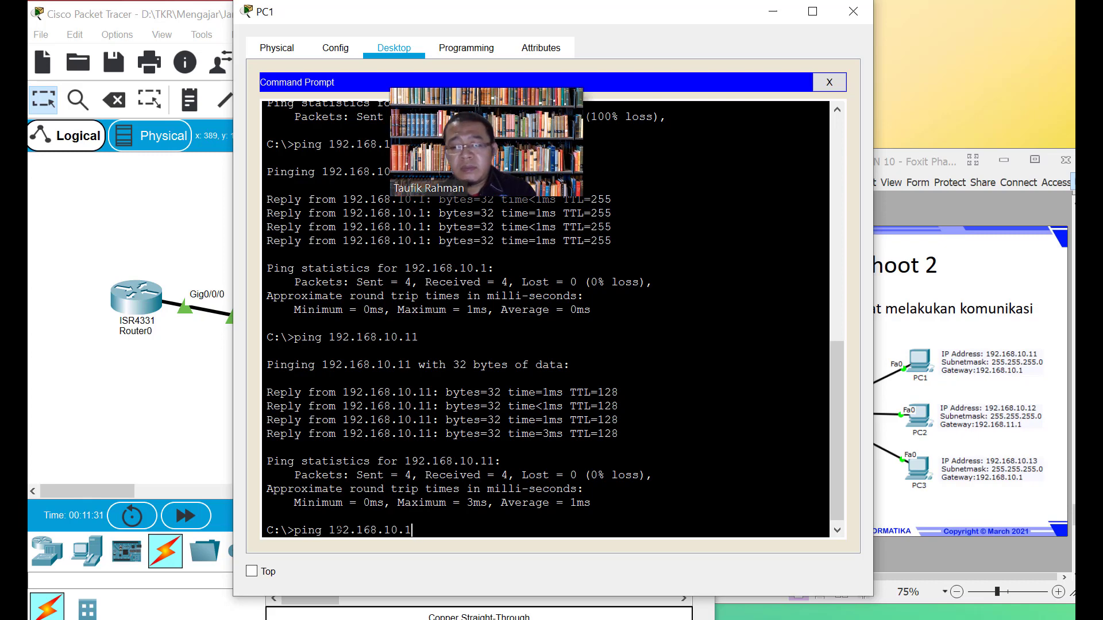
key("Return")
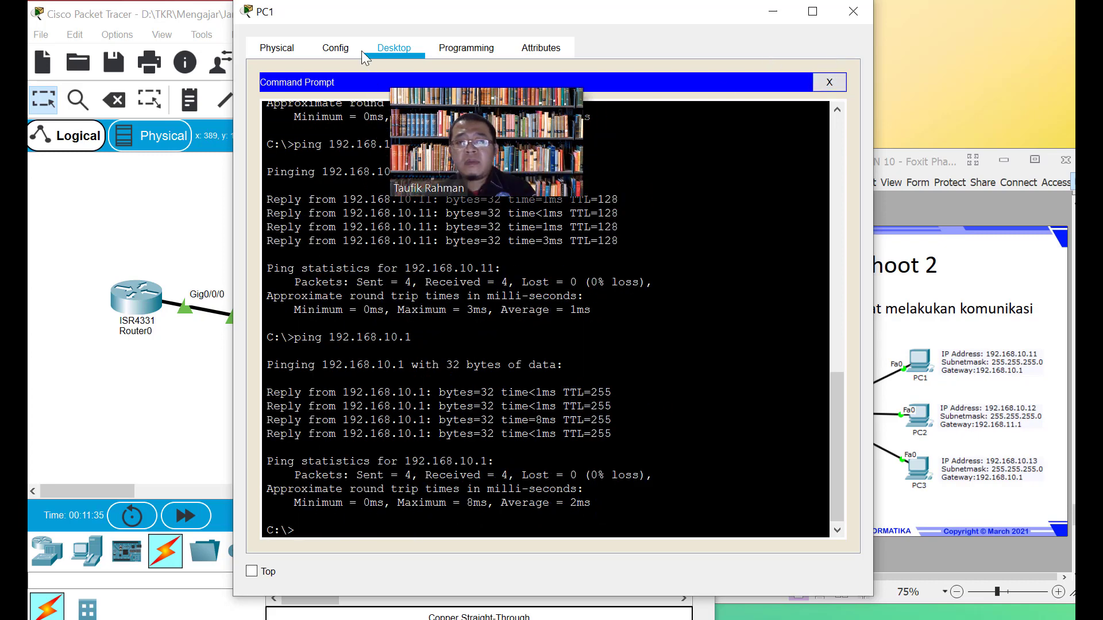
Review PC1's Physical view and its Bluetooth and FastEthernet0 interface settings
left_click(321, 50)
left_click(276, 49)
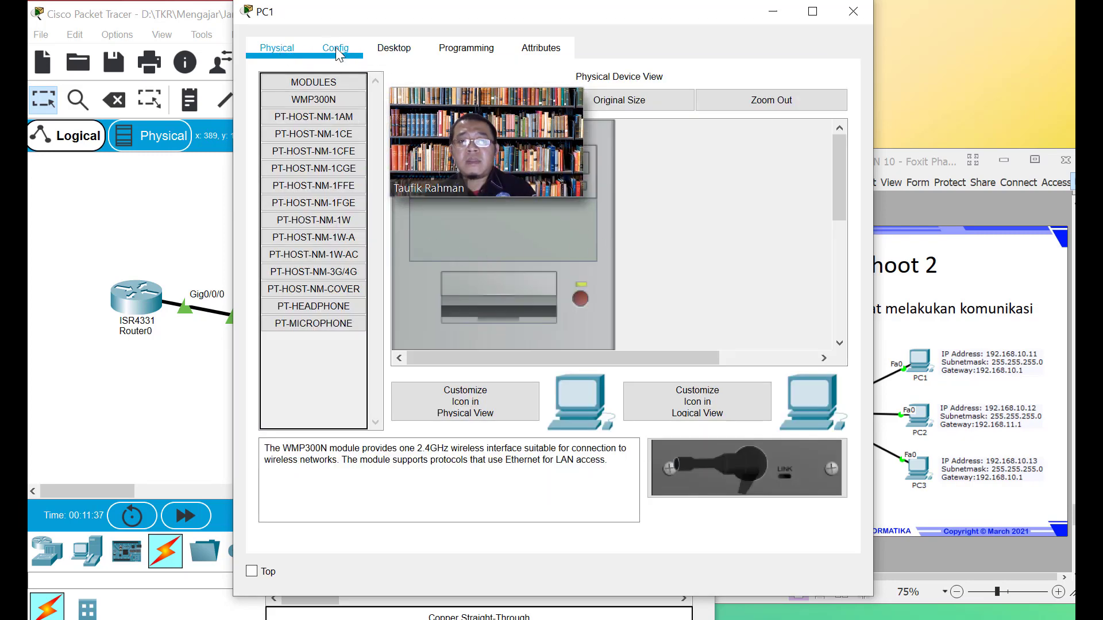
left_click(338, 49)
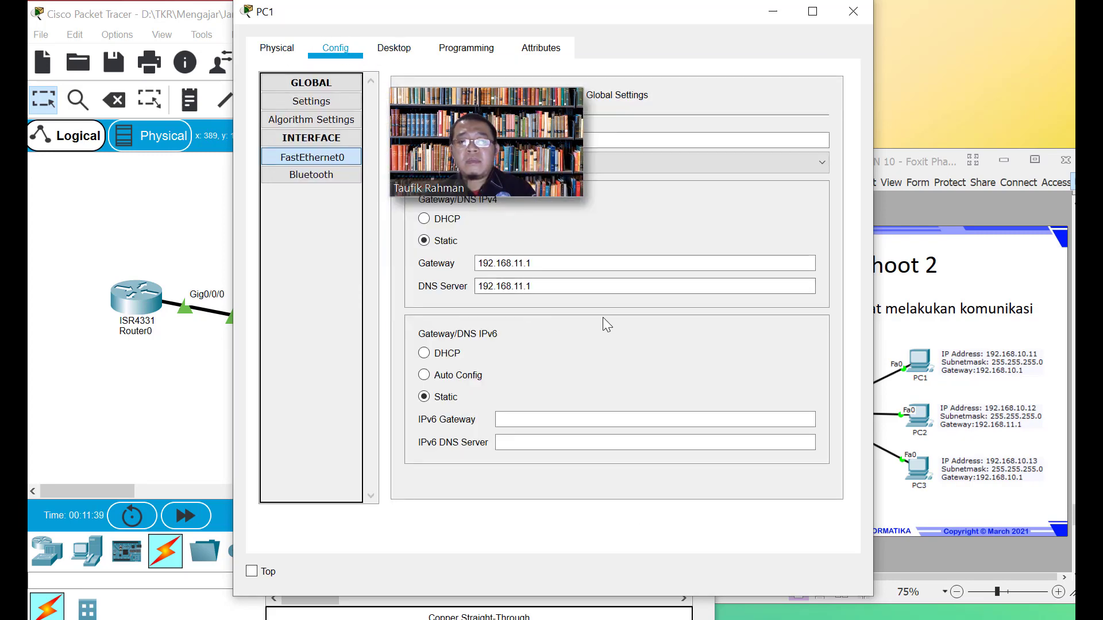
left_click(320, 178)
left_click(313, 83)
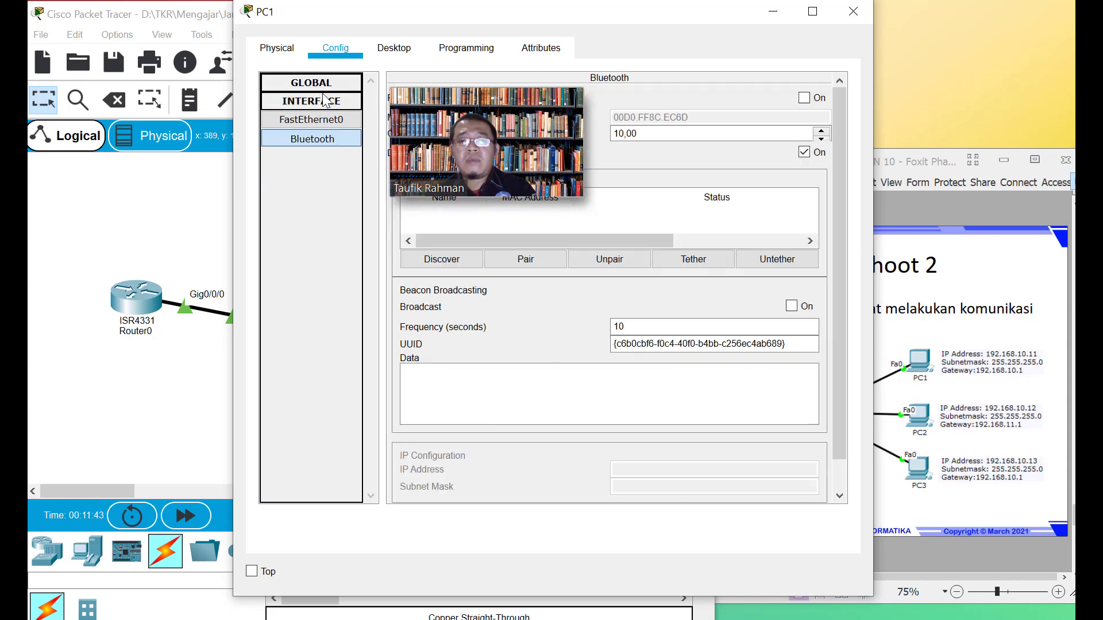
left_click(319, 101)
left_click(321, 102)
left_click(323, 118)
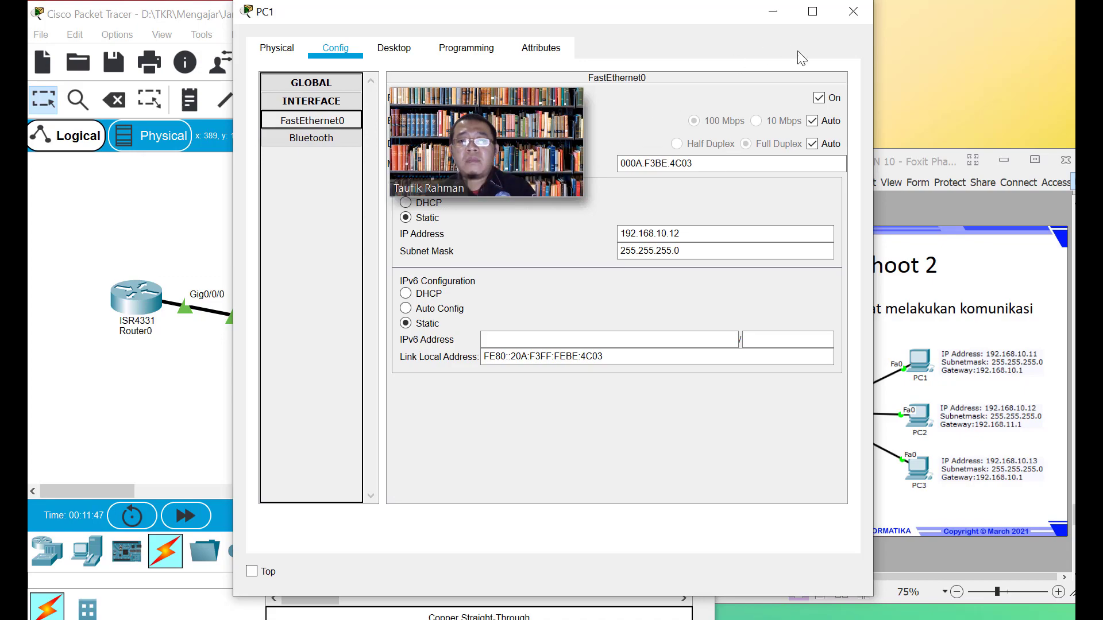
left_click(854, 19)
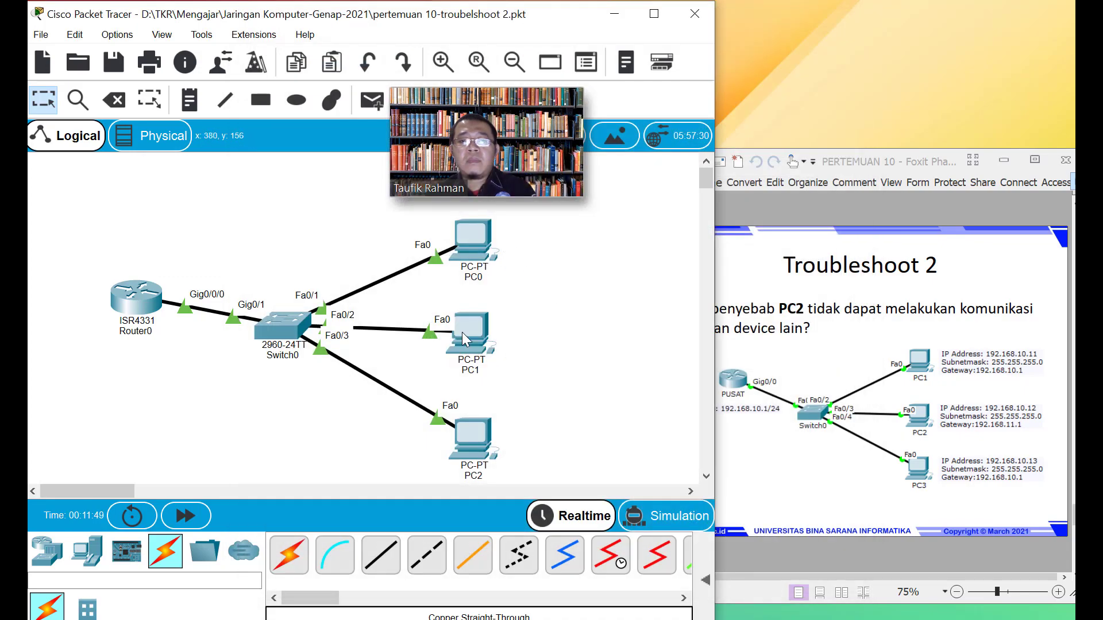
Toggle PC1's power in the Physical view and return to its desktop applications
left_click(461, 332)
left_click(394, 50)
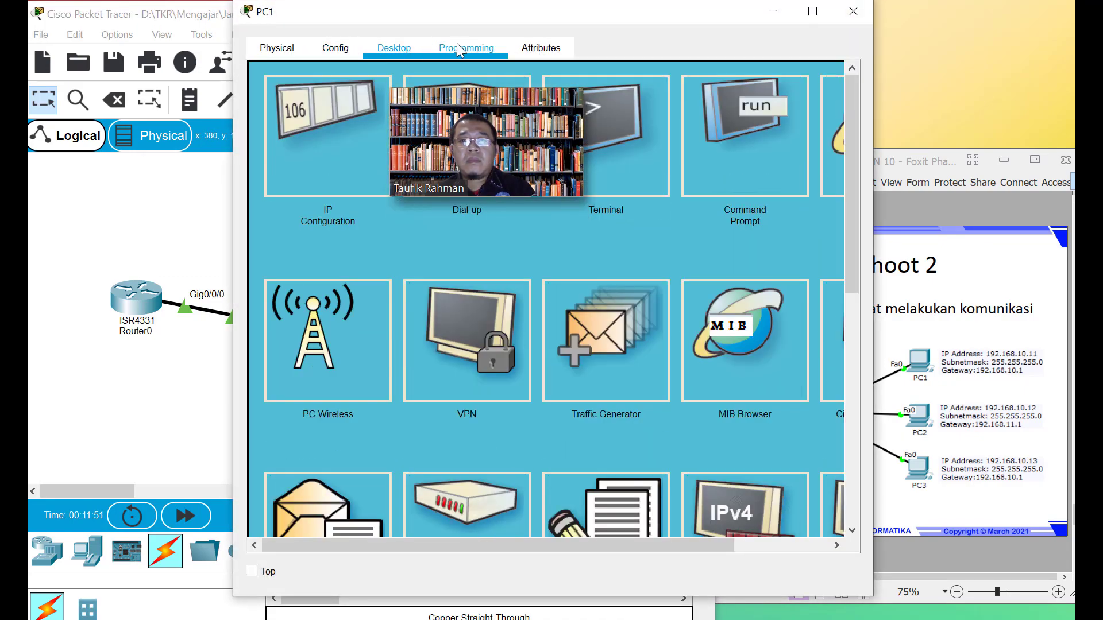
left_click(461, 56)
left_click(332, 57)
left_click(280, 54)
left_click(581, 298)
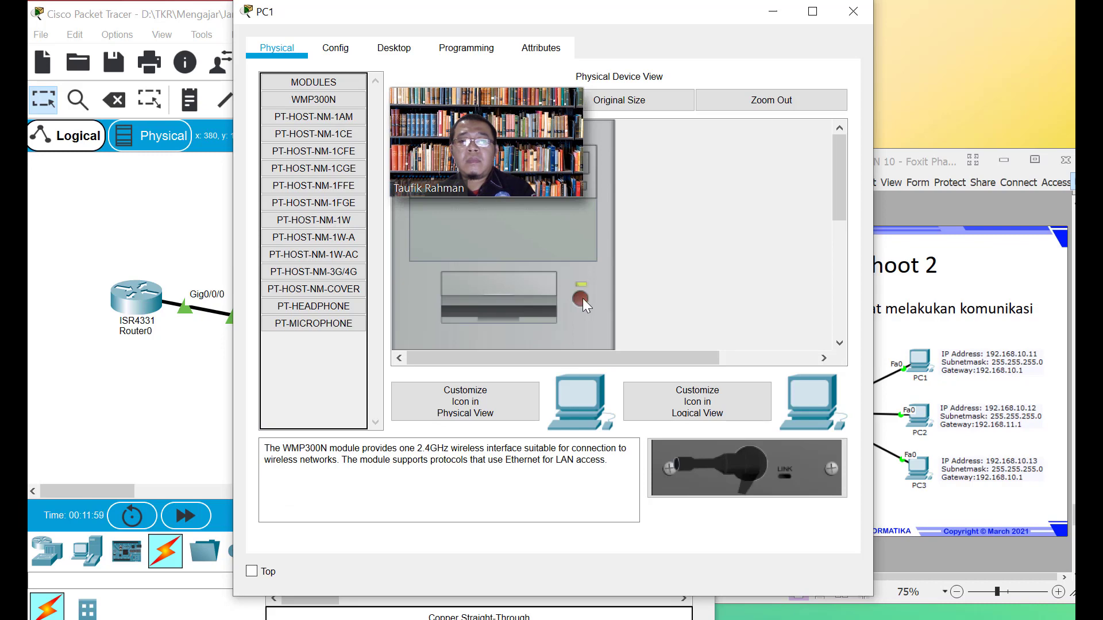
left_click(335, 49)
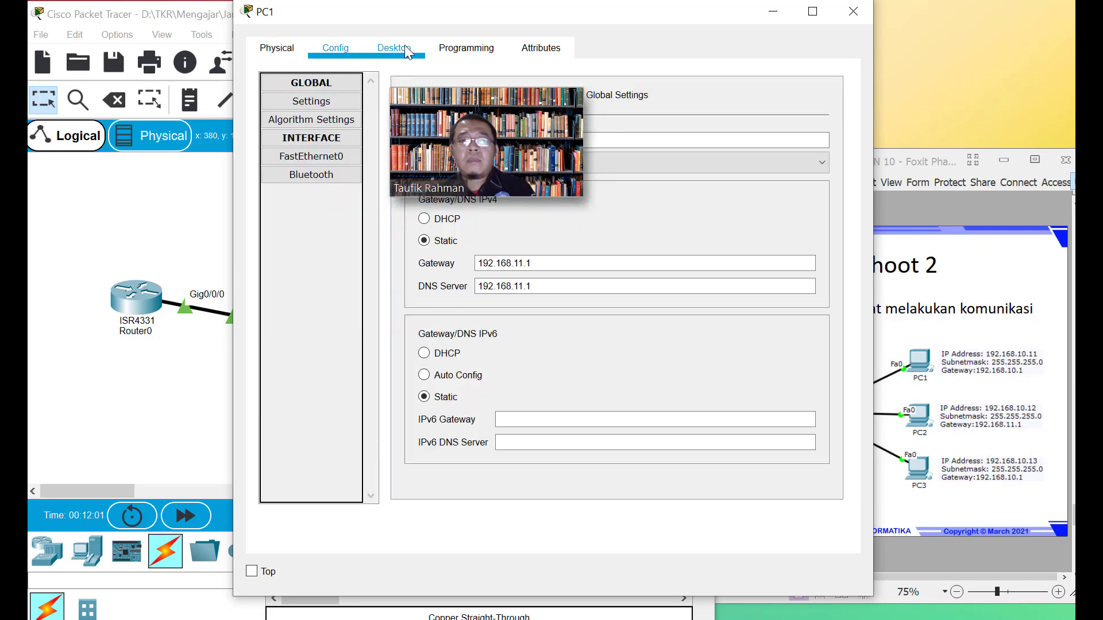
left_click(413, 57)
left_click(409, 53)
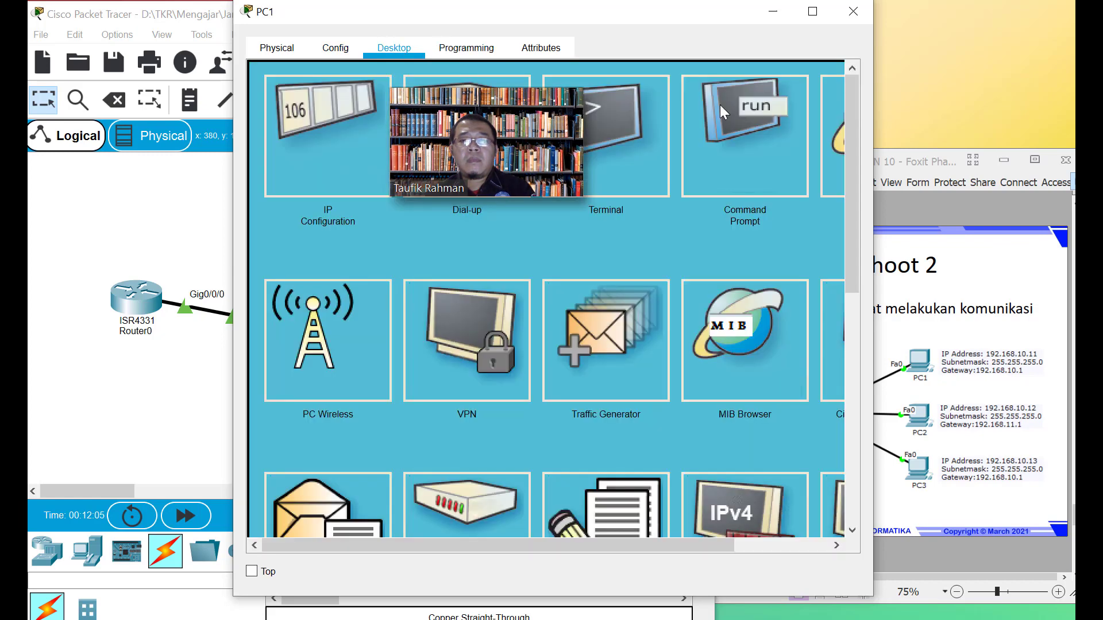
Ping 192.168.10.1 from PC1 twice until all 4 replies return, then close PC1
left_click(782, 108)
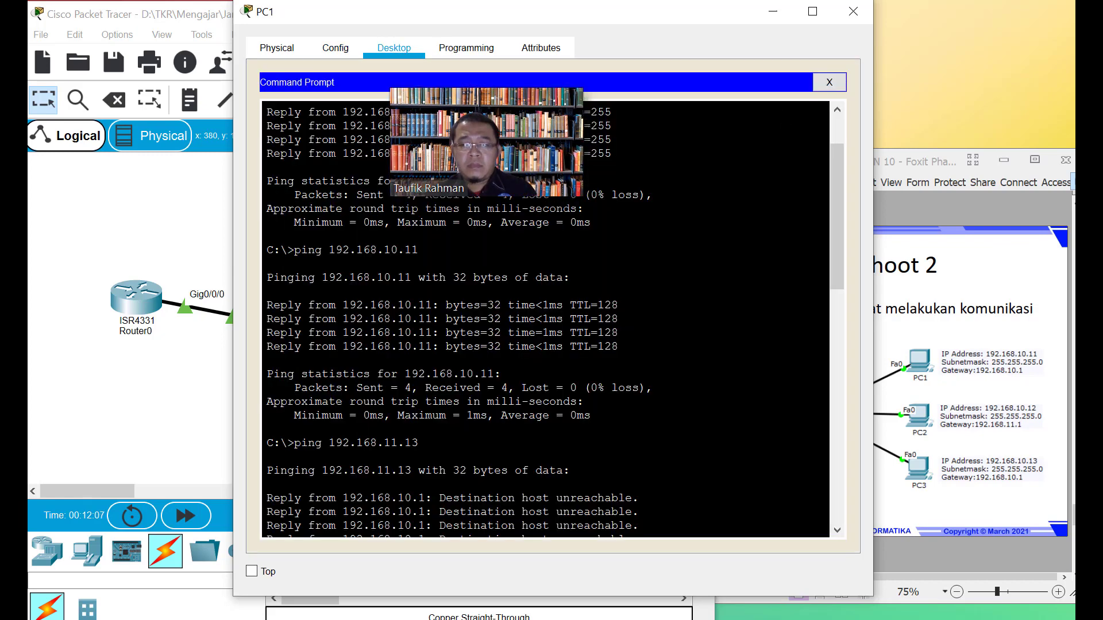
scroll(815, 173, "down", 5)
left_click_drag(833, 383, 822, 545)
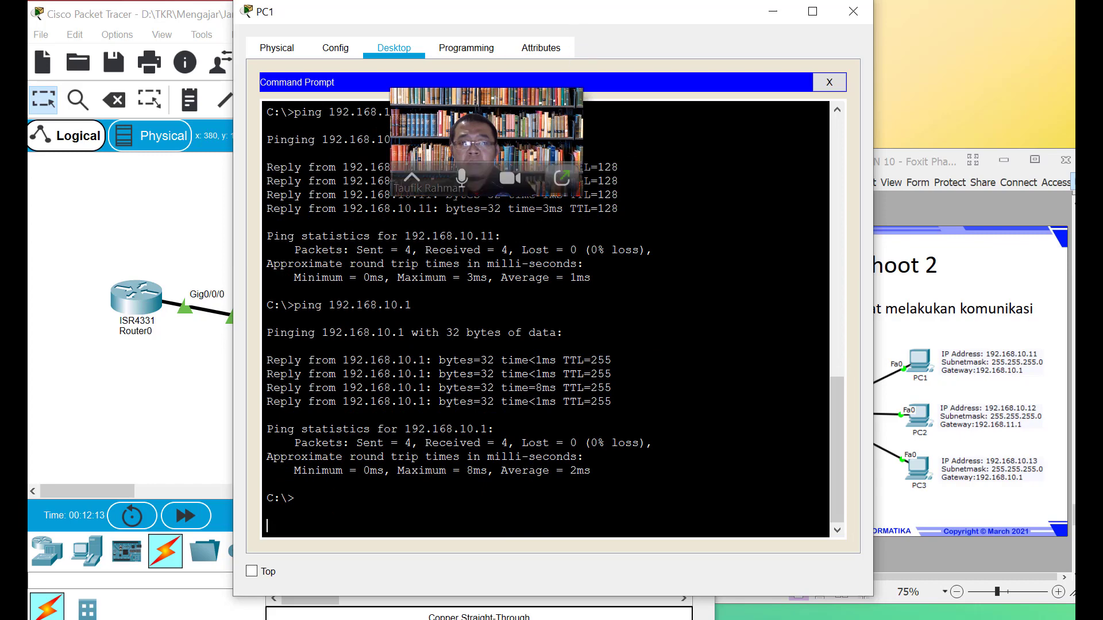
key("Return")
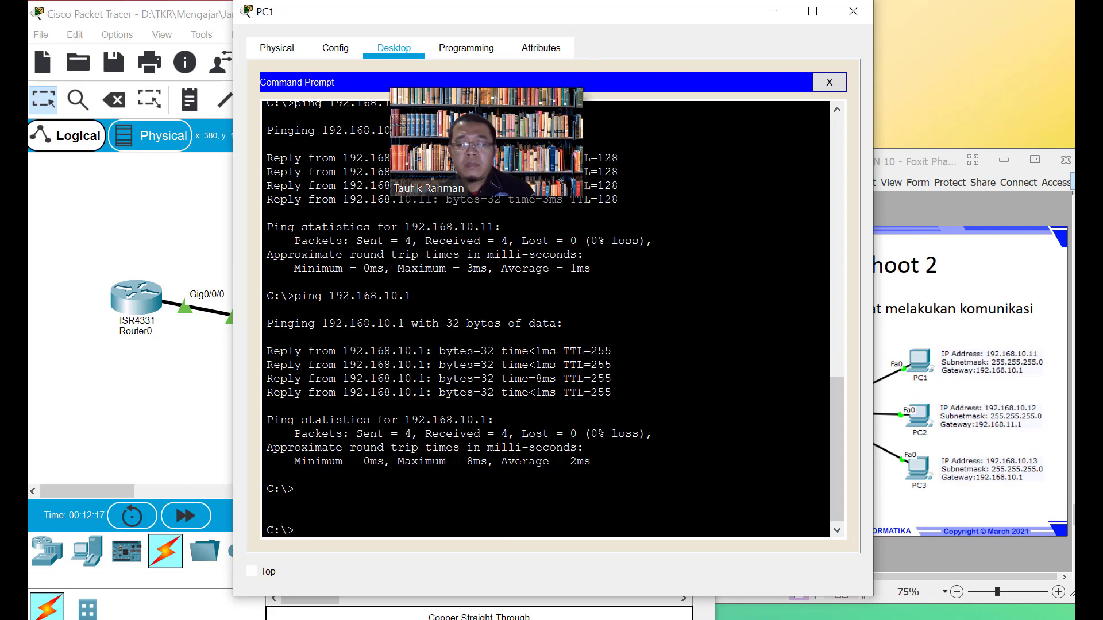
type("ping 192.1")
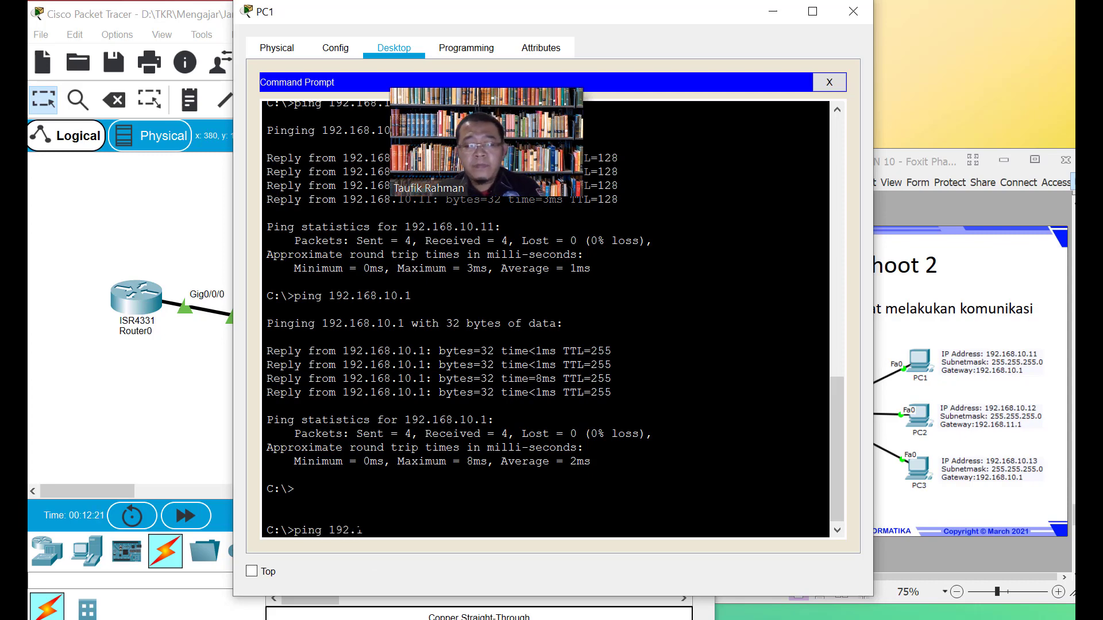
type("68.10.1")
key("Return")
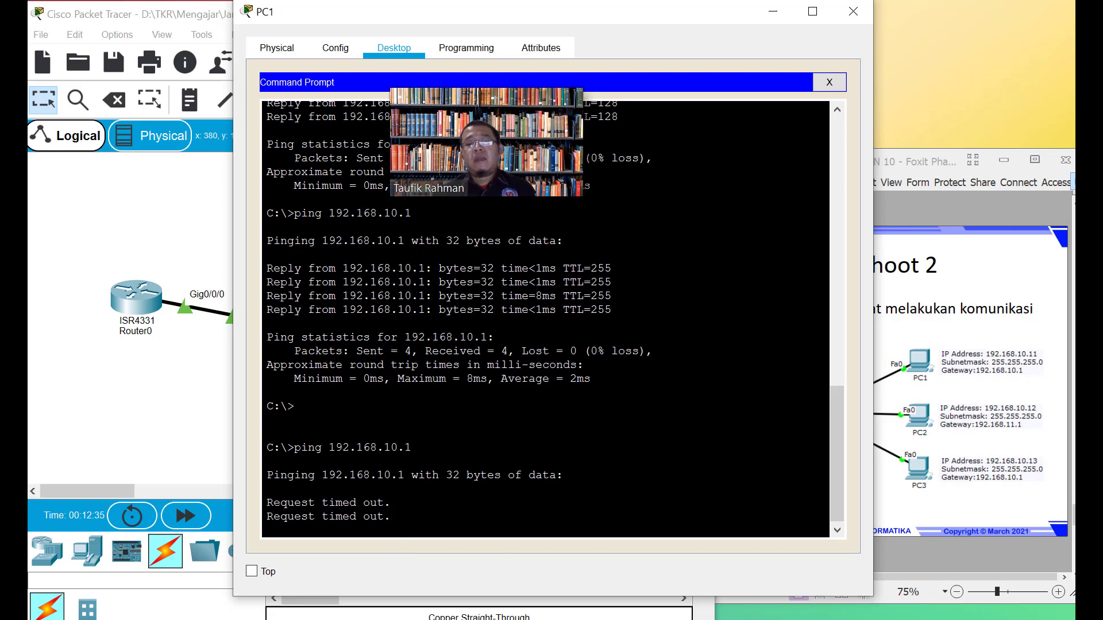
key("Up")
key("Return")
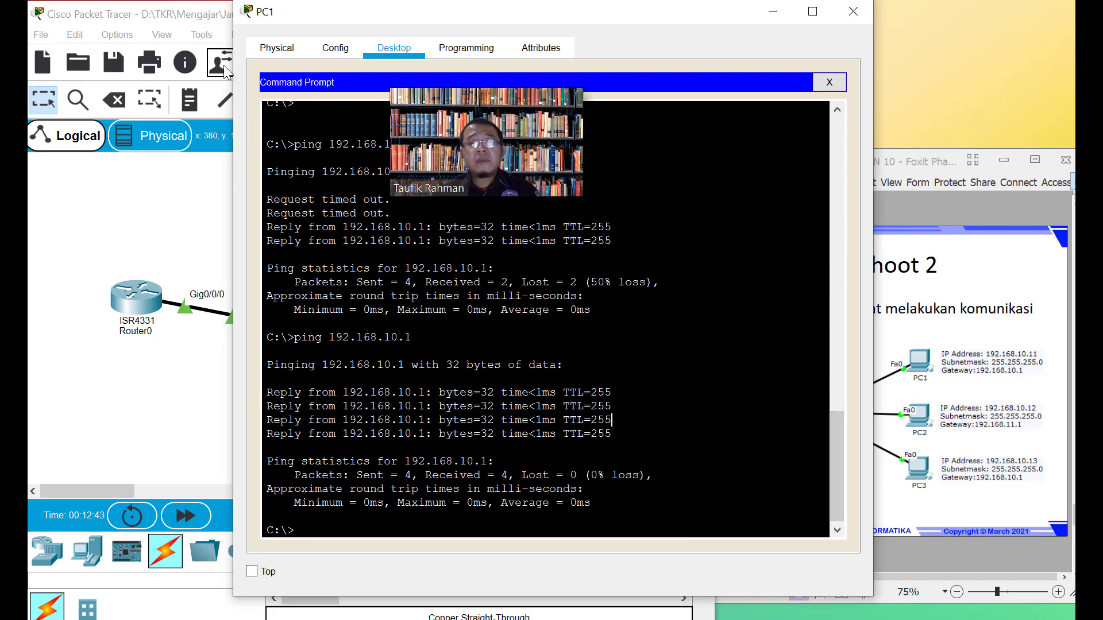
left_click(287, 53)
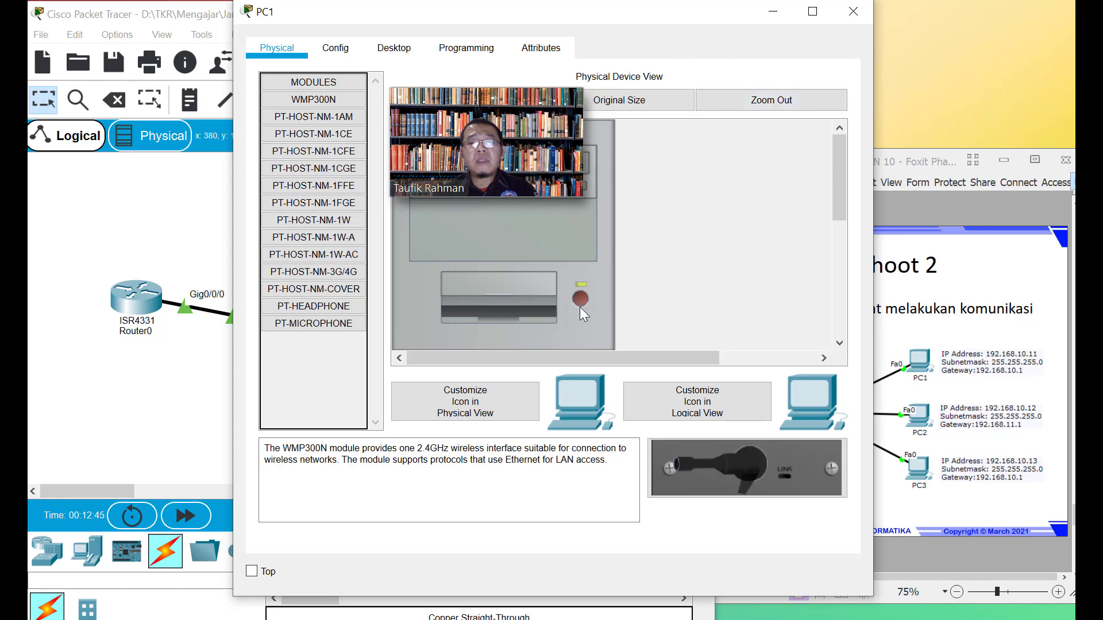
left_click(856, 14)
mouse_move(473, 338)
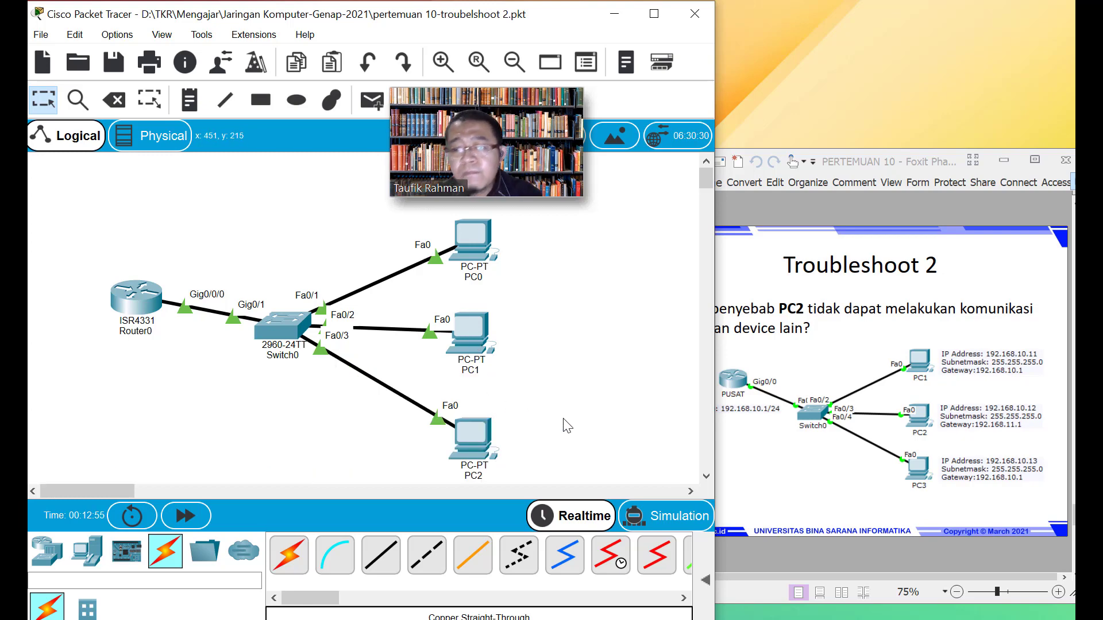
Load 'pertemuan 10-troubelshoot 1.pkt' from recent files, answering Yes to save current changes
left_click(38, 35)
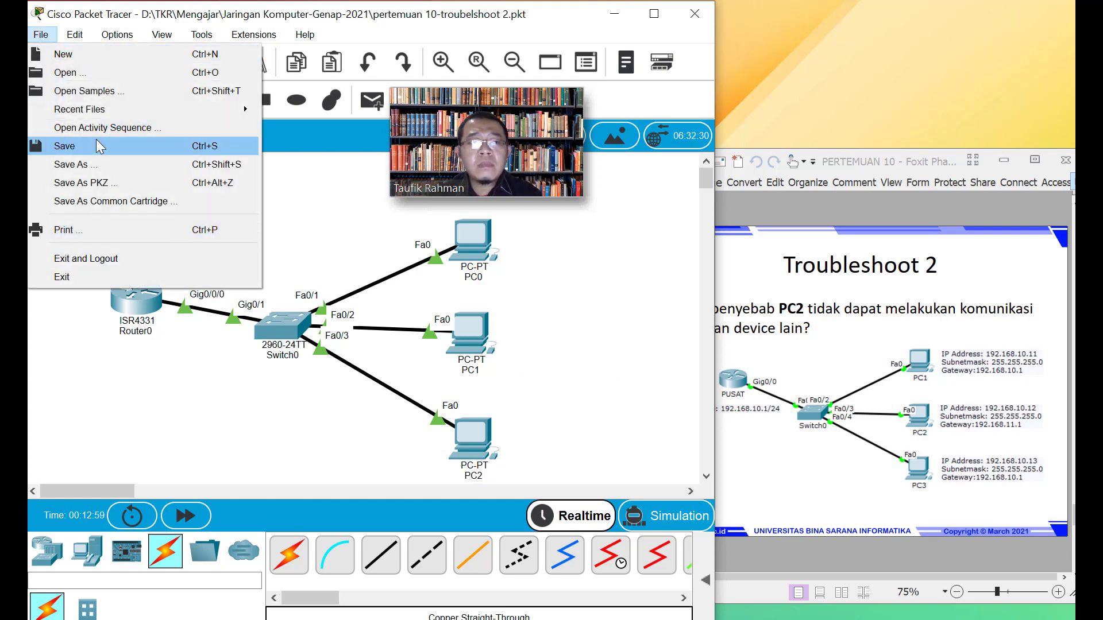
left_click(282, 208)
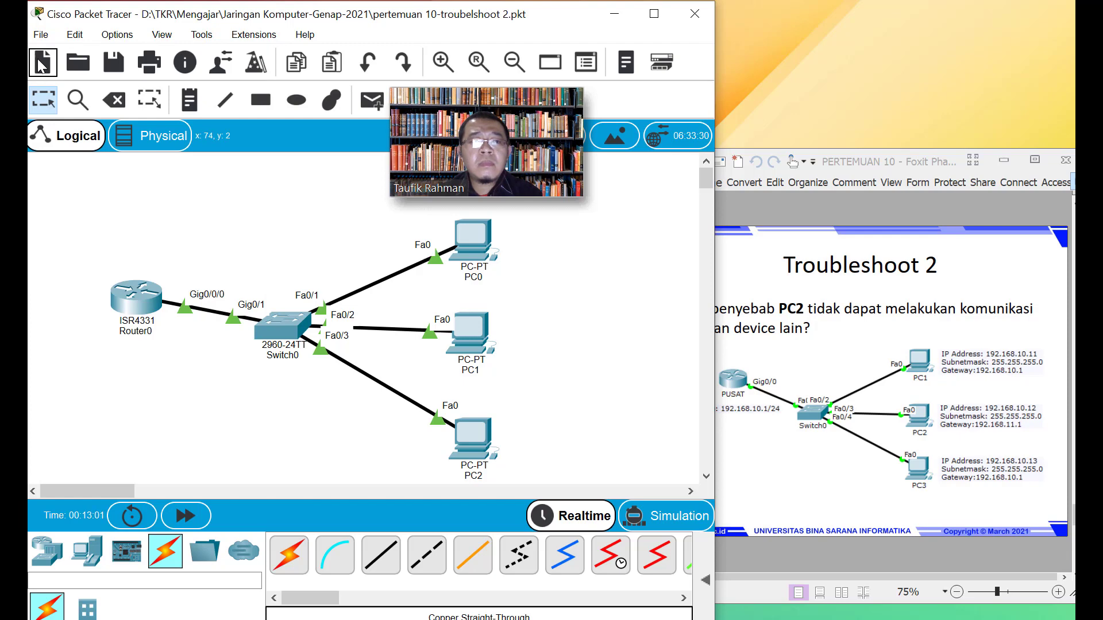
left_click(40, 34)
mouse_move(74, 115)
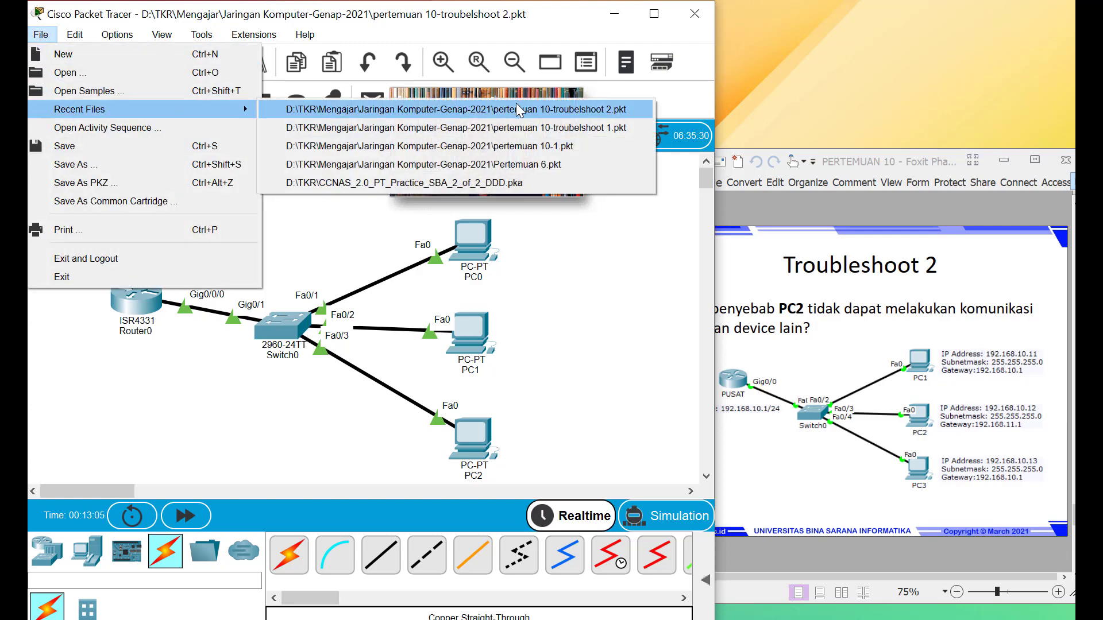
left_click(524, 133)
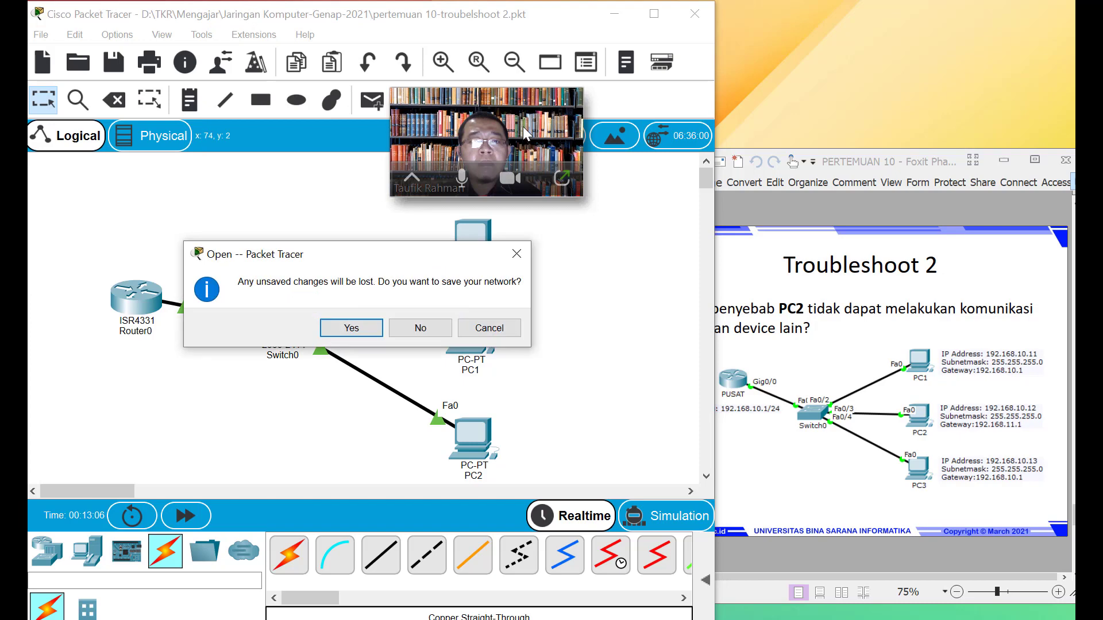
left_click(370, 333)
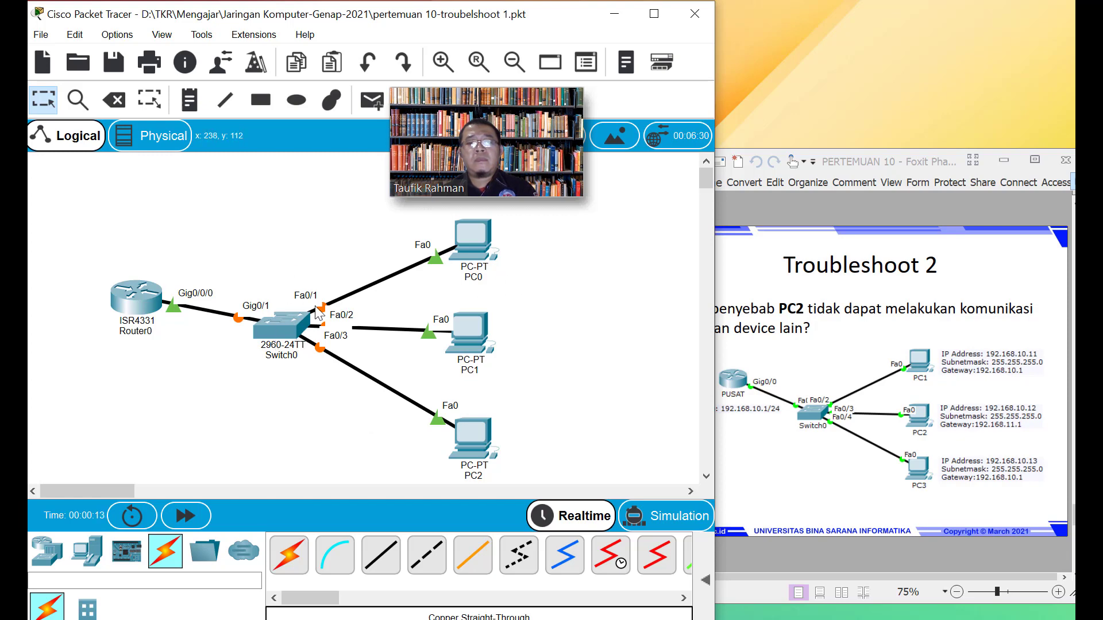
Inspect two of Switch0's port settings in its Config tab
left_click(272, 321)
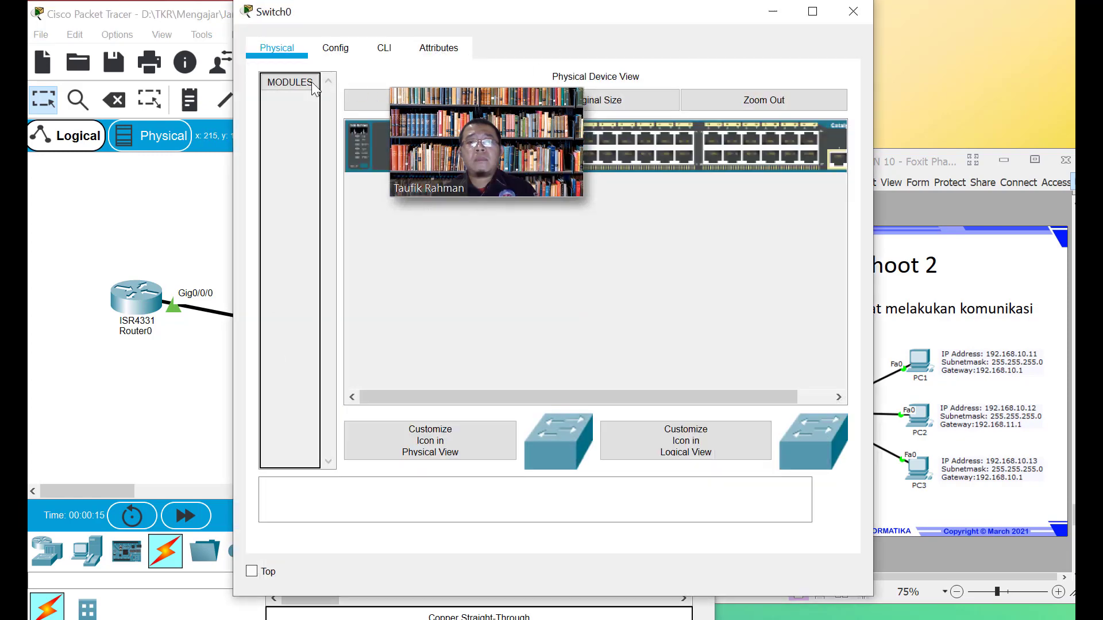
left_click(336, 47)
left_click(312, 193)
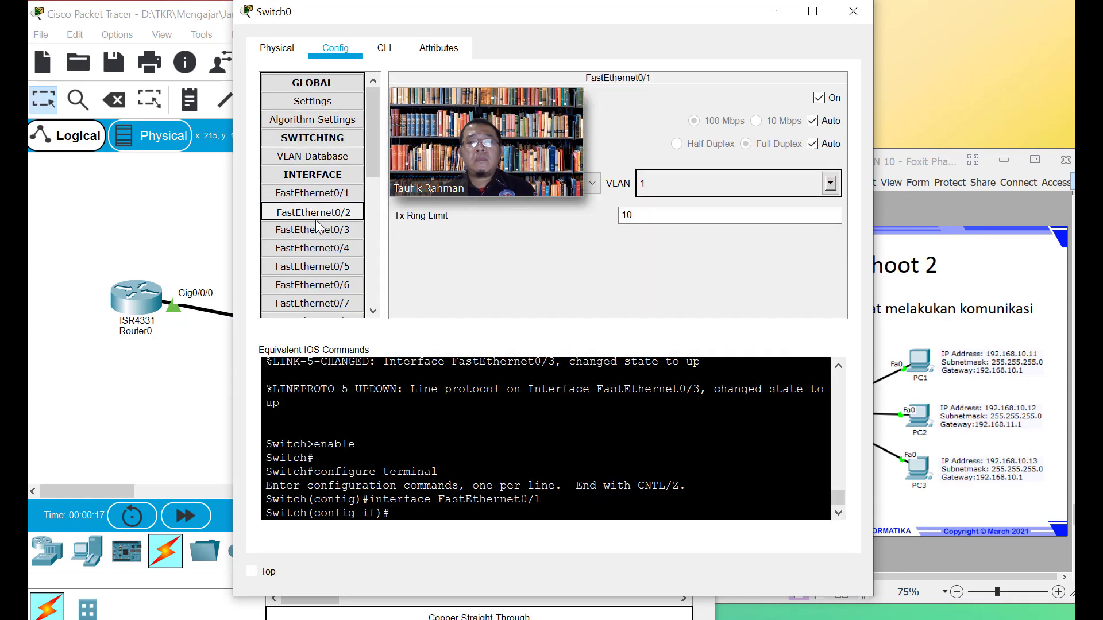
left_click(312, 248)
left_click(853, 11)
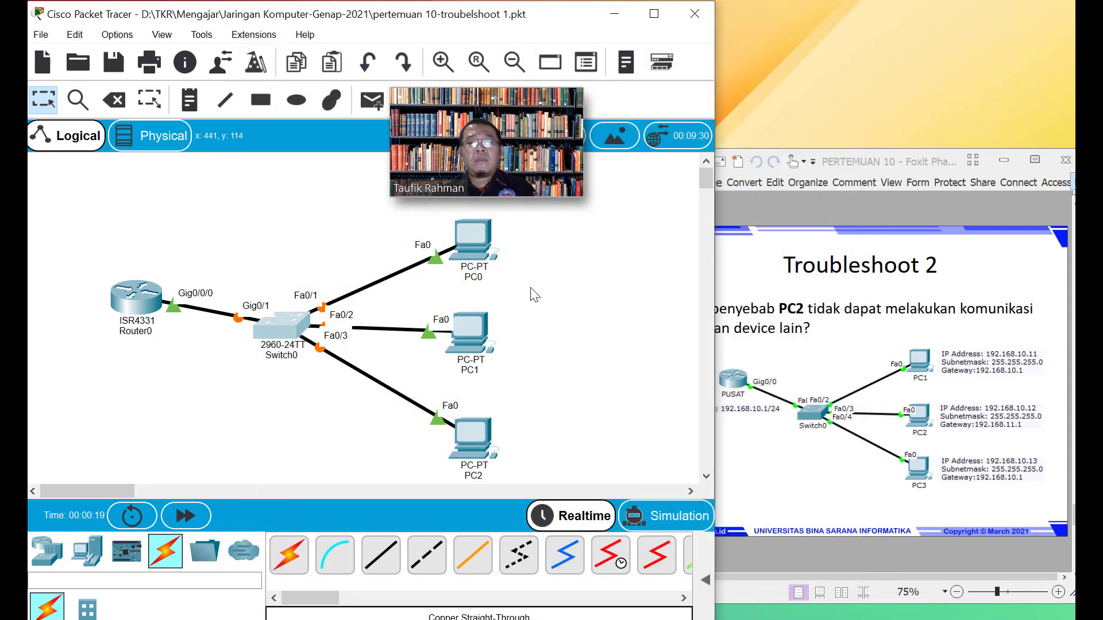
Run ping 192.168.10.1 from PC1's Command Prompt
left_click(477, 342)
left_click(405, 47)
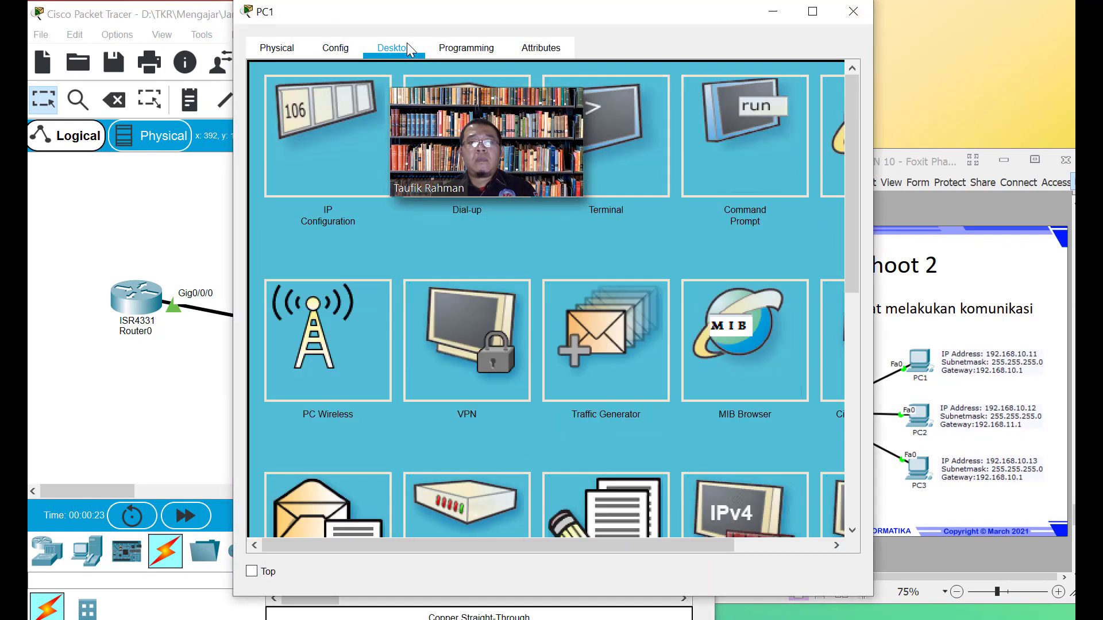
left_click(747, 112)
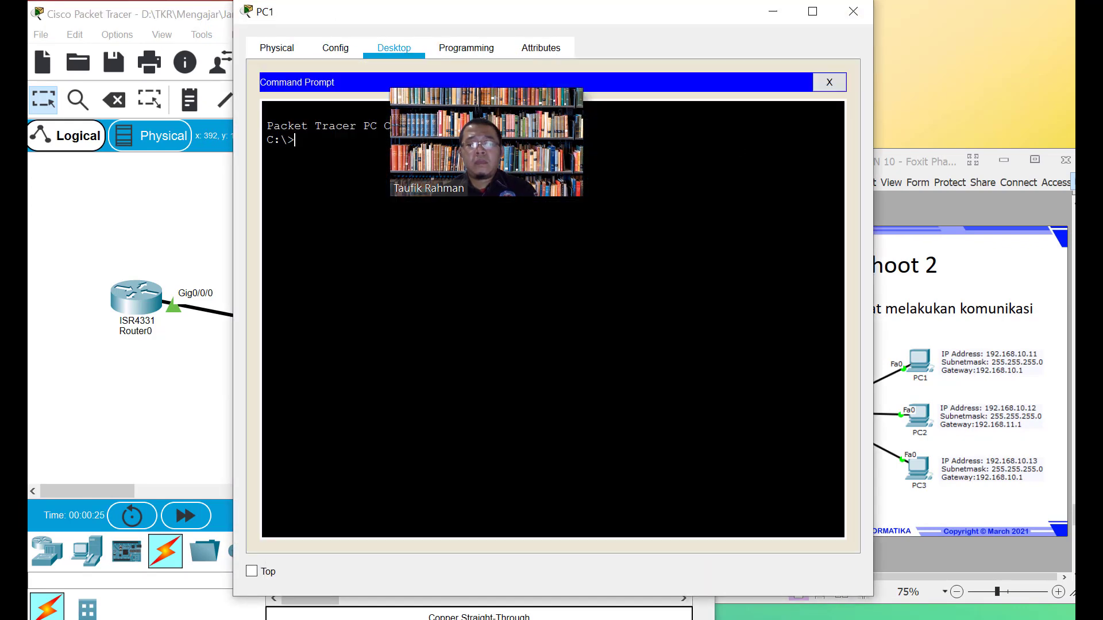
type("ping 192.168.1")
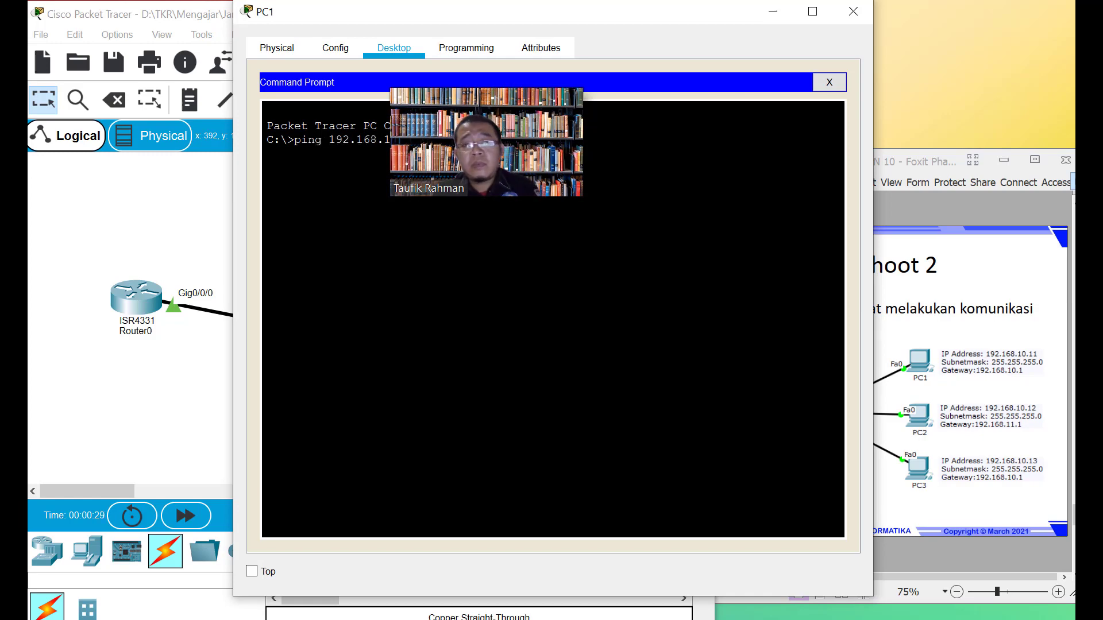
left_click_drag(386, 140, 62, 278)
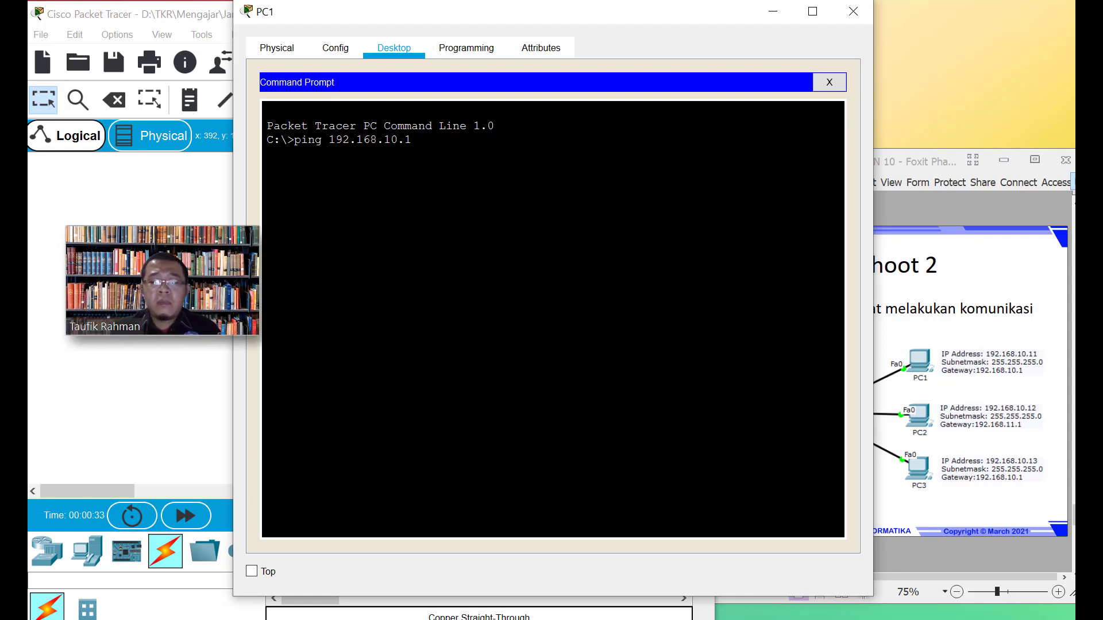
key("Return")
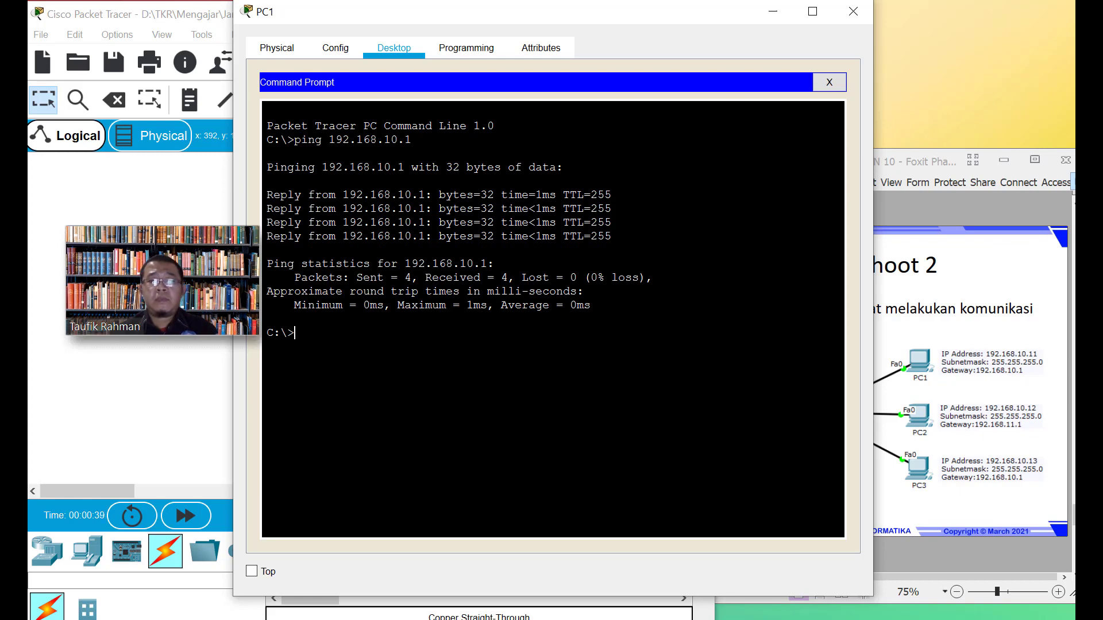
Ping 192.168.10.1 from PC2, getting 0 of 4 replies, then close PC2
left_click(857, 16)
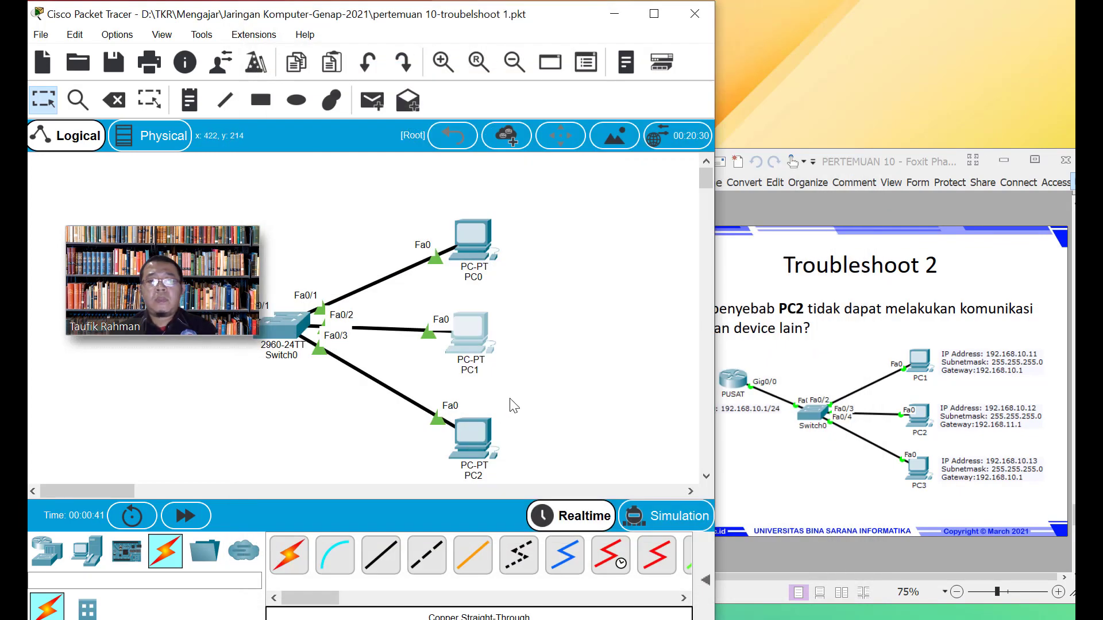
left_click(473, 442)
left_click(402, 47)
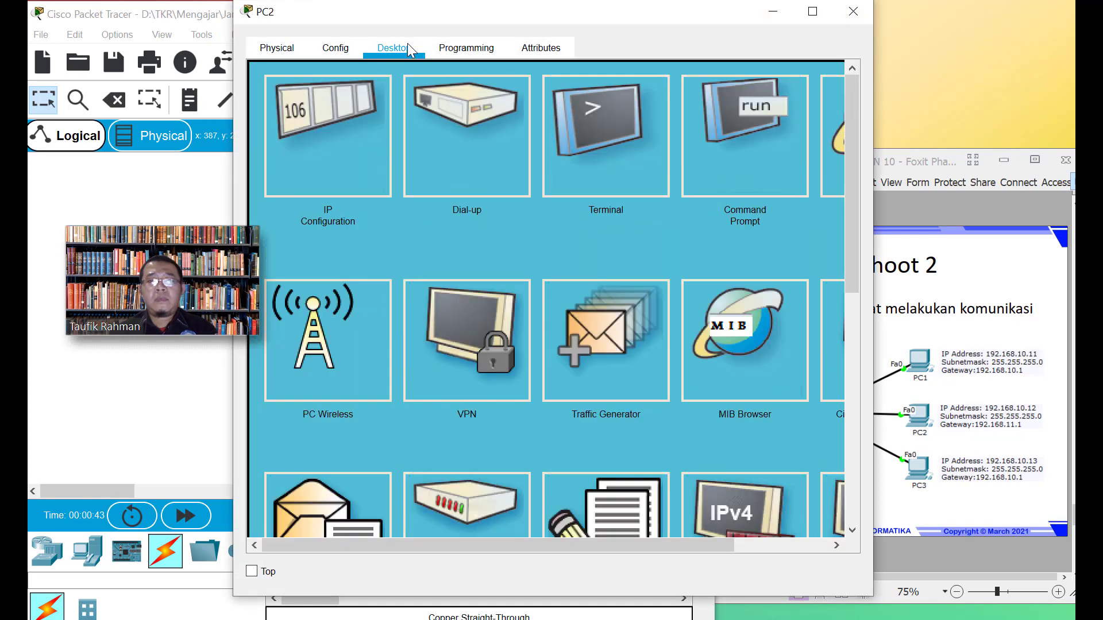
left_click(708, 155)
type("ping 192.168.")
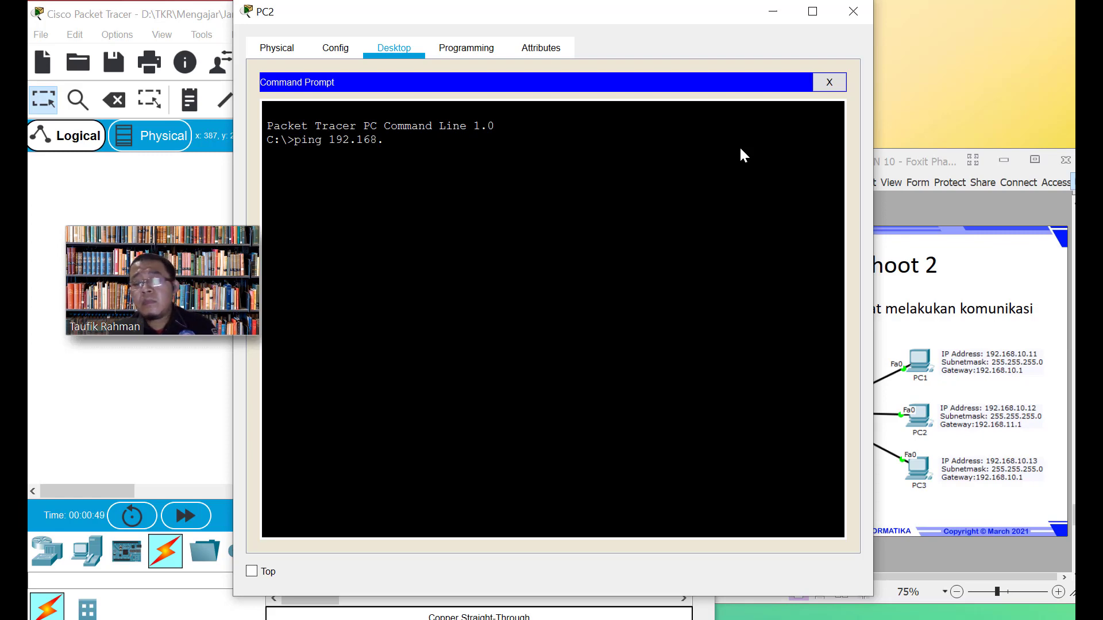
type("10.1")
key("Return")
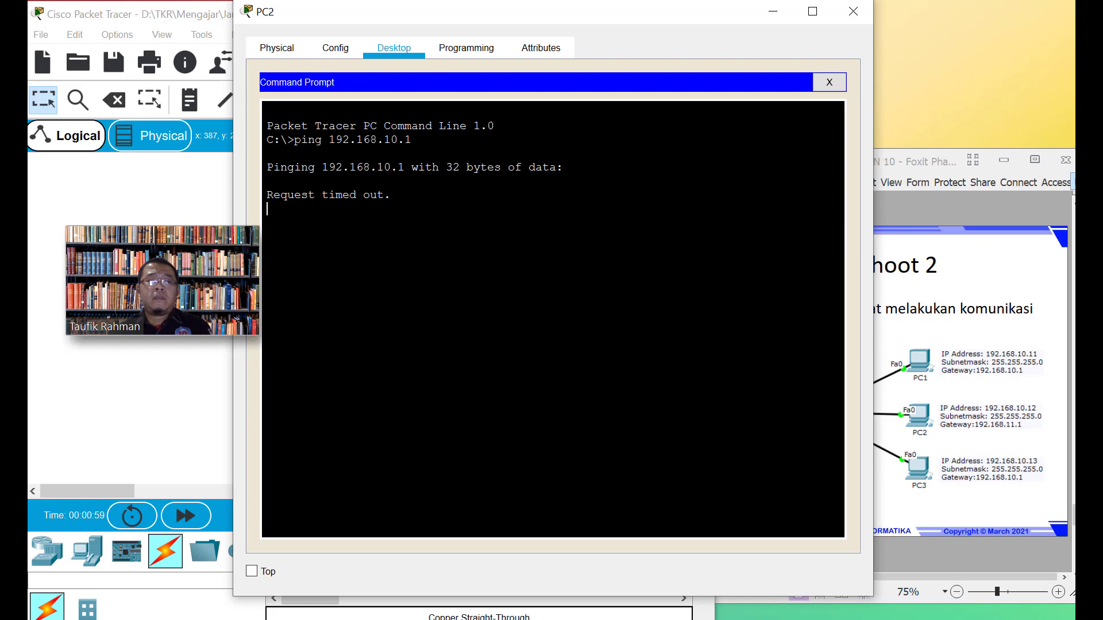
mouse_move(205, 294)
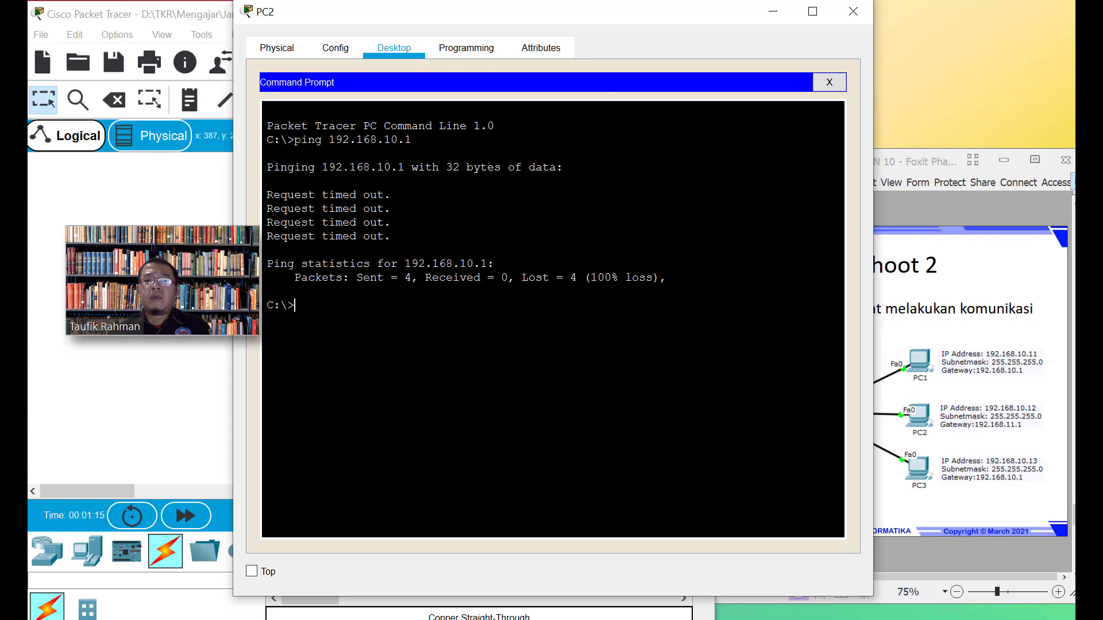
left_click(853, 11)
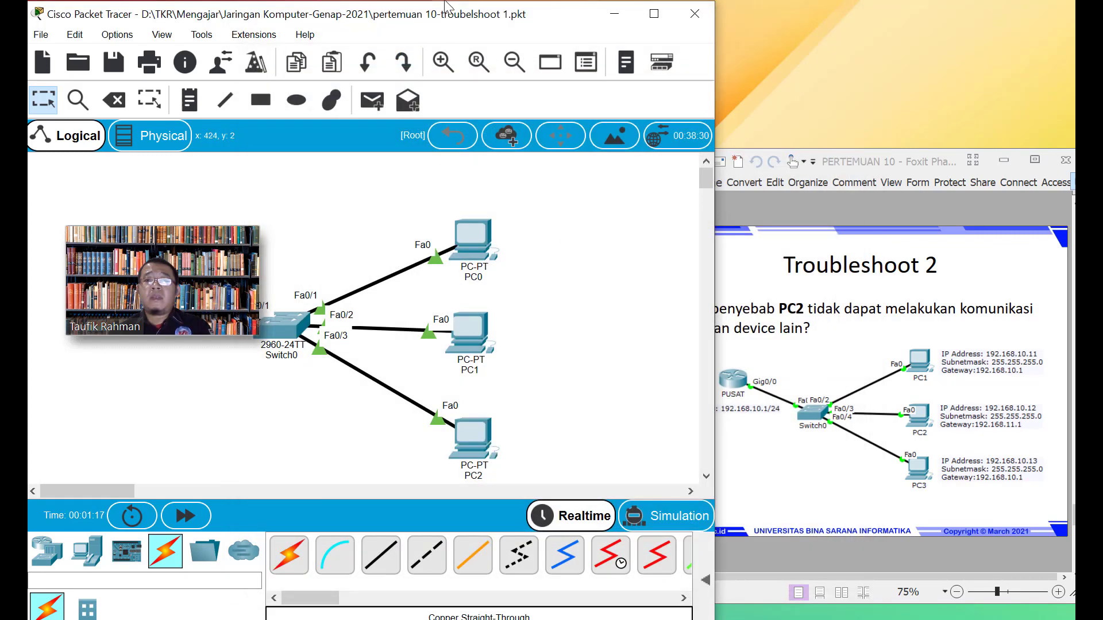
Load 'pertemuan 10-troubelshoot 2.pkt' from Recent Files, answering Yes to save troubelshoot 1
left_click(41, 35)
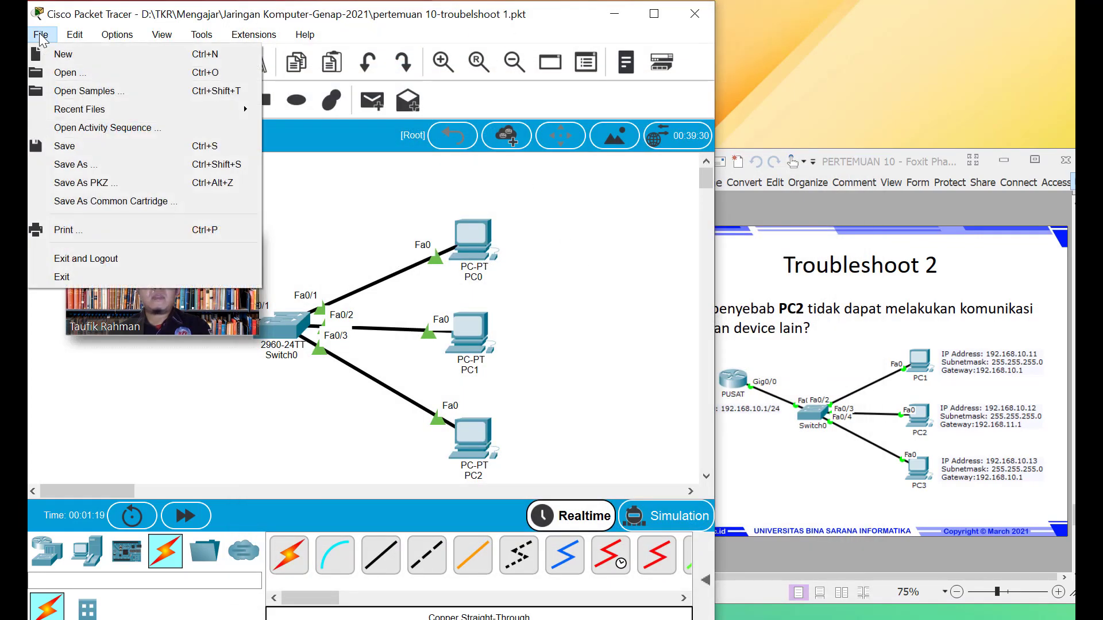
mouse_move(245, 109)
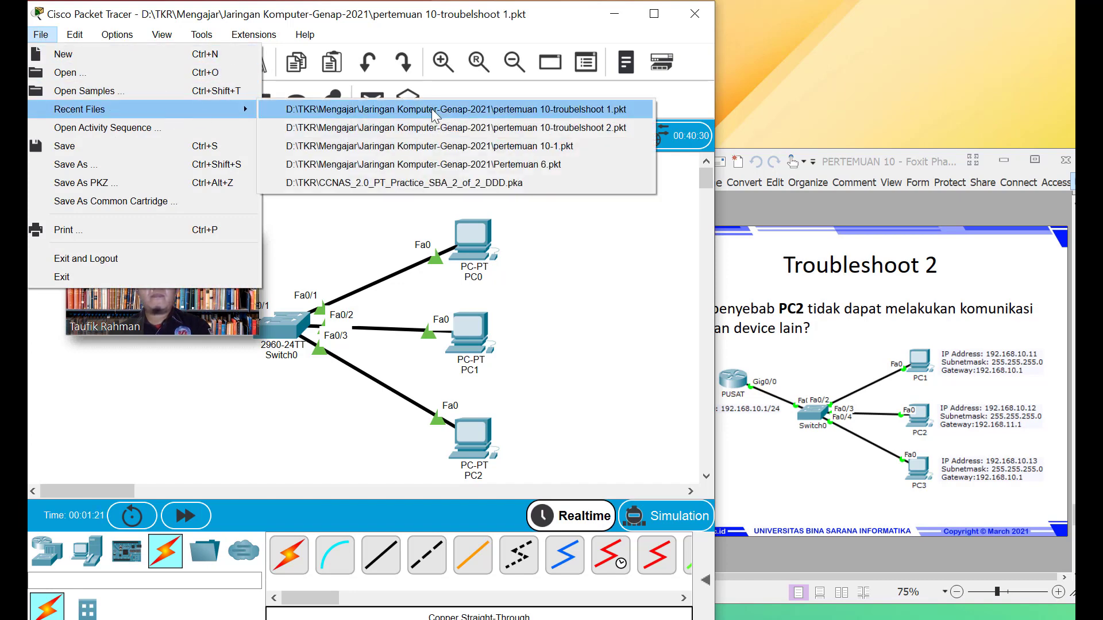
left_click(552, 128)
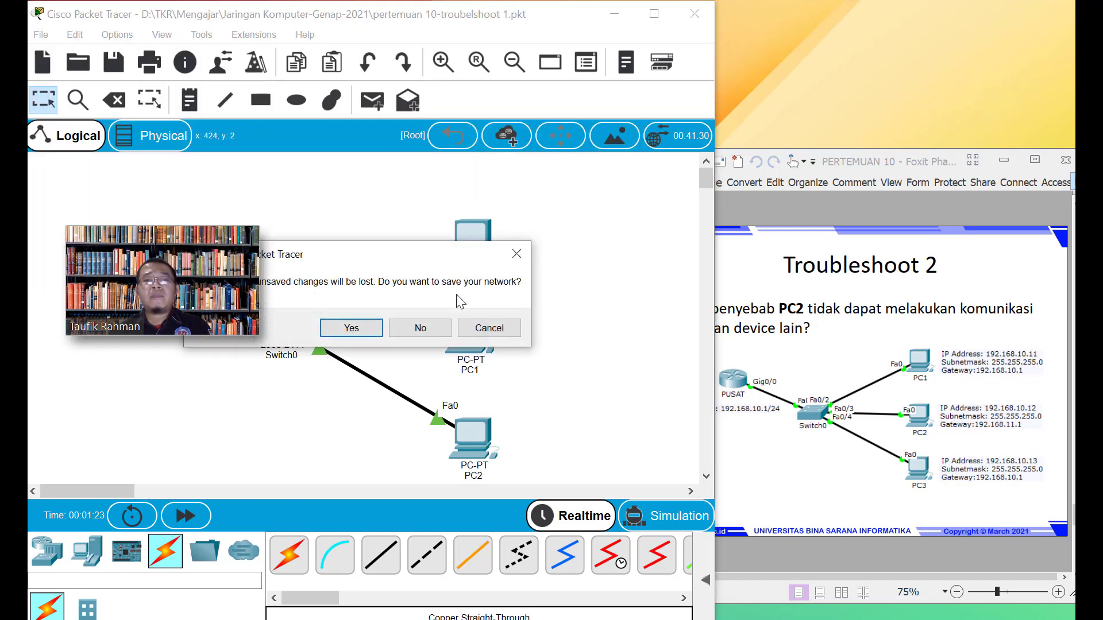
left_click(357, 329)
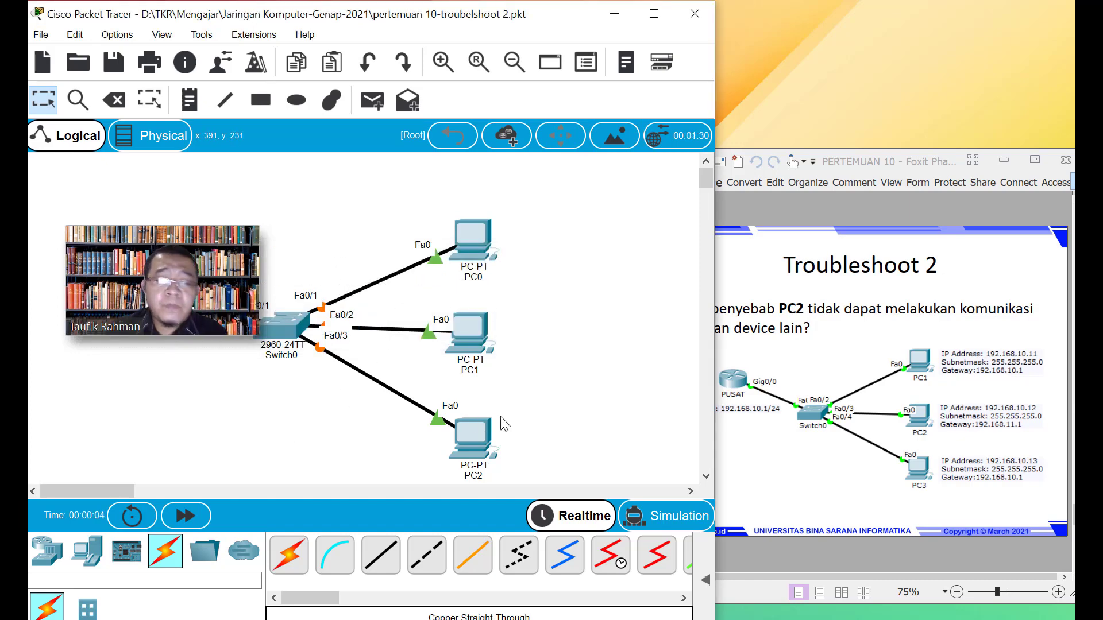
Check PC1's 192.168.11.1 gateway and DNS in its Config settings
left_click(471, 326)
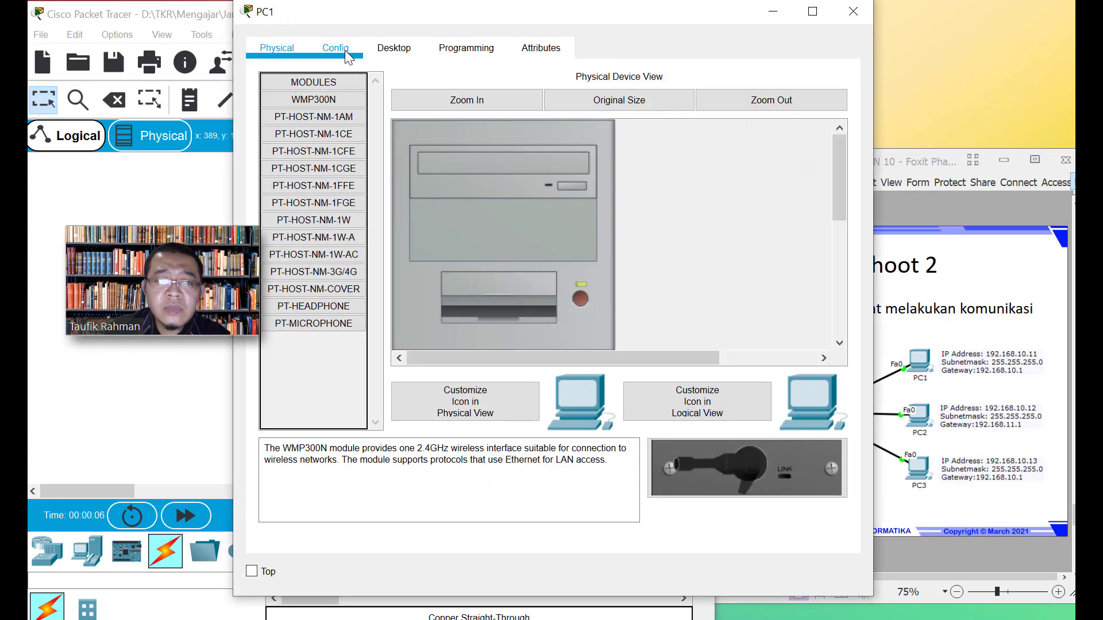
left_click(345, 51)
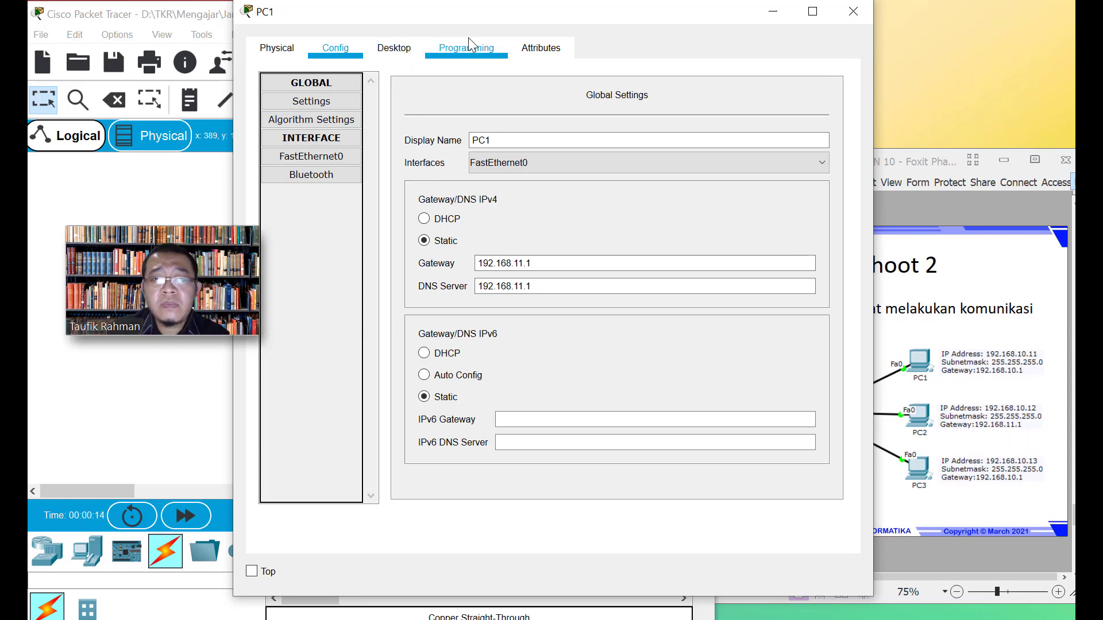
left_click(393, 48)
left_click(735, 158)
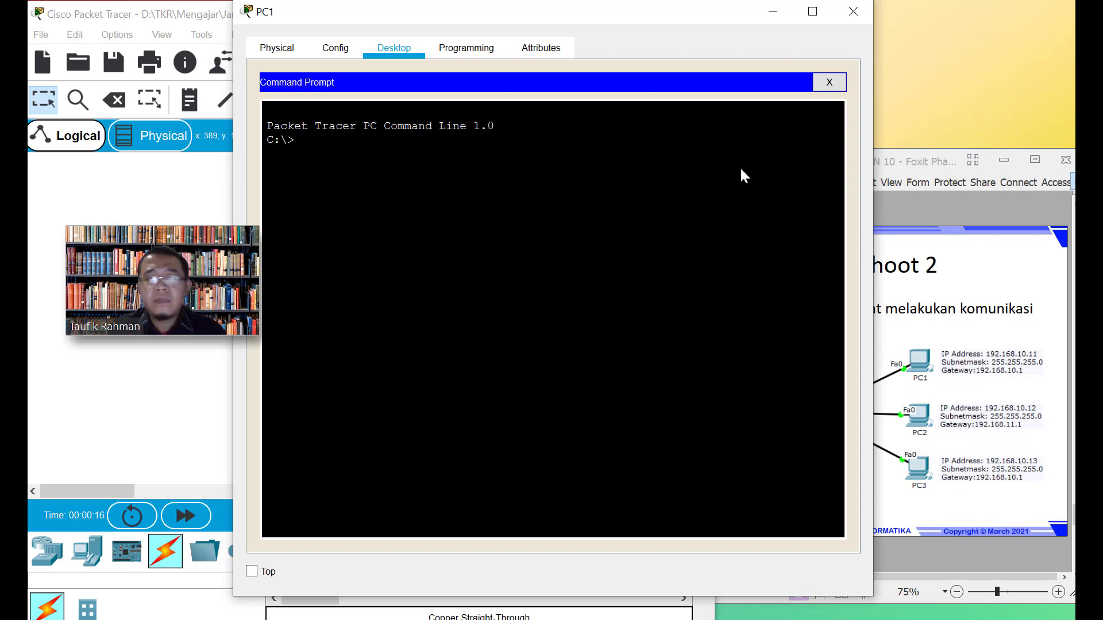
Ping 192.168.10.12, 192.168.10.13 and router 192.168.10.1 from PC1's command prompt
type("ping 19")
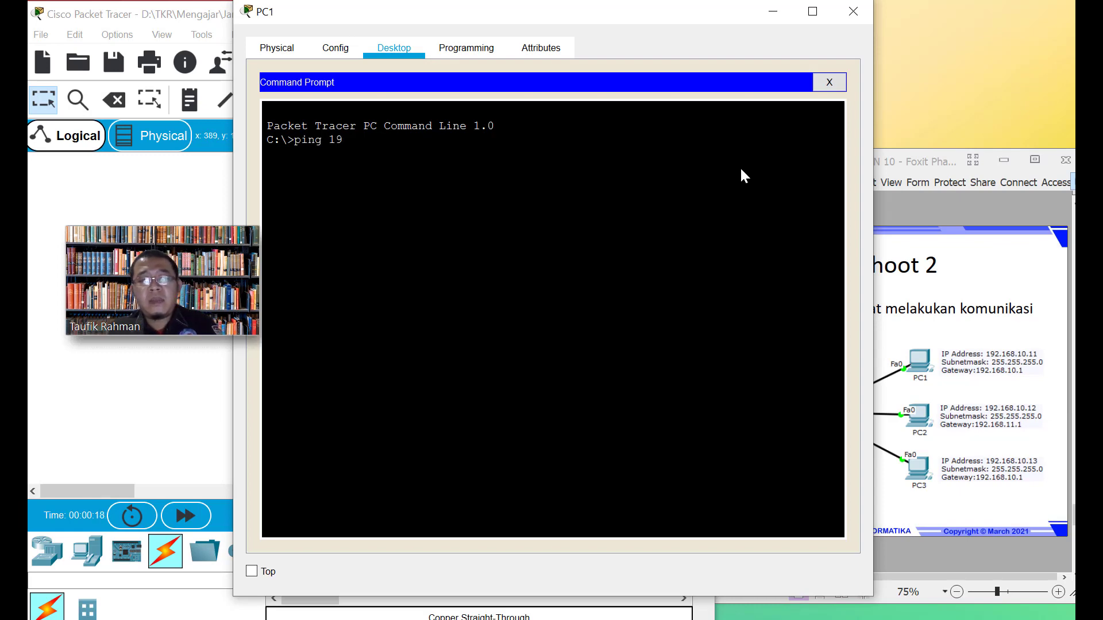
type("2.168.10.")
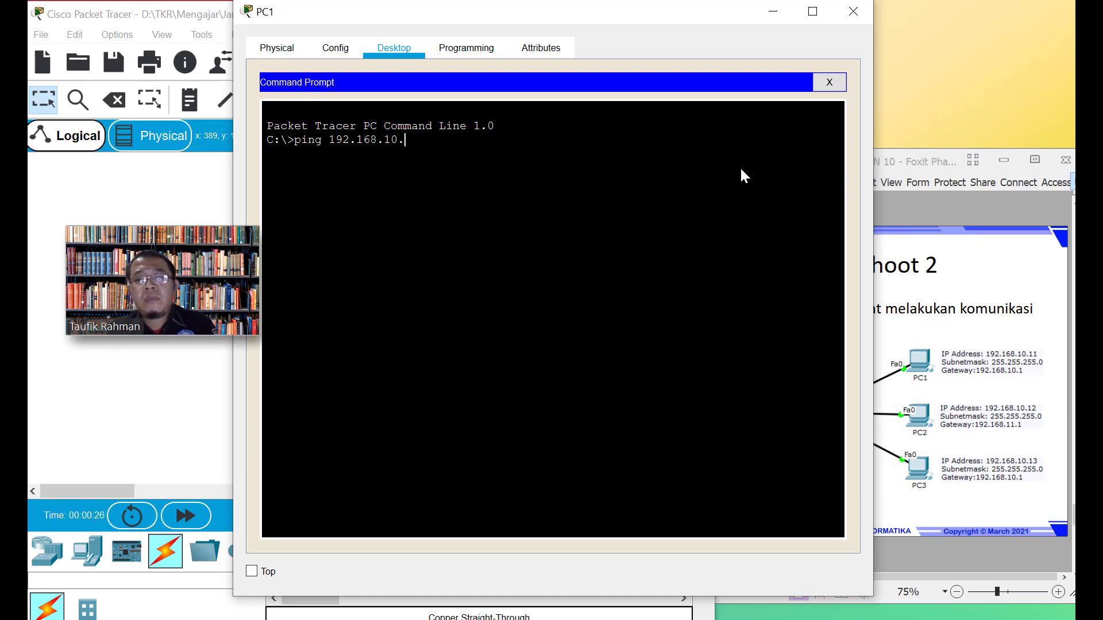
key("Return")
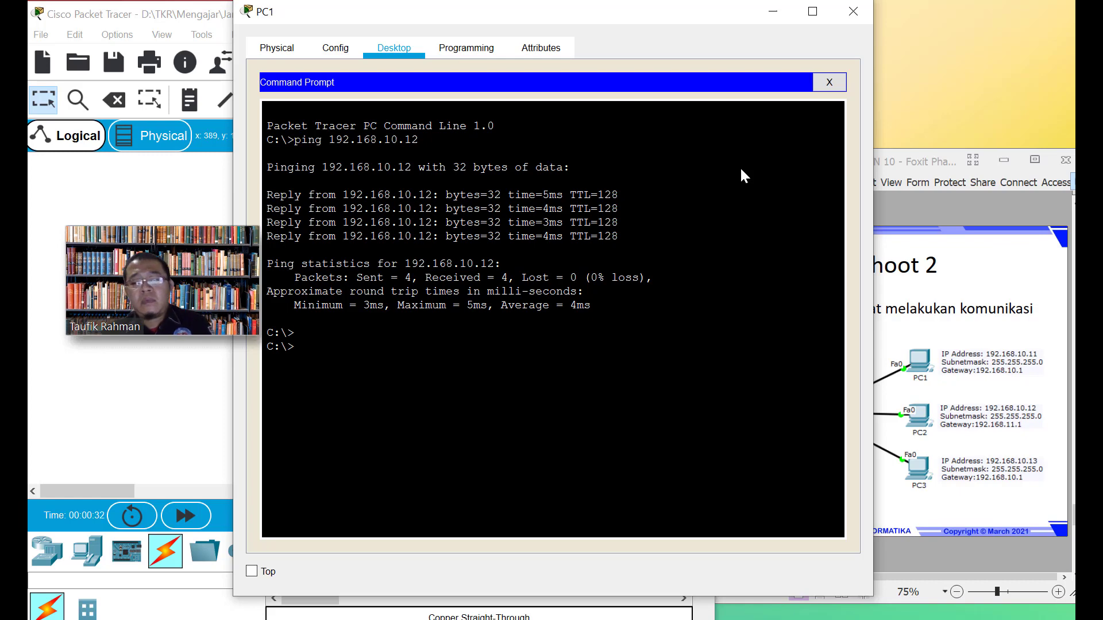
key("Up")
type("3")
key("Return")
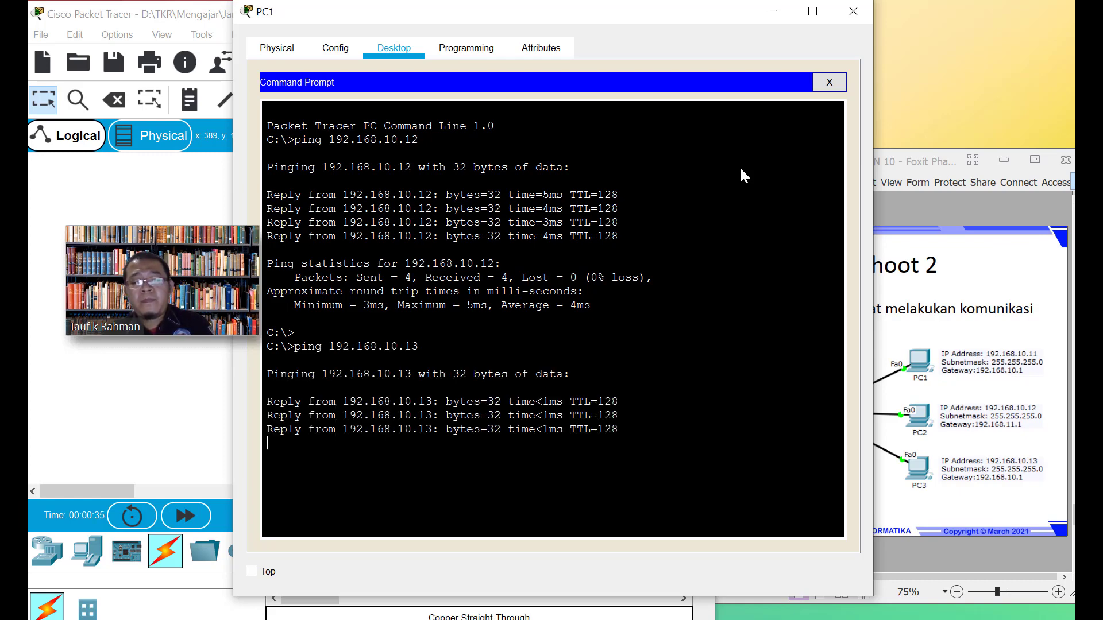
key("Return")
key("Up")
key("BackSpace")
key("Return")
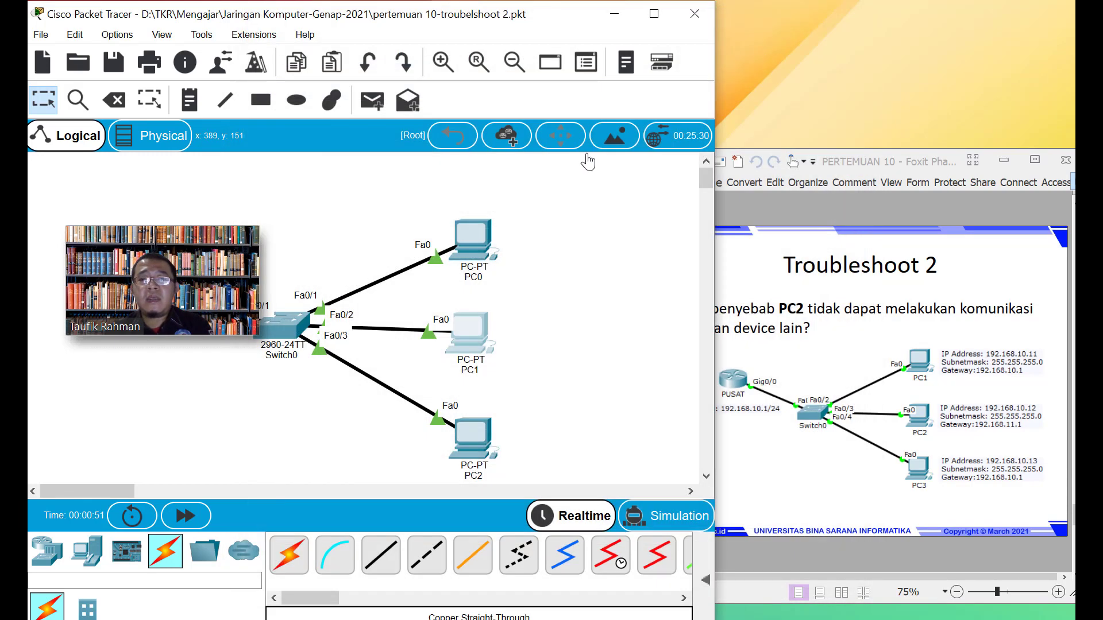
left_click(850, 13)
Reopen PC1's device window from its icon in the logical topology
mouse_move(463, 334)
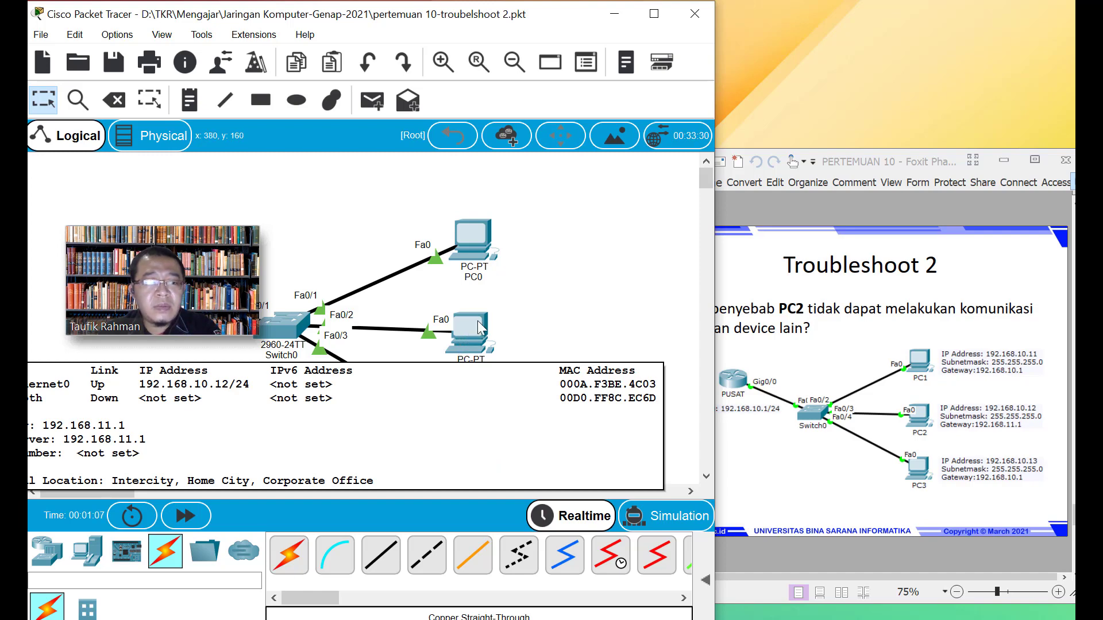
mouse_move(467, 234)
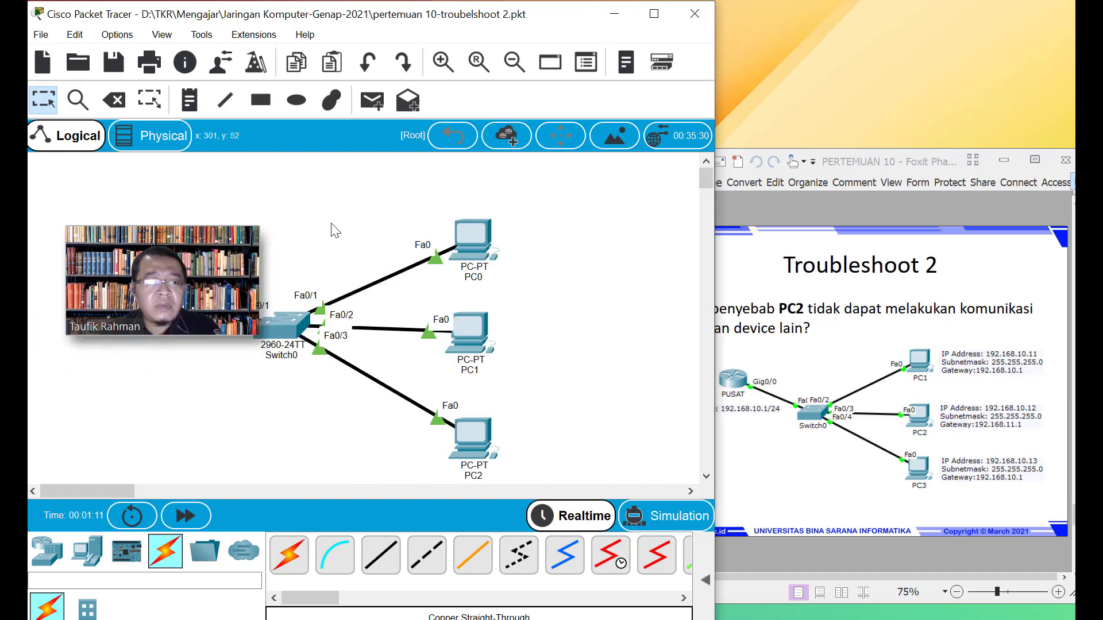
left_click_drag(177, 260, 207, 171)
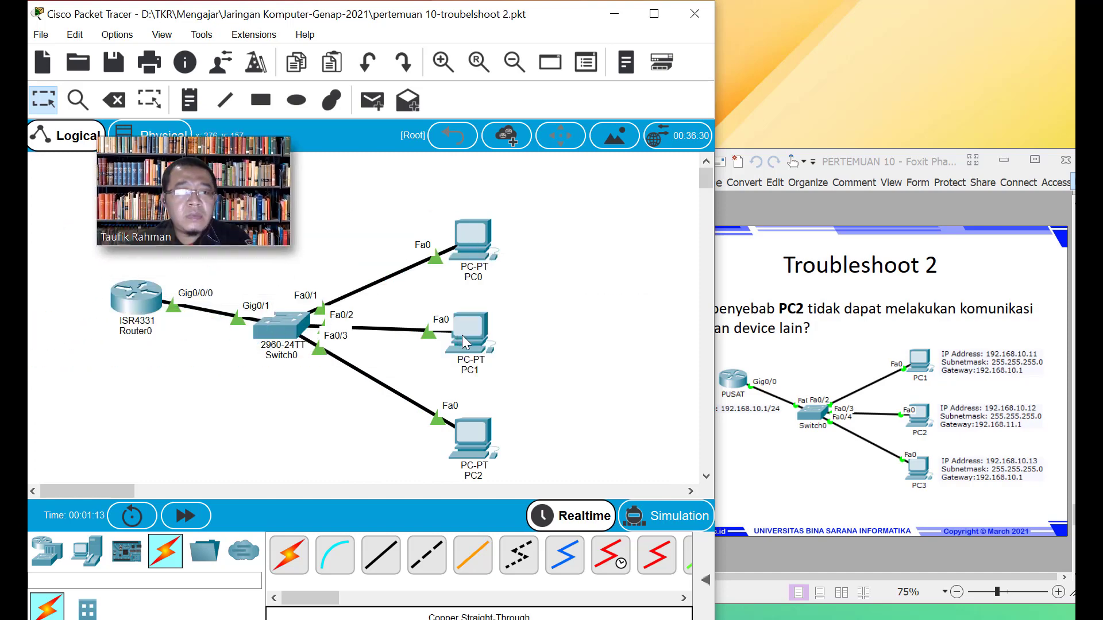
mouse_move(473, 447)
mouse_move(144, 302)
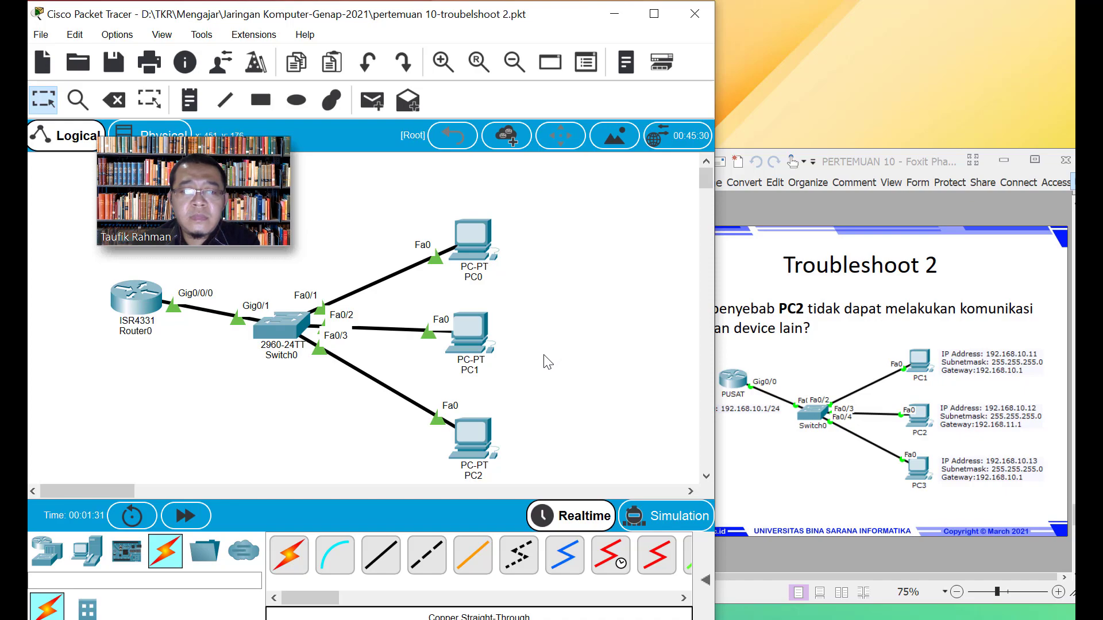
left_click(470, 340)
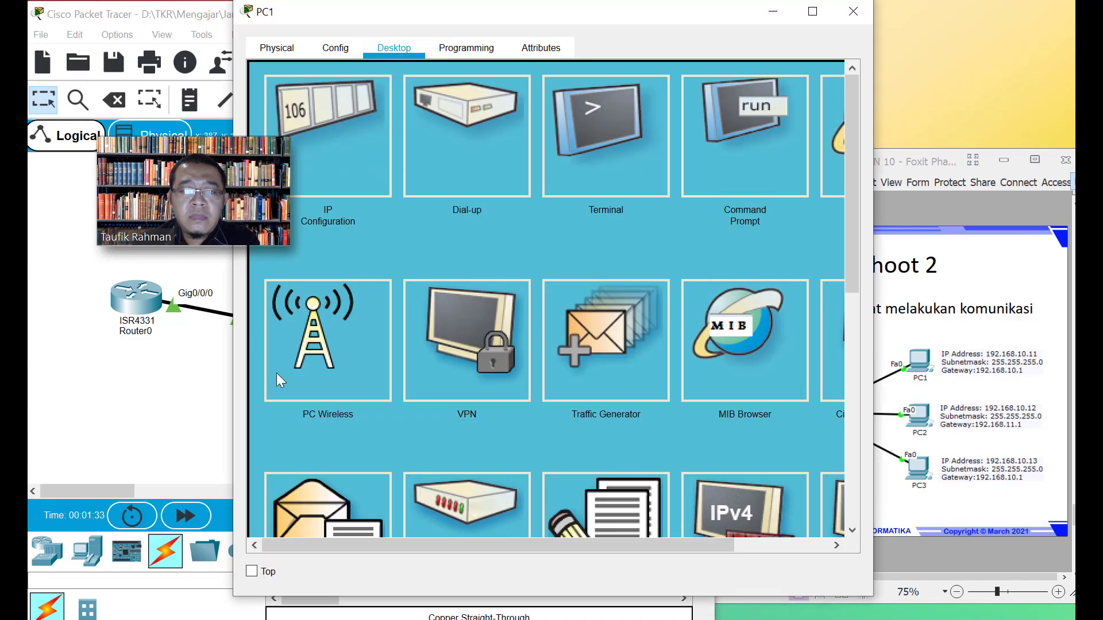
Switch PC1's FastEthernet0 port status off and close PC1's window
left_click(342, 47)
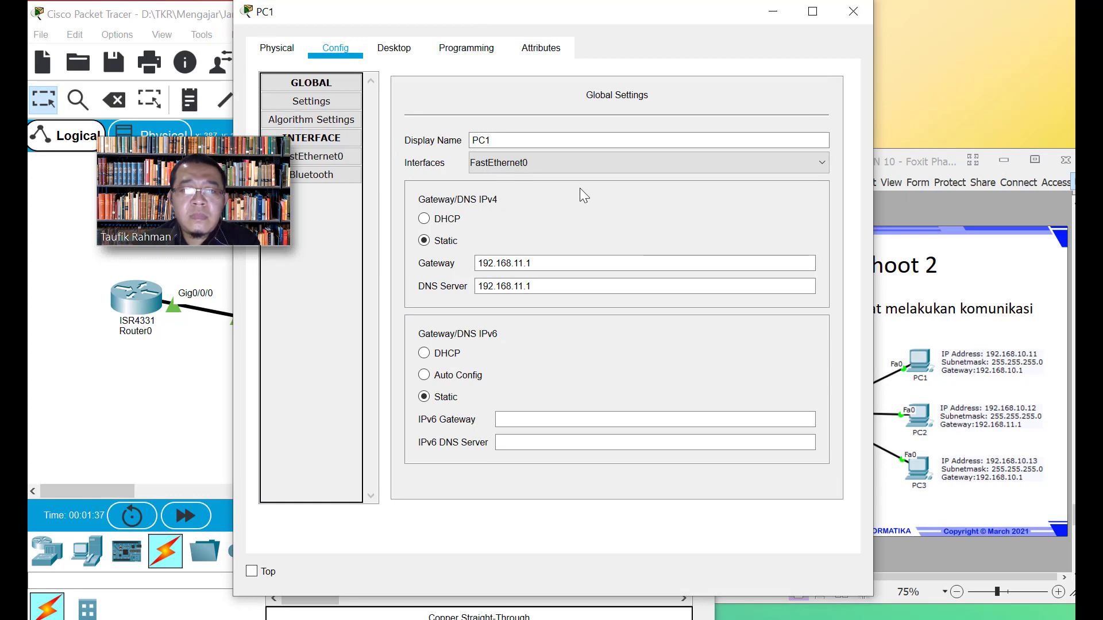
left_click(339, 159)
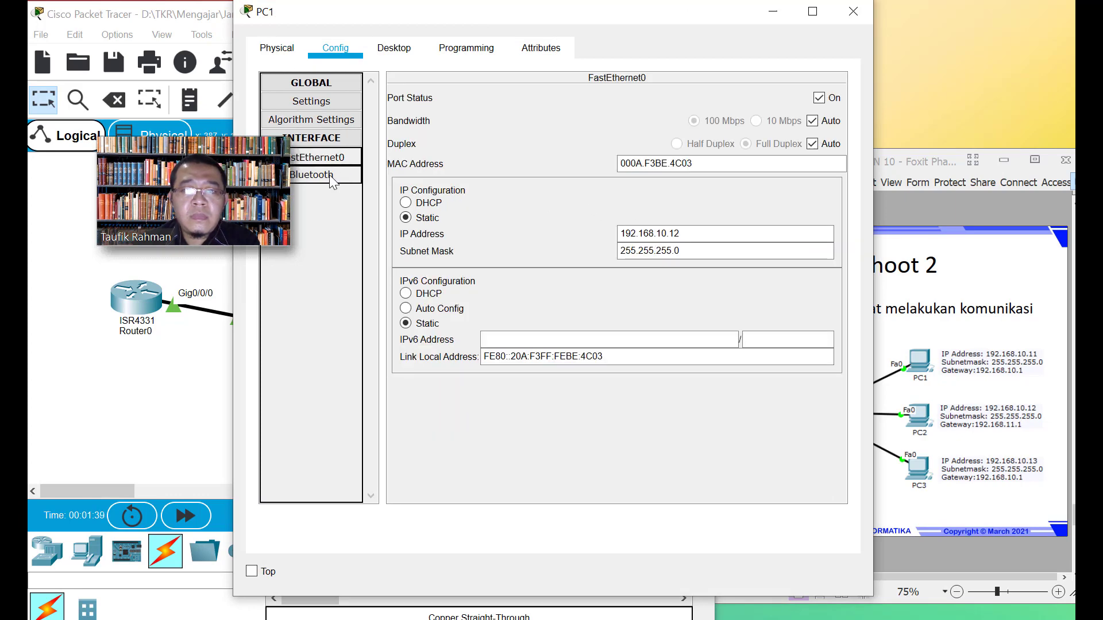
left_click(820, 100)
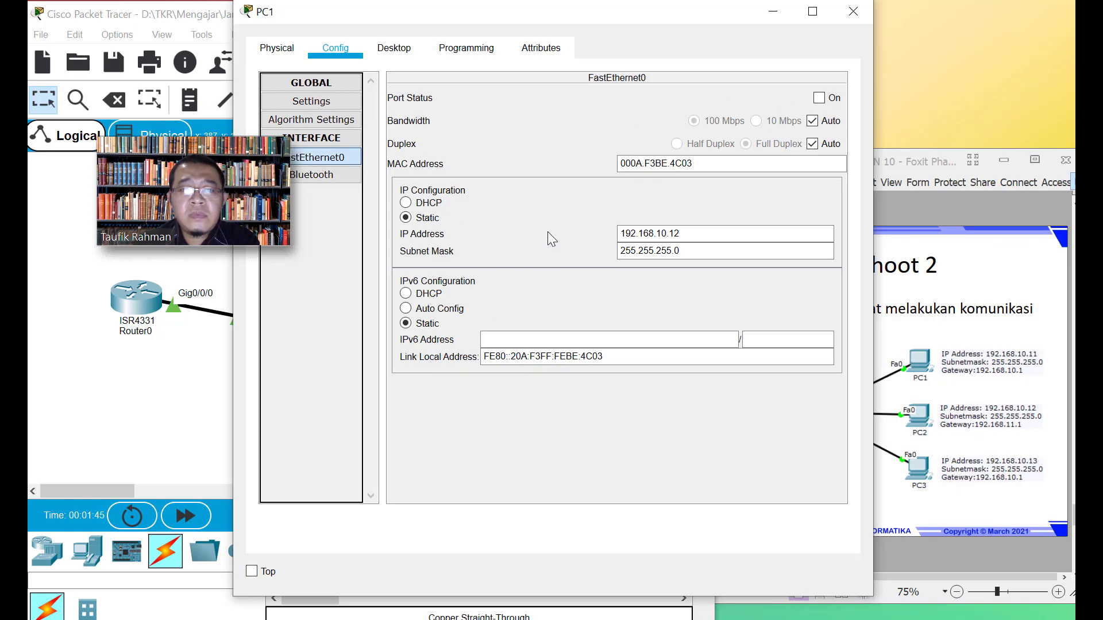
left_click(343, 174)
left_click(338, 160)
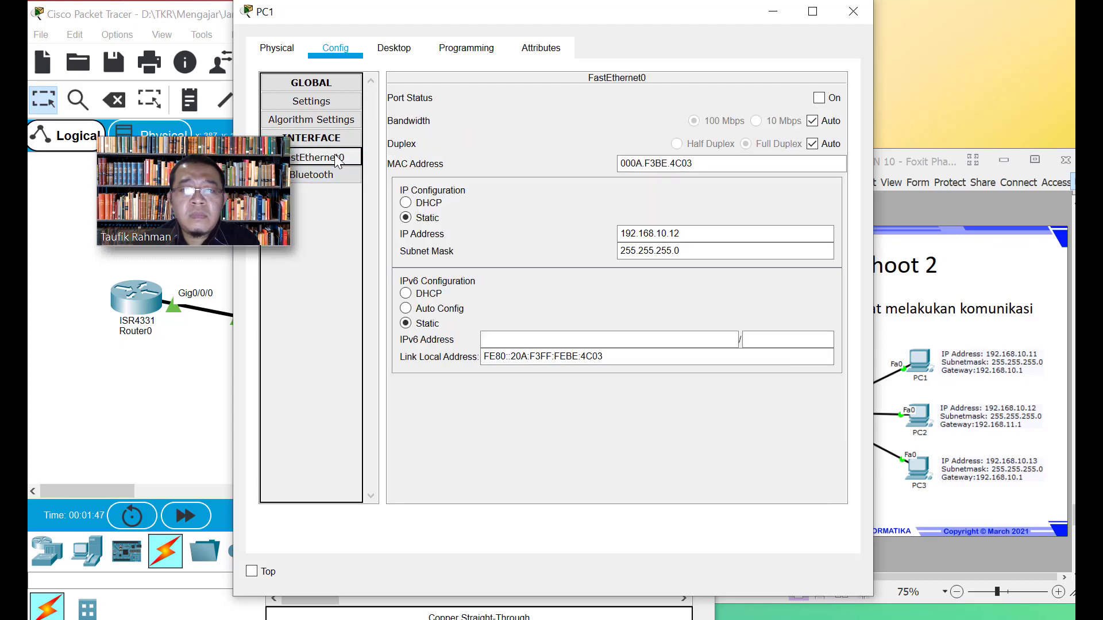
left_click(332, 102)
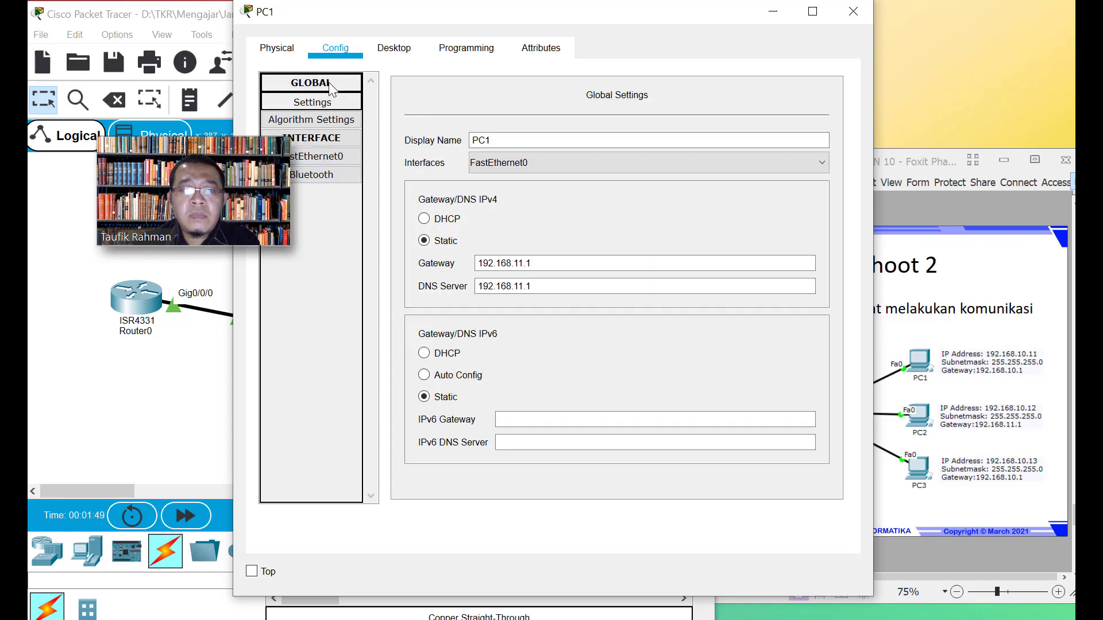
left_click(854, 12)
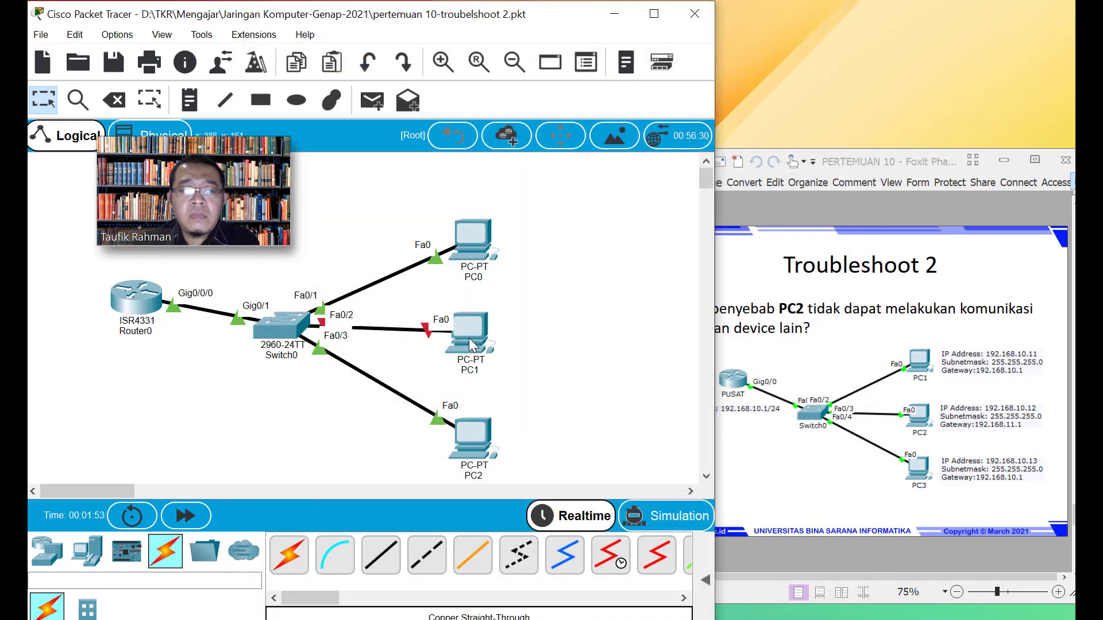
Turn PC1's FastEthernet0 port back on, then reopen PC1 at its desktop applications
mouse_move(469, 338)
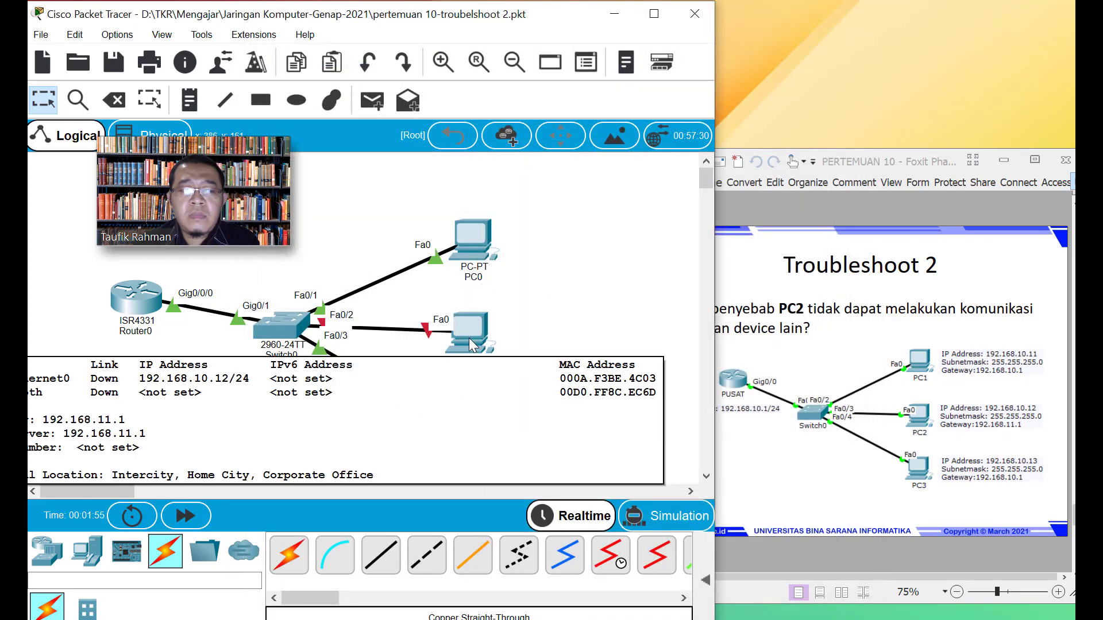
left_click(469, 338)
left_click(392, 52)
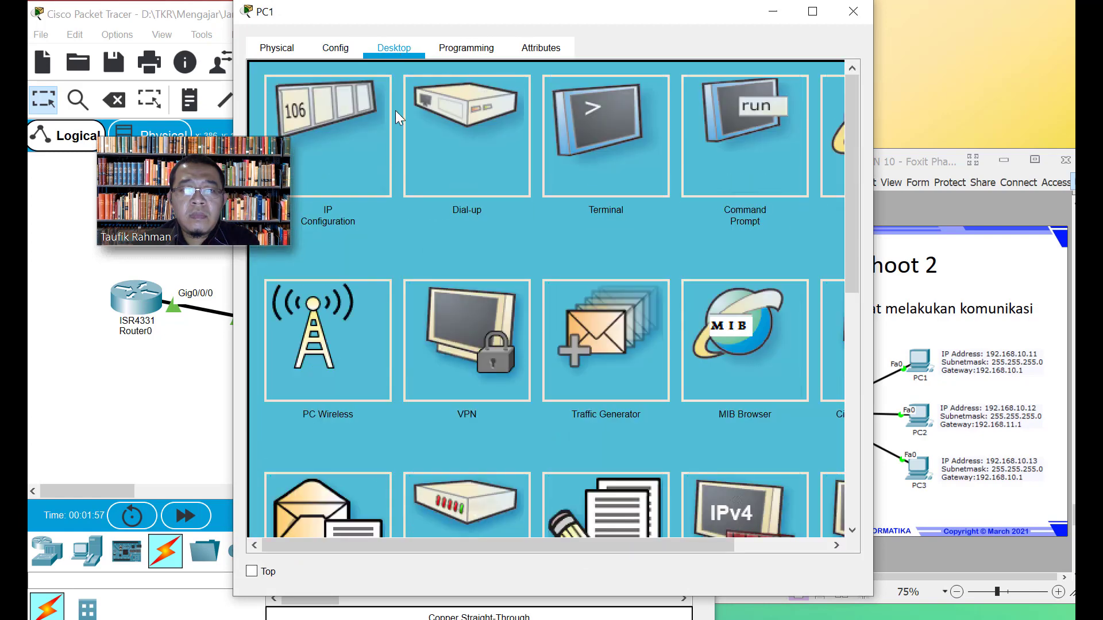
left_click(327, 54)
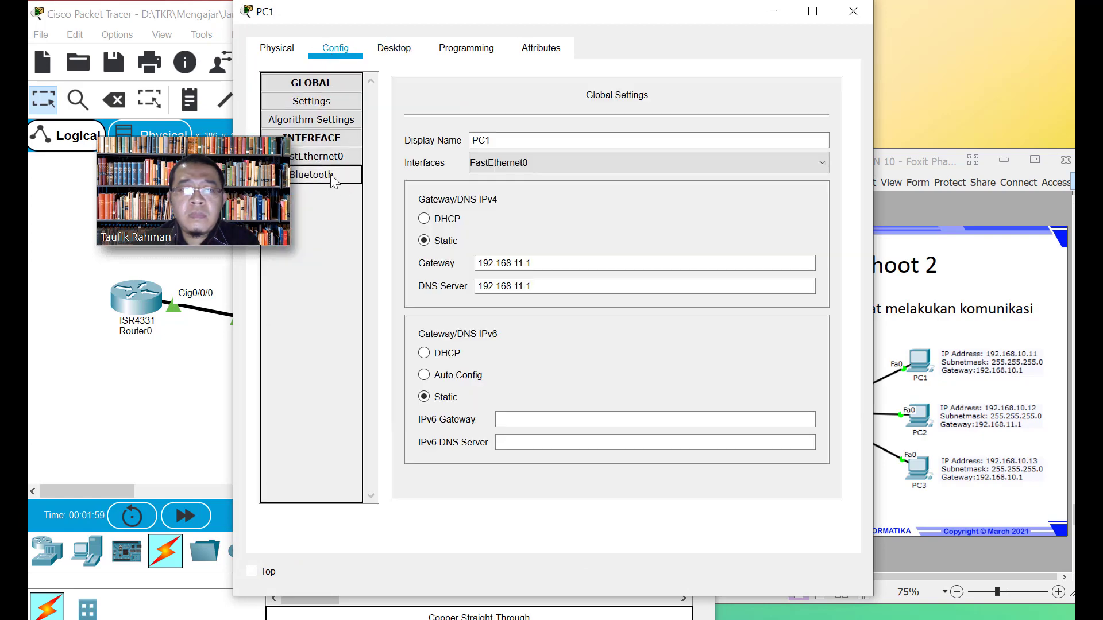
left_click(326, 158)
left_click(833, 98)
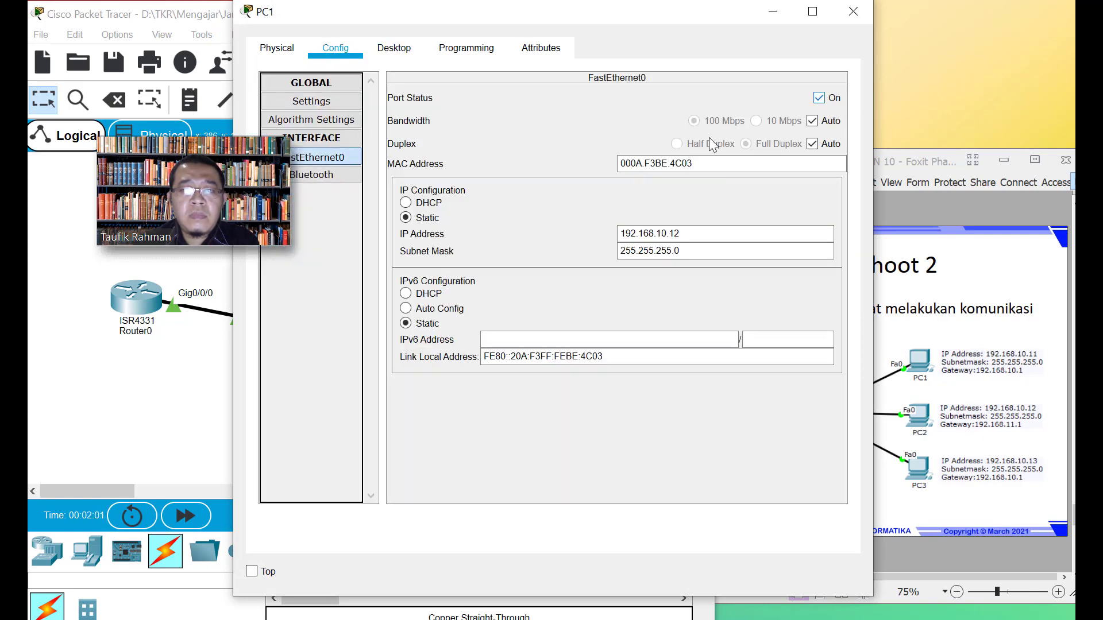
left_click(853, 11)
left_click(463, 334)
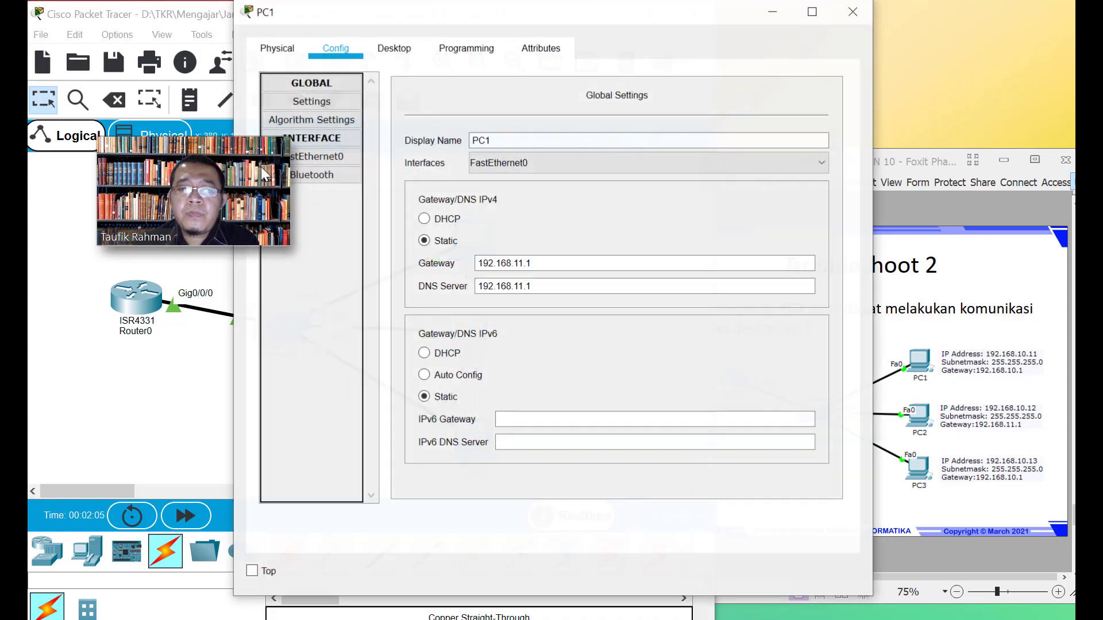
left_click(391, 48)
Ping the router at 192.168.10.1 twice from PC1's command prompt
left_click(749, 144)
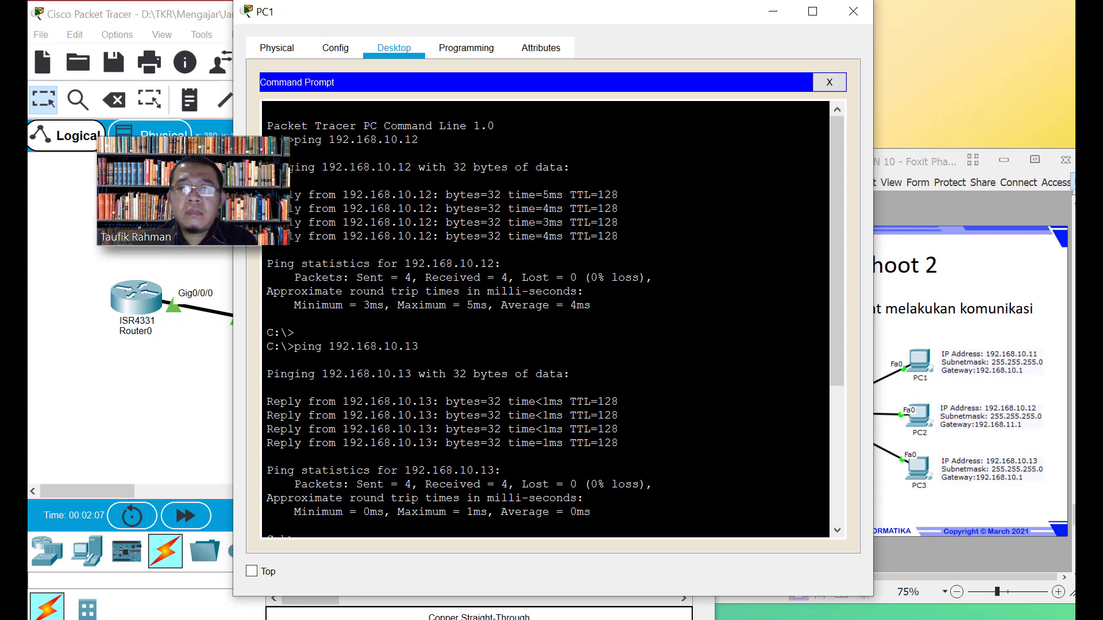
left_click(598, 472)
scroll(598, 472, "down", 6)
left_click(597, 483)
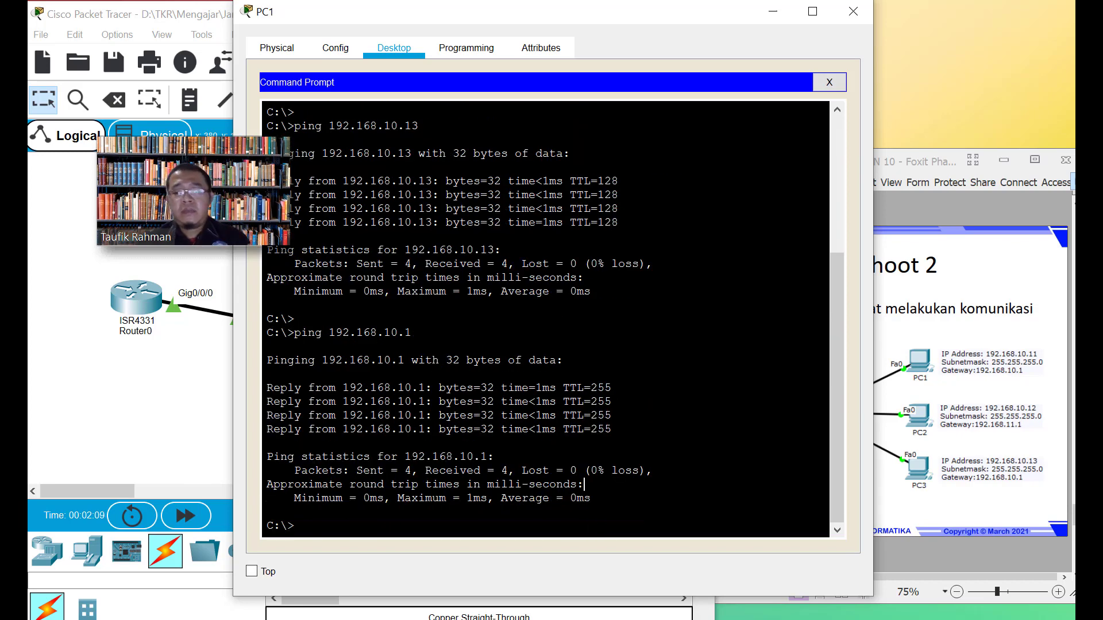
key("Up")
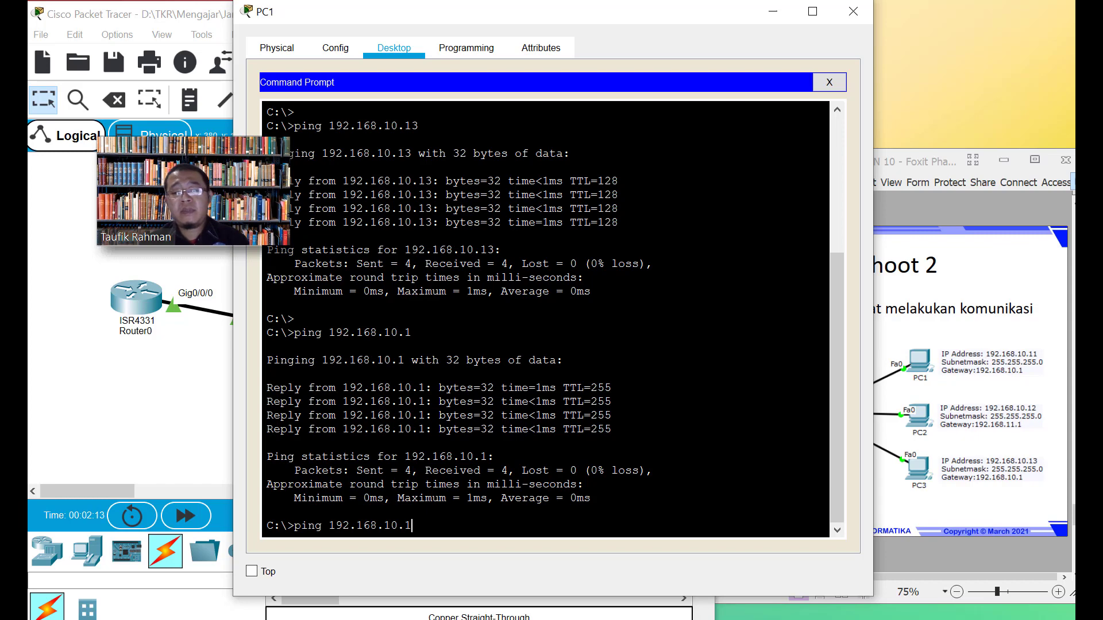
key("Return")
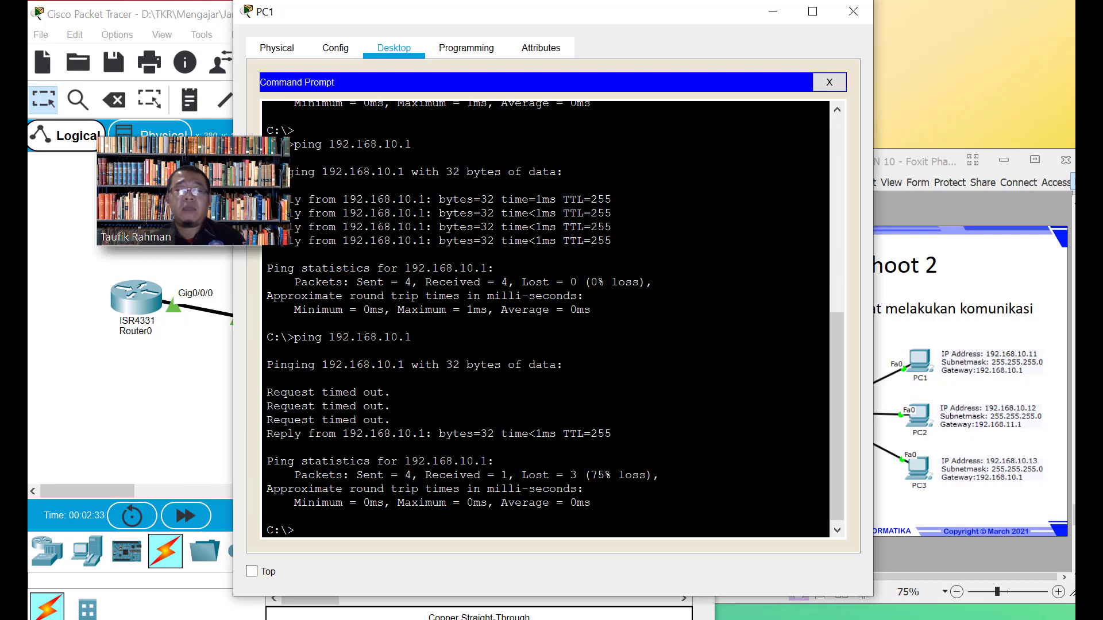
key("Up")
key("Return")
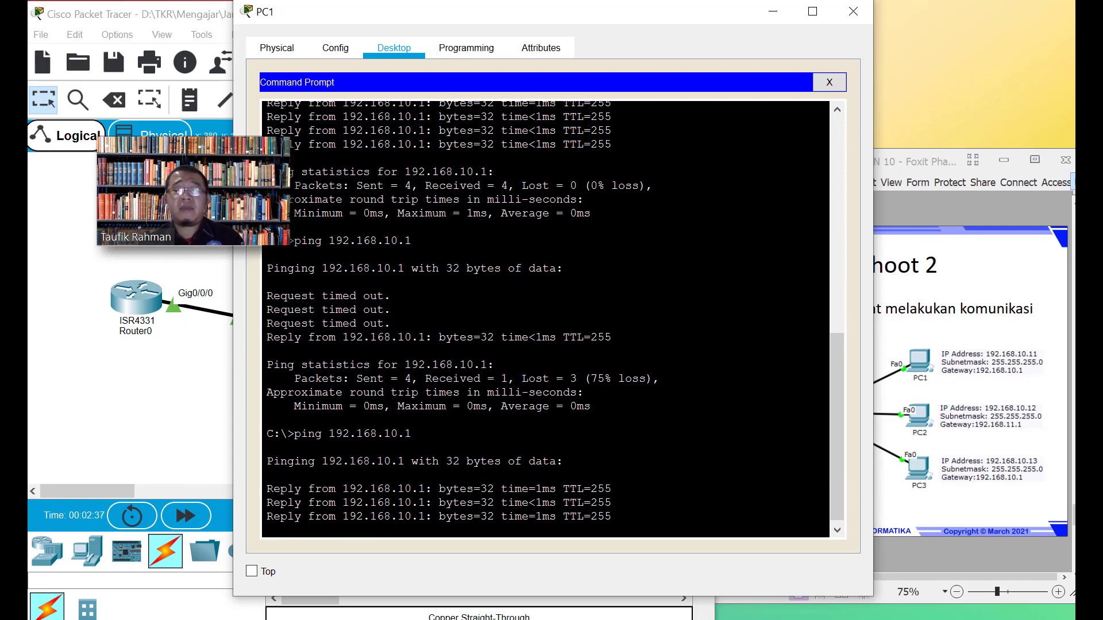
Ping 192.168.10.12, stopped with Ctrl+C, and 192.168.10.13, then close PC1's window
key("Up")
type("3")
key("Return")
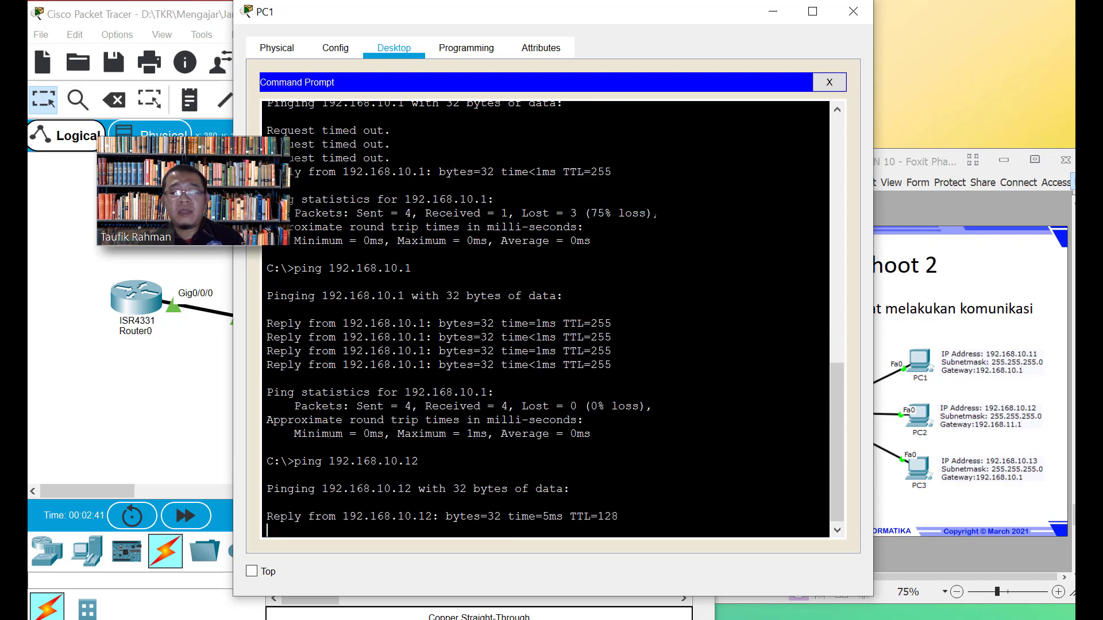
key("ctrl+c")
key("Up")
key("BackSpace")
type("3")
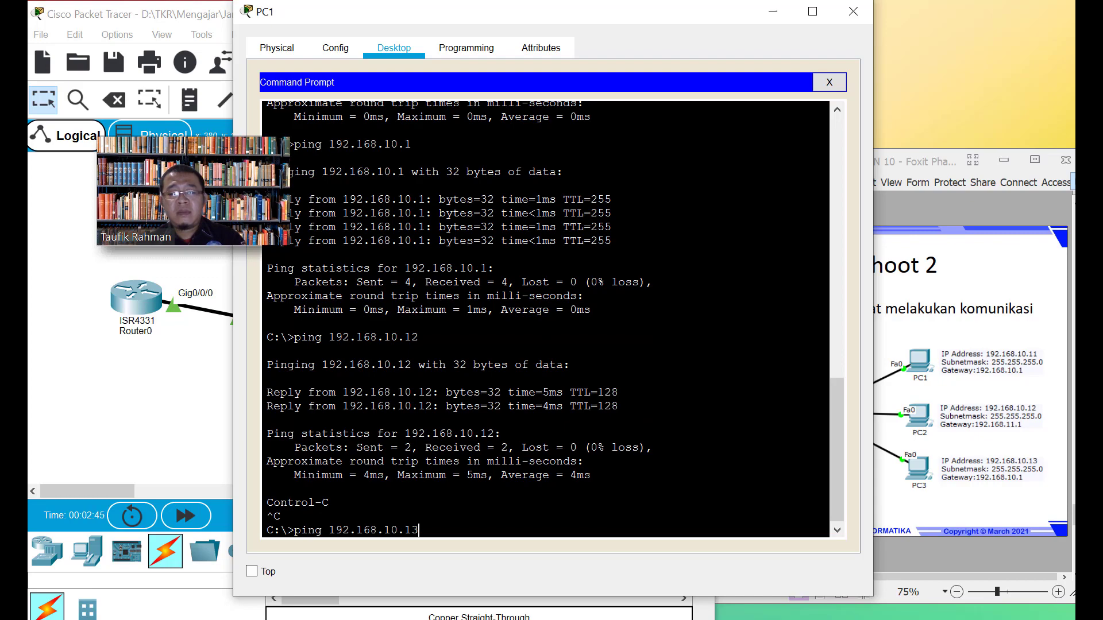
key("Return")
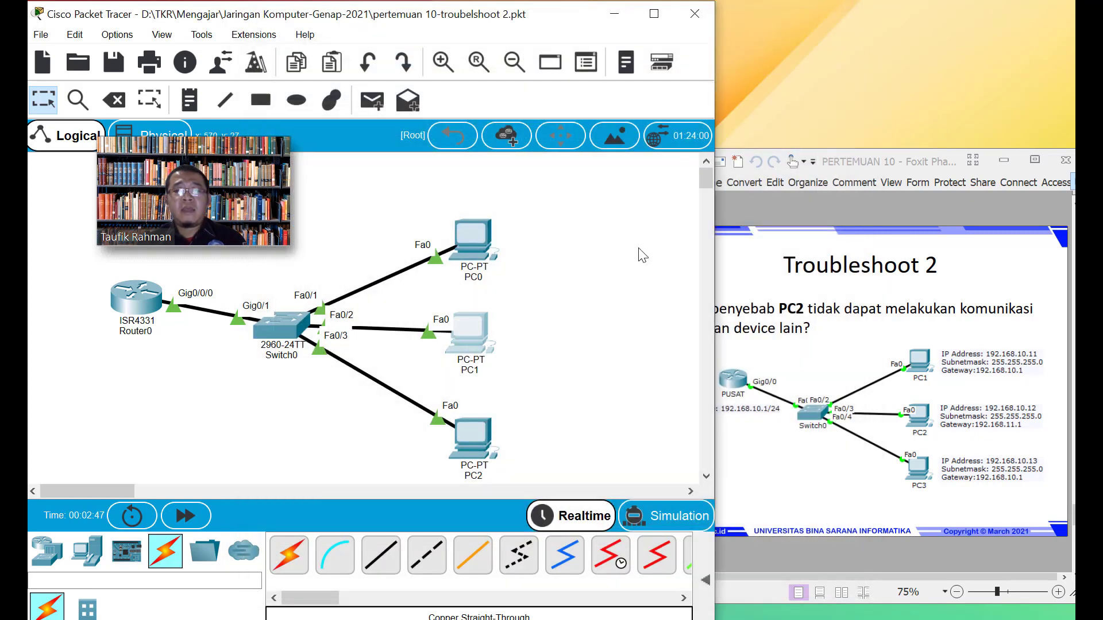
left_click(853, 12)
Review PC1's interface and 192.168.11.1 gateway settings, then start deleting PC1 from the topology
left_click(469, 330)
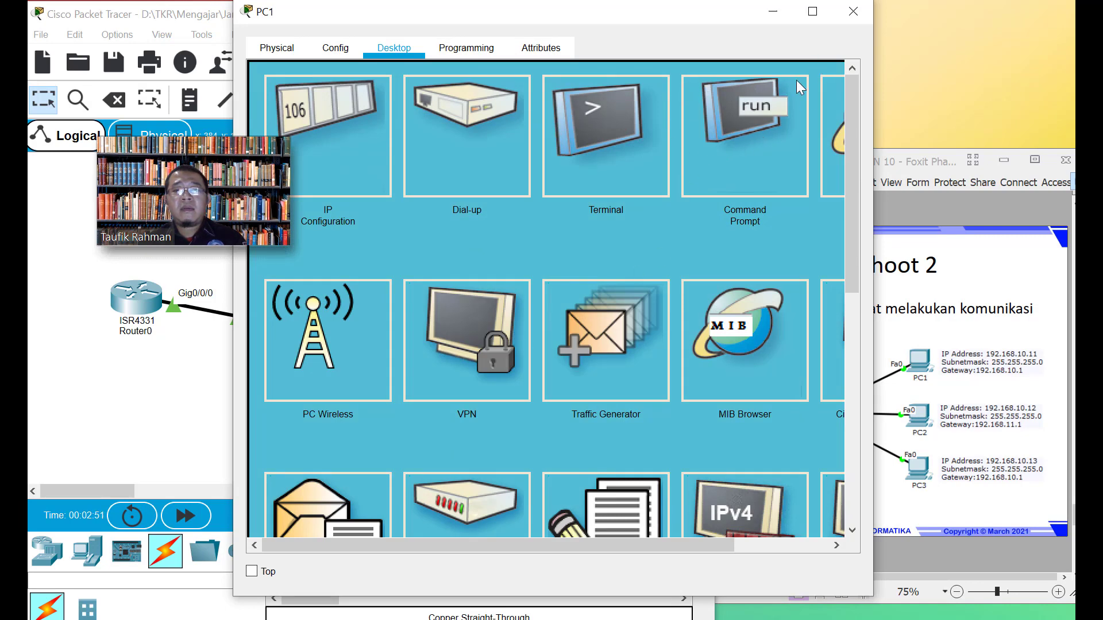
left_click(316, 124)
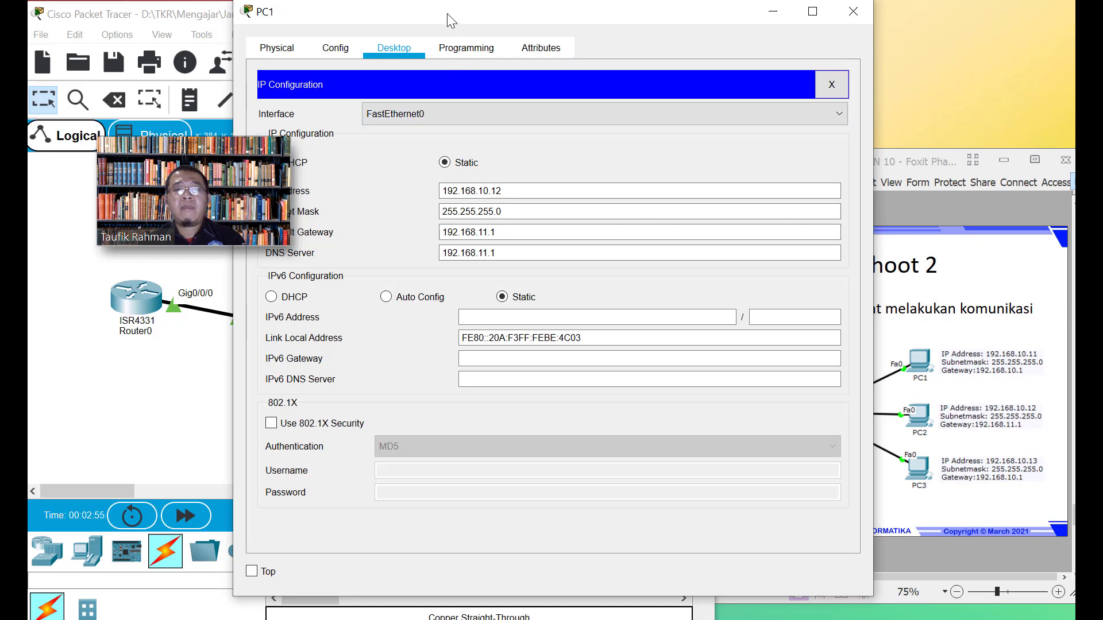
left_click(387, 118)
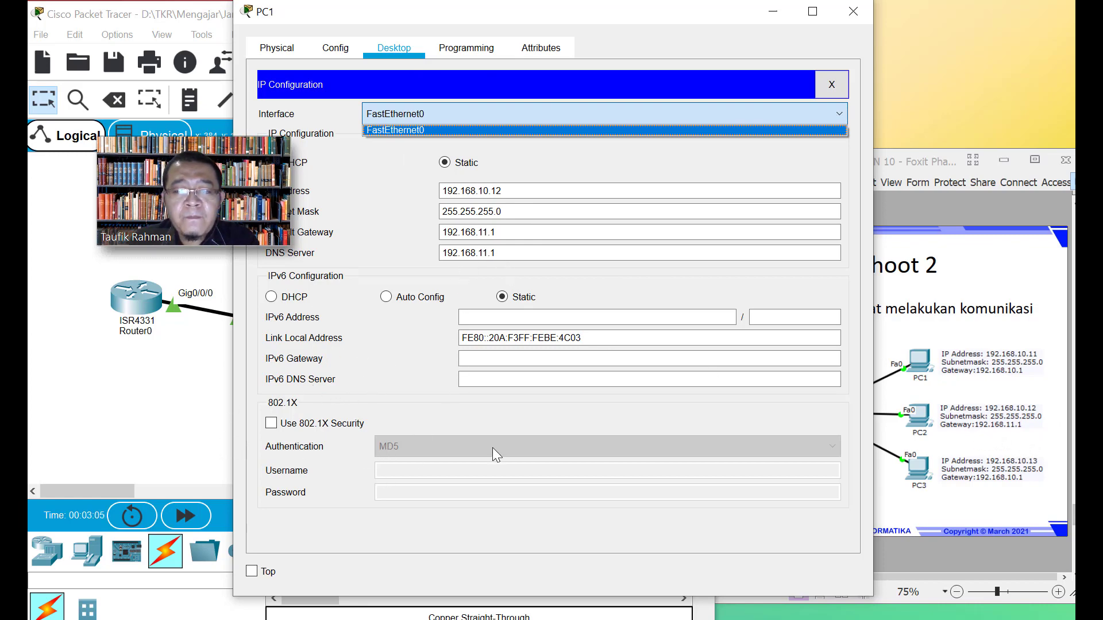
left_click(345, 53)
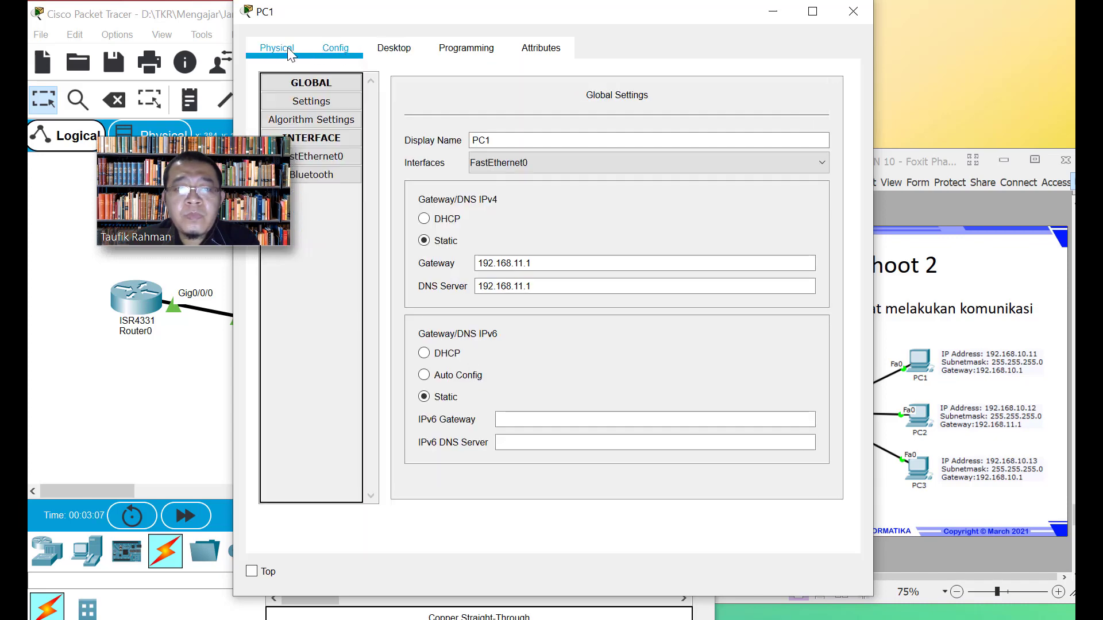
left_click(853, 12)
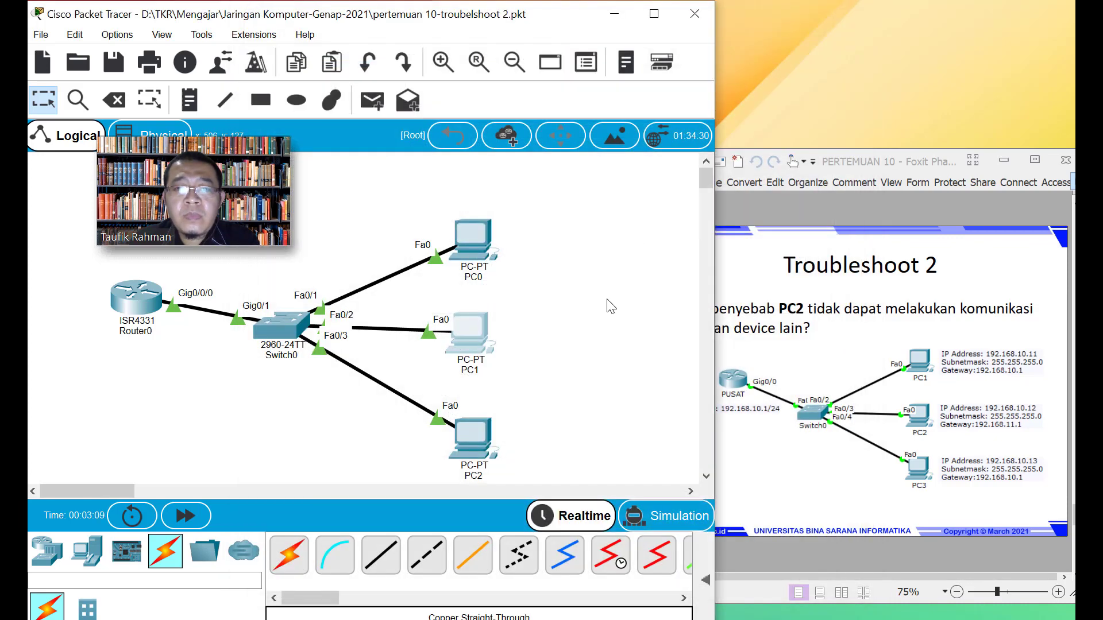
left_click(486, 356)
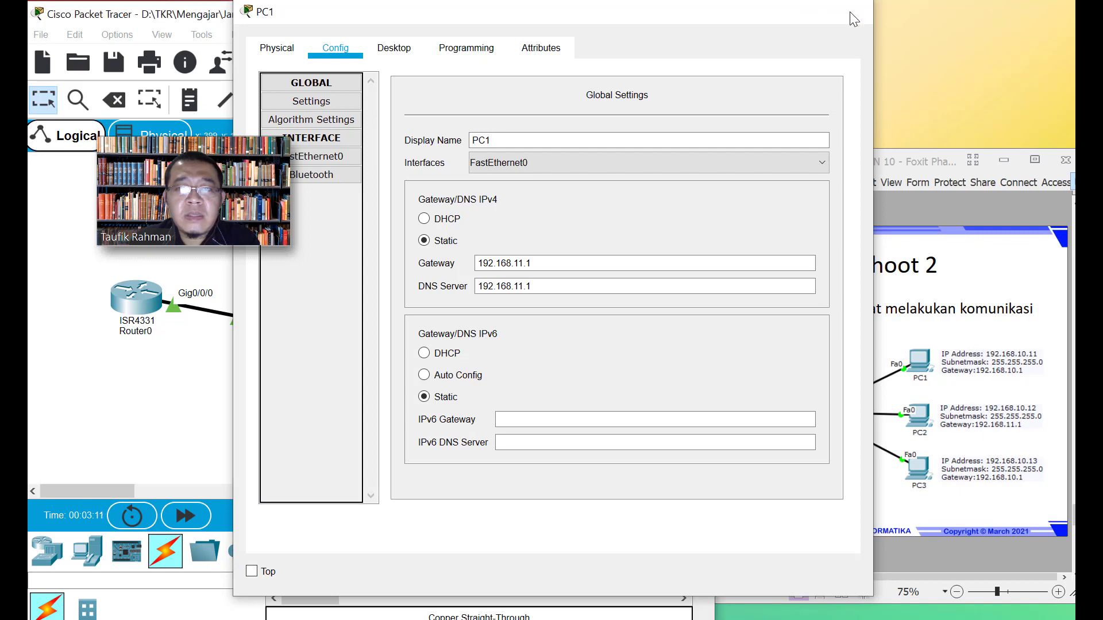
left_click(861, 13)
key("Delete")
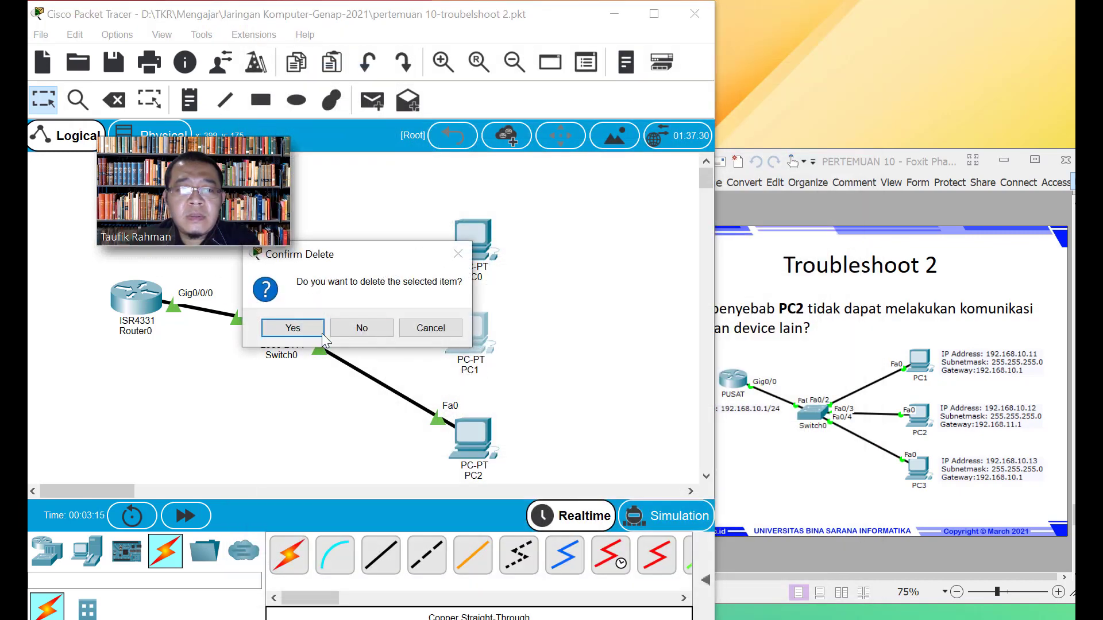
Confirm PC1's deletion and place a new generic PC between PC0 and PC2
left_click(307, 331)
key("Escape")
left_click(88, 551)
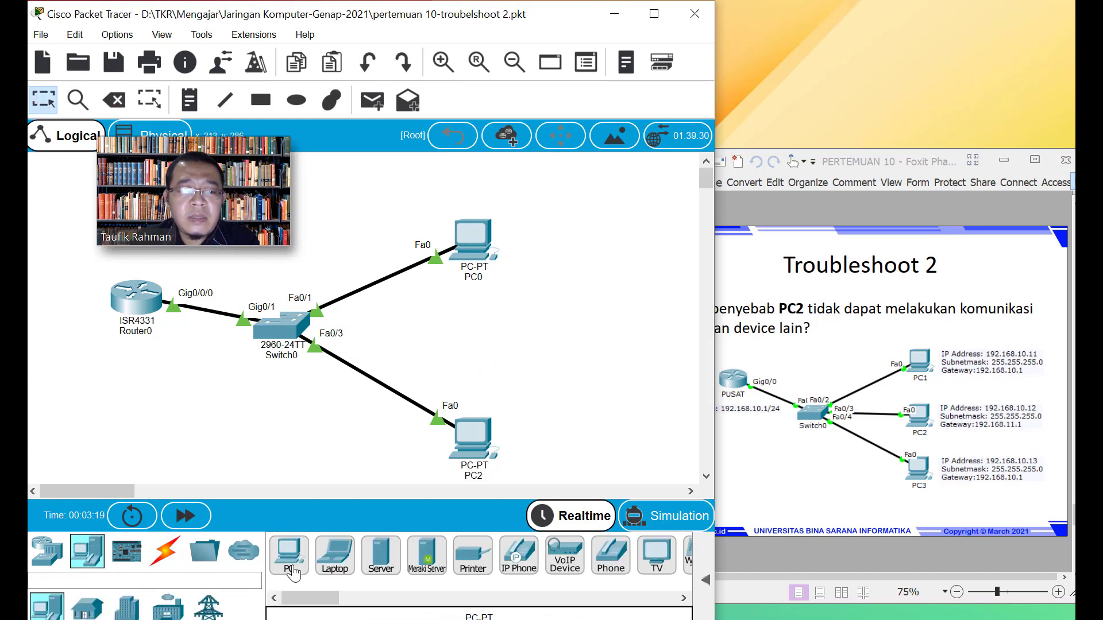
left_click(289, 554)
left_click(470, 342)
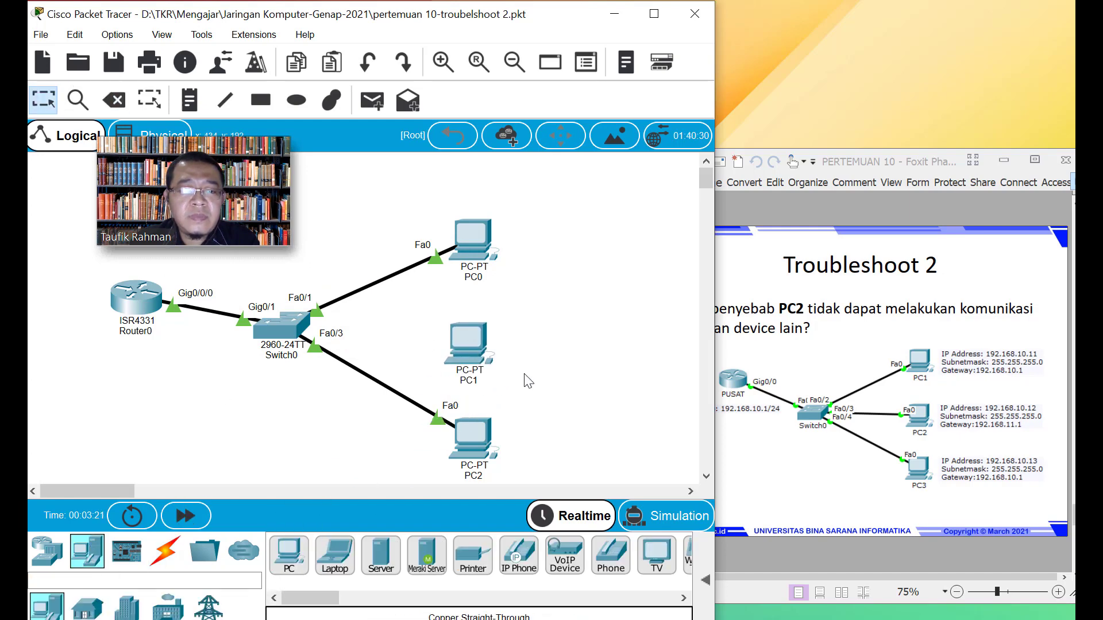
left_click_drag(470, 341, 473, 332)
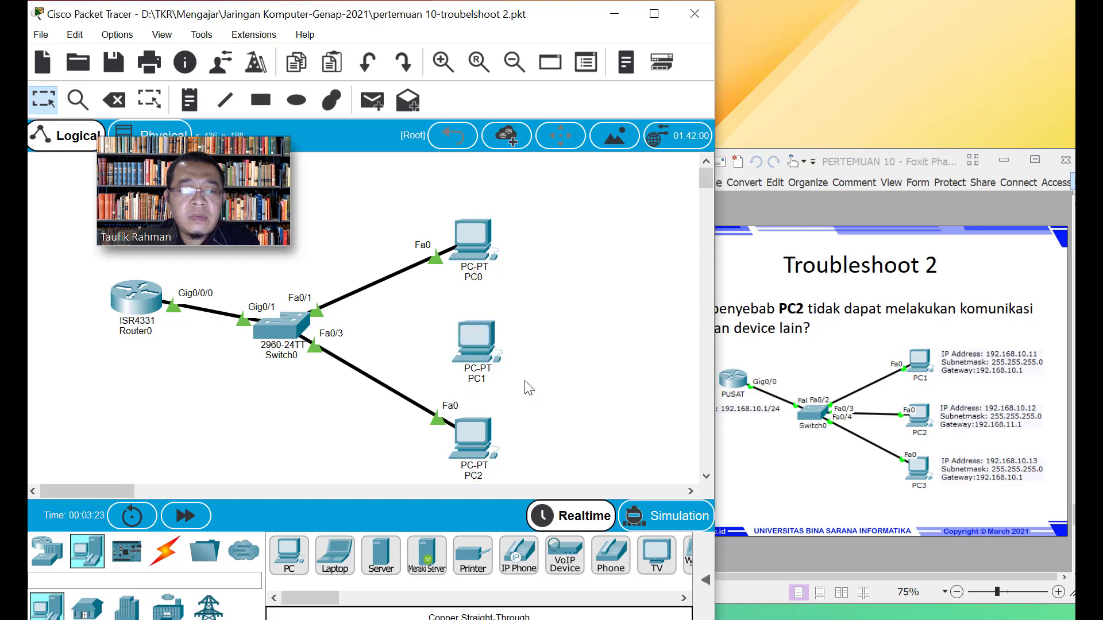
Cable Switch0 Fa0/2 to the new PC1's FastEthernet0 with copper straight-through, and view its Global Settings
left_click(165, 563)
left_click(383, 574)
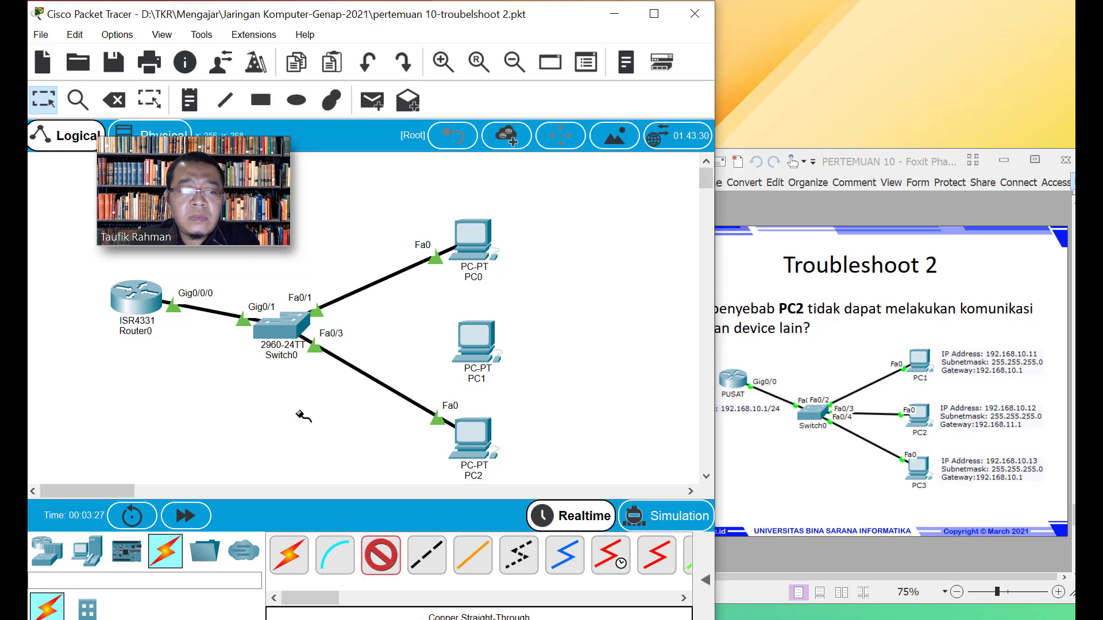
left_click(280, 326)
left_click(363, 30)
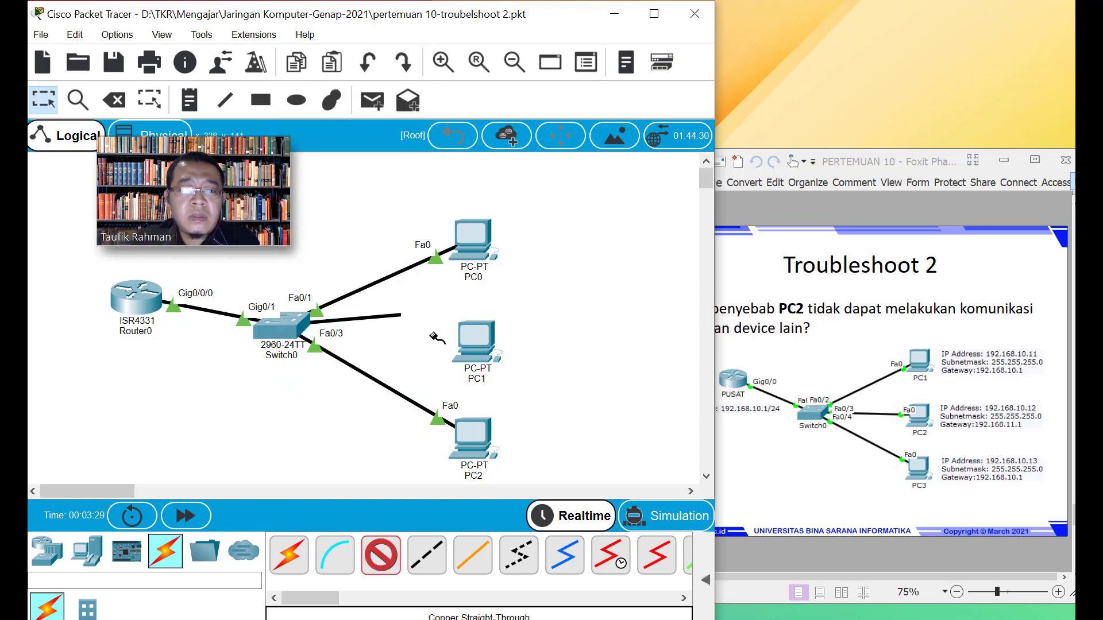
left_click(473, 346)
left_click(532, 410)
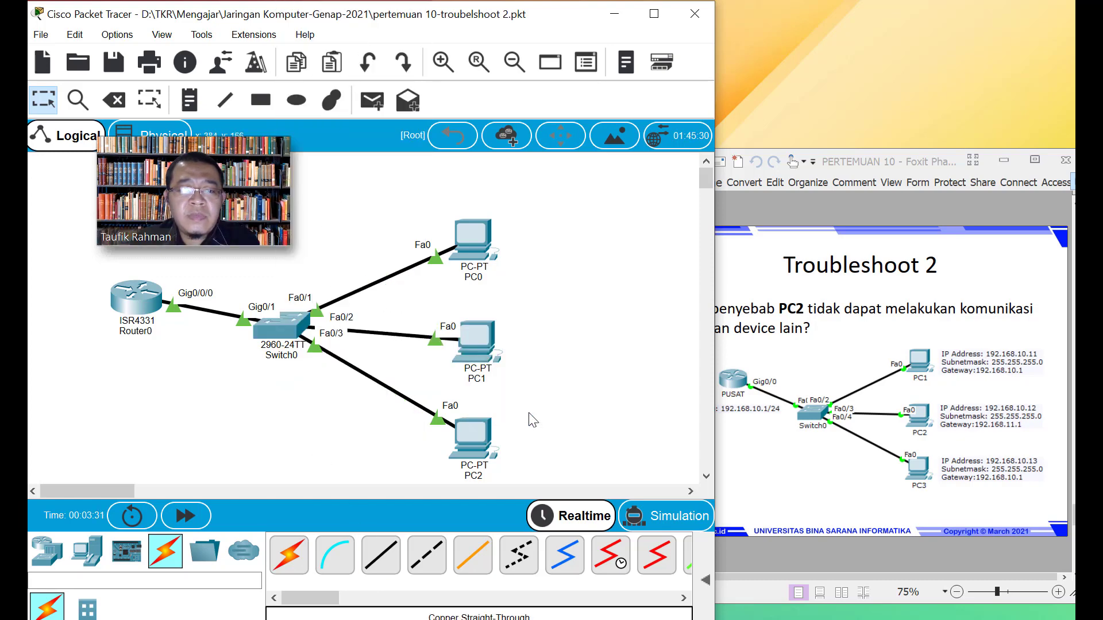
left_click(480, 351)
left_click(328, 50)
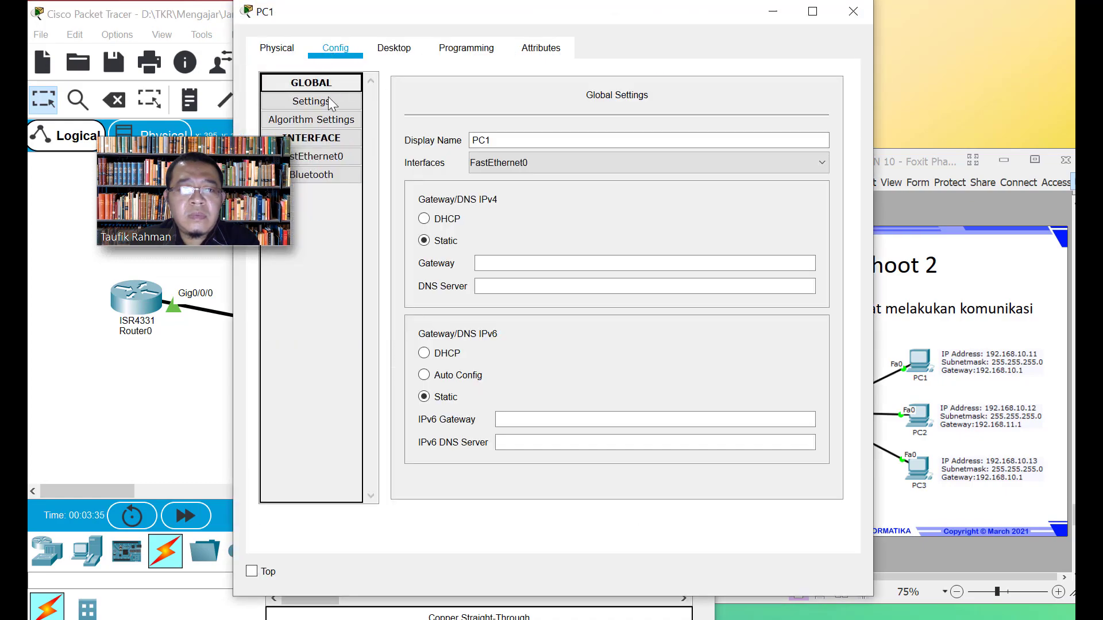
Enter PC1's IP address 192.168.10.12 with the auto-filled 255.255.255.0 mask
left_click(462, 49)
left_click(379, 51)
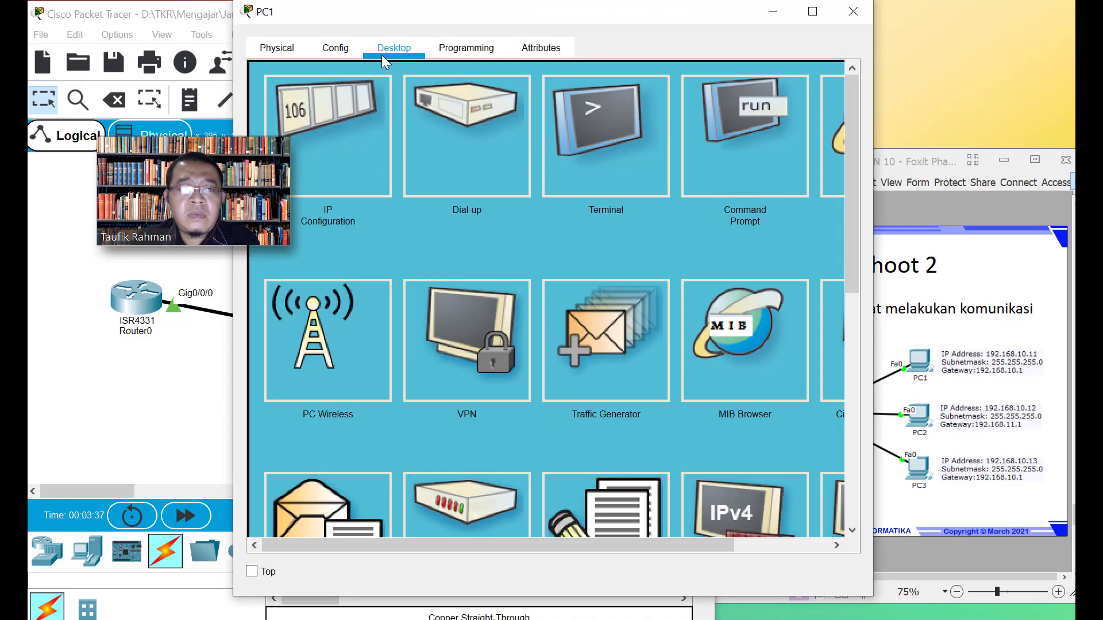
left_click(335, 114)
left_click(456, 191)
left_click_drag(375, 14, 435, 16)
type("1")
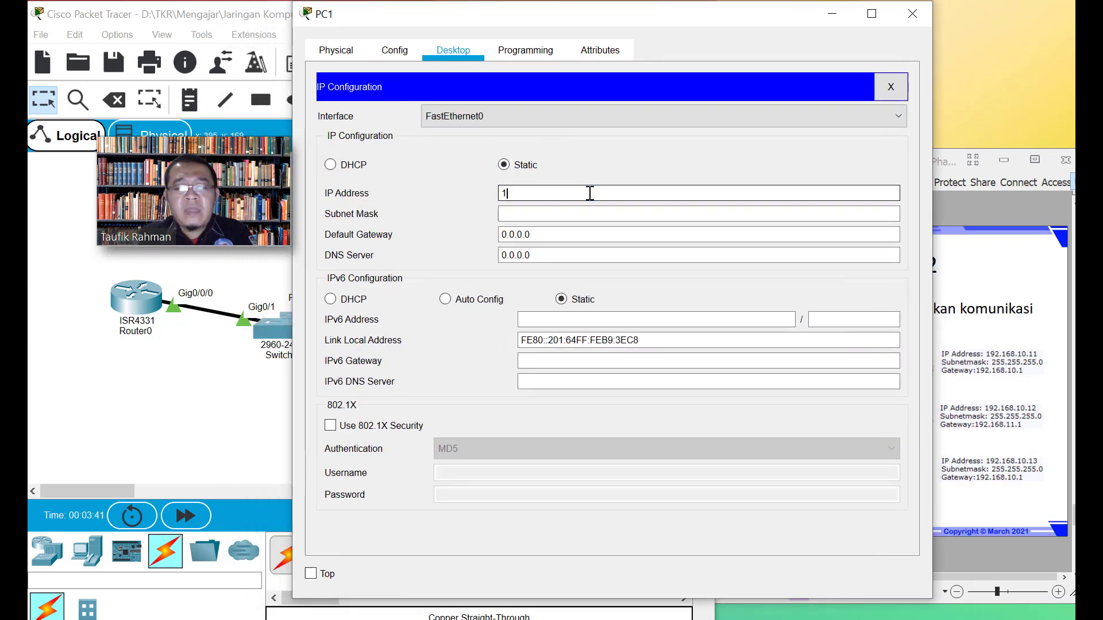
type("92.168.")
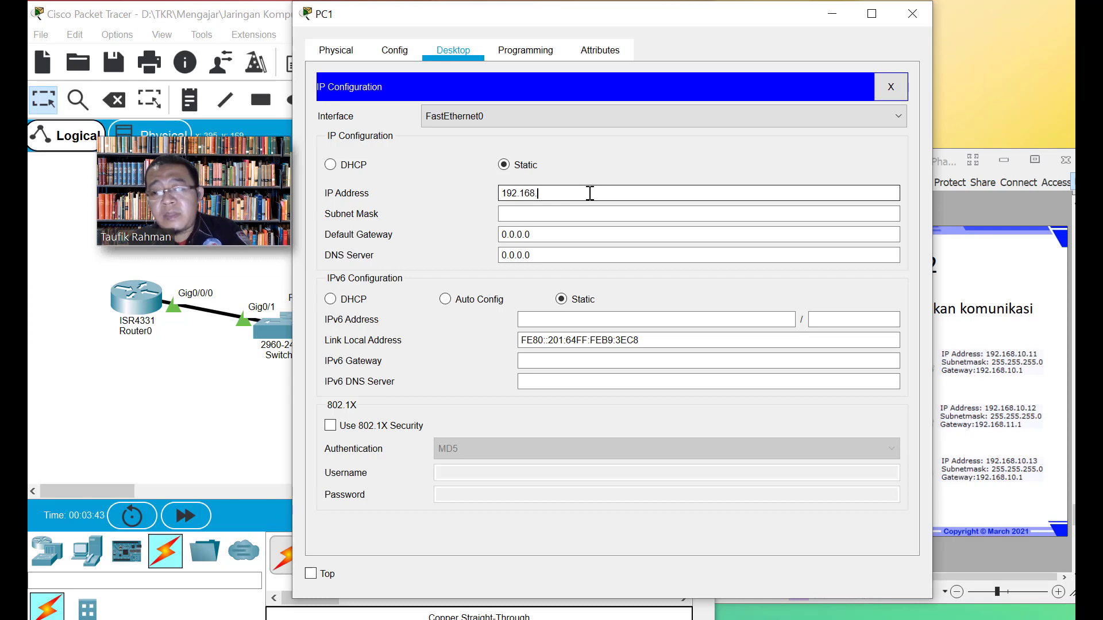
type("10.12")
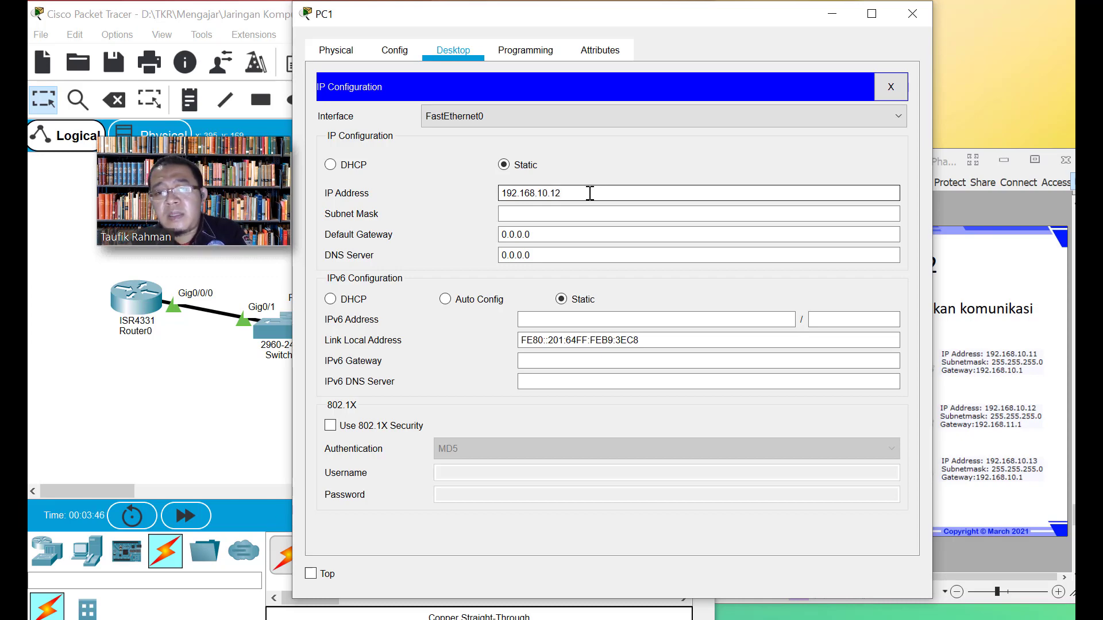
key("Tab")
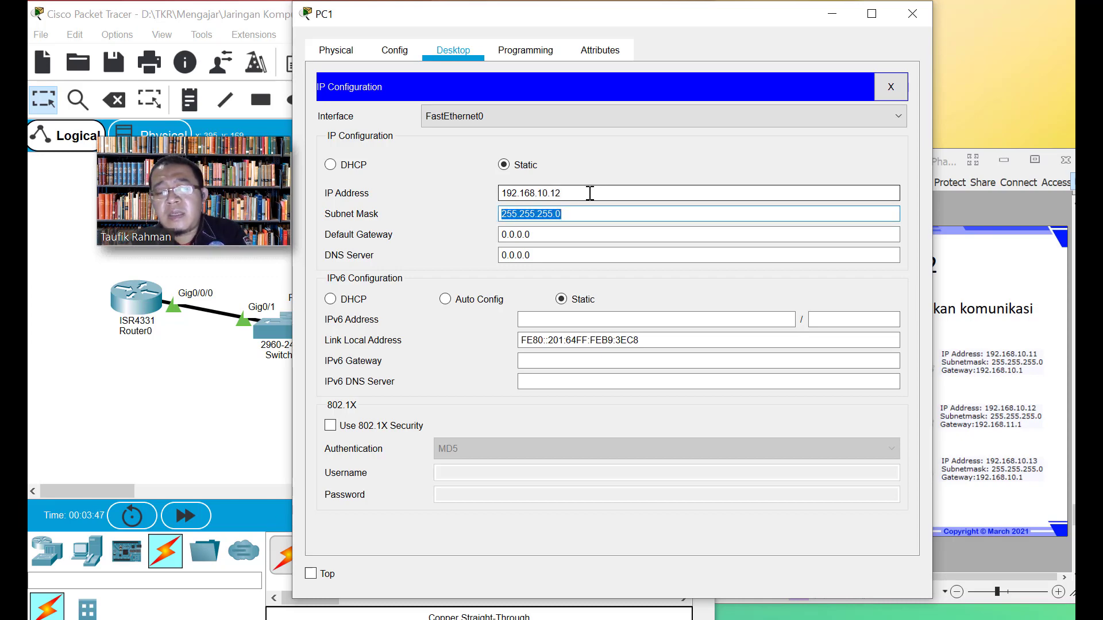
Set PC1's default gateway and DNS server to 192.168.11.1
left_click(556, 236)
double_click(556, 235)
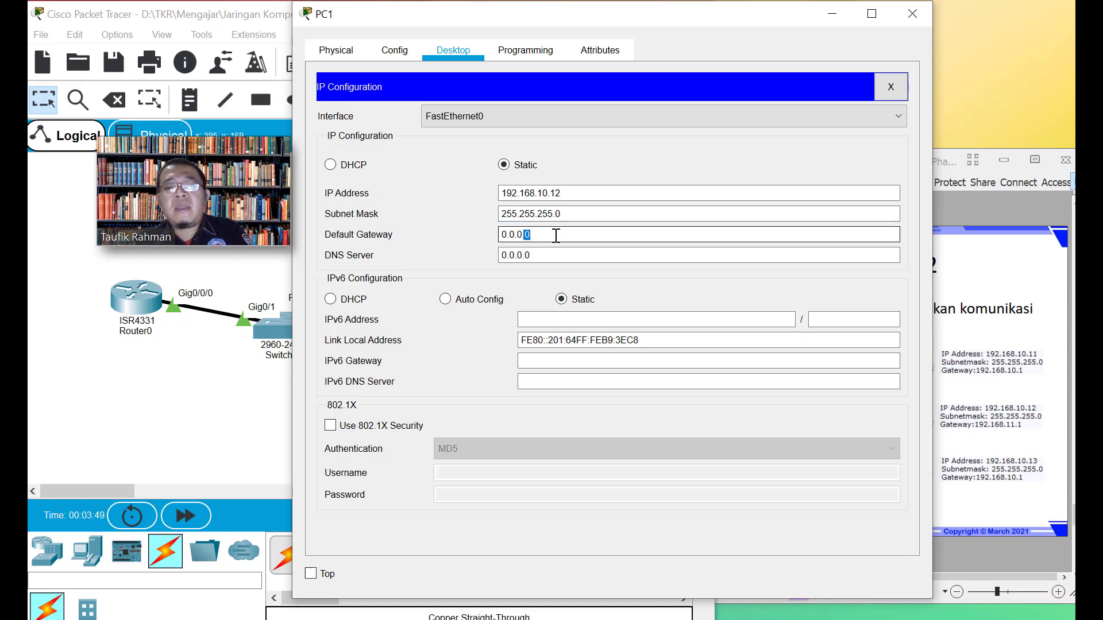
triple_click(556, 235)
type("192.168.")
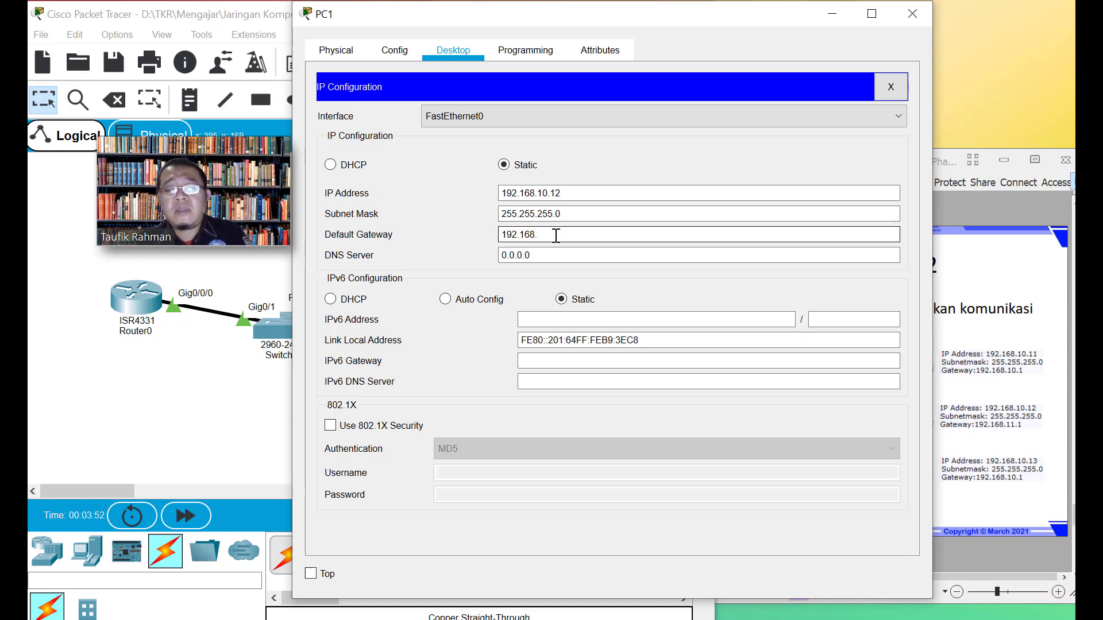
type("1")
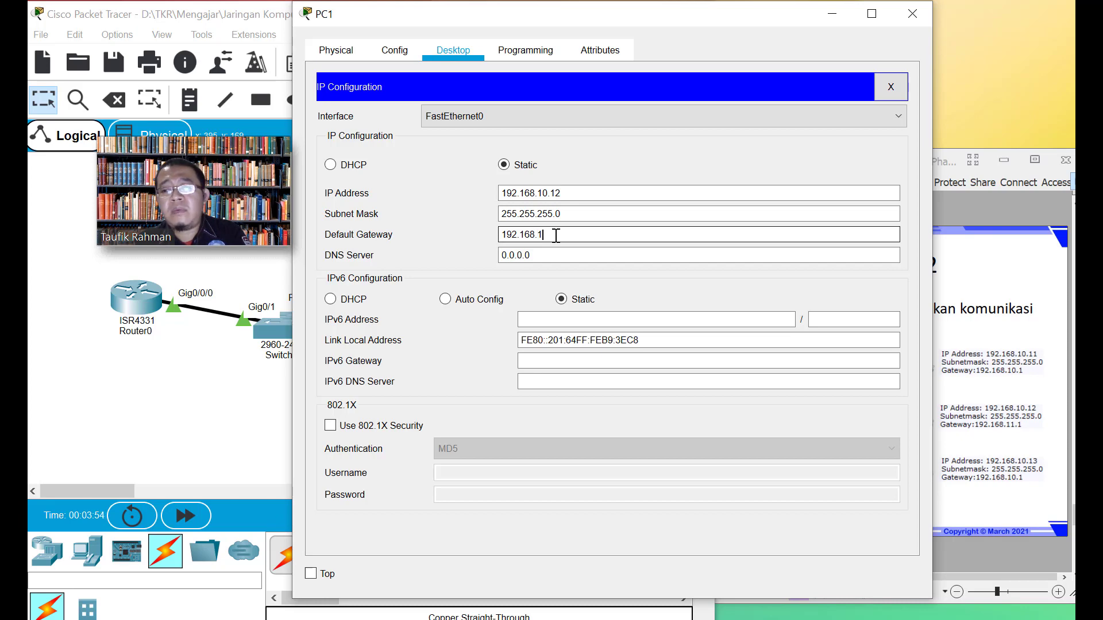
type("1.1")
key("Tab")
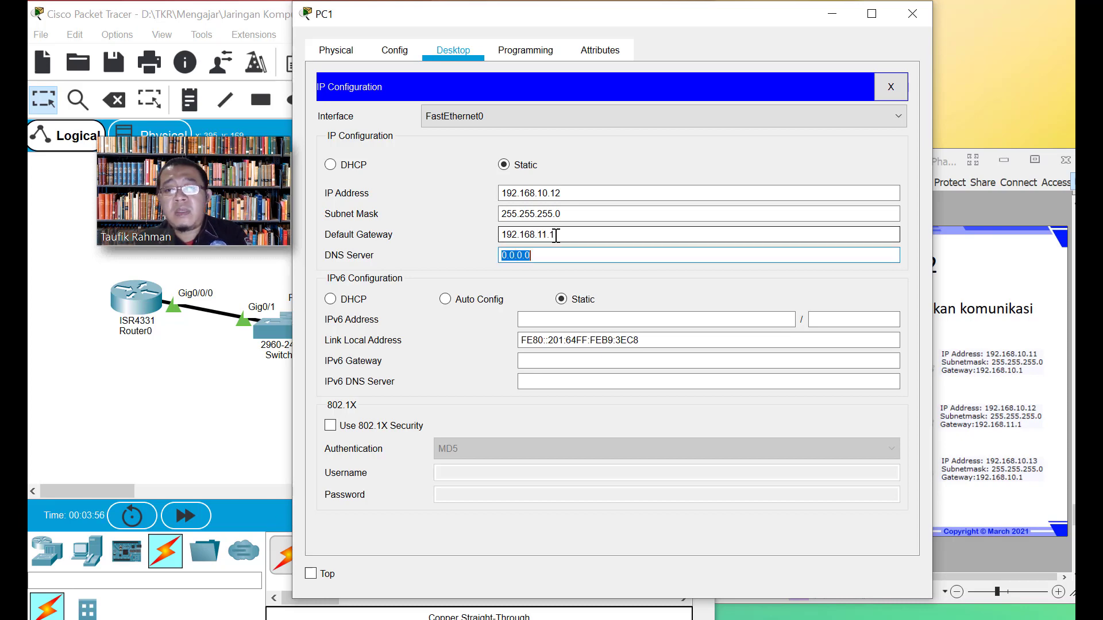
type("19")
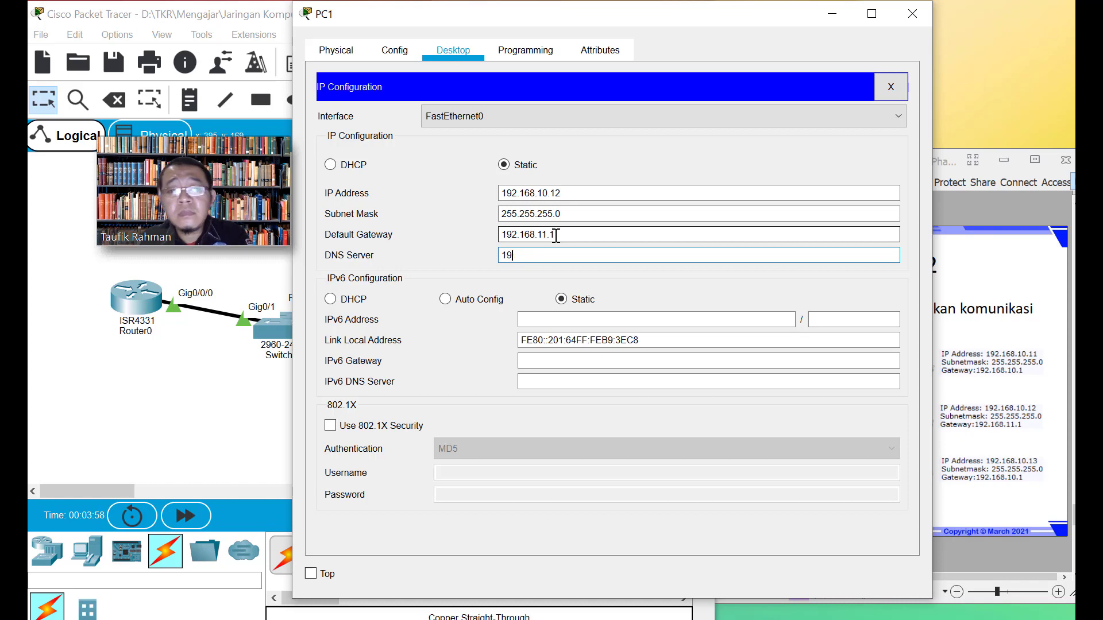
type("2.16")
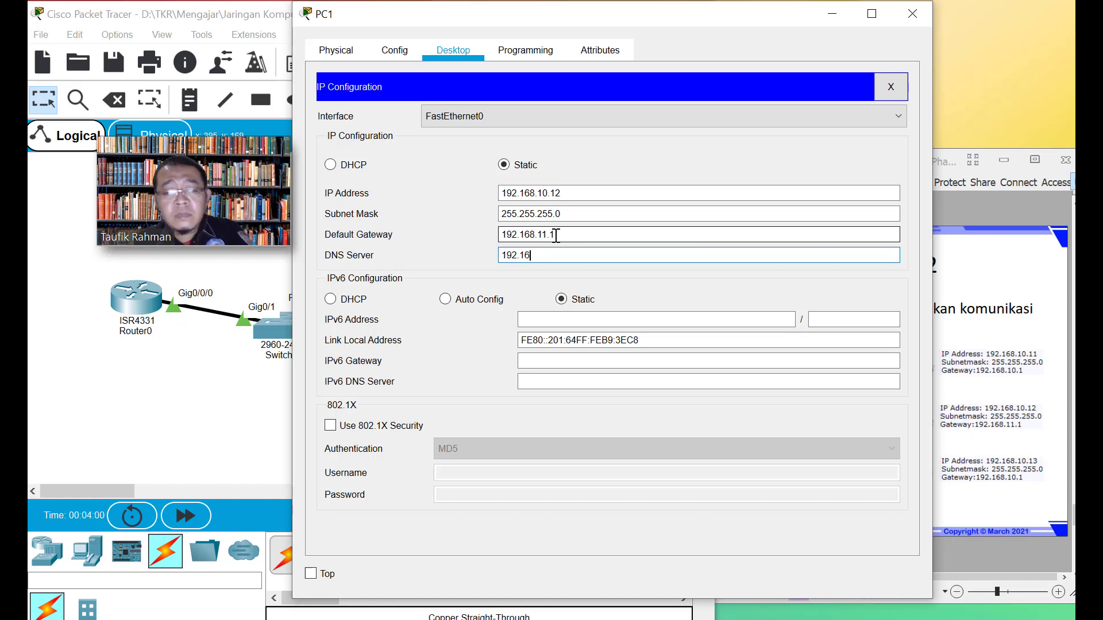
type("8.11.1")
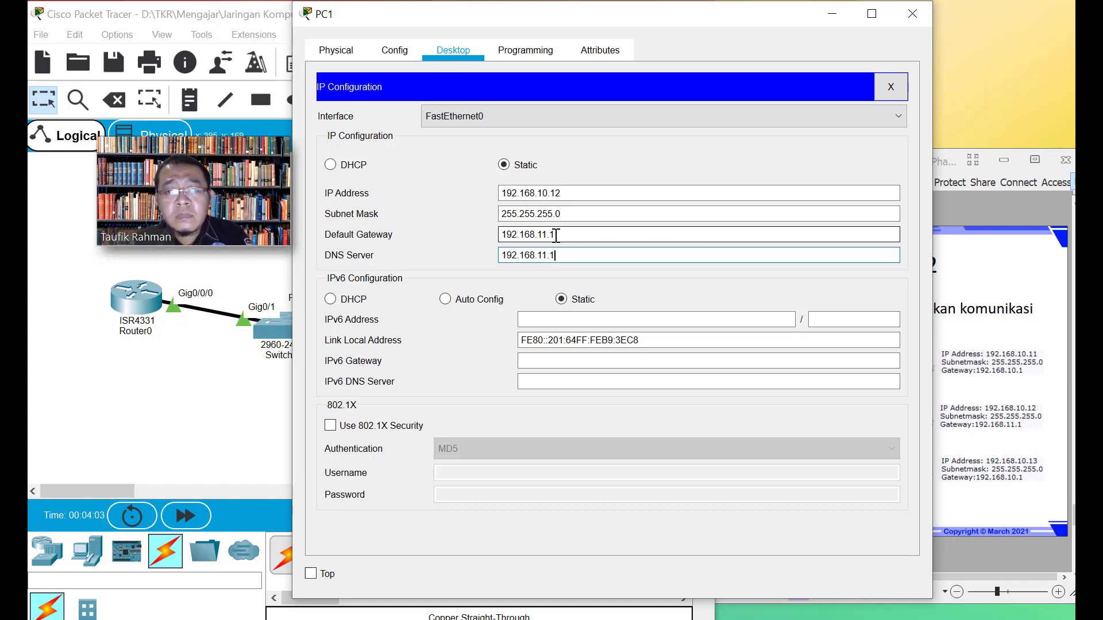
Keep FastEthernet0 as the interface, review PC1's settings pages, and close IP Configuration
left_click(453, 118)
left_click(451, 114)
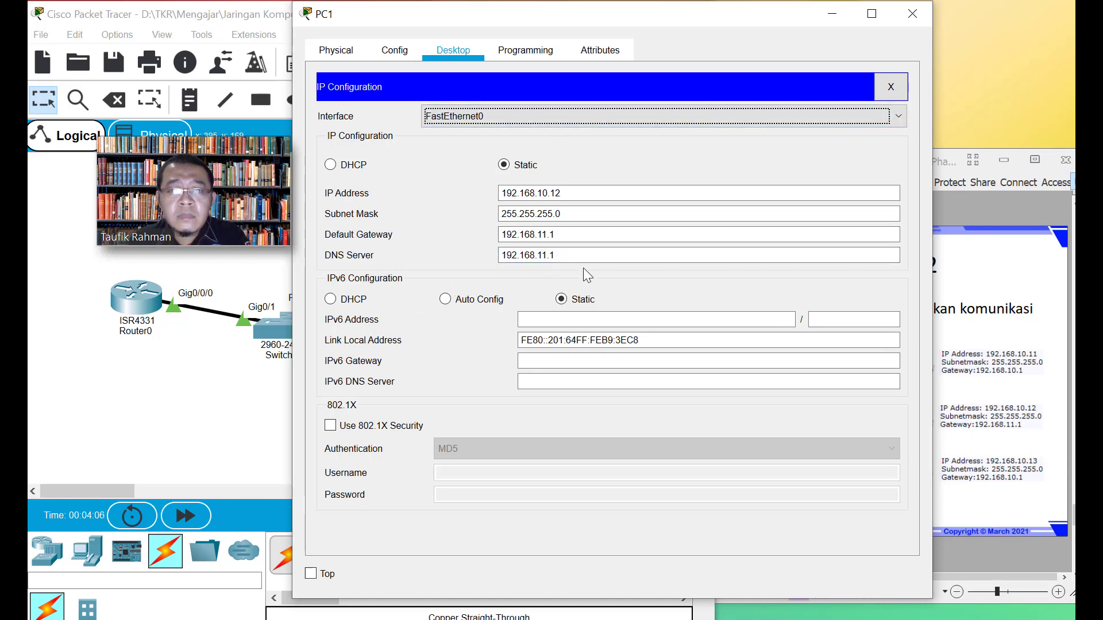
left_click(416, 52)
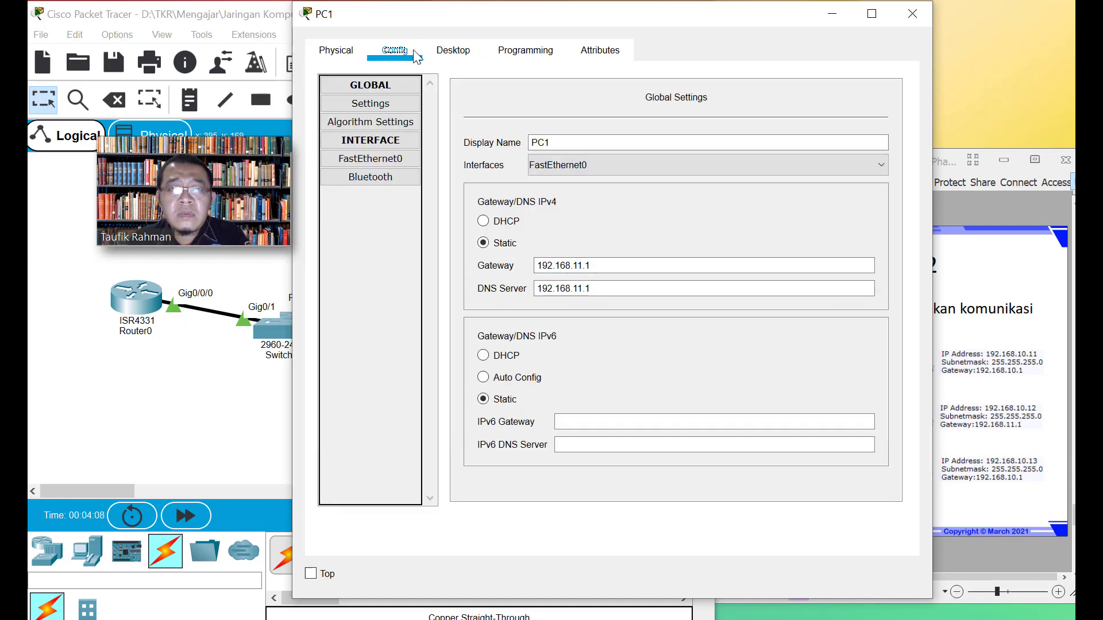
left_click(524, 52)
left_click(468, 48)
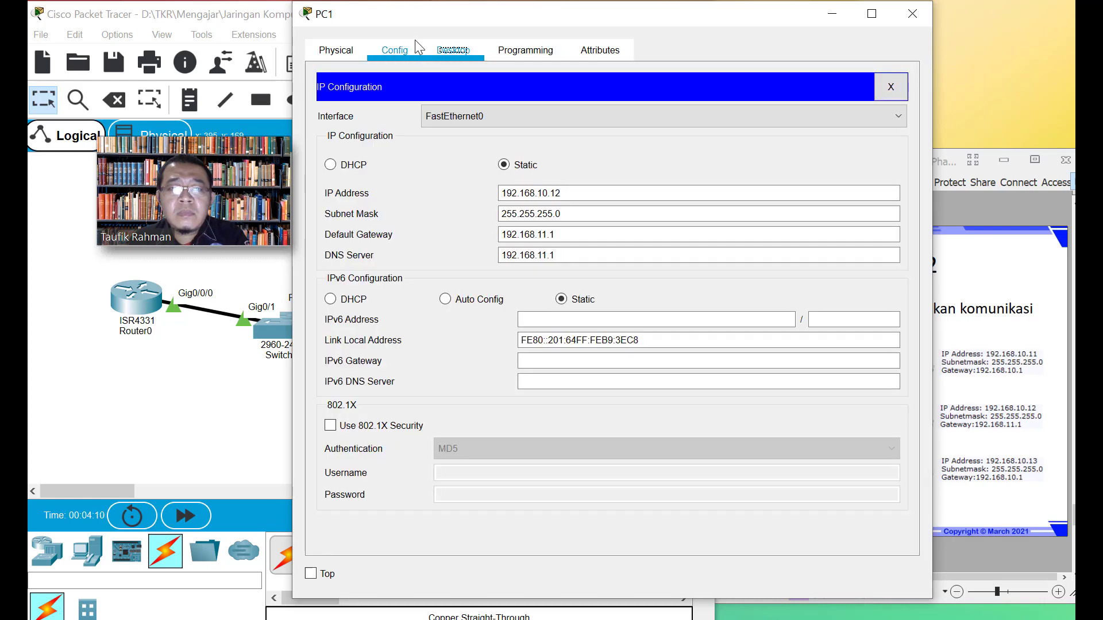
left_click(411, 48)
left_click(453, 50)
left_click(888, 90)
From the new PC1, ping 192.168.11.1, 192.168.10.12, 192.168.10.13 and router 192.168.10.1
left_click(824, 118)
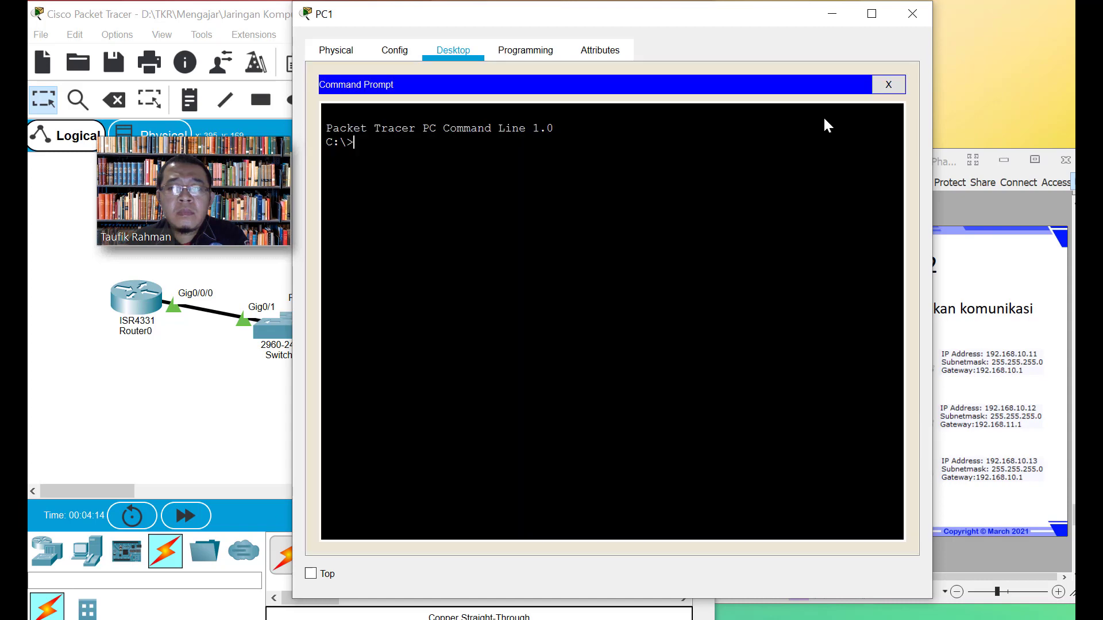
type("ping")
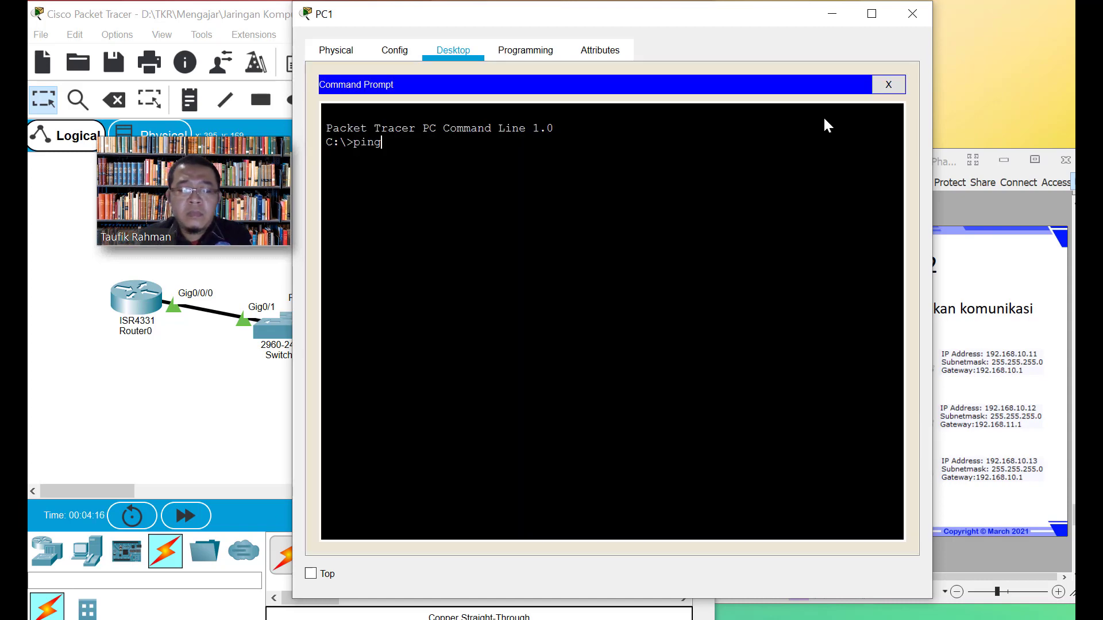
type(" 192.16")
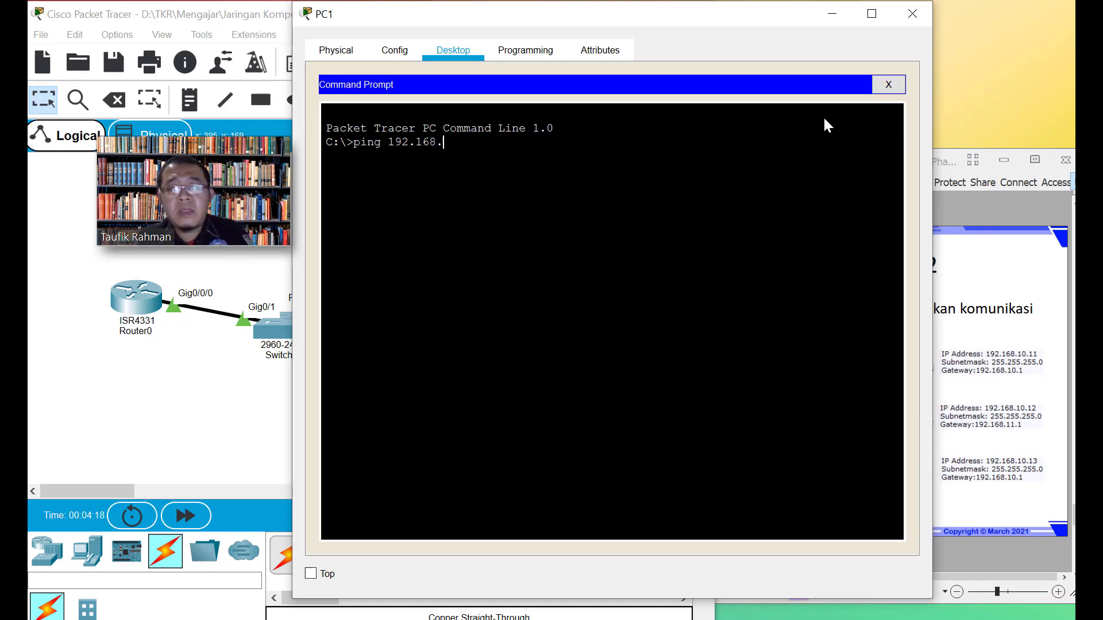
type("8.11.")
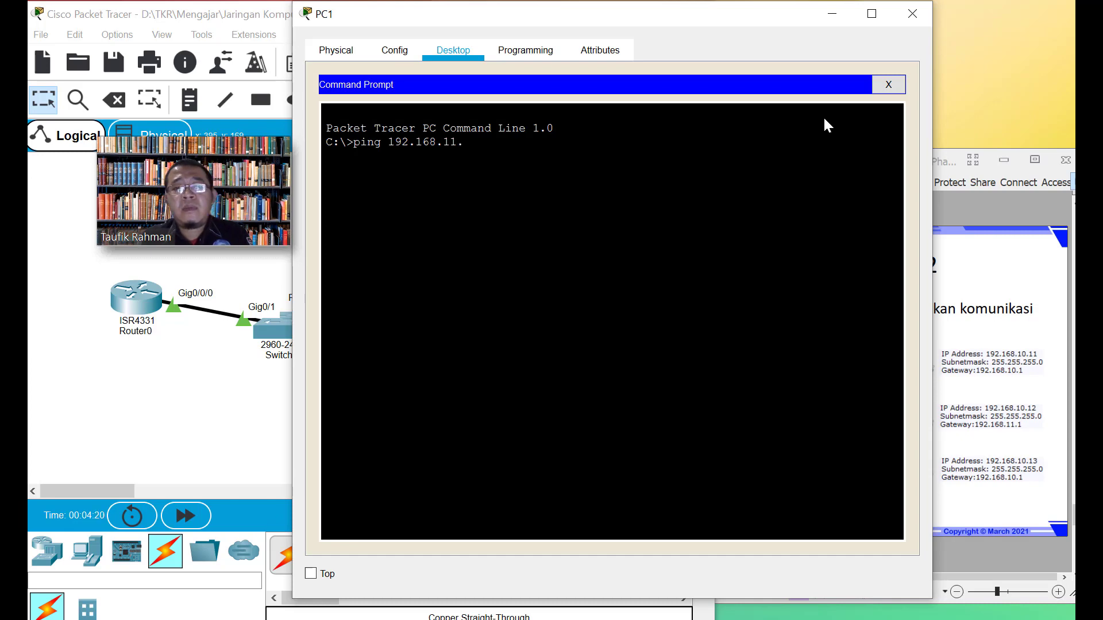
type("1")
key("Return")
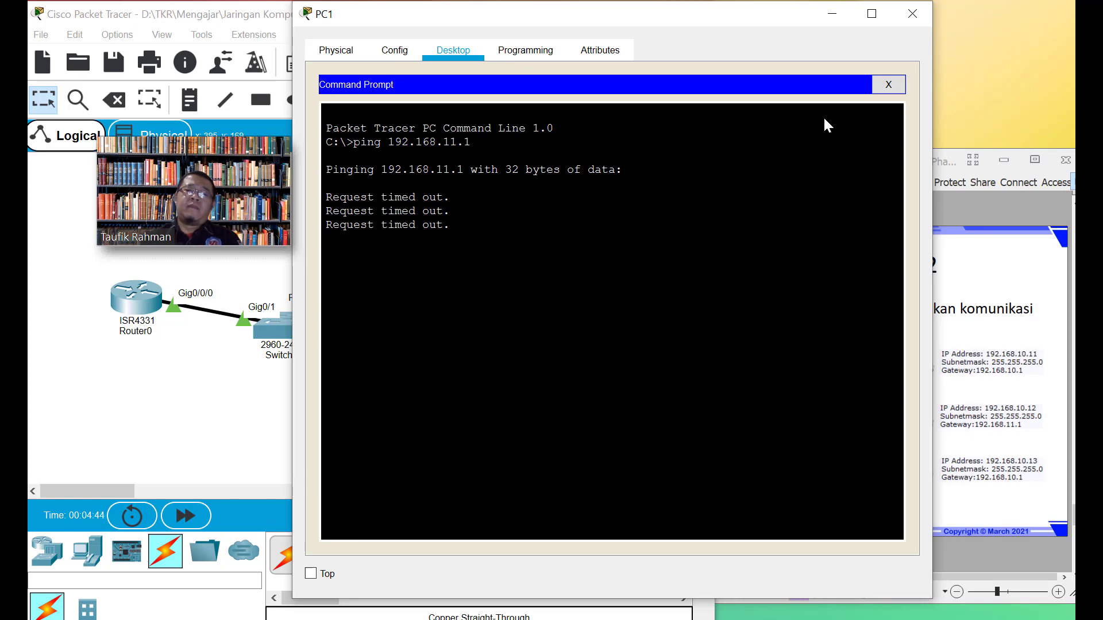
key("Up")
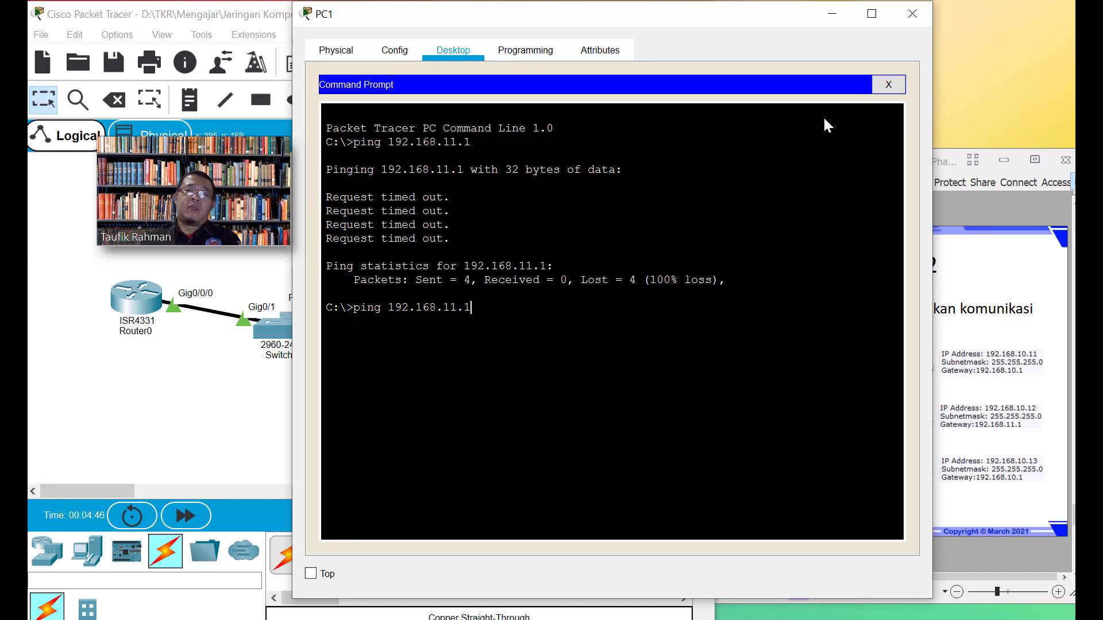
key("BackSpace")
key("BackSpace")
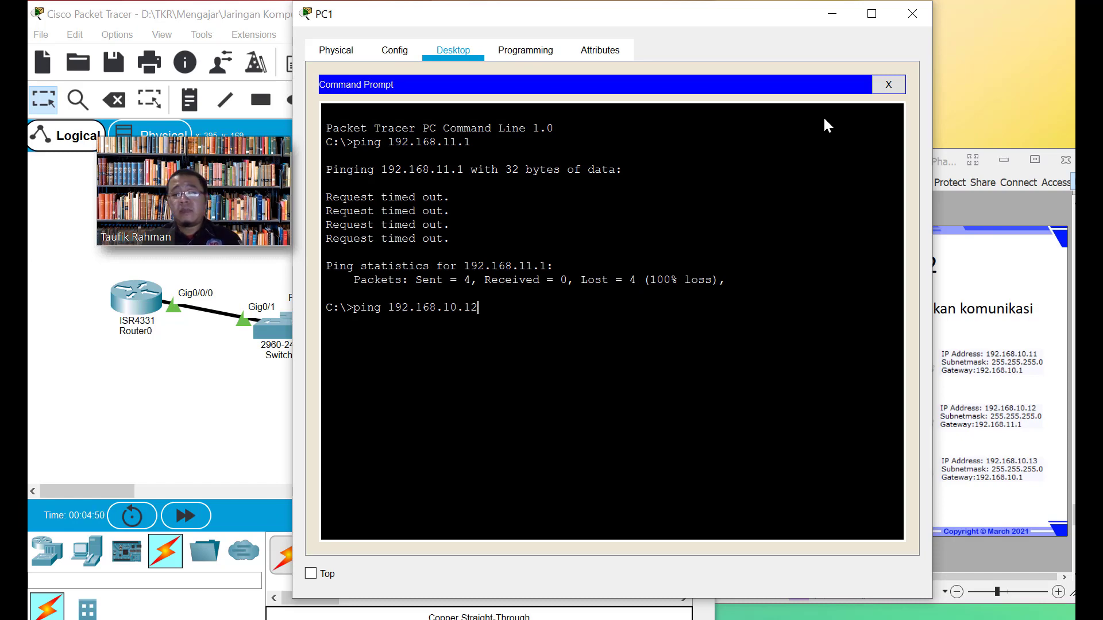
key("Return")
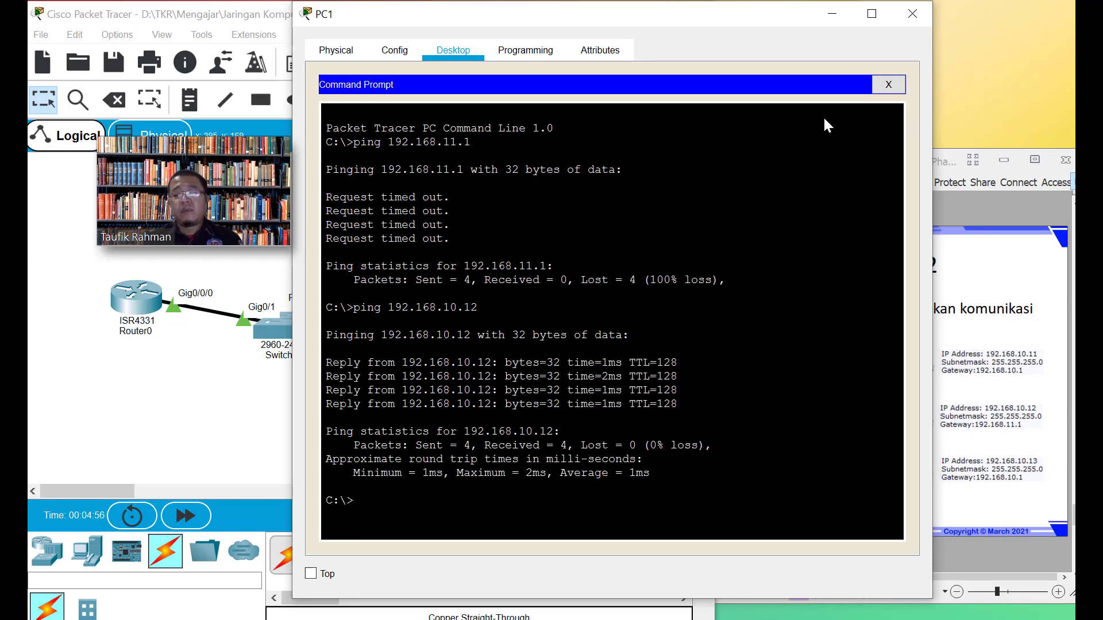
type("ping 192.168.10.1")
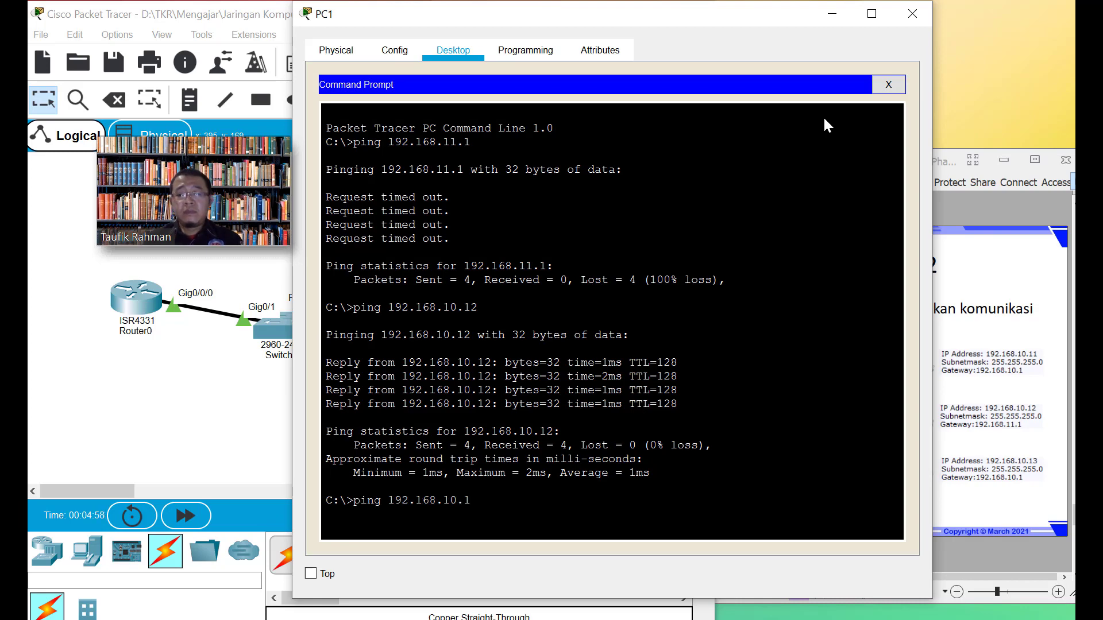
type("3")
key("Return")
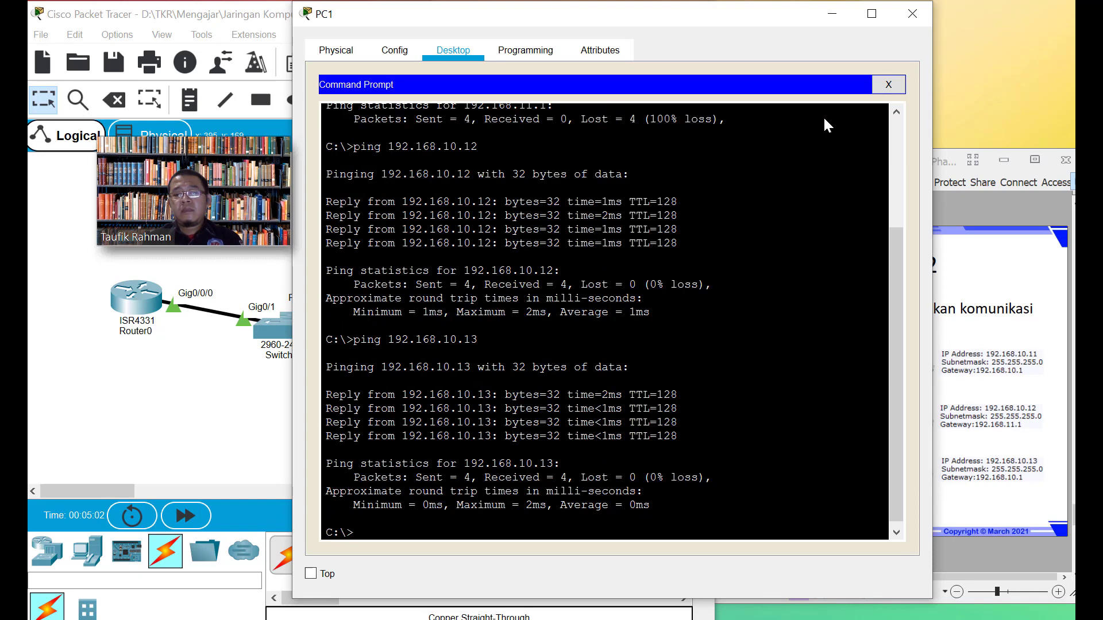
key("Up")
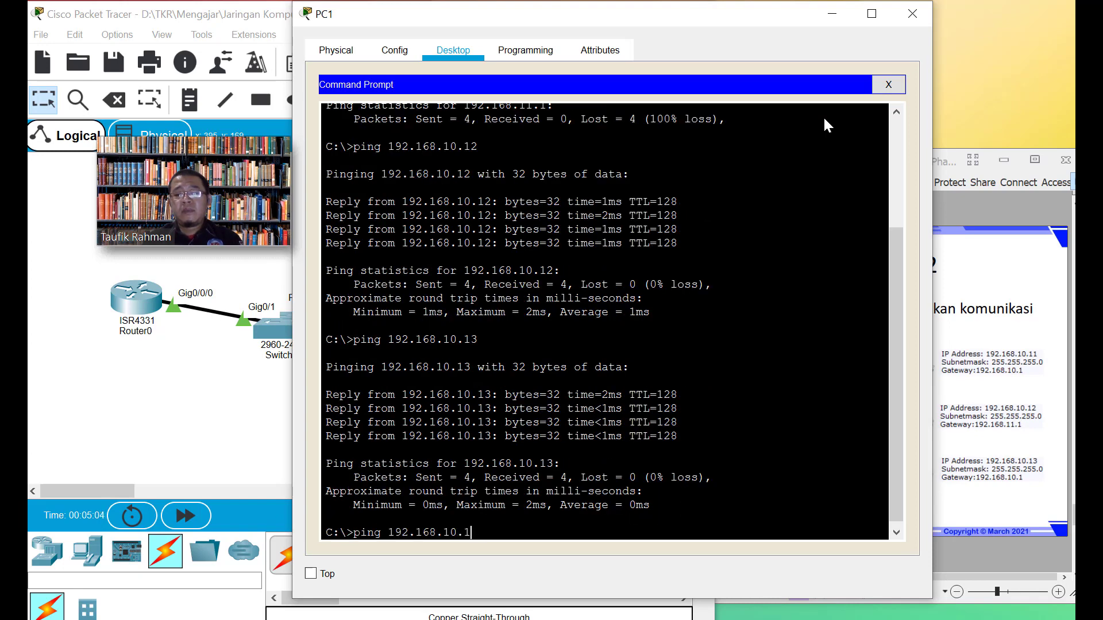
key("Return")
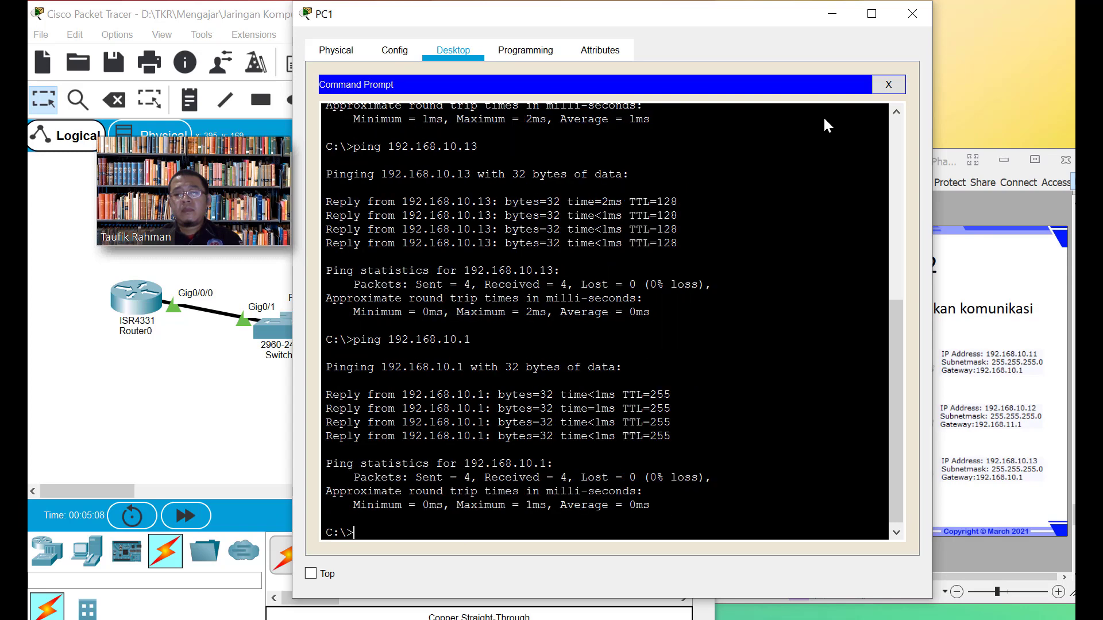
Check PC1's FastEthernet0 address 192.168.10.12 and 192.168.11.1 gateway, then close PC1's window
left_click(894, 84)
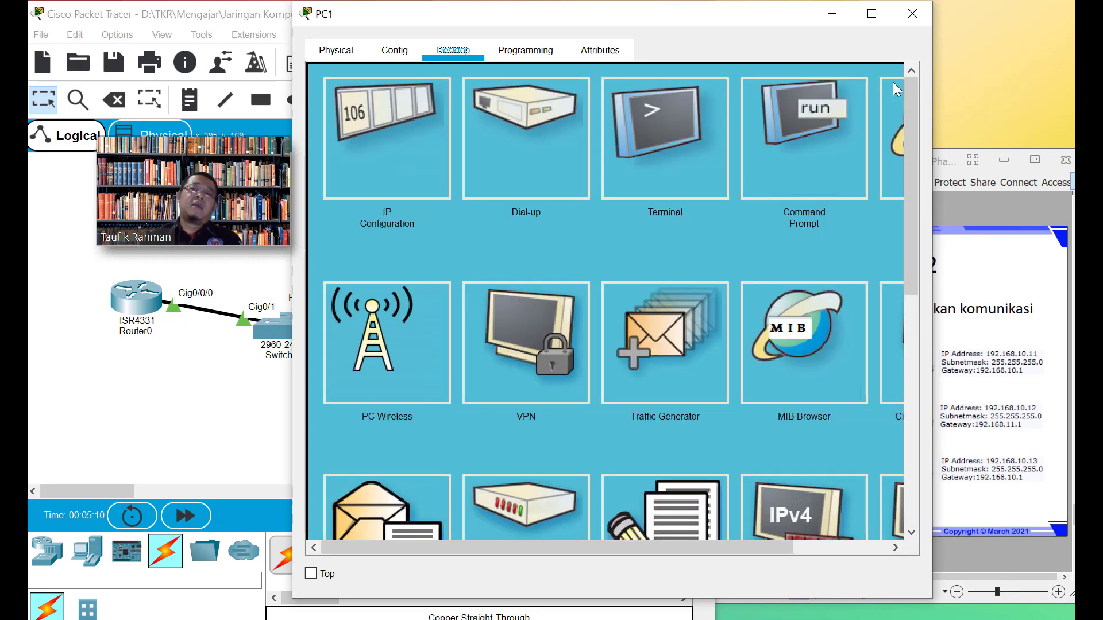
left_click(344, 52)
left_click(395, 53)
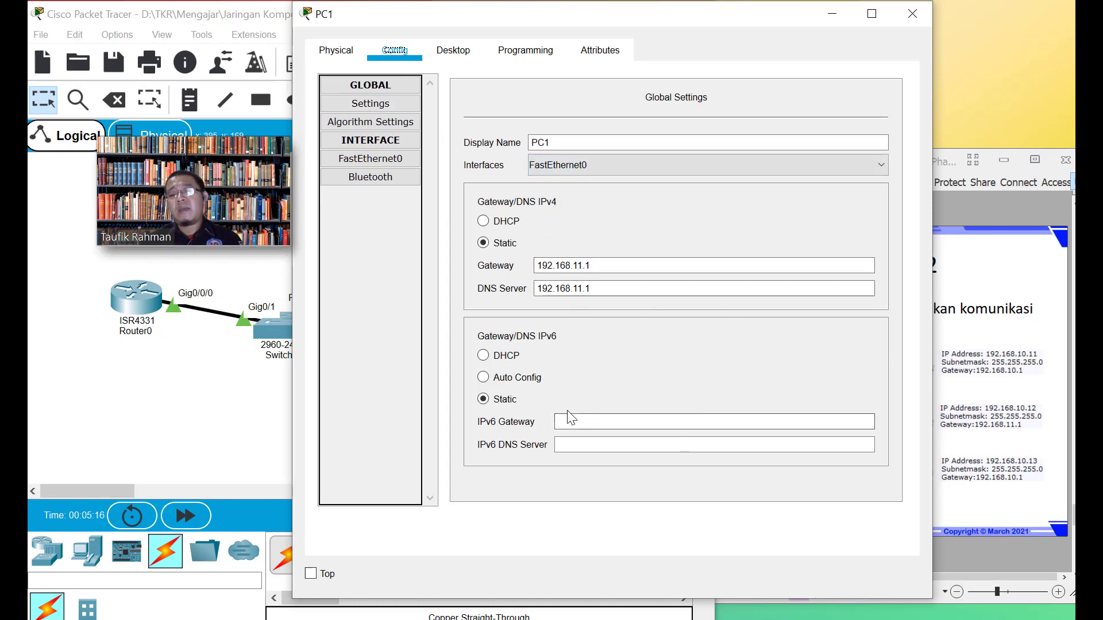
left_click(379, 165)
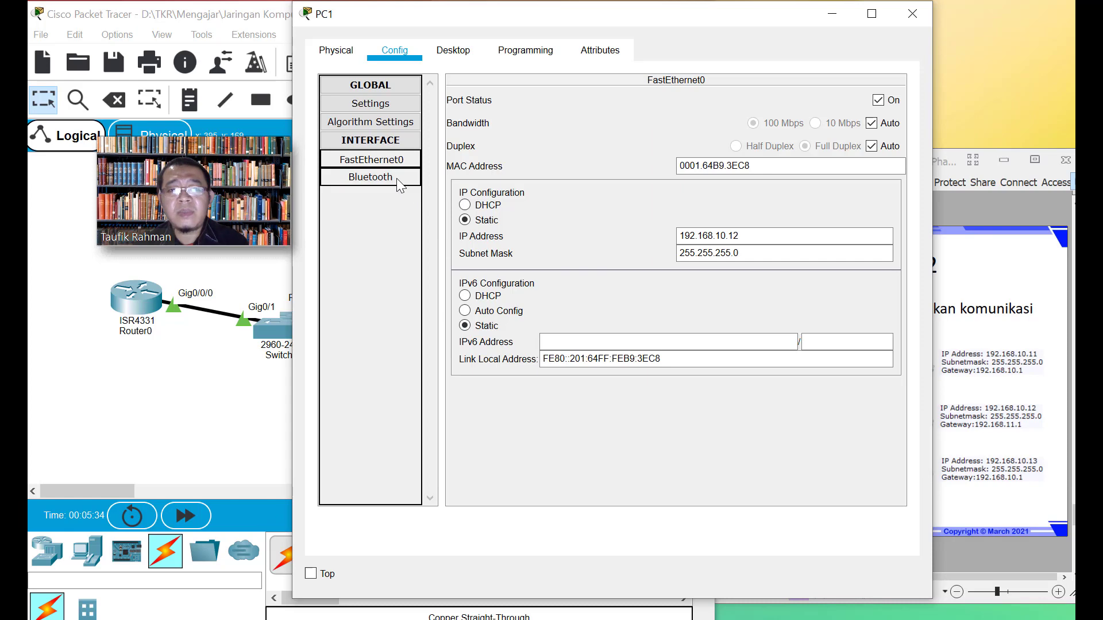
left_click(371, 105)
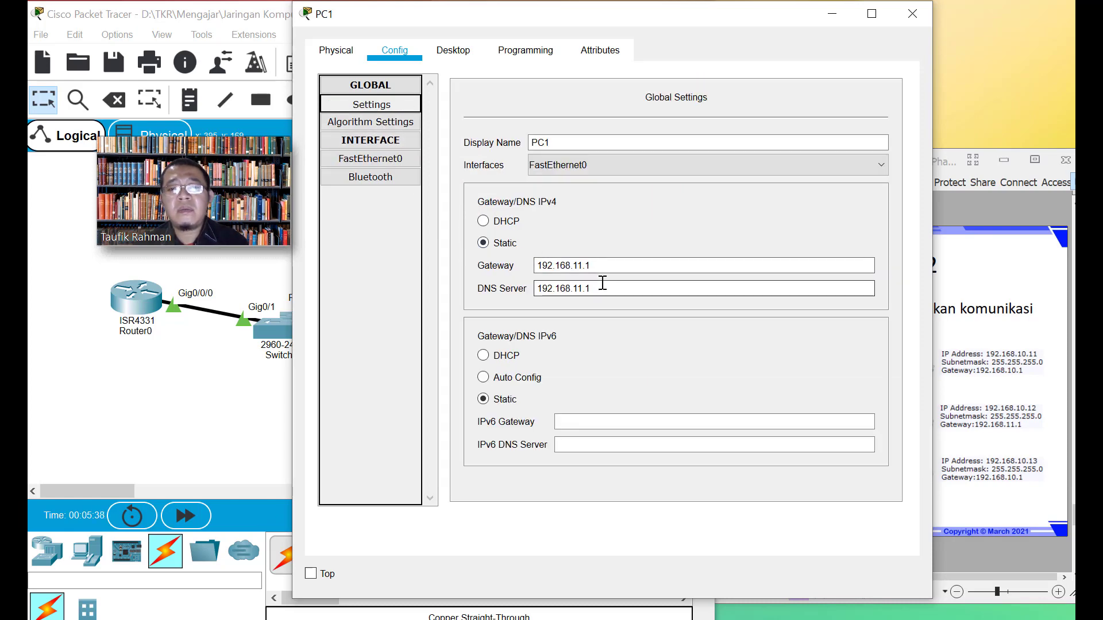
left_click(336, 51)
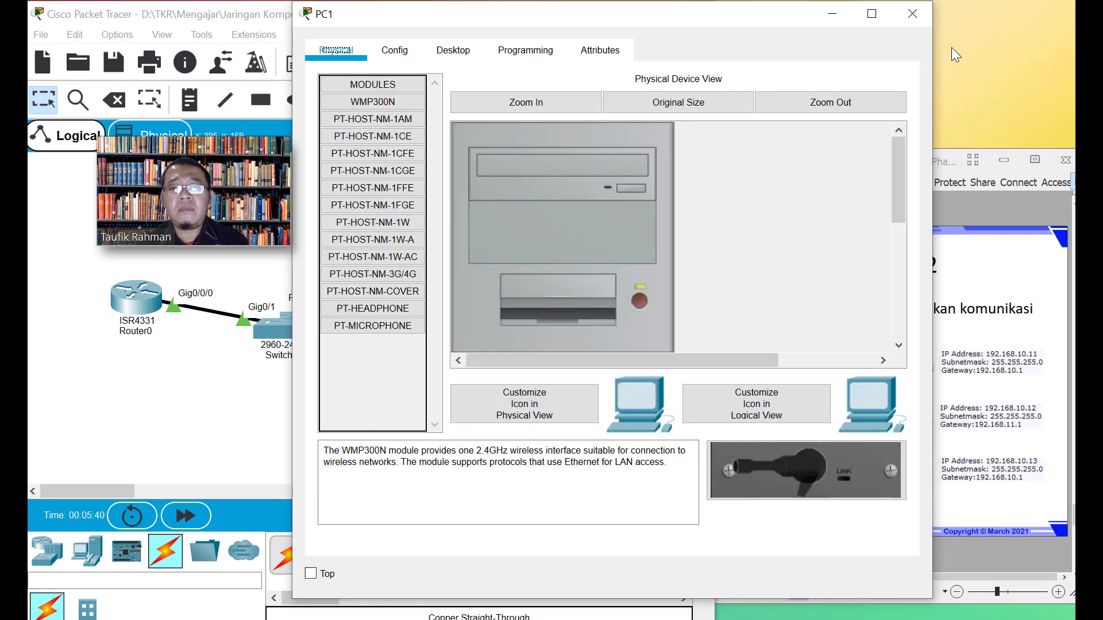
left_click(920, 11)
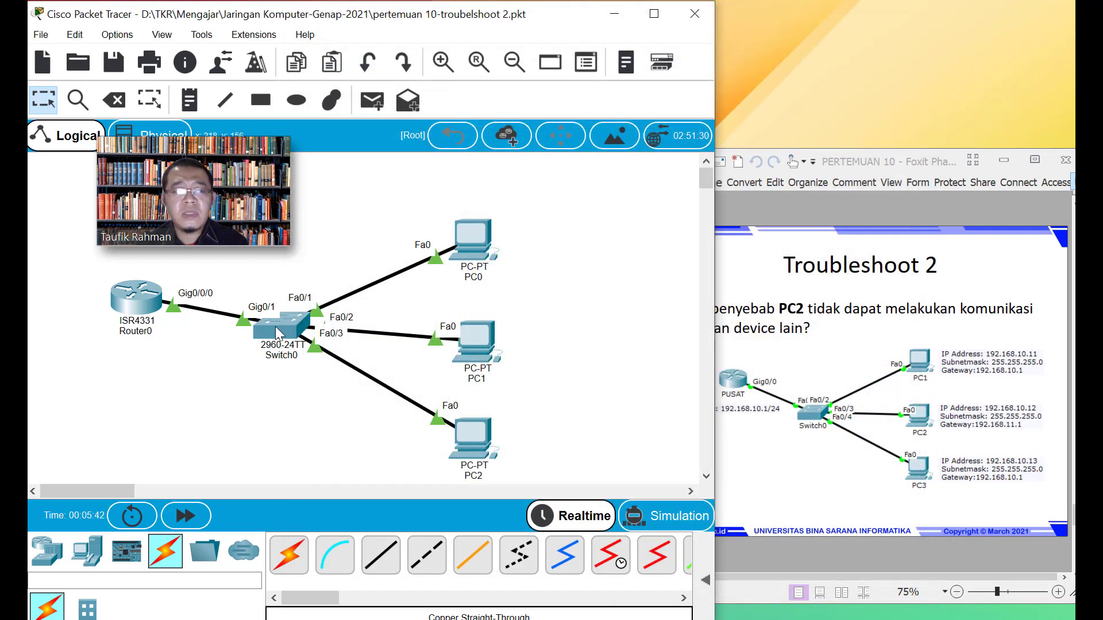
Inspect Switch0 and Router0 port status, then bring the Troubleshoot 2 PDF slide forward
mouse_move(275, 327)
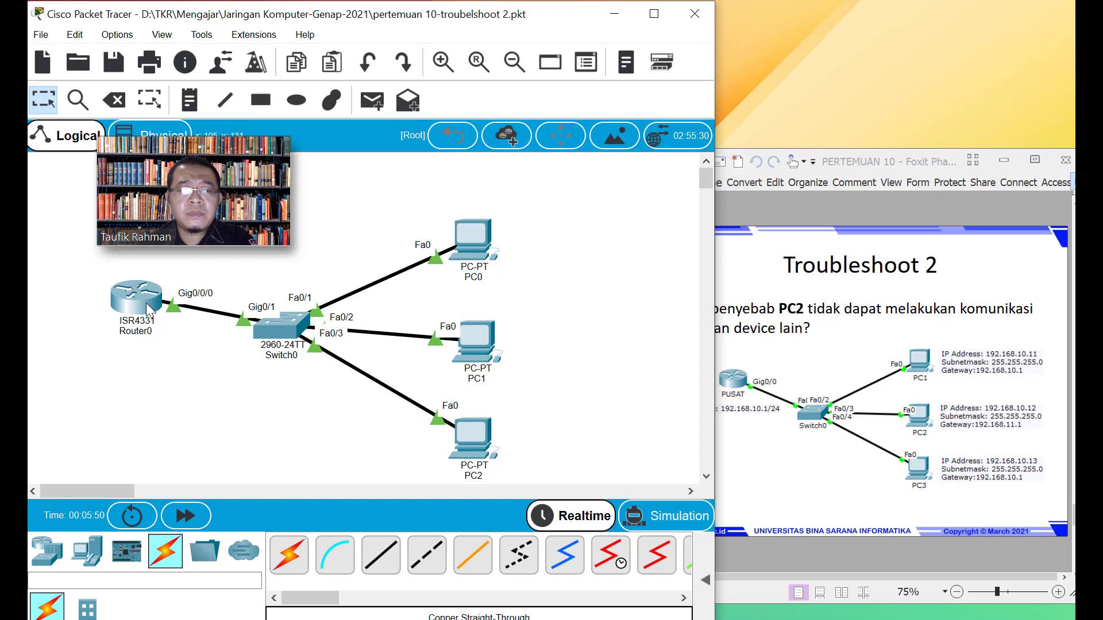
mouse_move(150, 310)
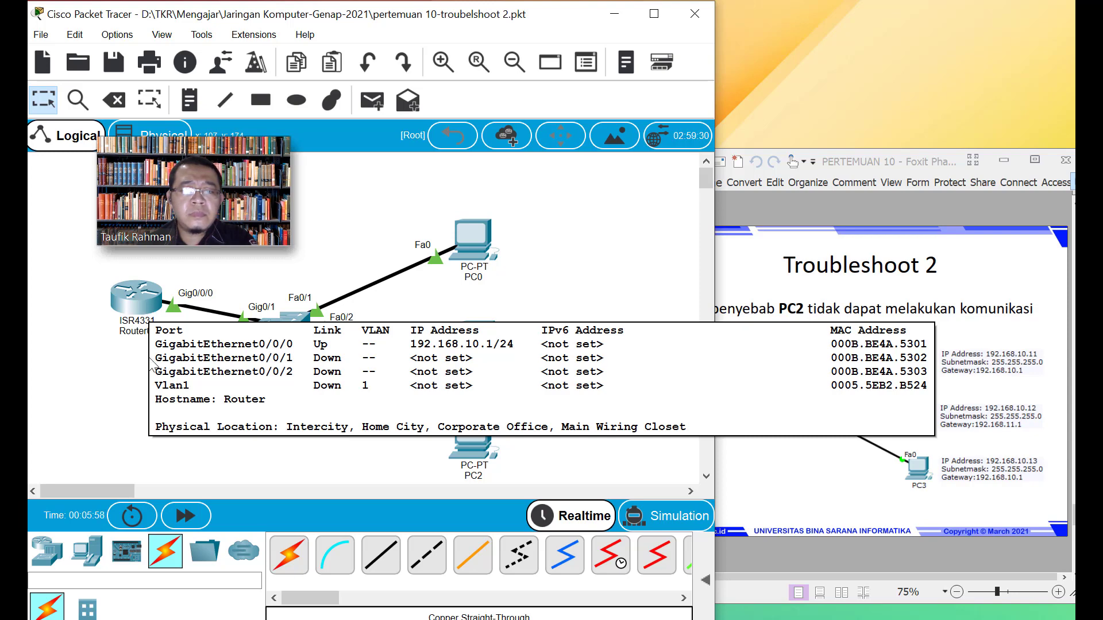
left_click(863, 382)
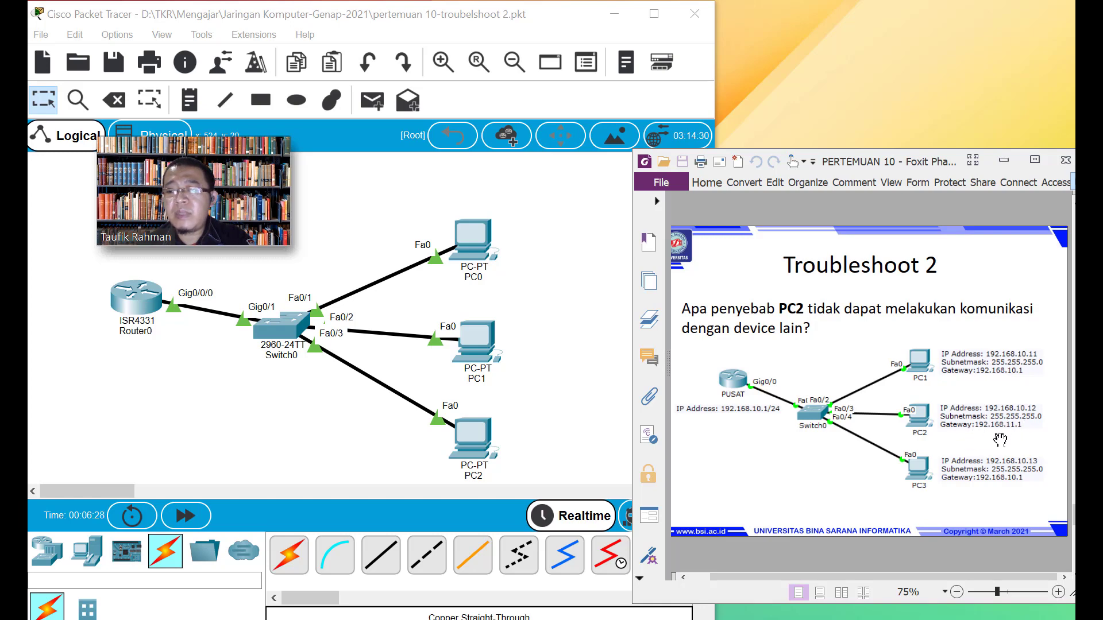
Scroll the PDF to the Troubleshoot 3 slide and compare it with the Packet Tracer network
scroll(999, 441, "down", 2)
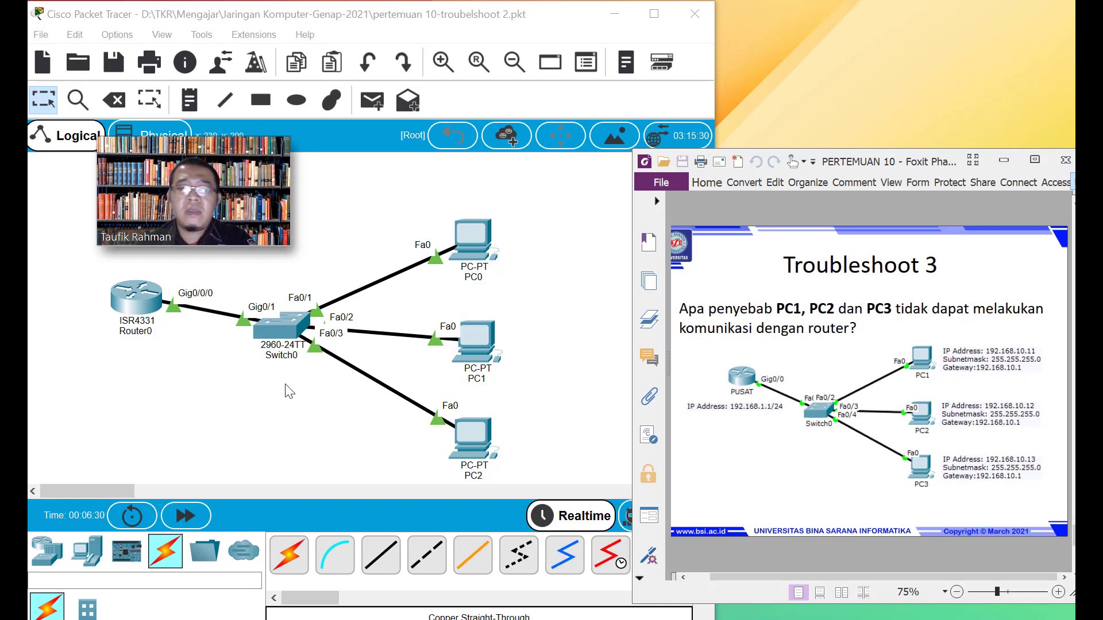
left_click(299, 393)
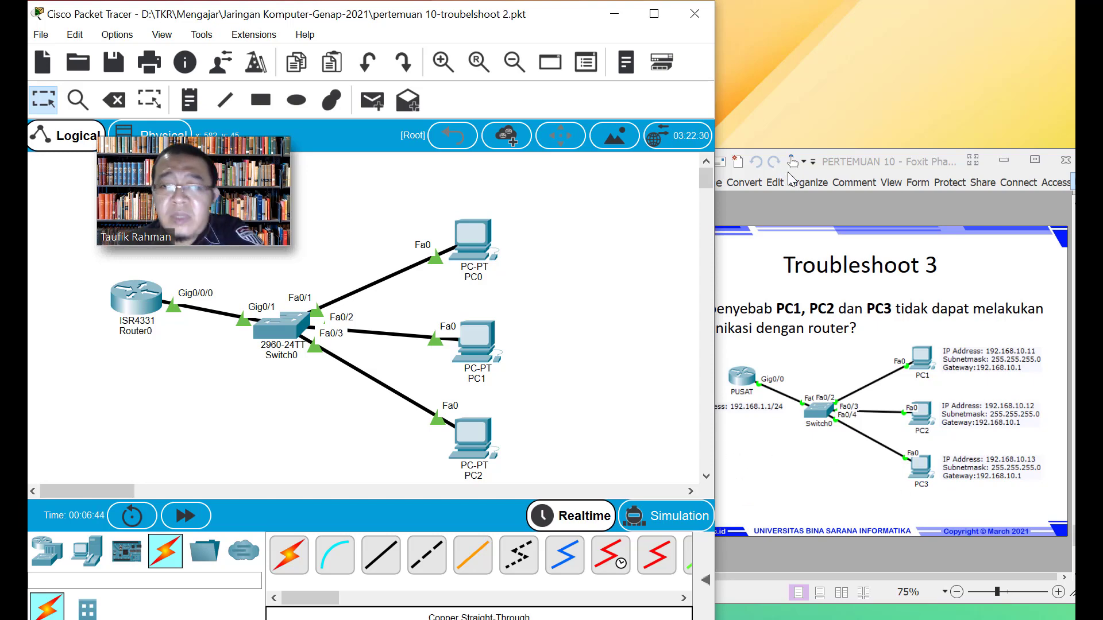
left_click(864, 167)
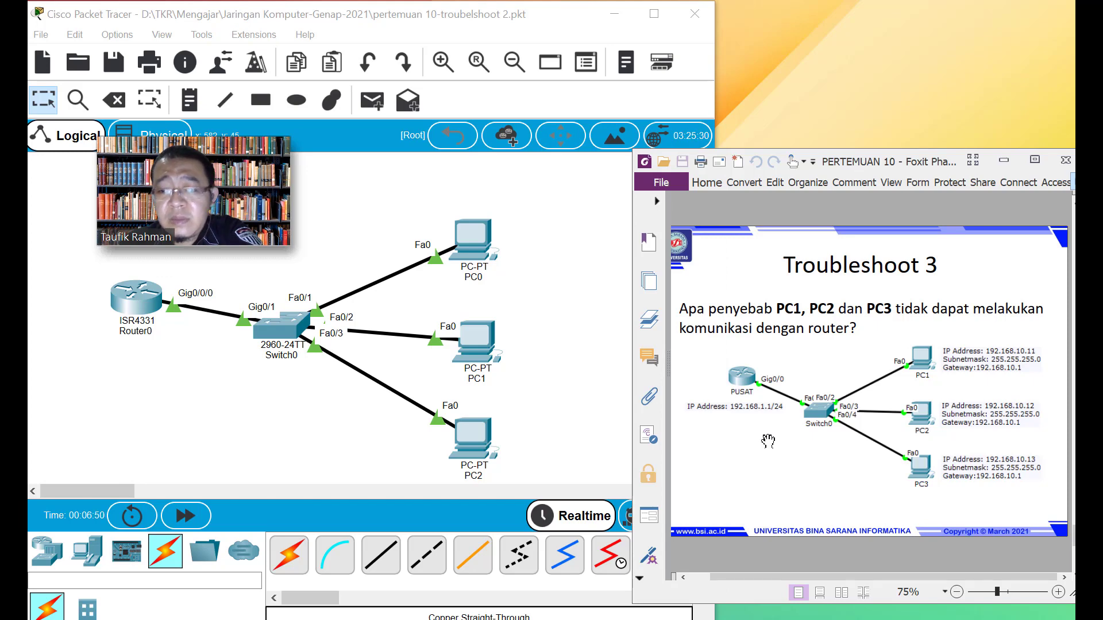
scroll(768, 441, "up", 2)
scroll(768, 441, "down", 2)
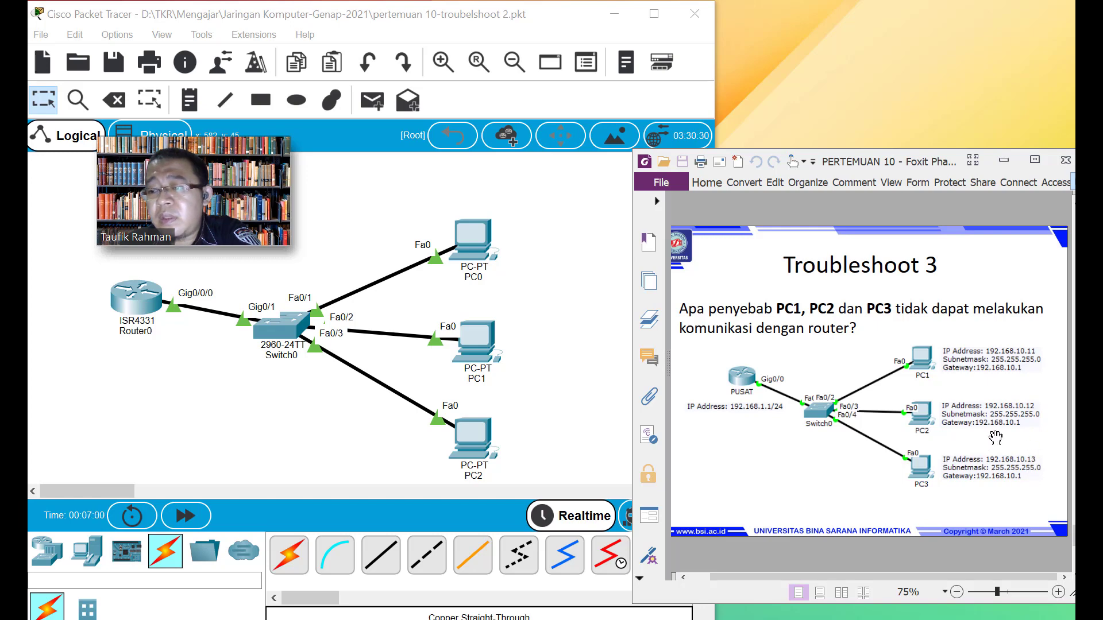
left_click(296, 407)
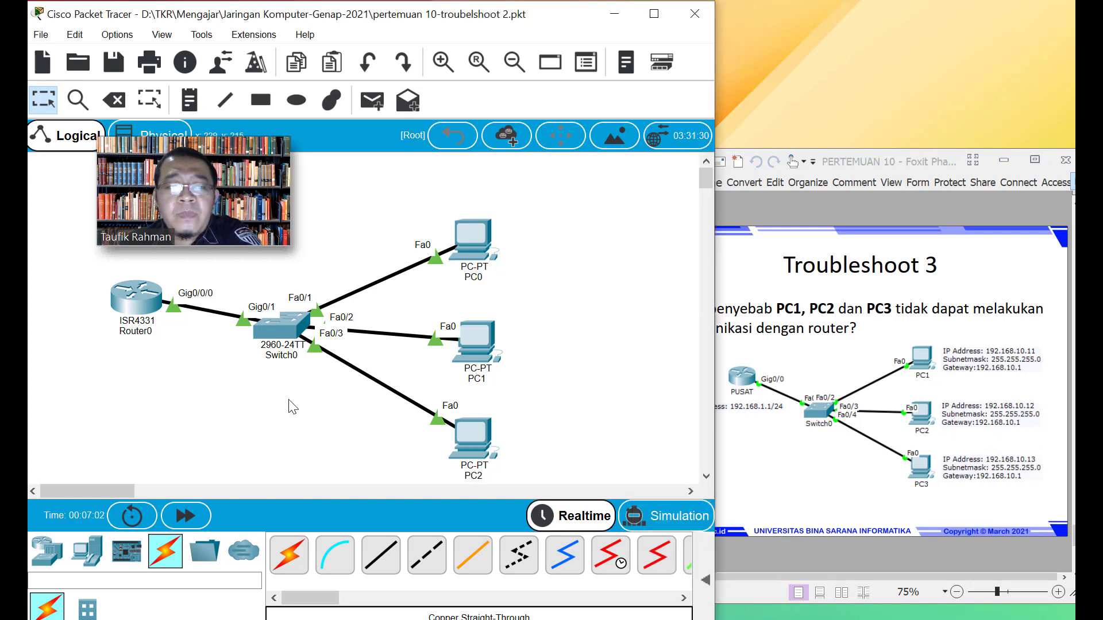
left_click(42, 37)
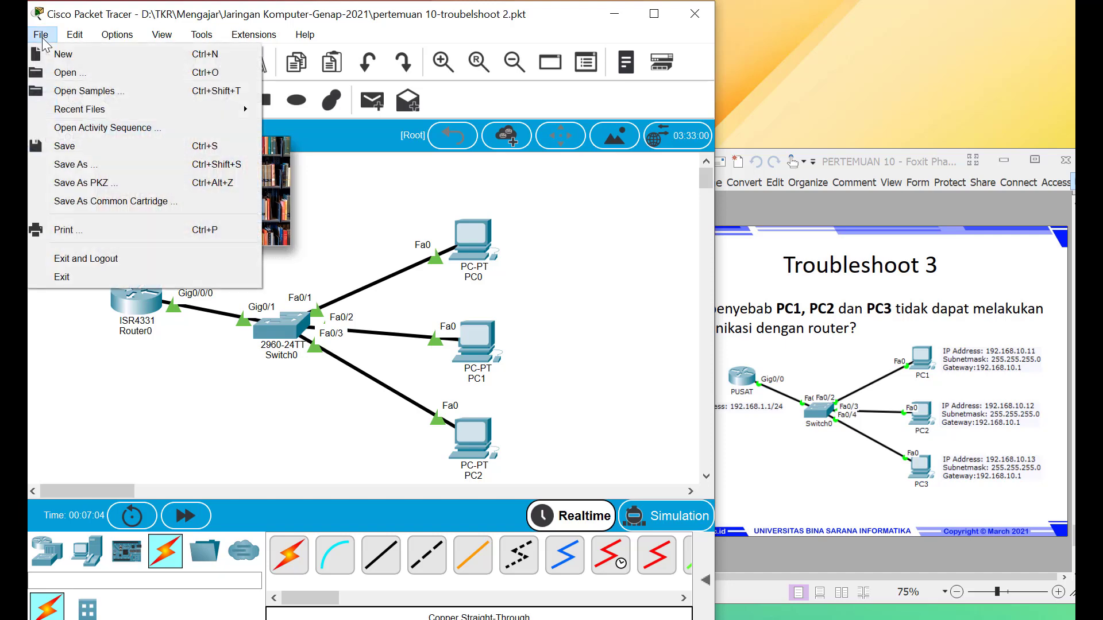
Save the network as 'pertemuan 10-troubelshoot 3.pkt', changing the name's ending from 2 to 3
left_click(68, 167)
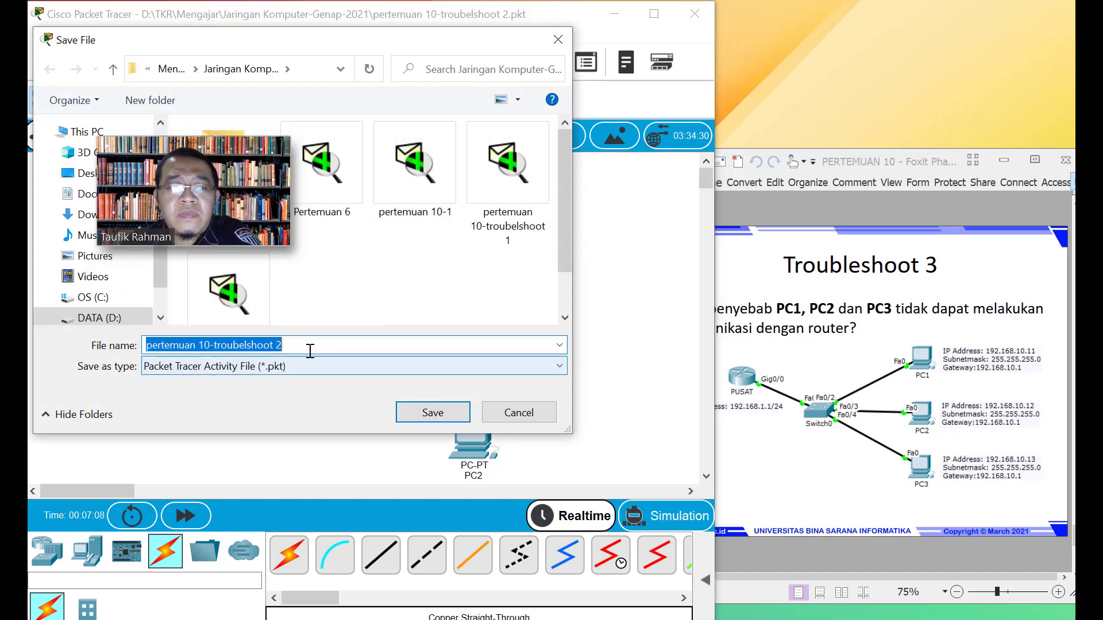
left_click(310, 351)
key("BackSpace")
type("3")
left_click(432, 413)
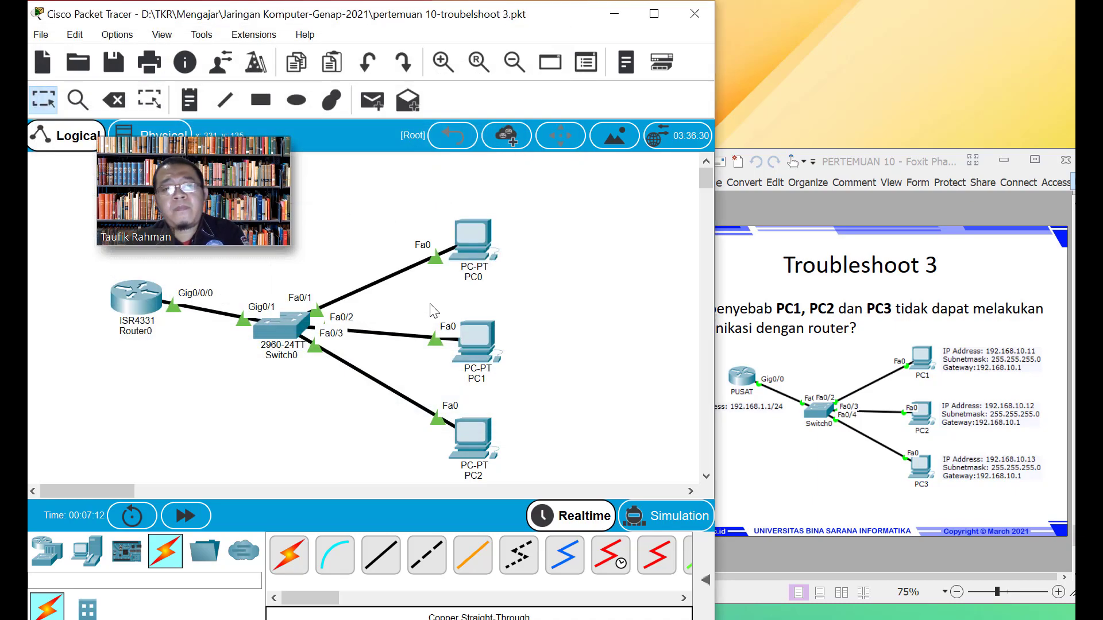
left_click(130, 301)
Set Router0's GigabitEthernet0/0/0 IP to 192.168.1.1, verify it in the CLI, and close the window
left_click(344, 51)
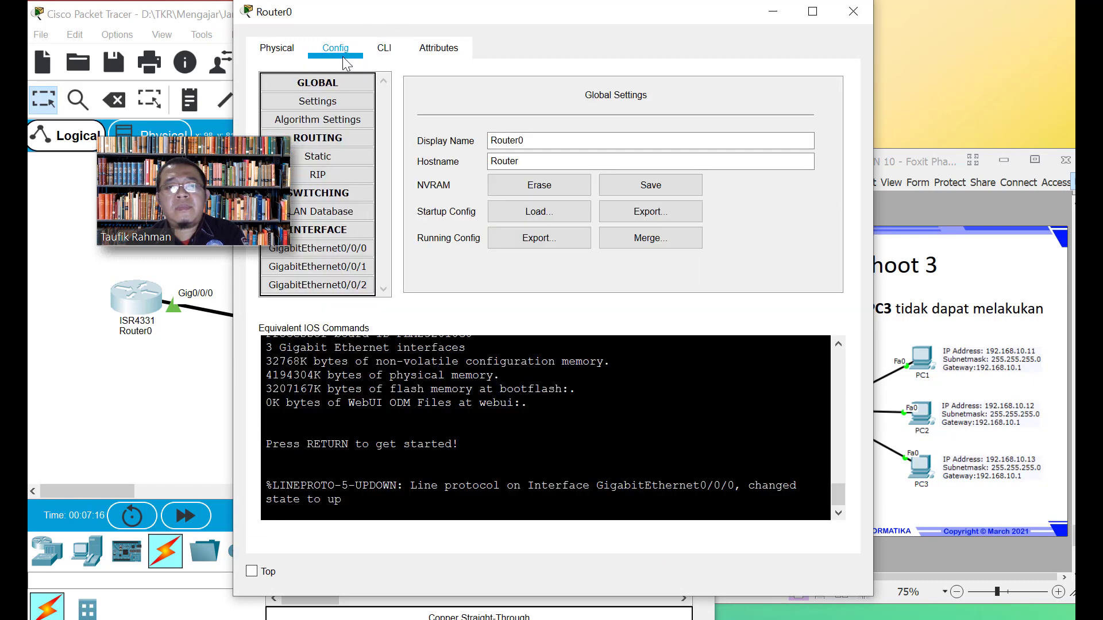
left_click(318, 248)
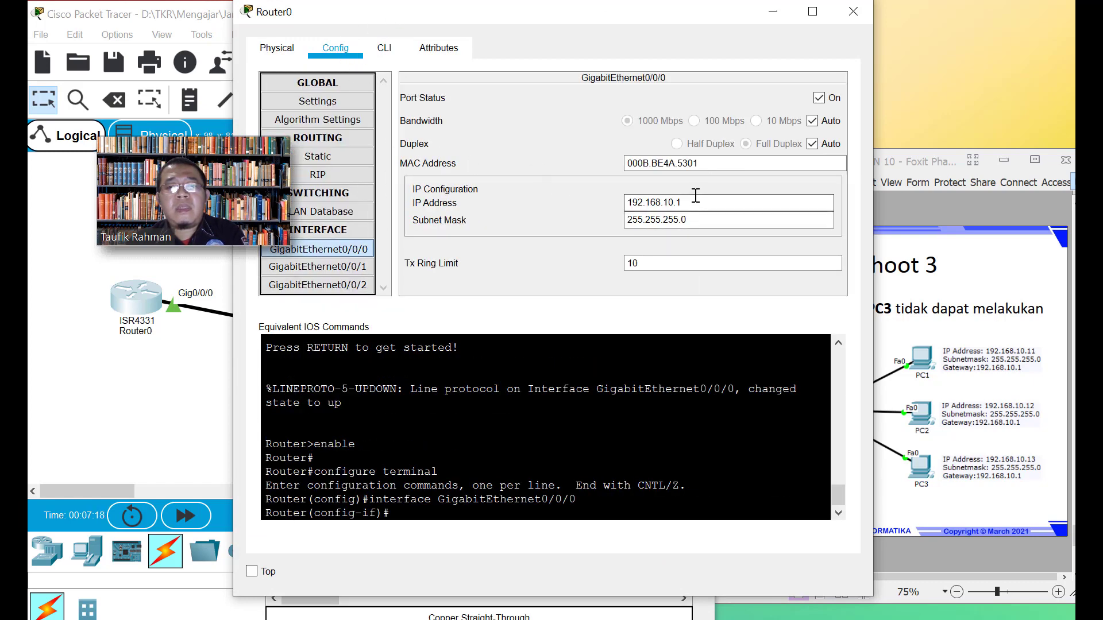
left_click(675, 202)
key("BackSpace")
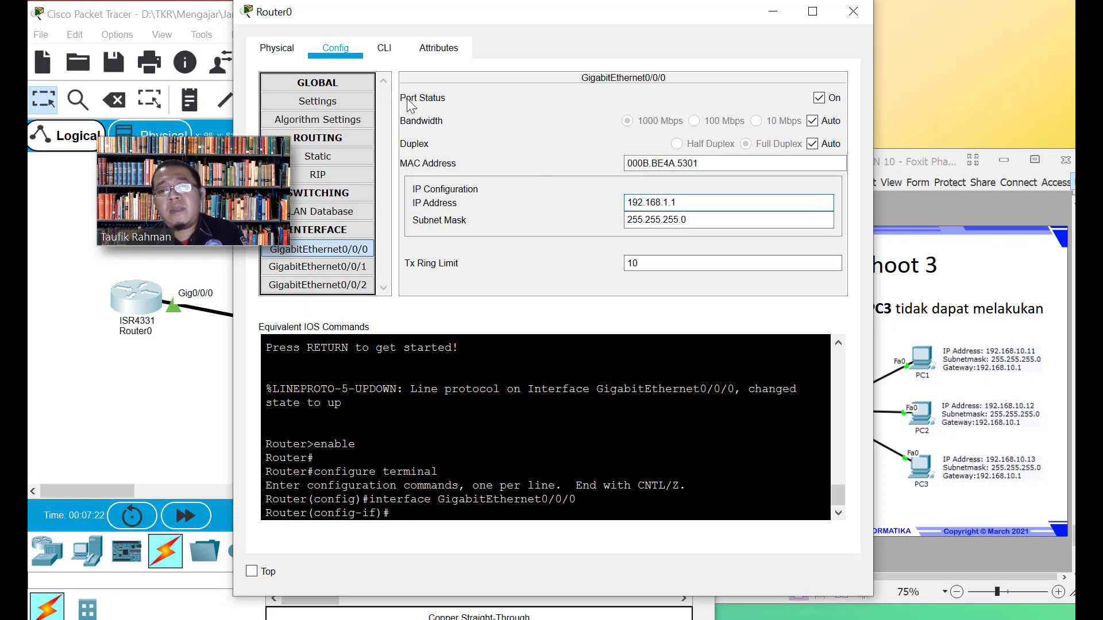
left_click(387, 51)
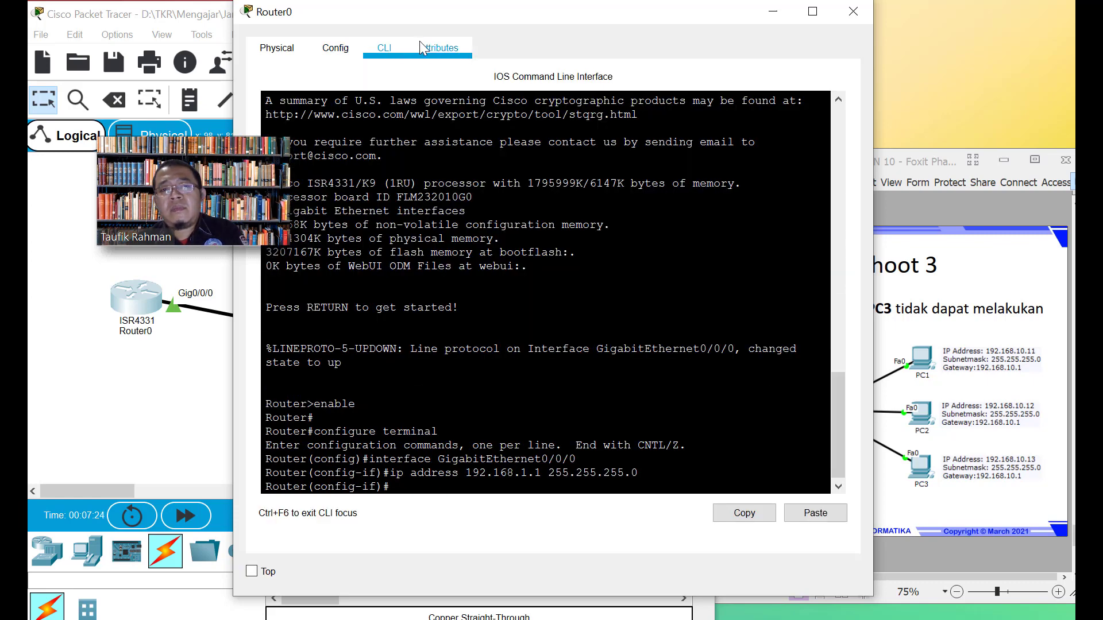
left_click(853, 12)
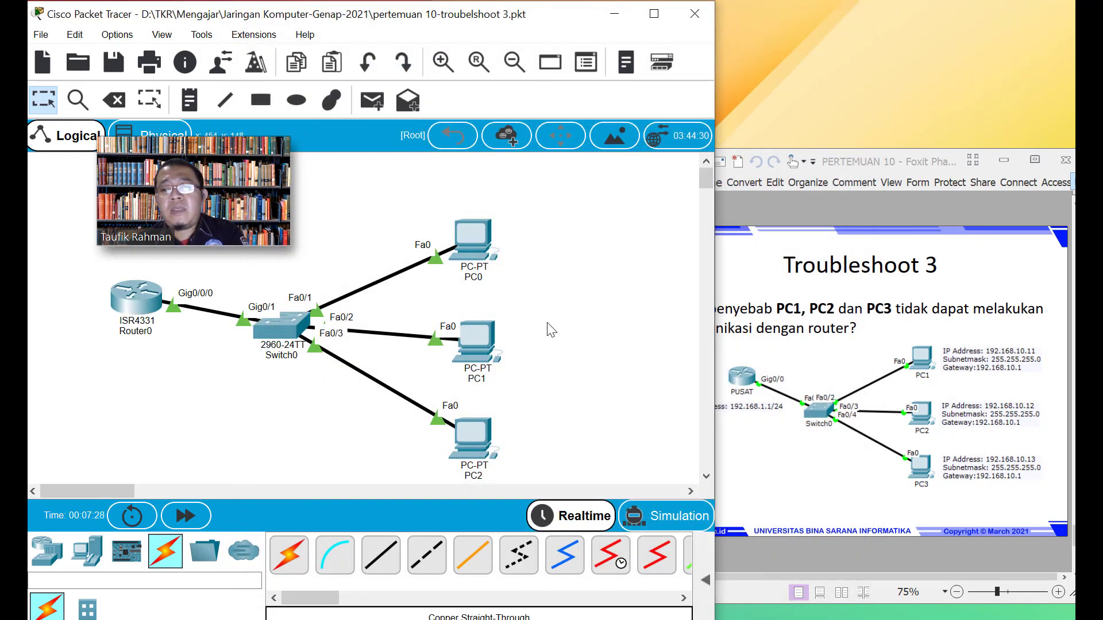
Correct PC1's gateway and DNS server to 192.168.10.1, then close its window
left_click(477, 338)
left_click(335, 48)
left_click(523, 263)
key("BackSpace")
type("0")
left_click(524, 286)
key("BackSpace")
type("0.1")
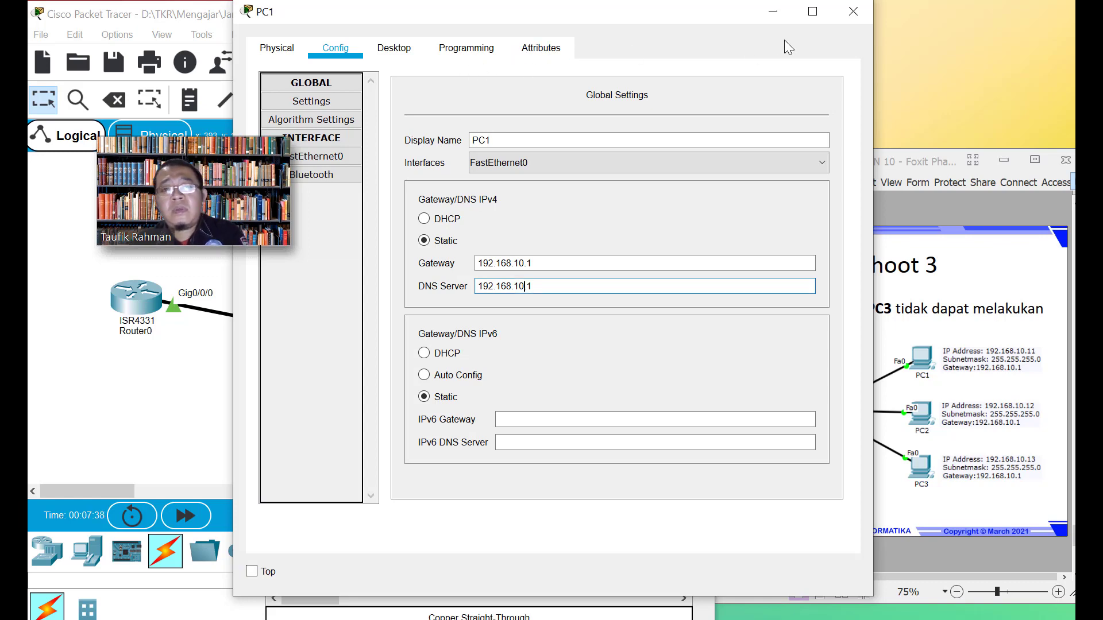
left_click(853, 12)
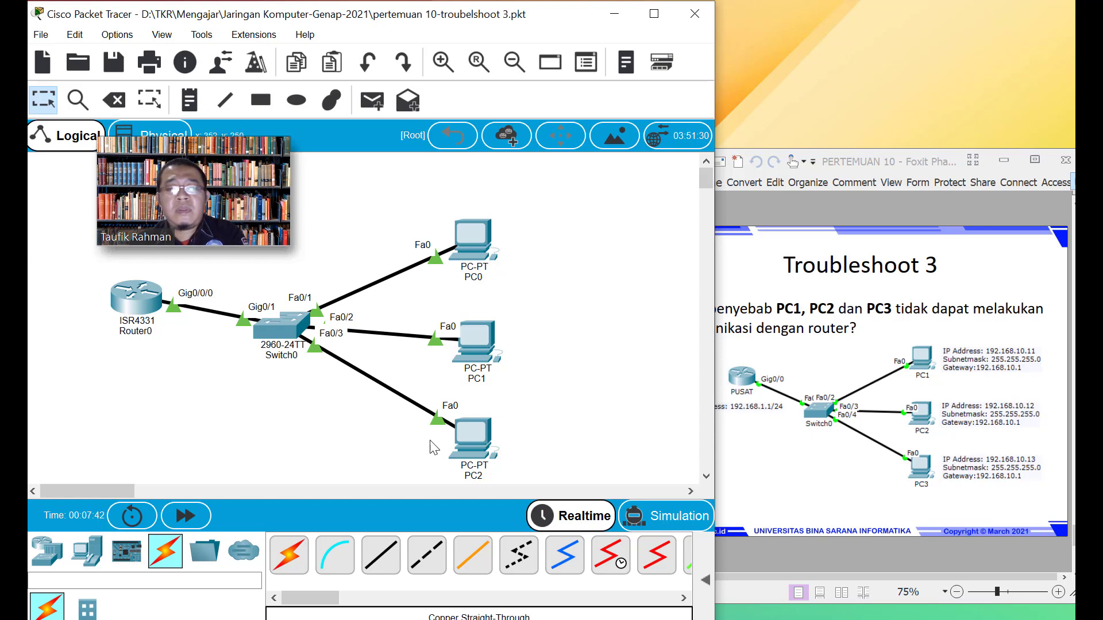
left_click(480, 229)
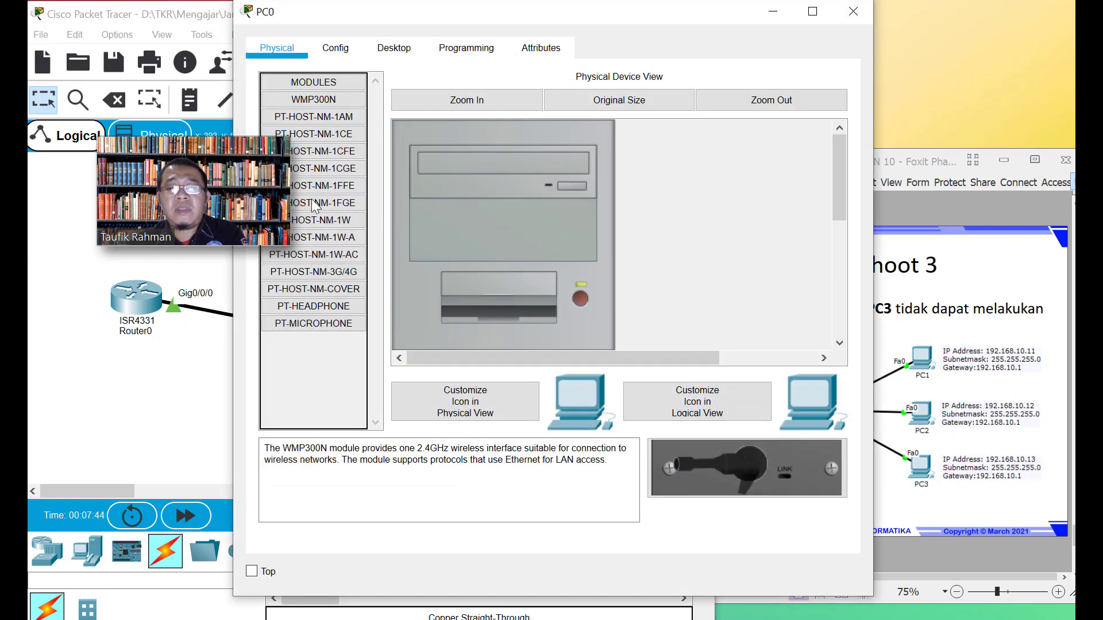
Run ping 192.168.1.1 from PC0's Command Prompt
left_click(336, 48)
left_click(394, 48)
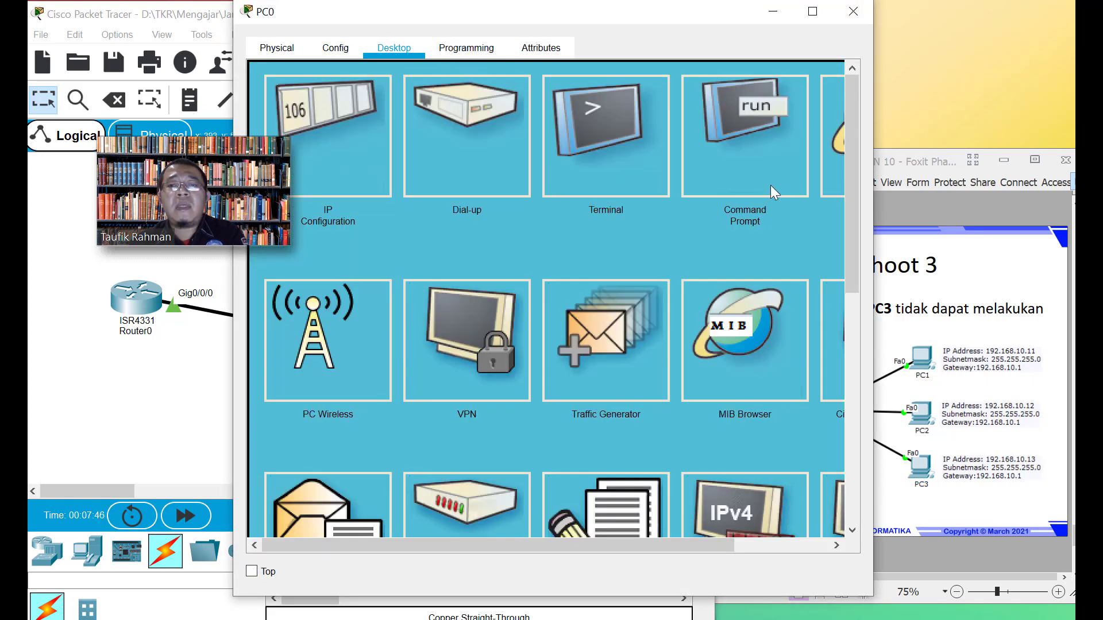
left_click(753, 165)
left_click_drag(585, 15, 614, 34)
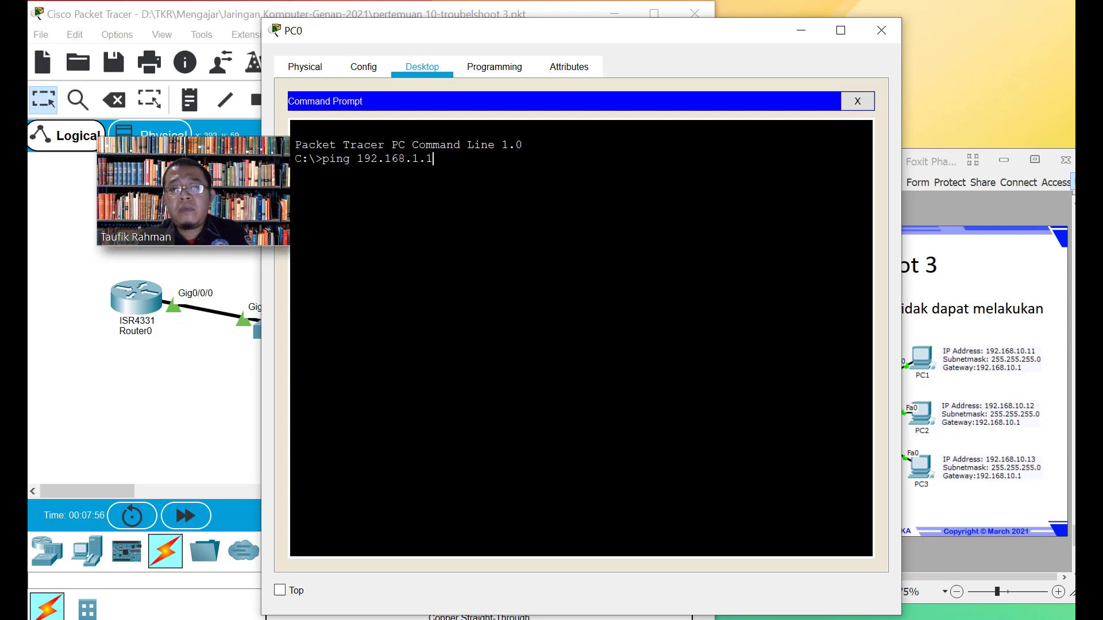
key("Return")
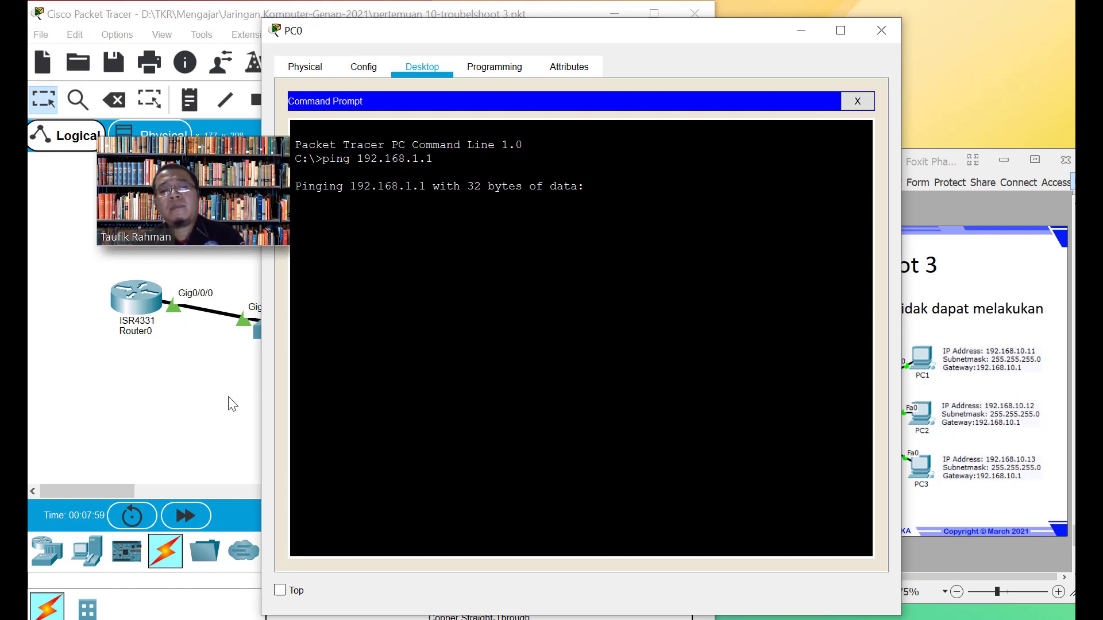
left_click(207, 409)
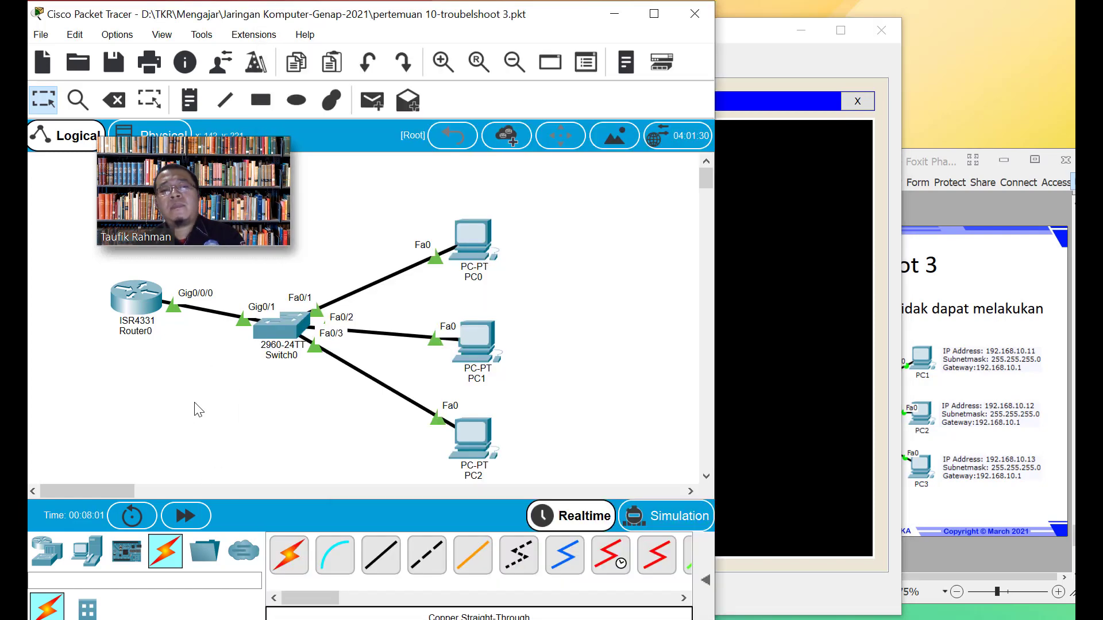
Ping 192.168.1.1 from PC1's Command Prompt, correcting the recalled command and rerunning it
left_click(482, 346)
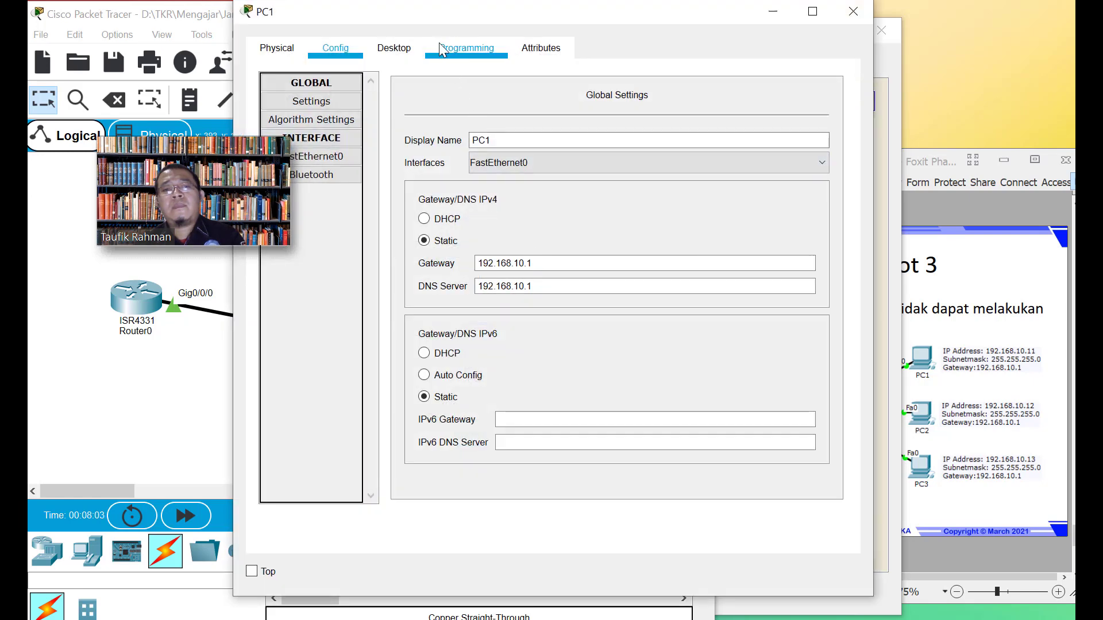
left_click(467, 48)
left_click(396, 48)
left_click(757, 167)
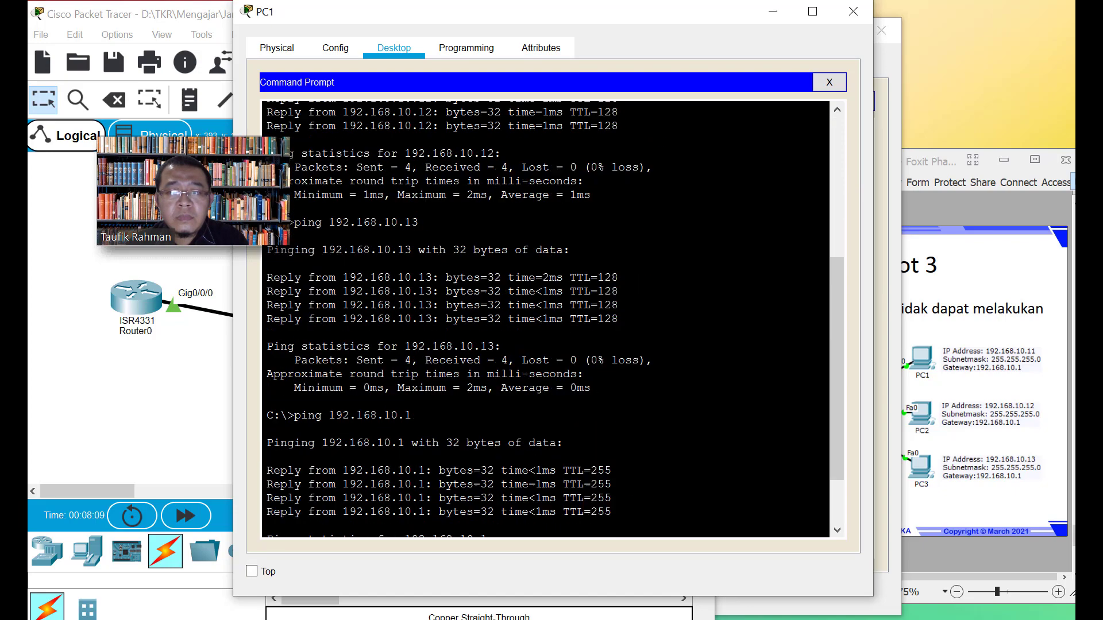
key("Up")
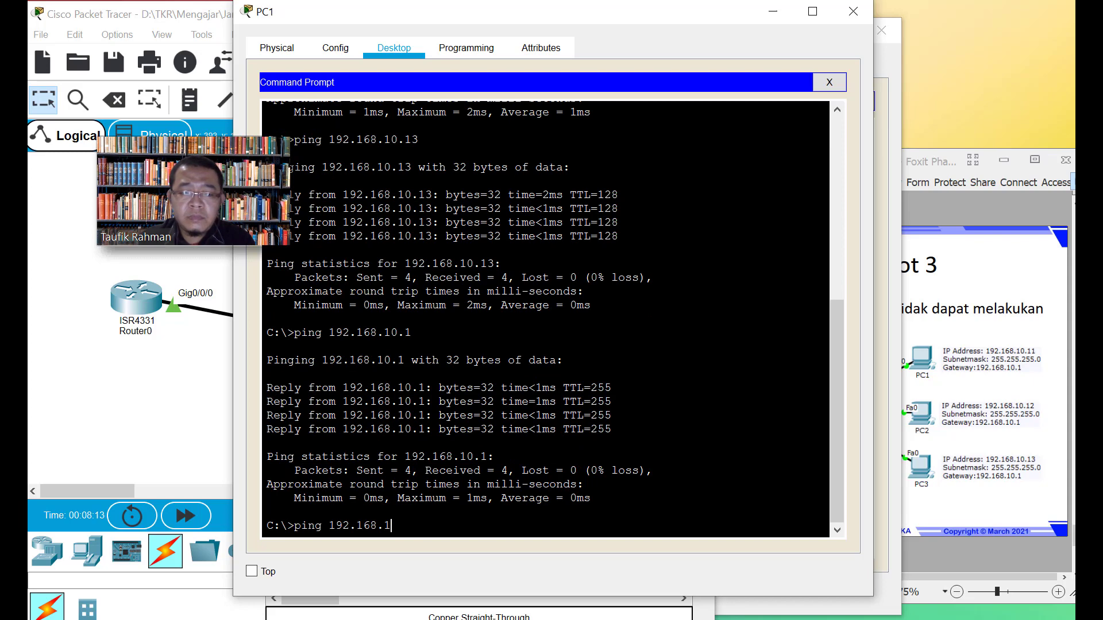
type(".1")
key("Return")
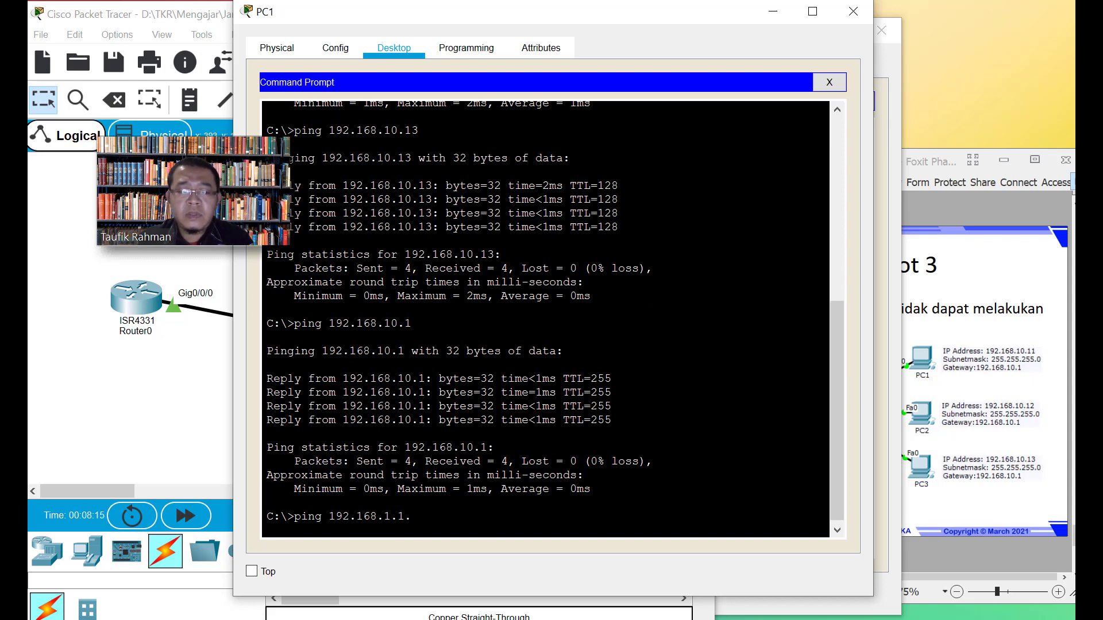
key("Up")
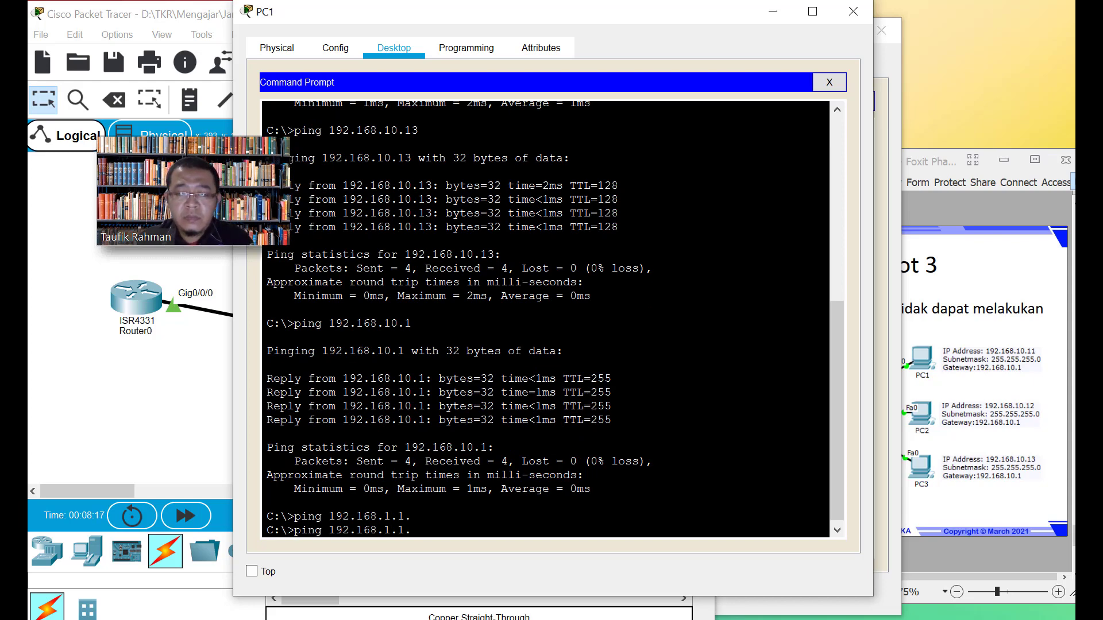
key("Return")
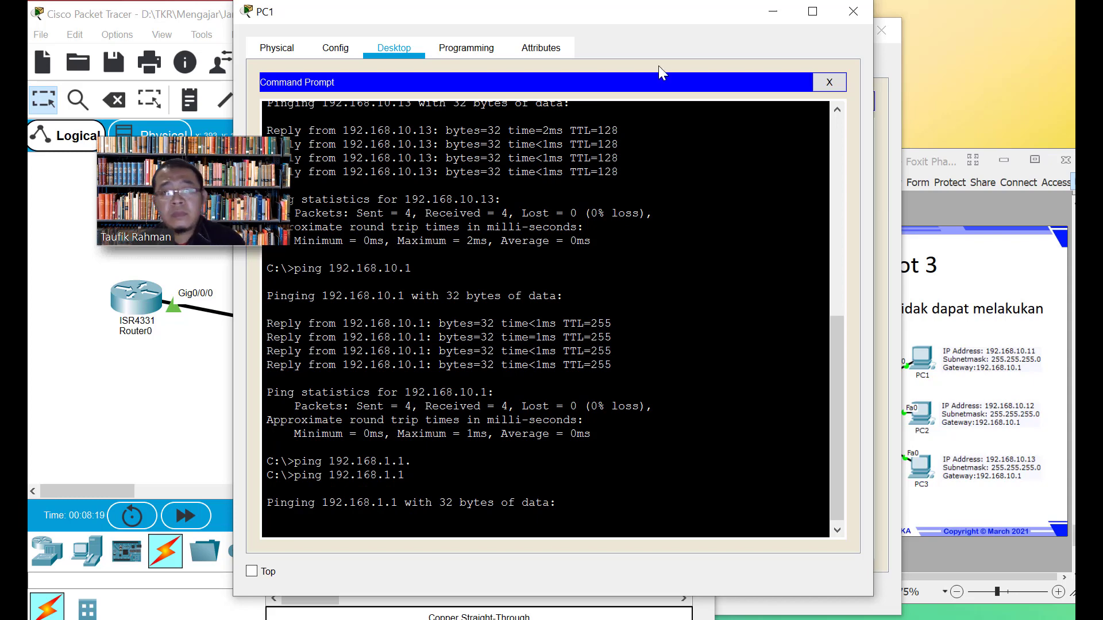
Place PC0's and PC1's timed-out ping results side by side, then minimize both windows
left_click_drag(677, 5, 686, 90)
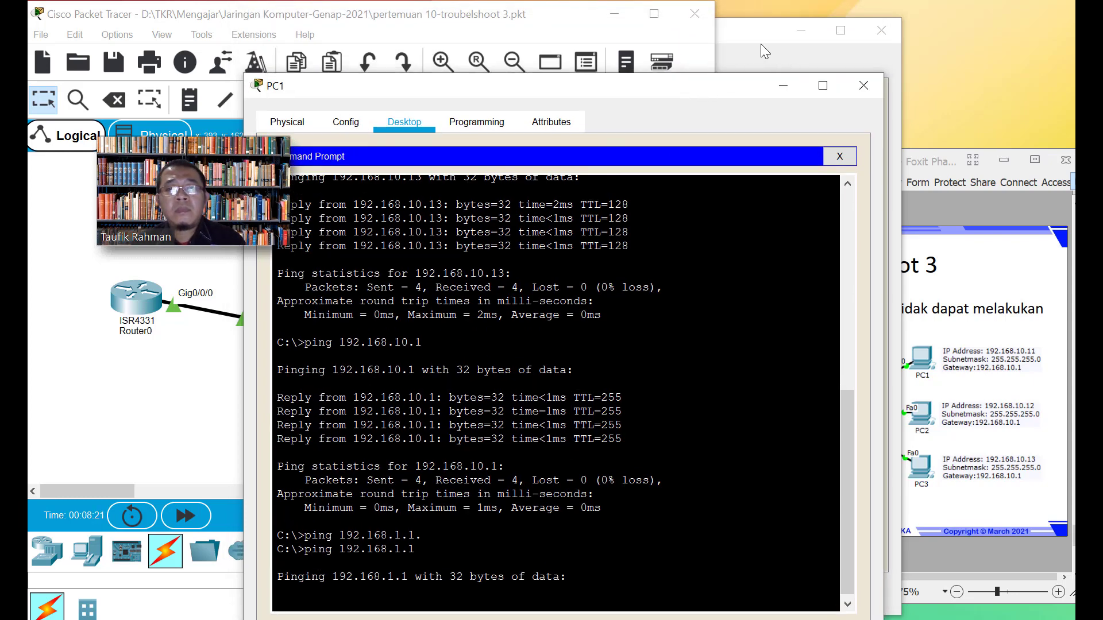
left_click(757, 44)
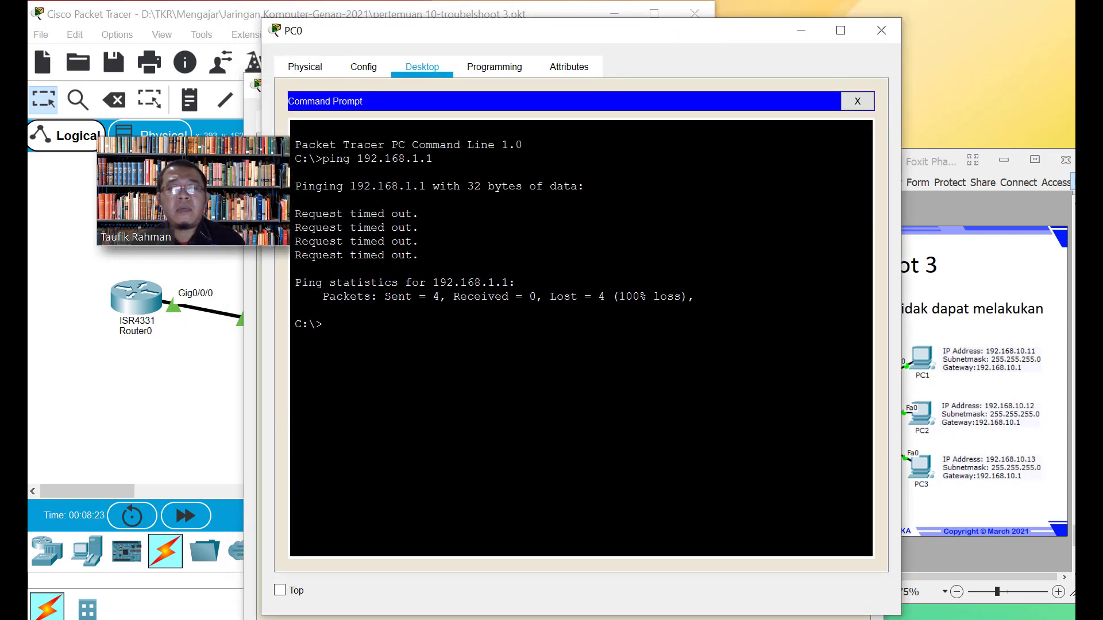
left_click_drag(446, 37, 583, 34)
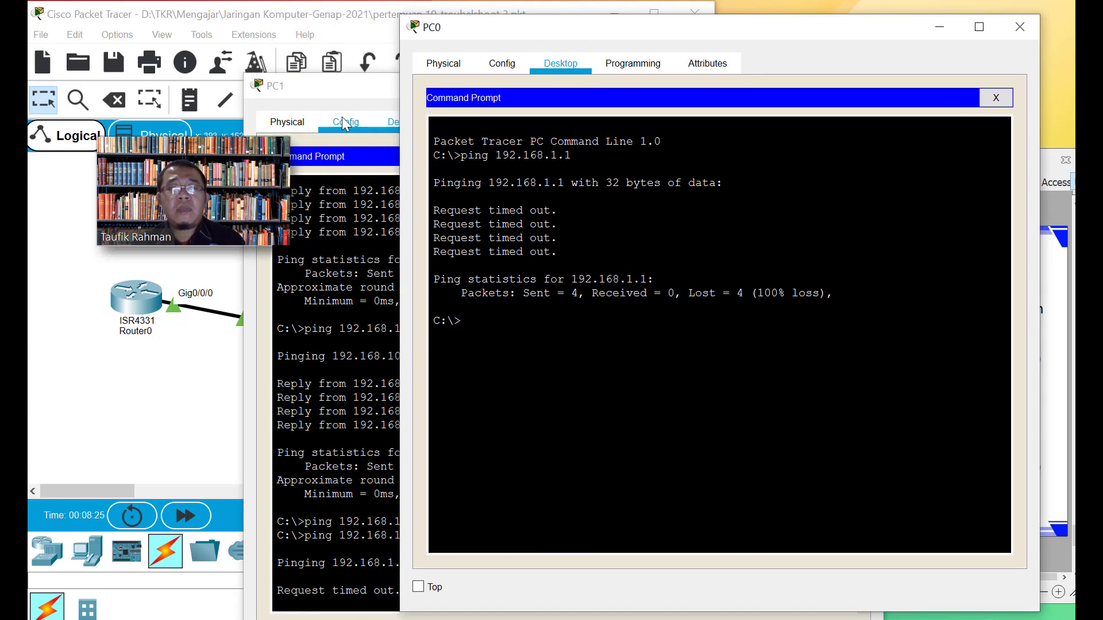
left_click(310, 88)
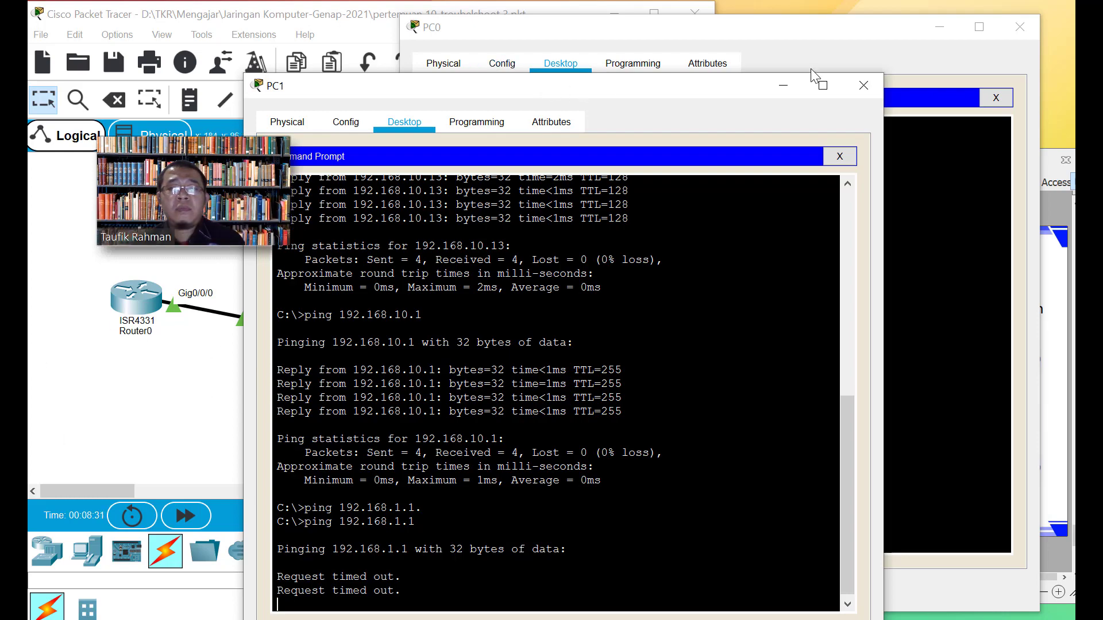
left_click(787, 85)
left_click(940, 27)
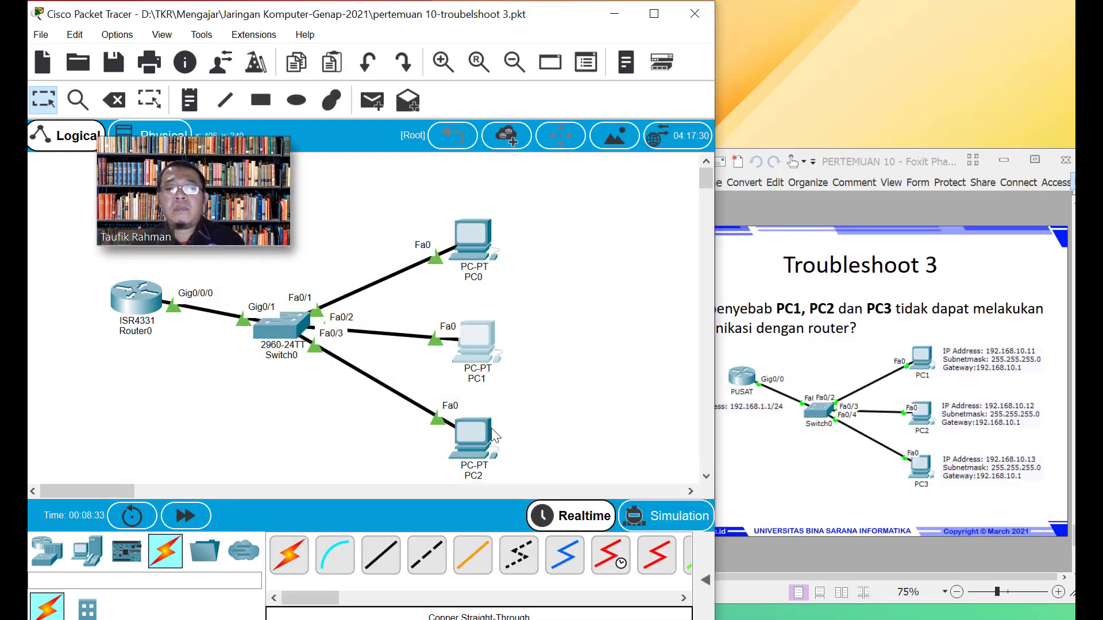
Run ping 192.168.1.1 from PC2's Command Prompt
left_click(482, 429)
left_click(402, 50)
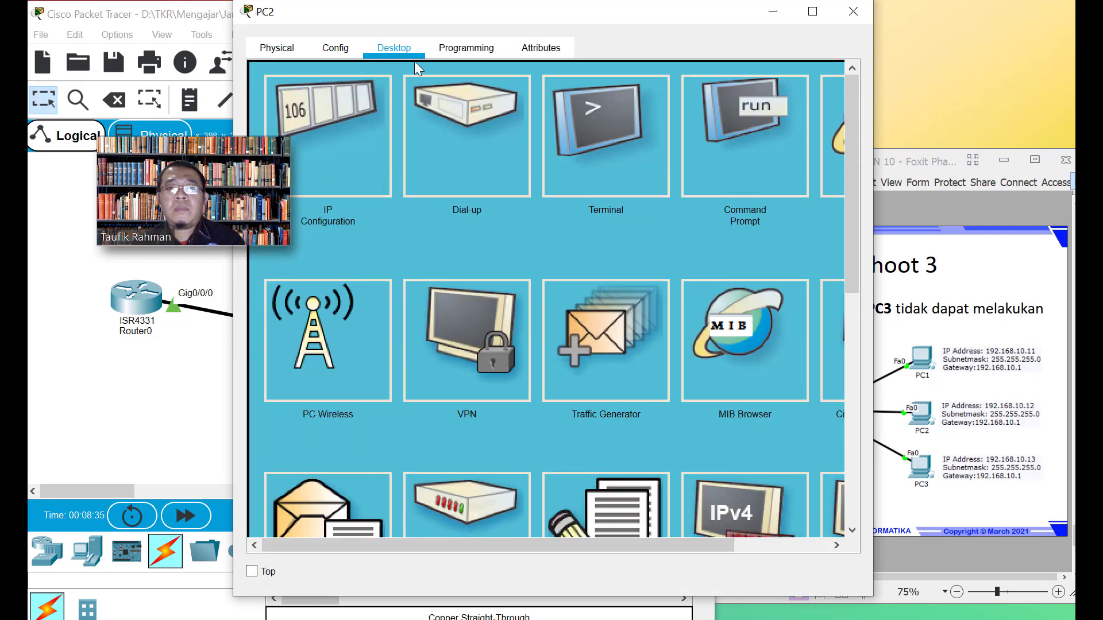
left_click(718, 148)
left_click_drag(538, 28, 585, 38)
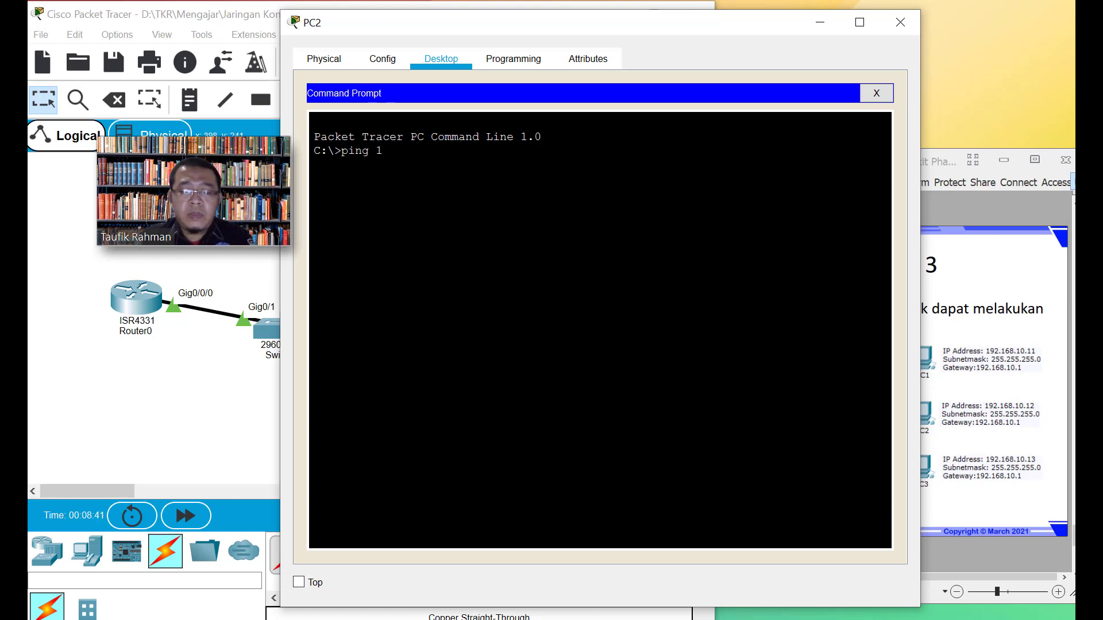
type("ping 192.168.1.1")
key("Return")
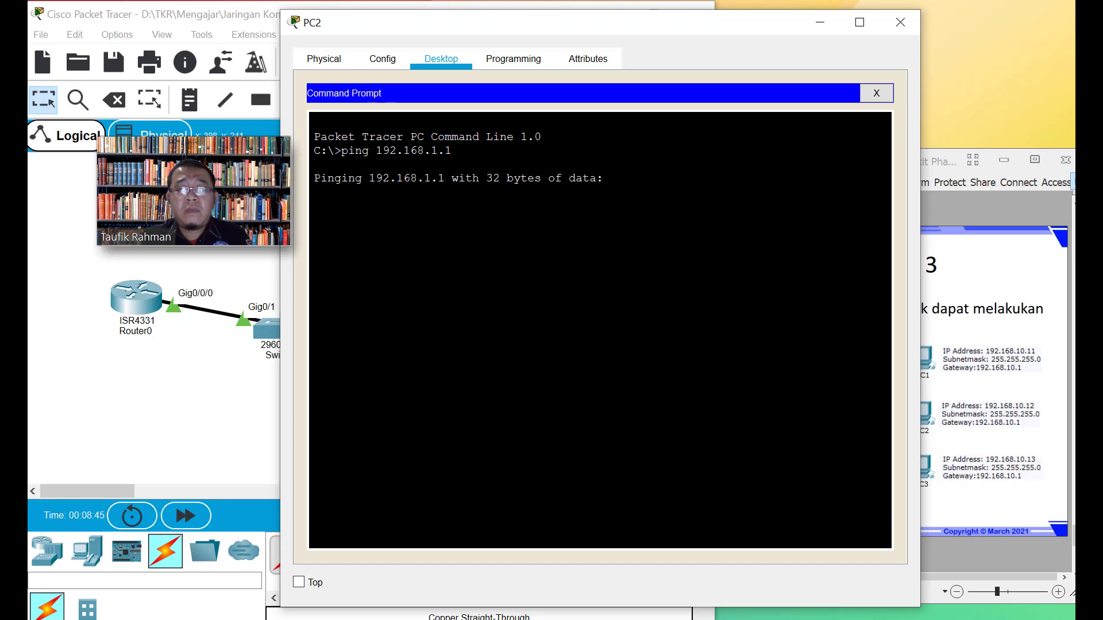
left_click(815, 30)
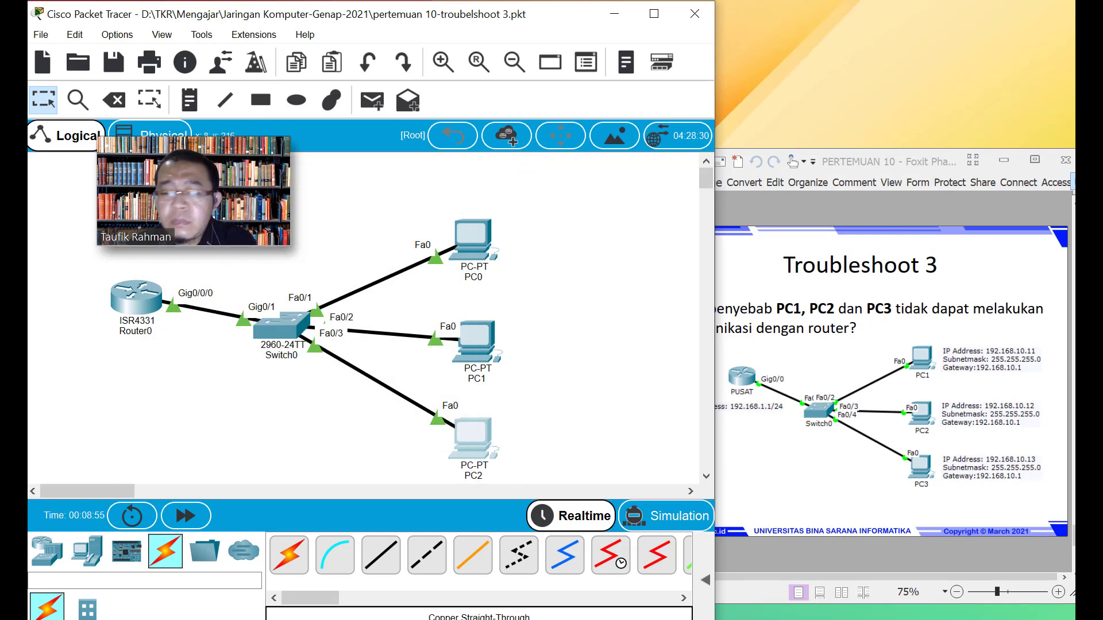
Review PC2's and PC1's timed-out ping output, then minimize both windows
mouse_move(14, 396)
left_click(129, 535)
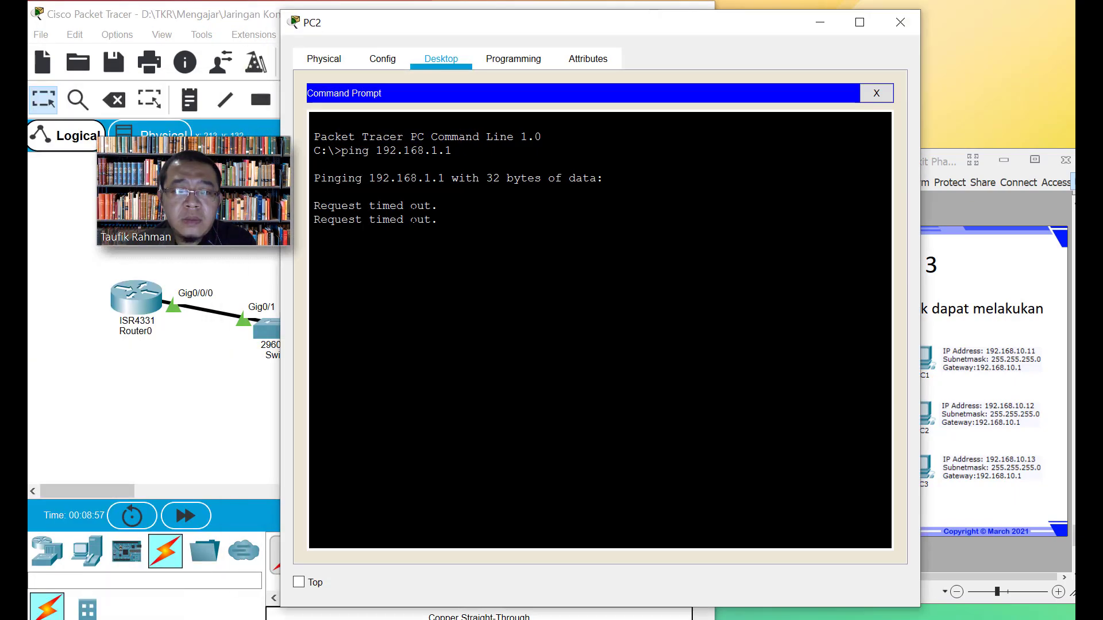
mouse_move(13, 397)
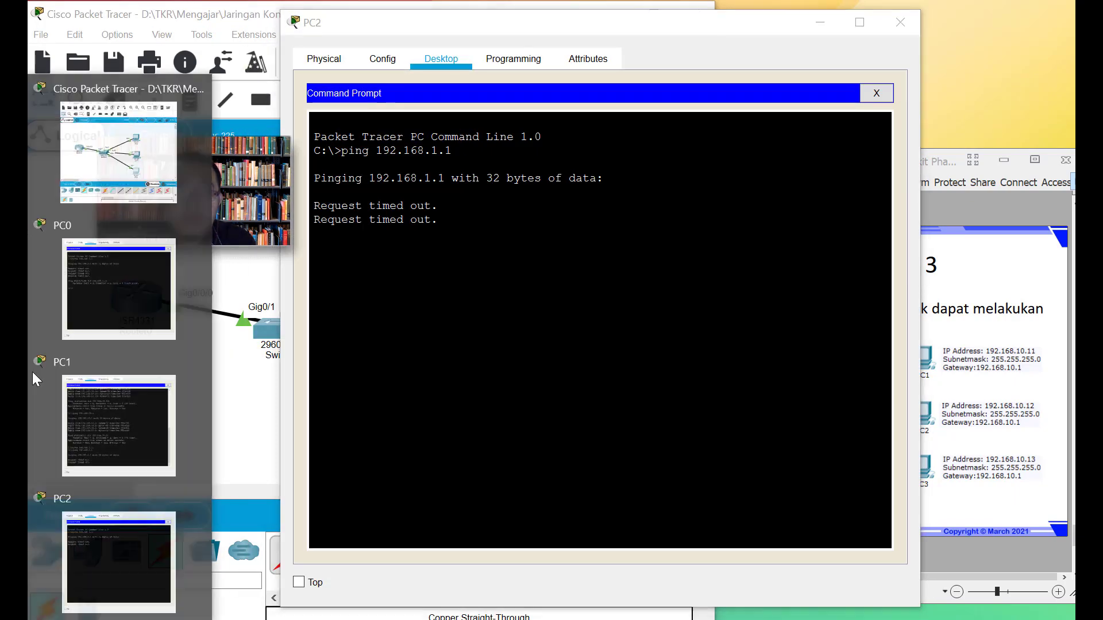
left_click(98, 414)
scroll(557, 391, "down", 13)
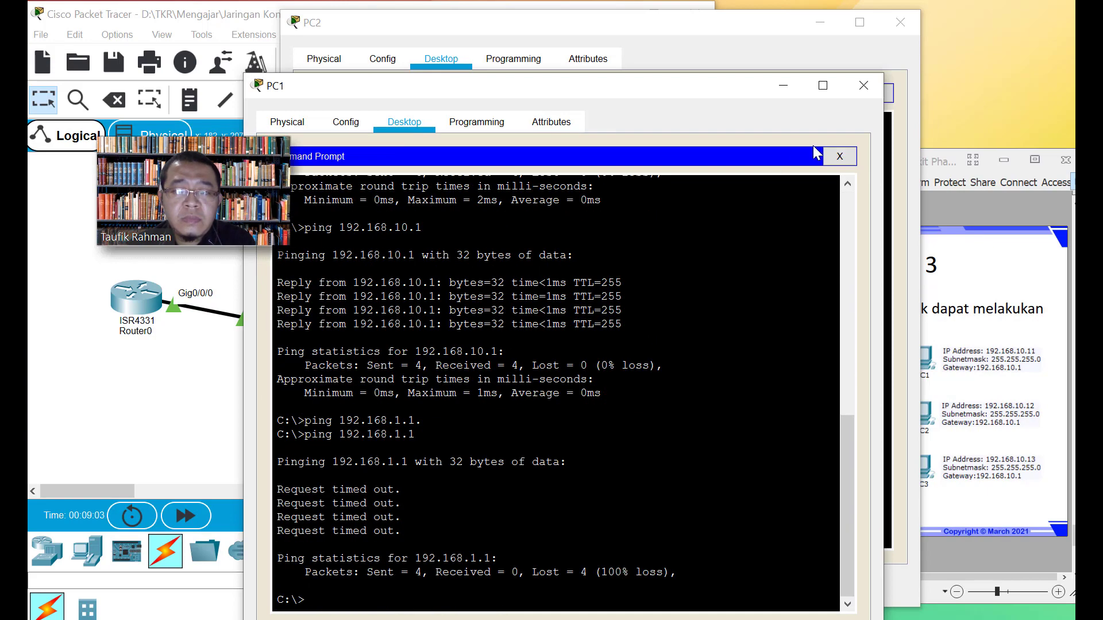
left_click(783, 87)
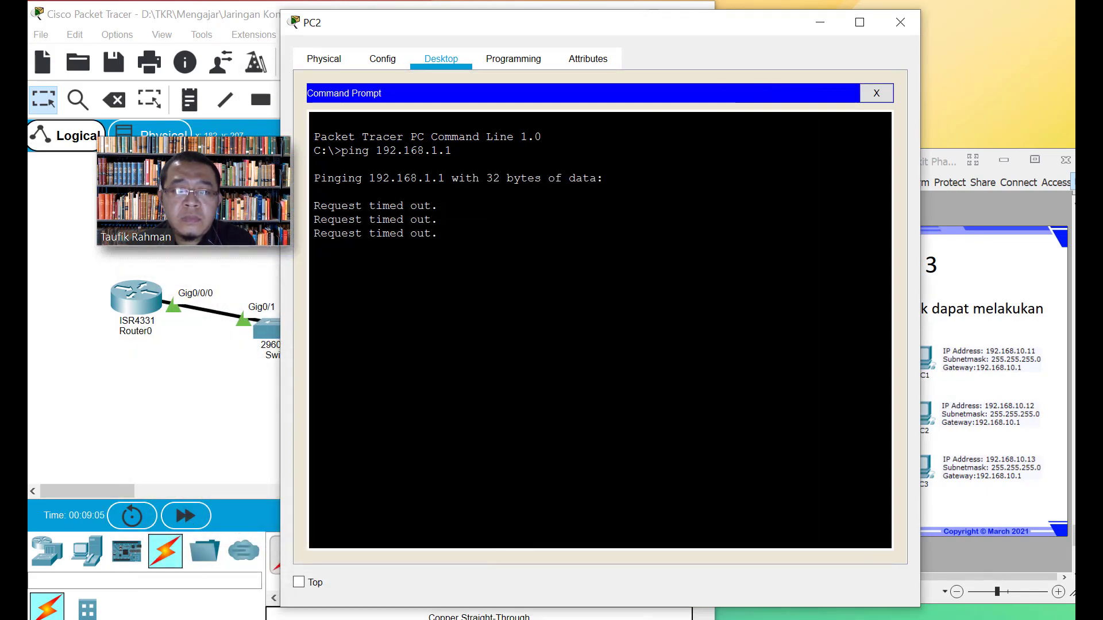
left_click(826, 26)
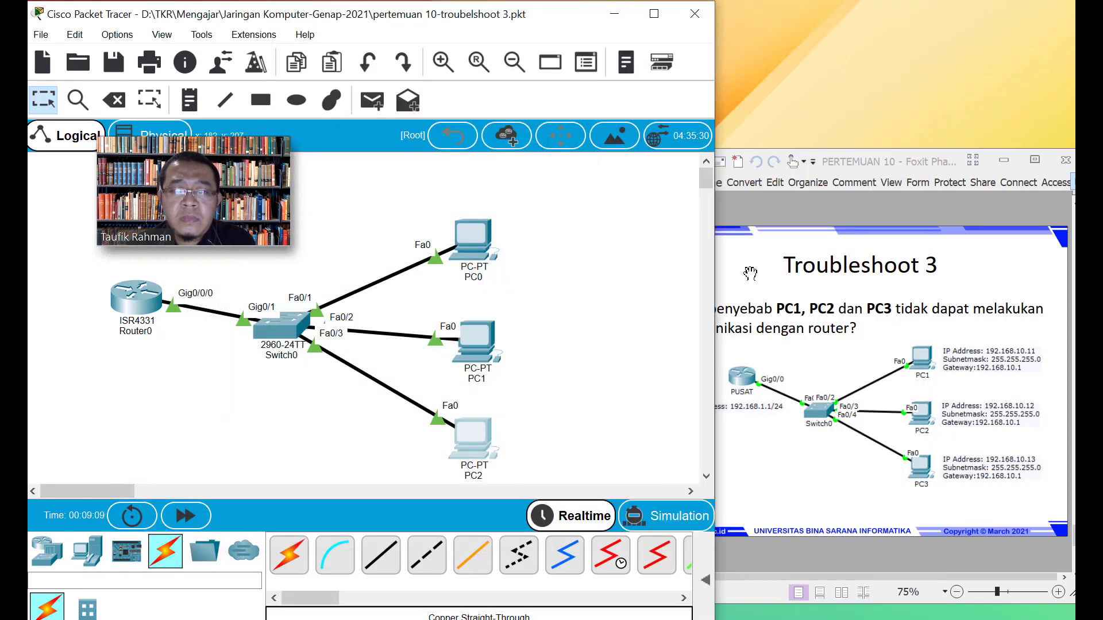
Show the TUGAS slide in Foxit, which calls for router address 172.168.10.1/24
scroll(872, 437, "down", 1)
scroll(873, 448, "up", 1)
scroll(873, 450, "down", 1)
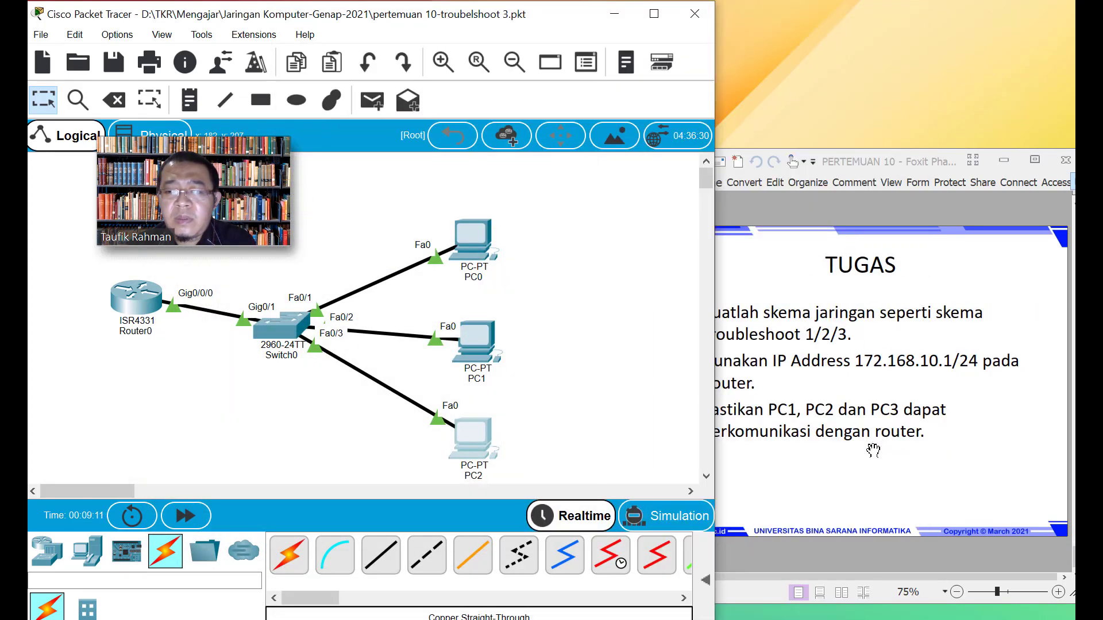
left_click(827, 456)
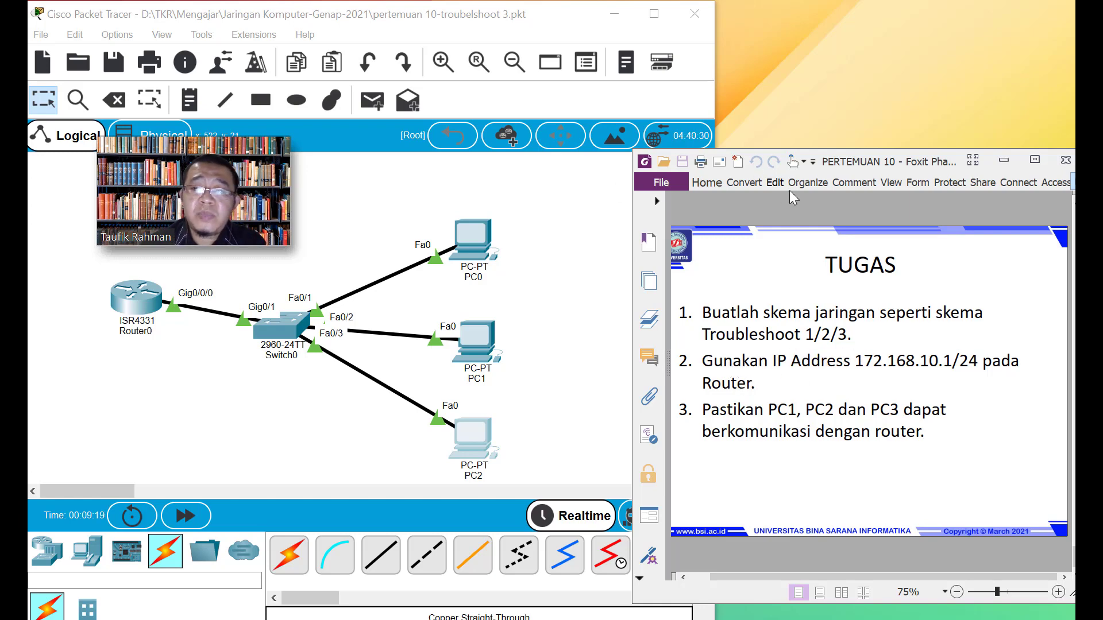
left_click_drag(893, 164, 893, 154)
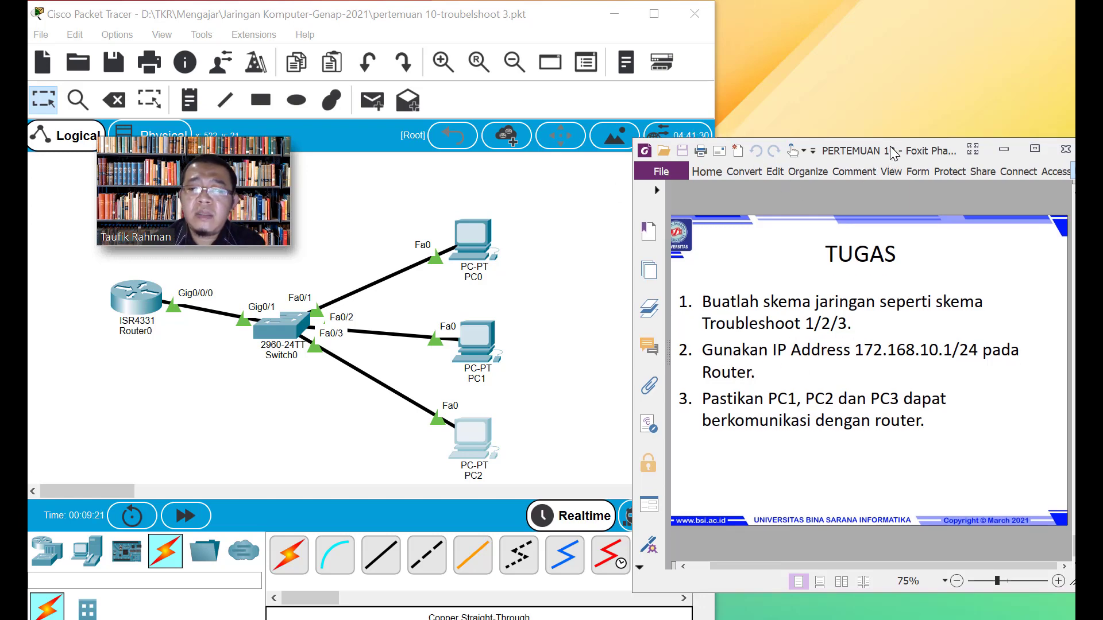
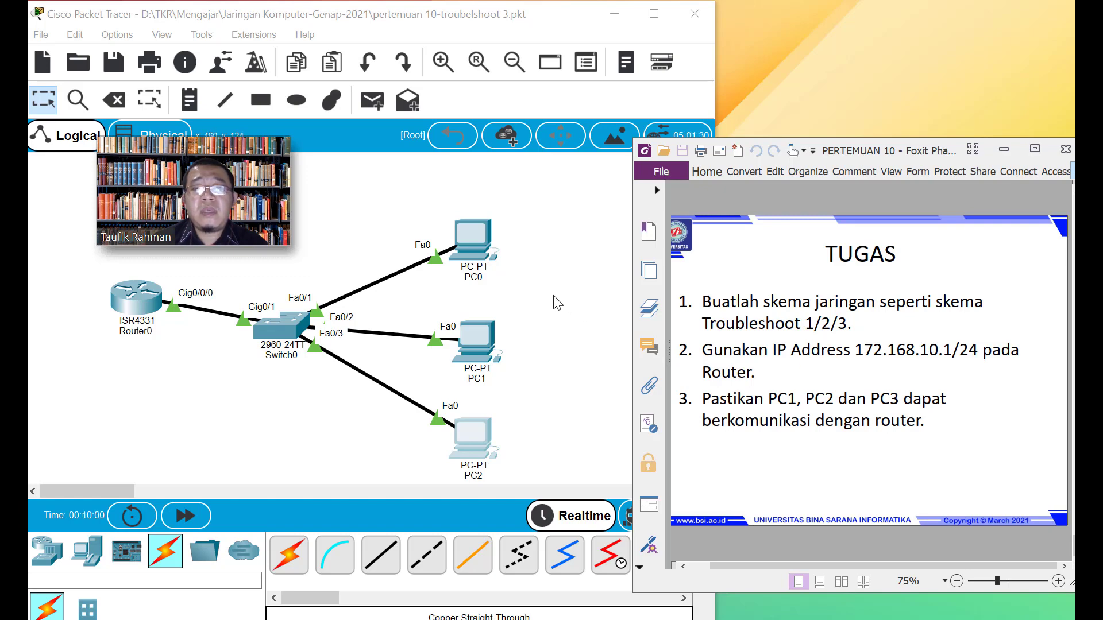
Bring the troubleshoot 3 topology with Router0, the 2960 switch and PC0–PC2 in front of Foxit
left_click(109, 66)
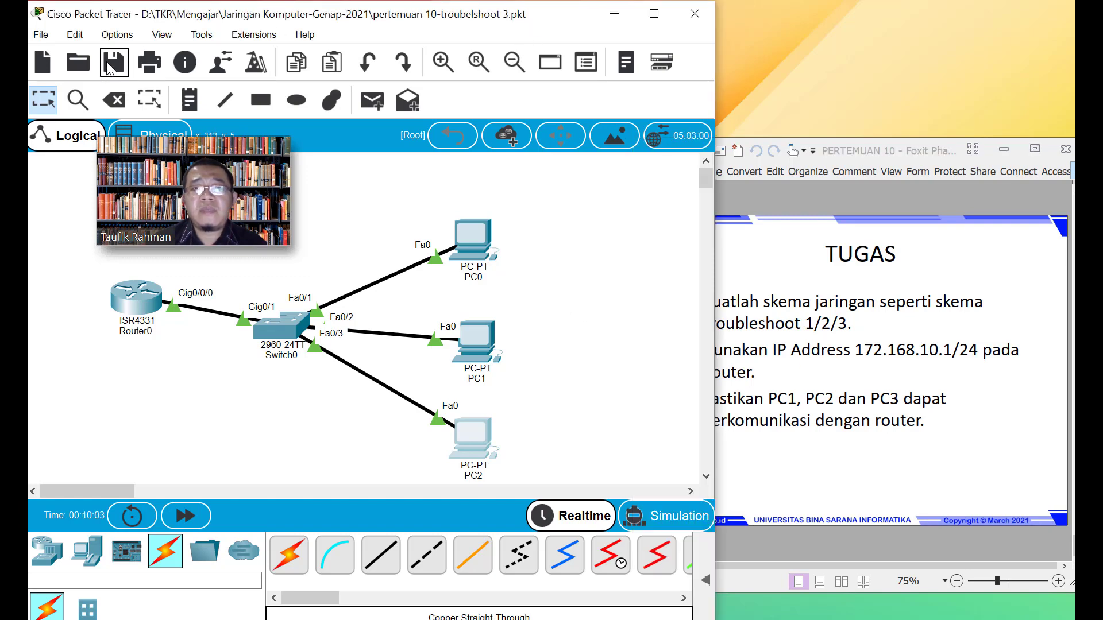
Page through the Troubleshoot 1 and Troubleshoot 2 slides, ending on the TUGAS slide (router 172.168.10.1/24)
left_click(801, 261)
scroll(801, 344, "up", 2)
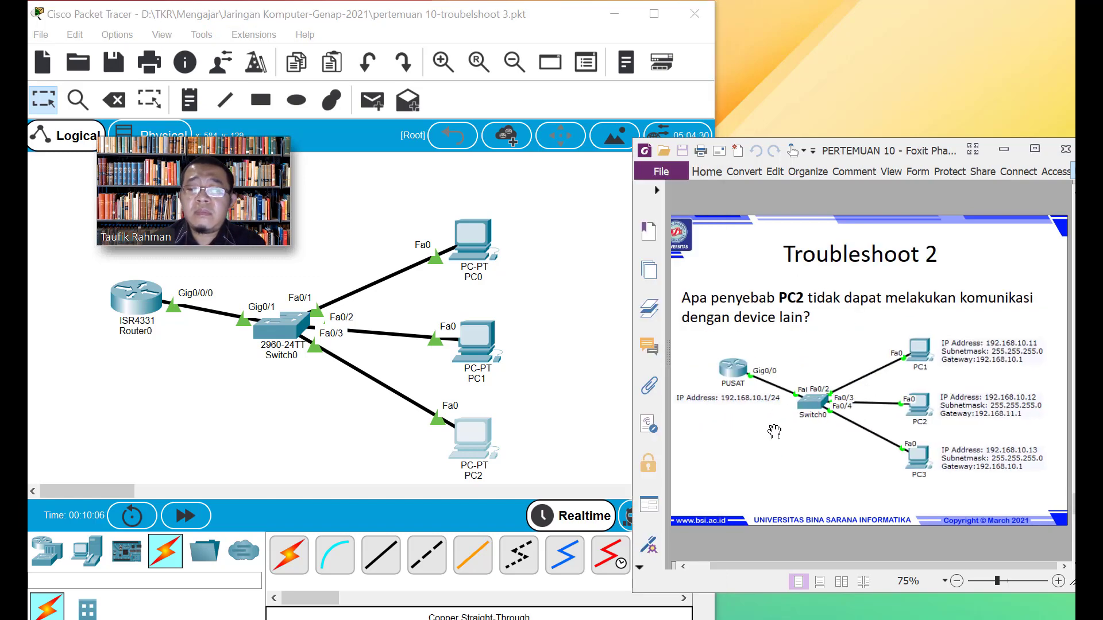
scroll(766, 454, "up", 1)
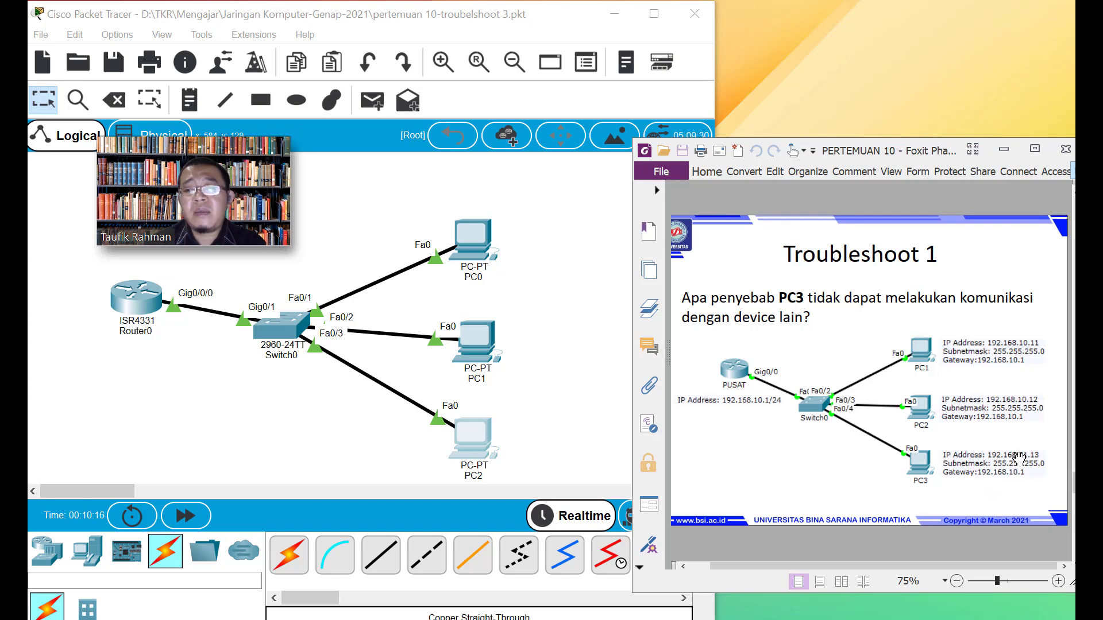
scroll(1019, 459, "down", 1)
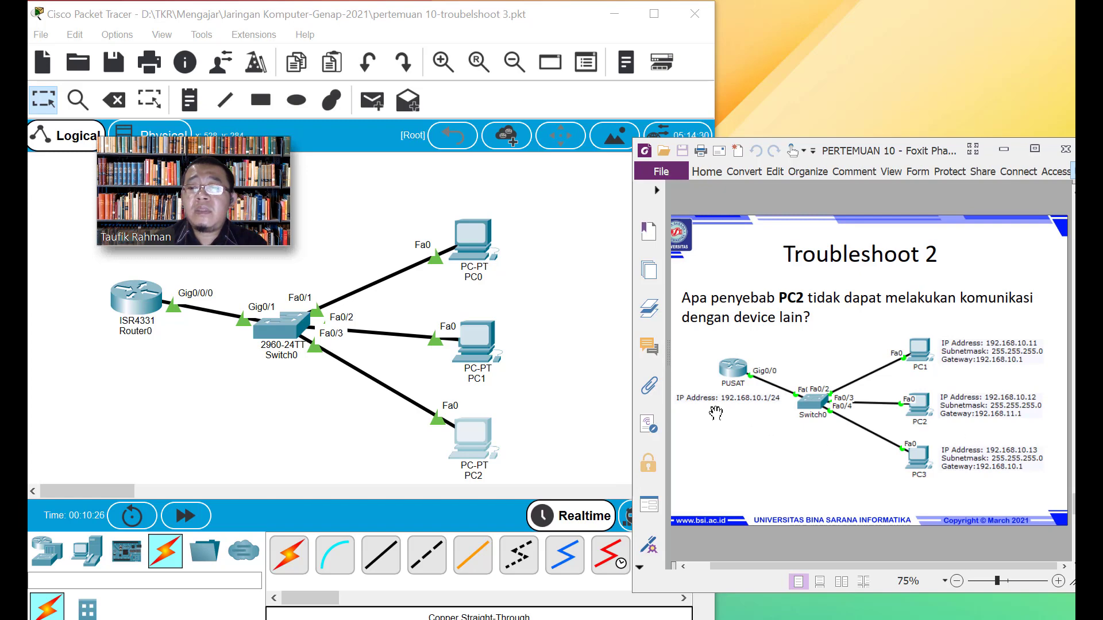
scroll(1000, 425, "down", 2)
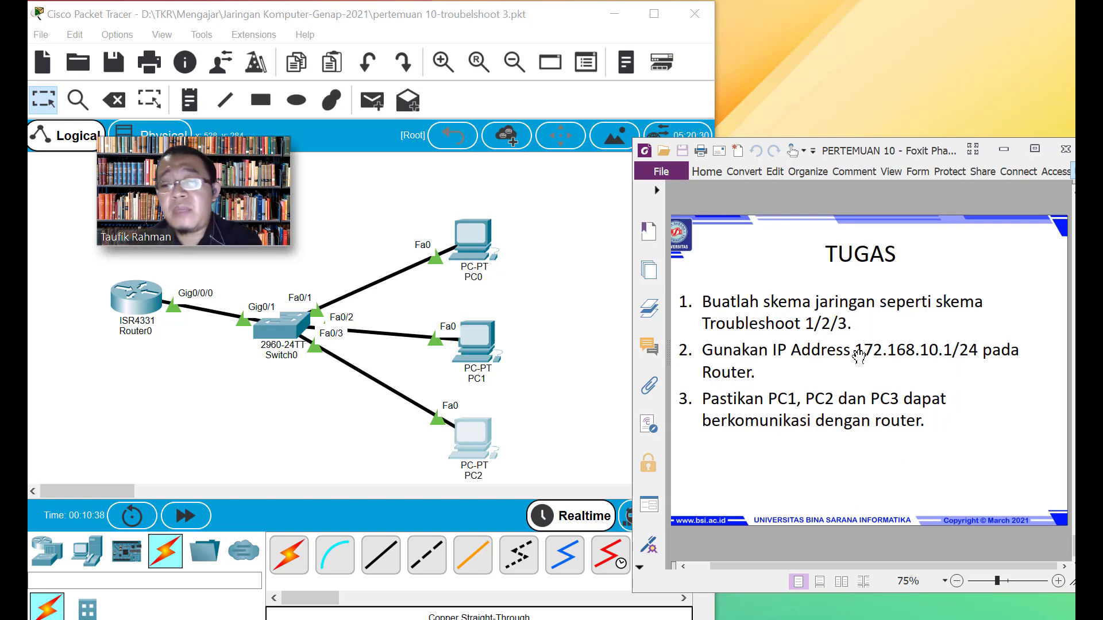
scroll(820, 358, "up", 2)
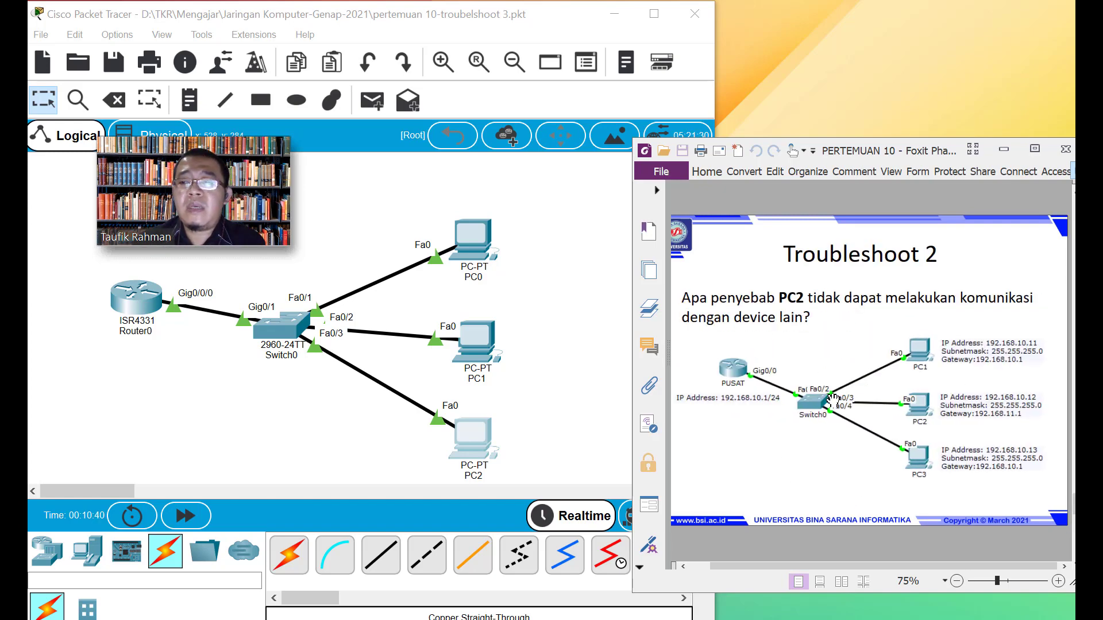
scroll(914, 366, "down", 2)
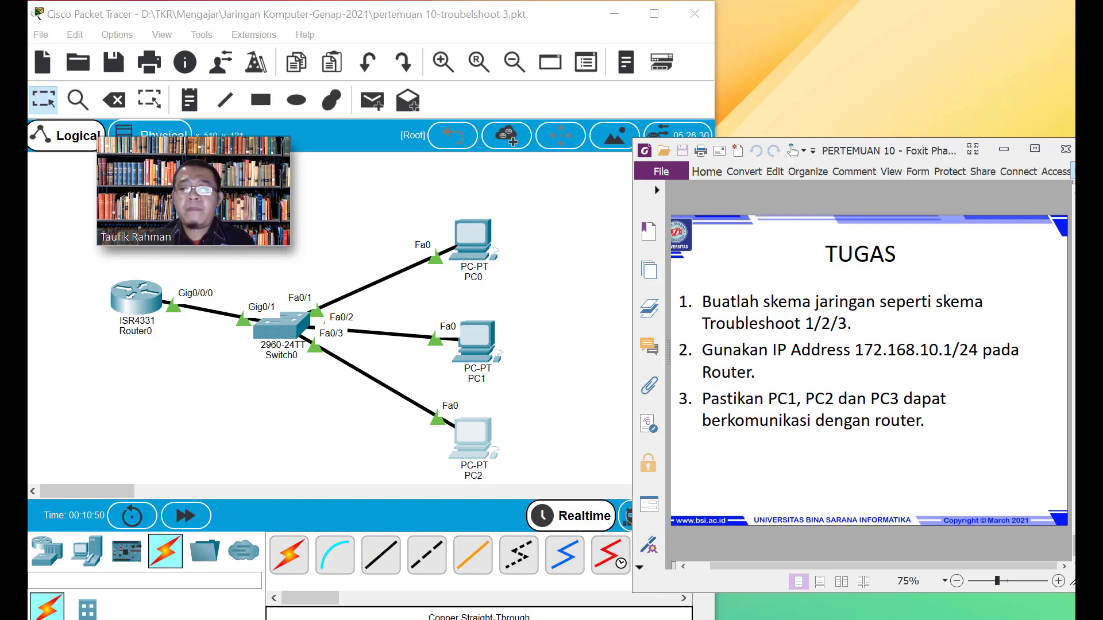
Settle on the TUGAS slide and arrange the Foxit window beside the topology, nudged slightly right
scroll(1019, 472, "up", 2)
scroll(865, 381, "up", 2)
scroll(863, 378, "down", 2)
scroll(863, 377, "down", 2)
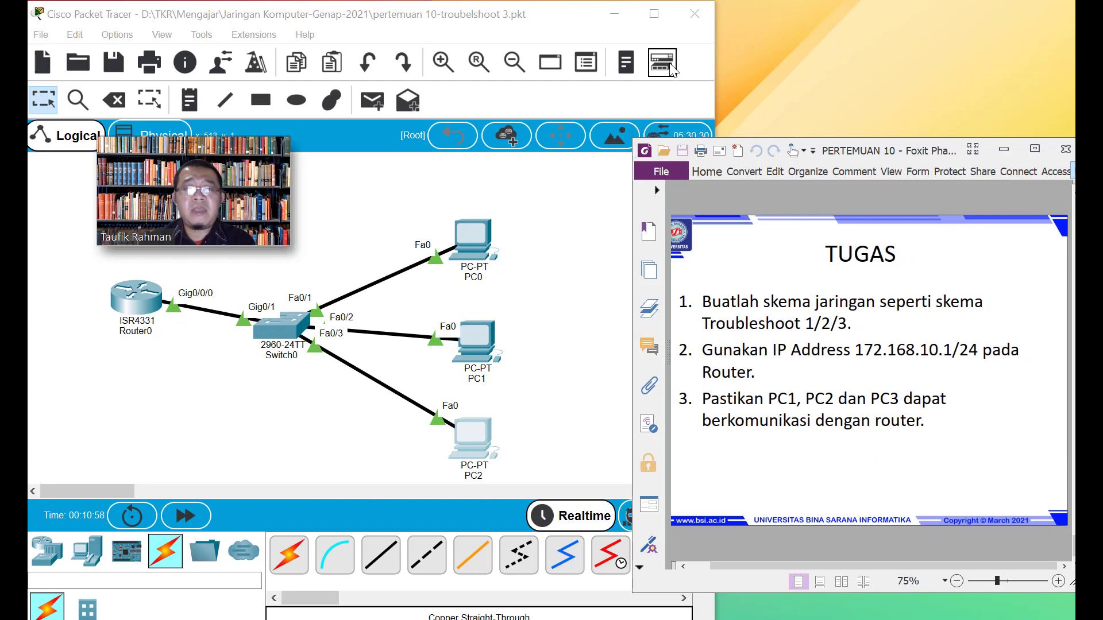
left_click_drag(189, 149, 878, 30)
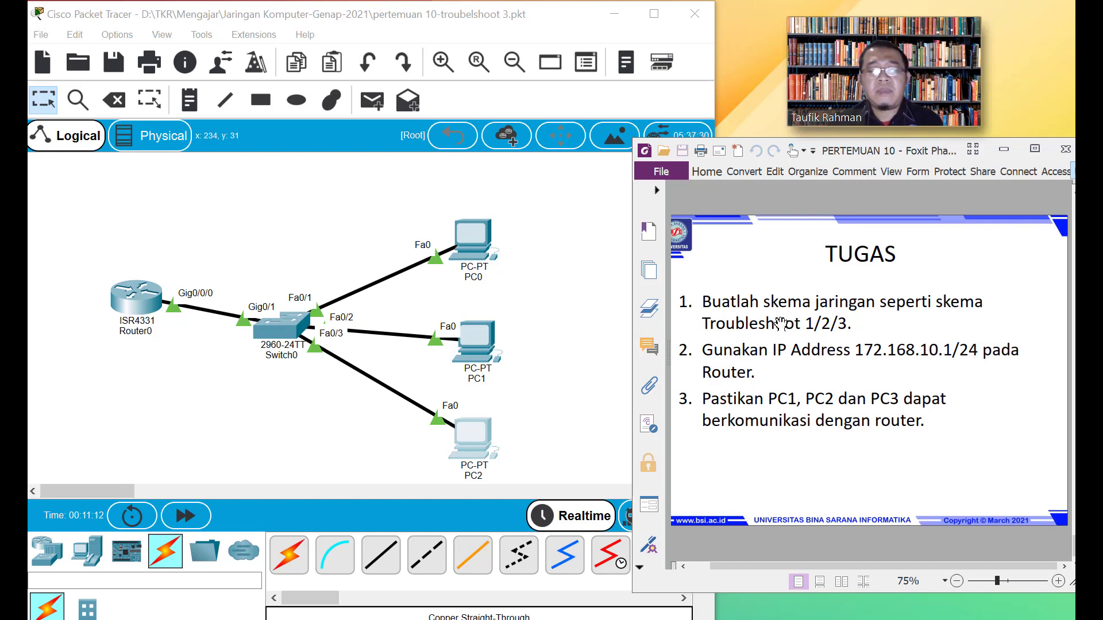
left_click(576, 357)
left_click_drag(865, 158, 879, 159)
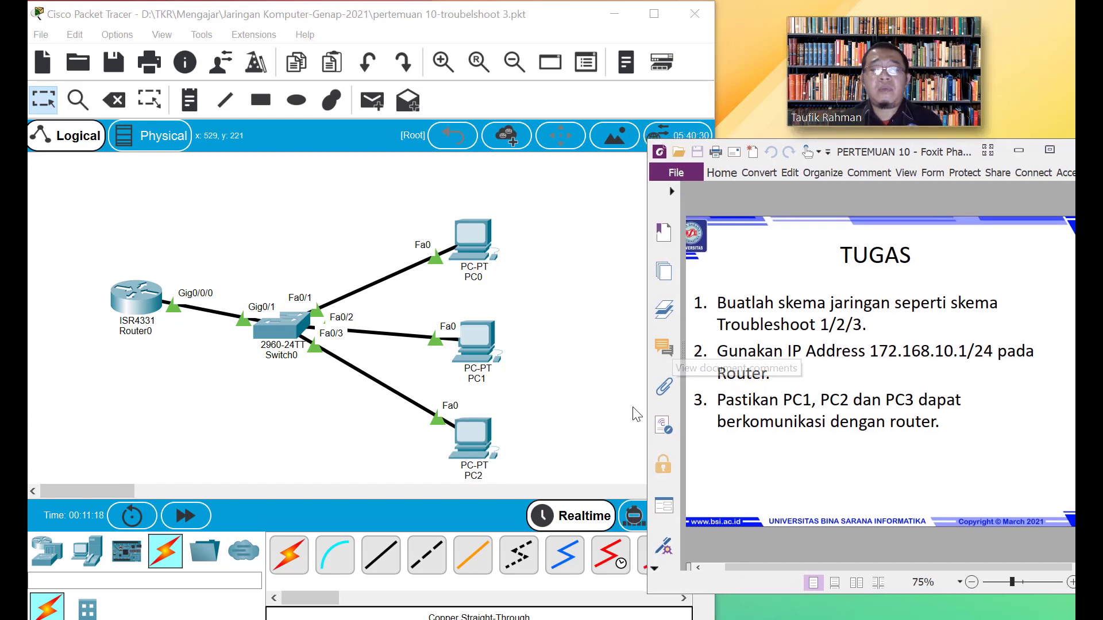